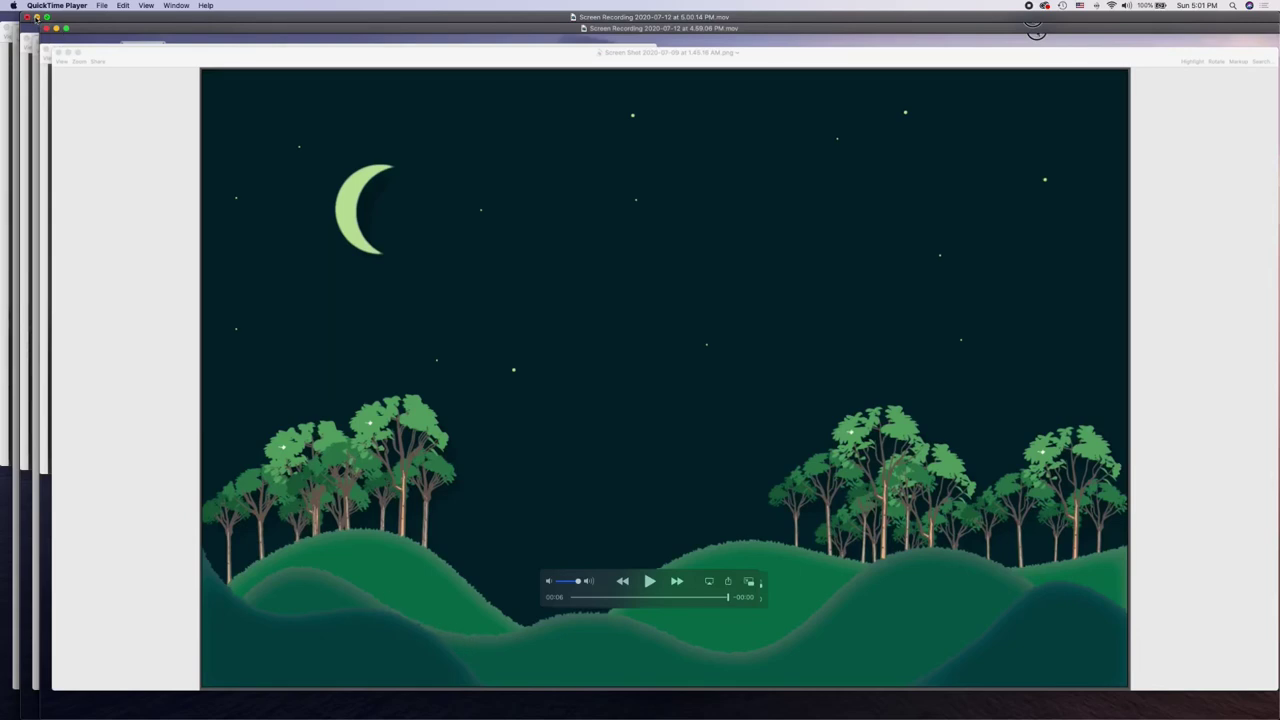
- Close both screen-recording windows and raise the night-forest reference screenshot in Preview
{"action": "left_click", "coordinate": [35, 17]}
{"action": "left_click", "coordinate": [35, 17]}
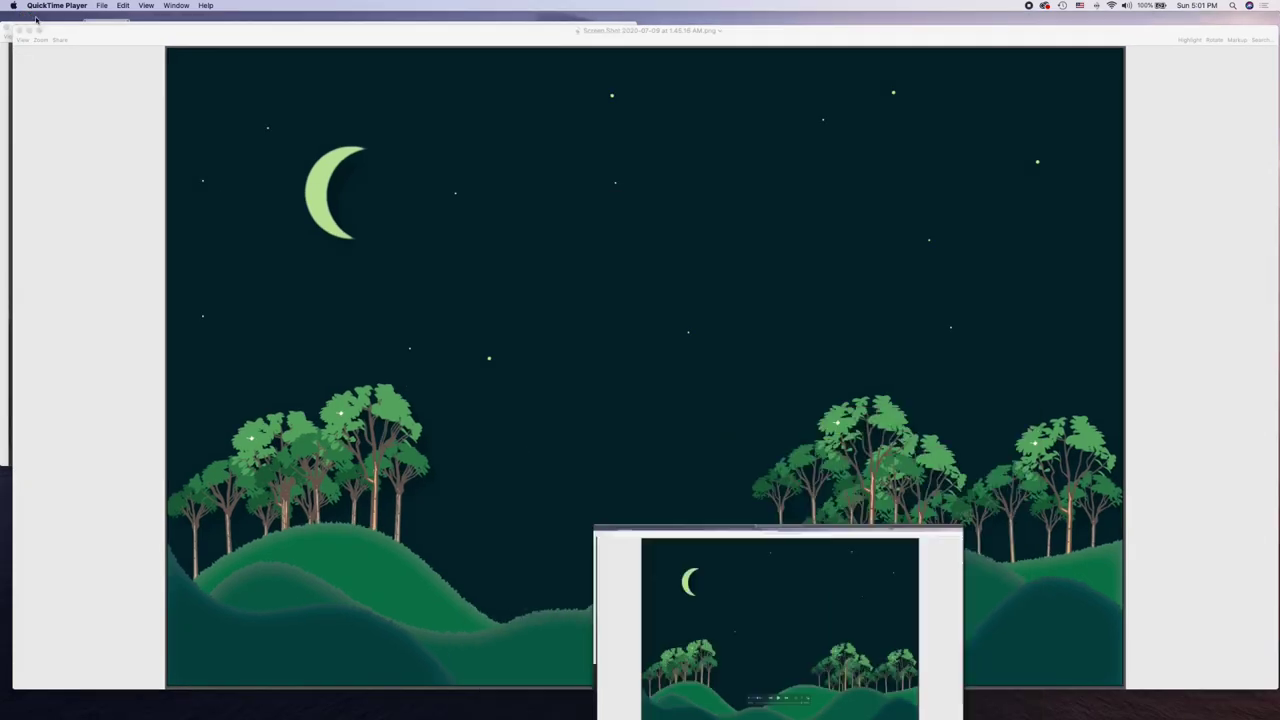
{"action": "left_click", "coordinate": [89, 49]}
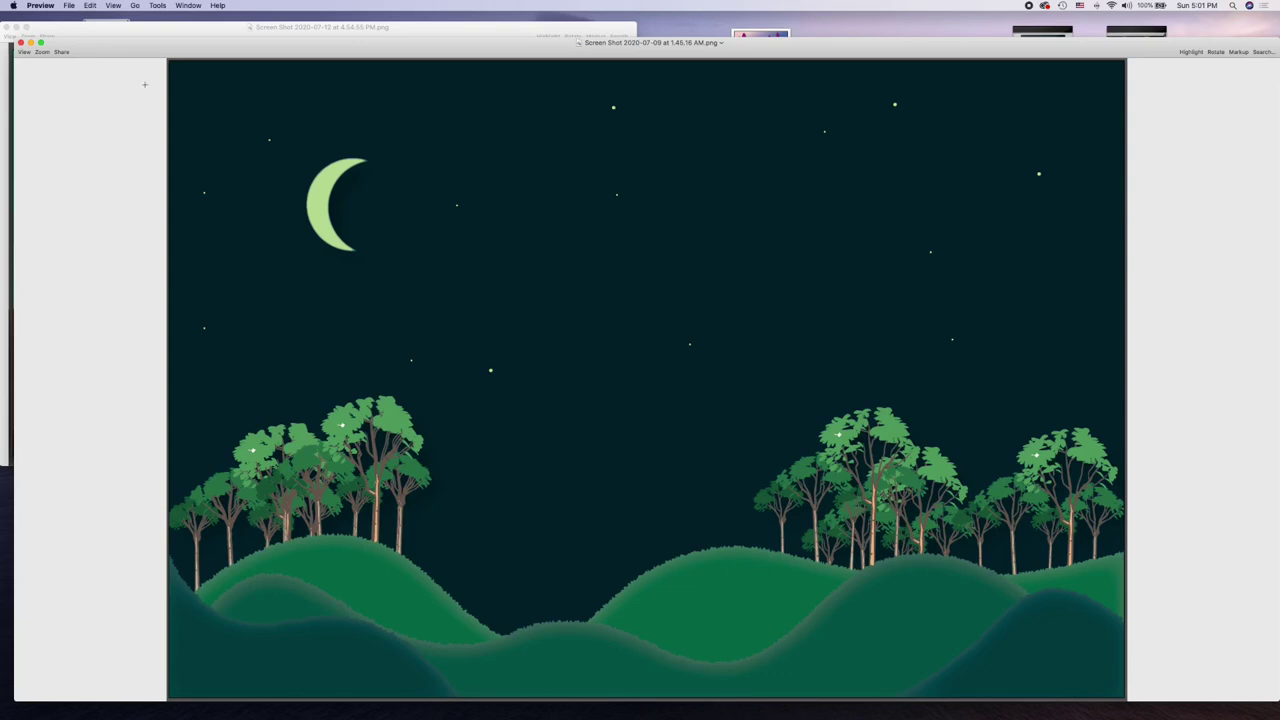
{"action": "left_click_drag", "start_coordinate": [126, 50], "coordinate": [123, 27]}
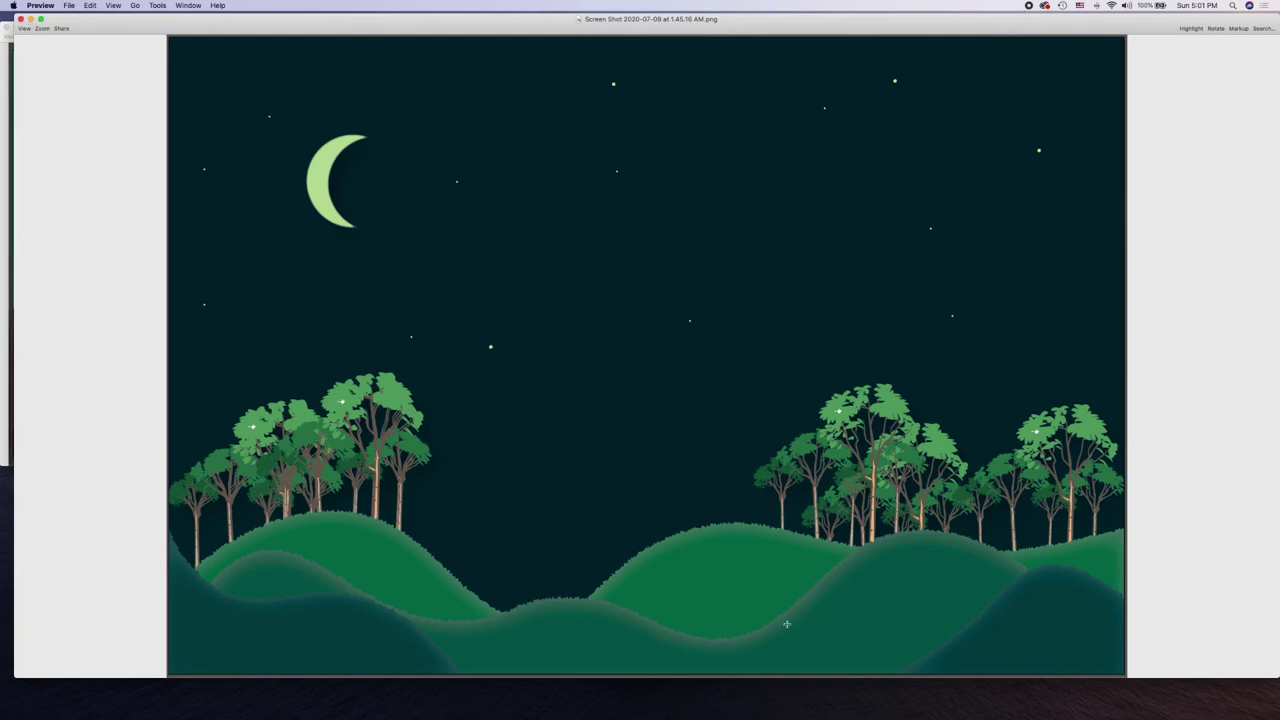
- In Illustrator, create a new 600 × 400 px document from the recent preset
{"action": "mouse_move", "coordinate": [789, 712]}
{"action": "left_click", "coordinate": [798, 701]}
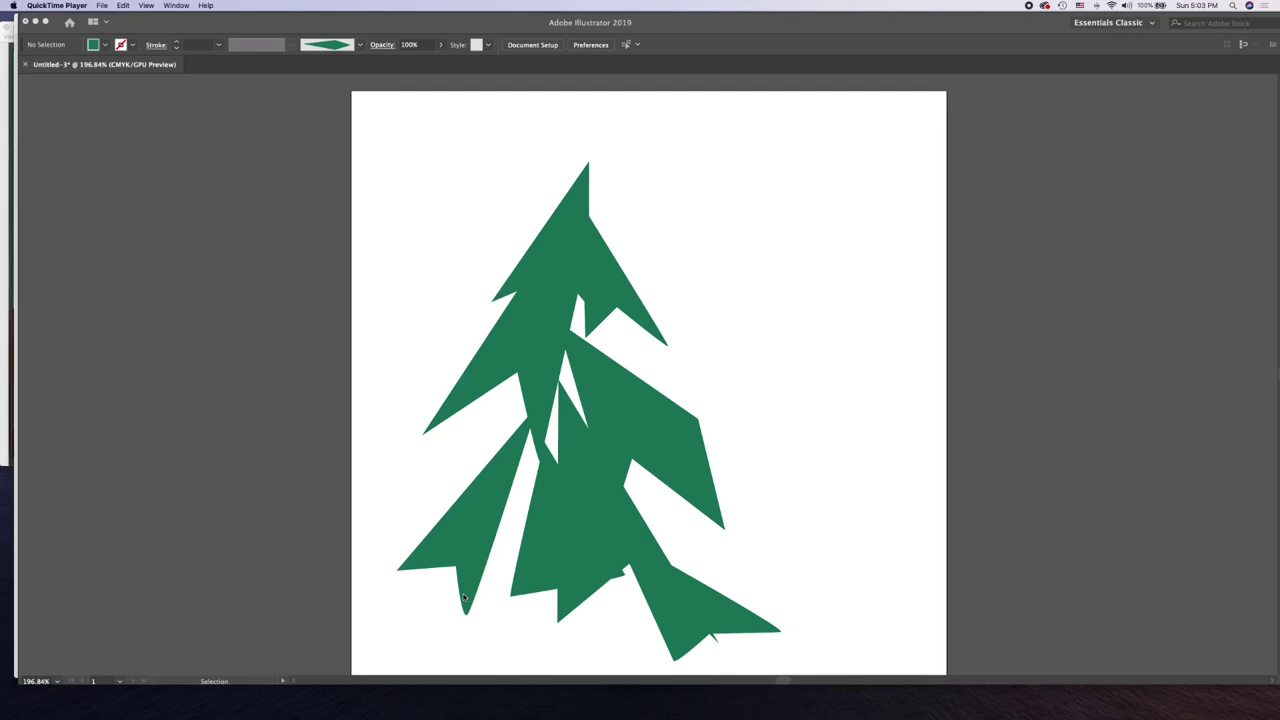
{"action": "left_click", "coordinate": [166, 211]}
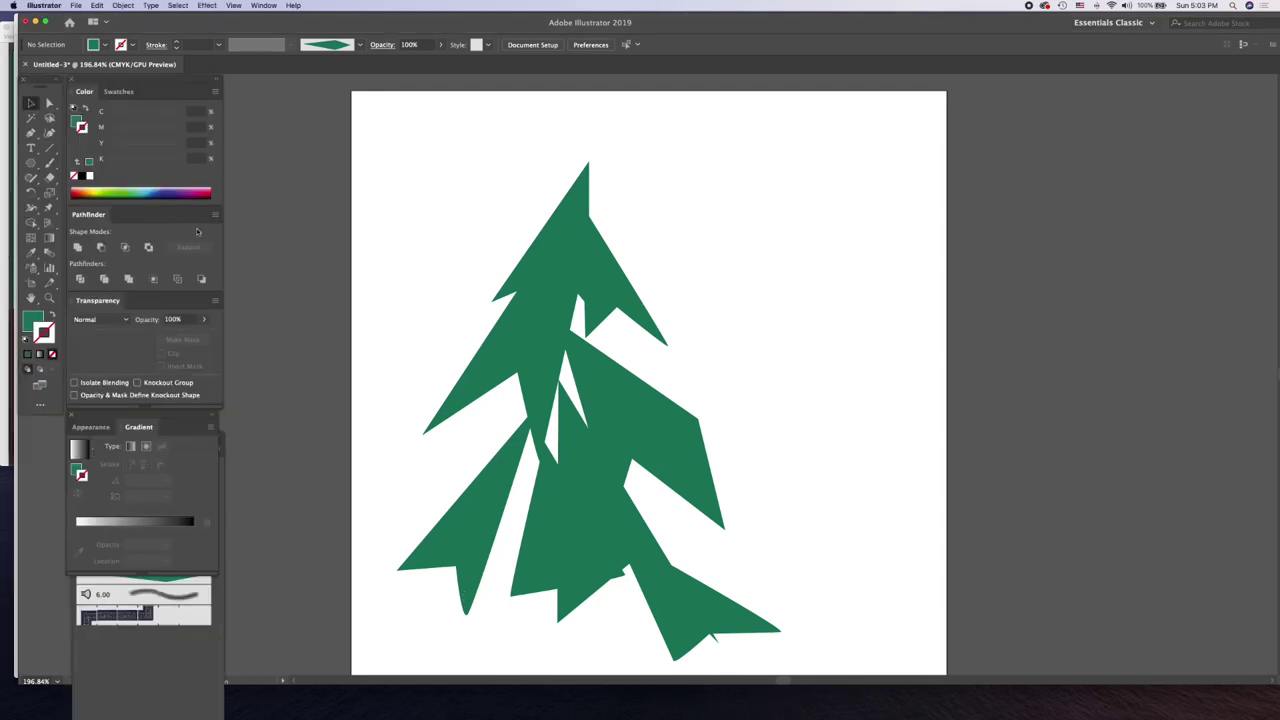
{"action": "left_click", "coordinate": [77, 7]}
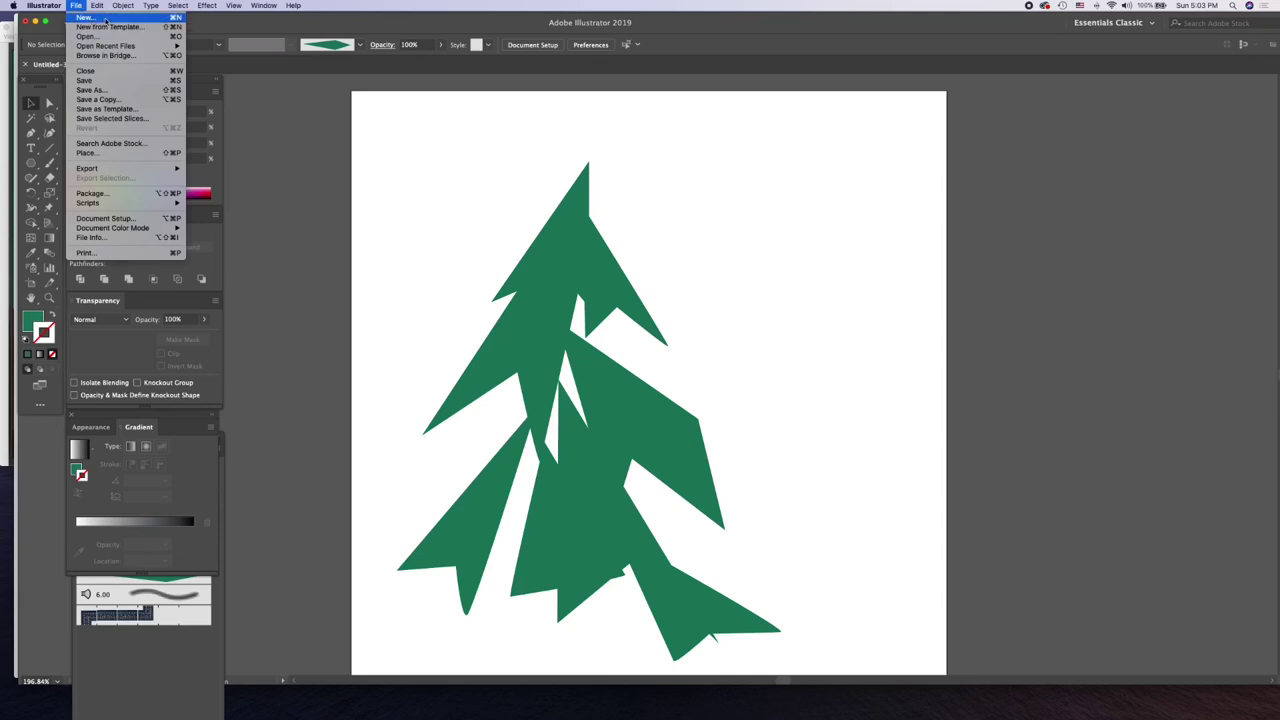
{"action": "left_click", "coordinate": [360, 277]}
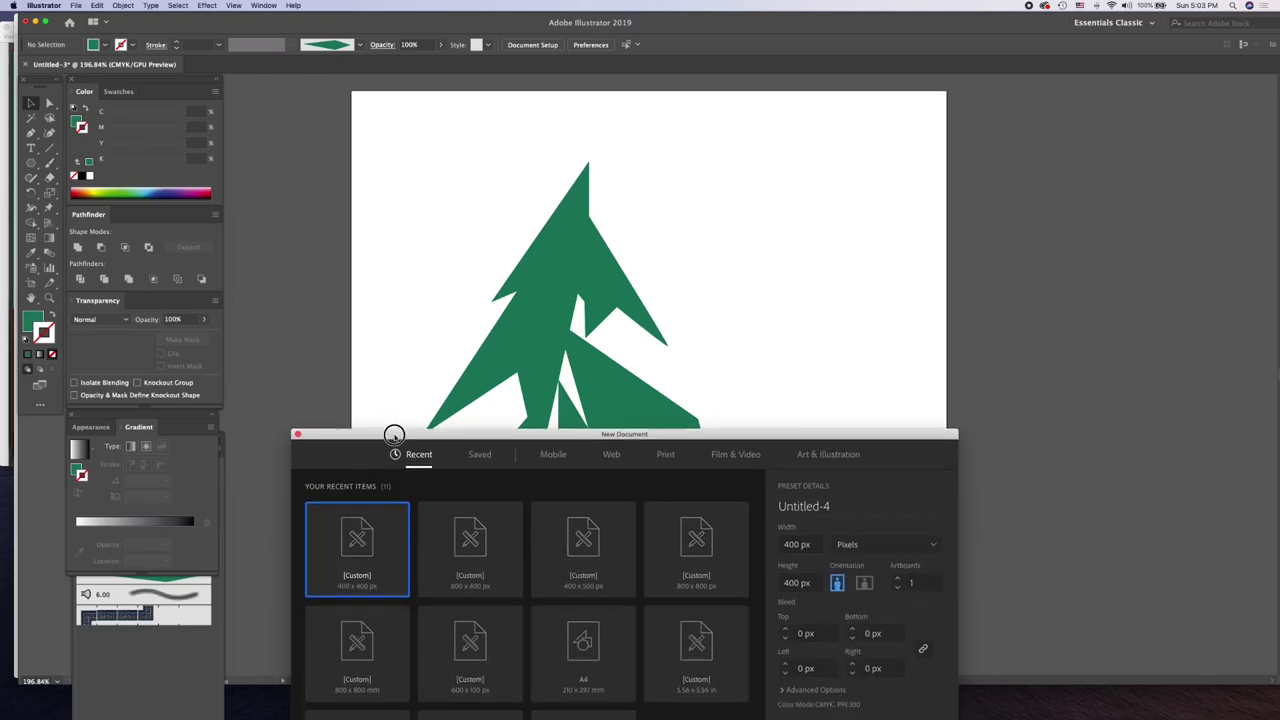
{"action": "left_click", "coordinate": [475, 545]}
{"action": "double_click", "coordinate": [475, 550]}
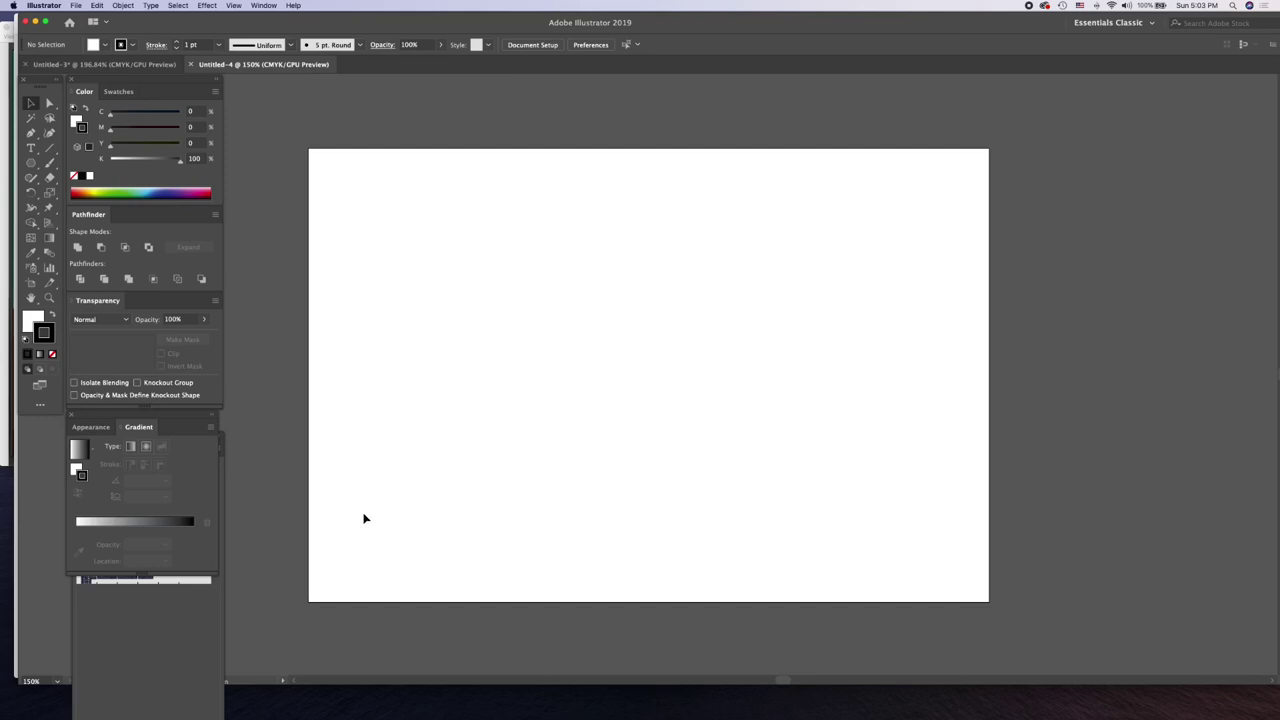
- Draw a closed six-point jagged arrowhead bough outline with the Pen tool, then deselect
{"action": "left_click", "coordinate": [31, 105]}
{"action": "left_click", "coordinate": [490, 266]}
{"action": "left_click", "coordinate": [31, 133]}
{"action": "left_click", "coordinate": [504, 253]}
{"action": "left_click", "coordinate": [437, 326]}
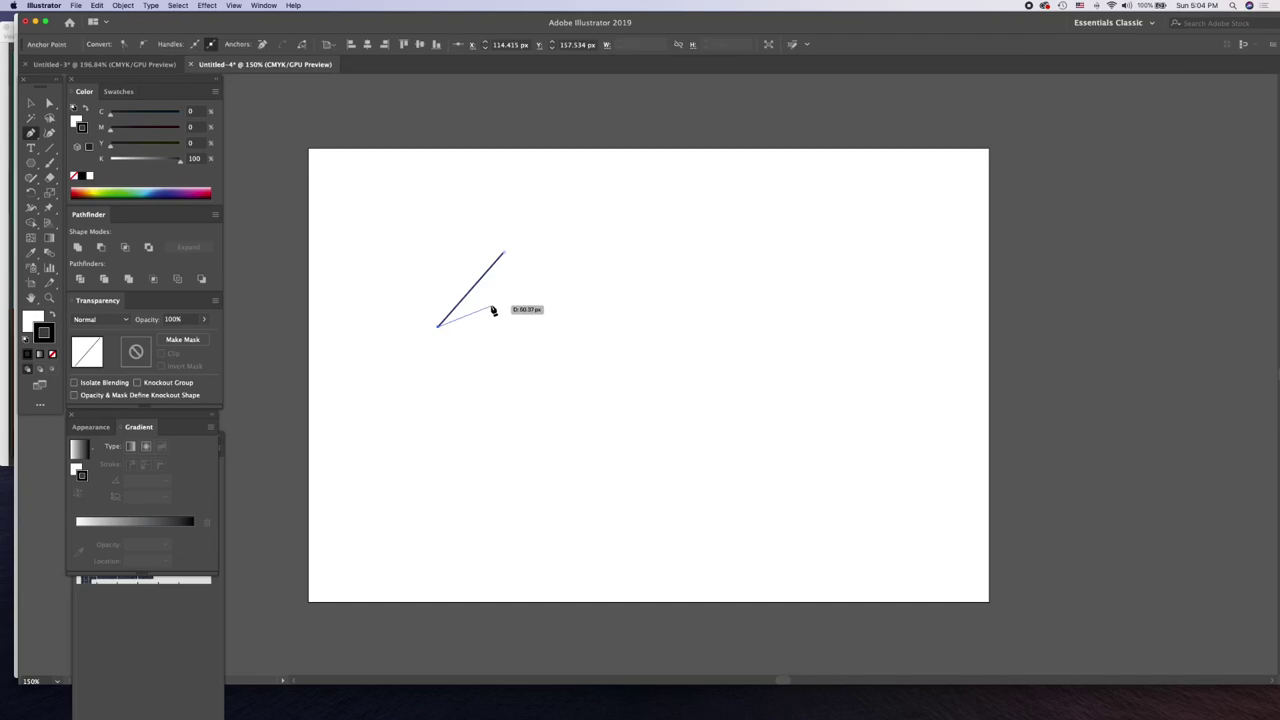
{"action": "left_click", "coordinate": [491, 307]}
{"action": "left_click", "coordinate": [518, 339]}
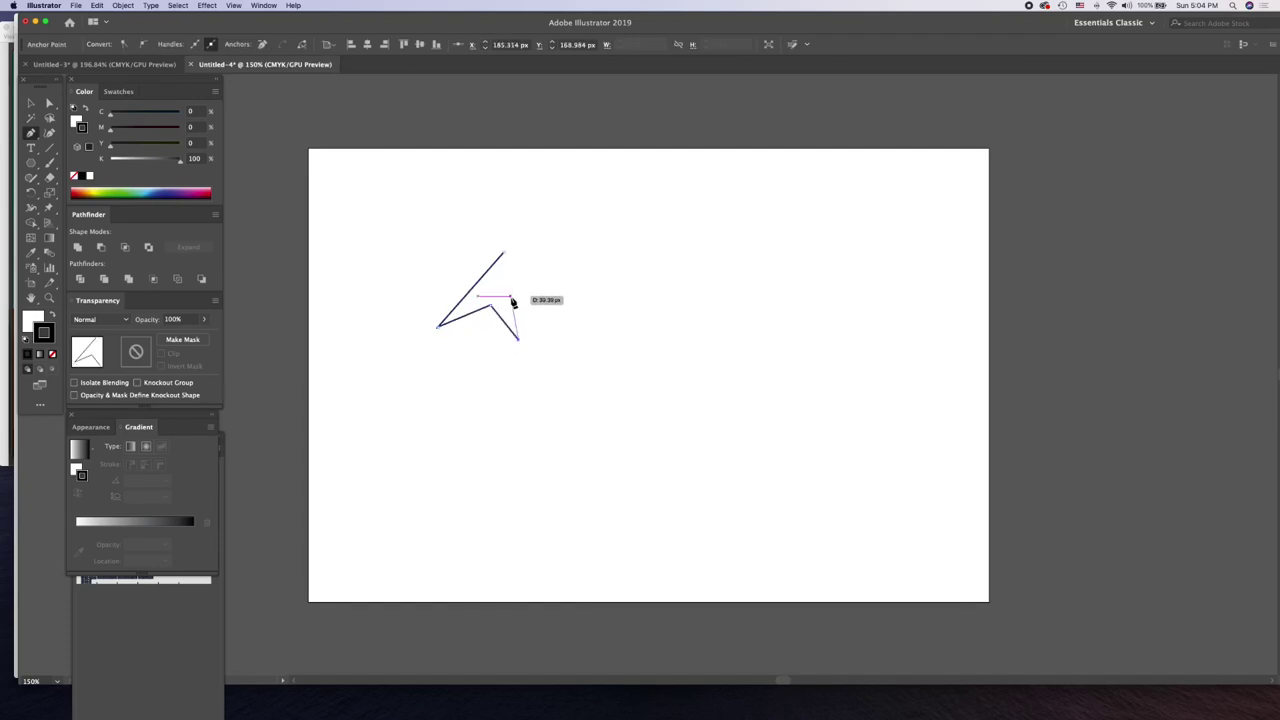
{"action": "left_click", "coordinate": [510, 295]}
{"action": "left_click", "coordinate": [578, 339]}
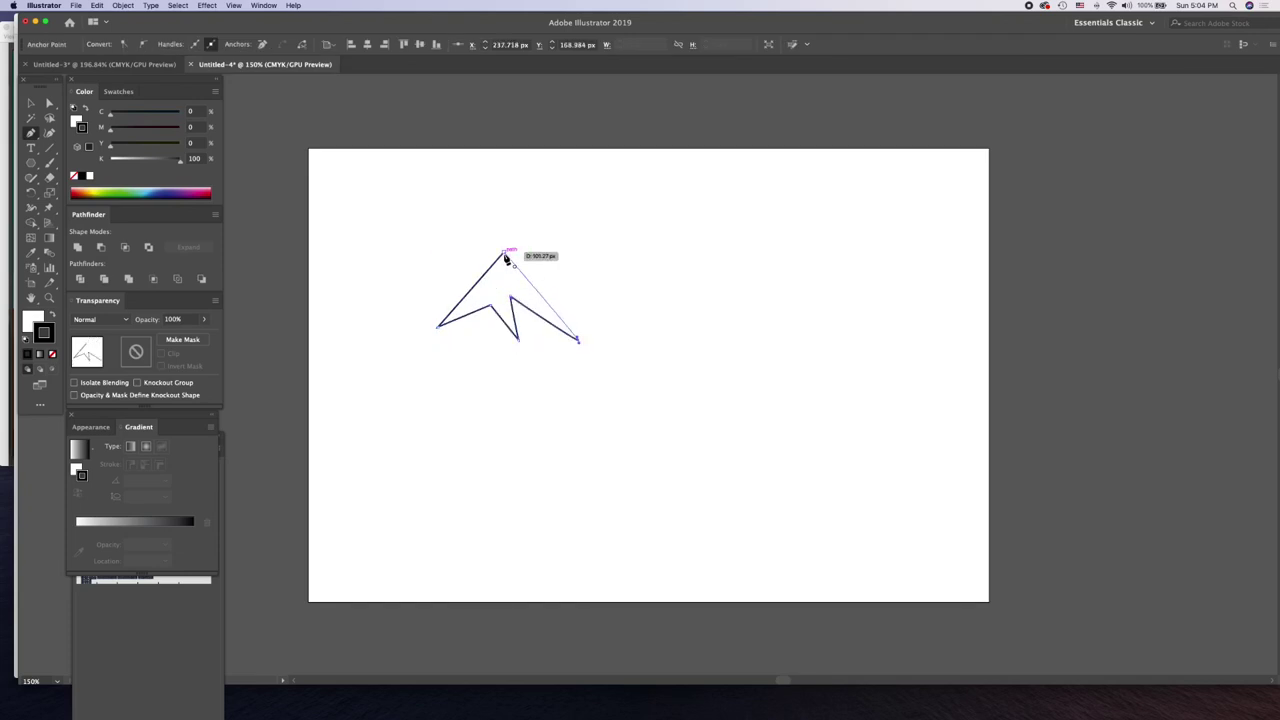
{"action": "left_click", "coordinate": [504, 254]}
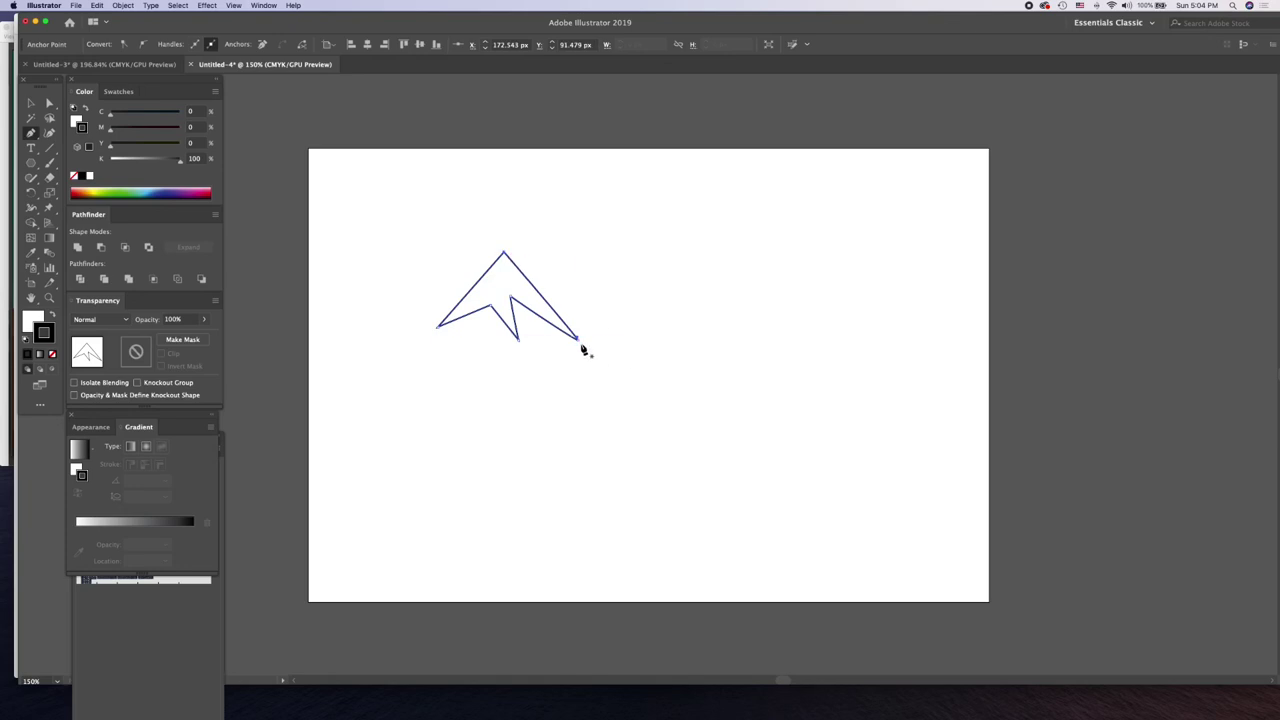
{"action": "key", "text": "ctrl+shift+a"}
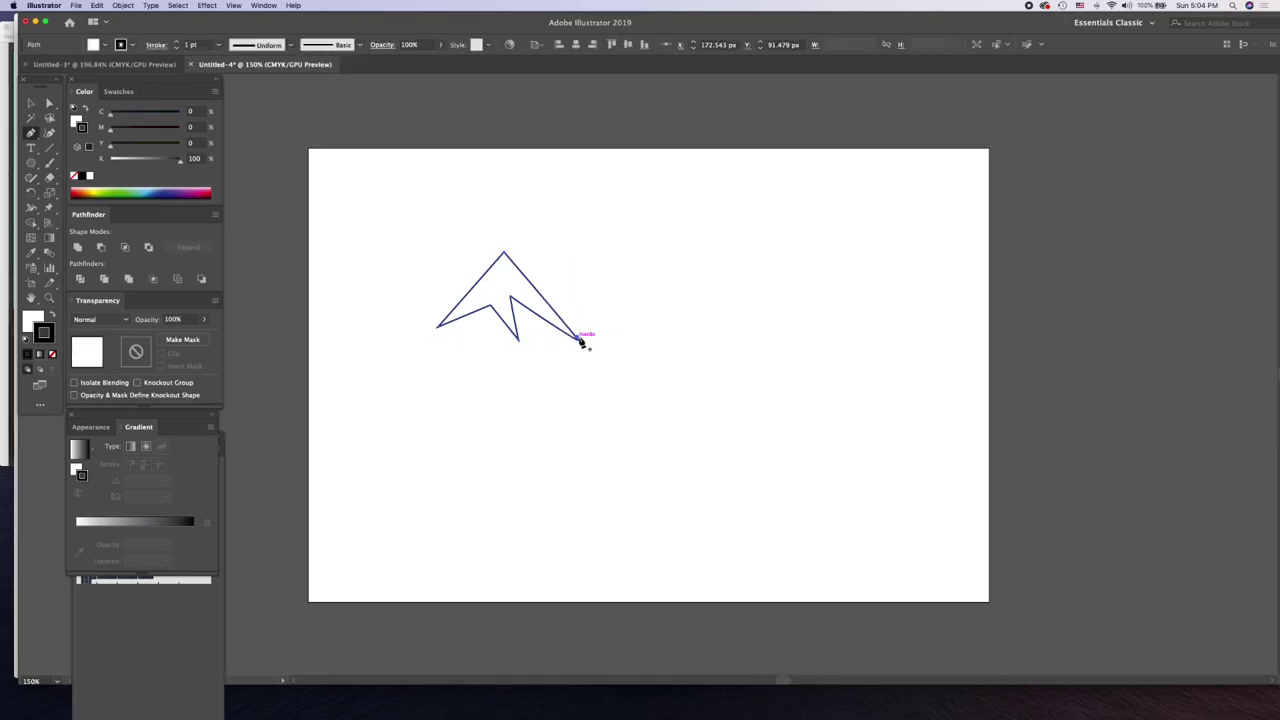
{"action": "key", "text": "ctrl+shift+a"}
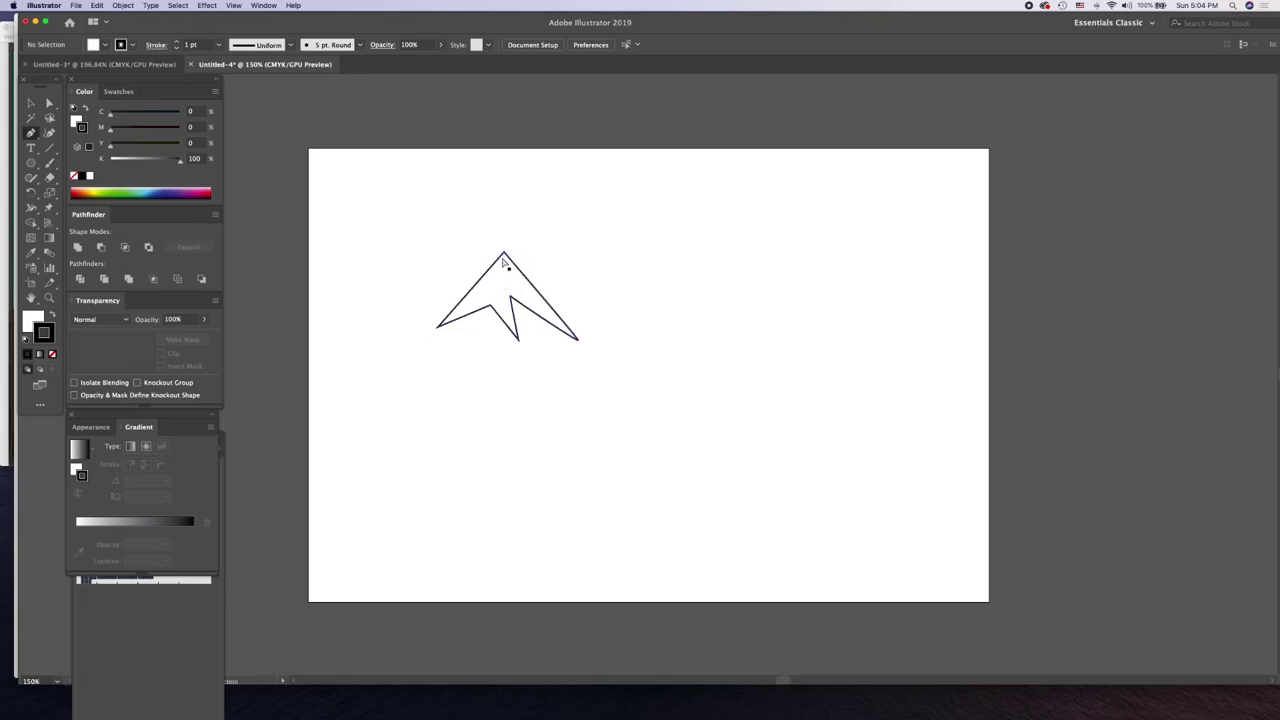
- Nudge the bough outline slightly right and down, then return the view to 100%
{"action": "key", "text": "super+equal"}
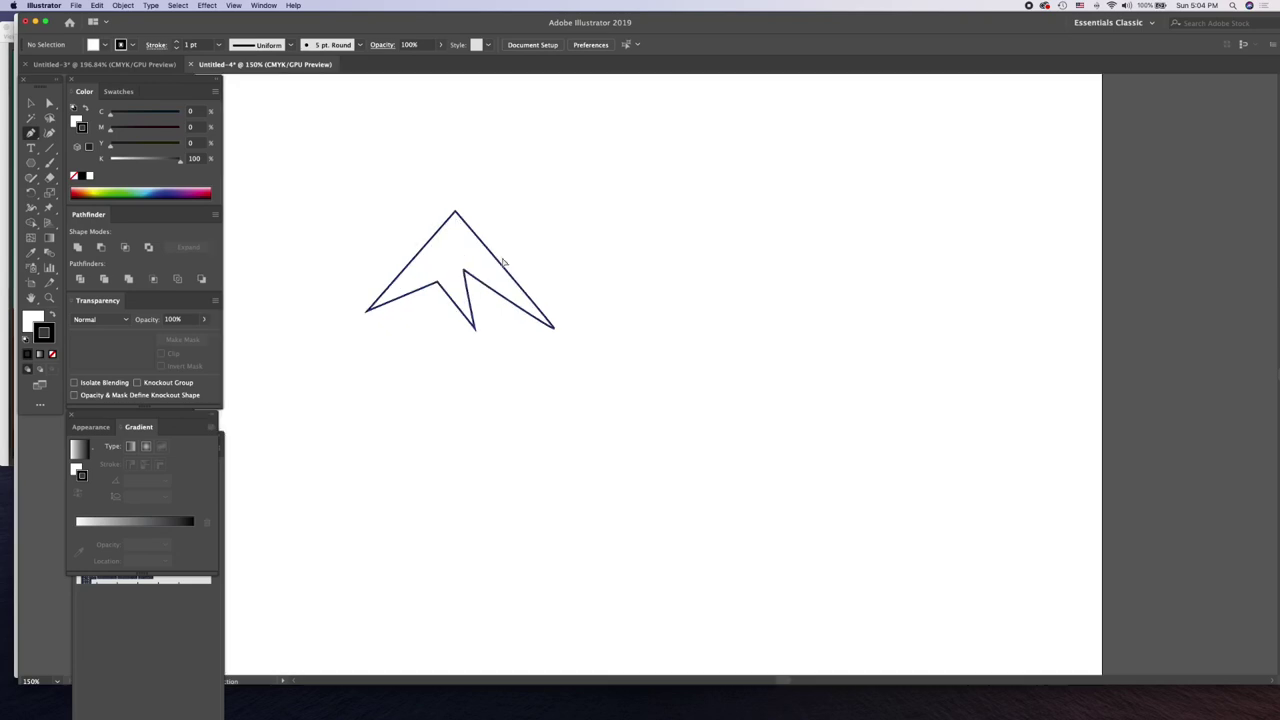
{"action": "key", "text": "super+equal"}
{"action": "key", "text": "super+equal"}
{"action": "scroll", "coordinate": [503, 263], "scroll_direction": "up", "scroll_amount": 1}
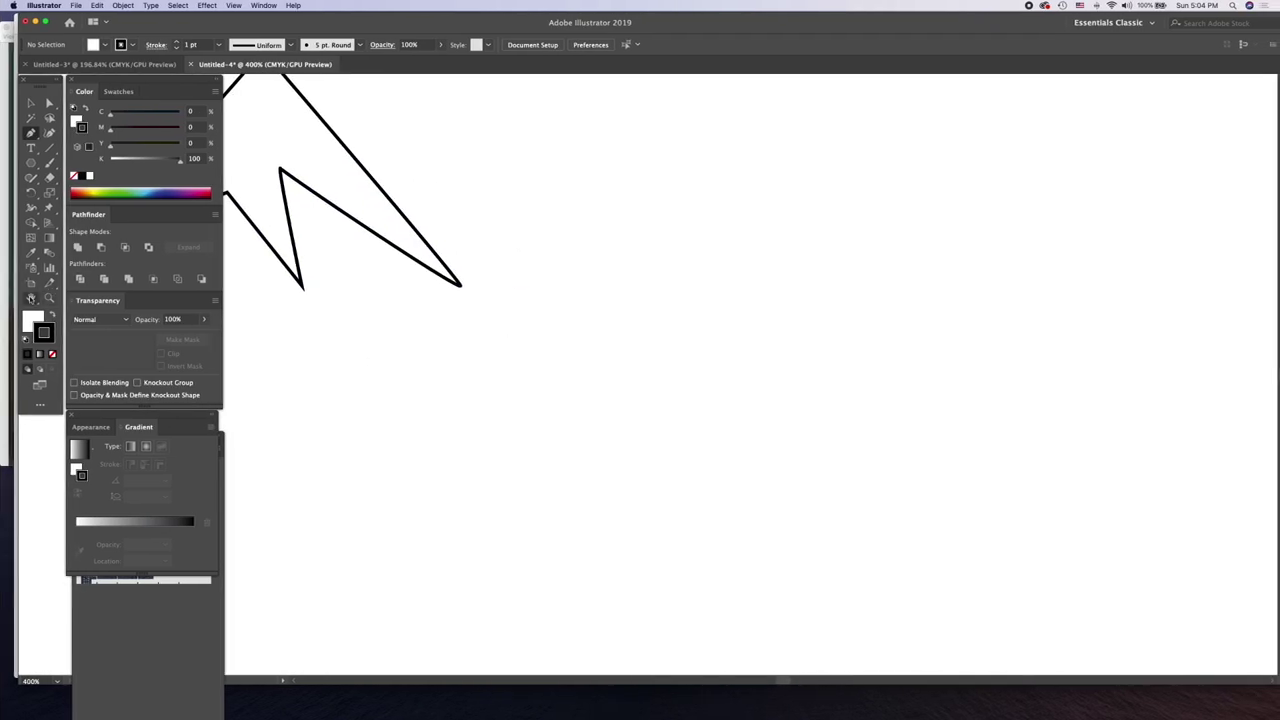
{"action": "double_click", "coordinate": [31, 298]}
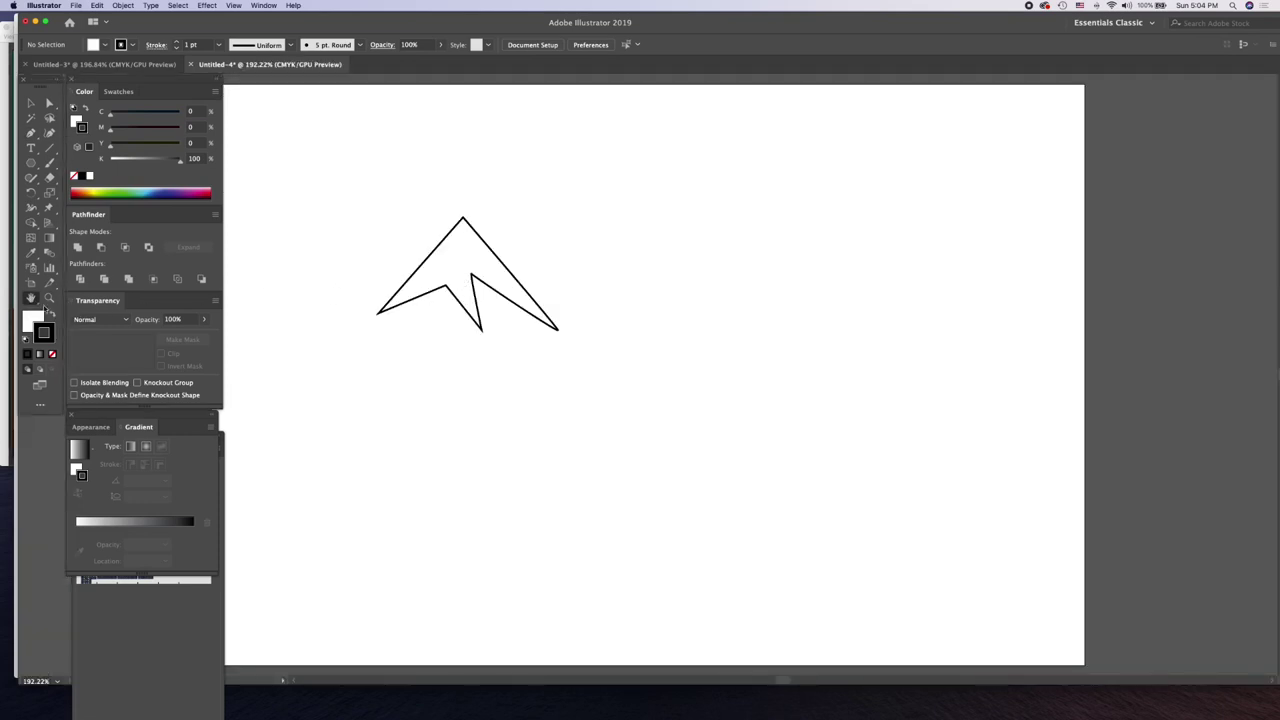
{"action": "left_click", "coordinate": [49, 298]}
{"action": "left_click", "coordinate": [474, 279]}
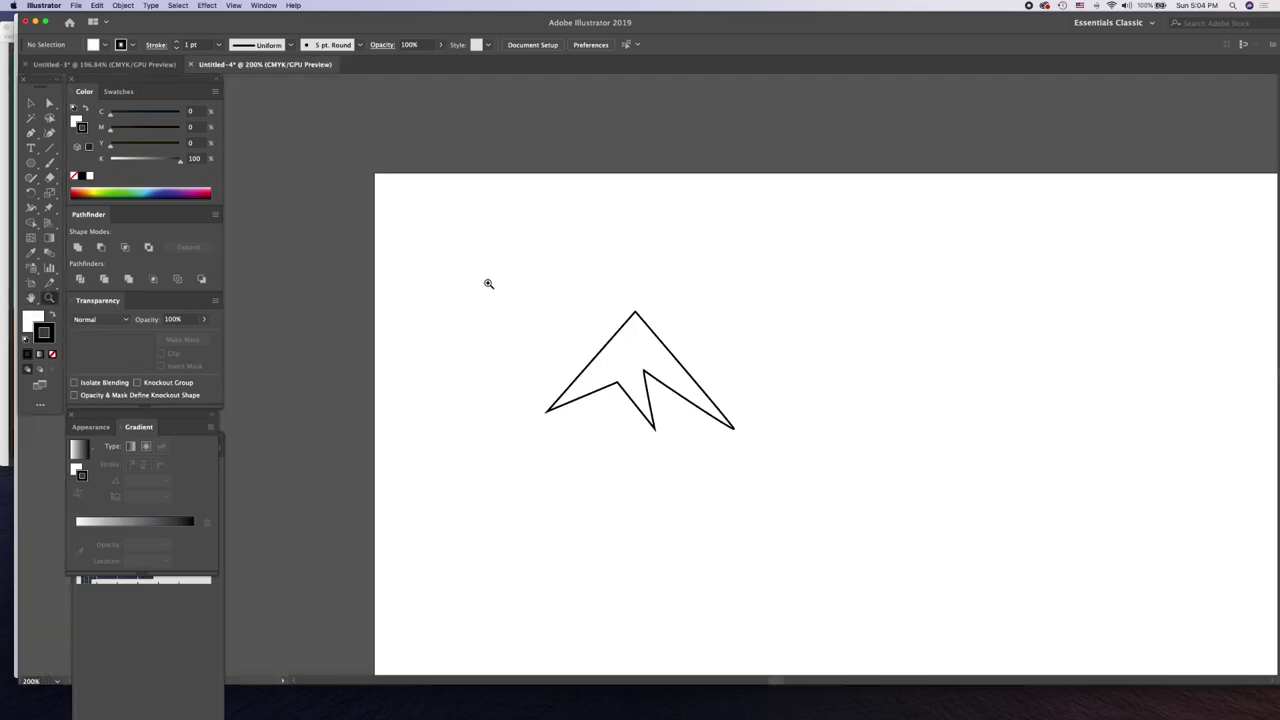
{"action": "left_click", "coordinate": [663, 380]}
{"action": "left_click", "coordinate": [650, 372]}
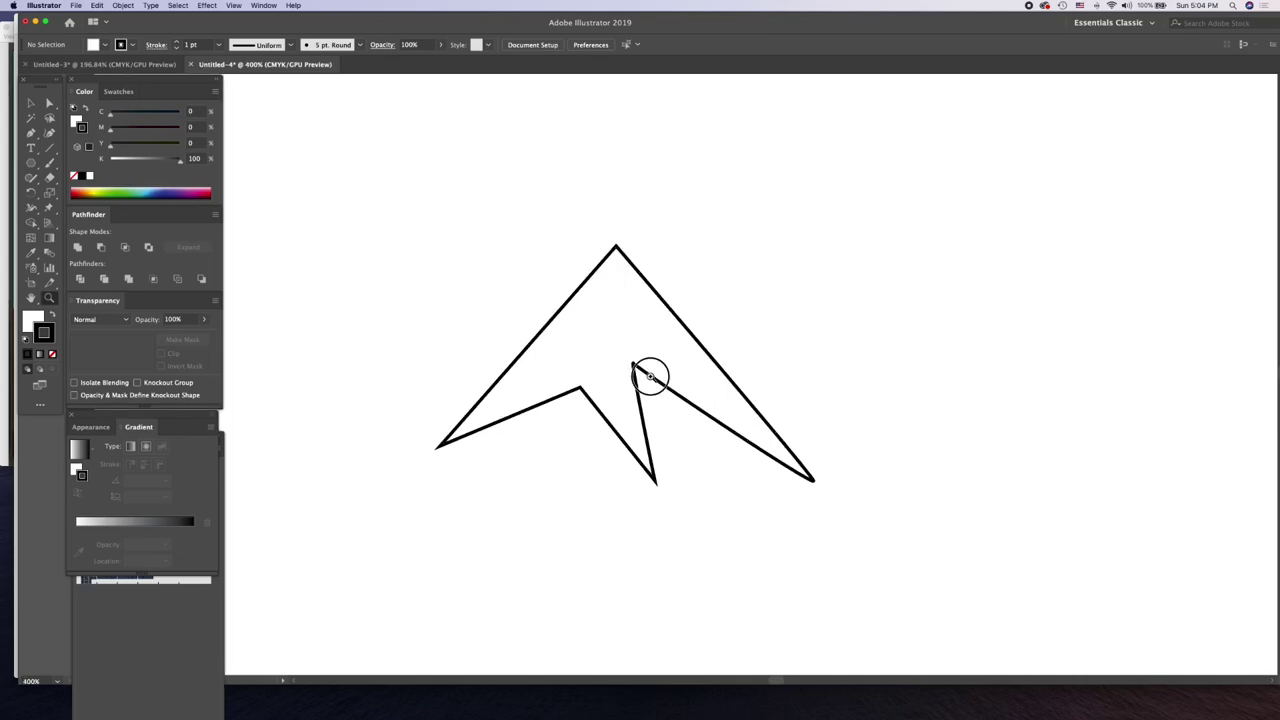
{"action": "left_click", "coordinate": [650, 376], "text": "super"}
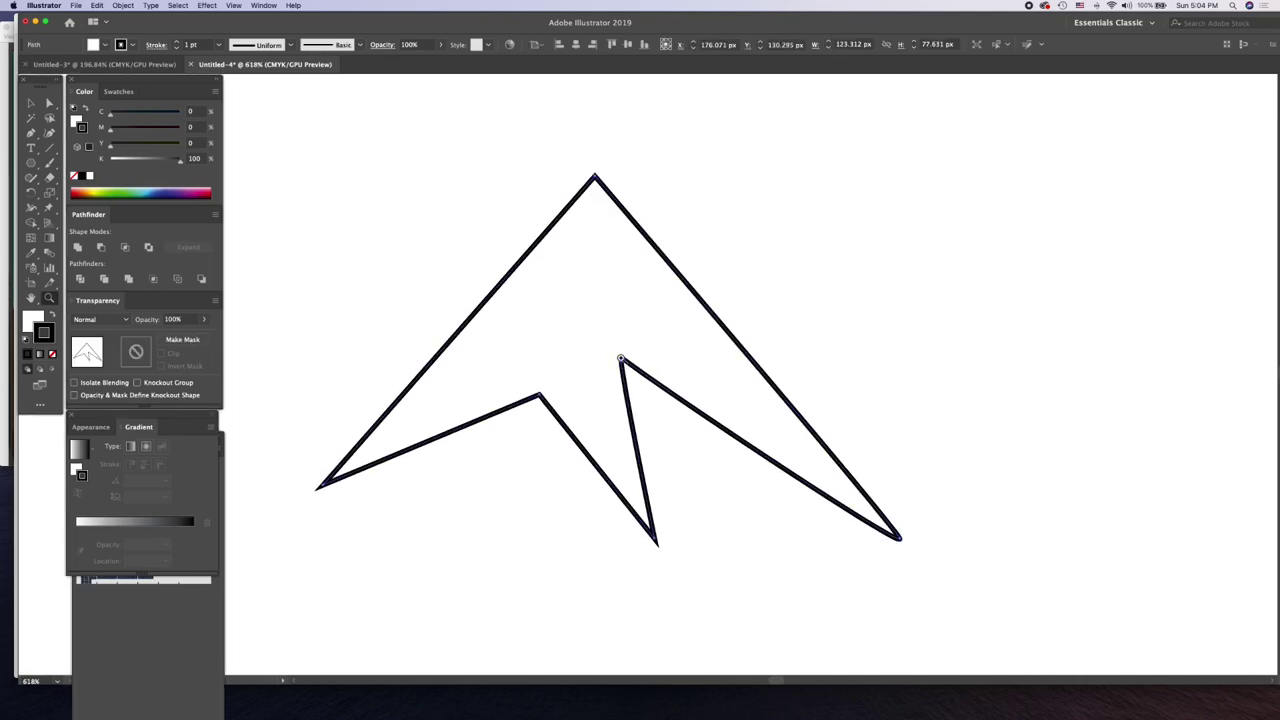
{"action": "left_click", "coordinate": [31, 101]}
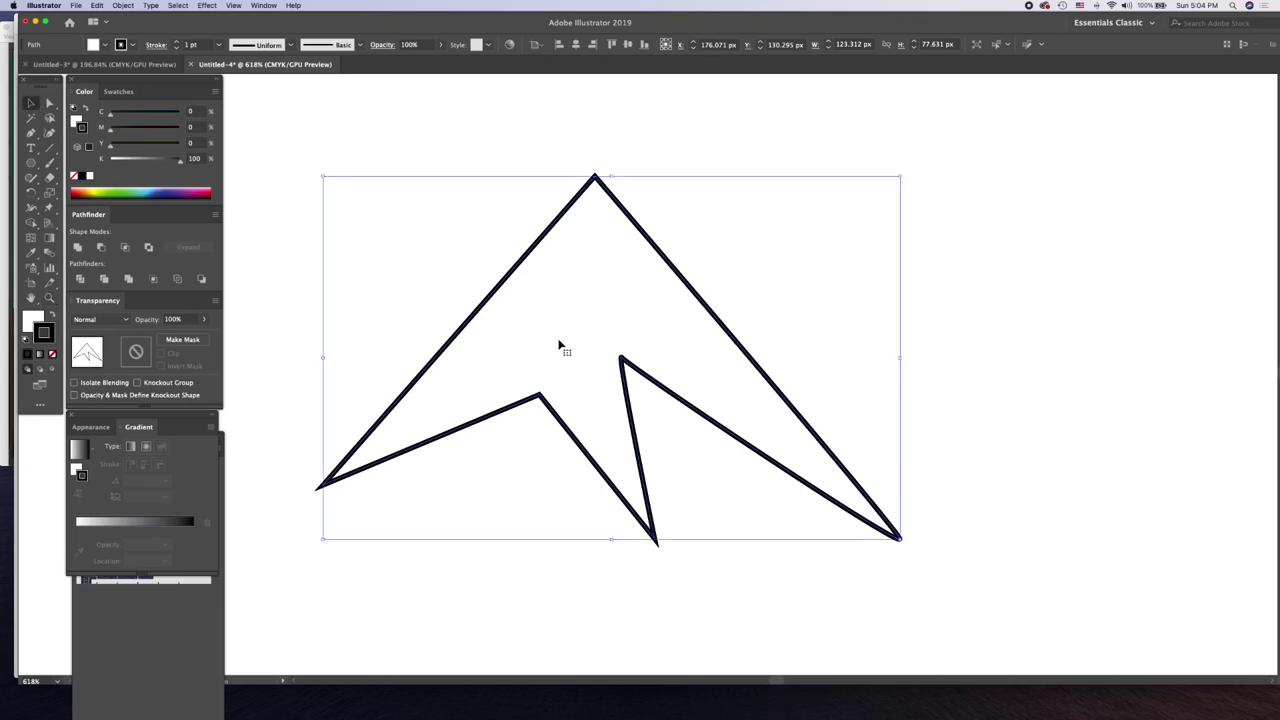
{"action": "left_click_drag", "start_coordinate": [578, 331], "coordinate": [620, 339]}
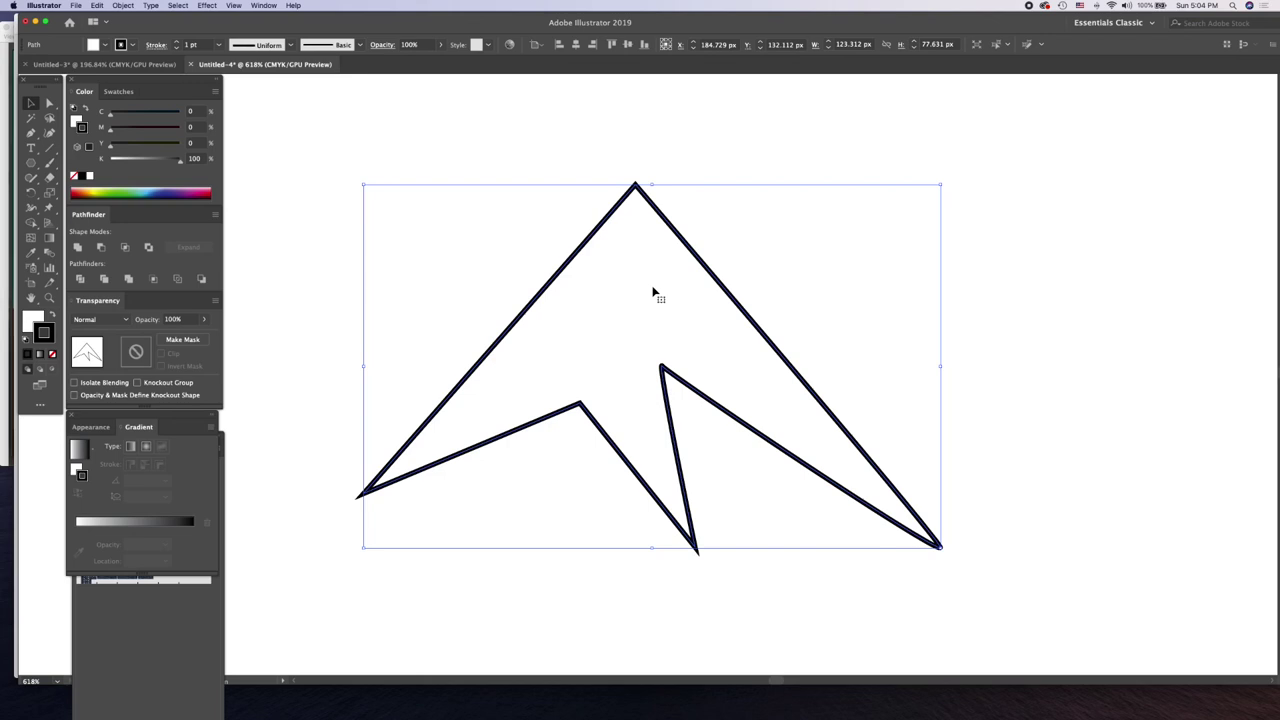
{"action": "key", "text": "ctrl+1"}
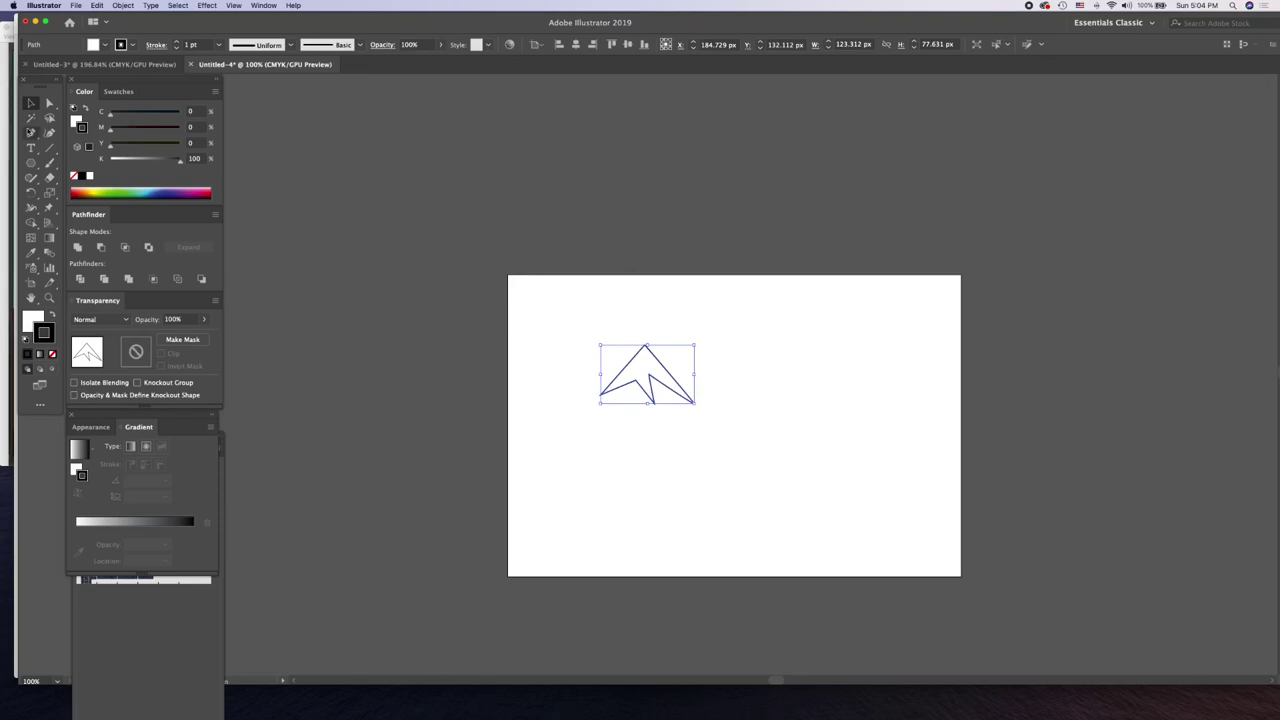
- Draw a second small notched bough outline to the right of the first
{"action": "left_click", "coordinate": [30, 132]}
{"action": "key", "text": "ctrl+shift+a"}
{"action": "left_click", "coordinate": [790, 349]}
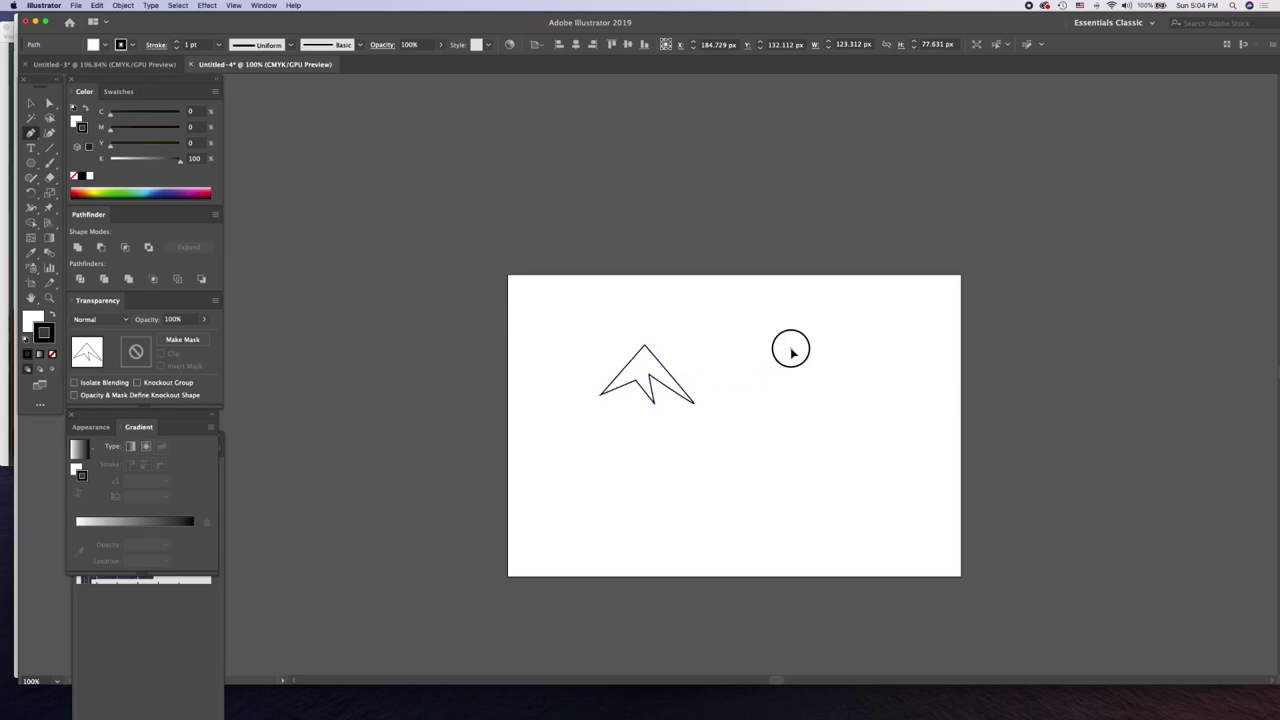
{"action": "left_click", "coordinate": [738, 425]}
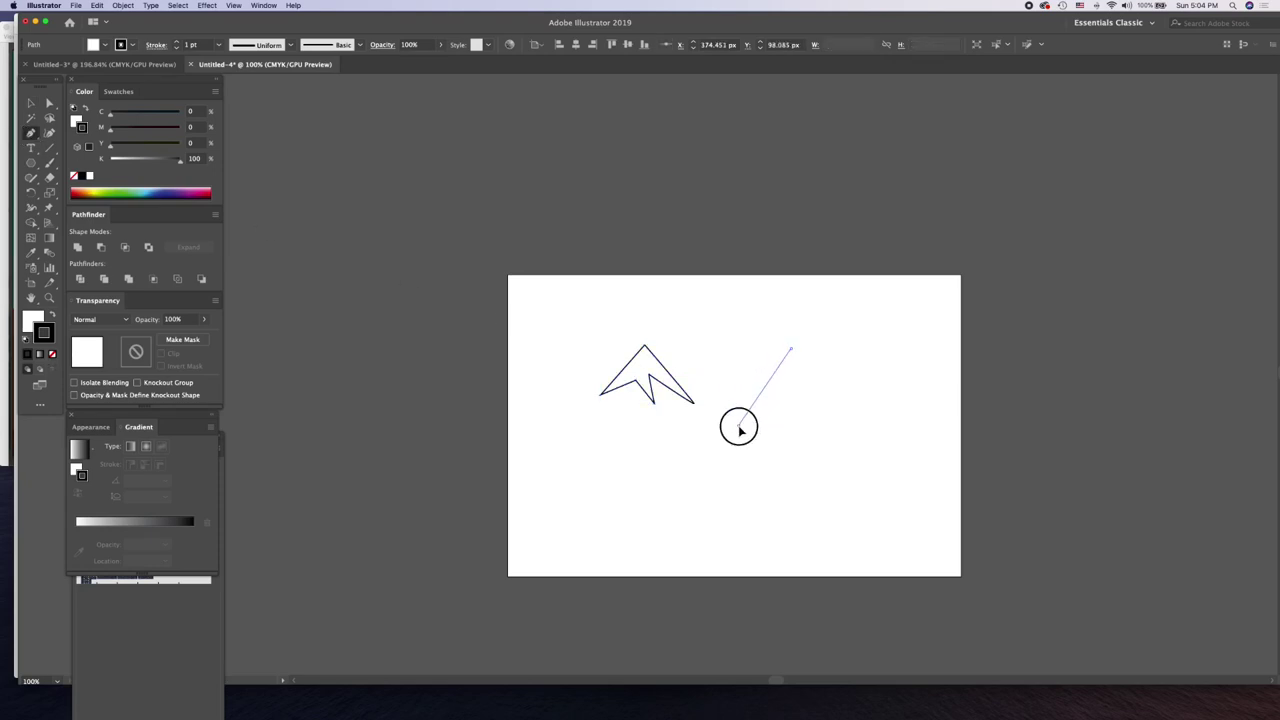
{"action": "left_click", "coordinate": [782, 398]}
{"action": "left_click", "coordinate": [820, 445]}
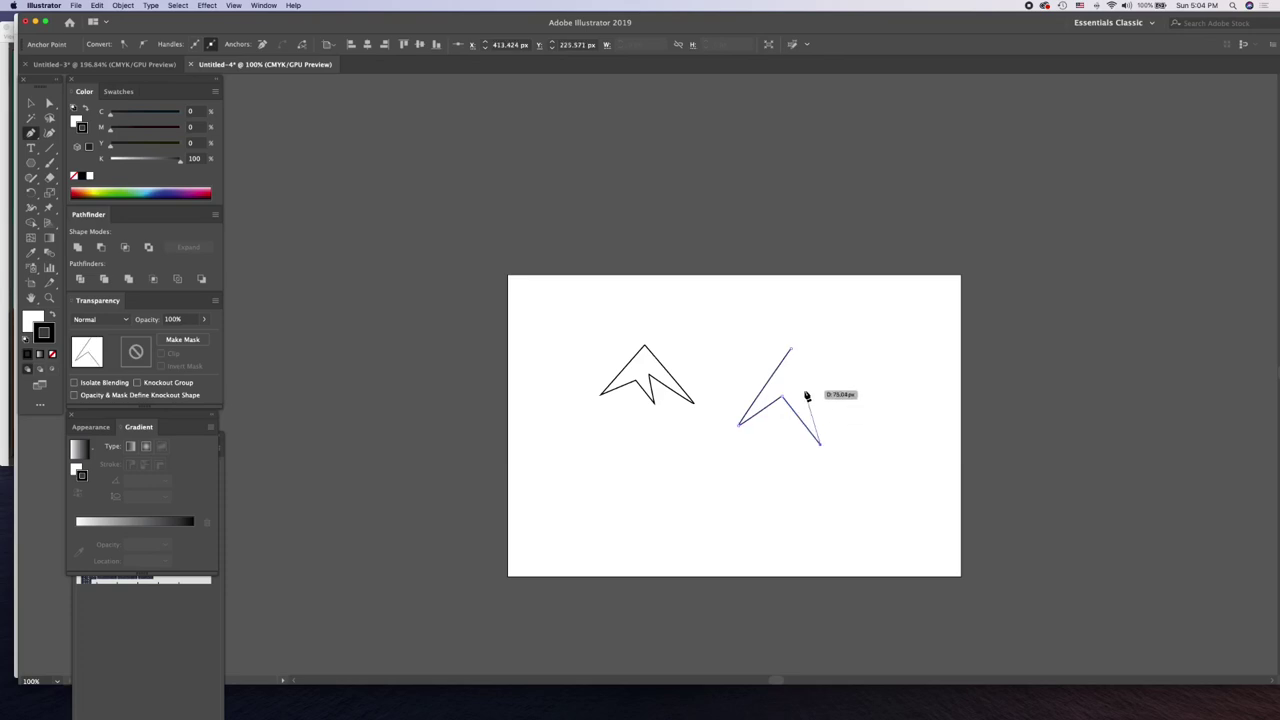
{"action": "left_click", "coordinate": [804, 389]}
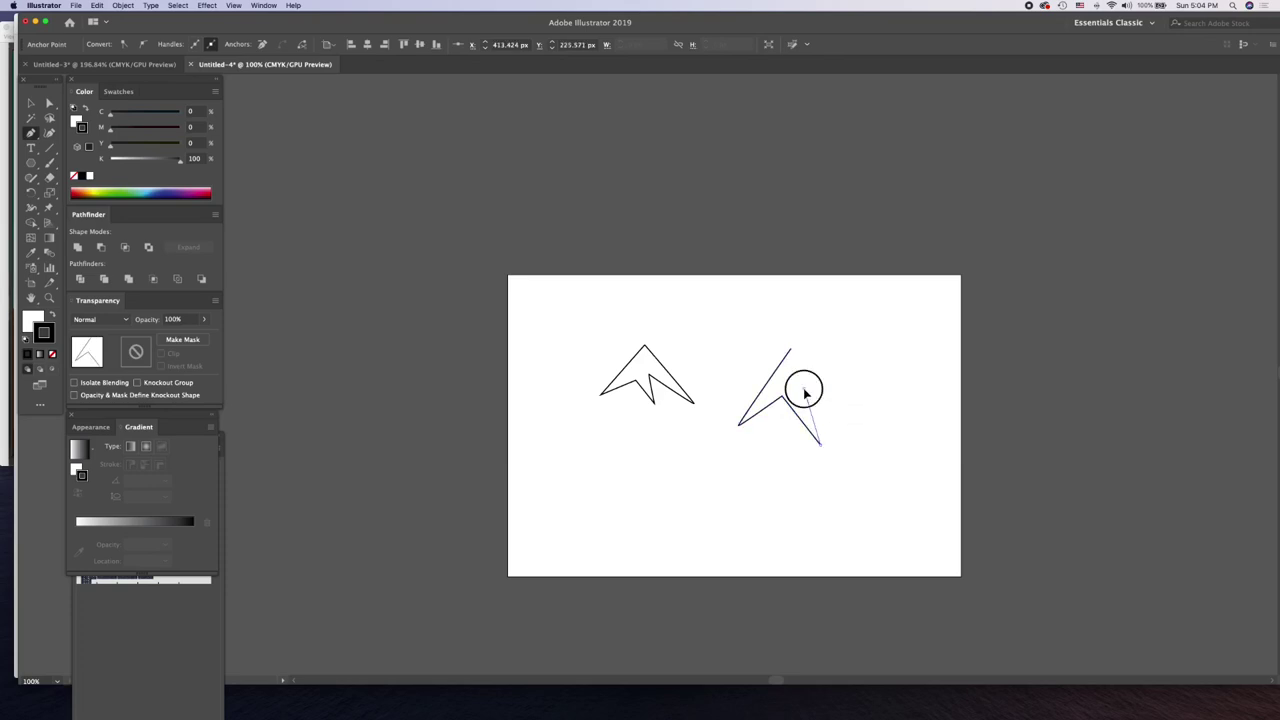
{"action": "left_click", "coordinate": [845, 416]}
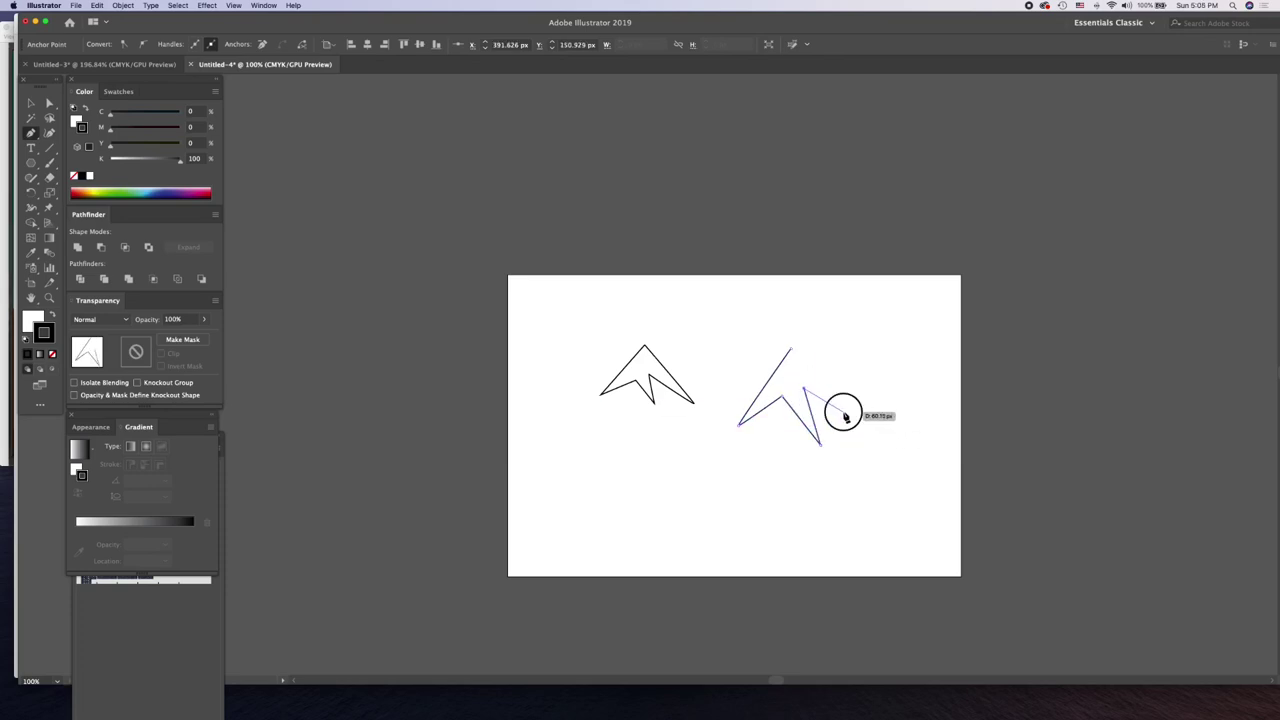
{"action": "left_click", "coordinate": [791, 349]}
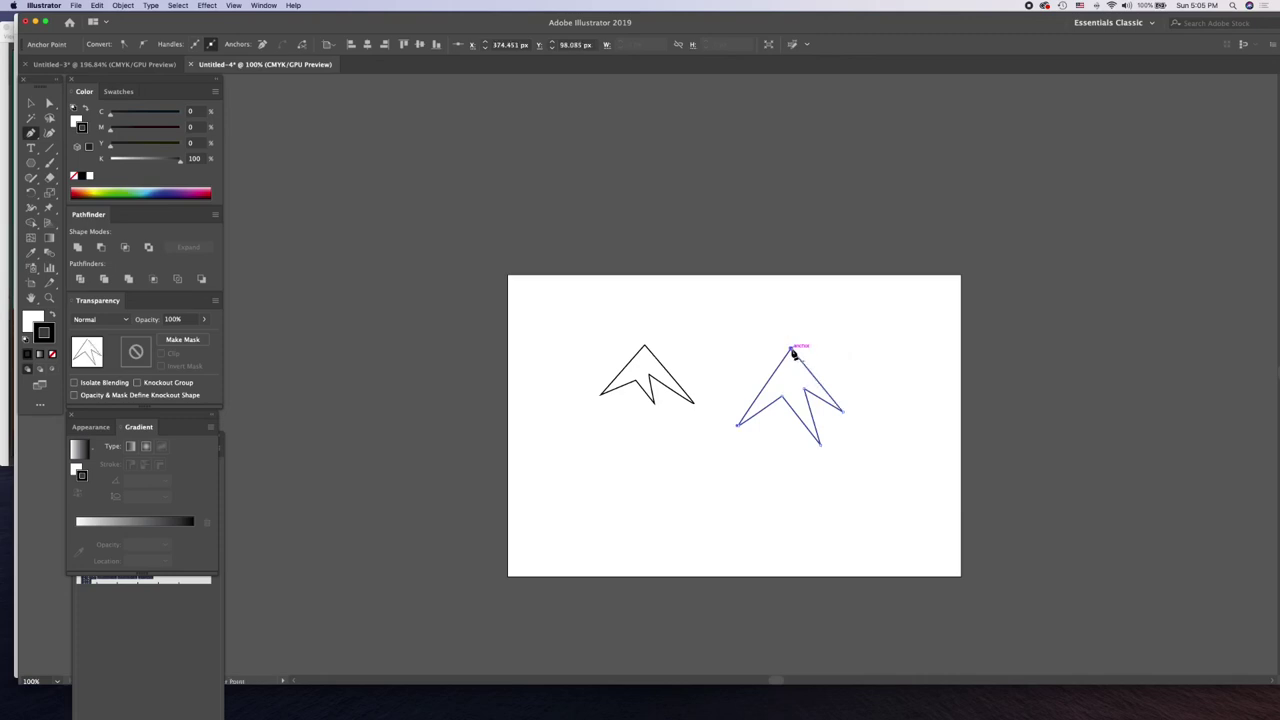
- Draw a wide zigzag-bottomed bough outline below the others
{"action": "left_click", "coordinate": [607, 447]}
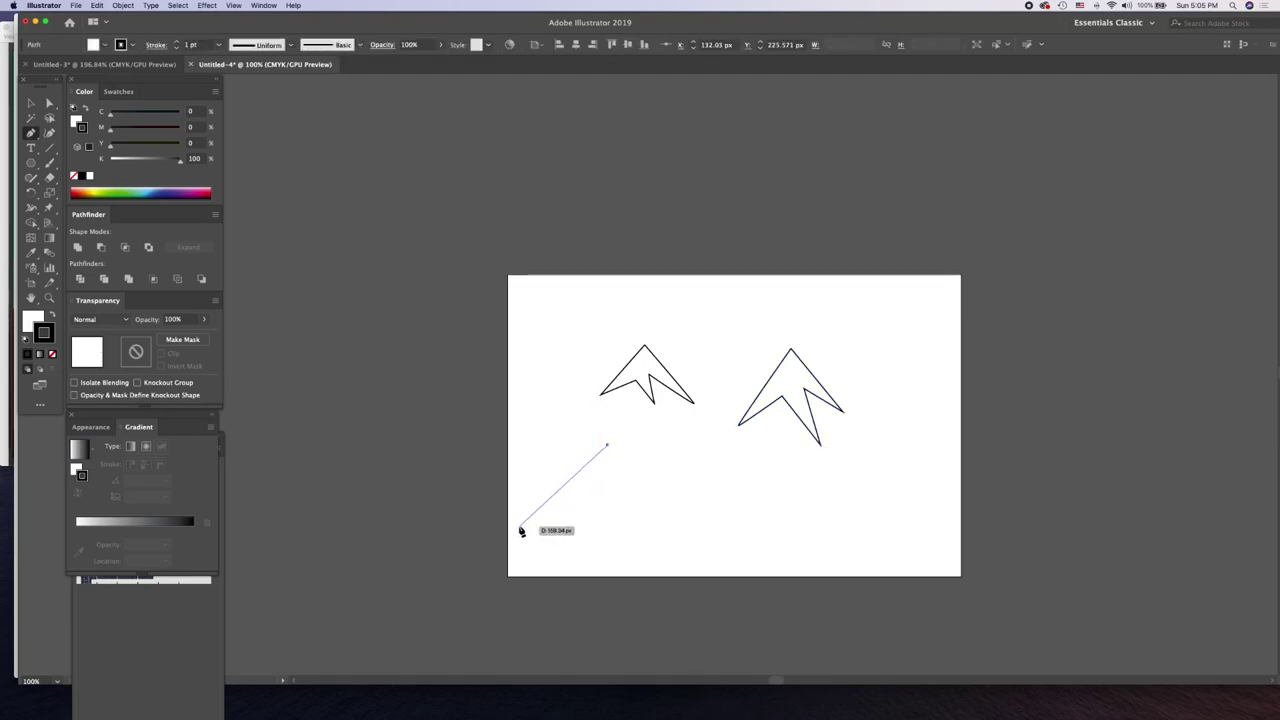
{"action": "left_click", "coordinate": [518, 524]}
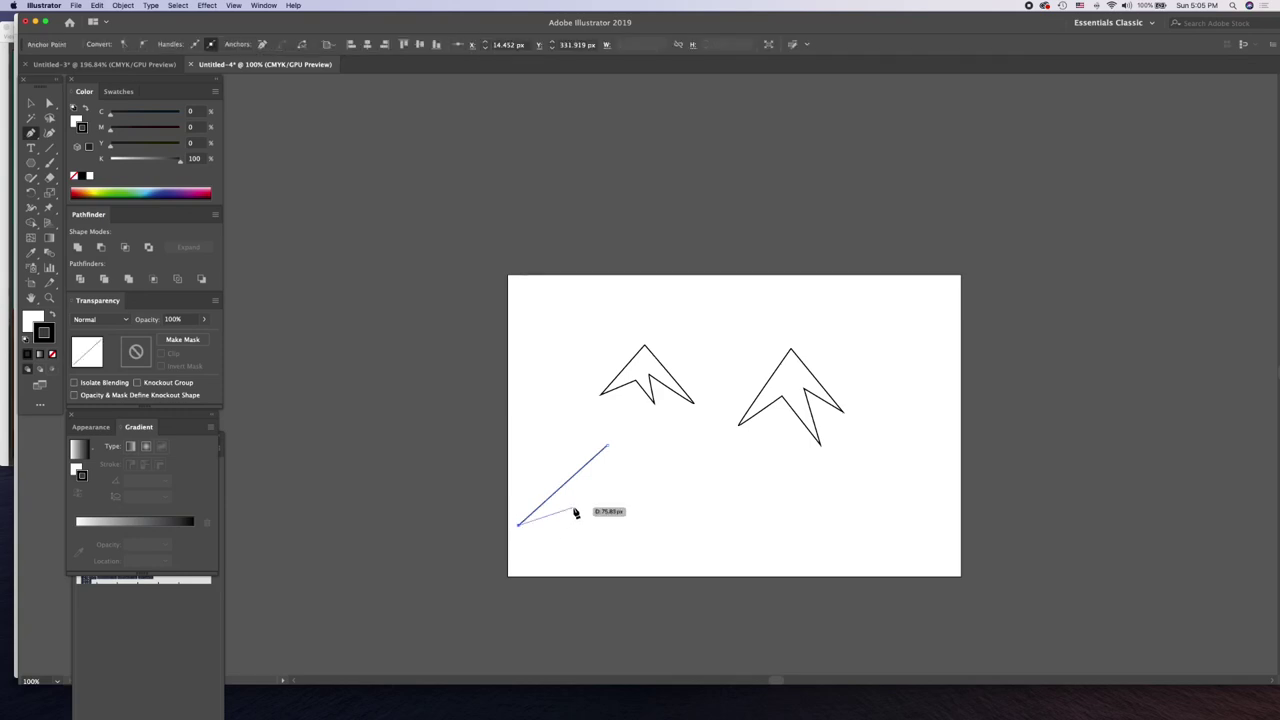
{"action": "left_click", "coordinate": [574, 508]}
{"action": "left_click", "coordinate": [586, 544]}
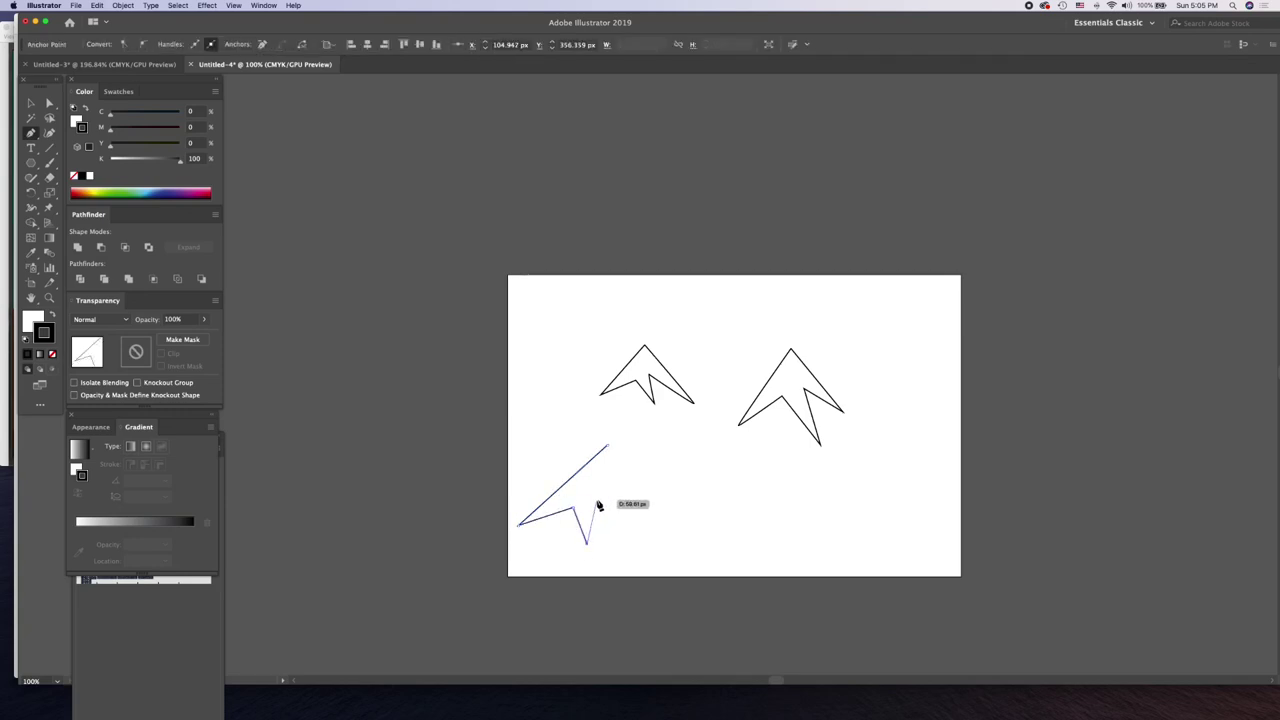
{"action": "left_click", "coordinate": [596, 498]}
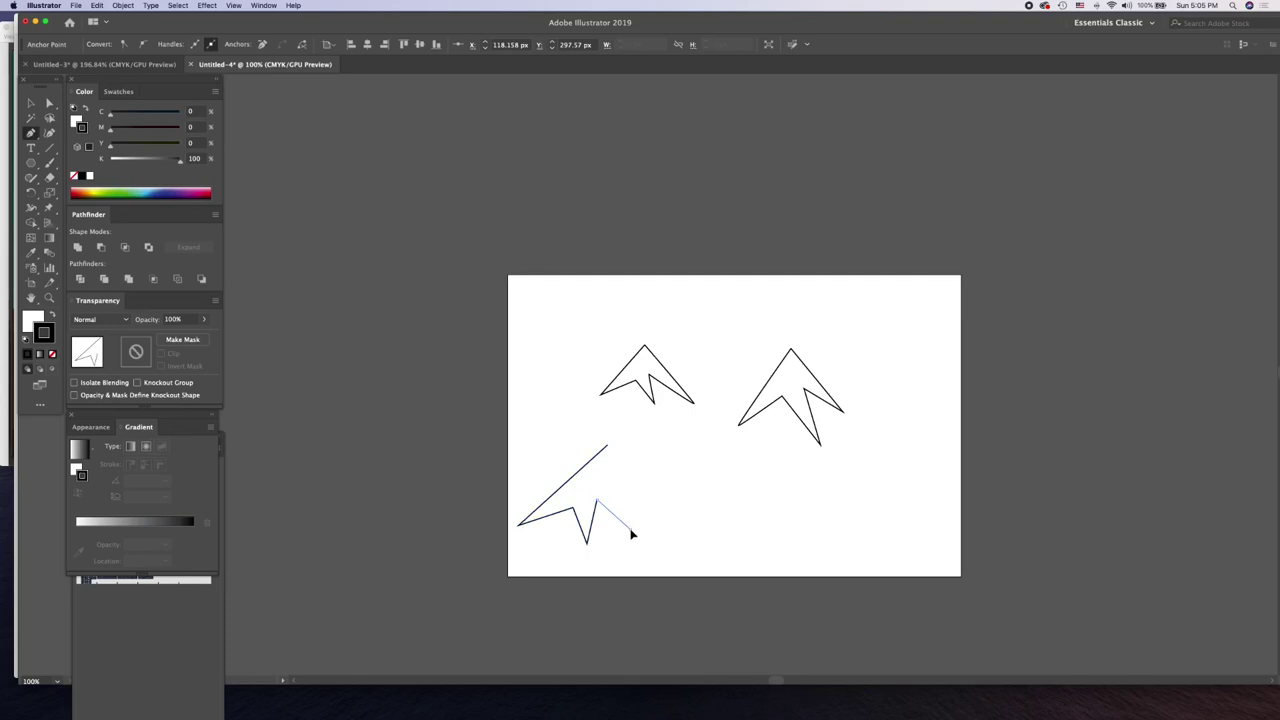
{"action": "left_click", "coordinate": [631, 530]}
{"action": "left_click", "coordinate": [620, 493]}
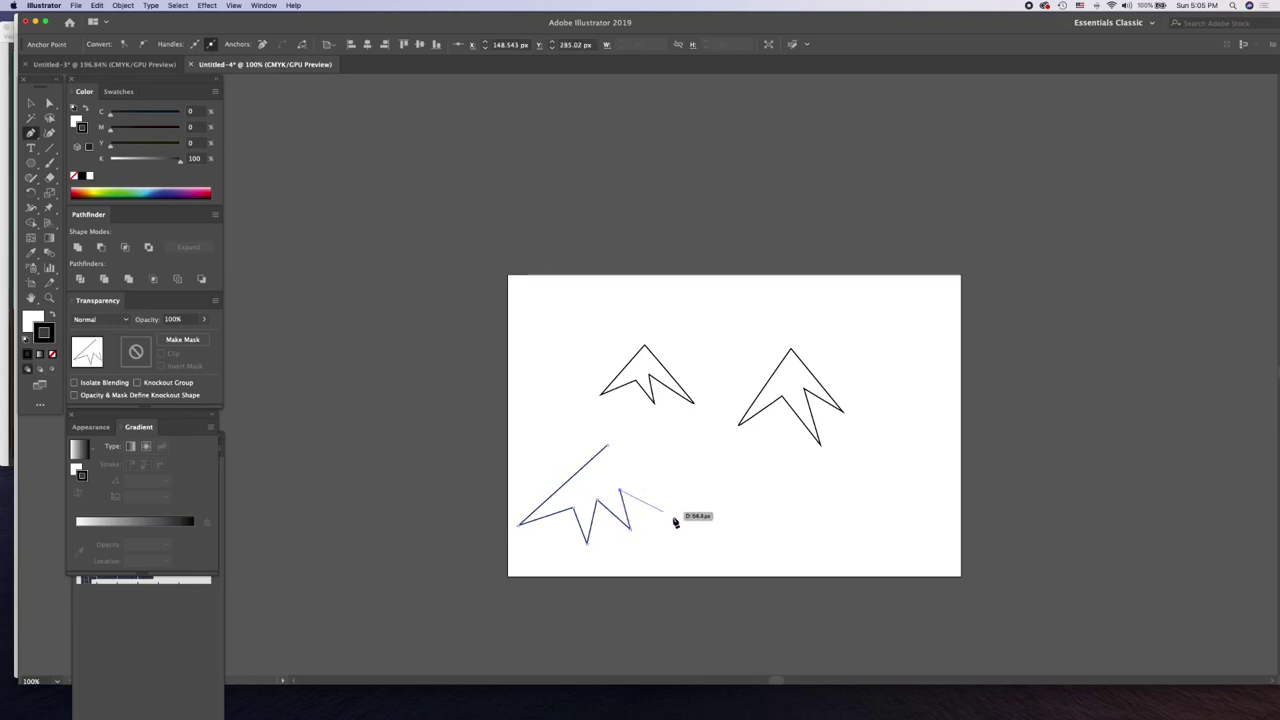
{"action": "left_click", "coordinate": [683, 522]}
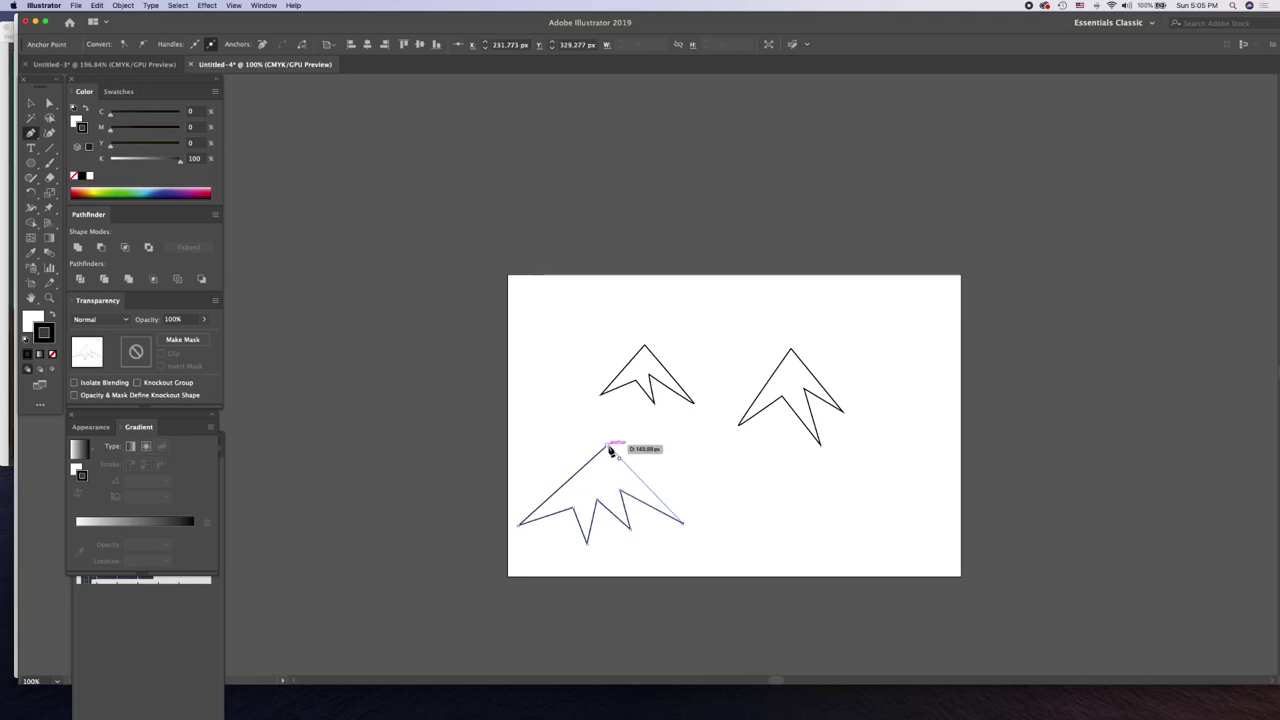
{"action": "left_click", "coordinate": [609, 447]}
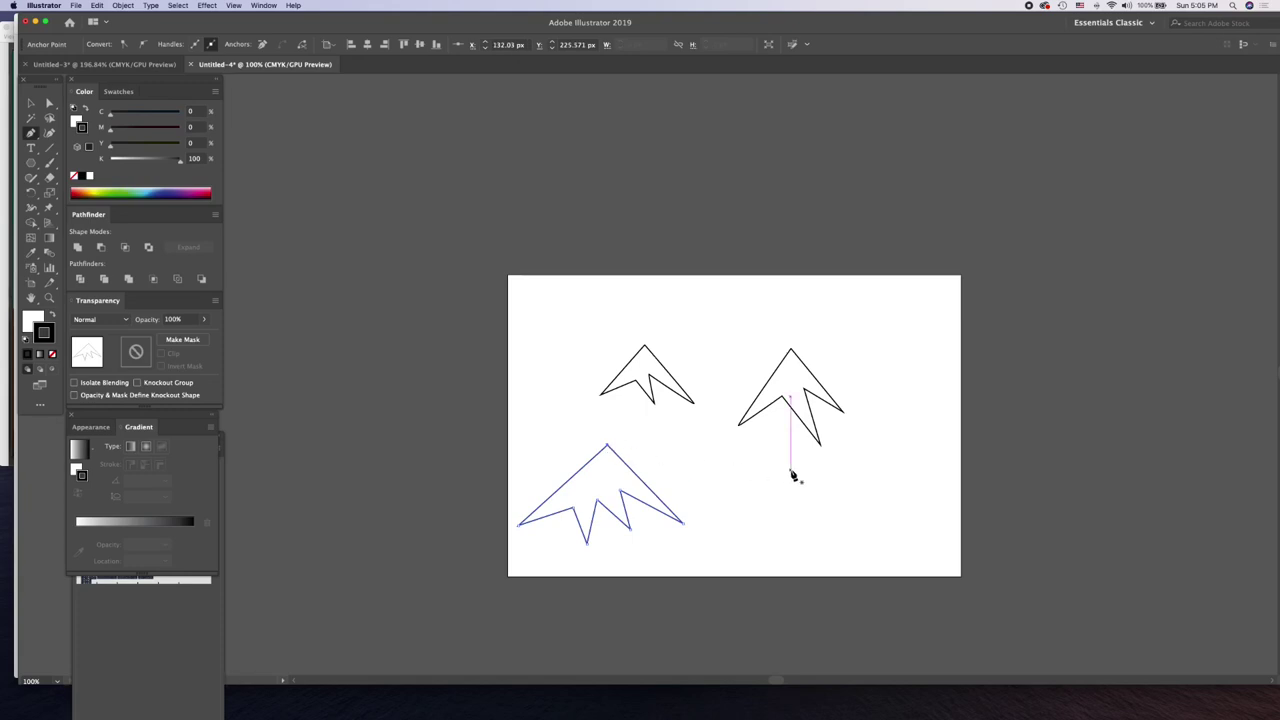
- Draw another wide zigzag bough outline at the bottom right
{"action": "left_click", "coordinate": [790, 468]}
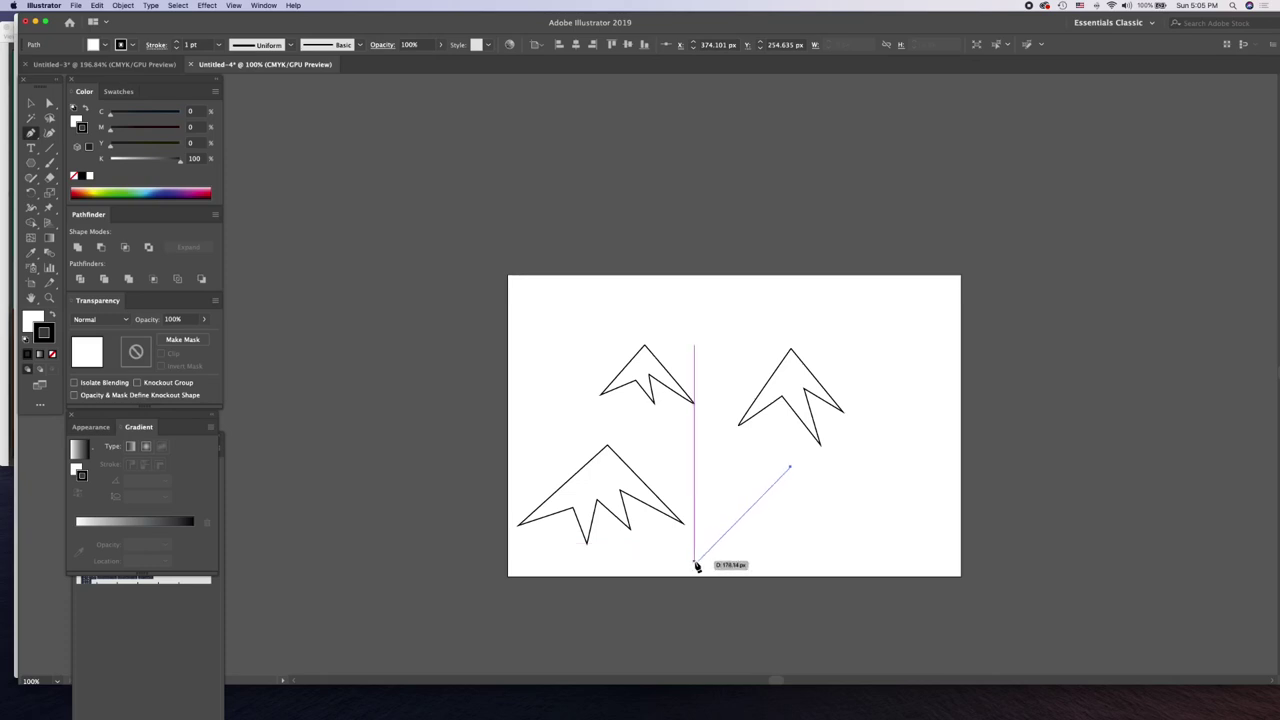
{"action": "left_click", "coordinate": [716, 564]}
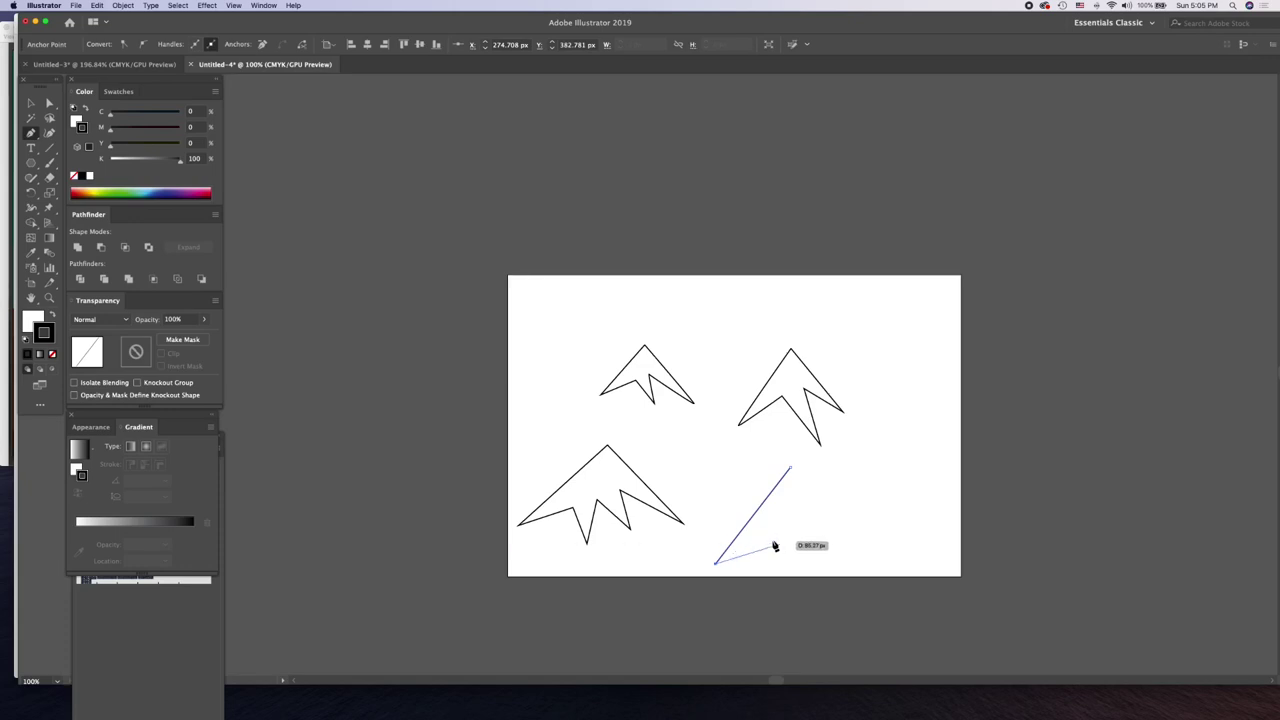
{"action": "left_click", "coordinate": [768, 550]}
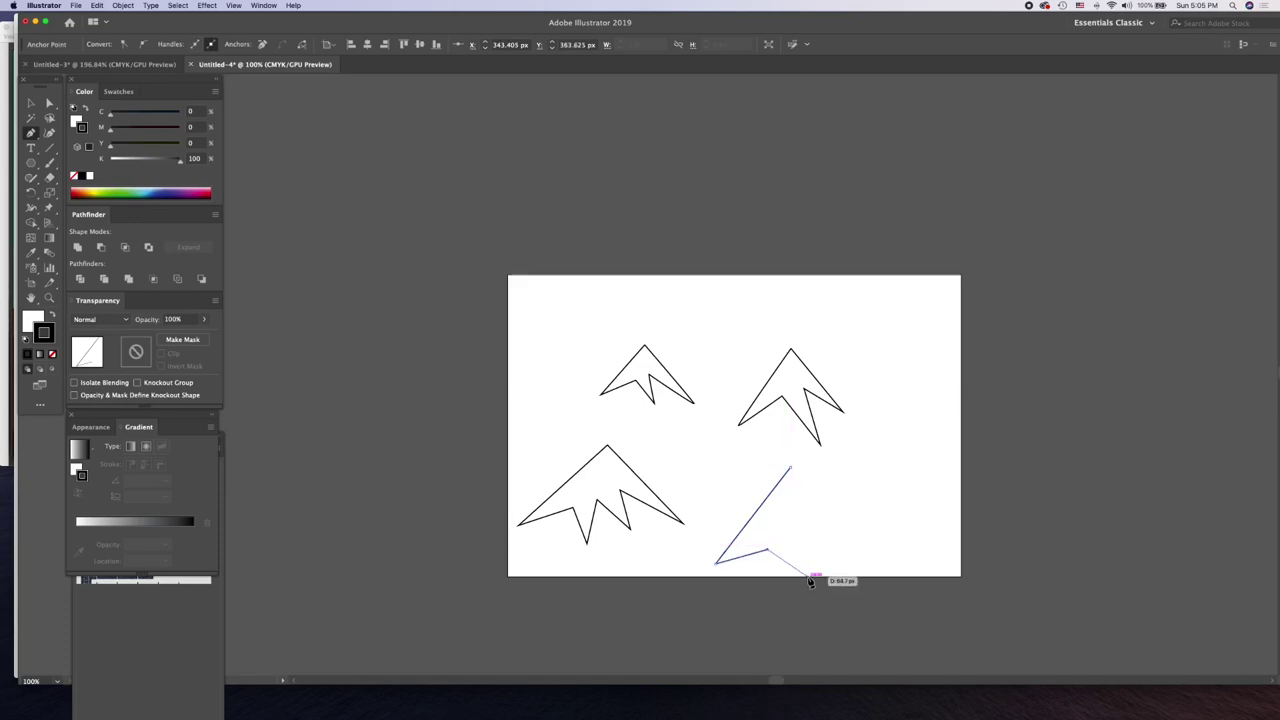
{"action": "left_click", "coordinate": [806, 576]}
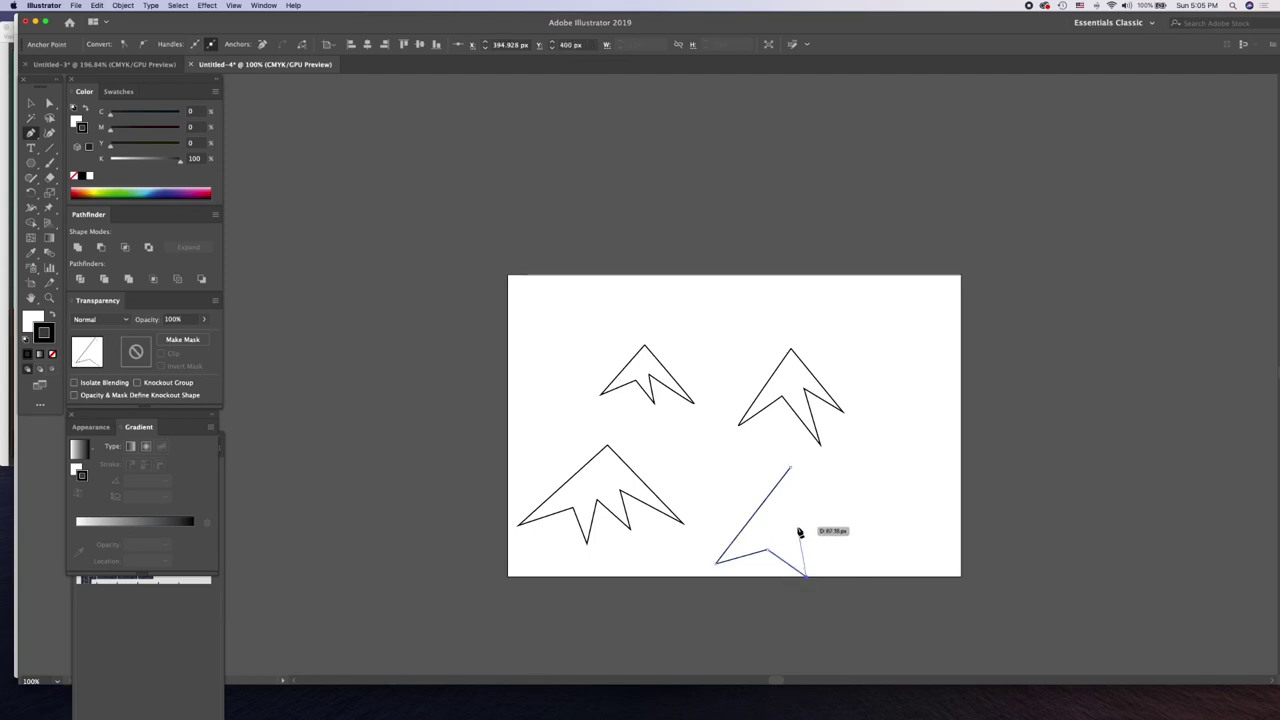
{"action": "left_click", "coordinate": [797, 527]}
{"action": "left_click", "coordinate": [840, 572]}
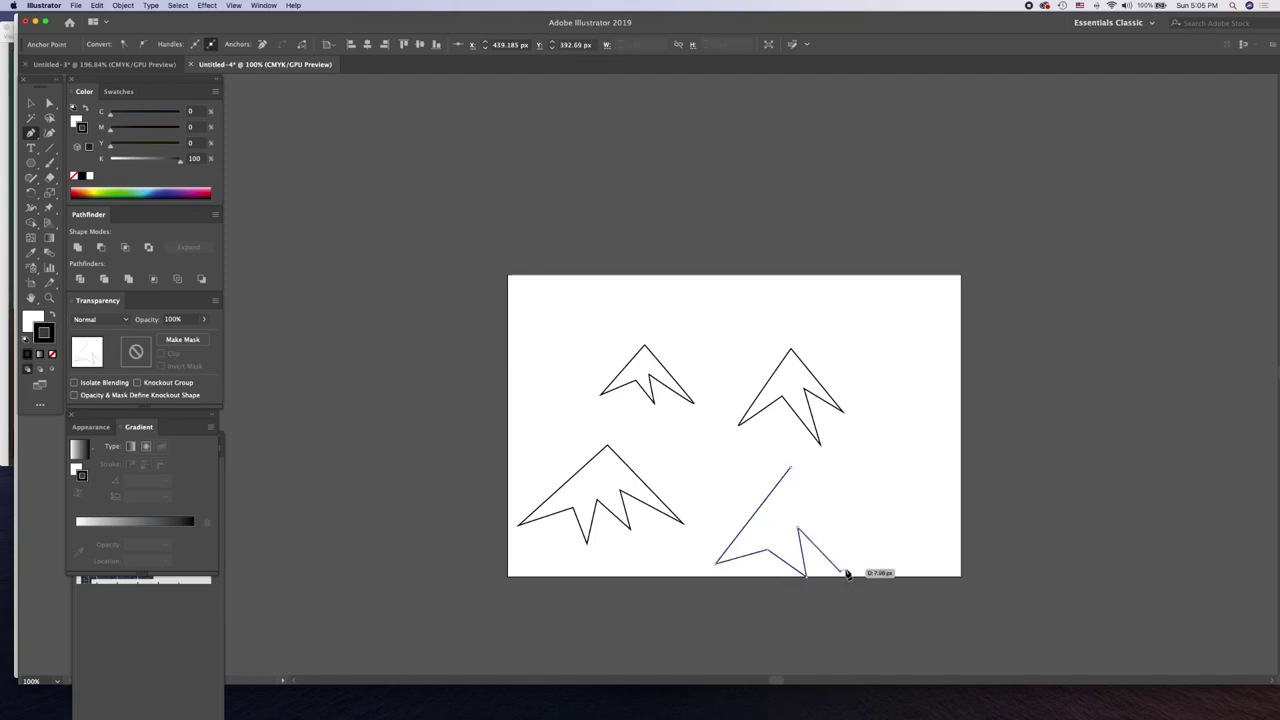
{"action": "left_click", "coordinate": [824, 530]}
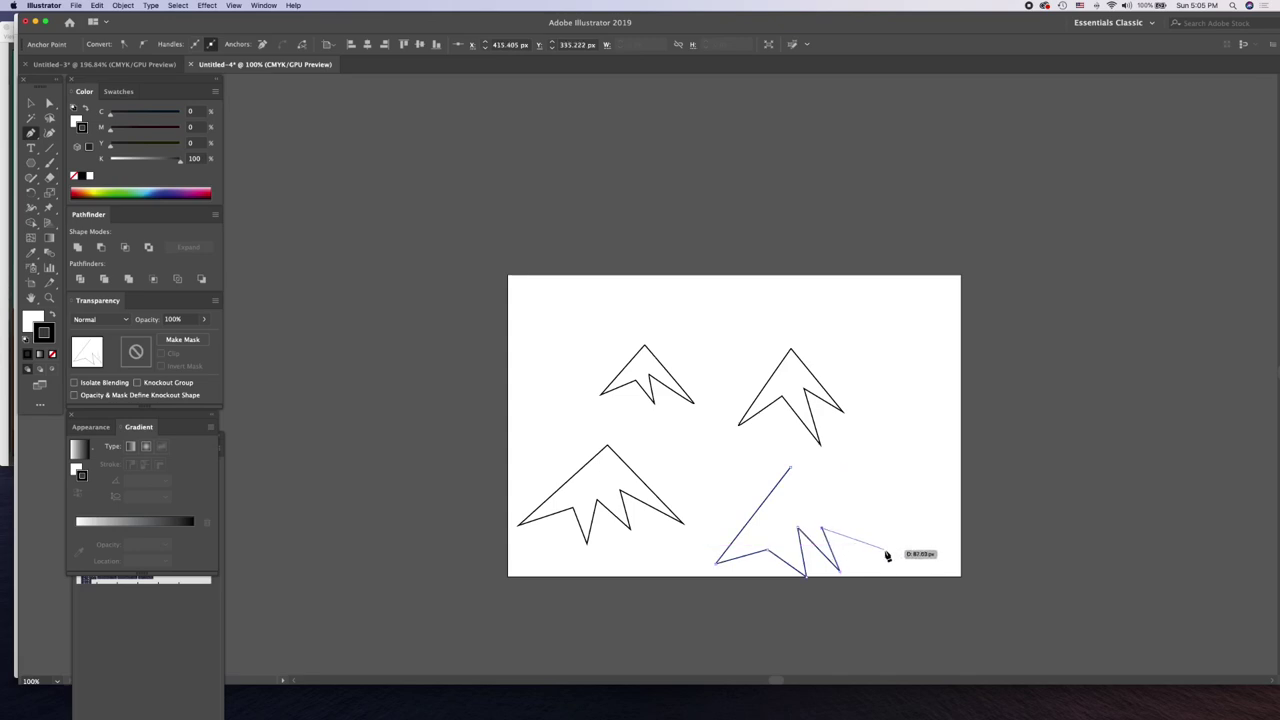
{"action": "left_click", "coordinate": [885, 549]}
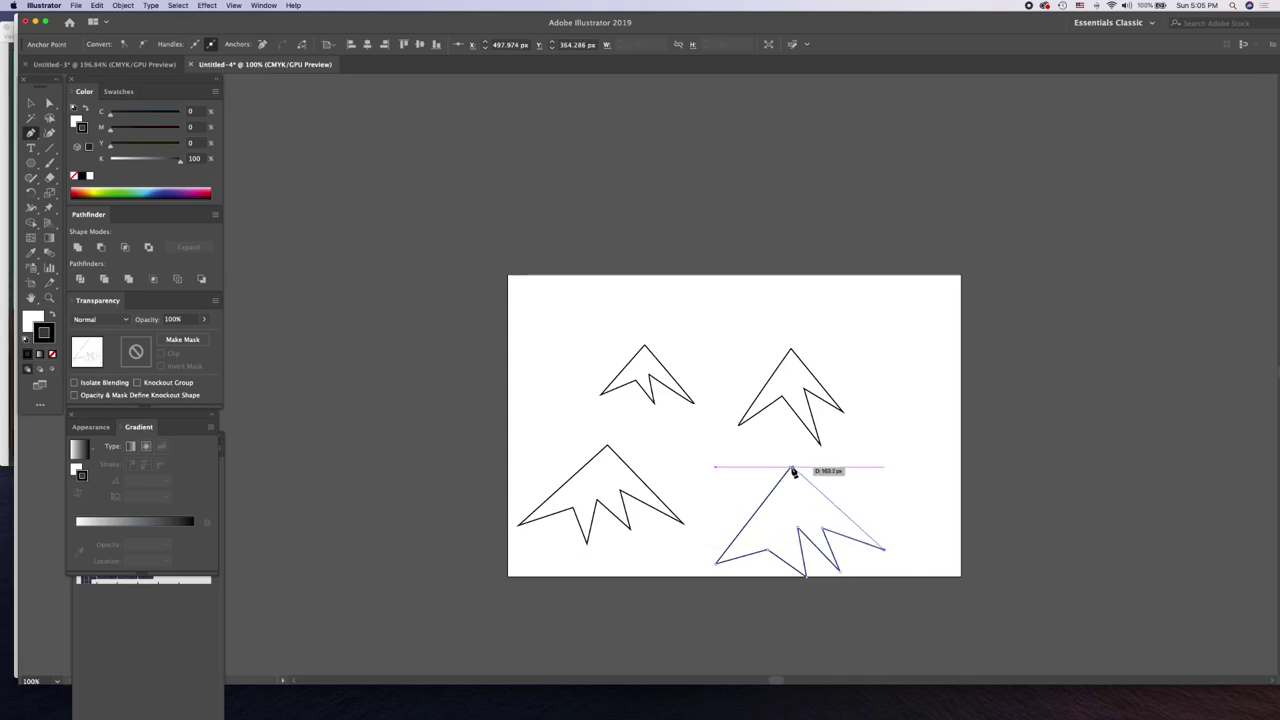
{"action": "left_click", "coordinate": [791, 468]}
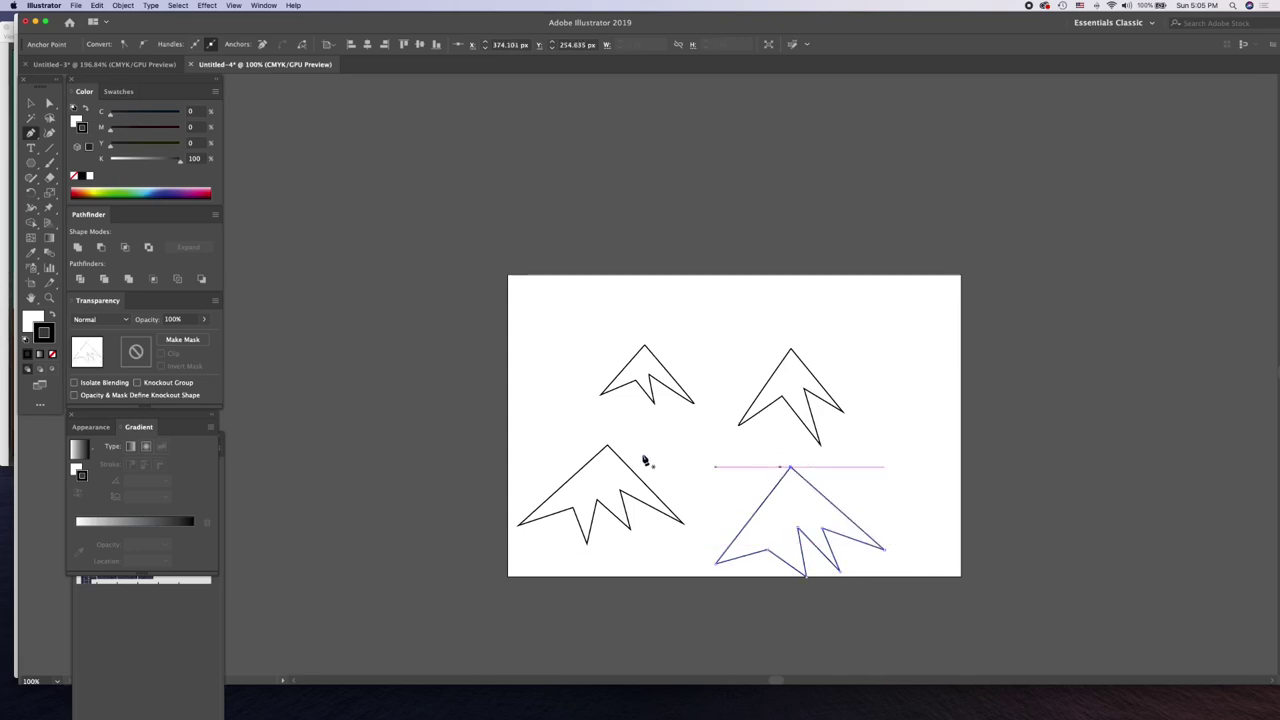
{"action": "double_click", "coordinate": [31, 299]}
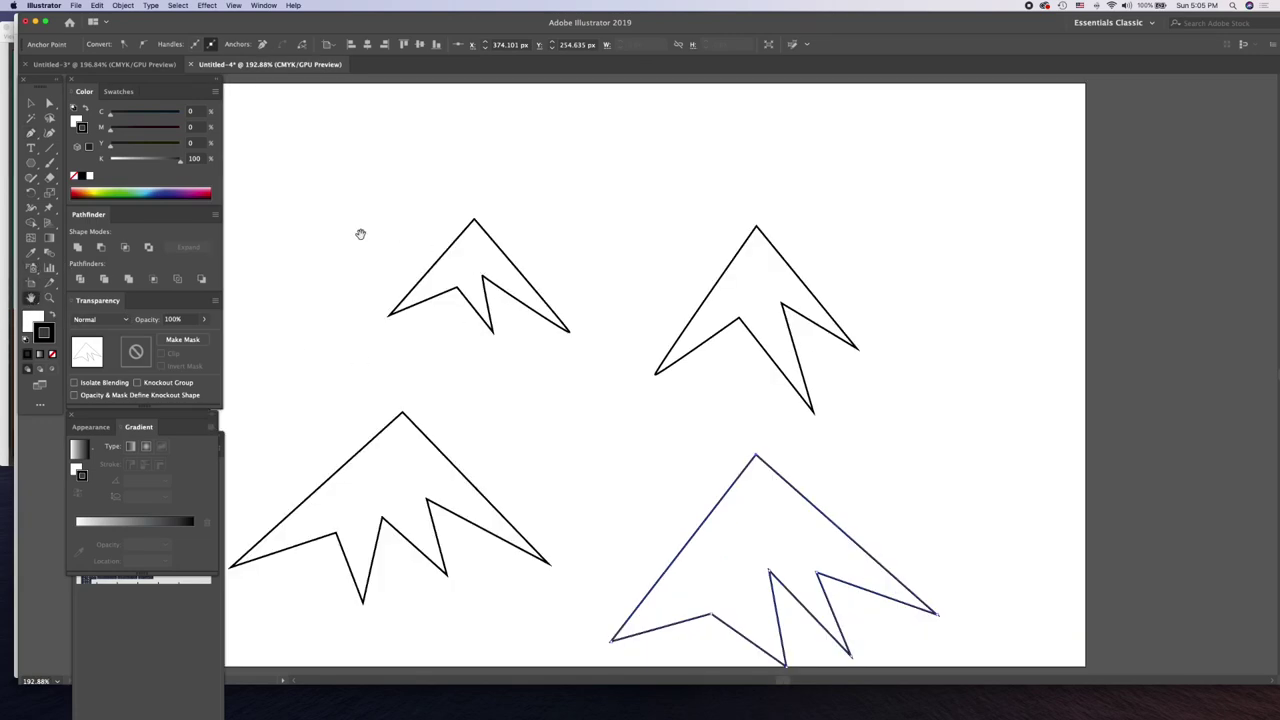
{"action": "left_click", "coordinate": [31, 103]}
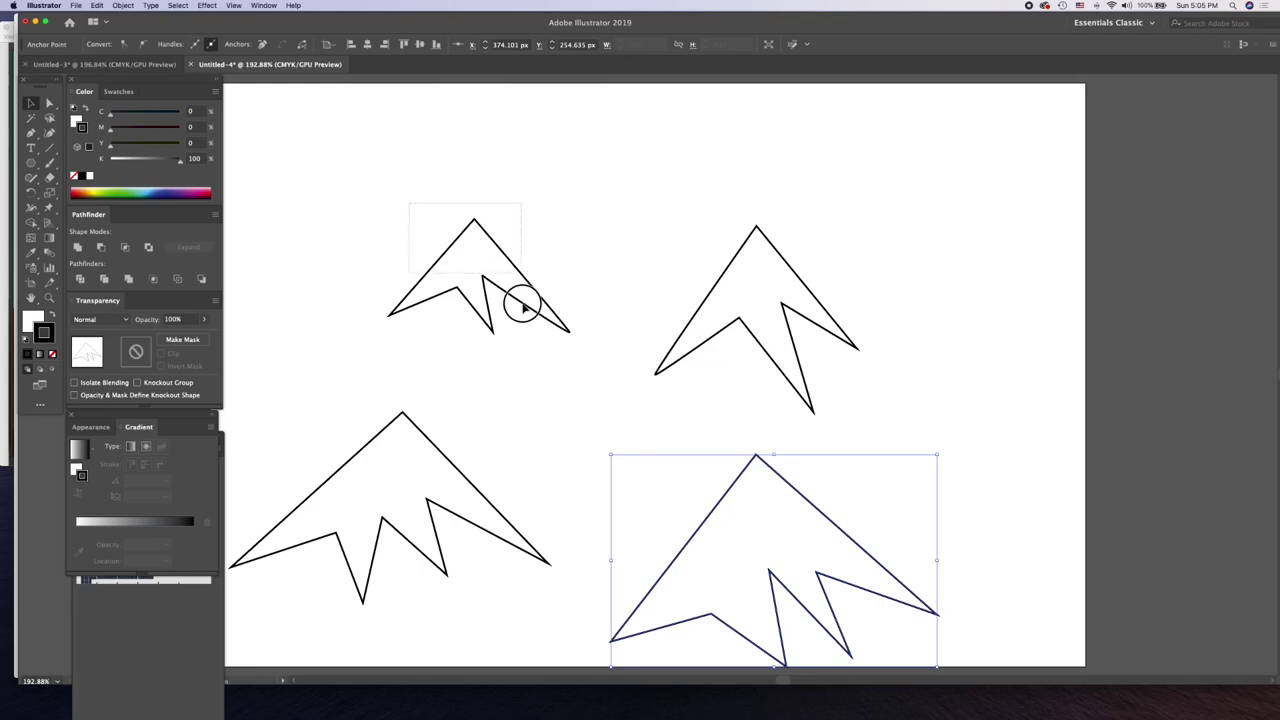
- Move the smallest bough to the artboard top and centre it horizontally
{"action": "left_click", "coordinate": [498, 303]}
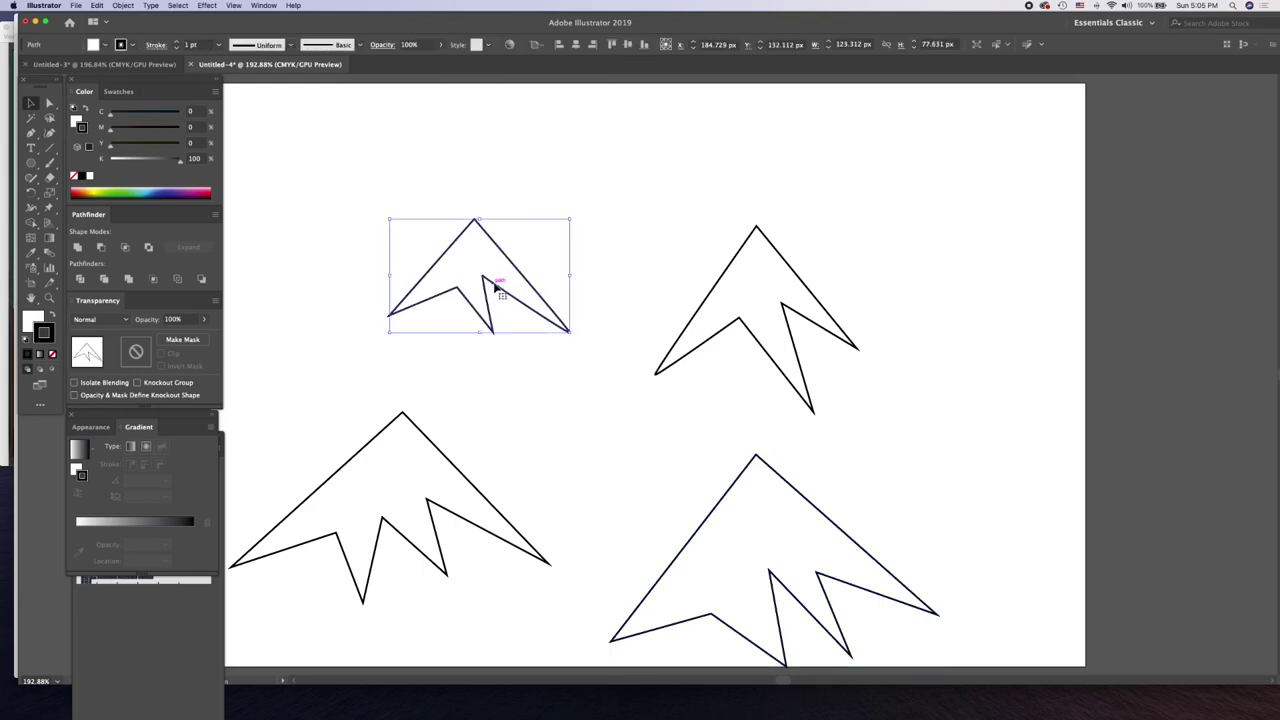
{"action": "key", "text": "super+minus"}
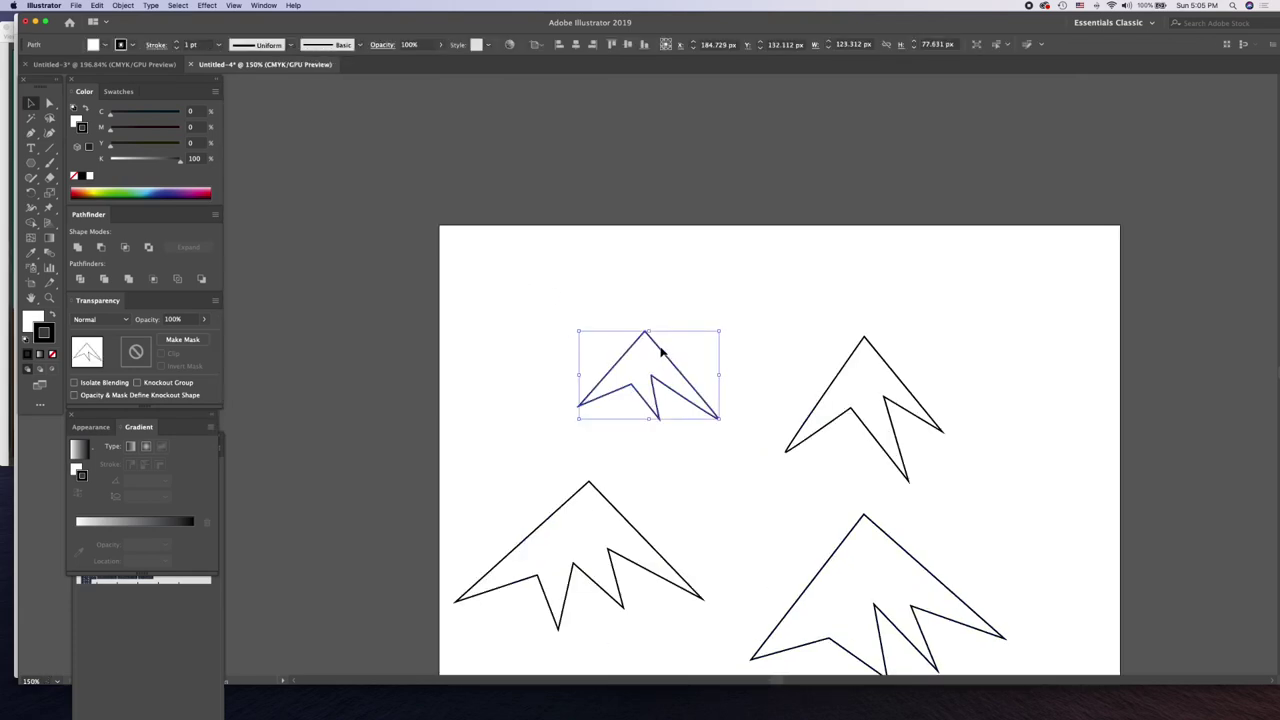
{"action": "left_click_drag", "start_coordinate": [661, 350], "coordinate": [689, 250]}
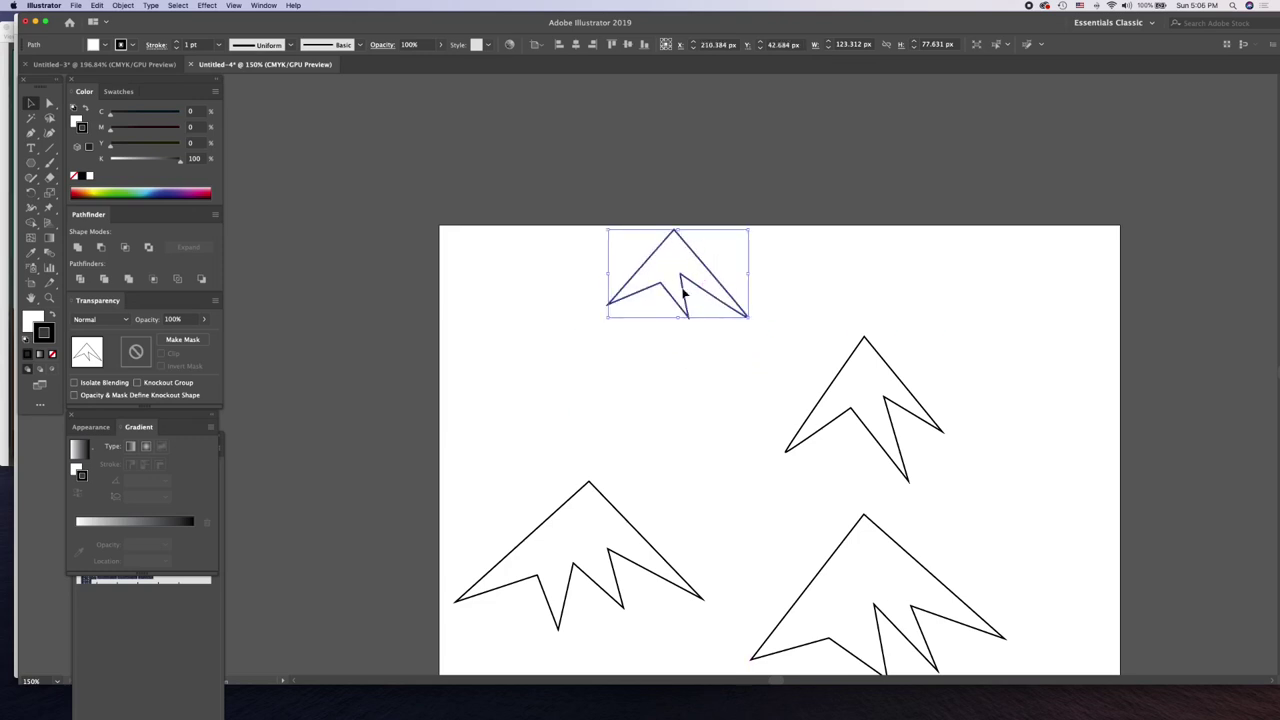
{"action": "left_click", "coordinate": [576, 44]}
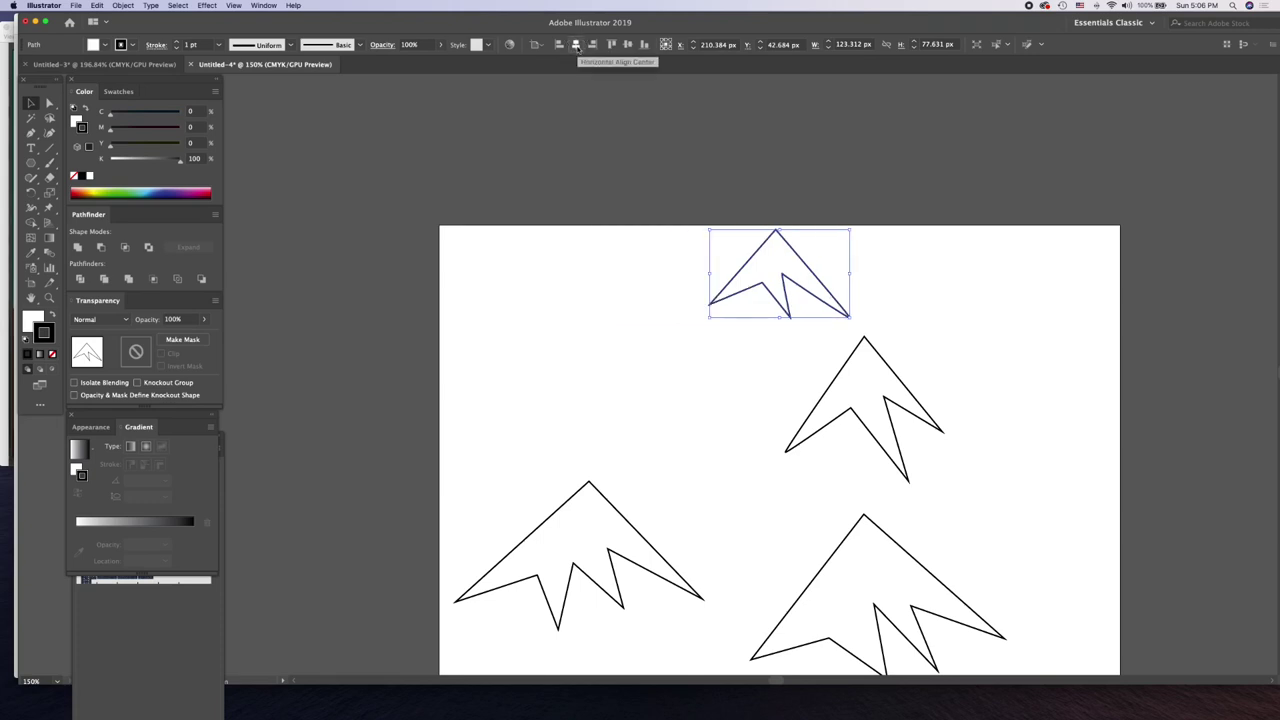
- Stack the other three boughs beneath it as descending tree tiers
{"action": "left_click", "coordinate": [873, 393]}
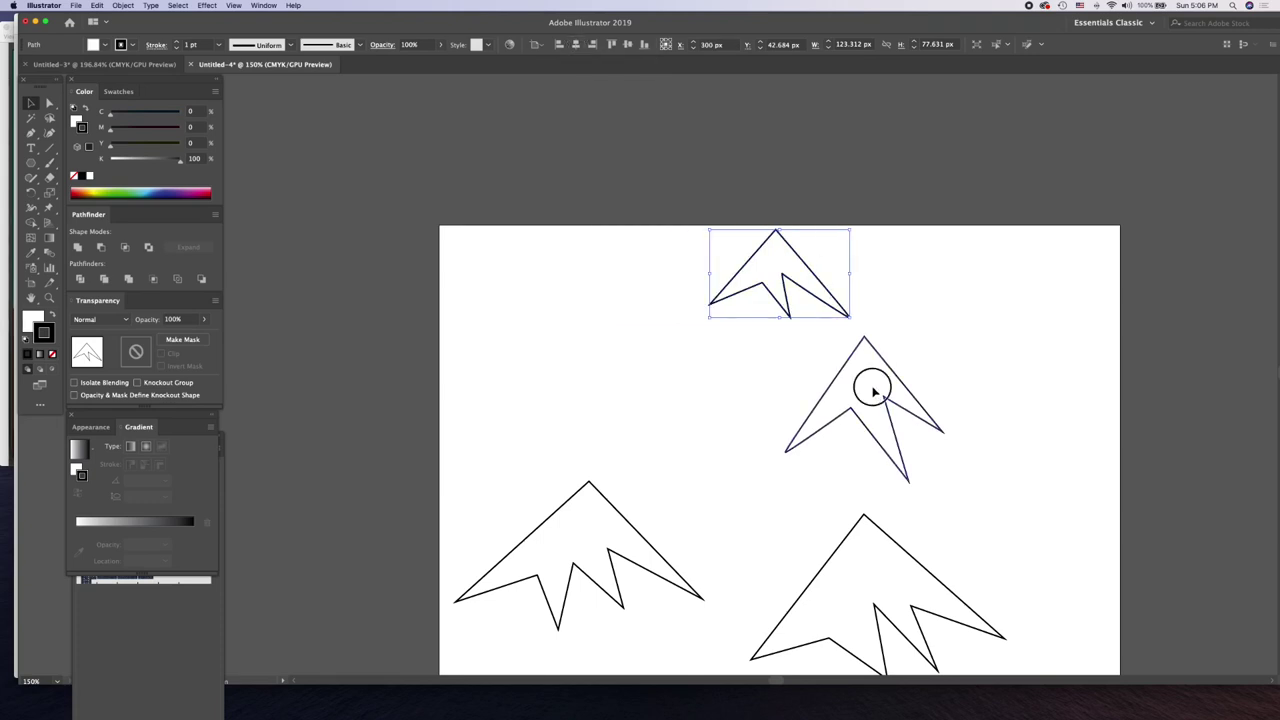
{"action": "left_click_drag", "start_coordinate": [873, 393], "coordinate": [956, 412]}
{"action": "left_click_drag", "start_coordinate": [596, 532], "coordinate": [788, 318]}
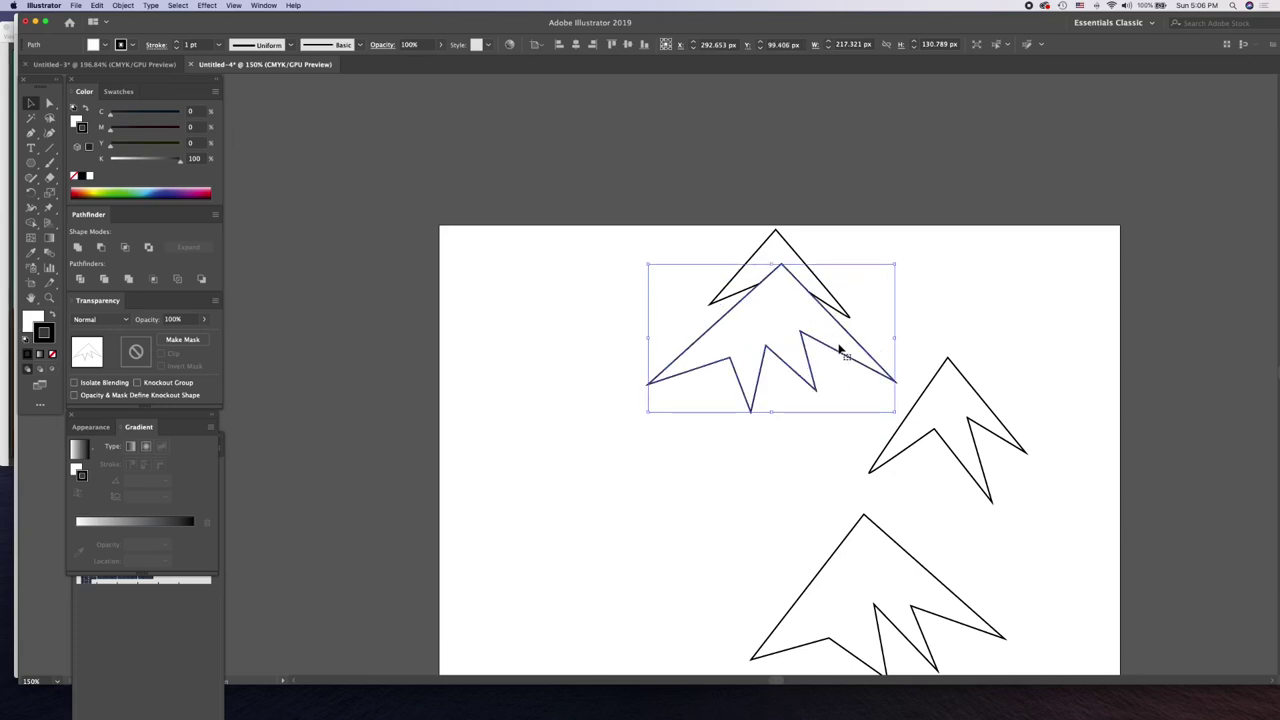
{"action": "mouse_move", "coordinate": [943, 400]}
{"action": "left_mouse_down"}
{"action": "mouse_move", "coordinate": [847, 422]}
{"action": "mouse_move", "coordinate": [803, 388]}
{"action": "left_mouse_up"}
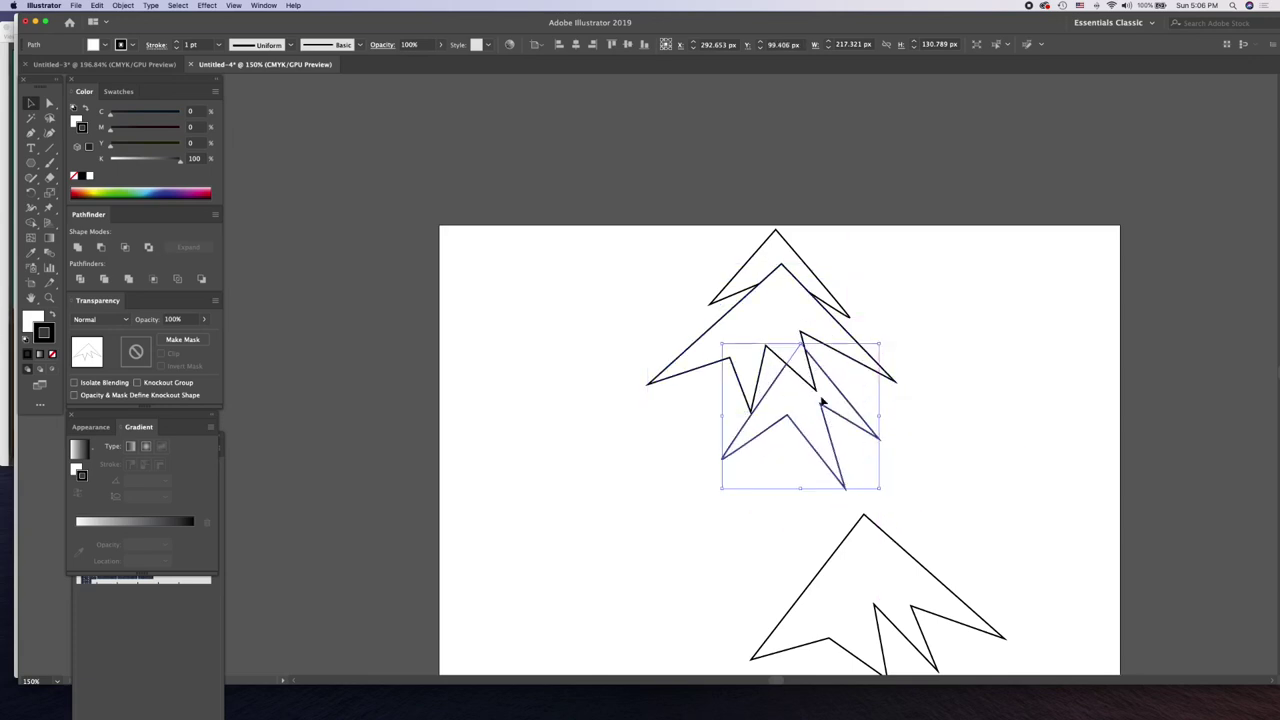
{"action": "mouse_move", "coordinate": [880, 592]}
{"action": "left_mouse_down"}
{"action": "mouse_move", "coordinate": [741, 497]}
{"action": "mouse_move", "coordinate": [737, 471]}
{"action": "mouse_move", "coordinate": [766, 457]}
{"action": "mouse_move", "coordinate": [791, 471]}
{"action": "left_mouse_up"}
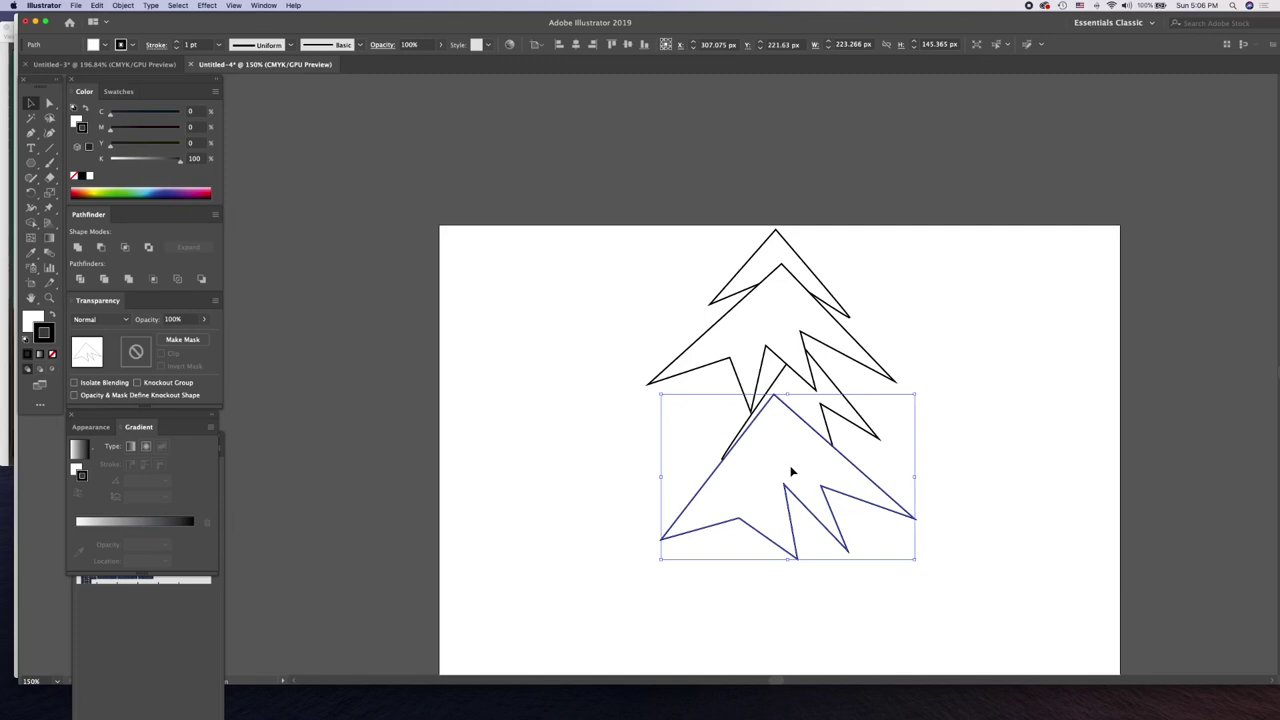
- Rotate the third-tier bough slightly
{"action": "left_click", "coordinate": [842, 425]}
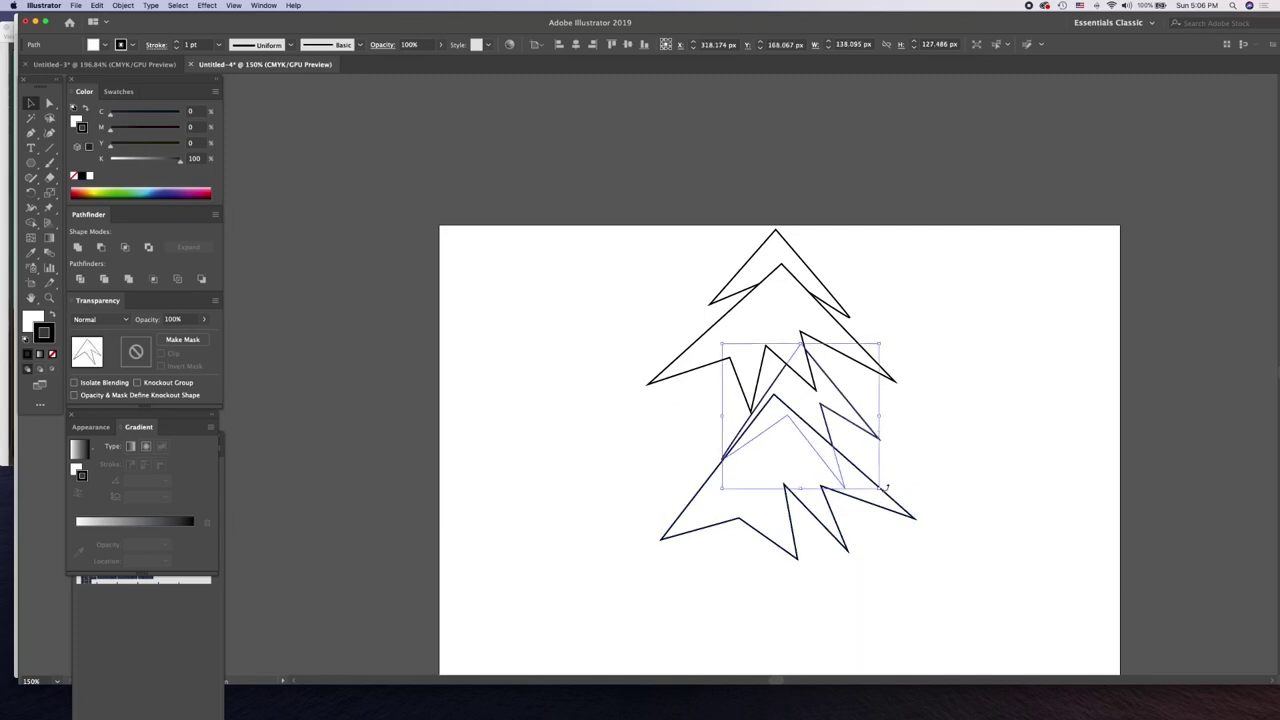
{"action": "left_click_drag", "start_coordinate": [890, 487], "coordinate": [870, 500]}
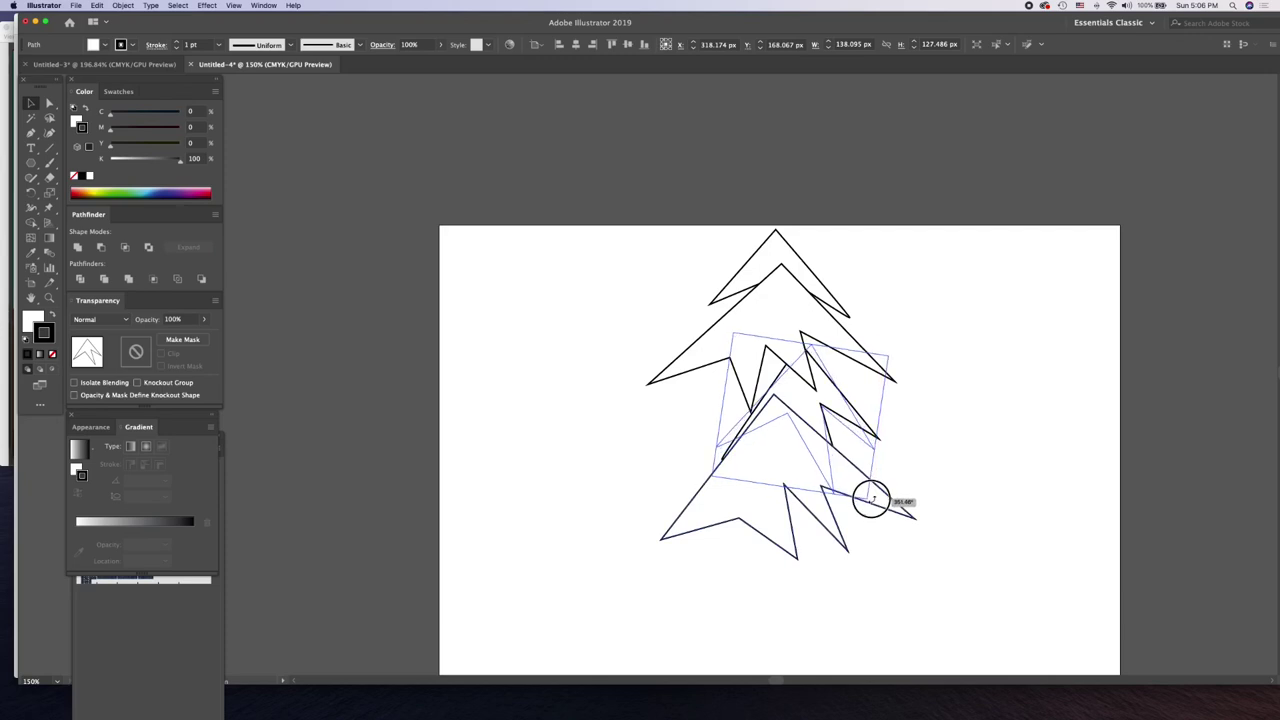
{"action": "mouse_move", "coordinate": [870, 500]}
{"action": "left_mouse_down"}
{"action": "mouse_move", "coordinate": [812, 412]}
{"action": "mouse_move", "coordinate": [776, 396]}
{"action": "left_mouse_up"}
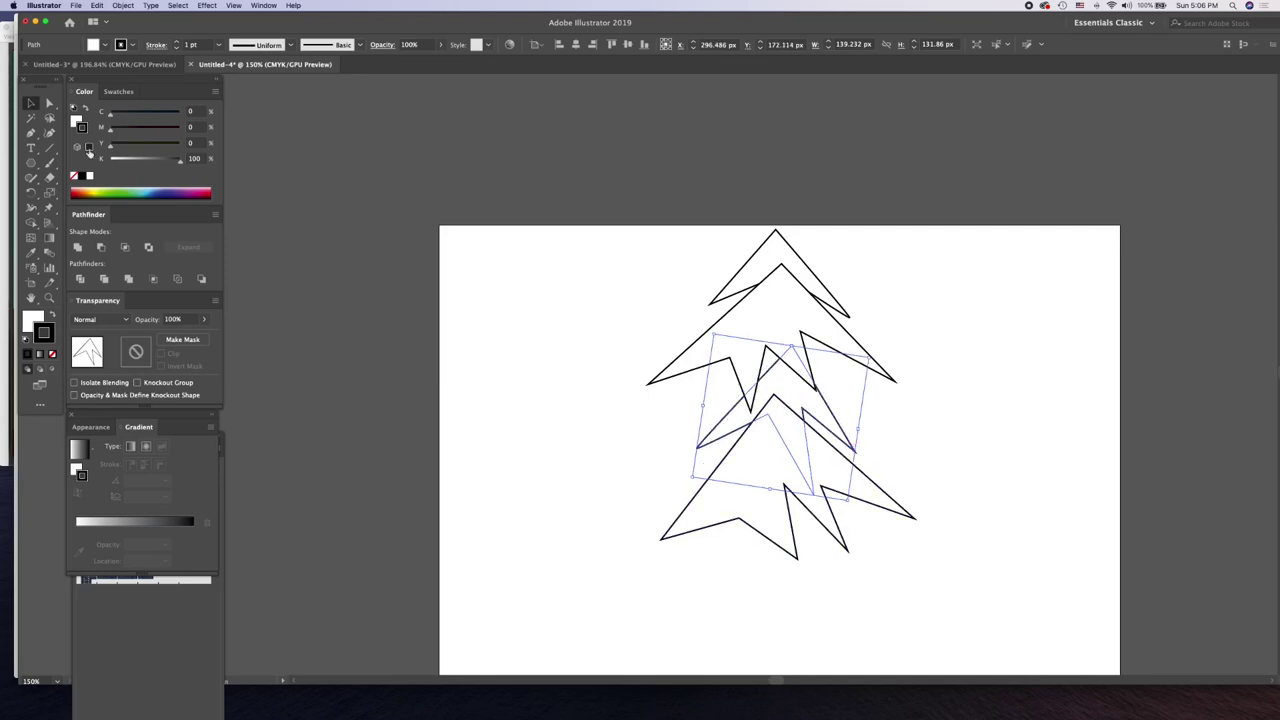
- Try reshaping a bough tip and tier, then undo the unwanted spike
{"action": "left_click", "coordinate": [50, 132]}
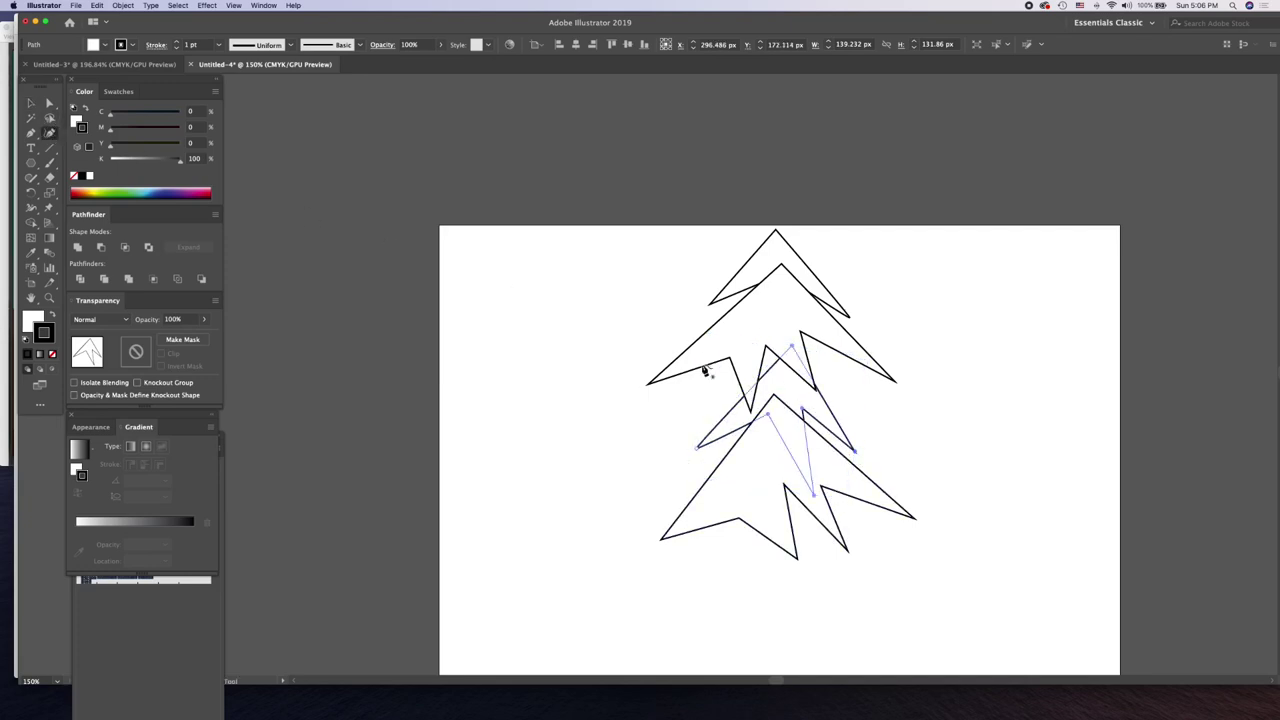
{"action": "left_click_drag", "start_coordinate": [858, 455], "coordinate": [872, 445]}
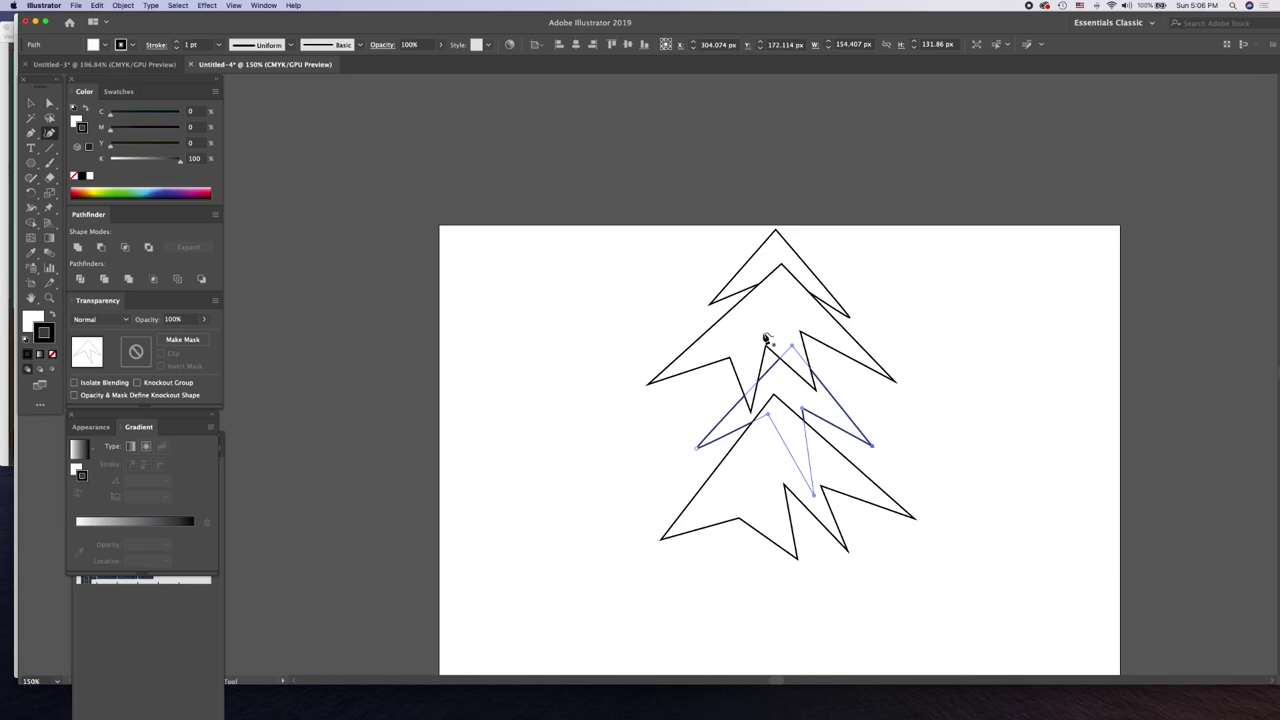
{"action": "left_click", "coordinate": [778, 275]}
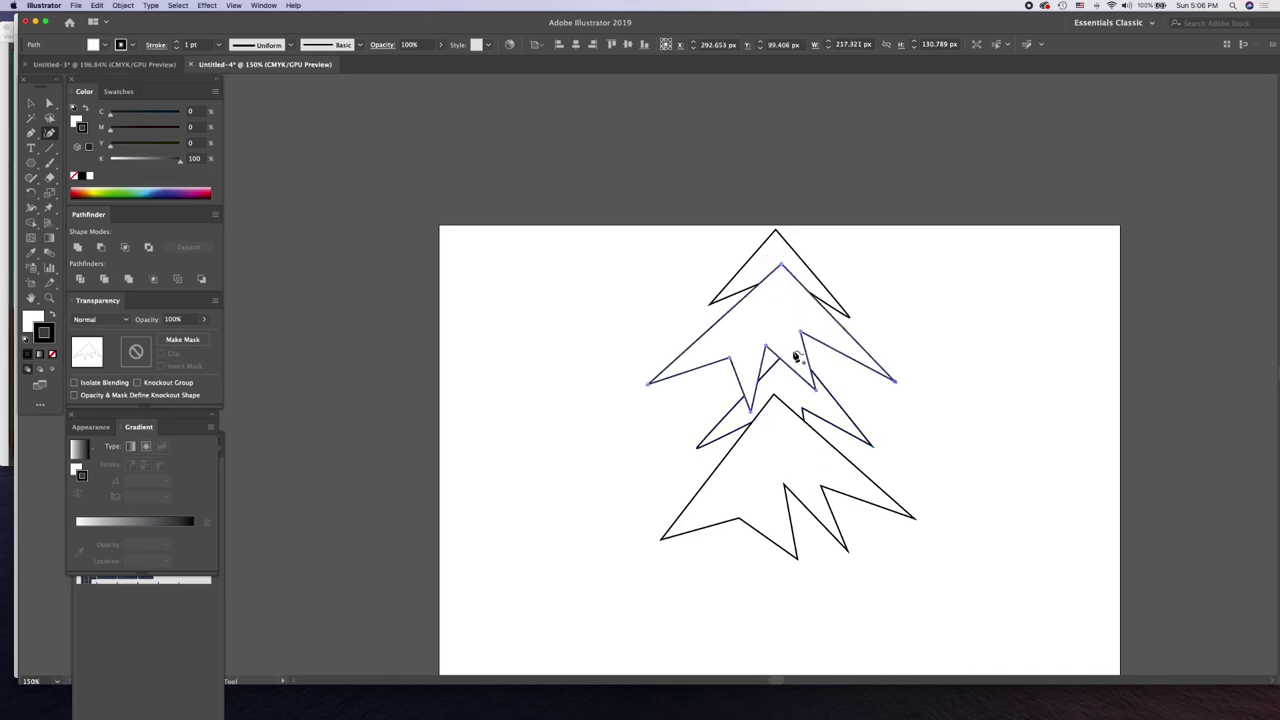
{"action": "mouse_move", "coordinate": [802, 286]}
{"action": "left_mouse_down"}
{"action": "mouse_move", "coordinate": [677, 323]}
{"action": "mouse_move", "coordinate": [825, 510]}
{"action": "left_mouse_up"}
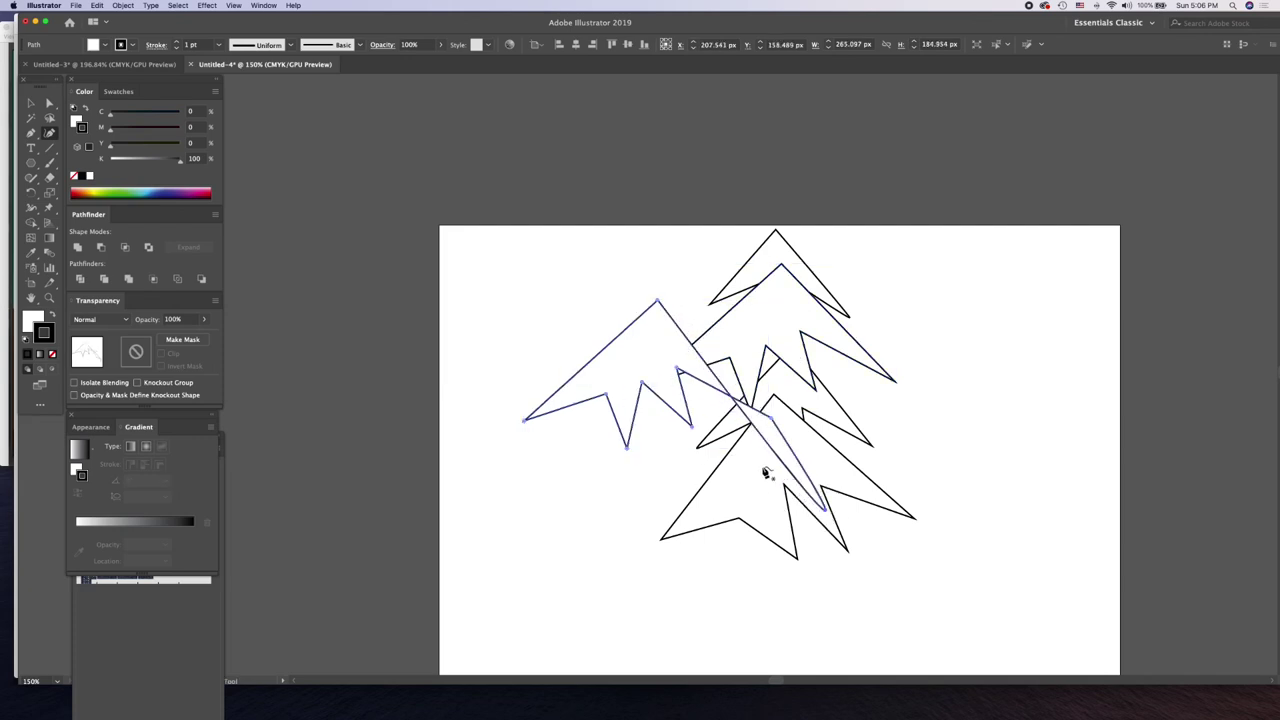
{"action": "key", "text": "super+z"}
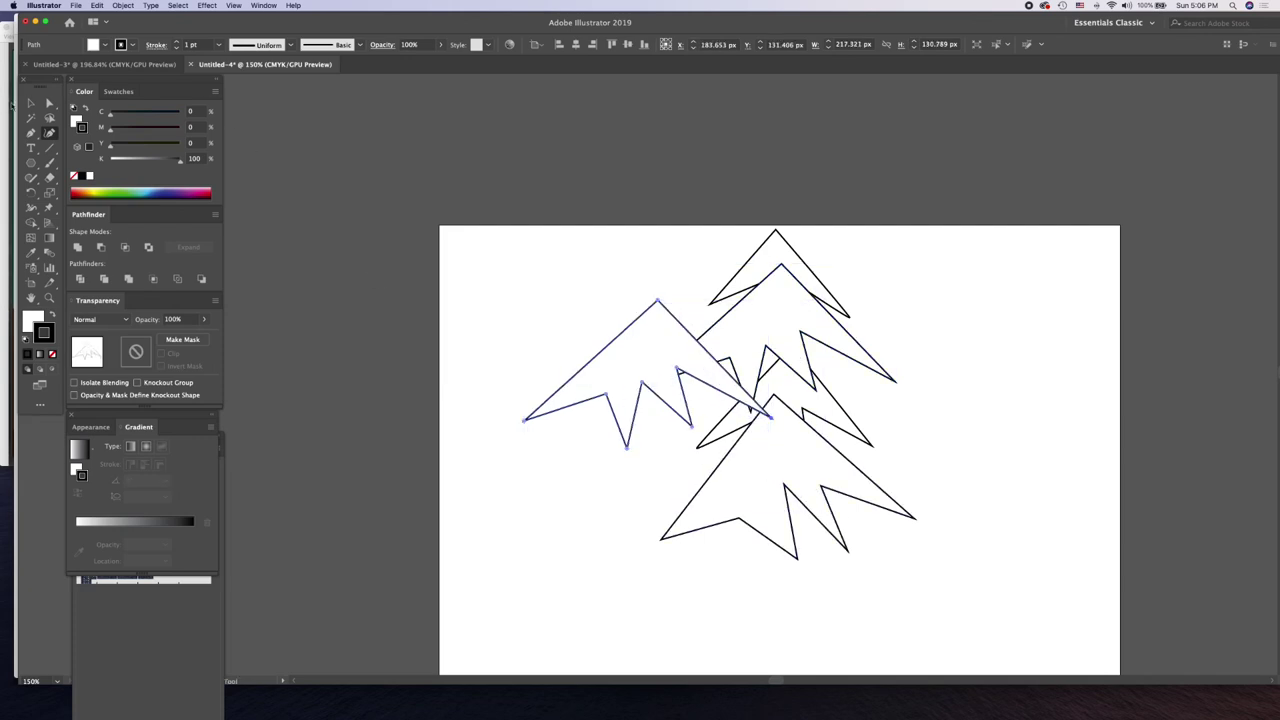
- Place the zigzag tier under the tree and centre all tiers horizontally
{"action": "left_click", "coordinate": [31, 103]}
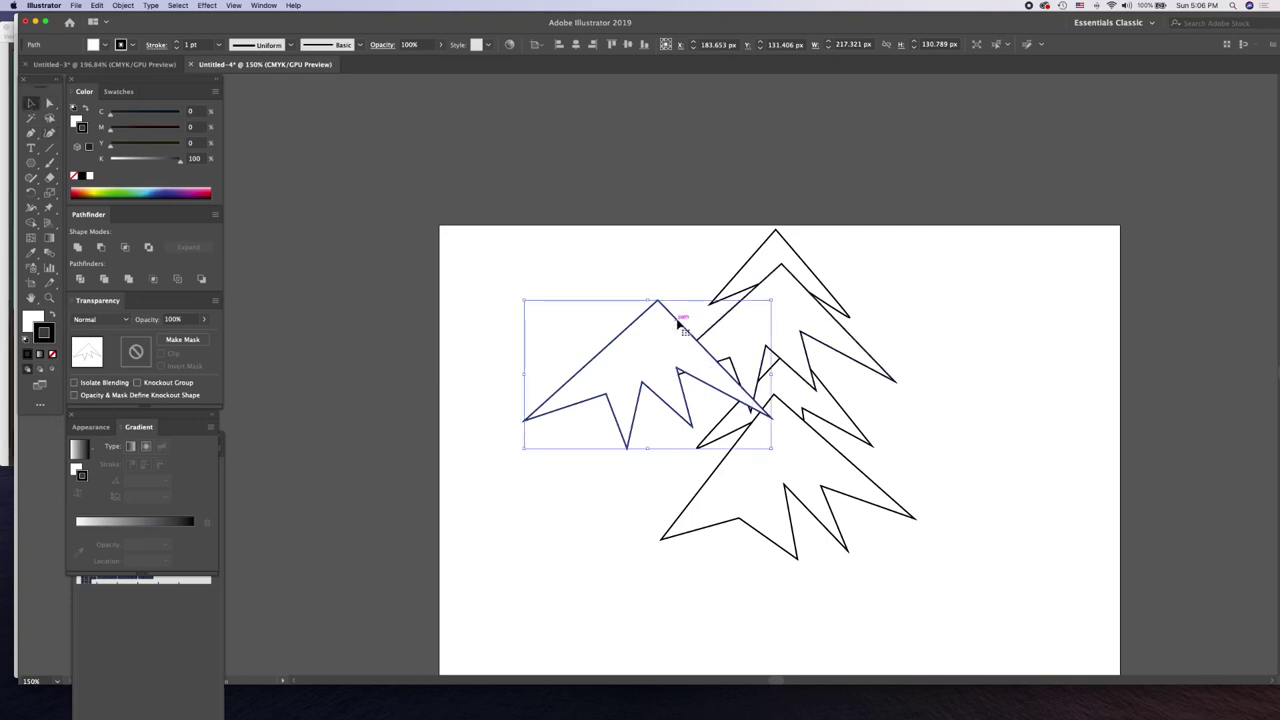
{"action": "left_click_drag", "start_coordinate": [677, 323], "coordinate": [789, 508]}
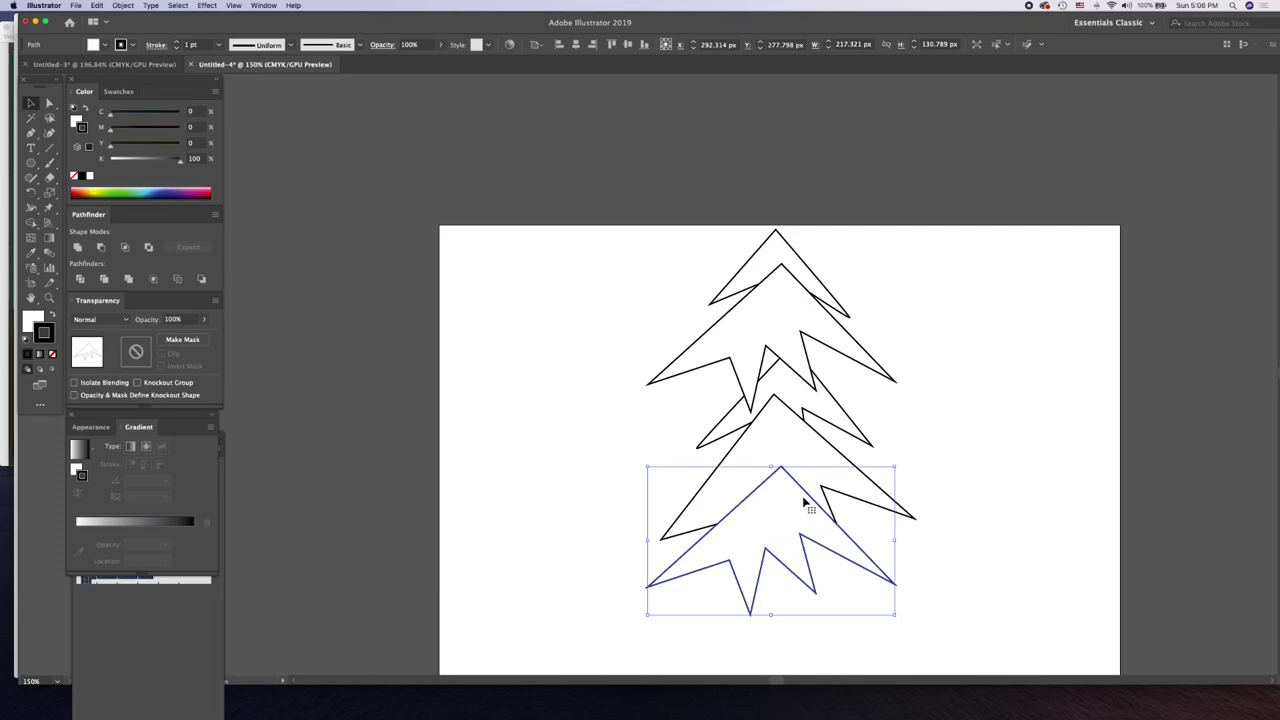
{"action": "left_click_drag", "start_coordinate": [805, 503], "coordinate": [808, 518]}
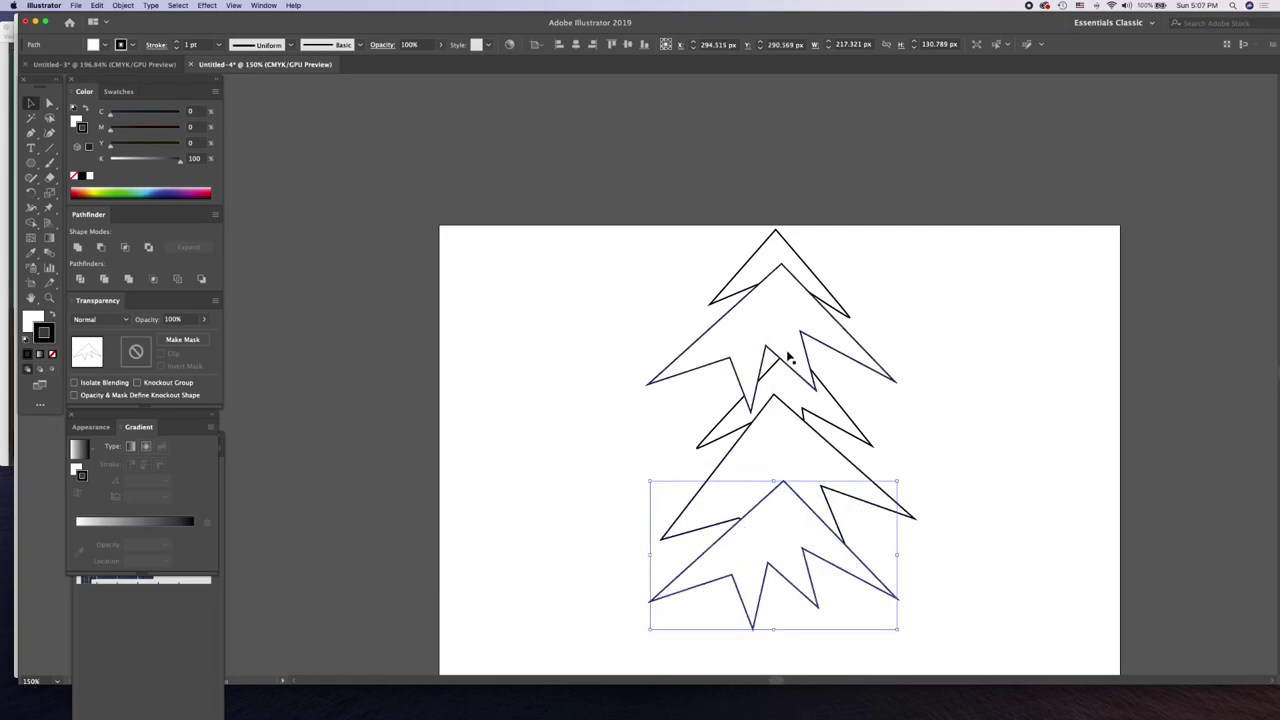
{"action": "left_click_drag", "start_coordinate": [788, 358], "coordinate": [787, 347]}
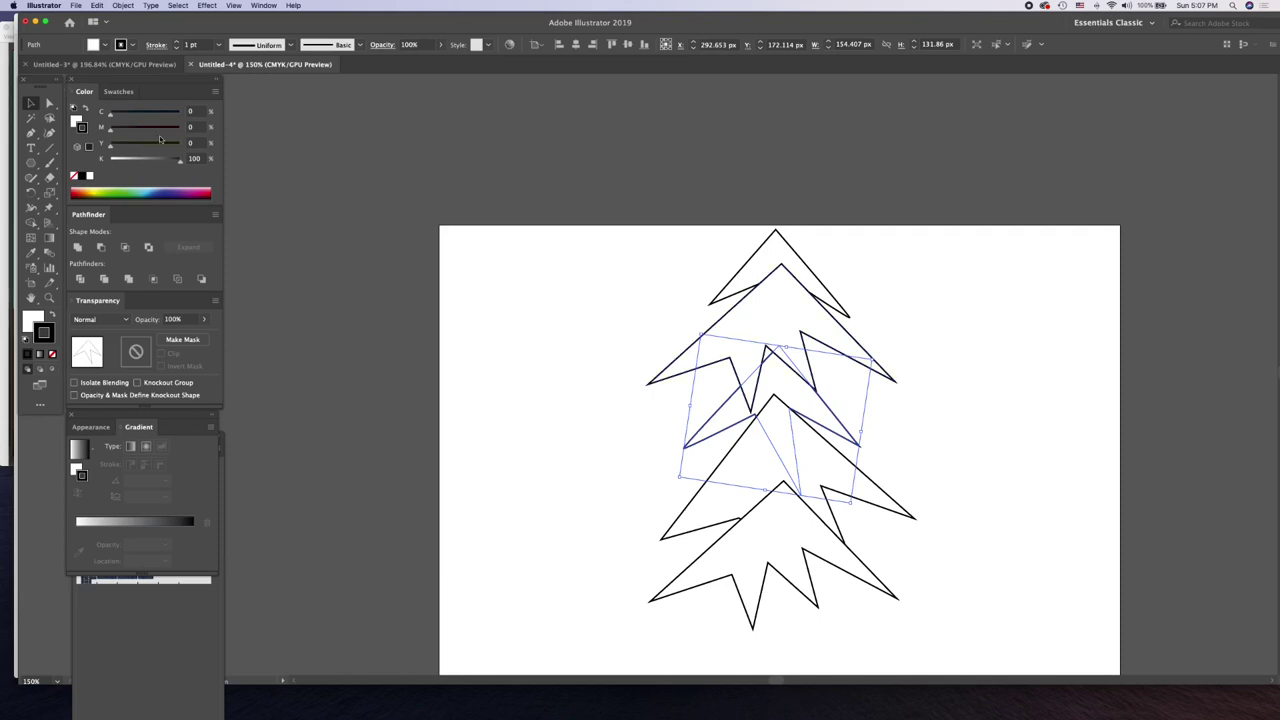
{"action": "left_click_drag", "start_coordinate": [629, 281], "coordinate": [908, 636]}
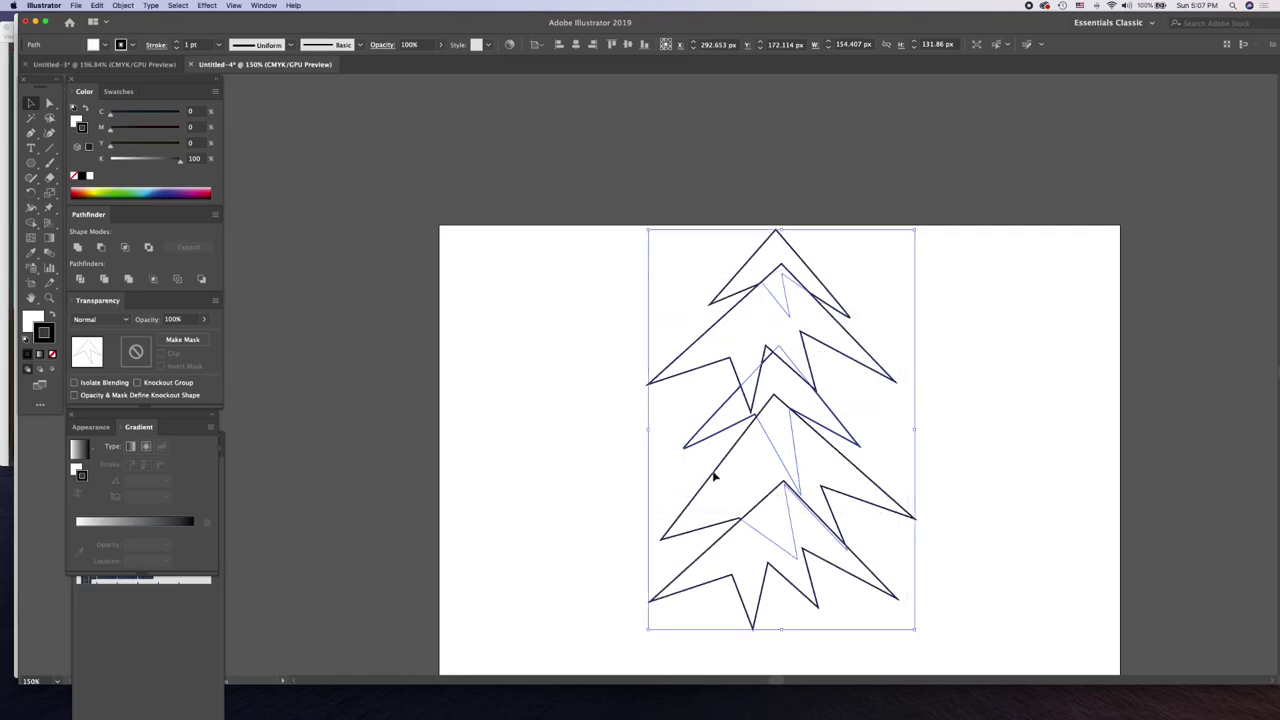
{"action": "left_click", "coordinate": [575, 44]}
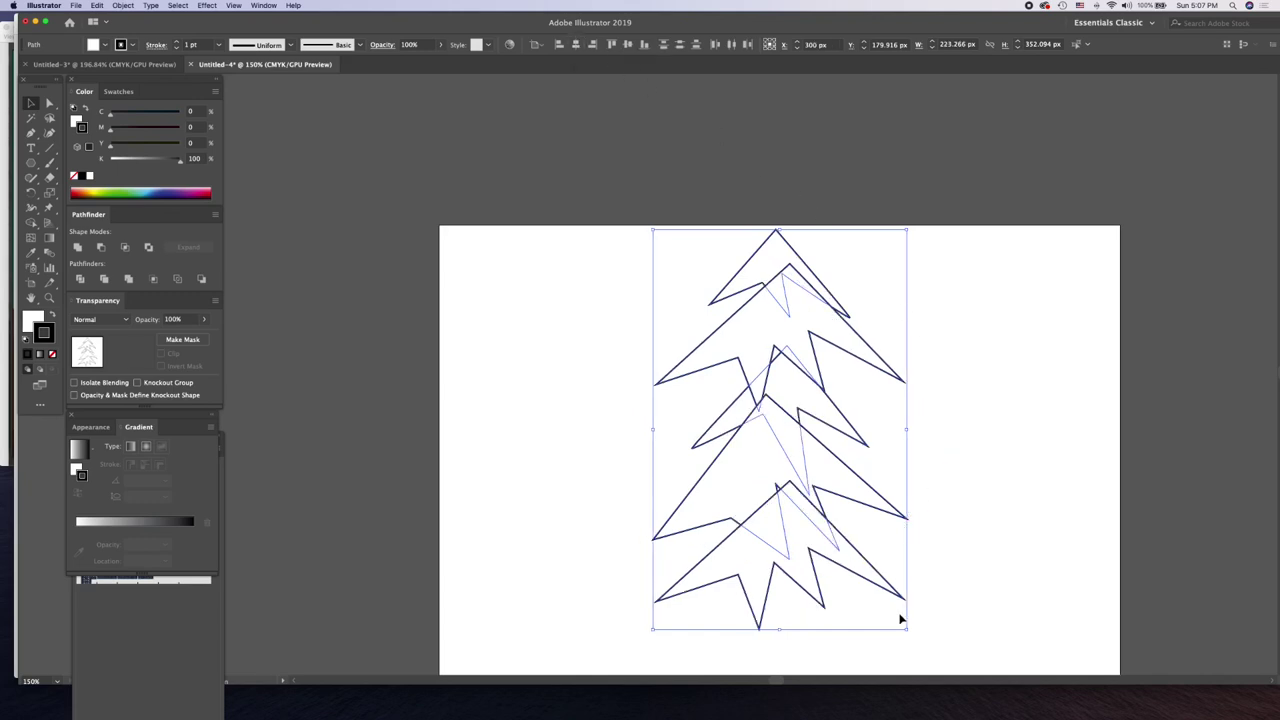
- Broaden the bottom tier by pulling its right tip and notch outward
{"action": "left_click", "coordinate": [893, 593]}
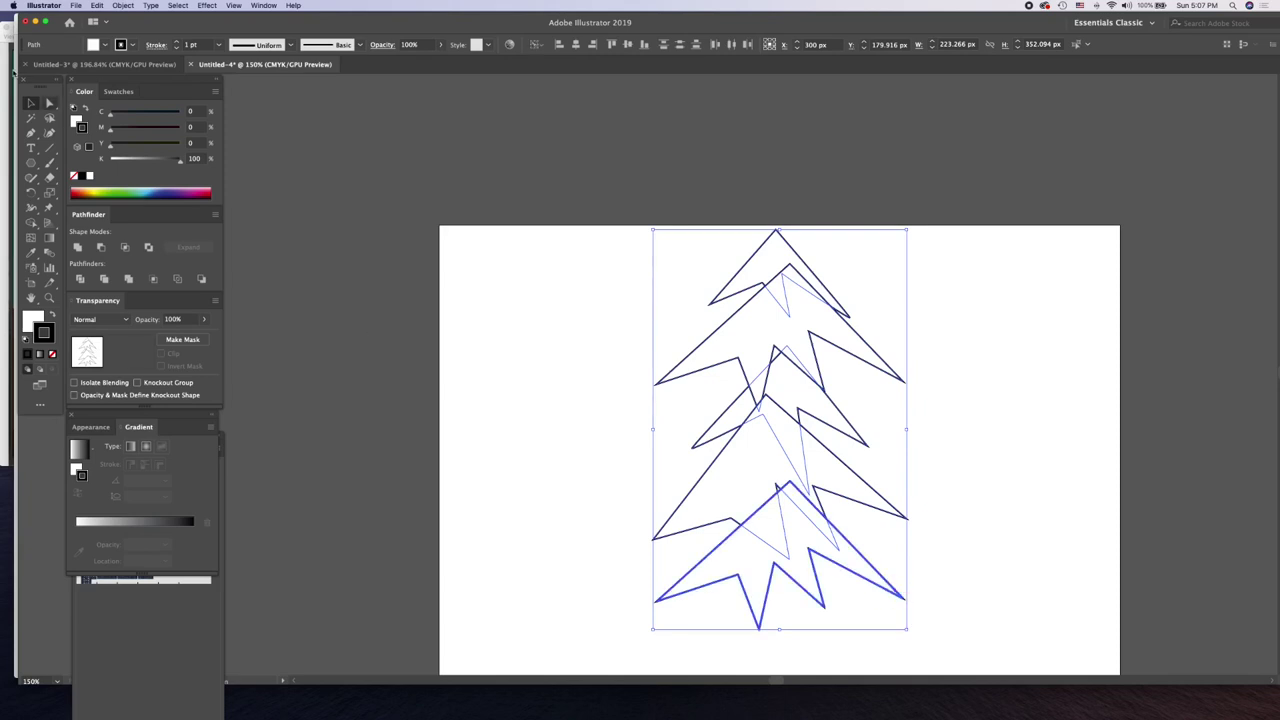
{"action": "left_click", "coordinate": [49, 104]}
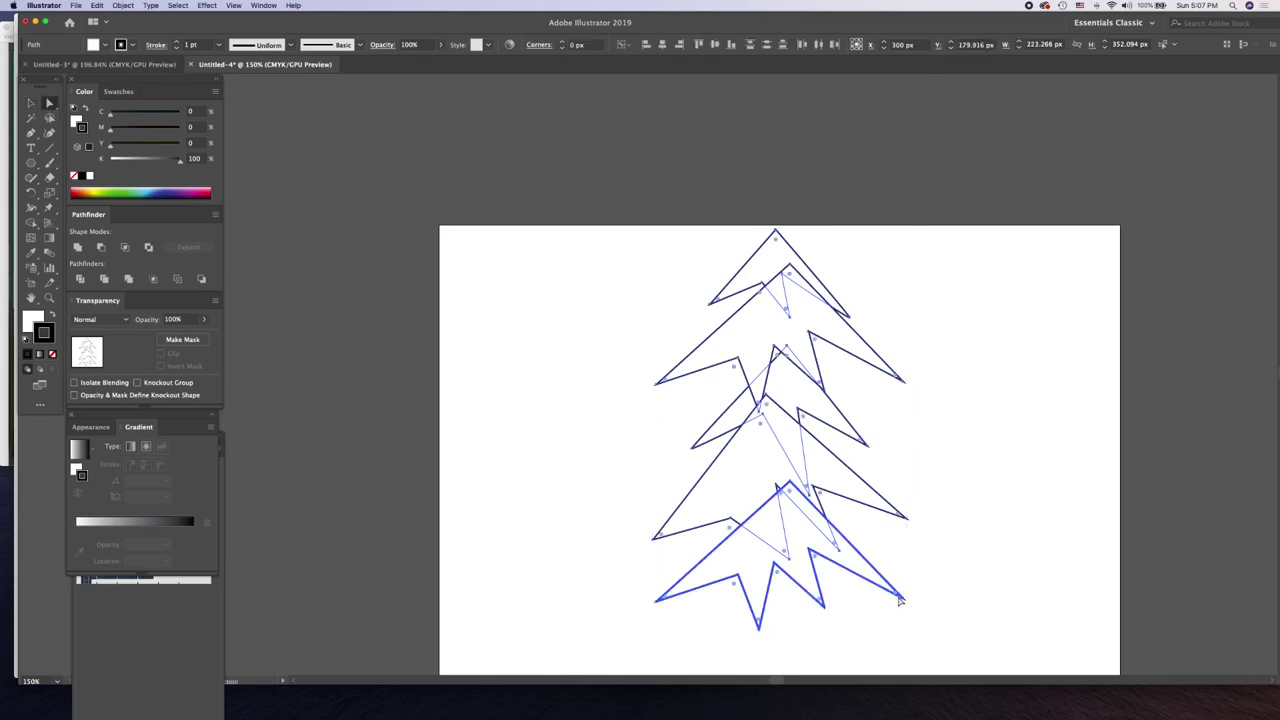
{"action": "left_click_drag", "start_coordinate": [905, 600], "coordinate": [904, 602]}
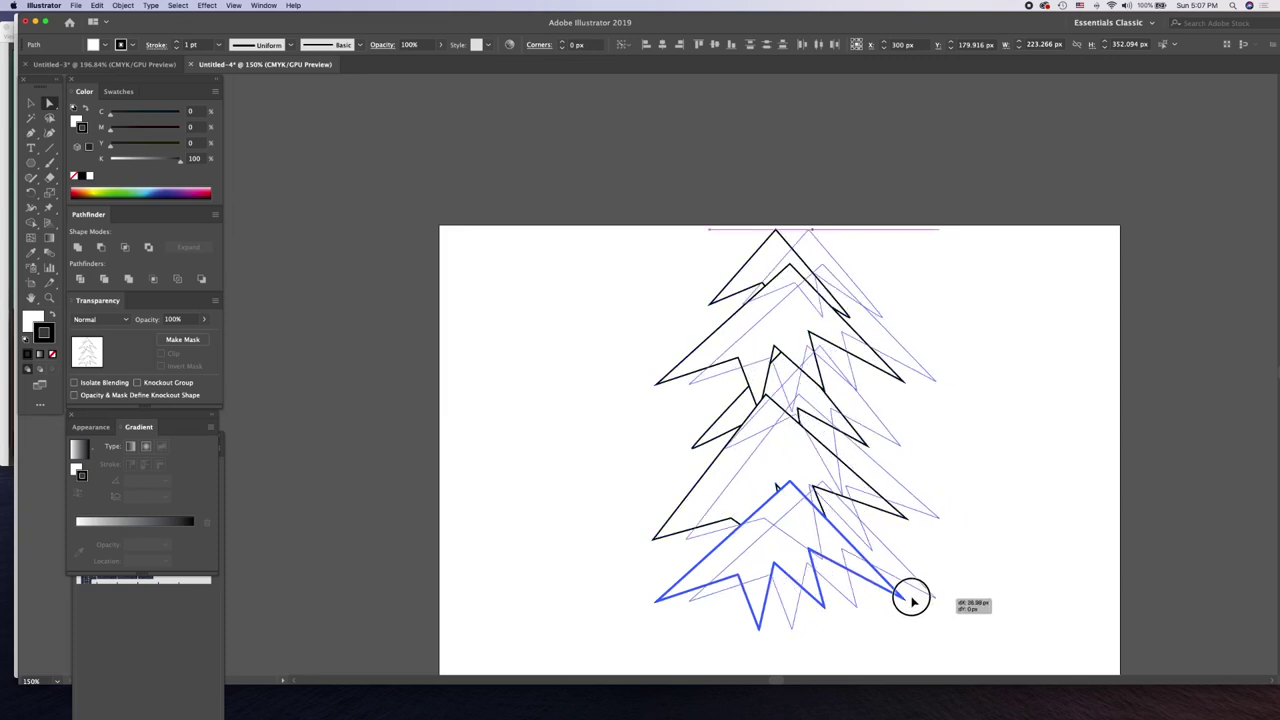
{"action": "left_click", "coordinate": [991, 591]}
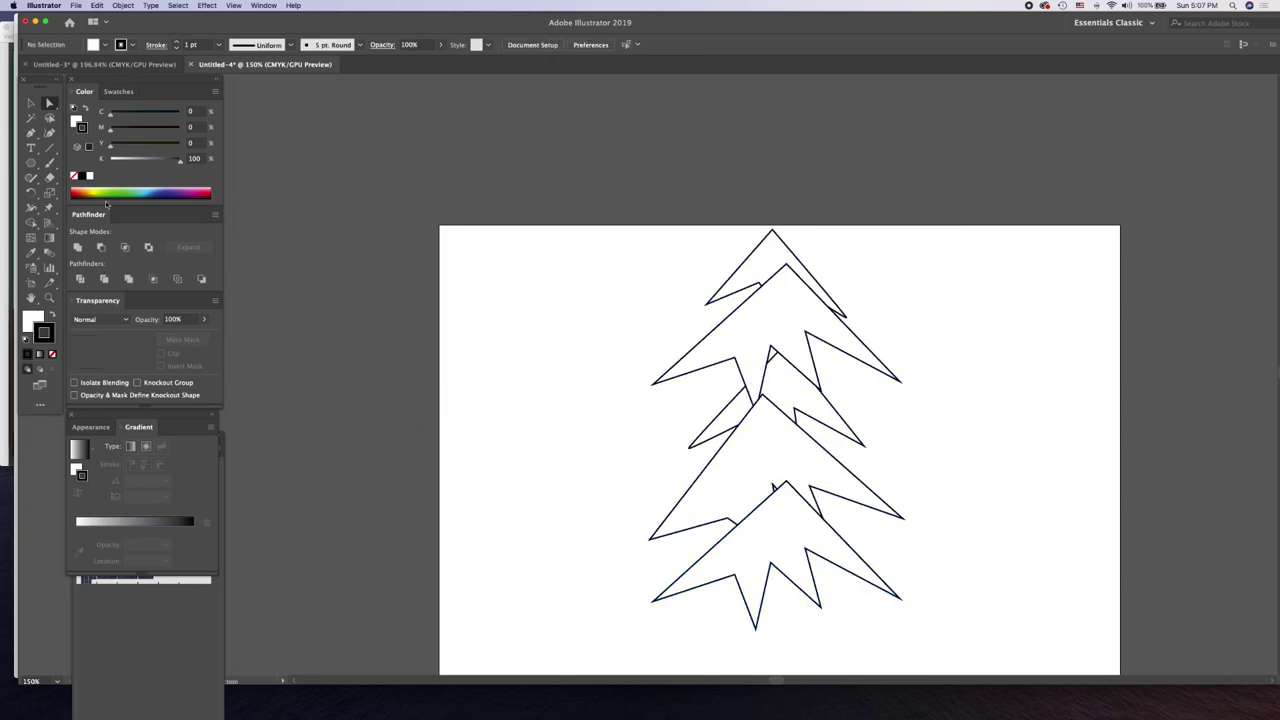
{"action": "left_click", "coordinate": [49, 133]}
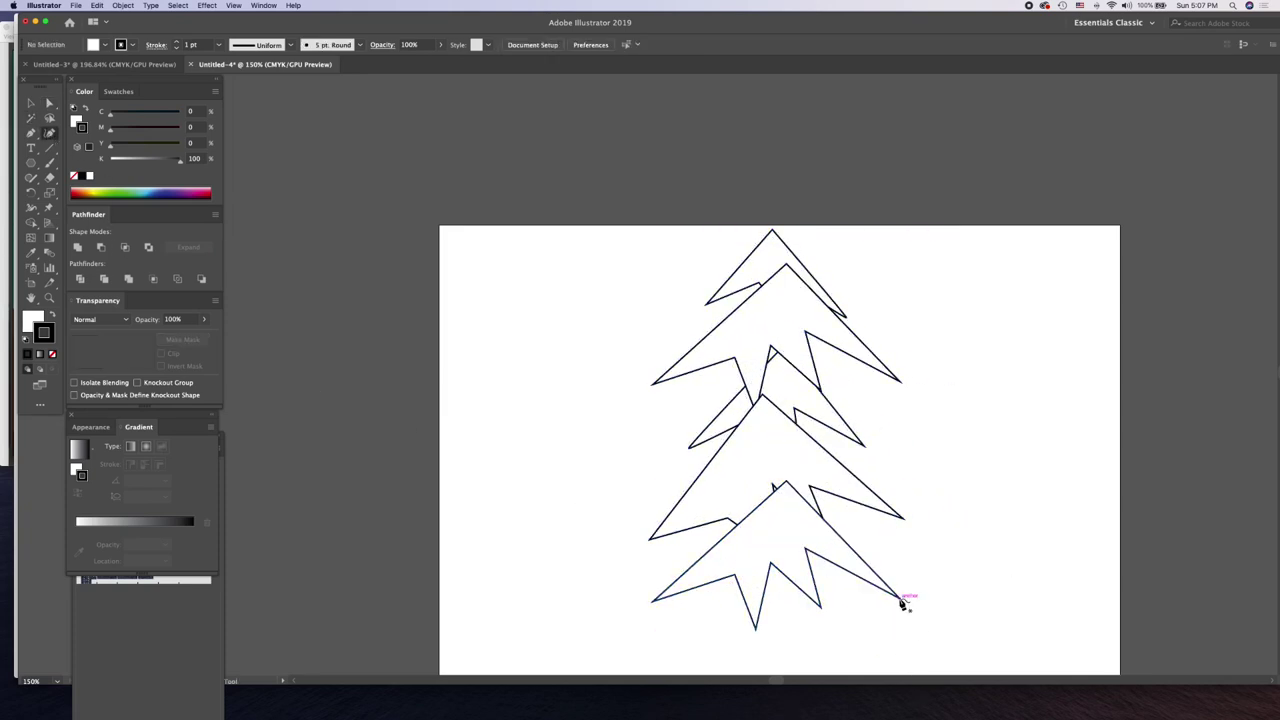
{"action": "left_click", "coordinate": [905, 600]}
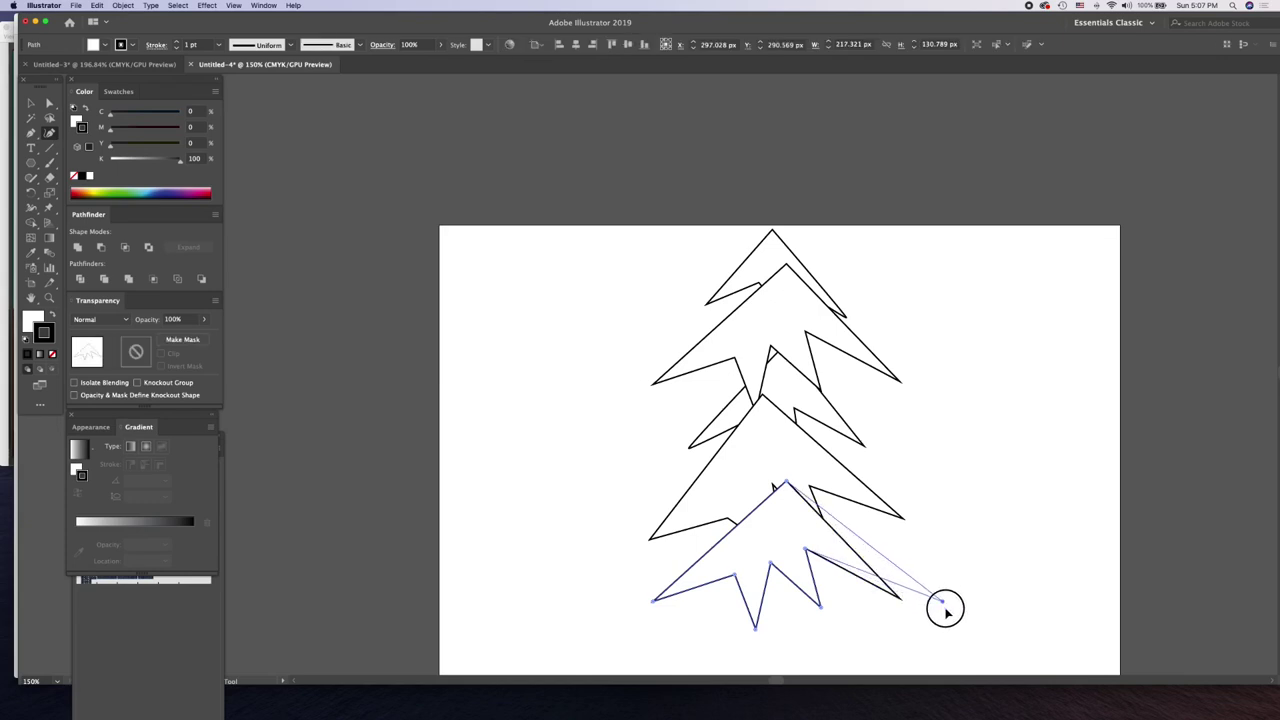
{"action": "left_click", "coordinate": [949, 616]}
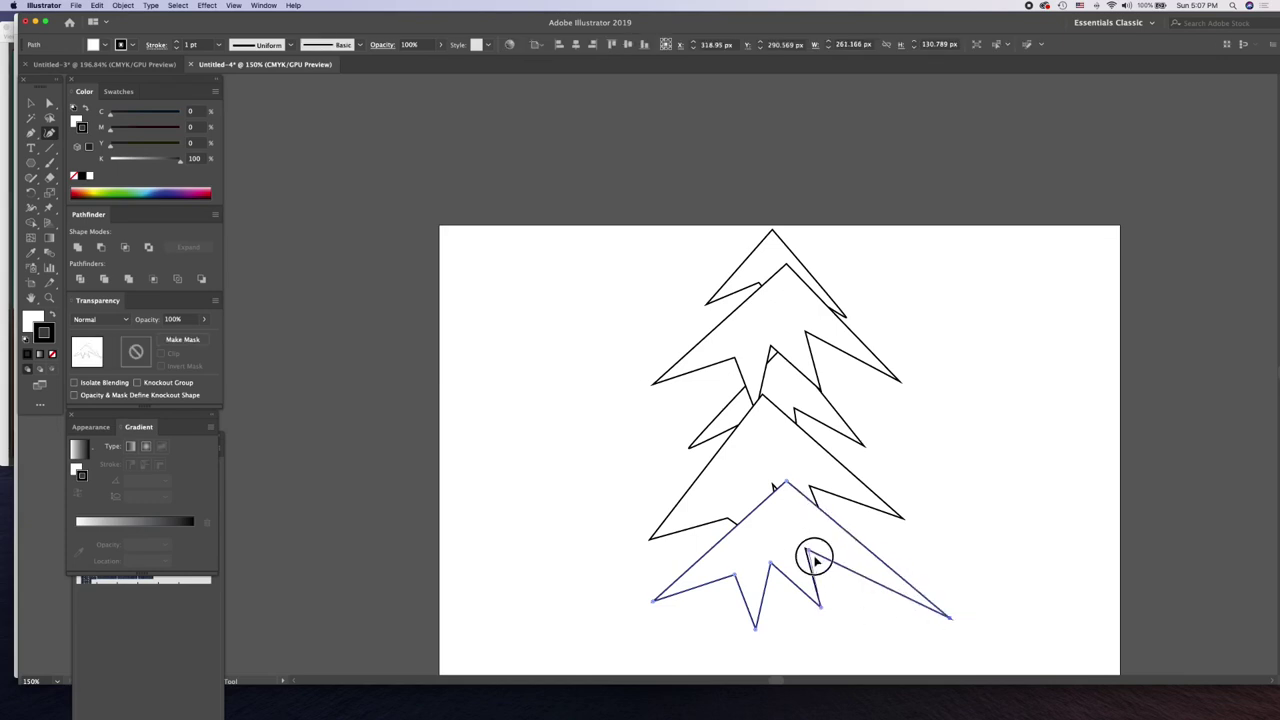
{"action": "left_click_drag", "start_coordinate": [808, 552], "coordinate": [830, 573]}
{"action": "left_click_drag", "start_coordinate": [820, 620], "coordinate": [742, 631]}
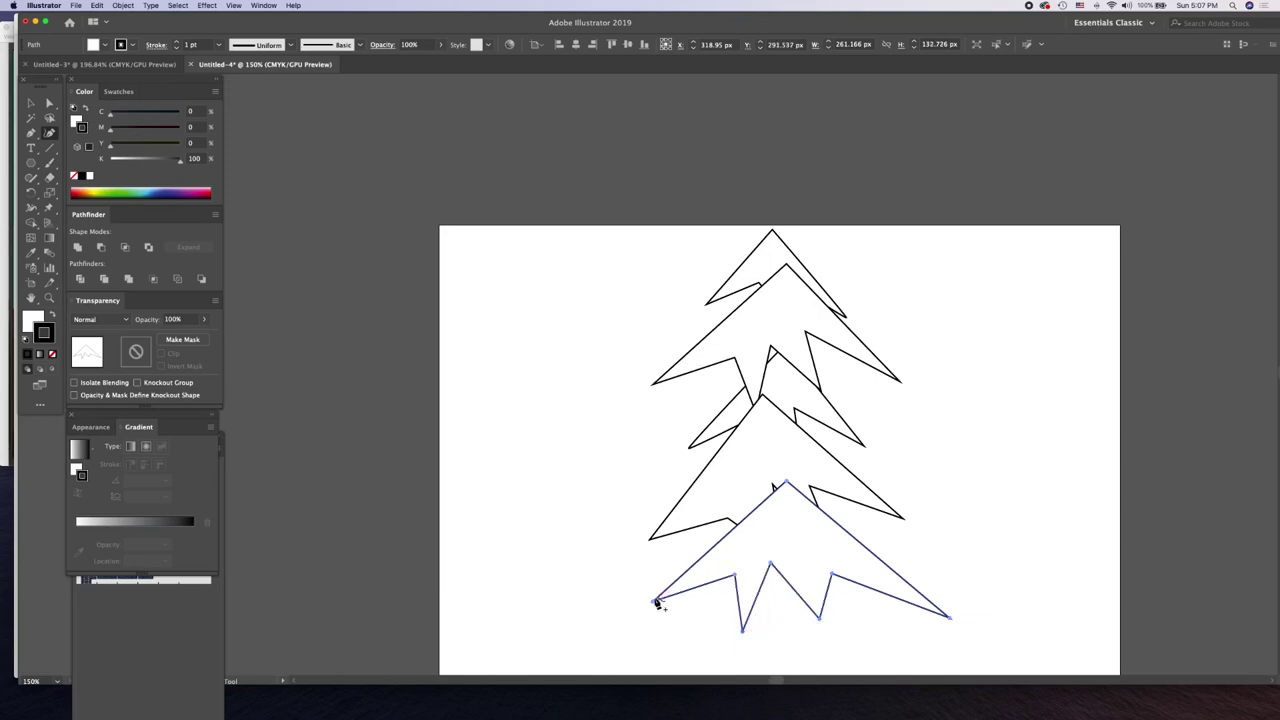
- Straighten the bottom tier's left edge and pull its inner left point further left
{"action": "left_click", "coordinate": [617, 607]}
{"action": "left_click", "coordinate": [618, 605]}
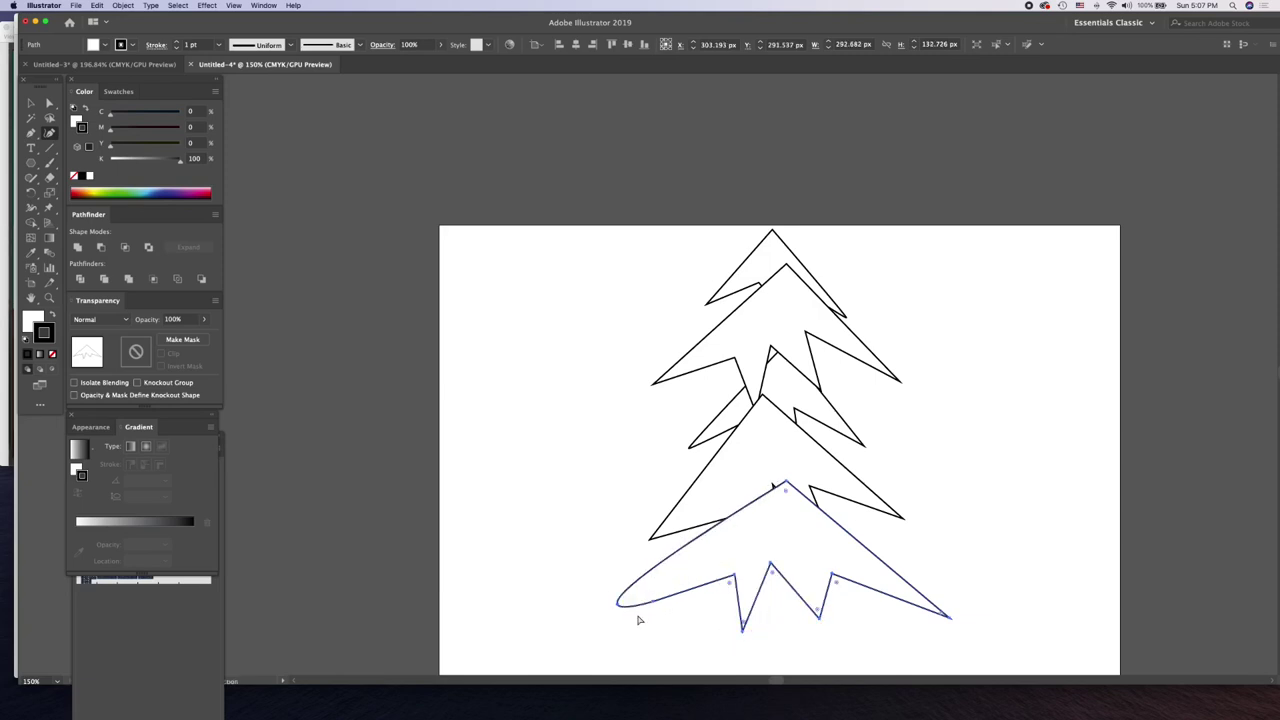
{"action": "mouse_move", "coordinate": [639, 620]}
{"action": "left_mouse_down"}
{"action": "mouse_move", "coordinate": [656, 619]}
{"action": "mouse_move", "coordinate": [598, 616]}
{"action": "left_mouse_up"}
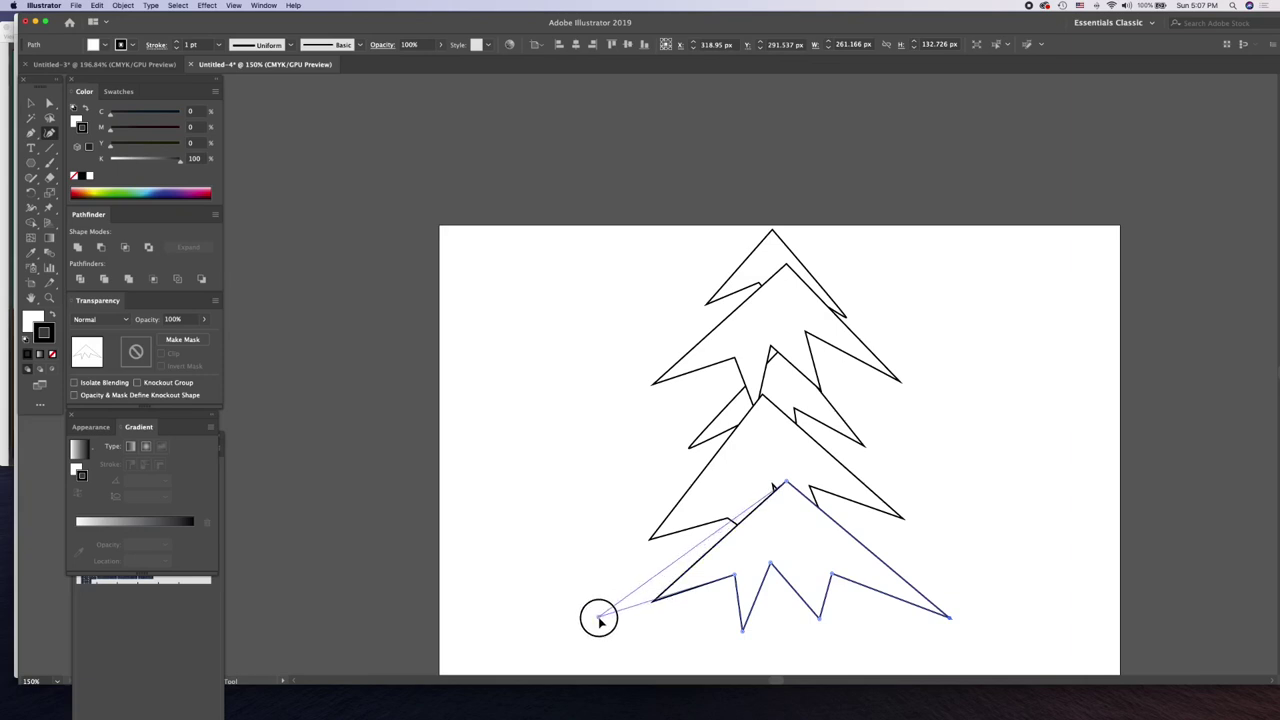
{"action": "left_click_drag", "start_coordinate": [736, 578], "coordinate": [712, 583]}
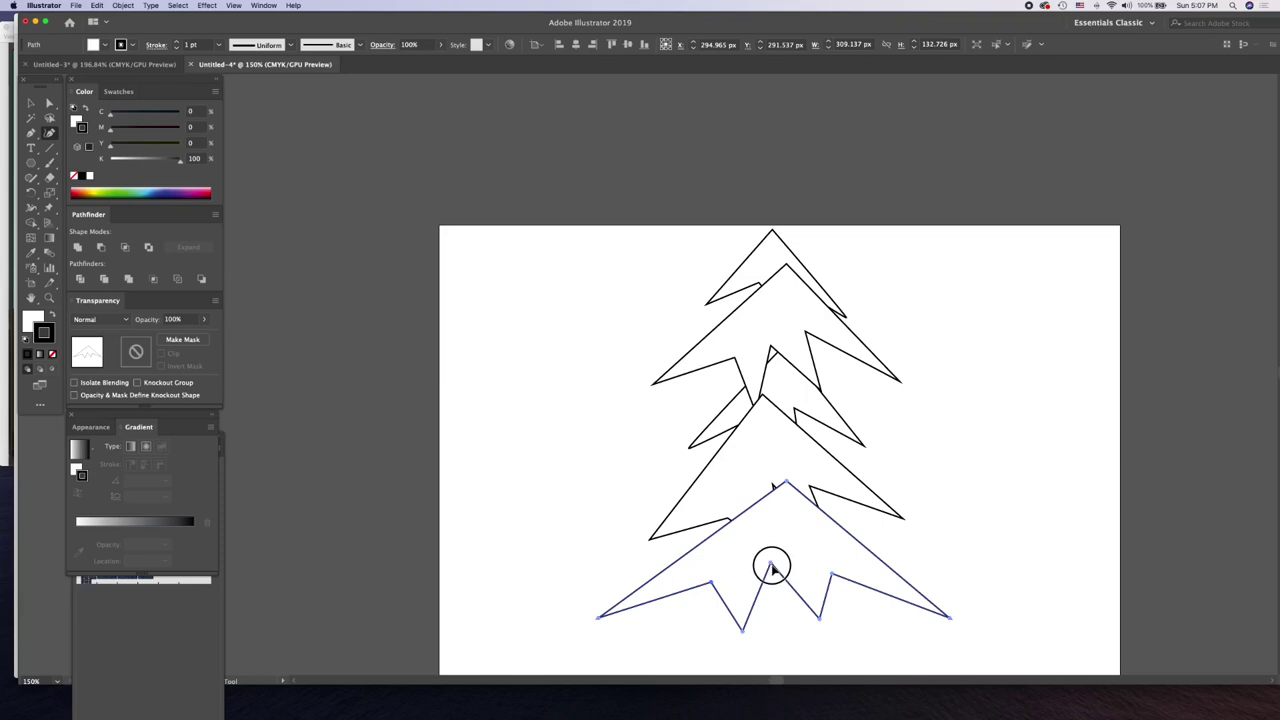
- Raise the middle tier's top point, straighten its left edge, and select all tiers
{"action": "left_click", "coordinate": [773, 372]}
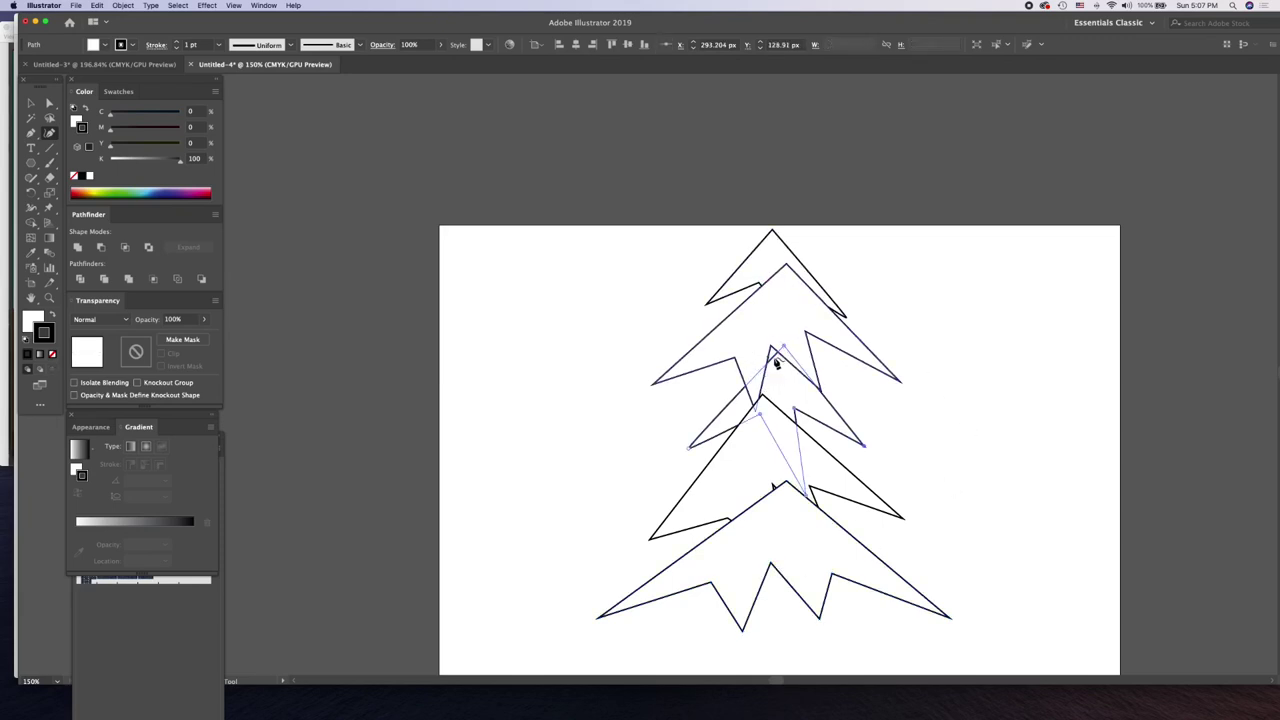
{"action": "left_click_drag", "start_coordinate": [771, 362], "coordinate": [776, 343]}
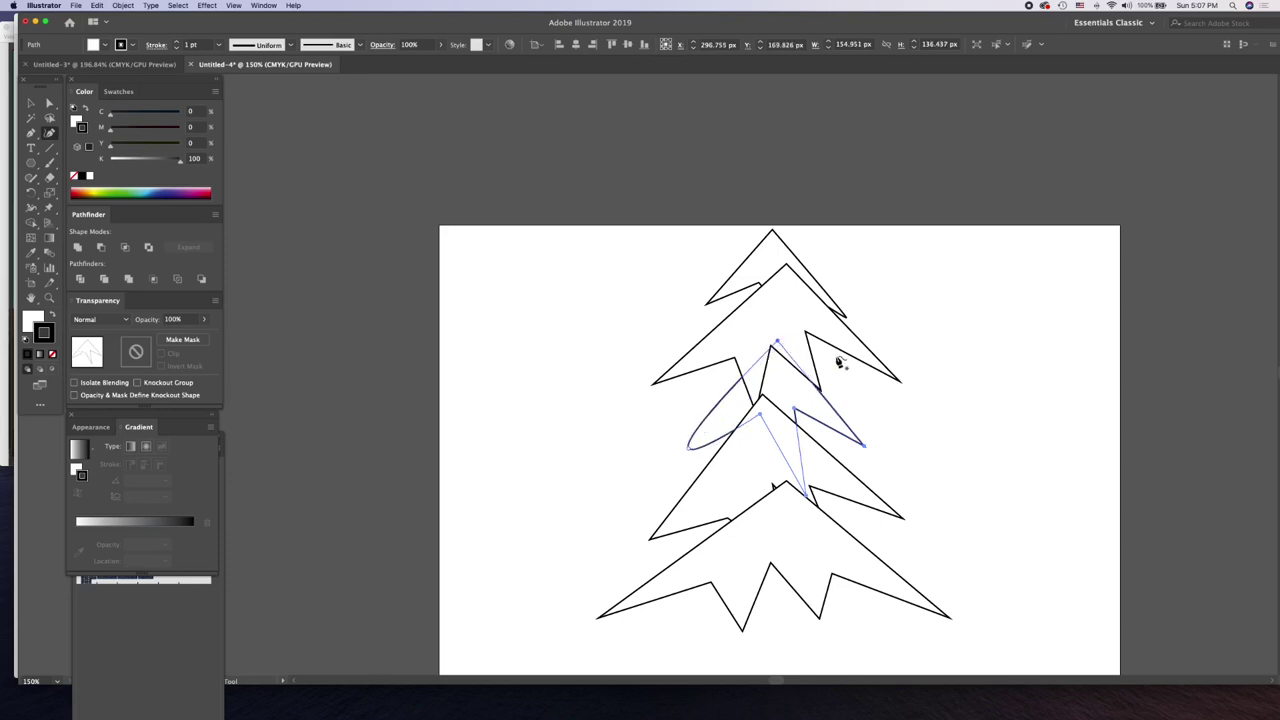
{"action": "left_click", "coordinate": [688, 450]}
{"action": "left_click", "coordinate": [689, 449]}
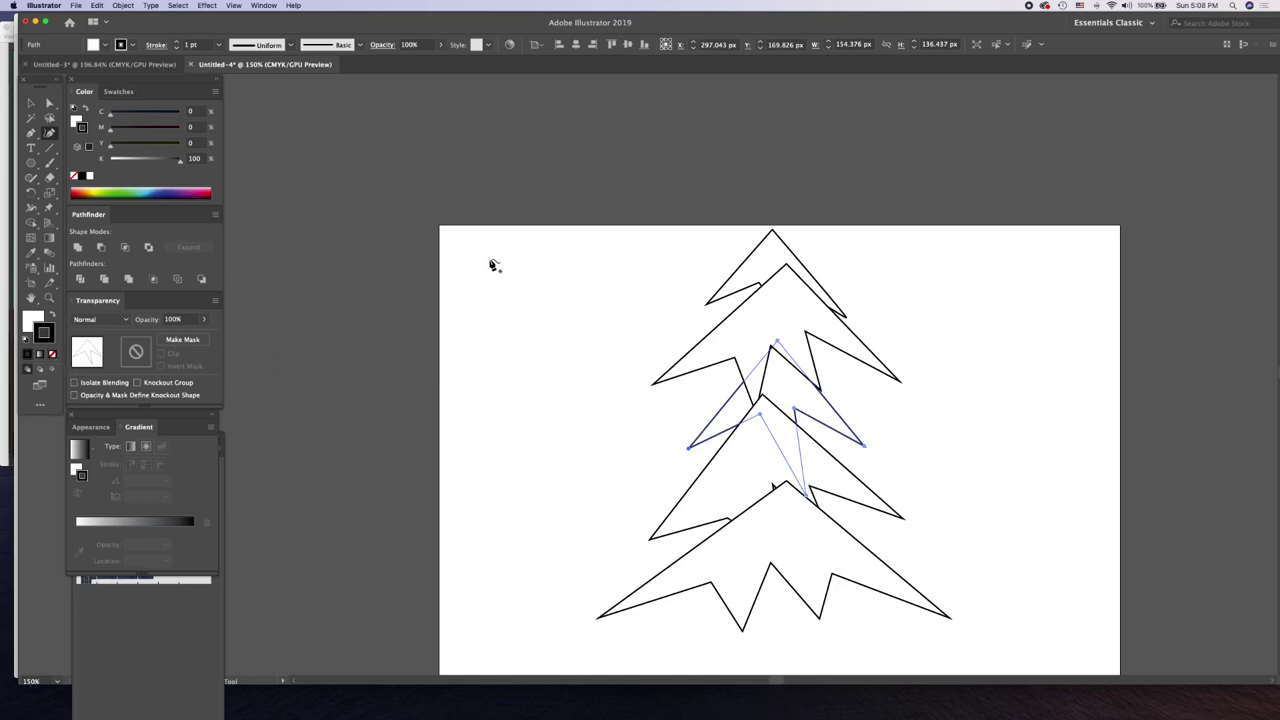
{"action": "key", "text": "super+a"}
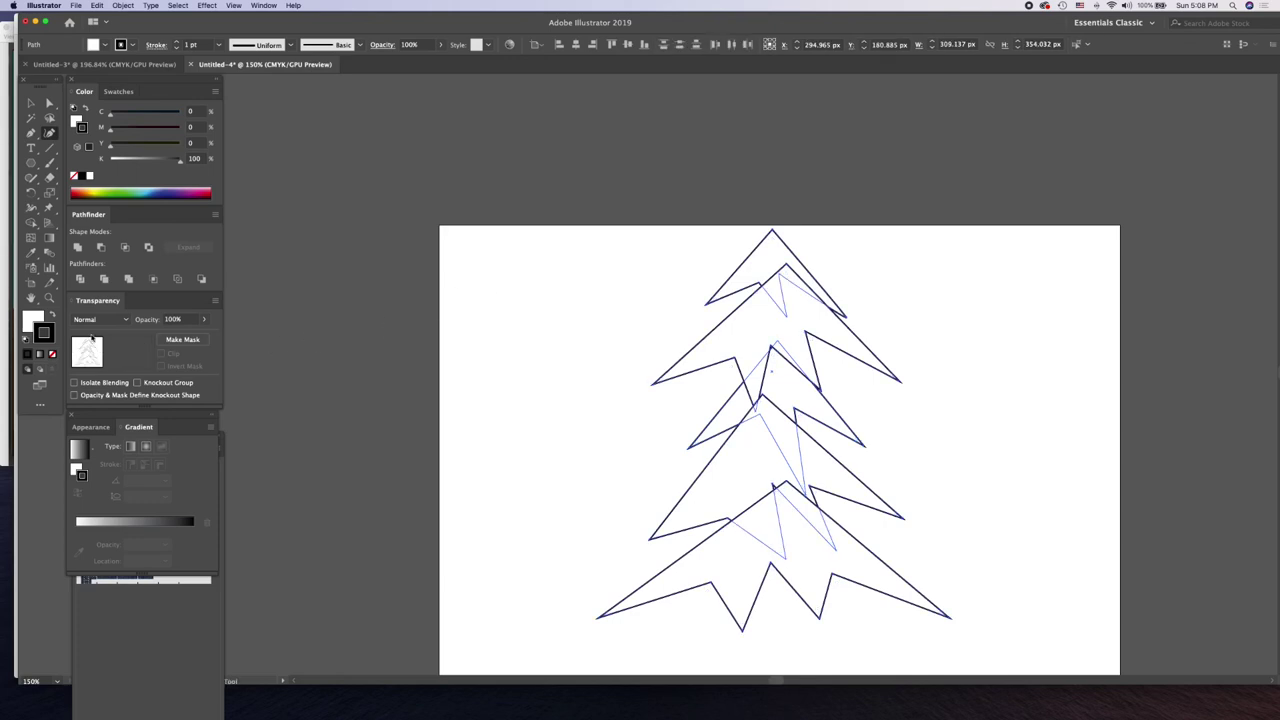
- Remove the stroke from all bough tiers and fill them dark green
{"action": "left_click", "coordinate": [53, 354]}
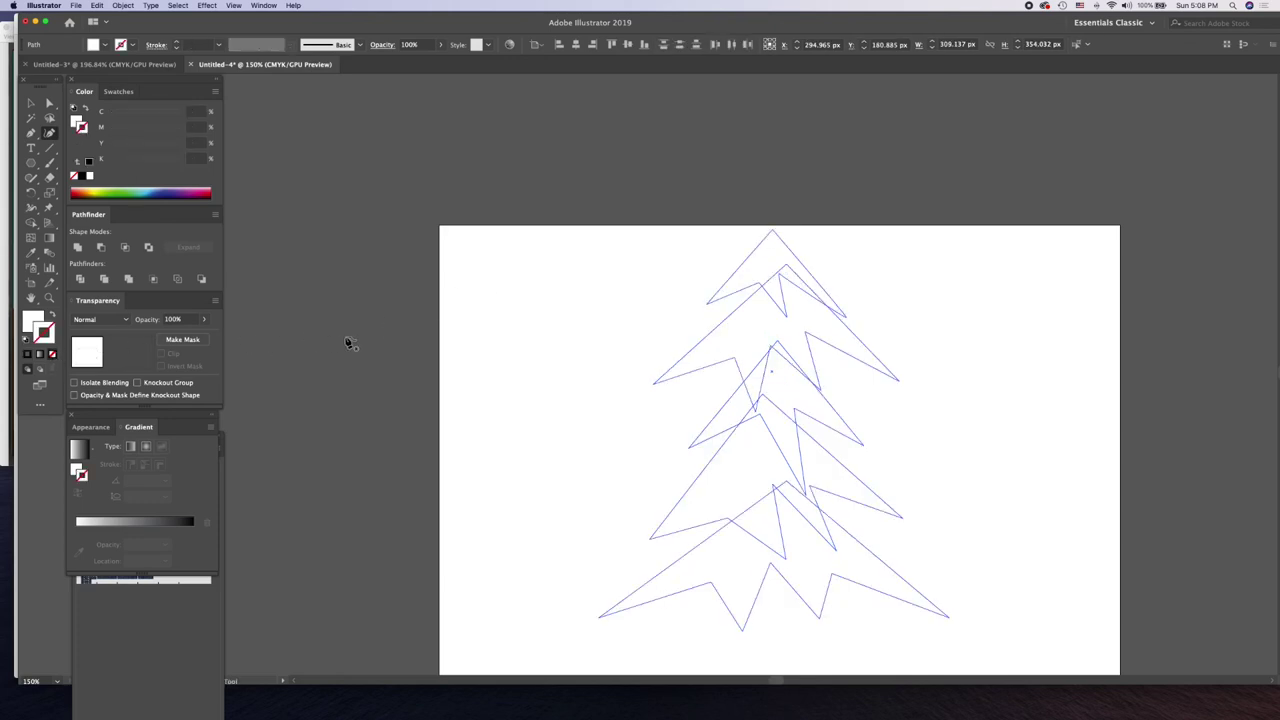
{"action": "left_click", "coordinate": [140, 191]}
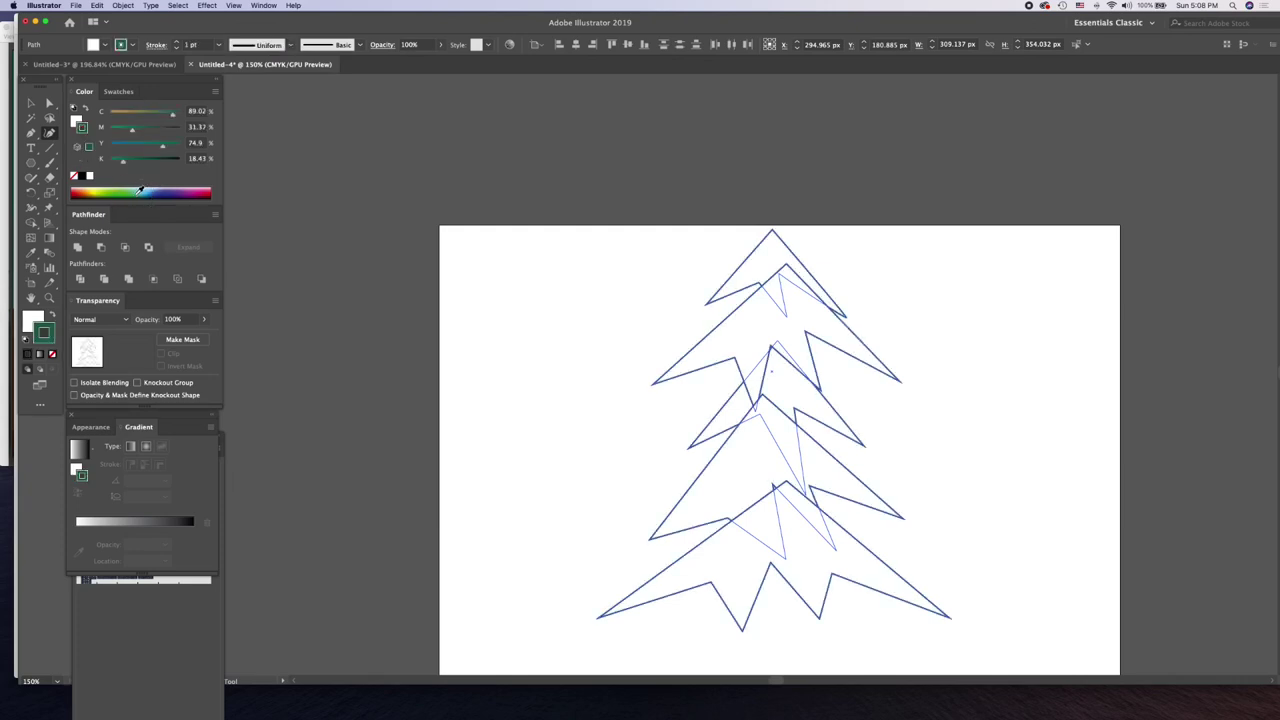
{"action": "left_click", "coordinate": [53, 354]}
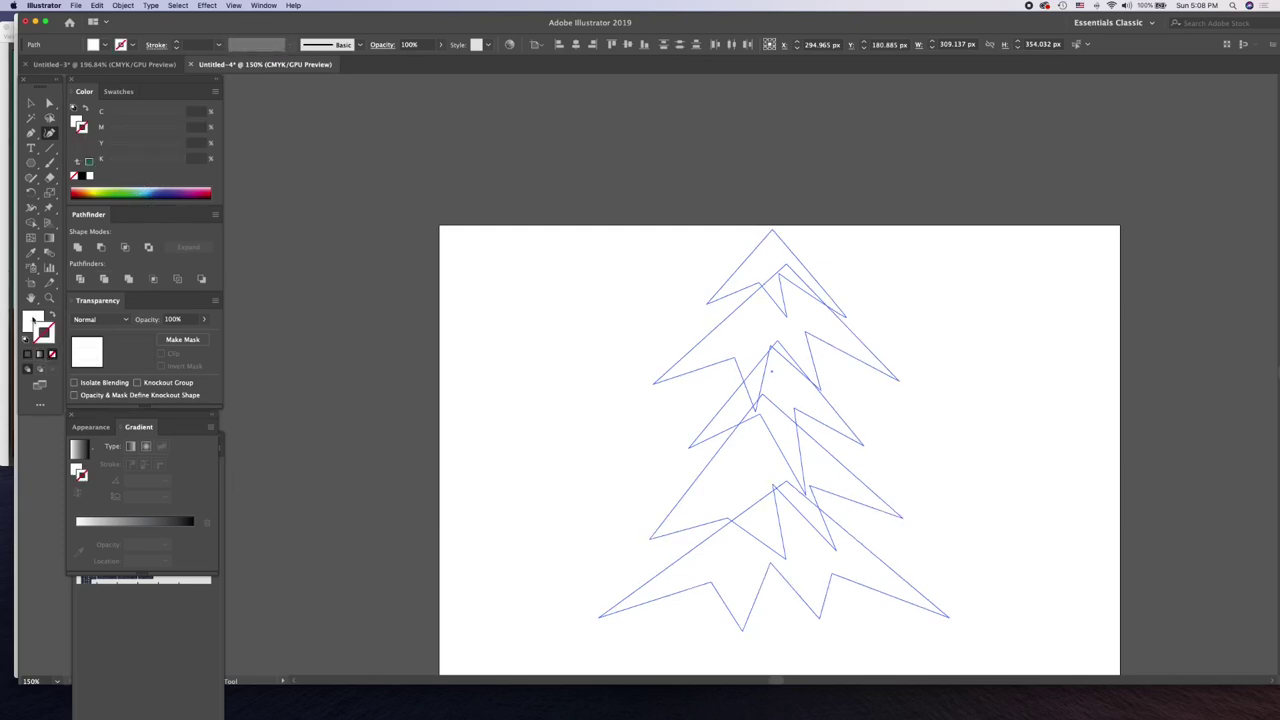
{"action": "left_click", "coordinate": [34, 322]}
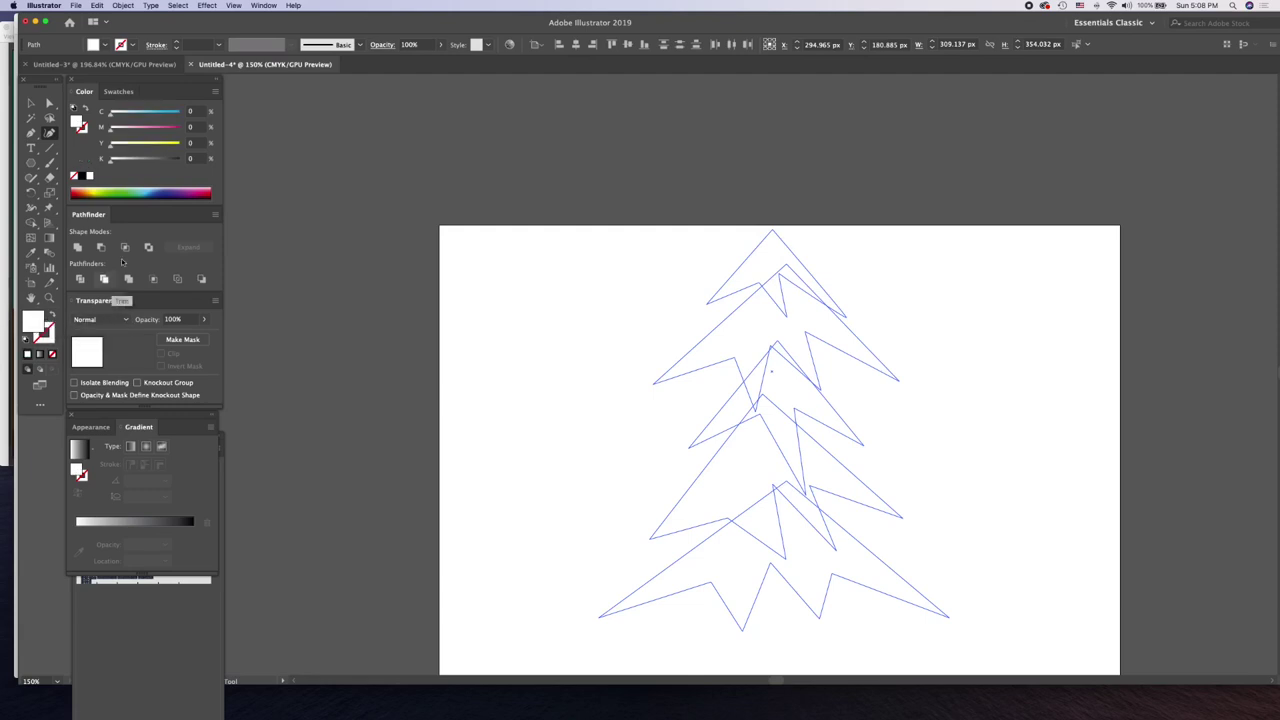
{"action": "left_click", "coordinate": [140, 190]}
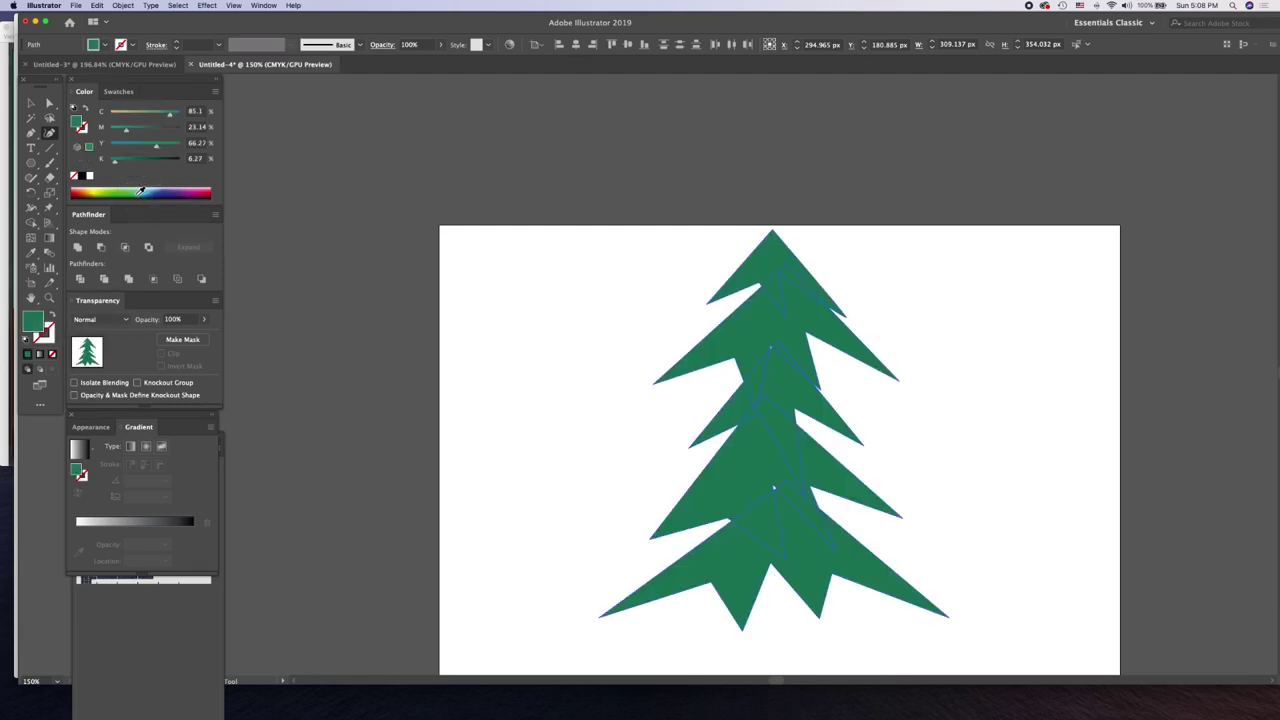
{"action": "left_click", "coordinate": [140, 191]}
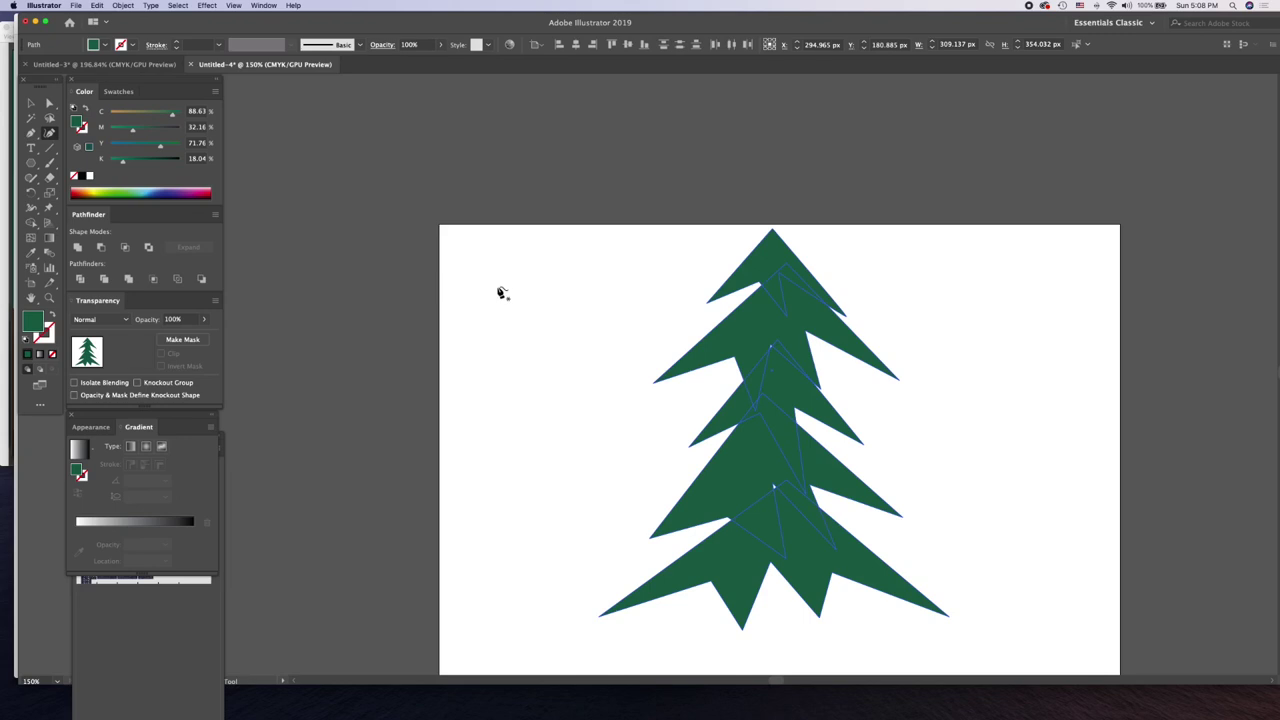
{"action": "left_click", "coordinate": [31, 104]}
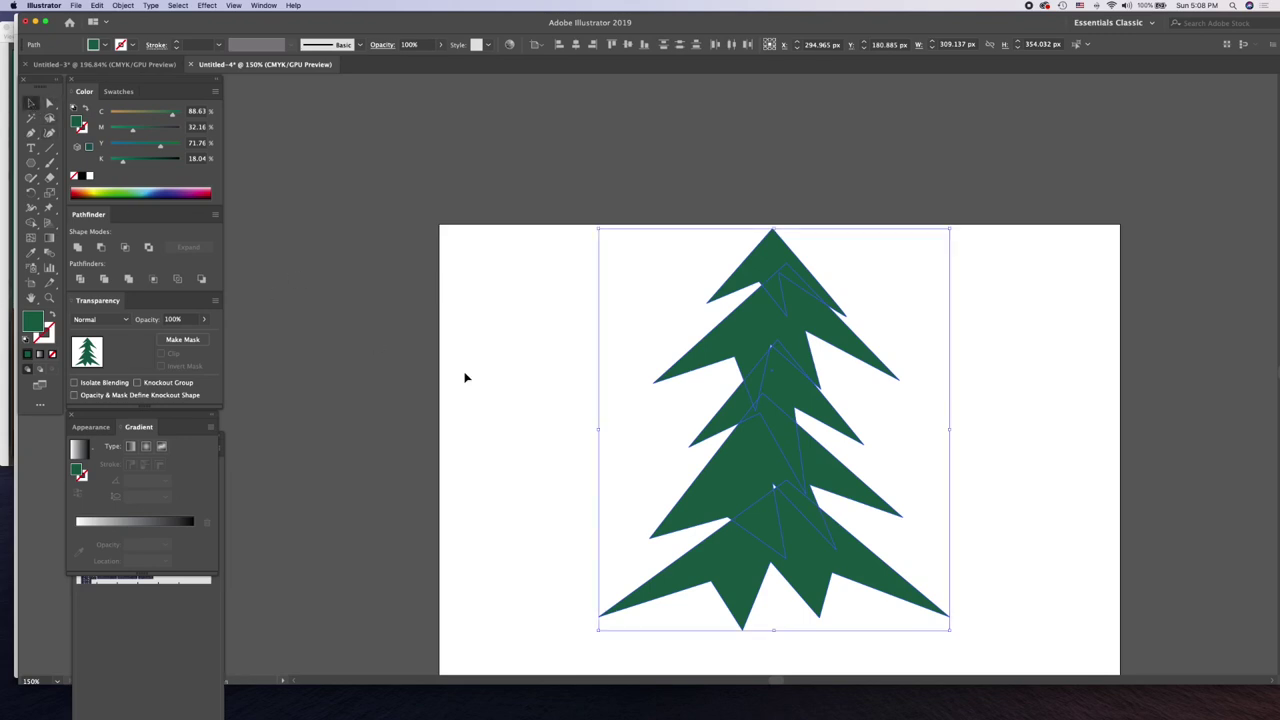
- Deselect the tree and set the fill to light green C 76.86, M 0, Y 80.78, K 0
{"action": "left_click", "coordinate": [537, 370]}
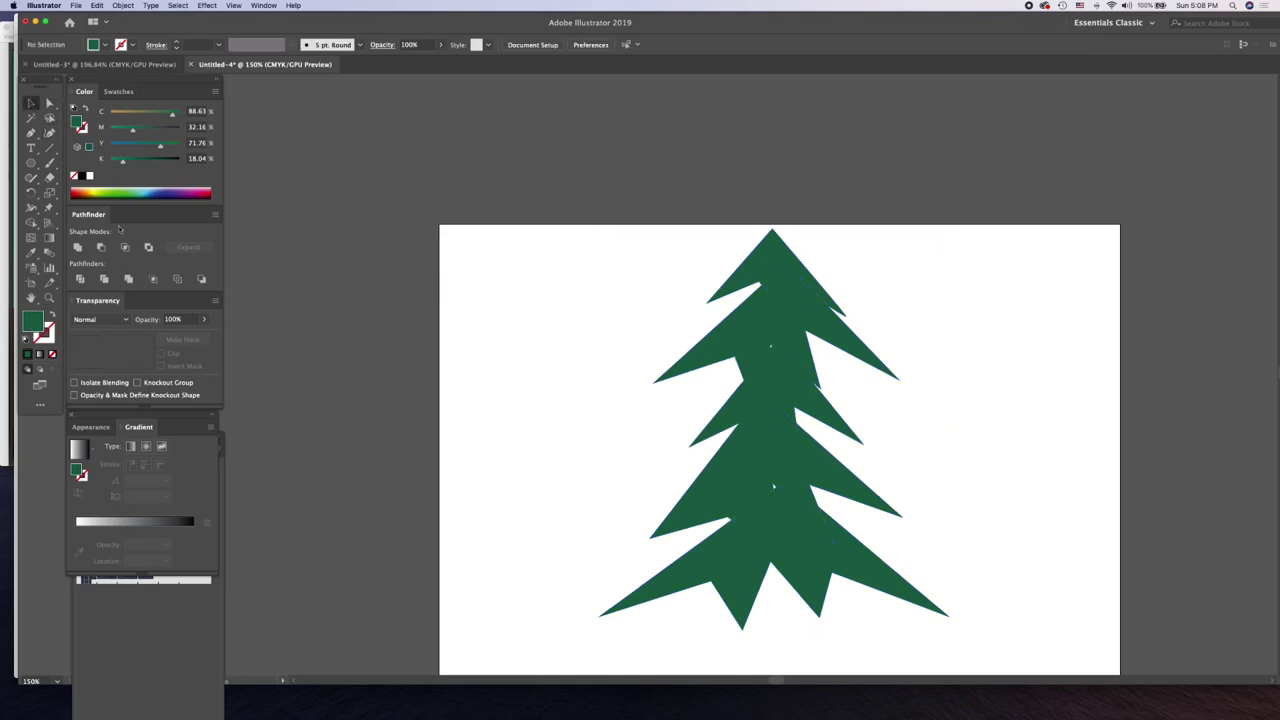
{"action": "left_click", "coordinate": [135, 189]}
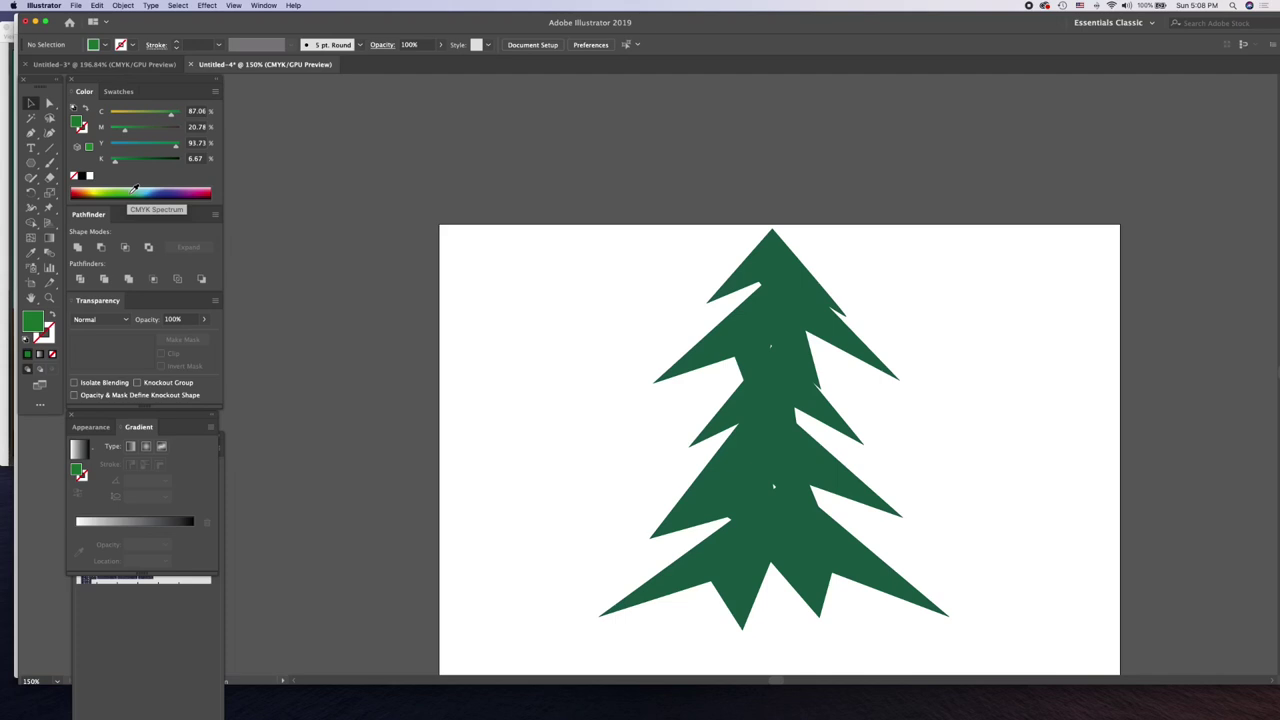
{"action": "left_click", "coordinate": [135, 189]}
{"action": "left_click", "coordinate": [135, 189]}
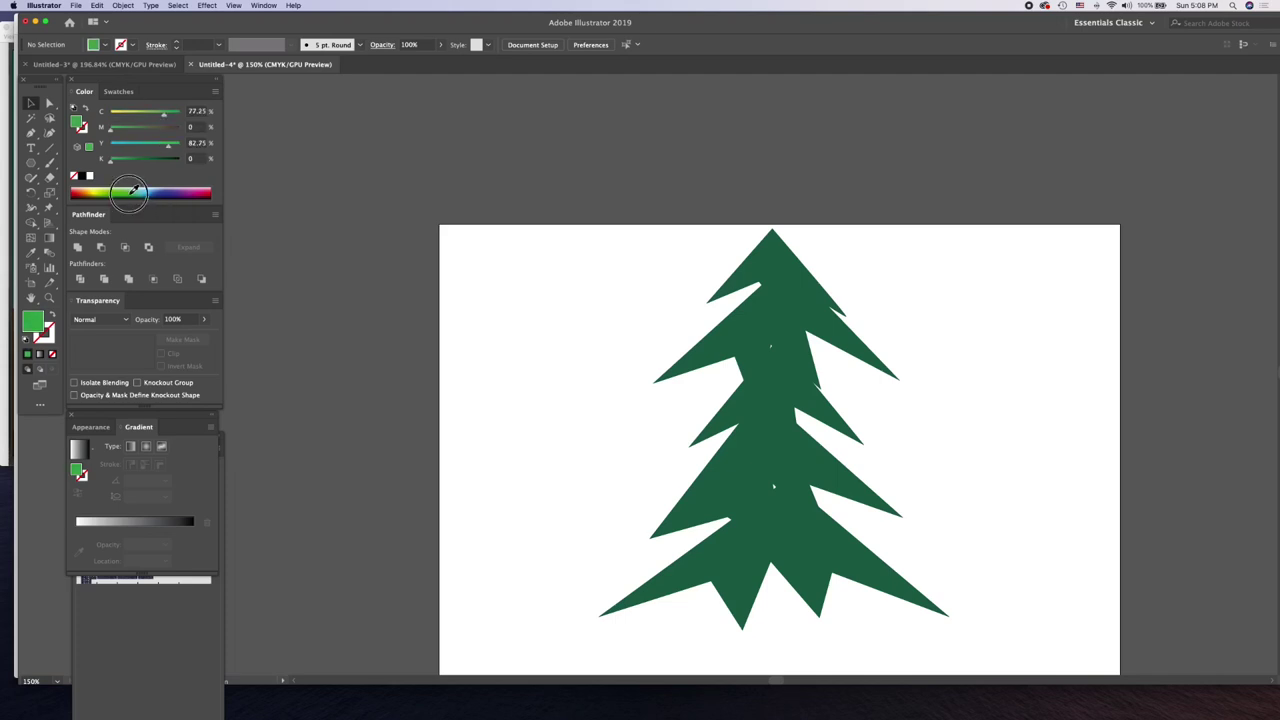
{"action": "left_click", "coordinate": [136, 190]}
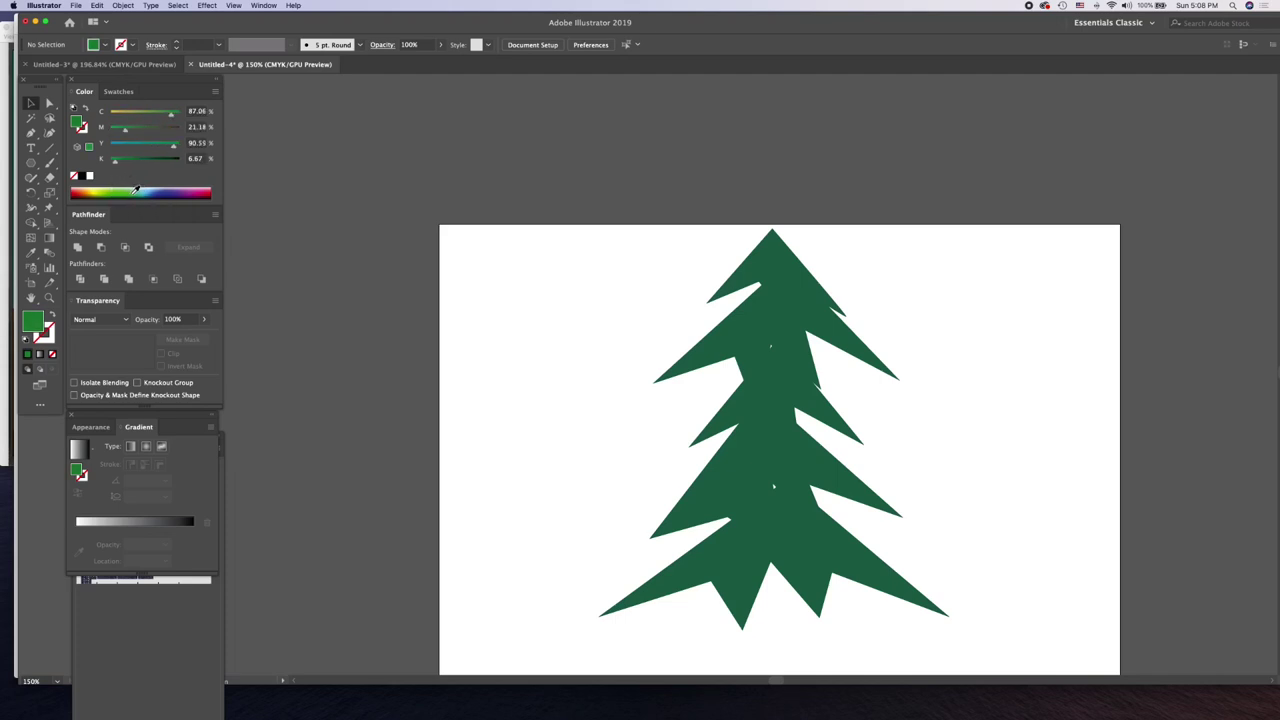
{"action": "left_click", "coordinate": [136, 190]}
{"action": "left_click", "coordinate": [136, 190]}
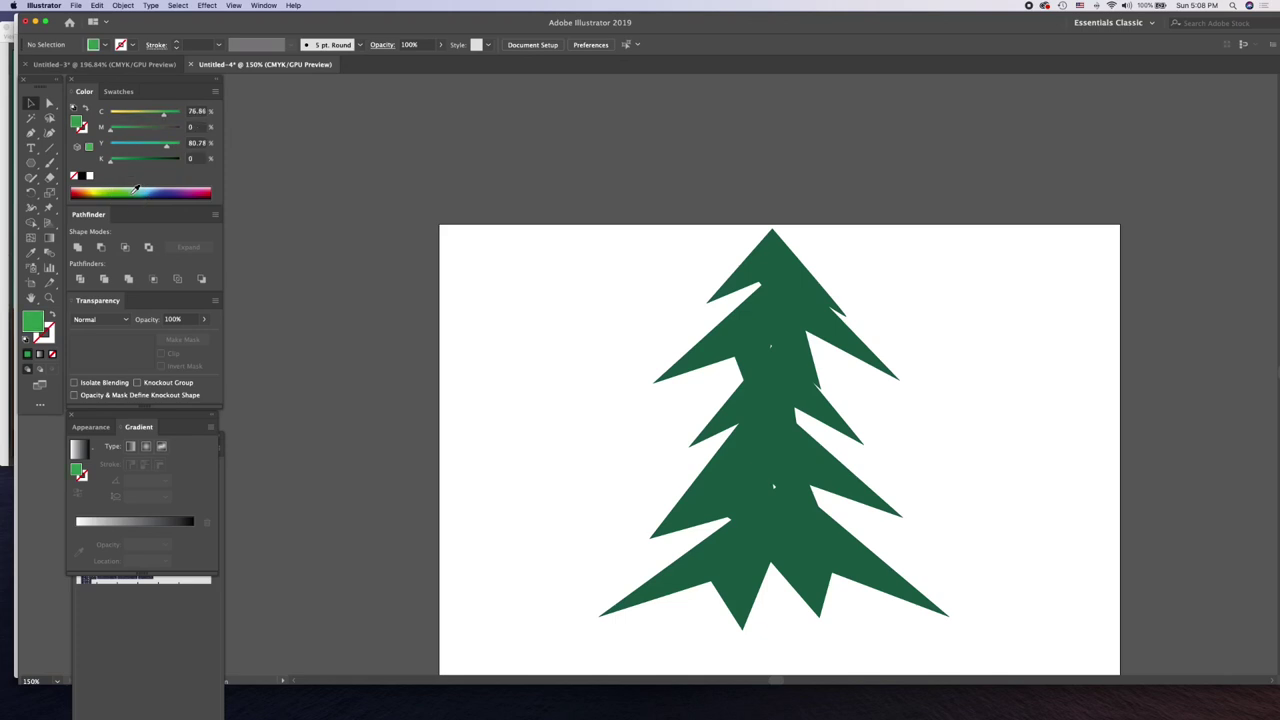
{"action": "left_click", "coordinate": [136, 190]}
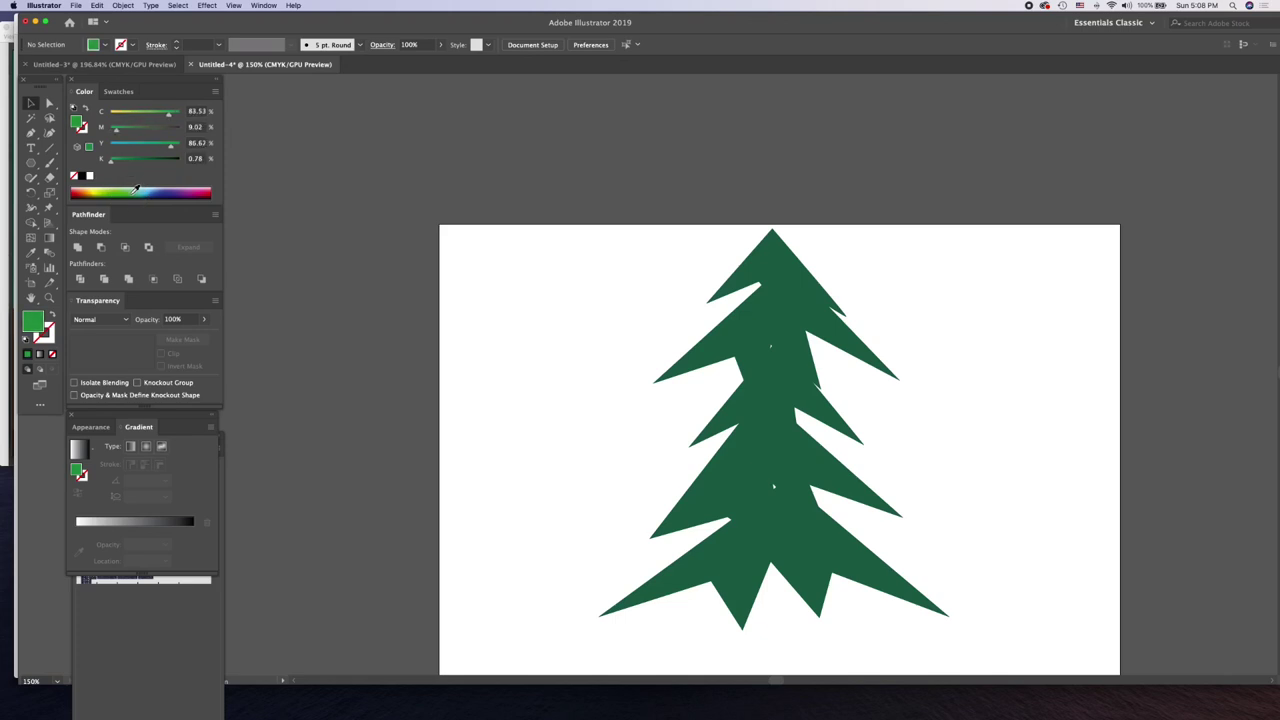
{"action": "left_click", "coordinate": [136, 190]}
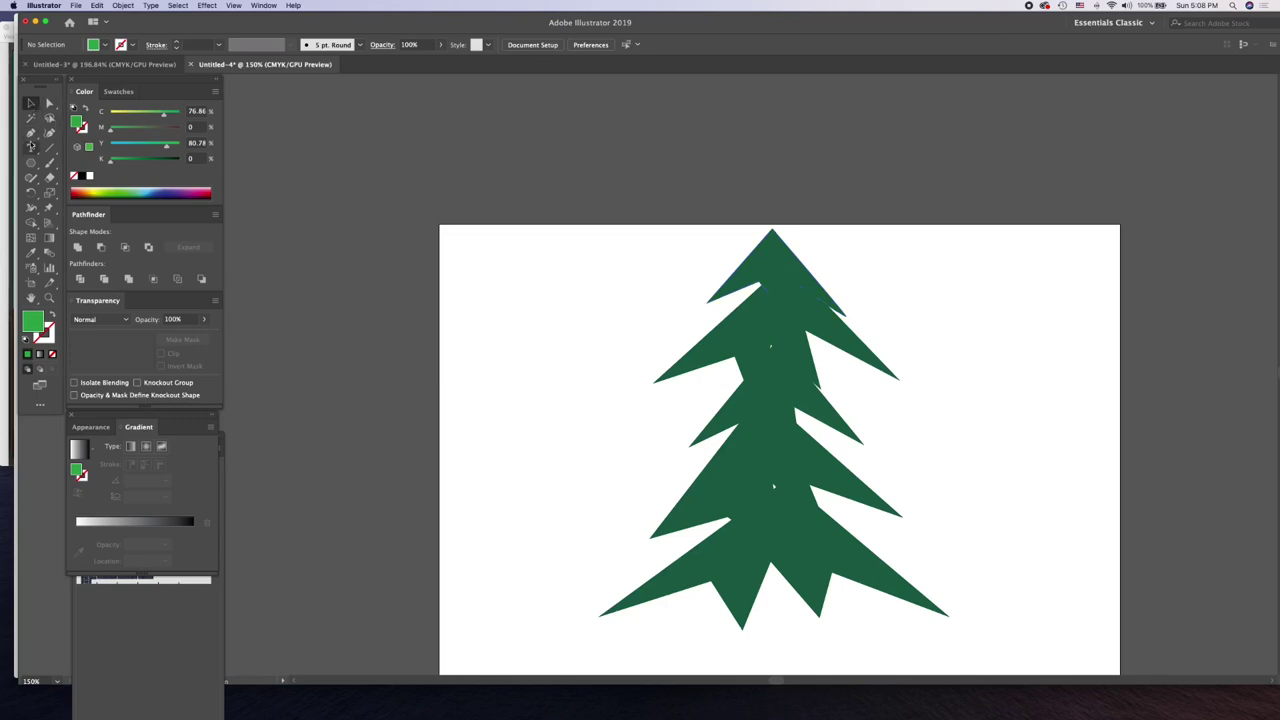
{"action": "left_click", "coordinate": [31, 133]}
- Draw light-green highlight triangles near the treetop and on the upper right and left boughs
{"action": "left_click", "coordinate": [771, 251]}
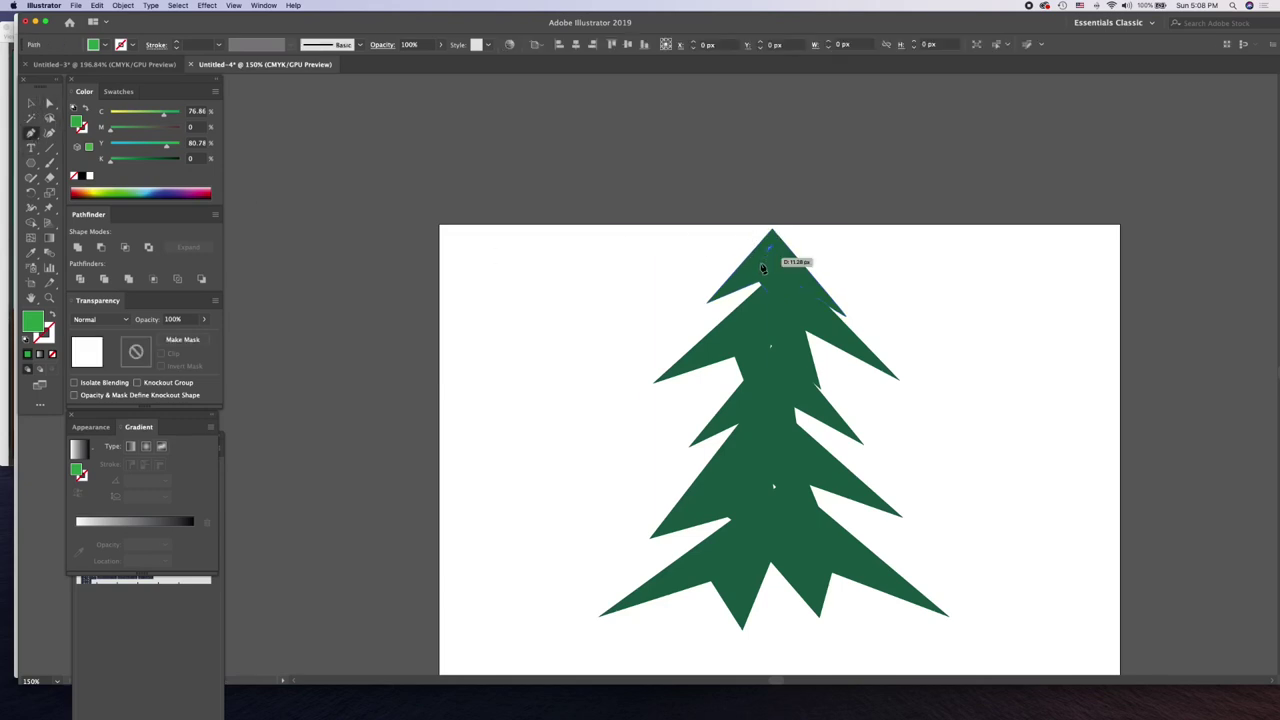
{"action": "left_click_drag", "start_coordinate": [743, 266], "coordinate": [767, 279]}
{"action": "left_click", "coordinate": [766, 270]}
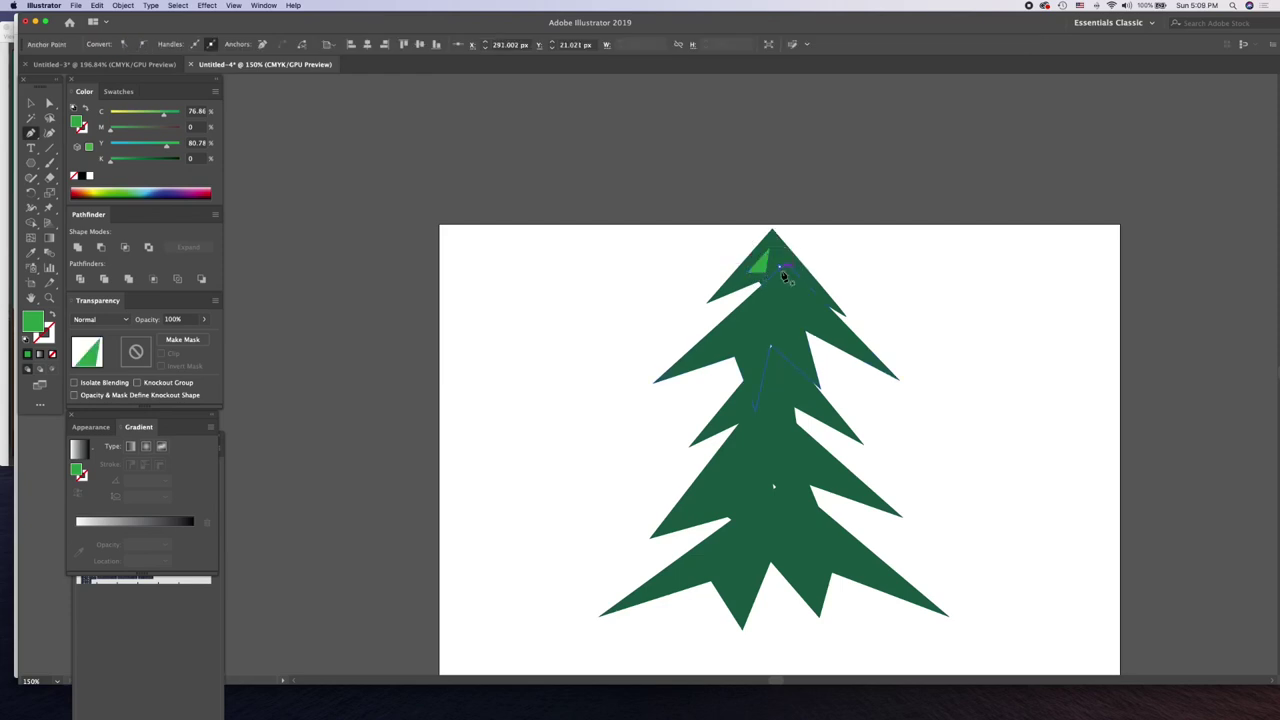
{"action": "left_click", "coordinate": [779, 268]}
{"action": "left_click", "coordinate": [783, 269]}
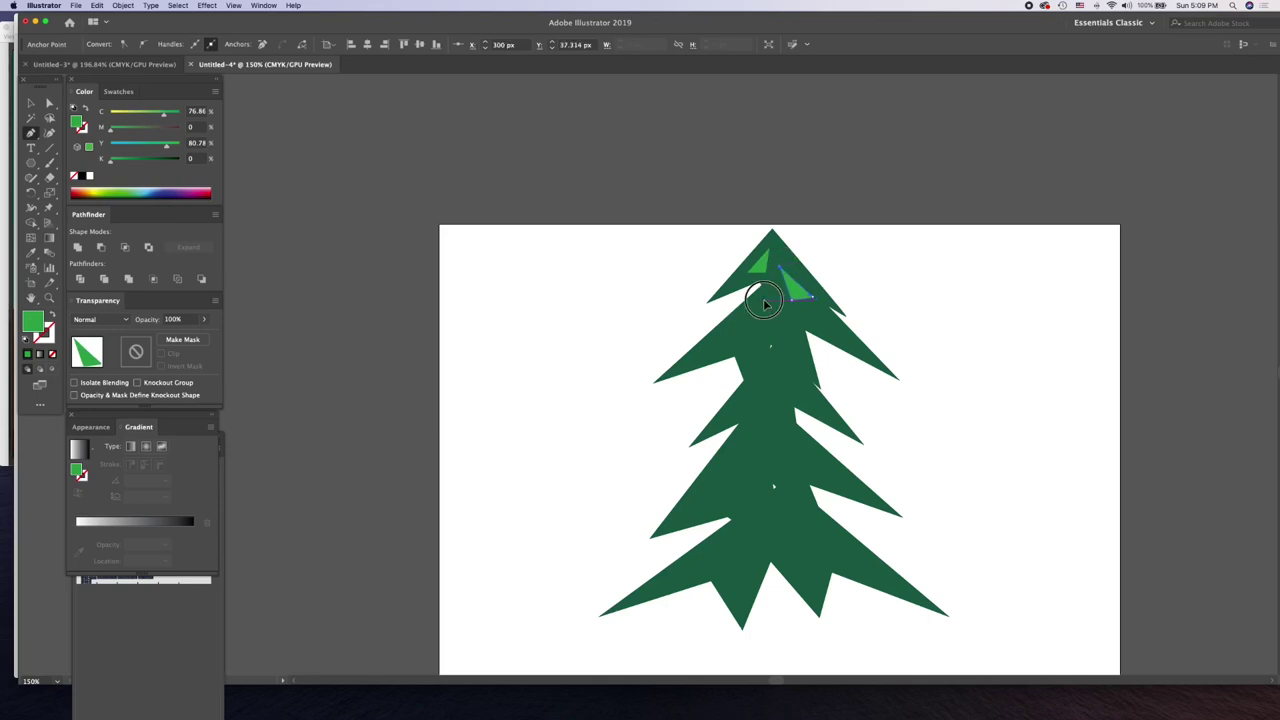
{"action": "left_click", "coordinate": [762, 300]}
{"action": "left_click", "coordinate": [707, 355]}
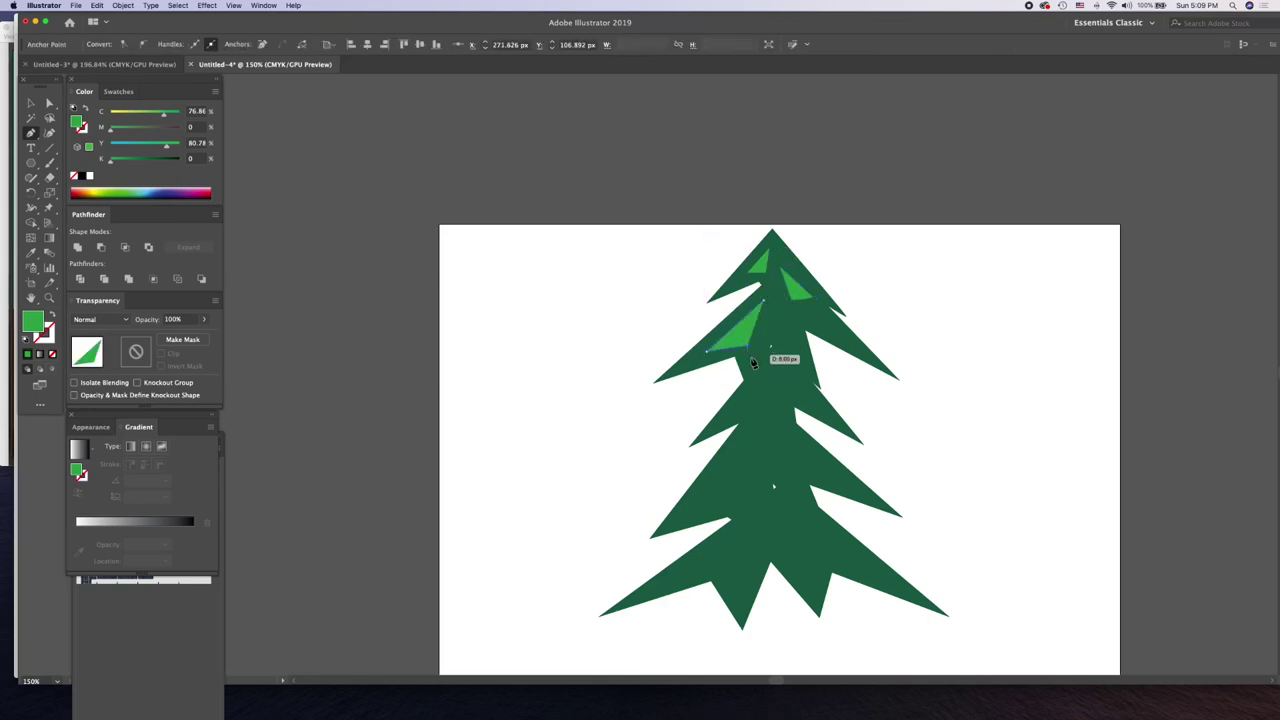
{"action": "left_click", "coordinate": [760, 372]}
{"action": "left_click", "coordinate": [762, 300]}
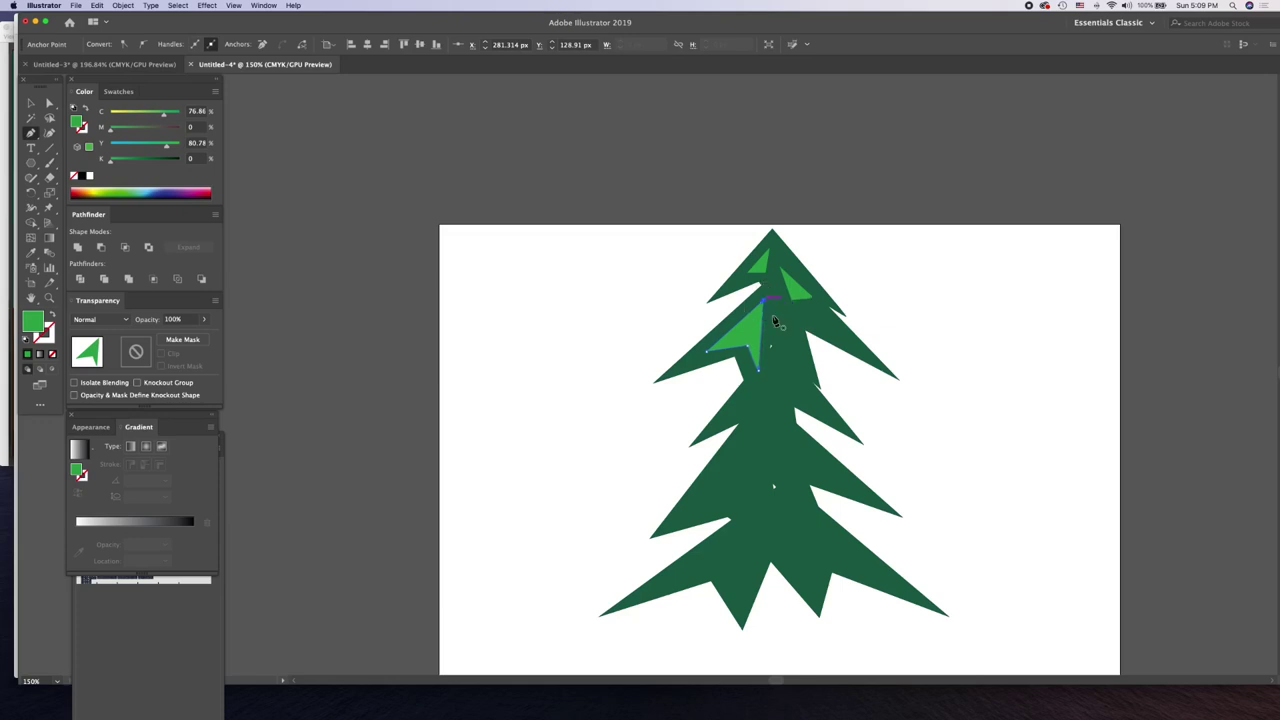
- Add a thin highlight near the tree's centre, undoing a stray extra segment
{"action": "left_click", "coordinate": [779, 325]}
{"action": "left_click", "coordinate": [783, 368]}
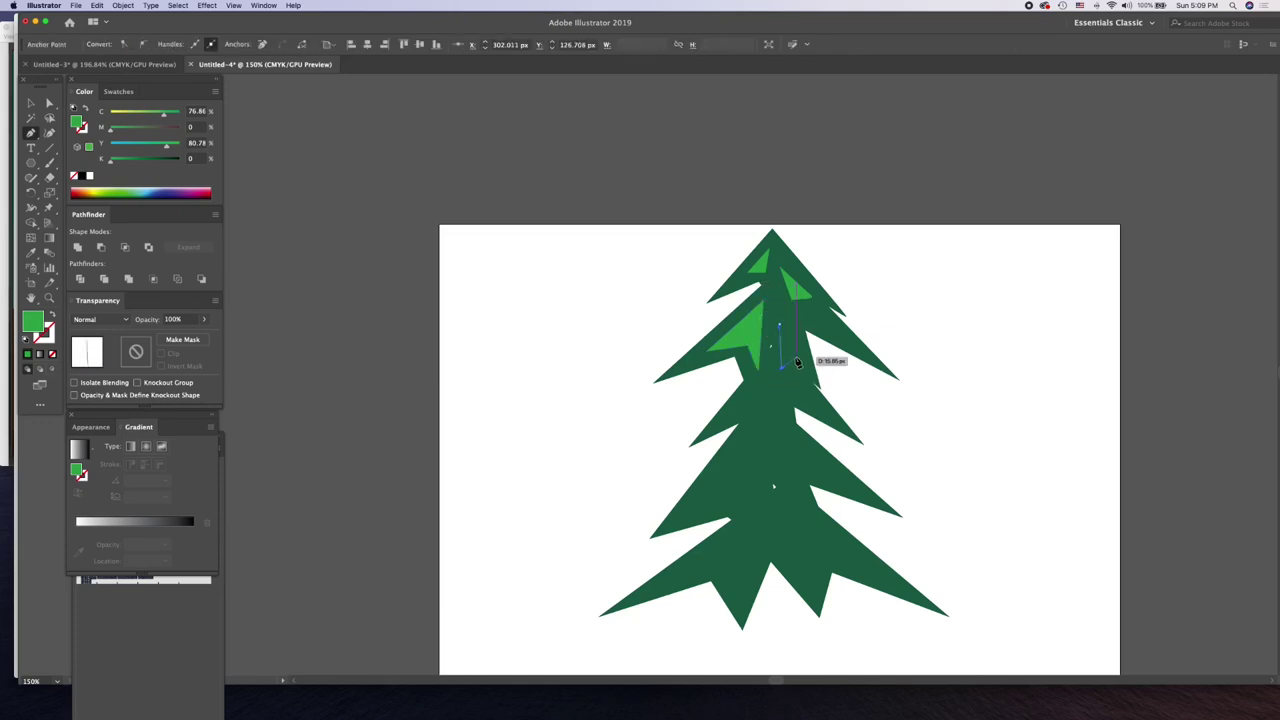
{"action": "left_click", "coordinate": [780, 326]}
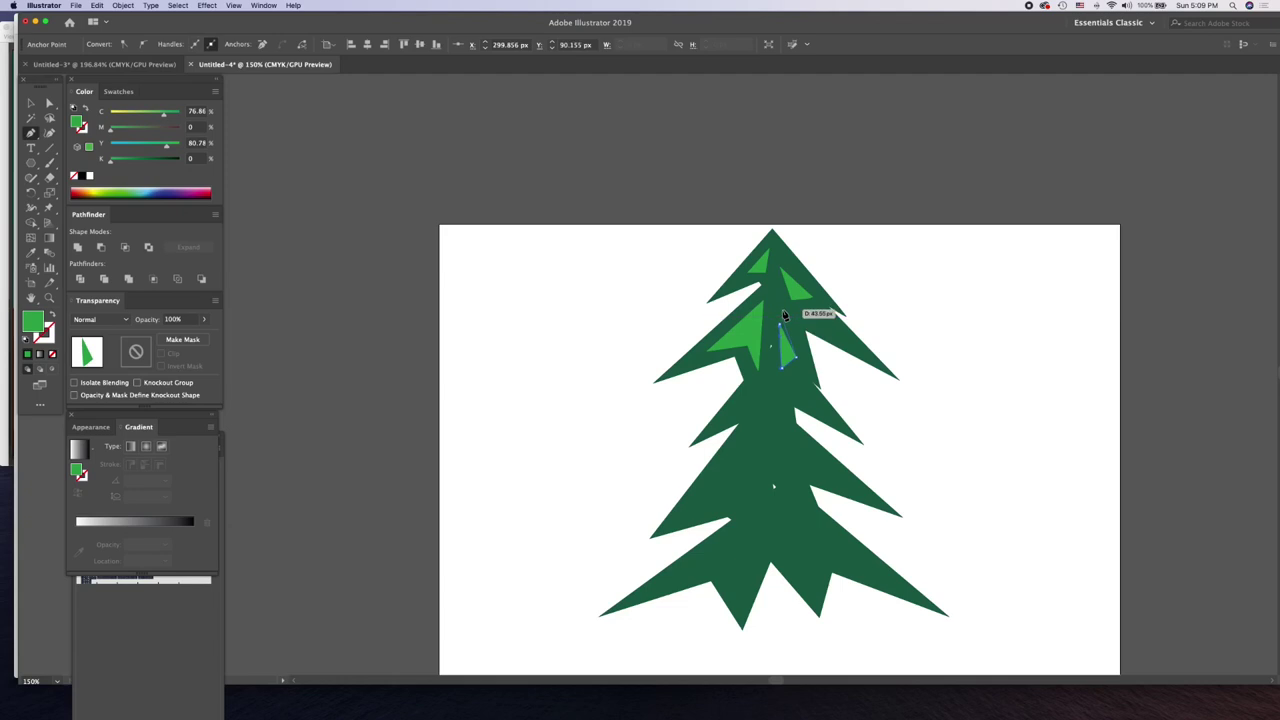
{"action": "left_click", "coordinate": [780, 306]}
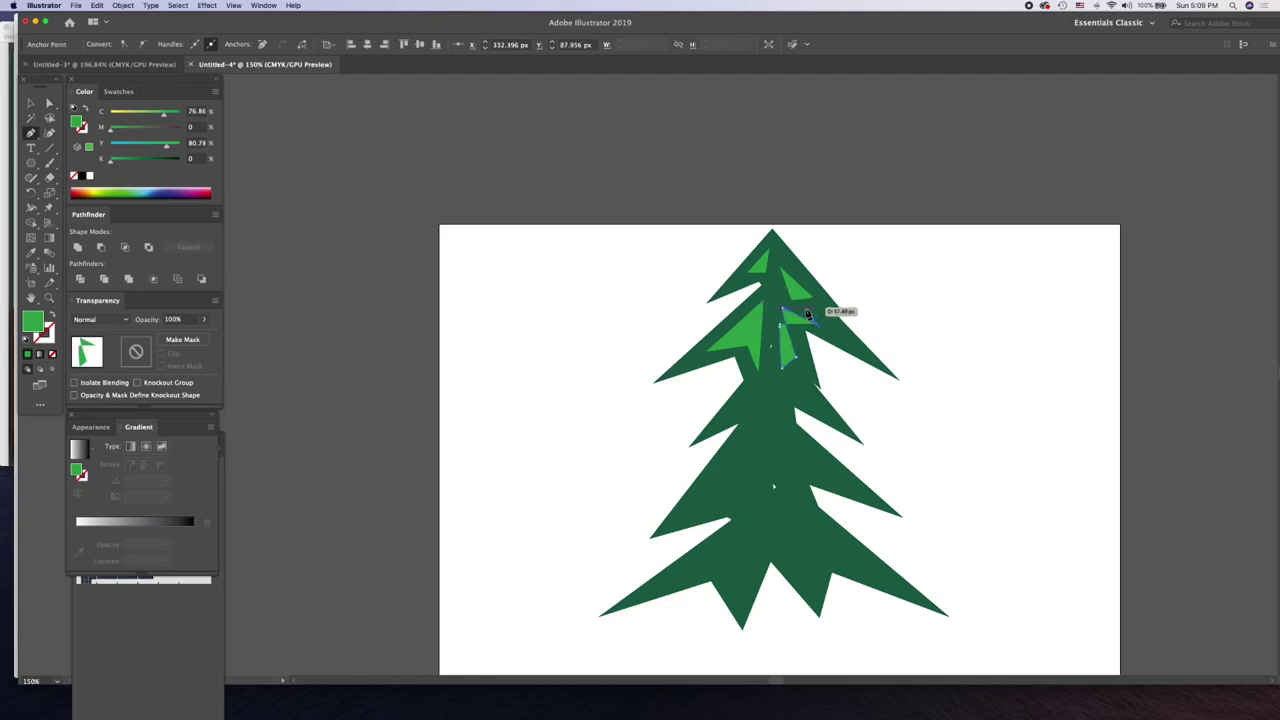
{"action": "left_click", "coordinate": [808, 312]}
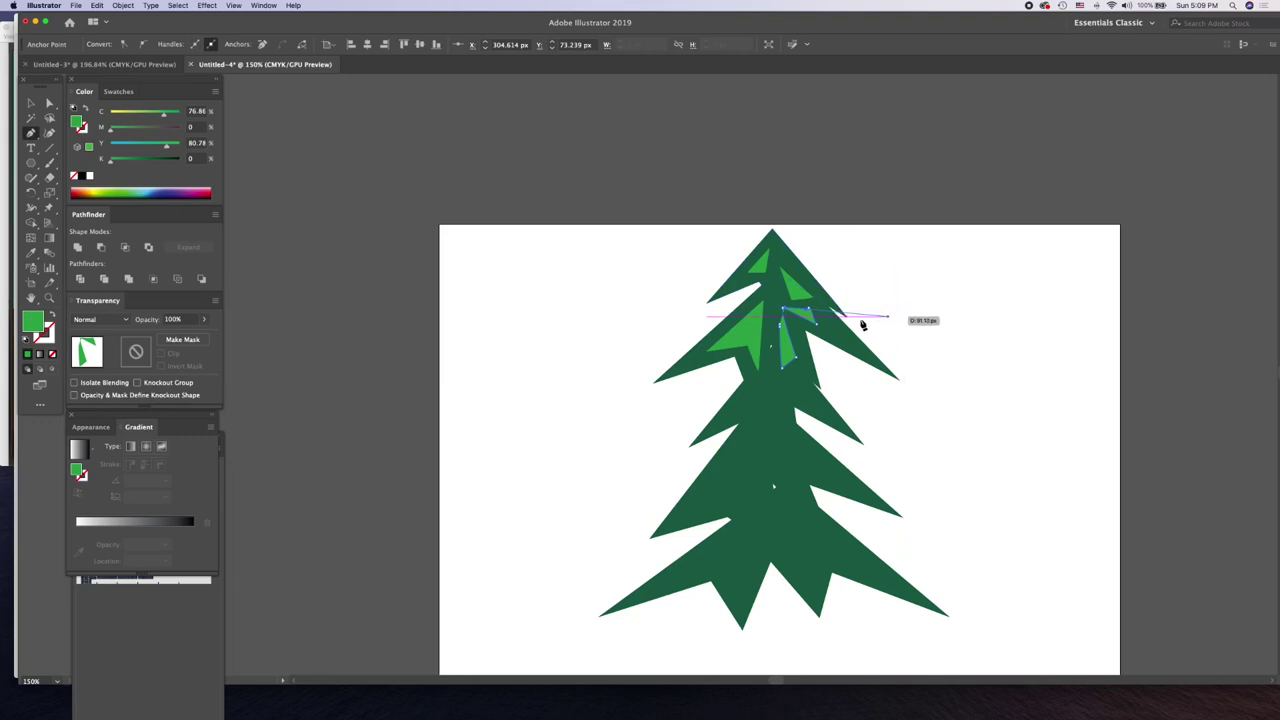
{"action": "key", "text": "ctrl+z"}
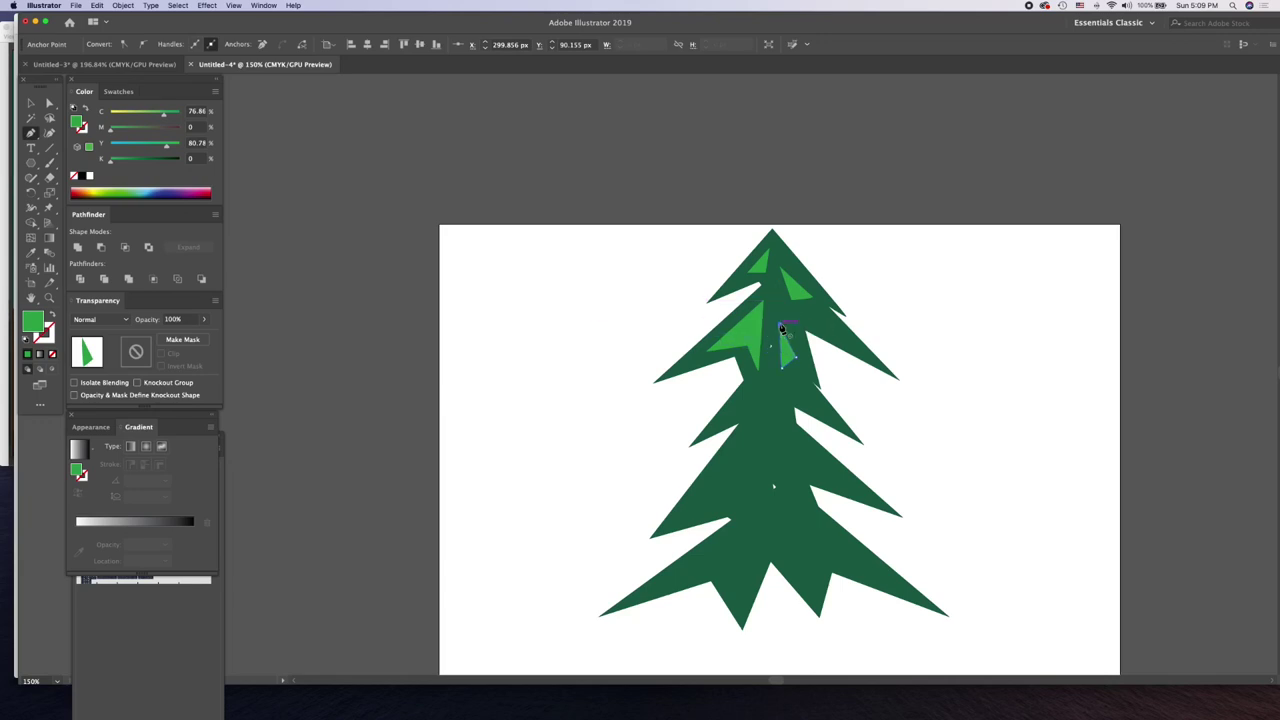
- Zoom in to inspect the boughs, then fit the whole artboard in the window
{"action": "scroll", "coordinate": [782, 328], "scroll_direction": "right", "scroll_amount": 1}
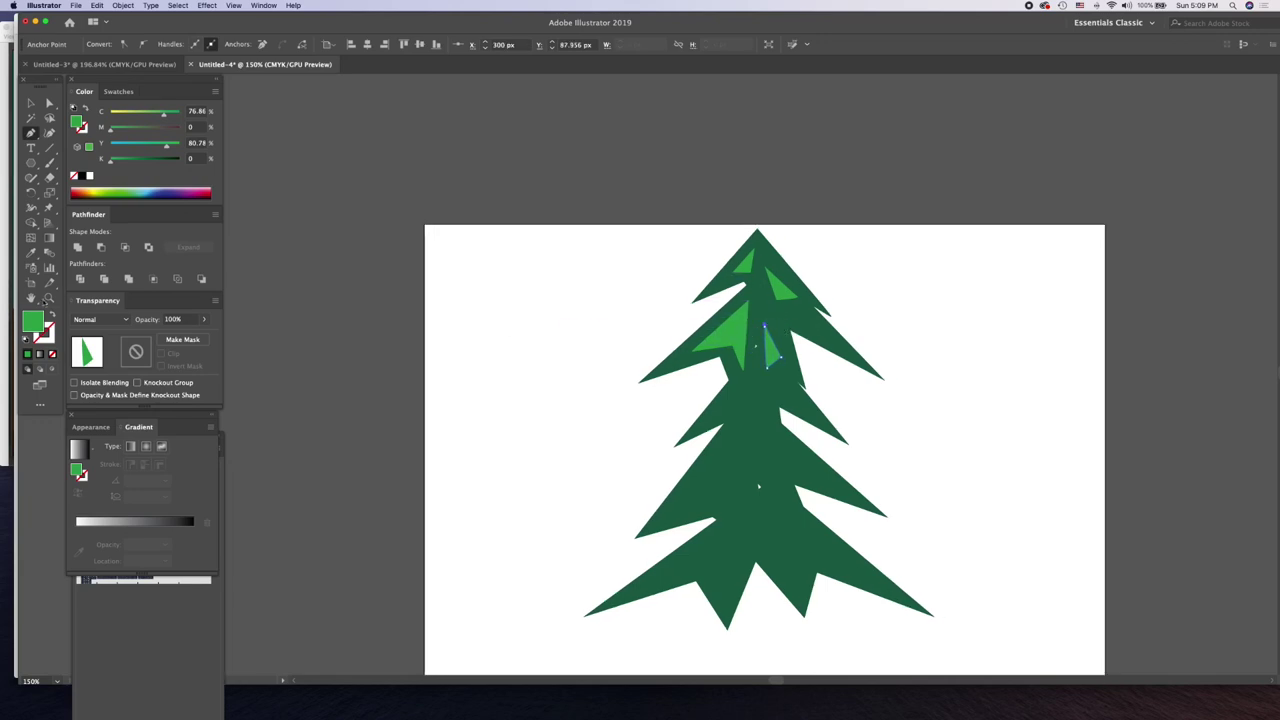
{"action": "key", "text": "z"}
{"action": "left_click", "coordinate": [732, 354]}
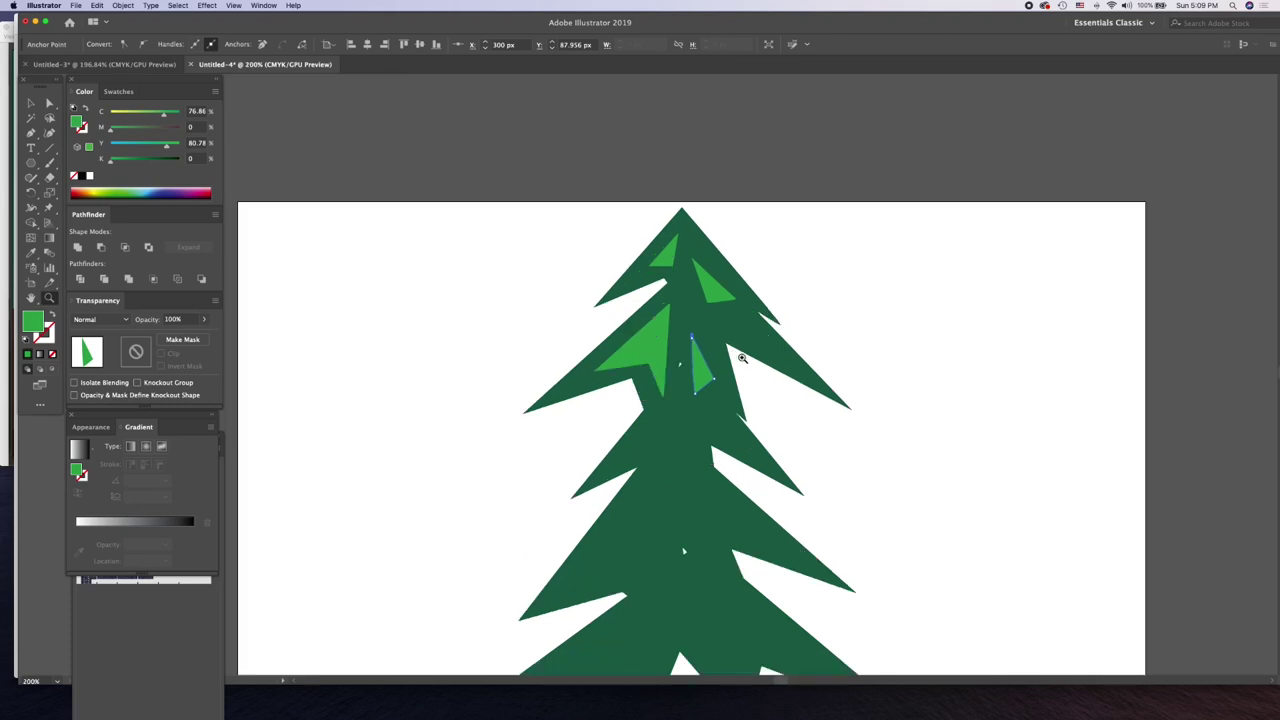
{"action": "left_click_drag", "start_coordinate": [671, 486], "coordinate": [730, 268]}
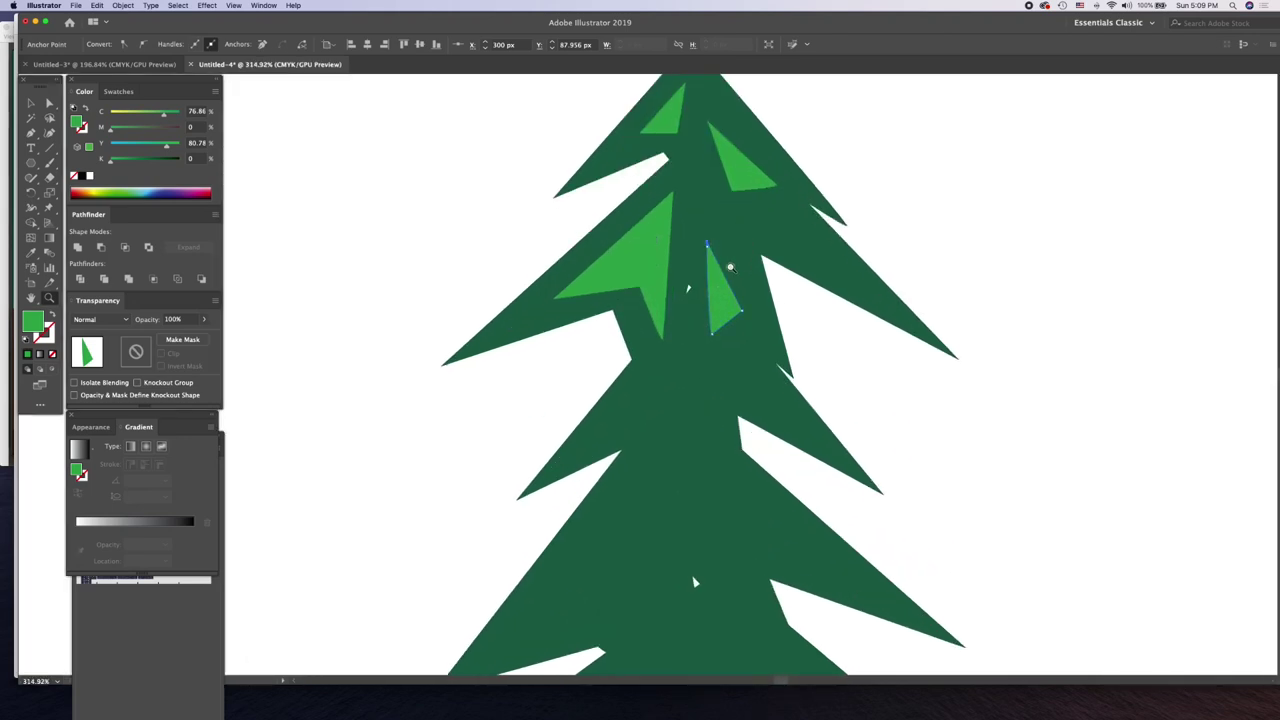
{"action": "scroll", "coordinate": [687, 383], "scroll_direction": "down", "scroll_amount": 1}
{"action": "scroll", "coordinate": [686, 380], "scroll_direction": "down", "scroll_amount": 1}
{"action": "scroll", "coordinate": [686, 380], "scroll_direction": "down", "scroll_amount": 1}
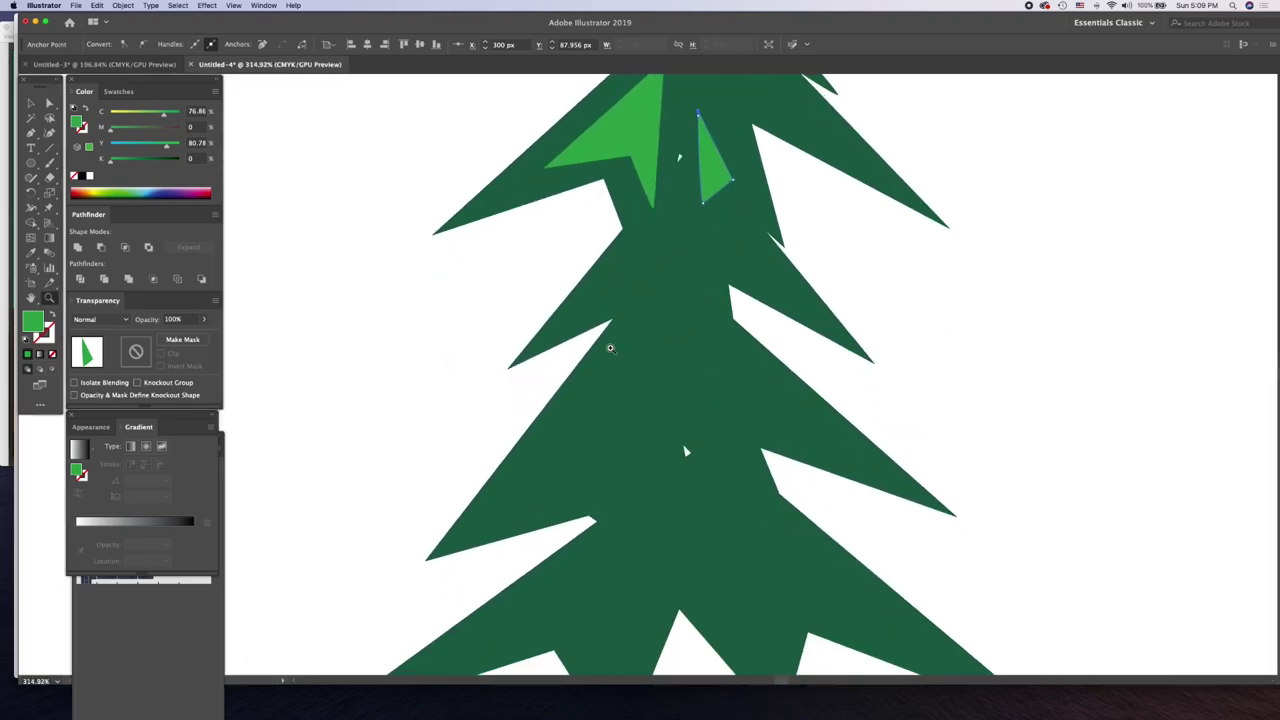
{"action": "scroll", "coordinate": [606, 346], "scroll_direction": "down", "scroll_amount": 1}
{"action": "left_click", "coordinate": [355, 351]}
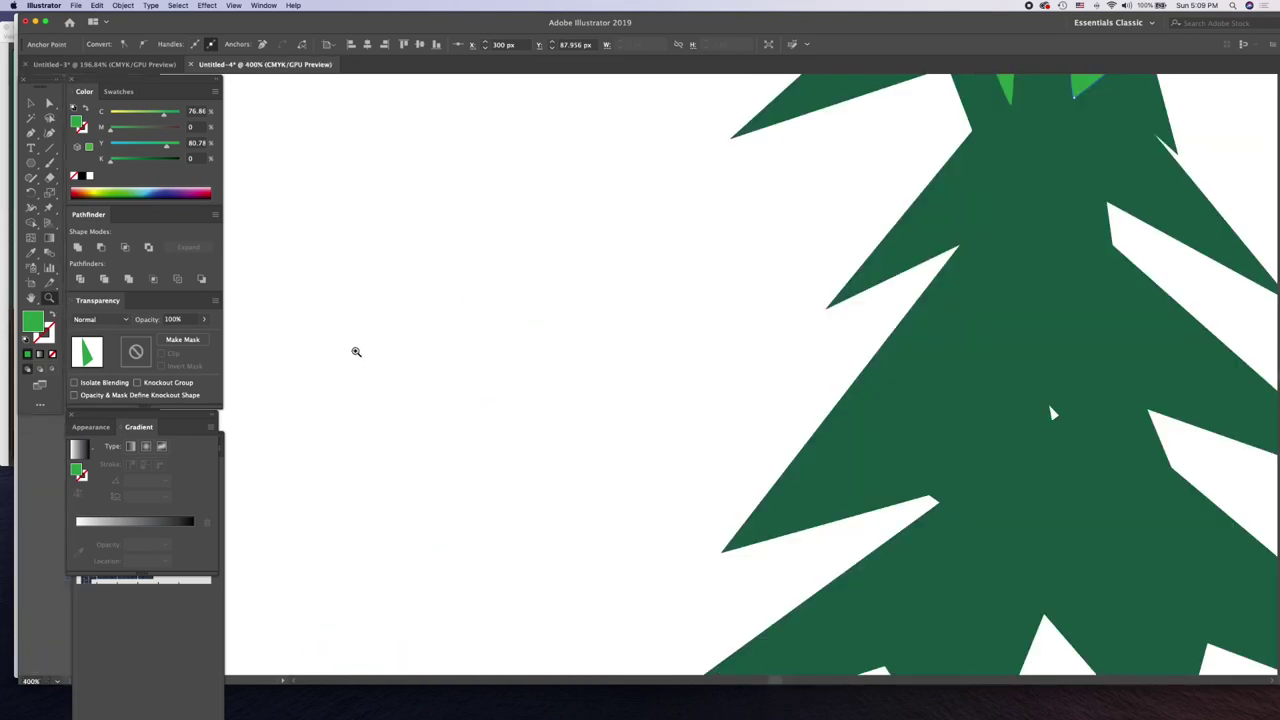
{"action": "left_click", "coordinate": [1007, 340]}
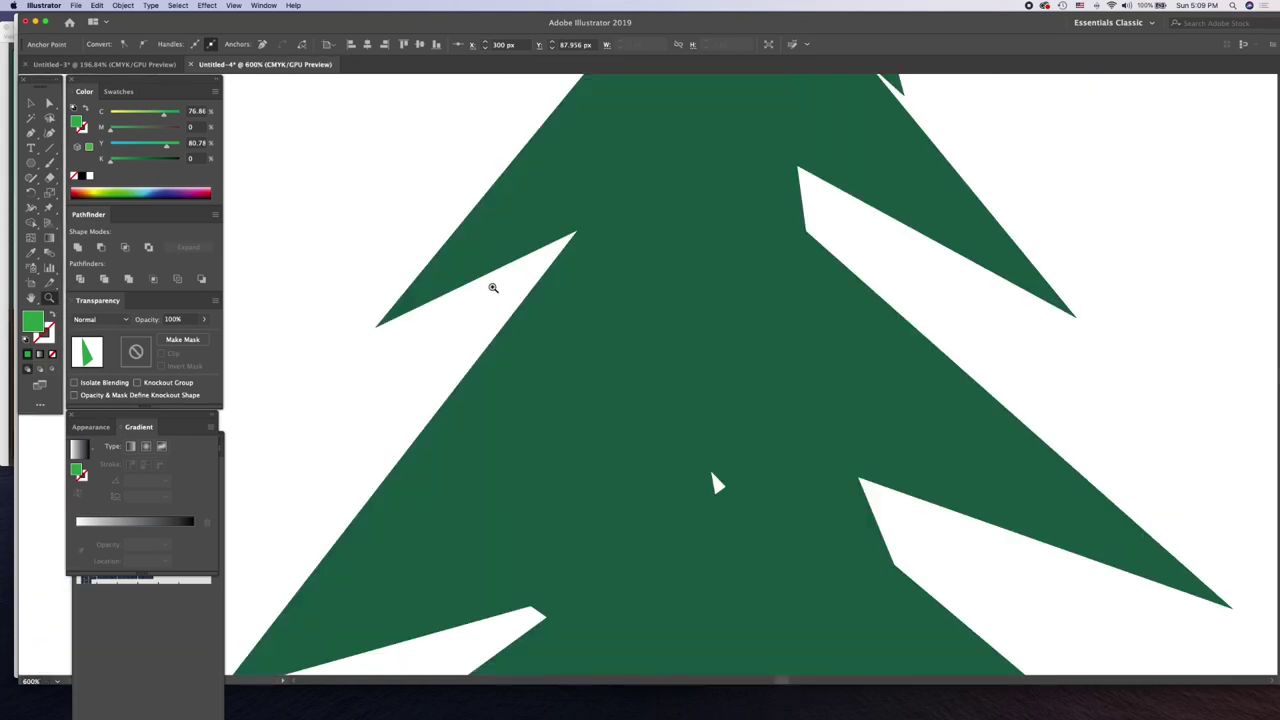
{"action": "key", "text": "super+0"}
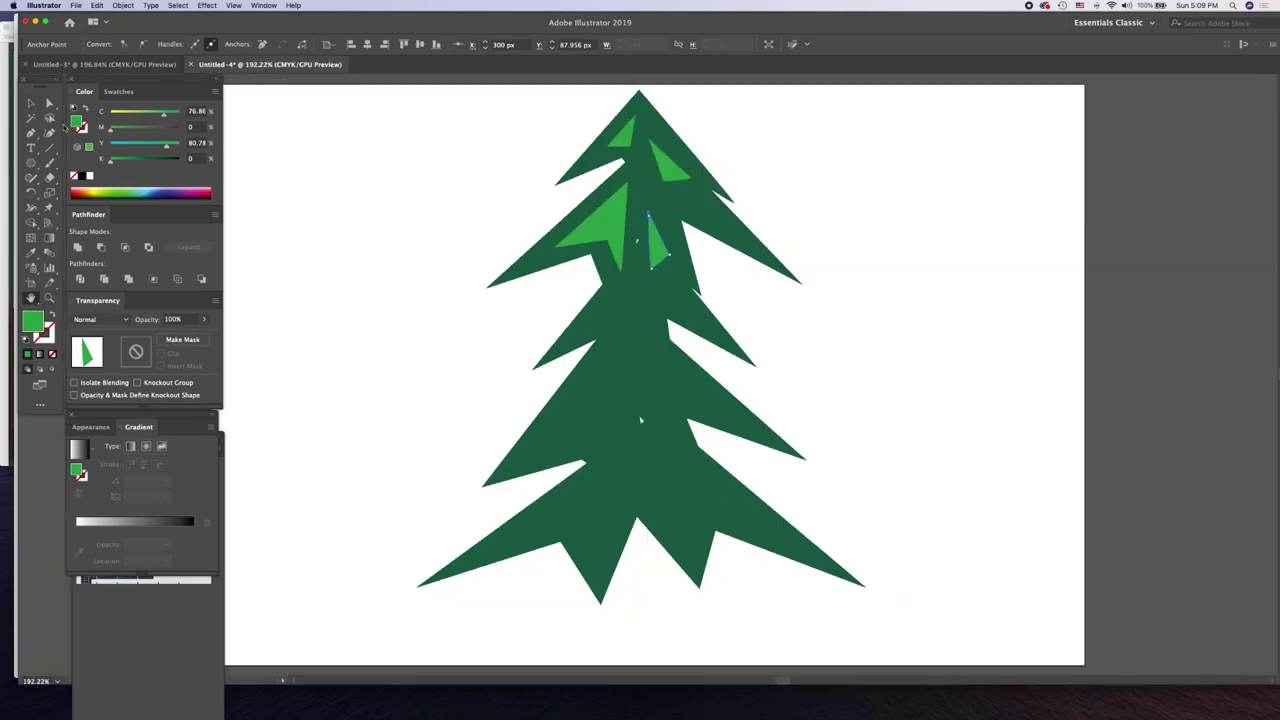
{"action": "left_click", "coordinate": [31, 133]}
- Draw highlight triangles on the middle-left and middle-right boughs
{"action": "left_click", "coordinate": [636, 284]}
{"action": "left_click", "coordinate": [573, 340]}
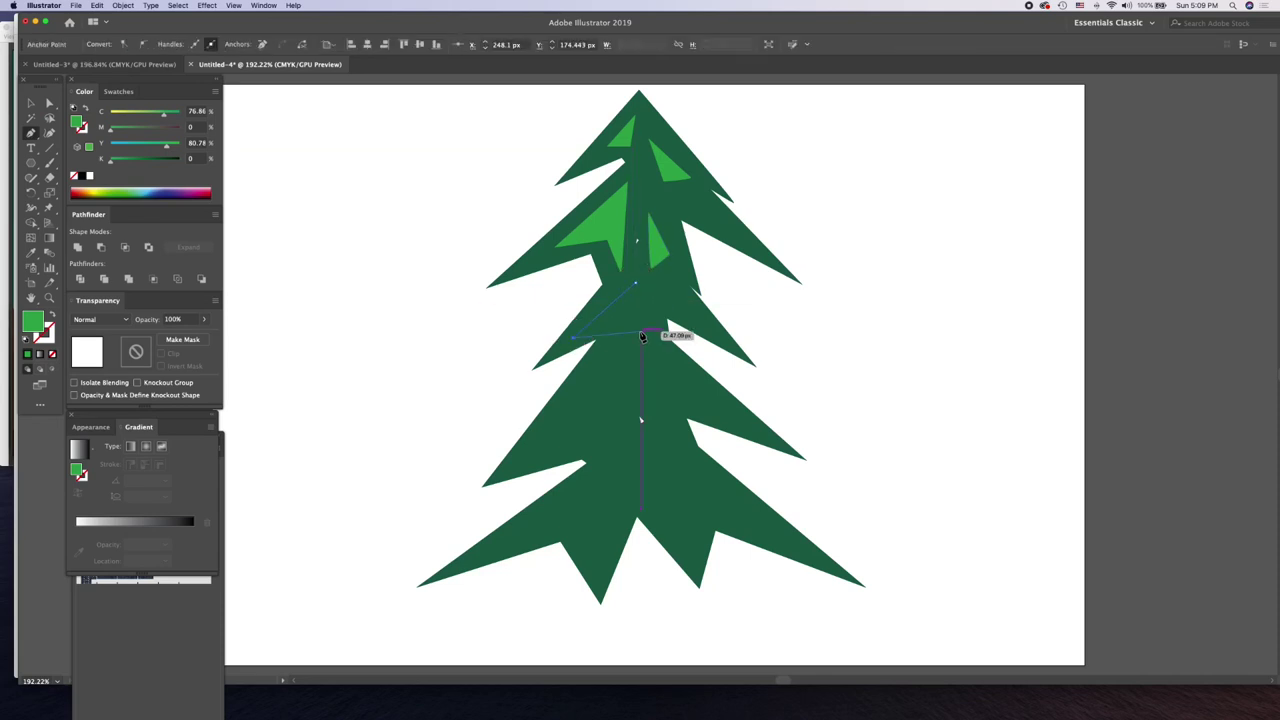
{"action": "left_click", "coordinate": [636, 324]}
{"action": "left_click", "coordinate": [620, 321]}
{"action": "left_click", "coordinate": [631, 354]}
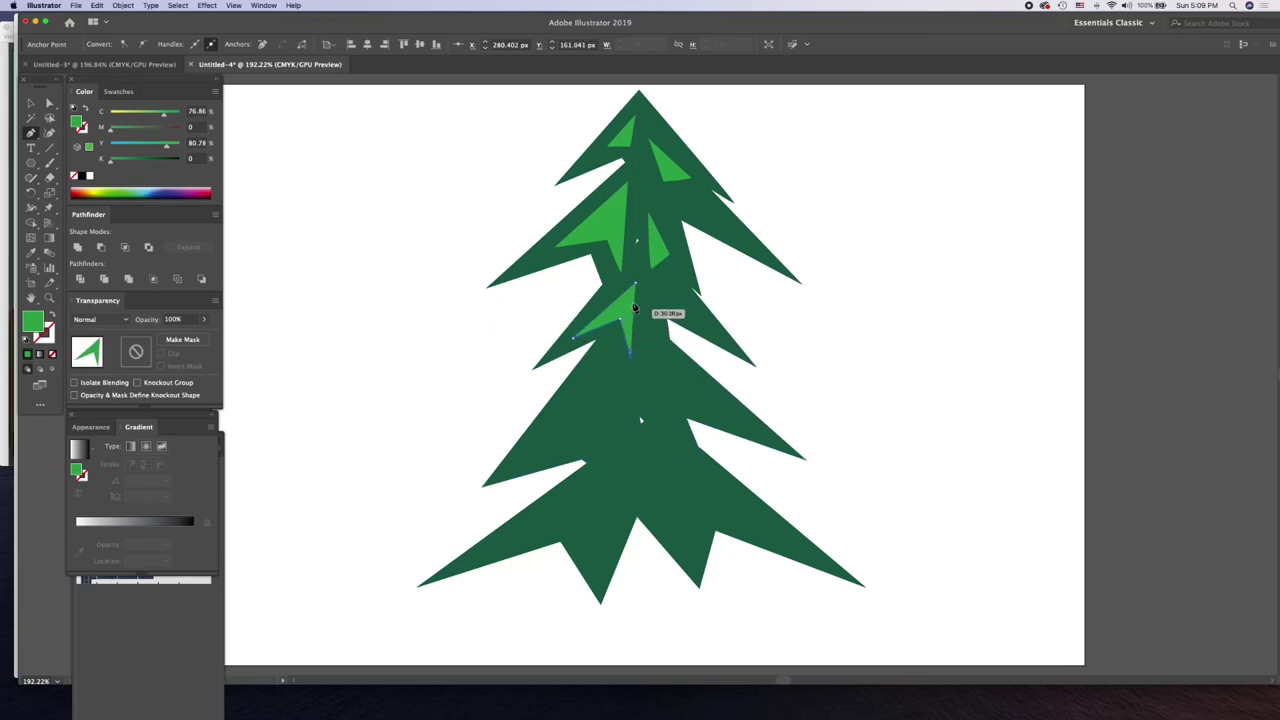
{"action": "left_click", "coordinate": [650, 343]}
{"action": "left_click", "coordinate": [679, 391]}
{"action": "left_click", "coordinate": [652, 410]}
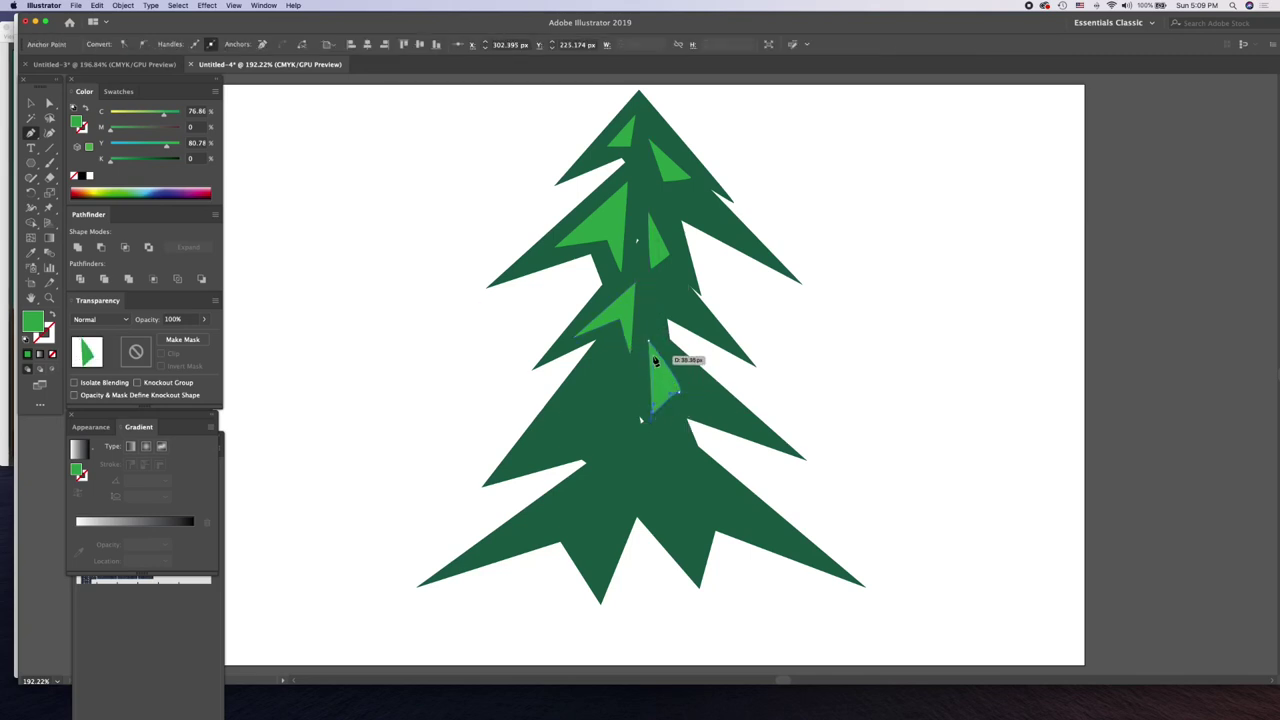
{"action": "left_click", "coordinate": [650, 343]}
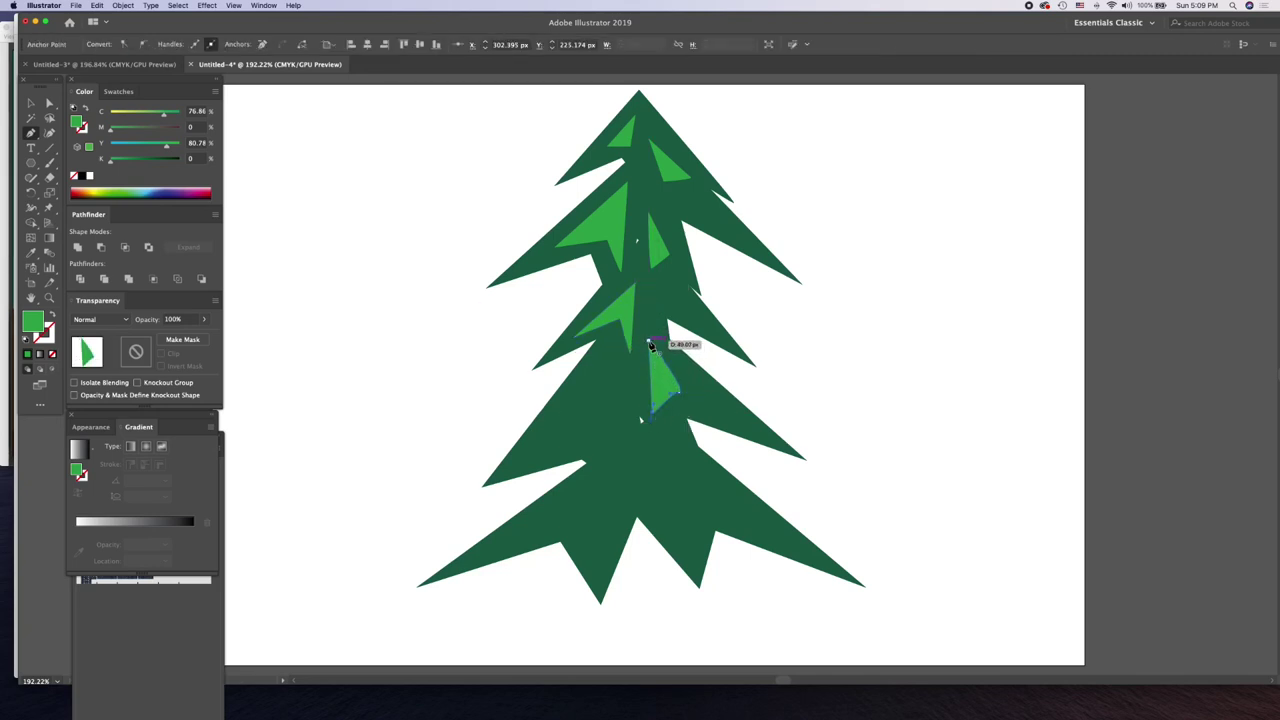
- Add three more highlight triangles across the lower-left boughs
{"action": "left_click", "coordinate": [603, 378]}
{"action": "left_click", "coordinate": [537, 440]}
{"action": "left_click", "coordinate": [577, 432]}
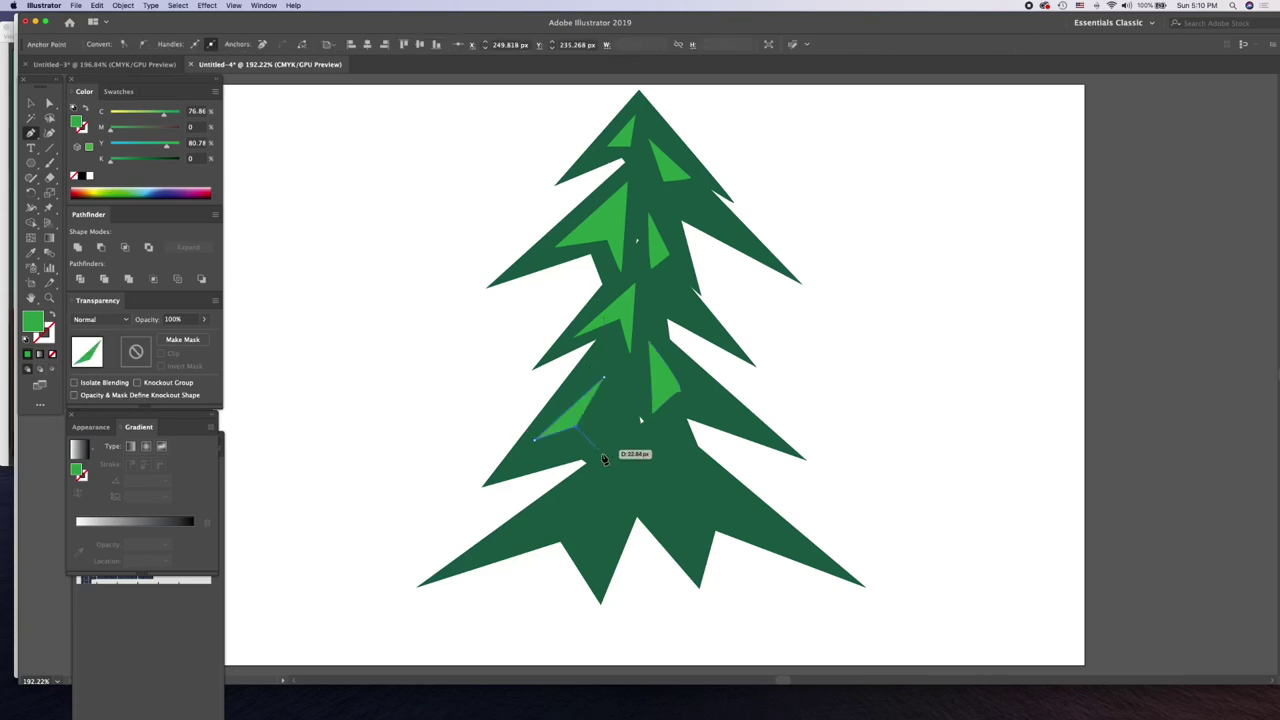
{"action": "left_click", "coordinate": [604, 457]}
{"action": "left_click", "coordinate": [603, 378]}
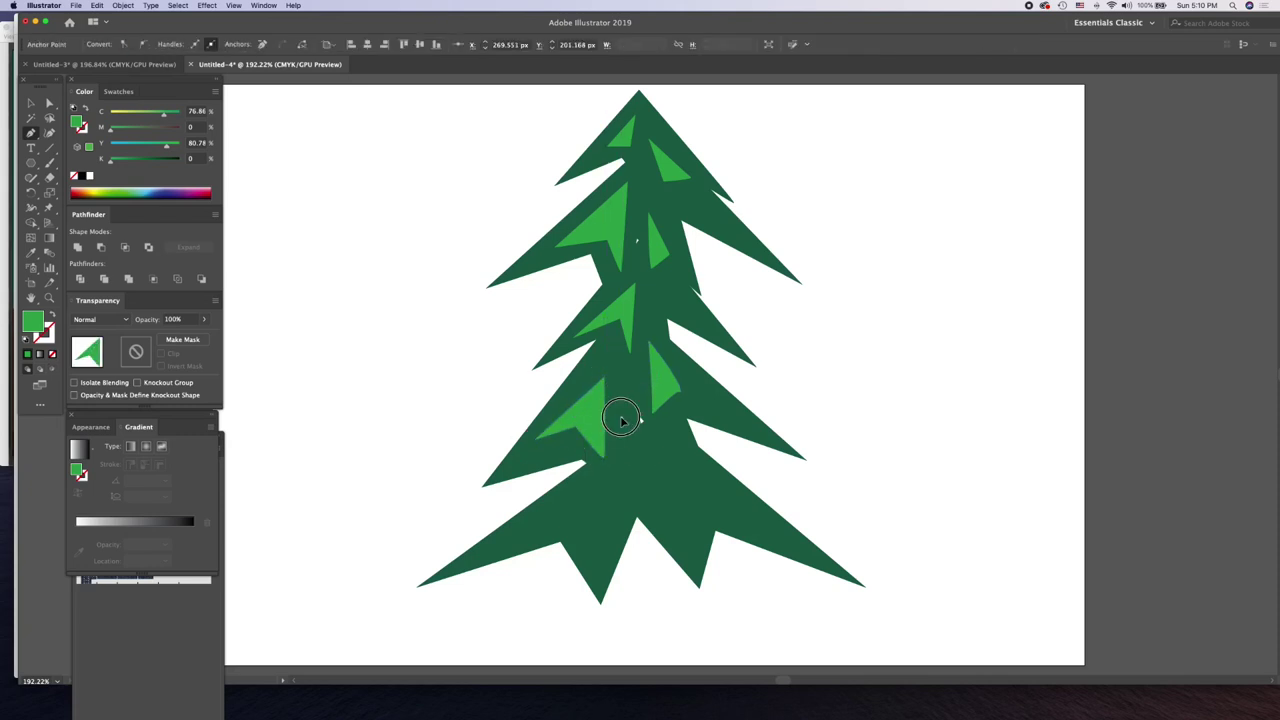
{"action": "left_click_drag", "start_coordinate": [621, 419], "coordinate": [640, 490]}
{"action": "left_click", "coordinate": [604, 513]}
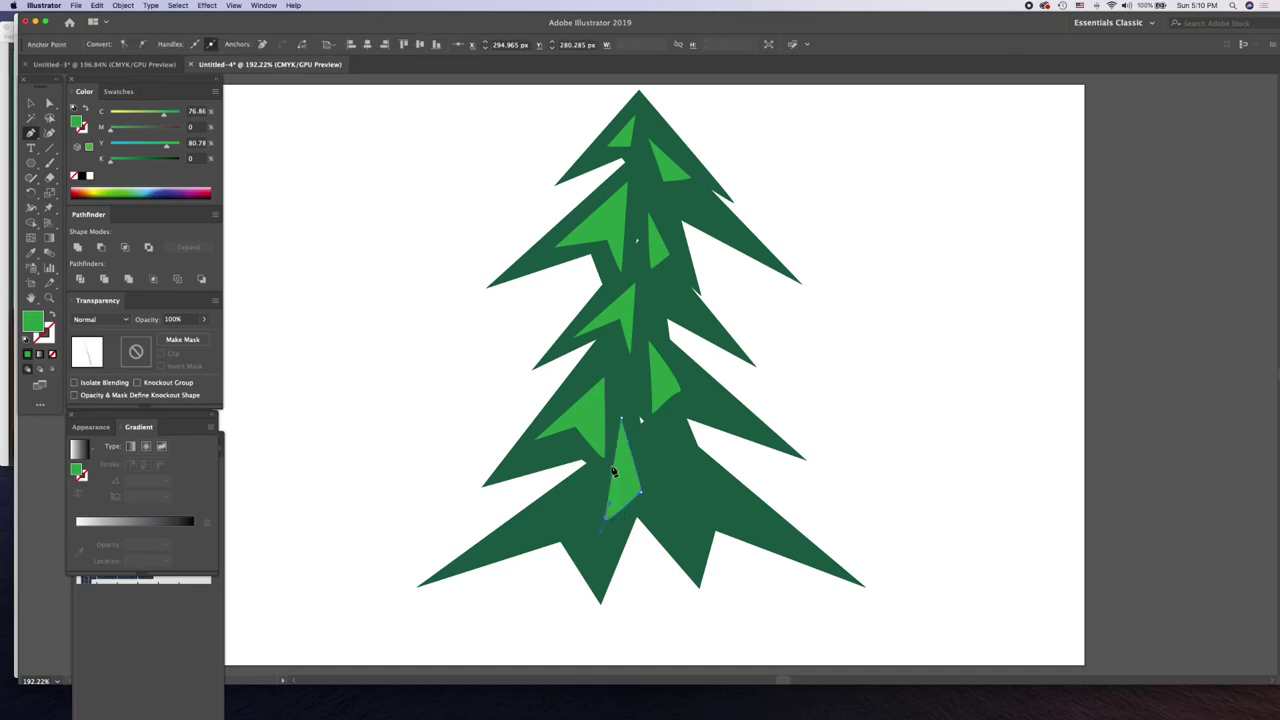
{"action": "left_click", "coordinate": [621, 419]}
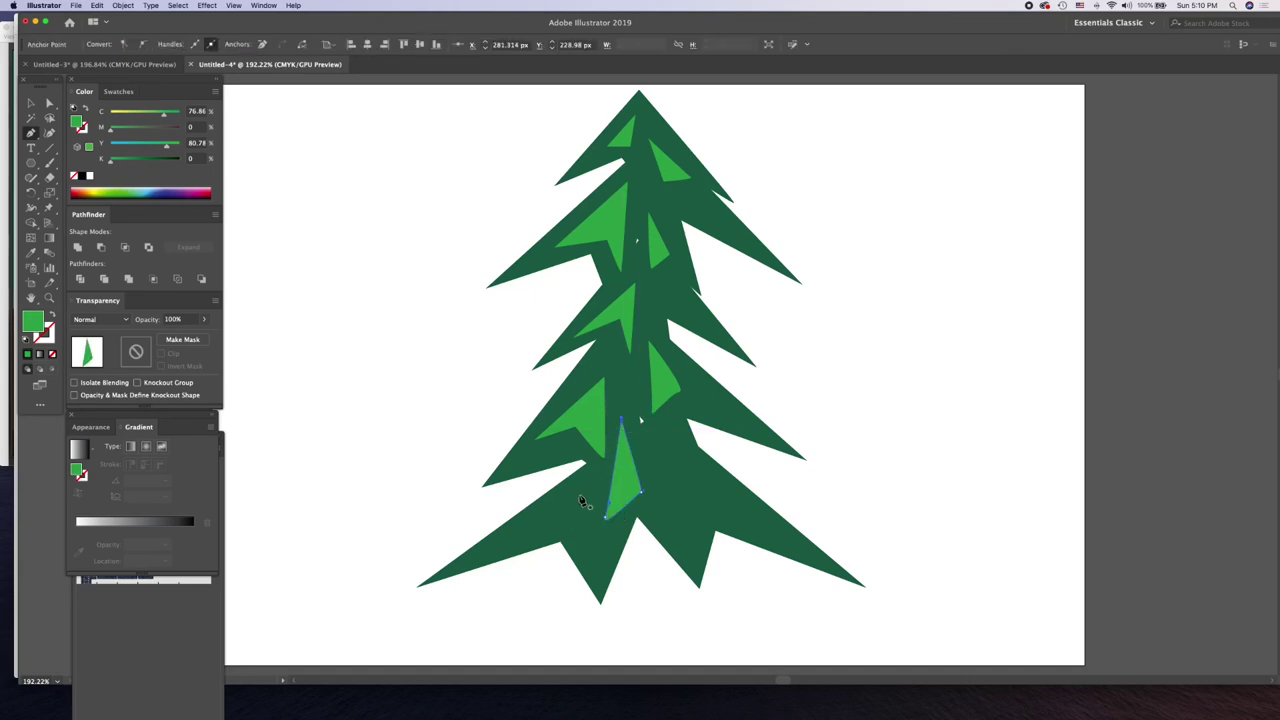
{"action": "left_click", "coordinate": [578, 495]}
{"action": "left_click_drag", "start_coordinate": [526, 530], "coordinate": [573, 527]}
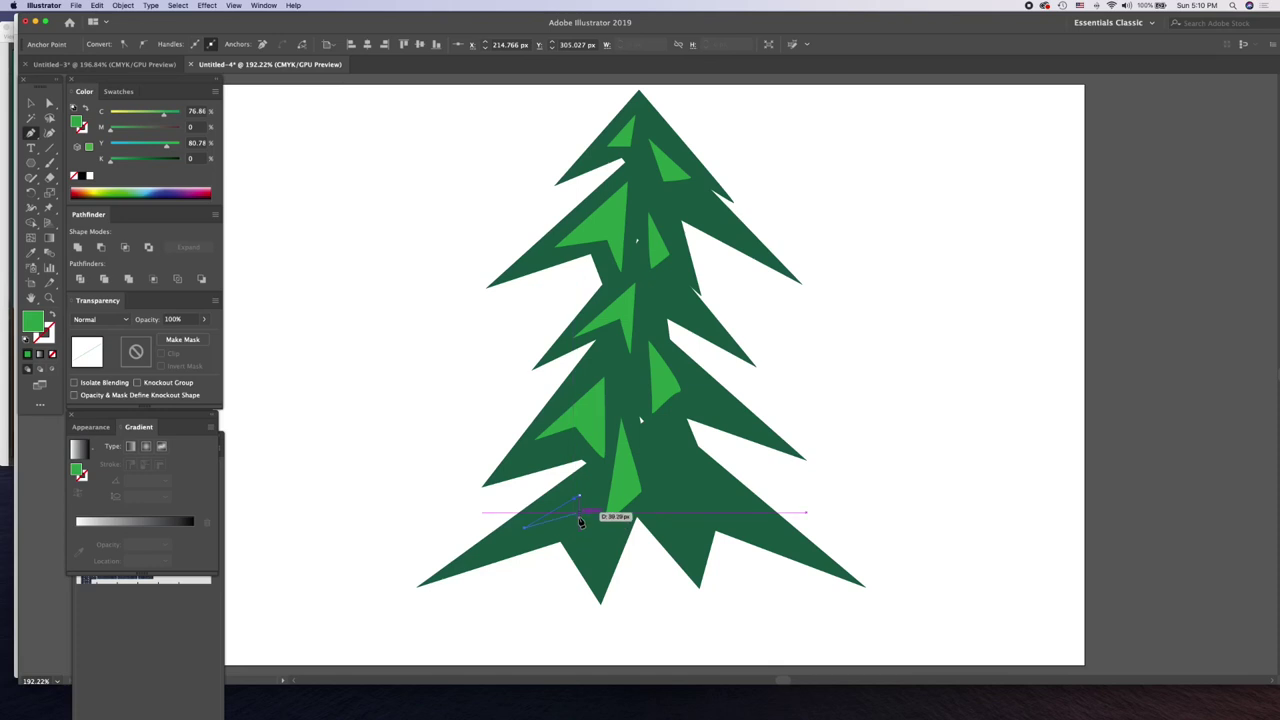
{"action": "left_click", "coordinate": [580, 524]}
{"action": "left_click", "coordinate": [580, 496]}
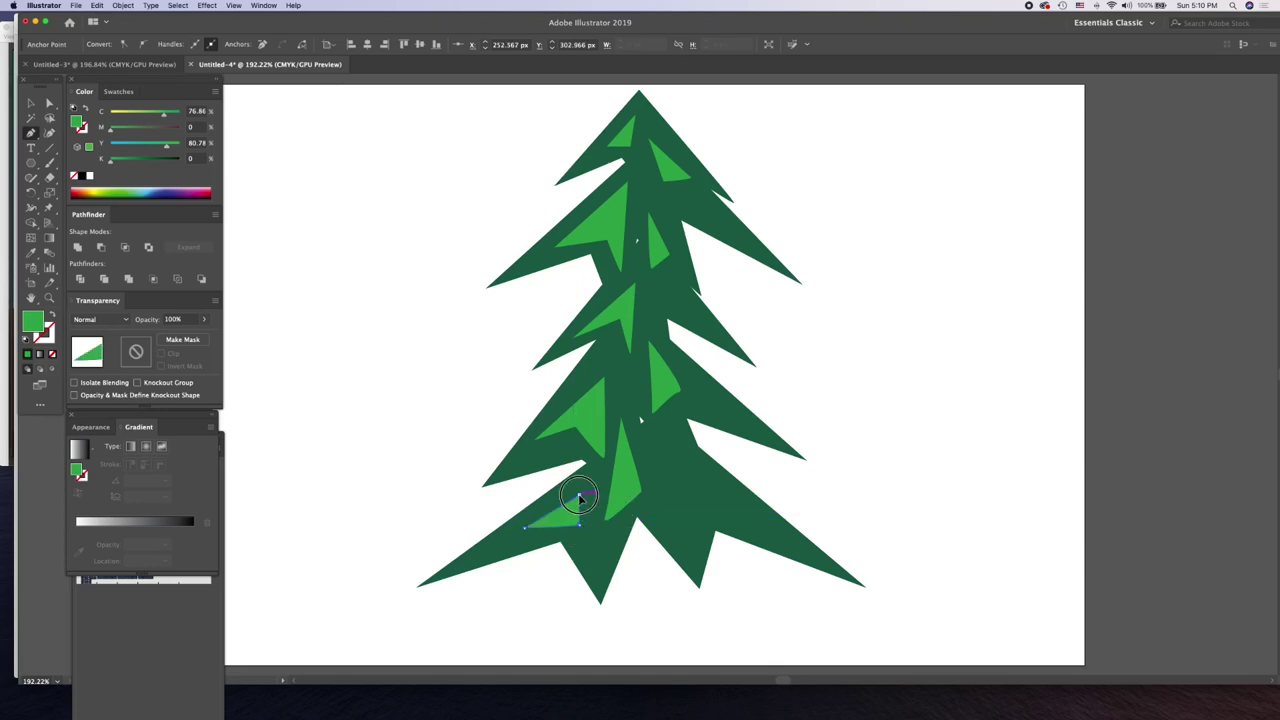
- Draw a highlight on the lower-right bough, then zoom out to 100%
{"action": "left_click", "coordinate": [670, 490]}
{"action": "left_click", "coordinate": [725, 512]}
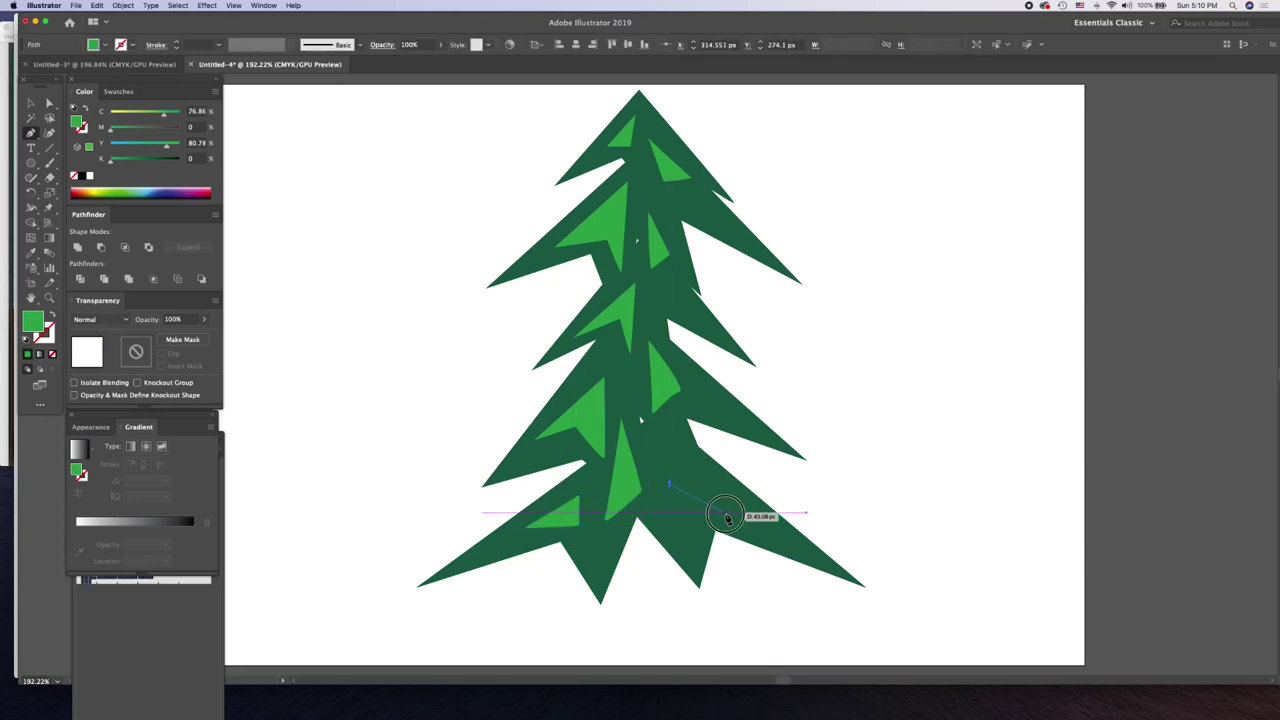
{"action": "left_click", "coordinate": [681, 460]}
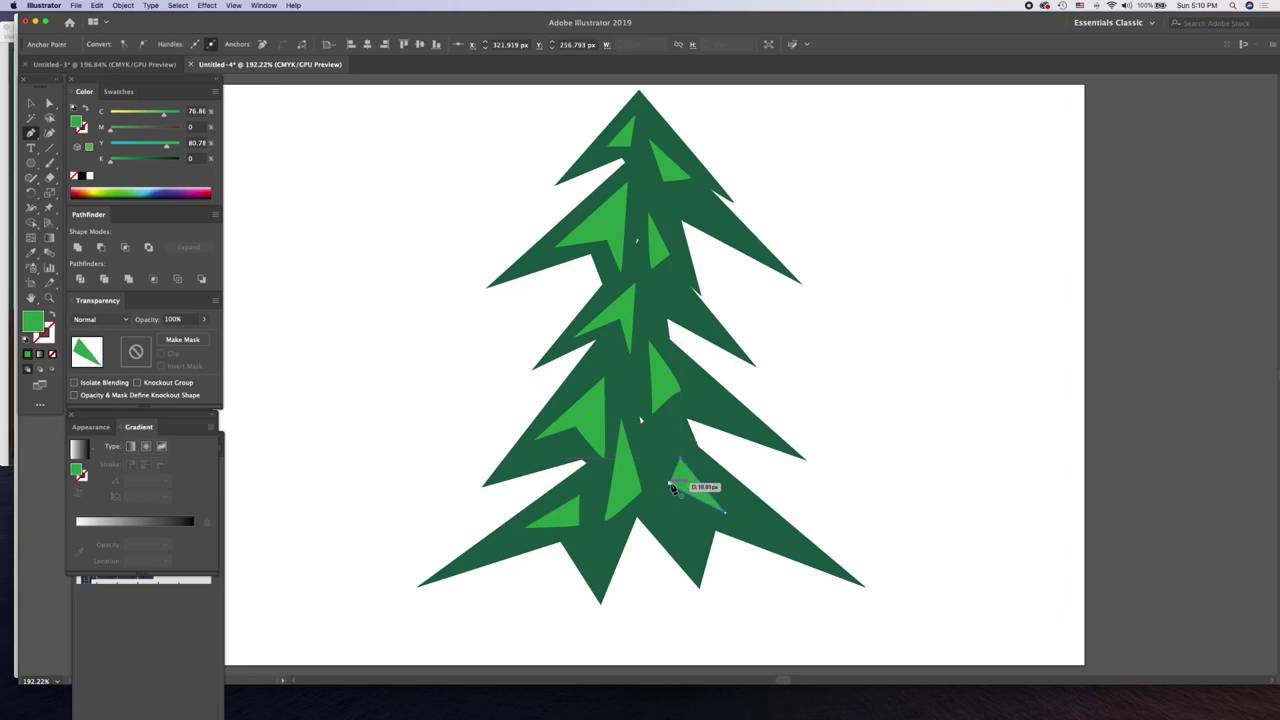
{"action": "left_click", "coordinate": [665, 443]}
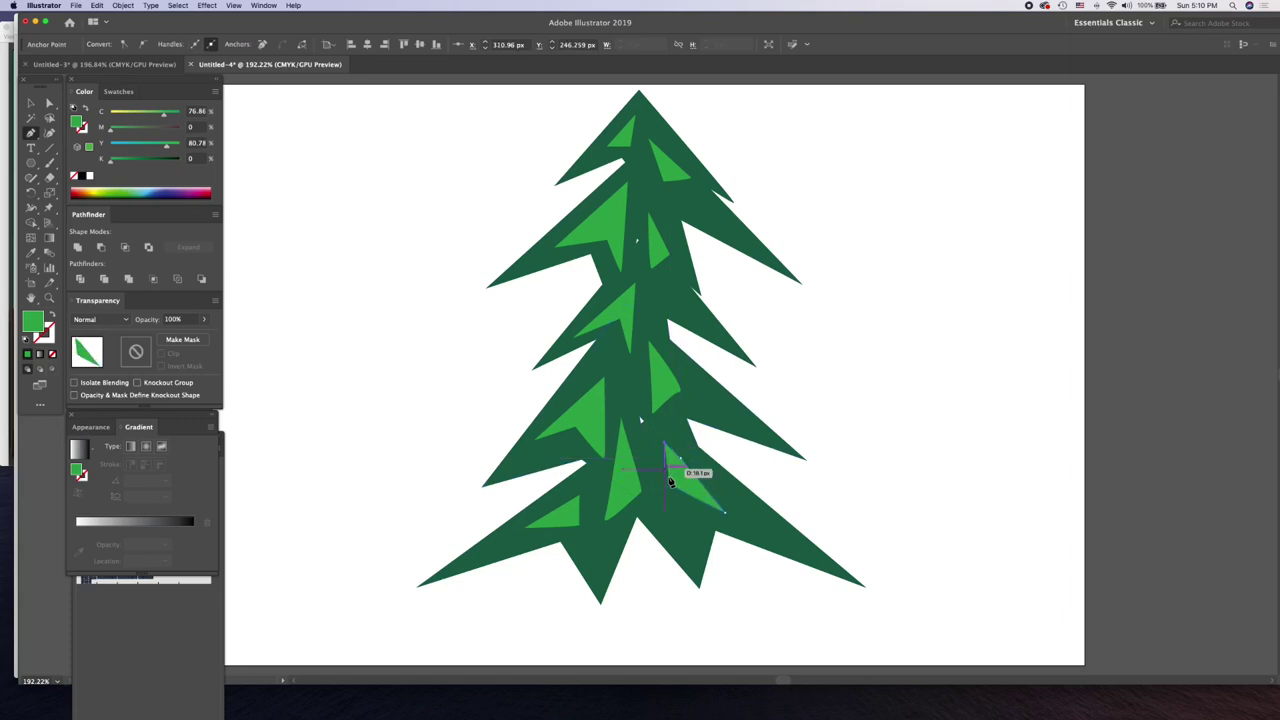
{"action": "left_click", "coordinate": [670, 484]}
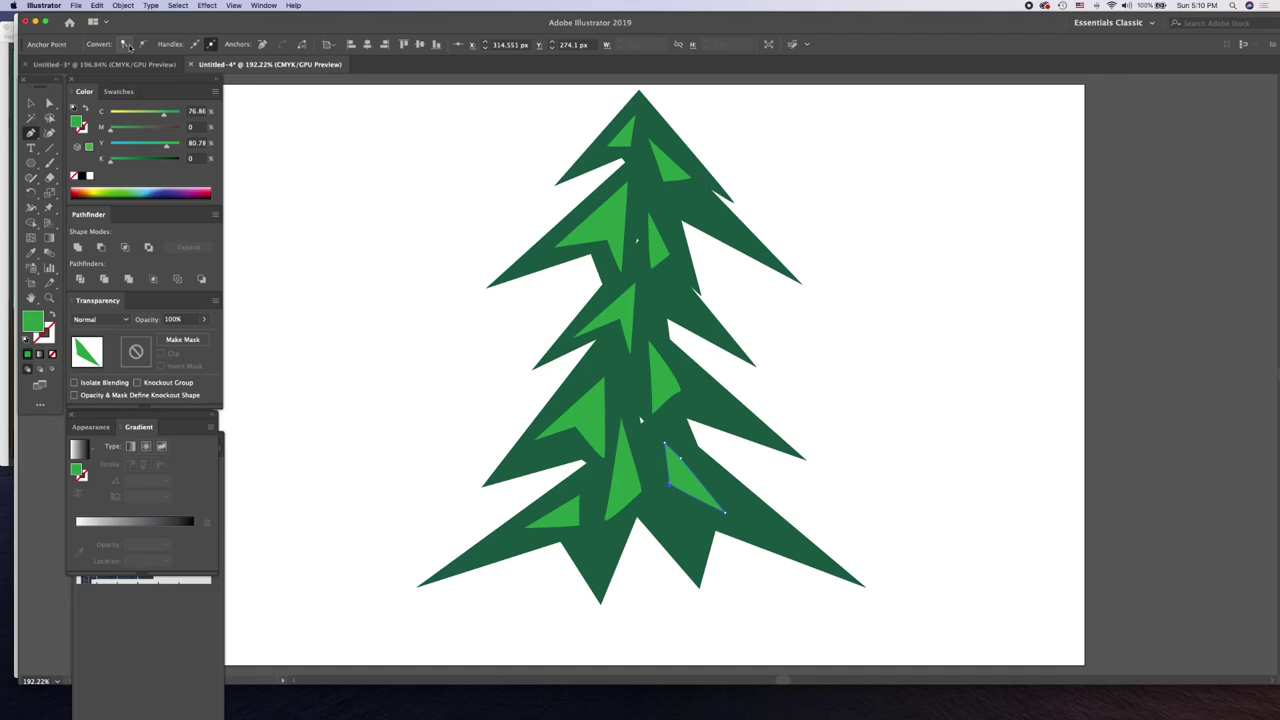
{"action": "key", "text": "ctrl+minus"}
{"action": "key", "text": "ctrl+minus"}
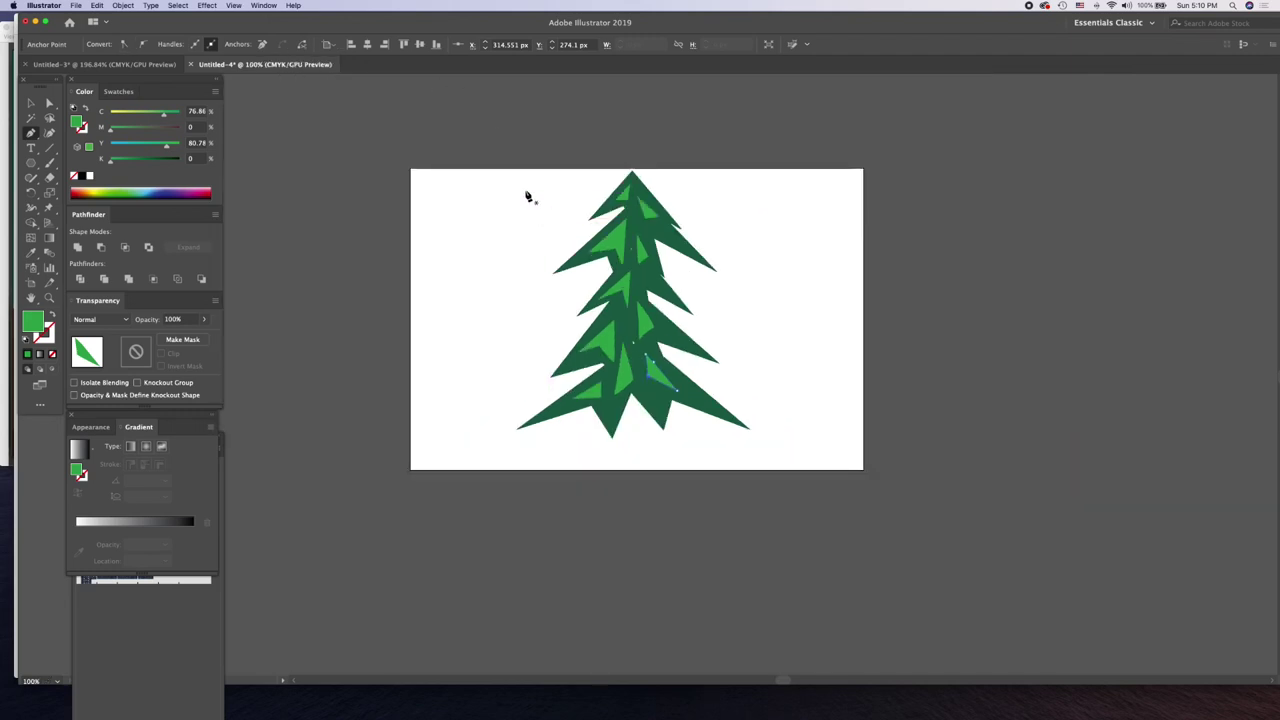
{"action": "key", "text": "a"}
{"action": "key", "text": "ctrl+a"}
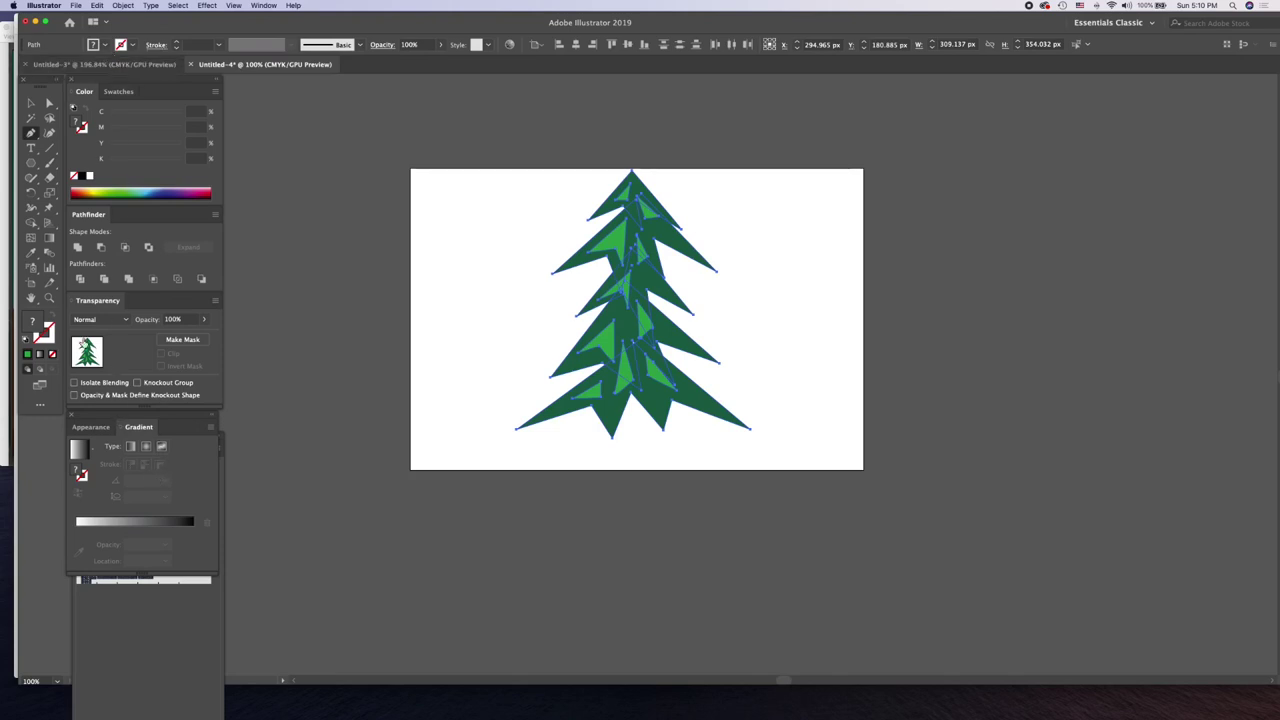
{"action": "left_click", "coordinate": [77, 247]}
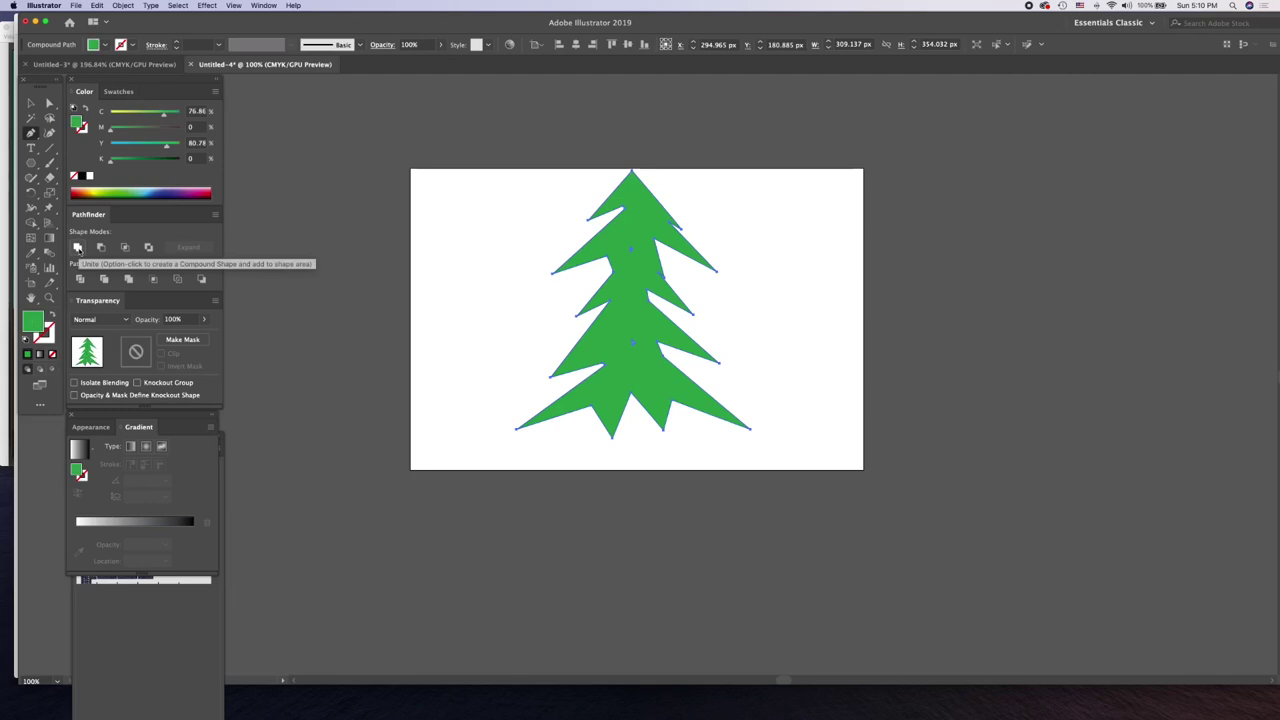
{"action": "key", "text": "super+z"}
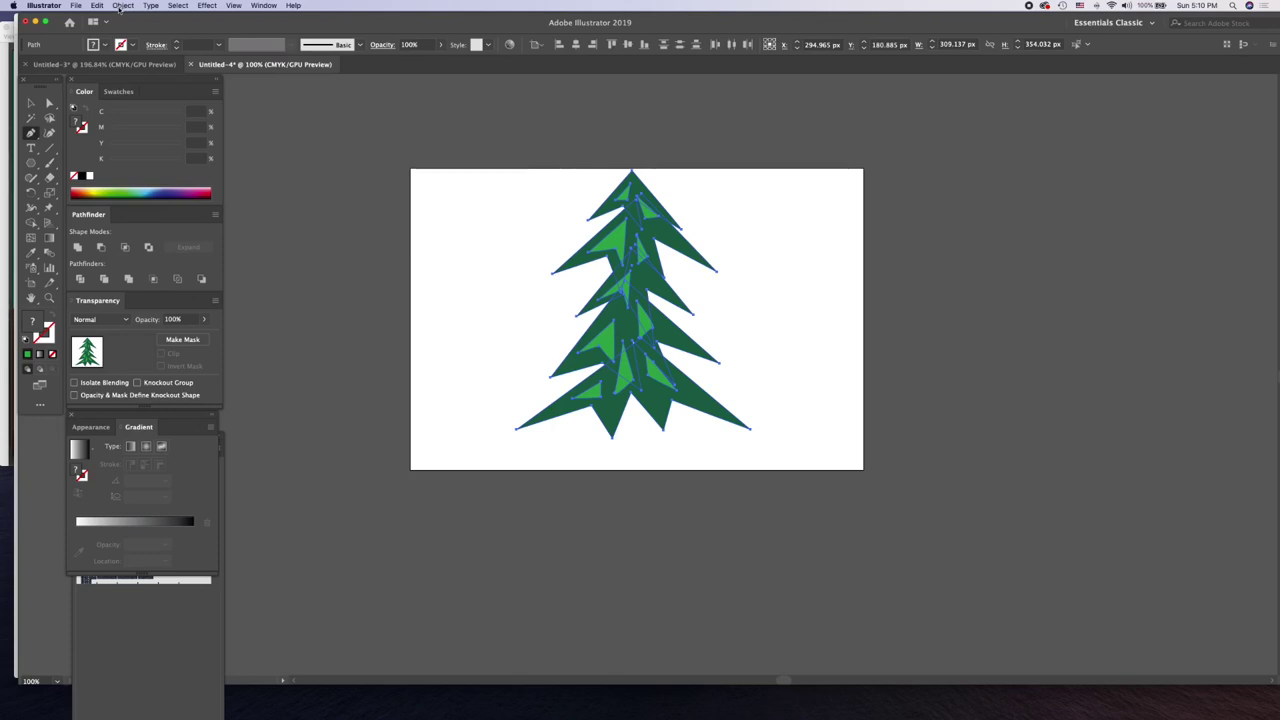
- Group all the tree's dark and light green shapes with Object > Group
{"action": "left_click", "coordinate": [123, 7]}
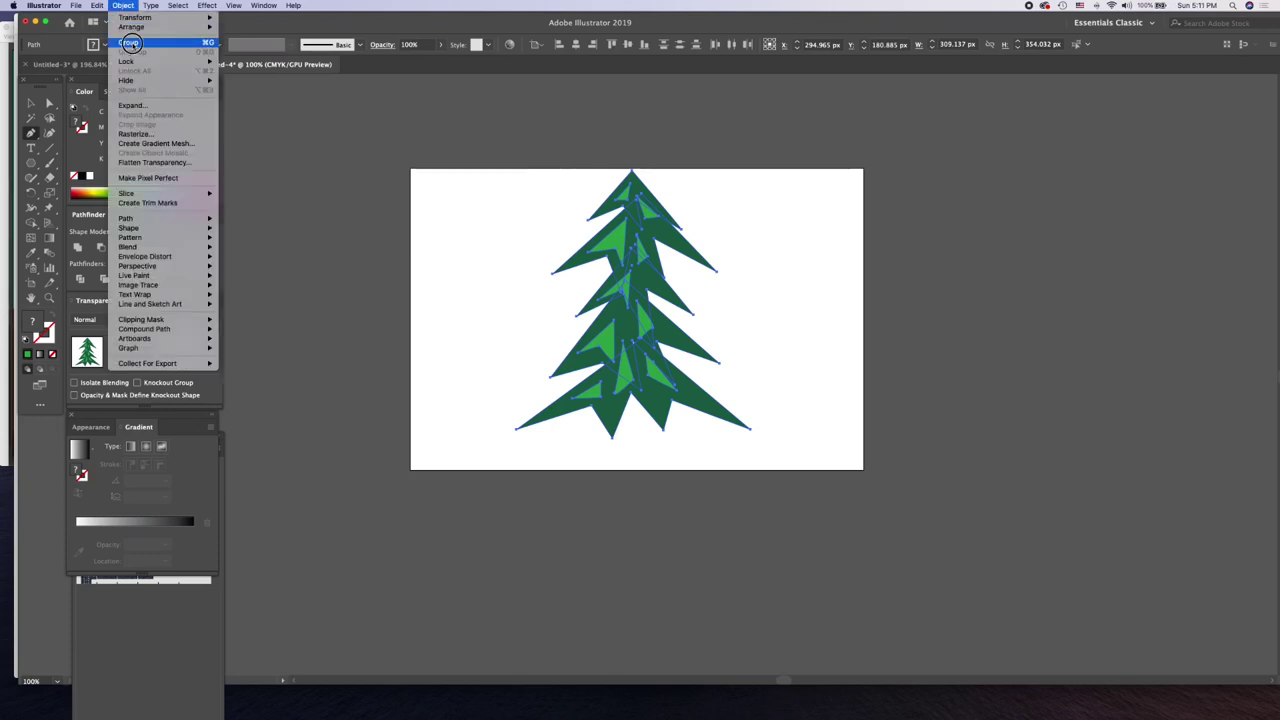
{"action": "left_click", "coordinate": [130, 43]}
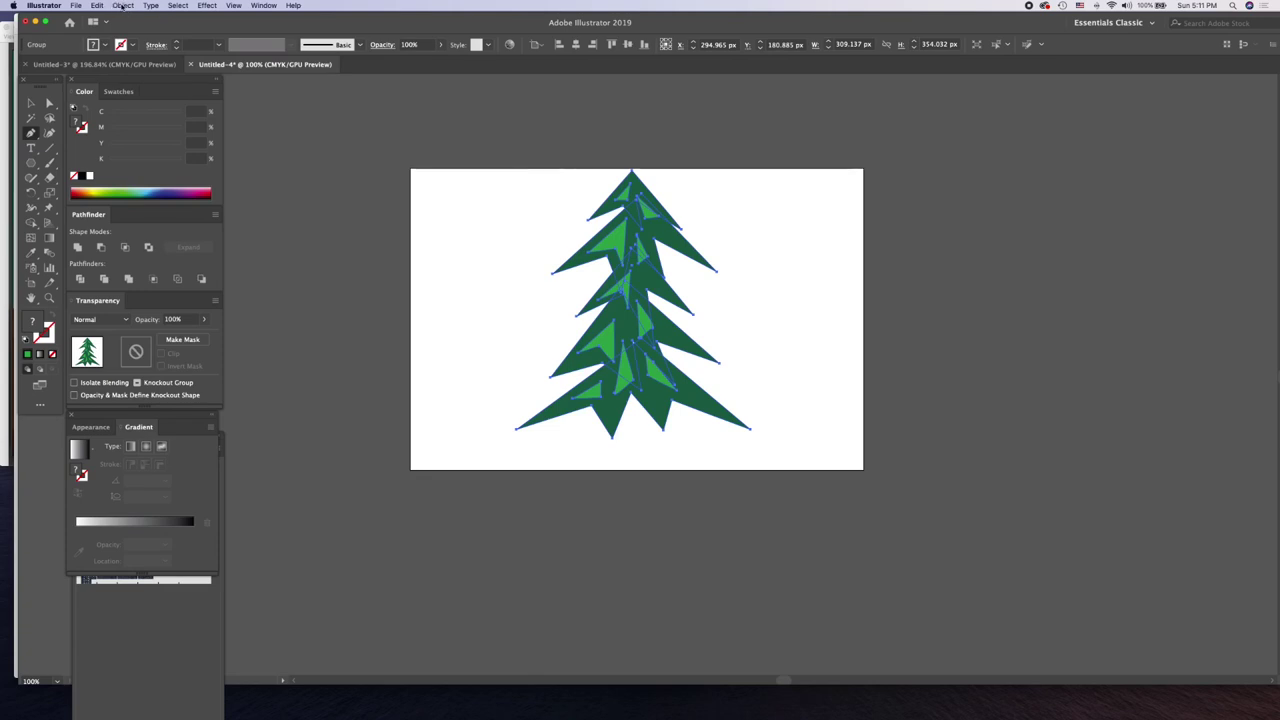
{"action": "left_click", "coordinate": [203, 6]}
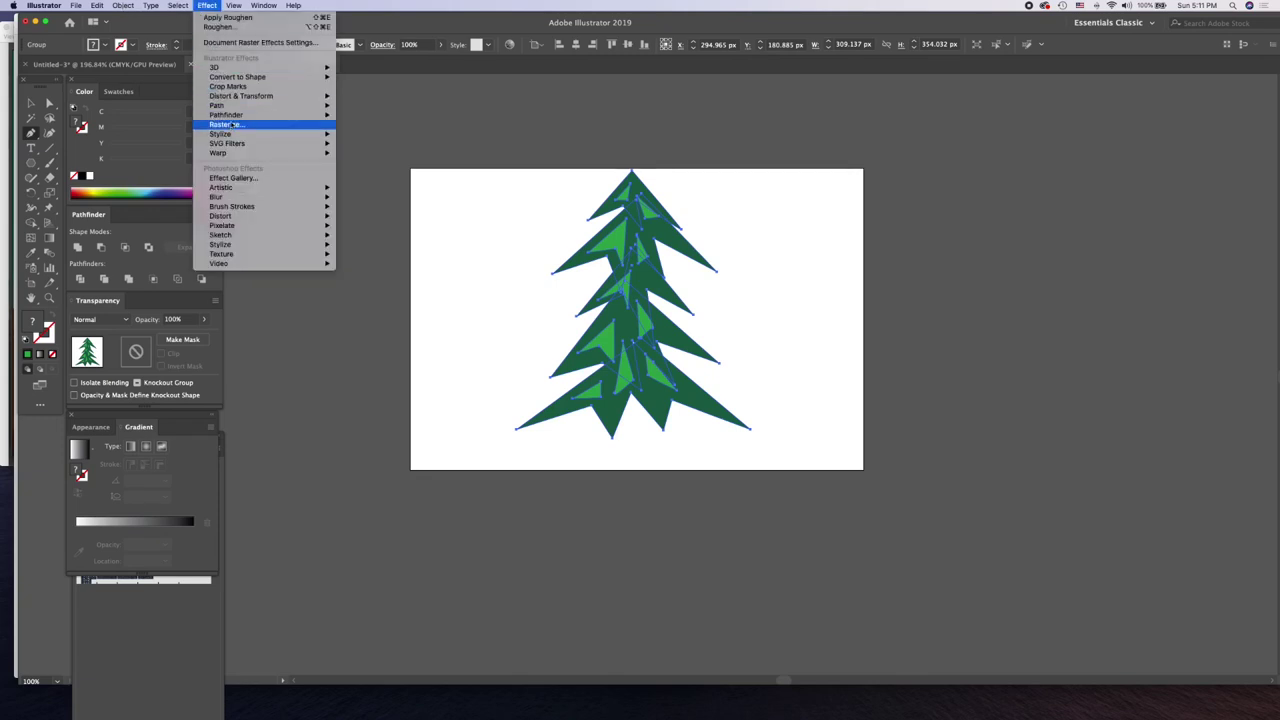
{"action": "mouse_move", "coordinate": [241, 96]}
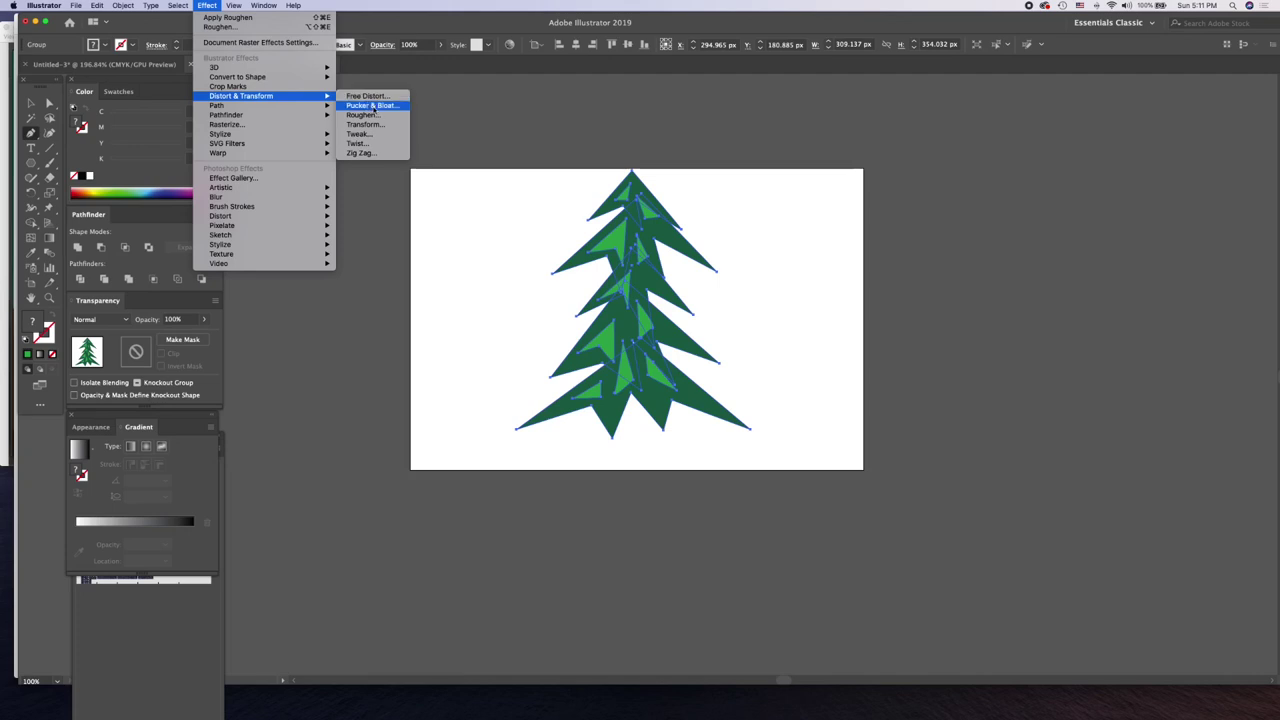
{"action": "left_click", "coordinate": [372, 106]}
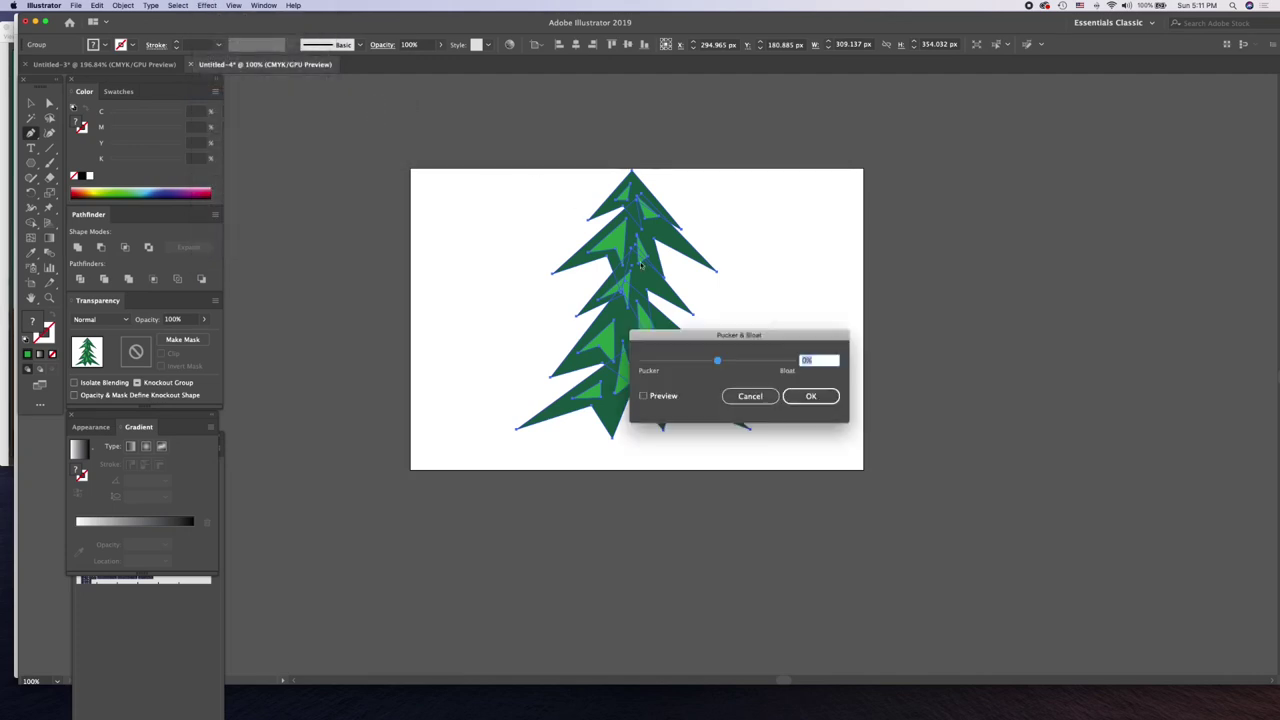
{"action": "left_click_drag", "start_coordinate": [717, 362], "coordinate": [712, 362]}
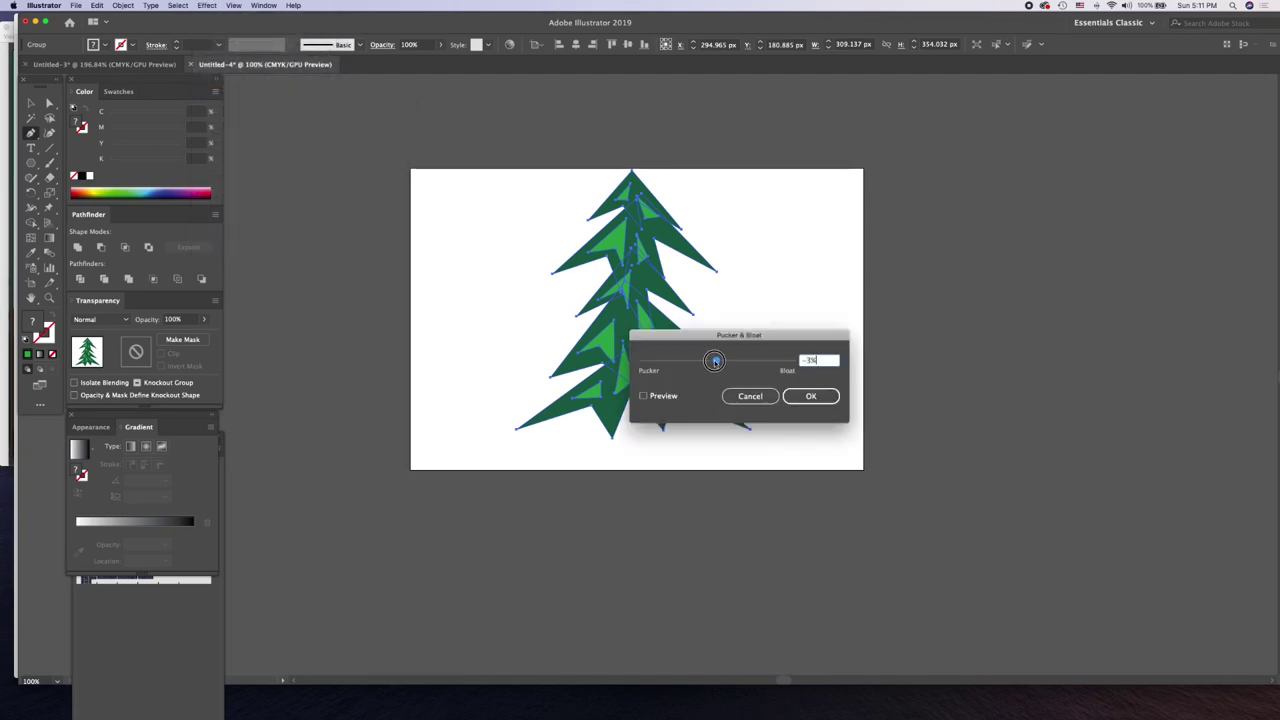
{"action": "left_click", "coordinate": [643, 396]}
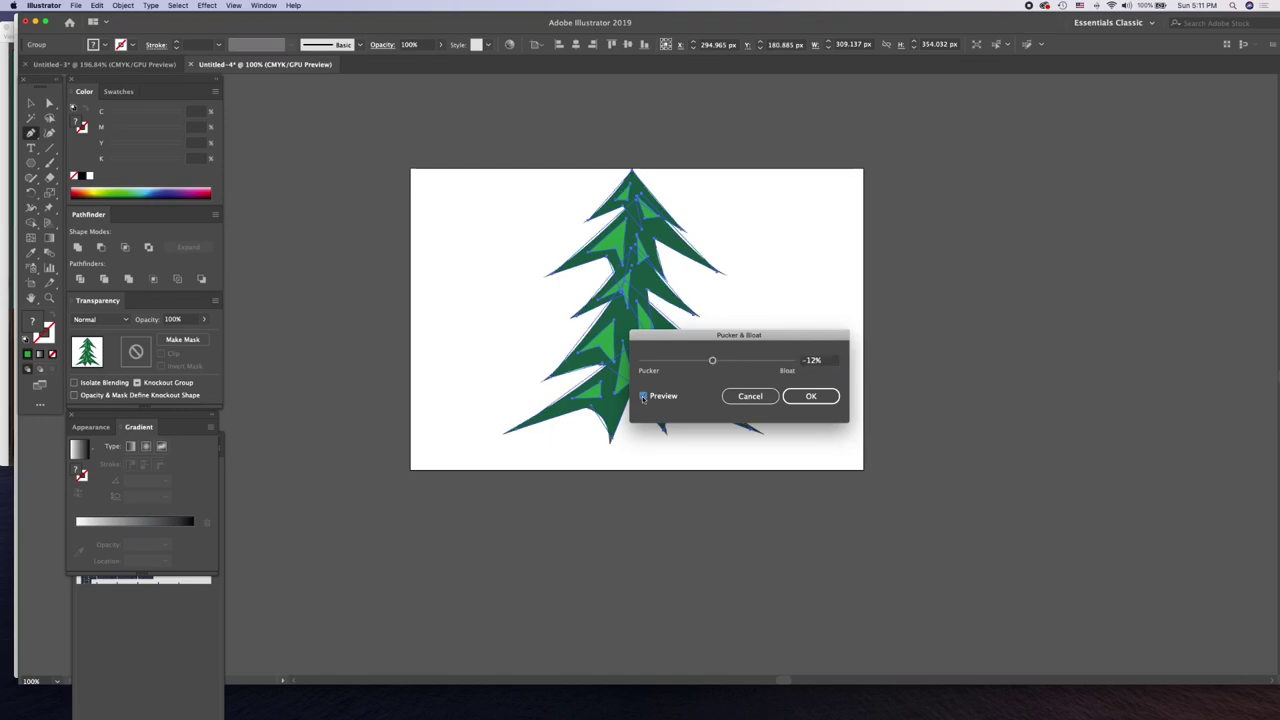
{"action": "left_click_drag", "start_coordinate": [714, 361], "coordinate": [708, 361]}
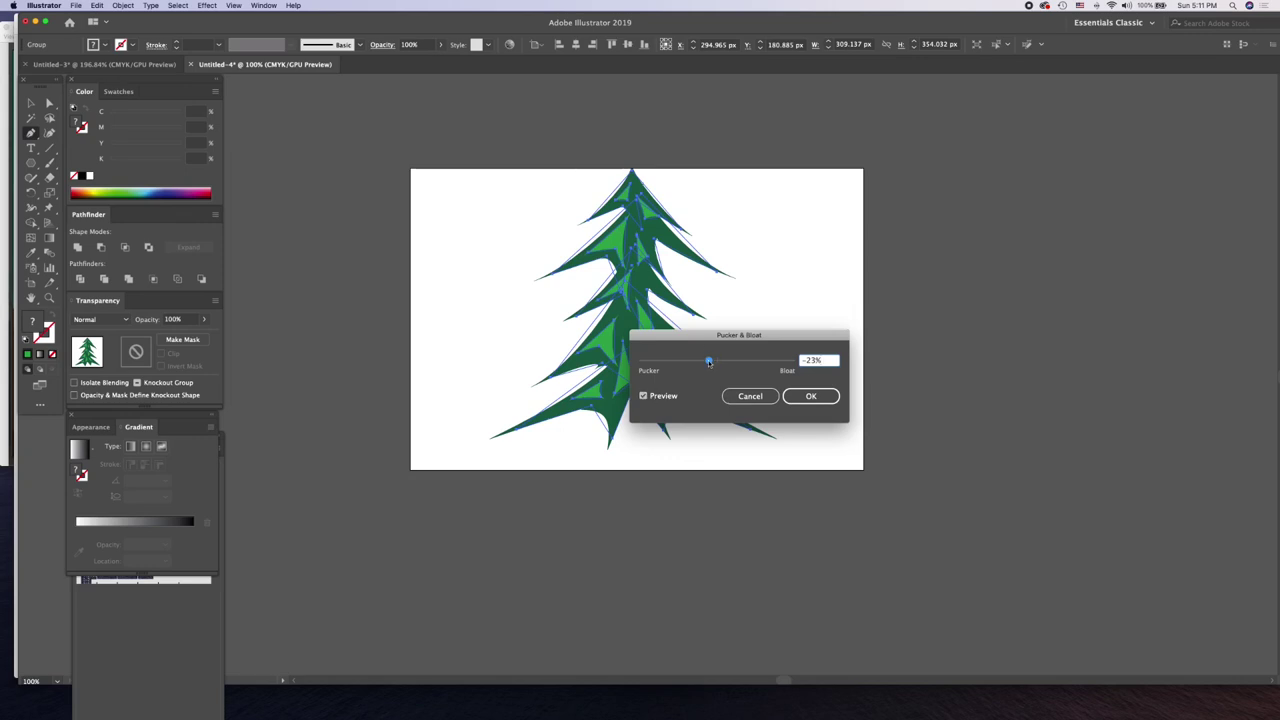
{"action": "left_click_drag", "start_coordinate": [709, 363], "coordinate": [704, 361]}
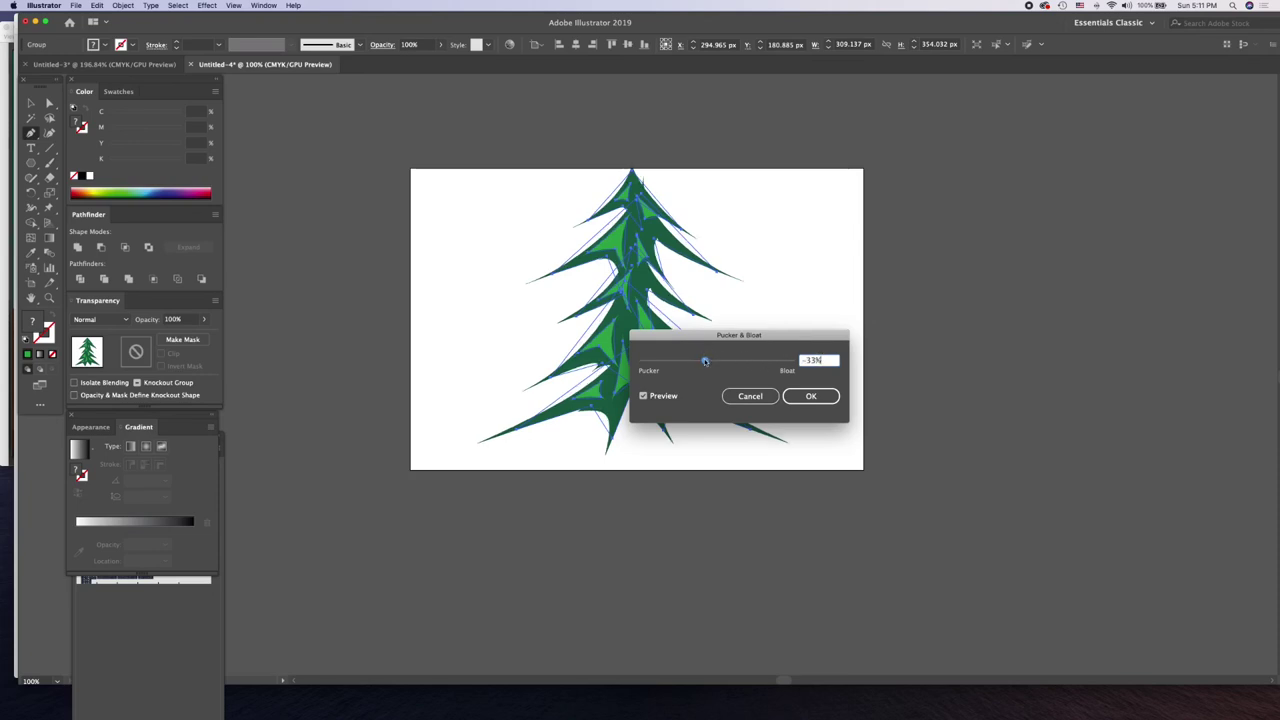
{"action": "left_click_drag", "start_coordinate": [705, 362], "coordinate": [708, 361]}
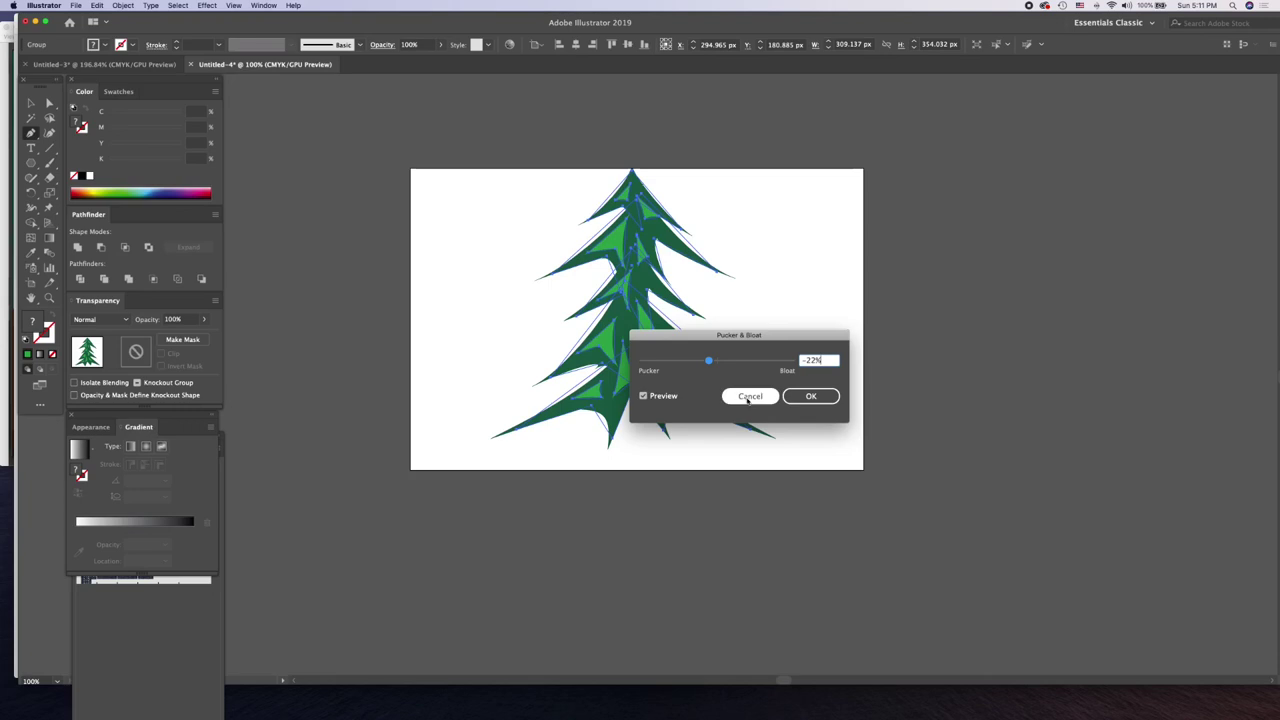
{"action": "left_click", "coordinate": [709, 361]}
{"action": "left_click_drag", "start_coordinate": [709, 361], "coordinate": [707, 361]}
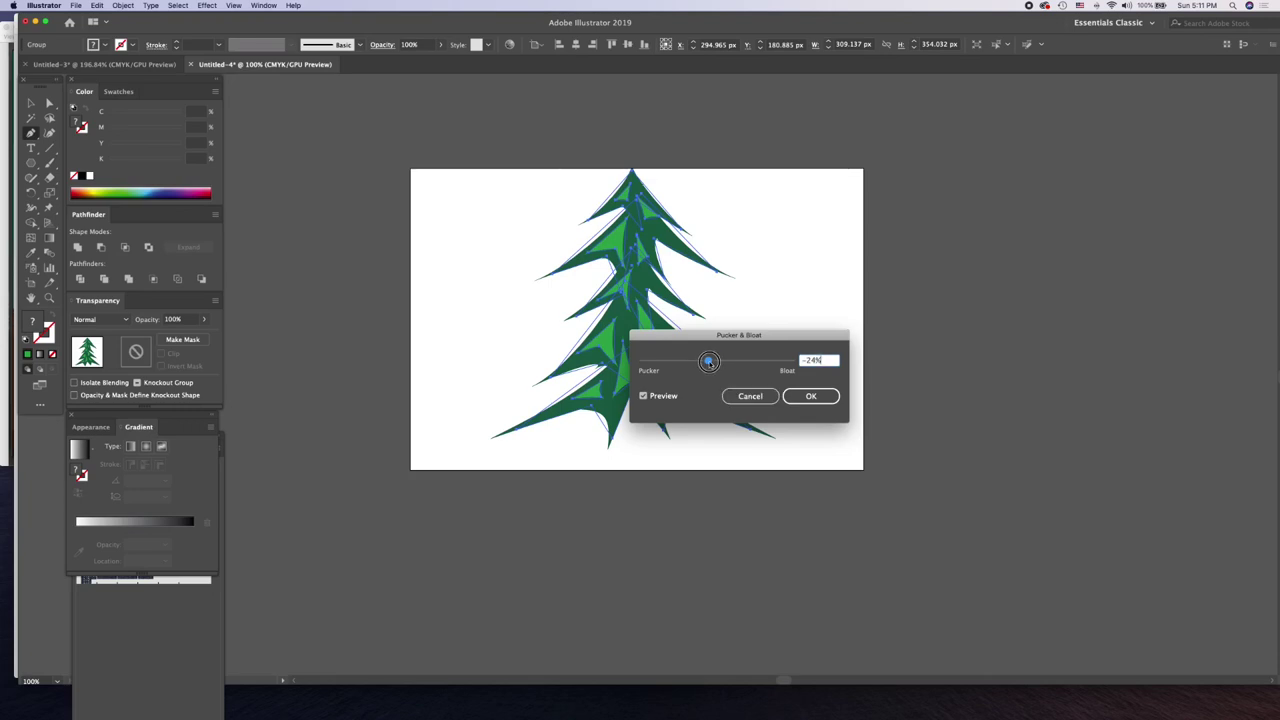
{"action": "left_click", "coordinate": [750, 397]}
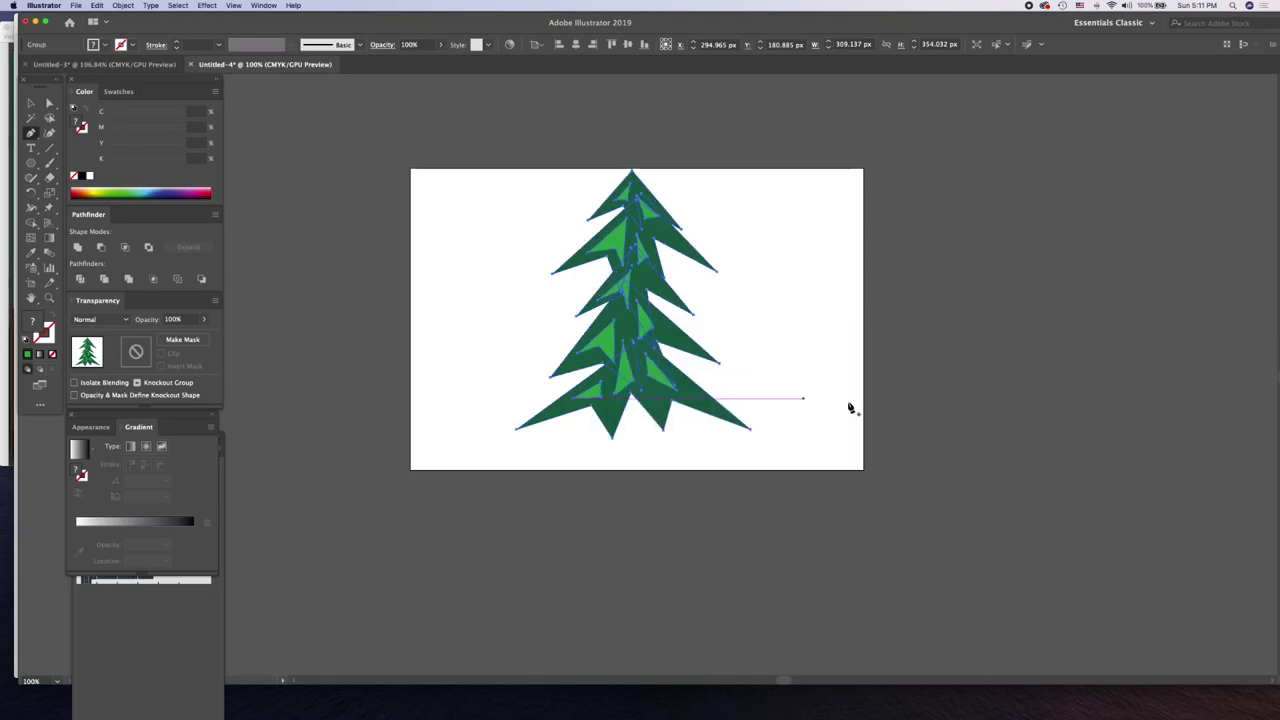
- Apply a -19% Pucker & Bloat effect to the selected tree path
{"action": "left_click", "coordinate": [672, 347]}
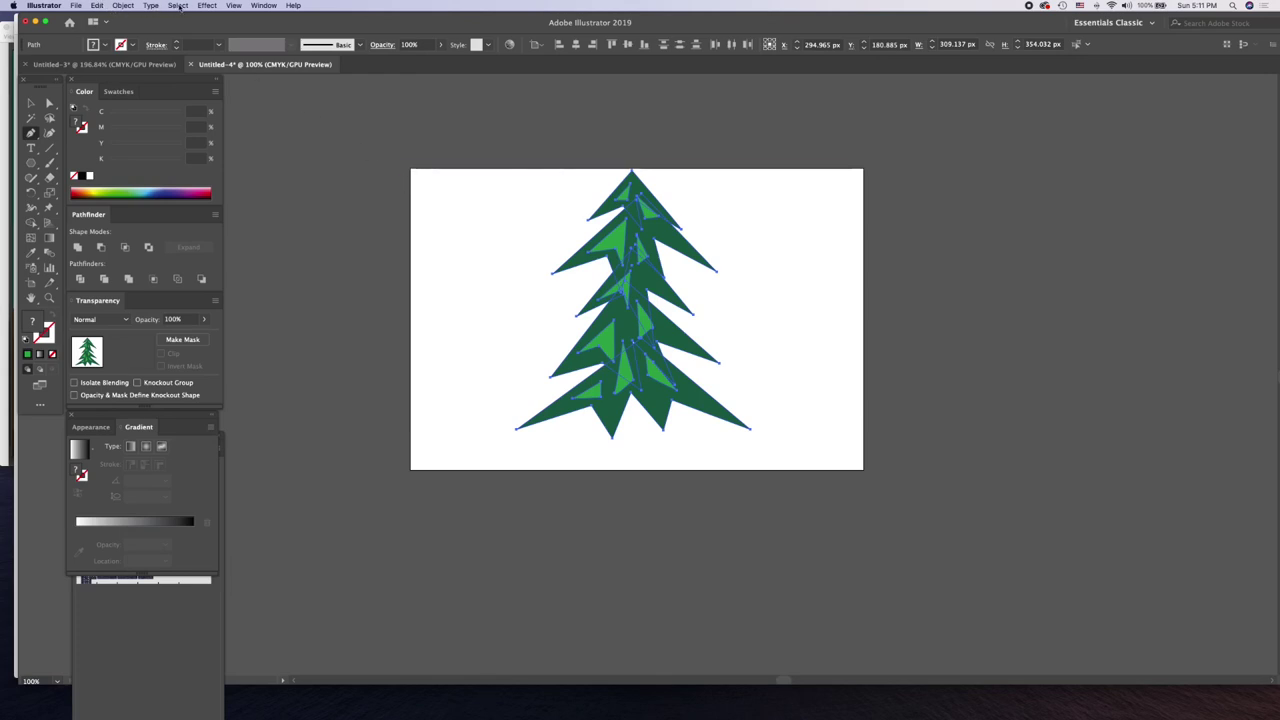
{"action": "left_click", "coordinate": [205, 6]}
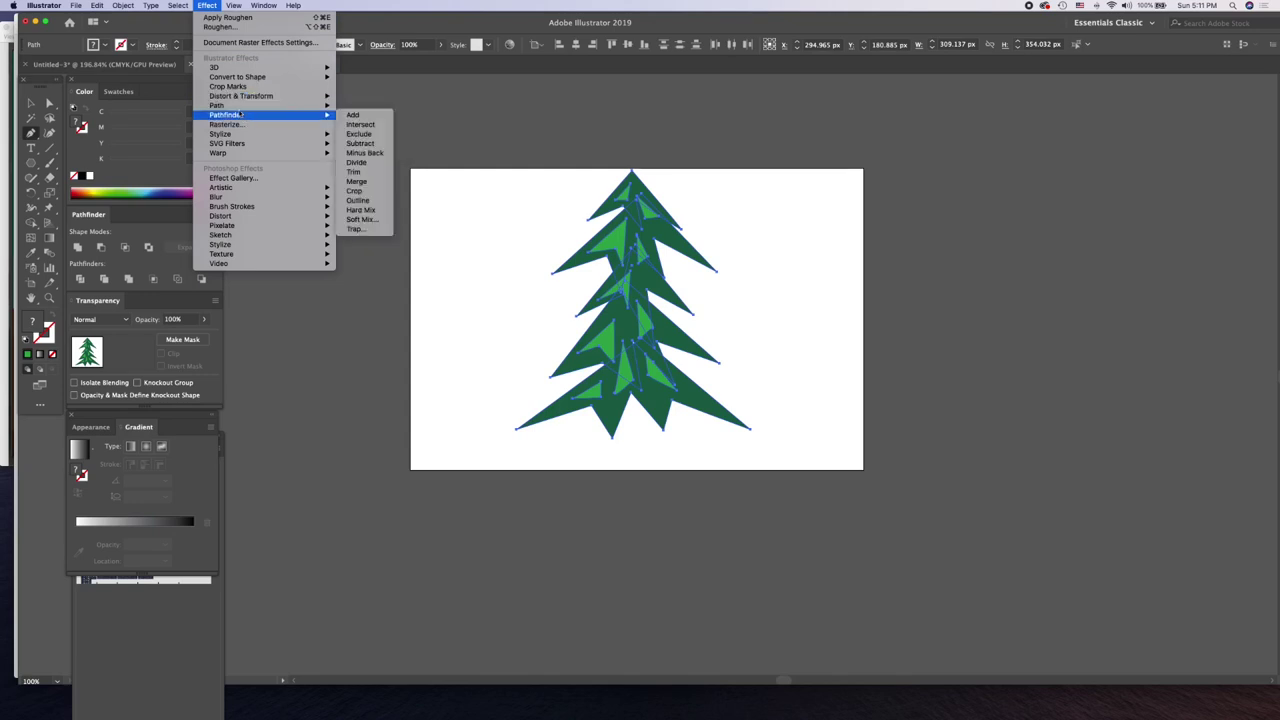
{"action": "mouse_move", "coordinate": [241, 96]}
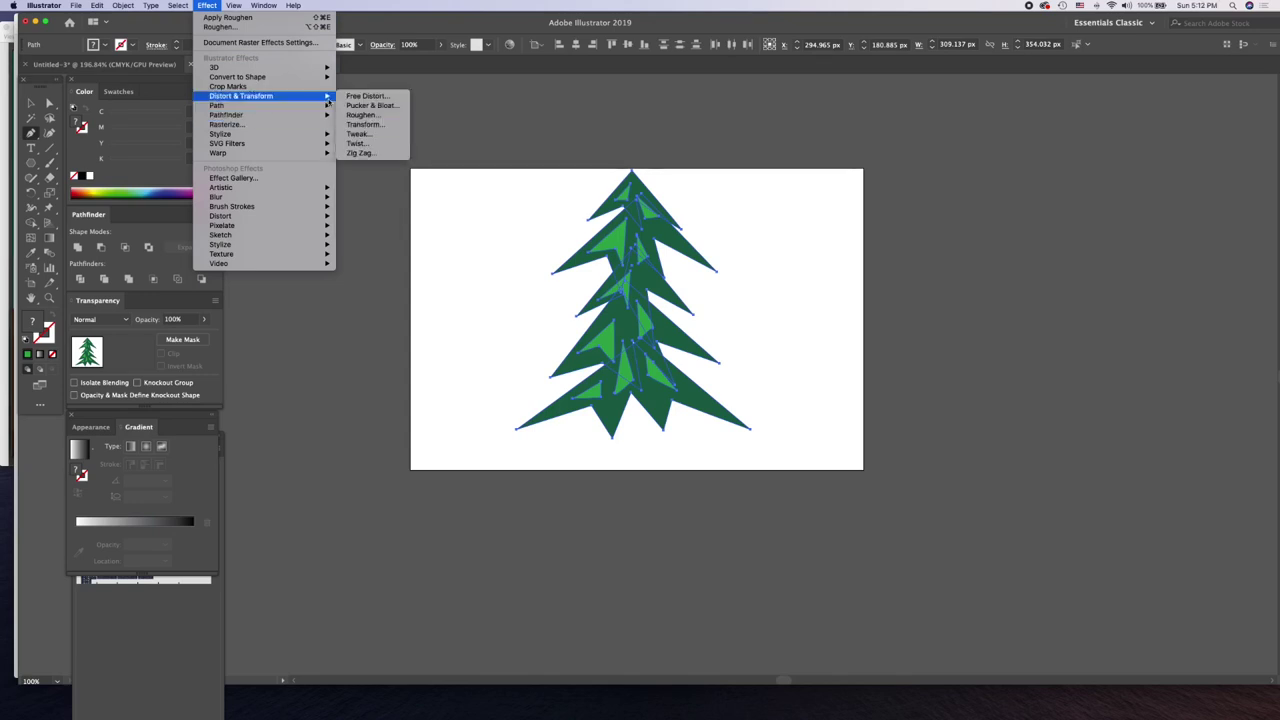
{"action": "left_click", "coordinate": [362, 105]}
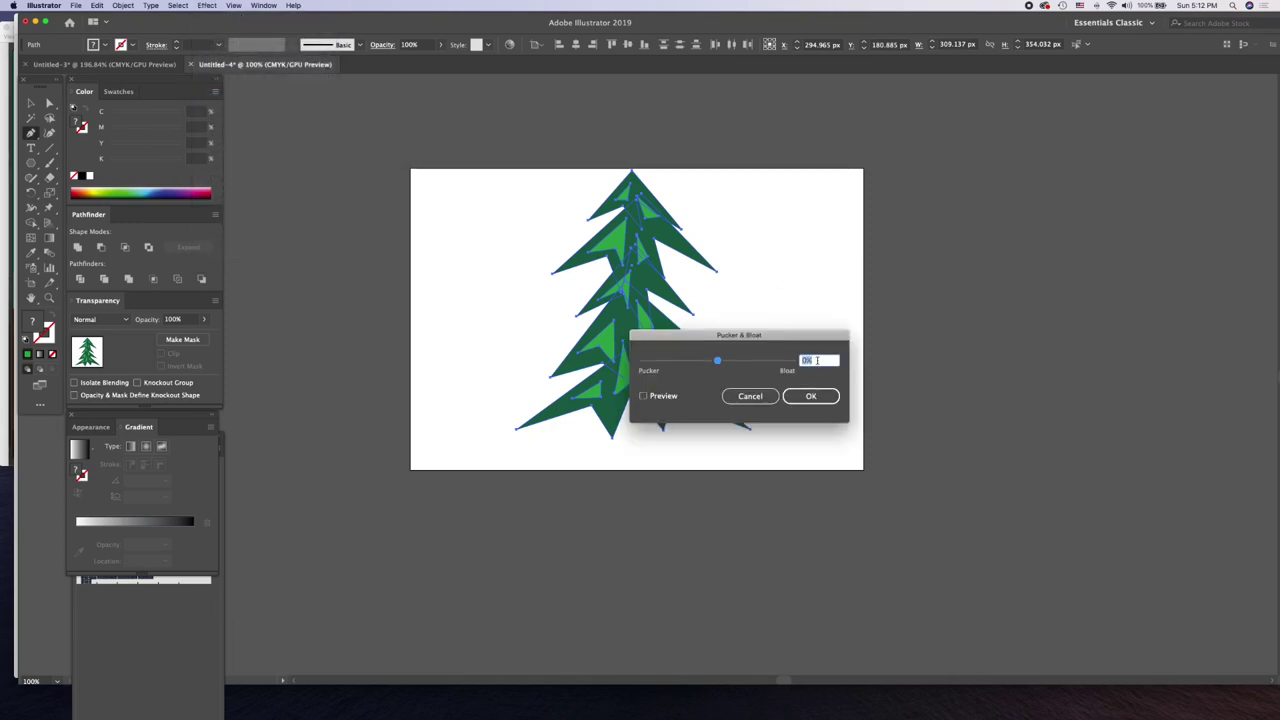
{"action": "type", "text": "-19"}
{"action": "left_click", "coordinate": [643, 396]}
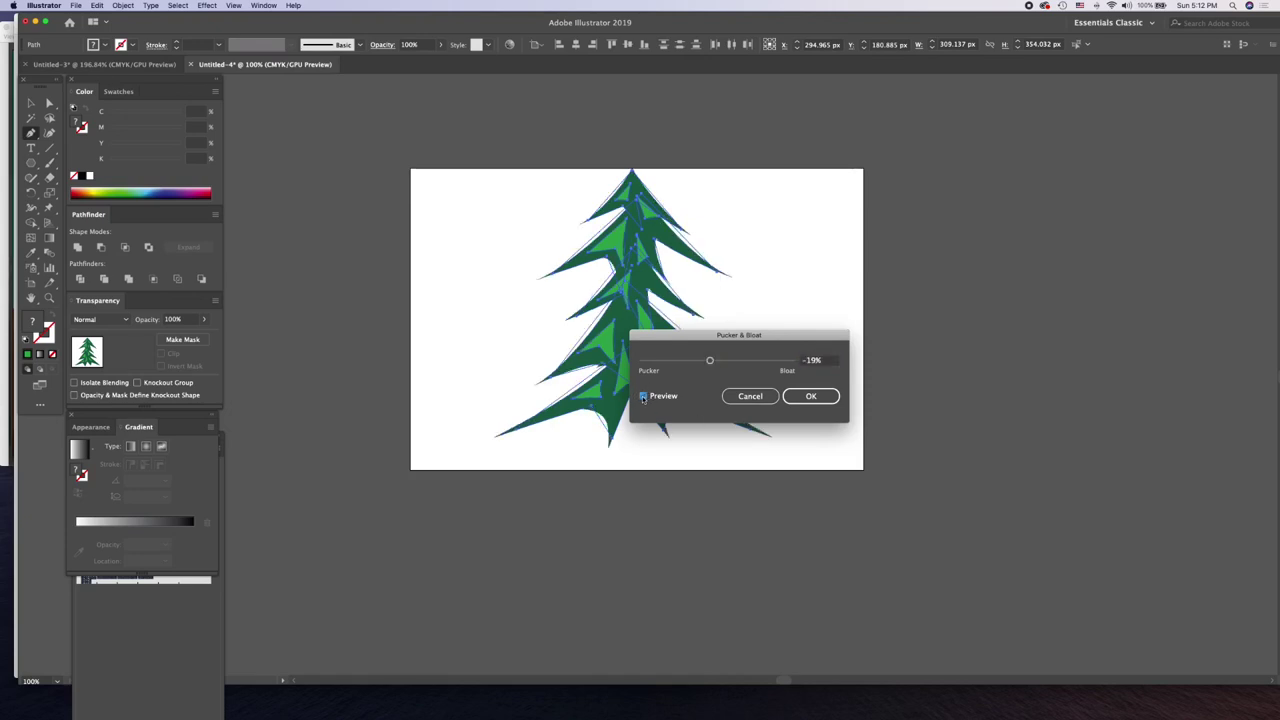
{"action": "left_click", "coordinate": [815, 397]}
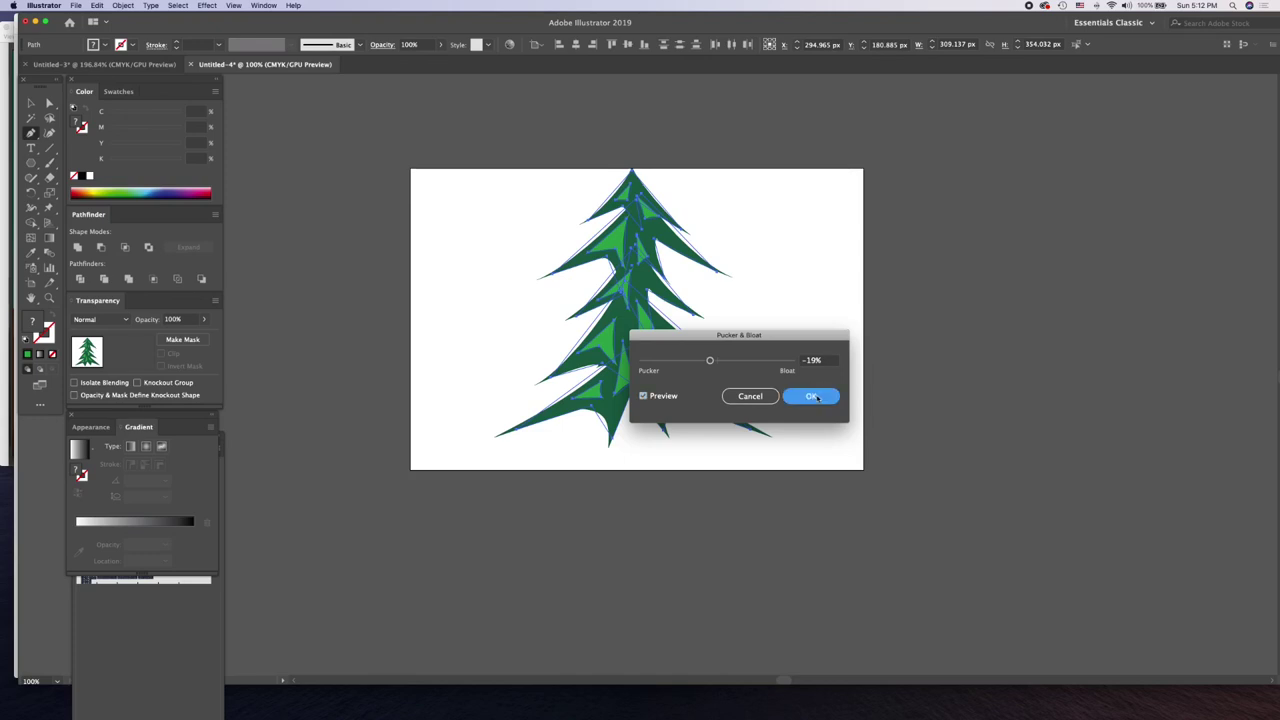
{"action": "left_click", "coordinate": [518, 431]}
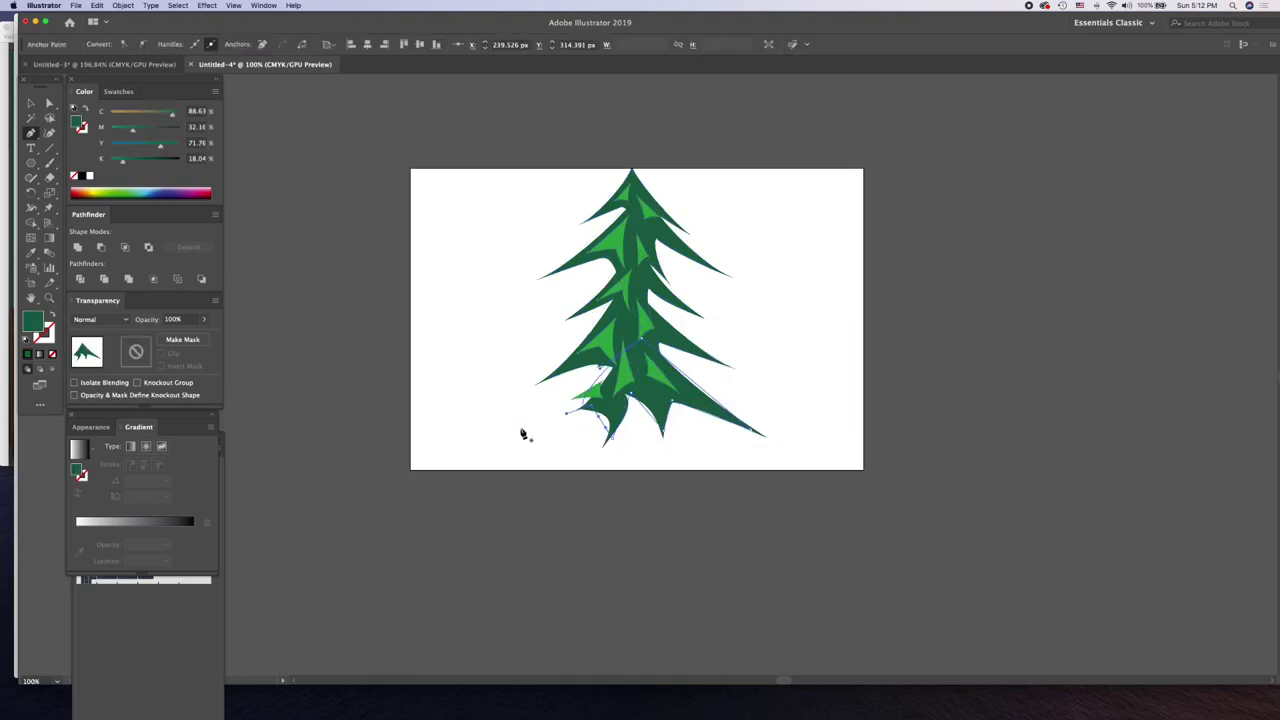
- Shorten the spike tips on the lower and middle boughs
{"action": "key", "text": "ctrl+z"}
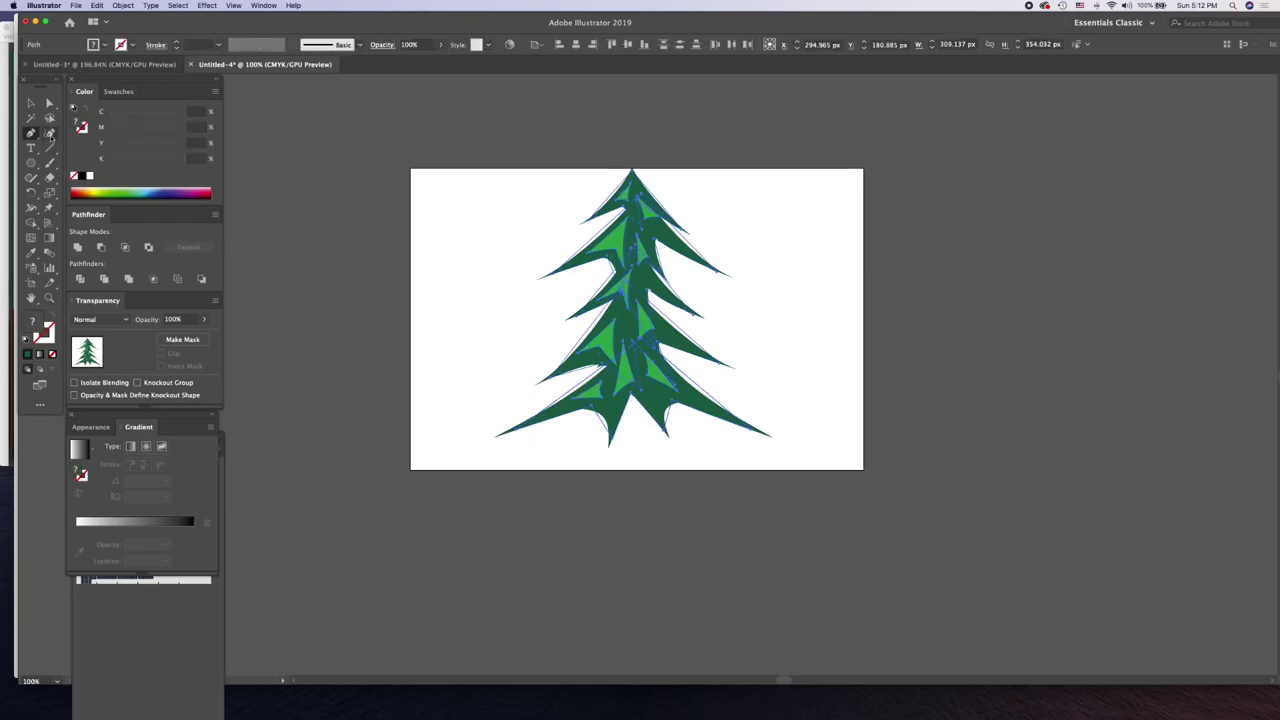
{"action": "left_click", "coordinate": [50, 135]}
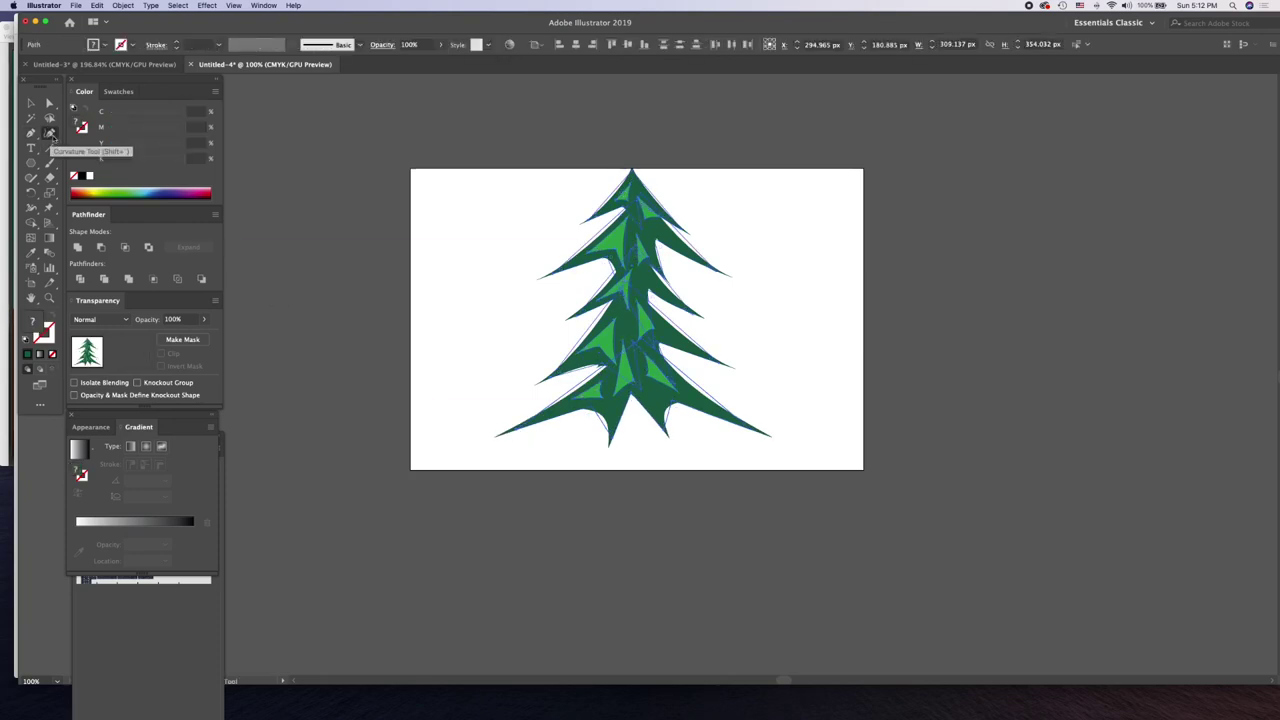
{"action": "left_click", "coordinate": [519, 431]}
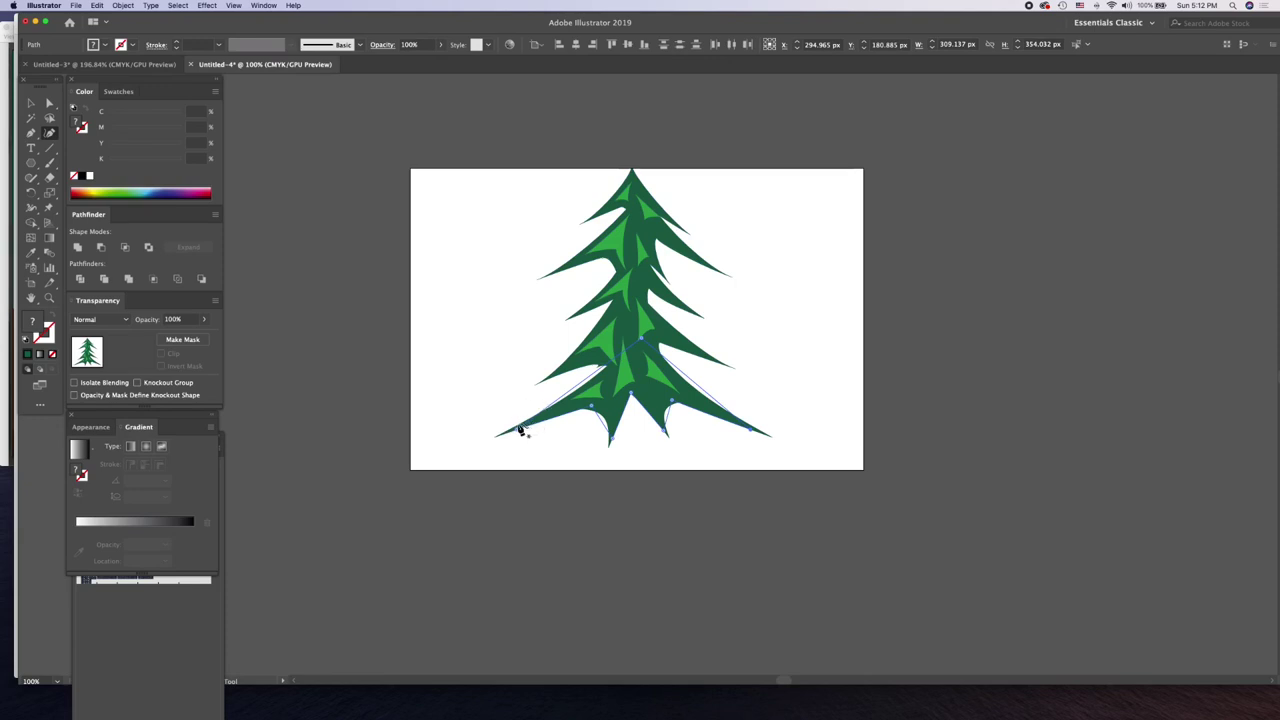
{"action": "left_click", "coordinate": [519, 430]}
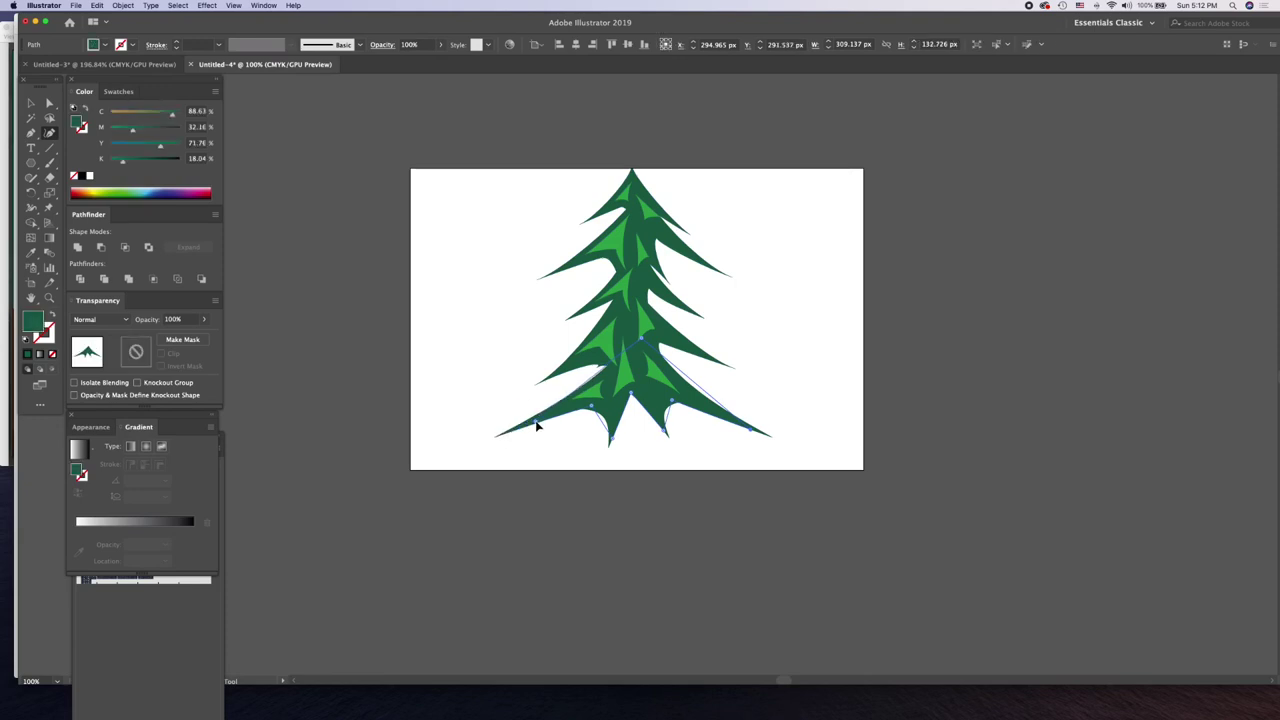
{"action": "left_click_drag", "start_coordinate": [533, 425], "coordinate": [618, 430]}
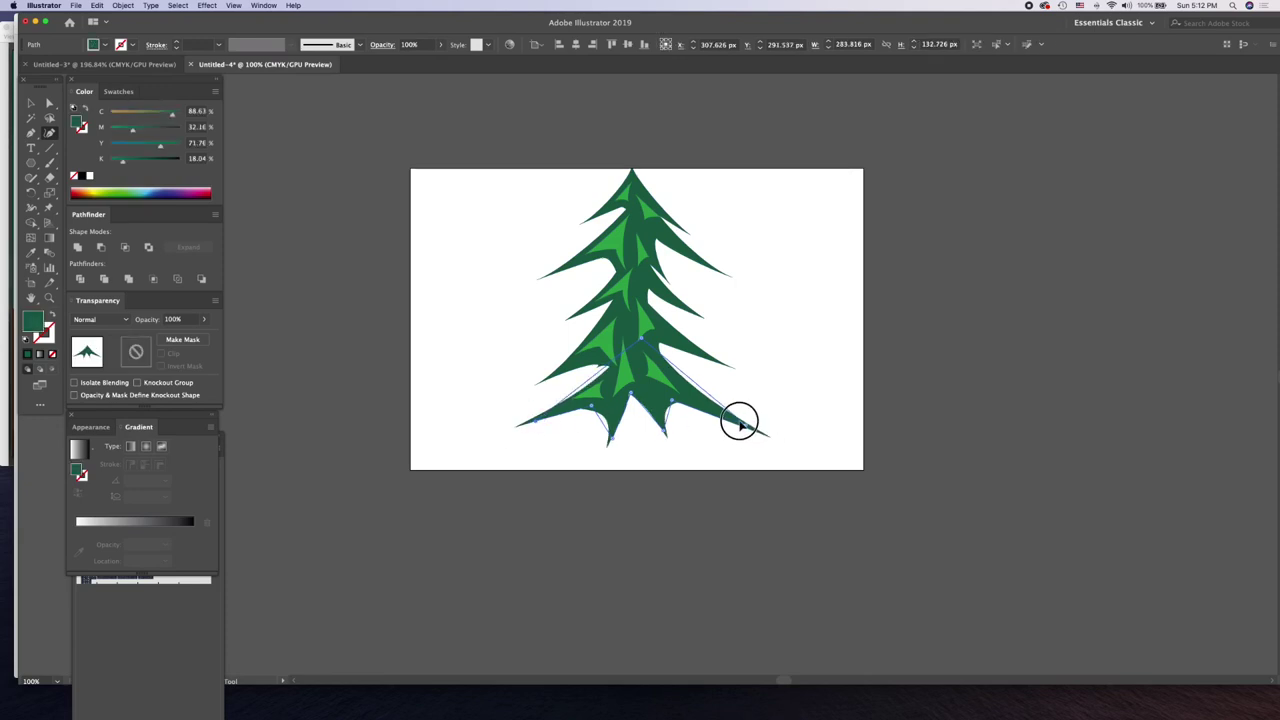
{"action": "left_click_drag", "start_coordinate": [752, 430], "coordinate": [728, 417]}
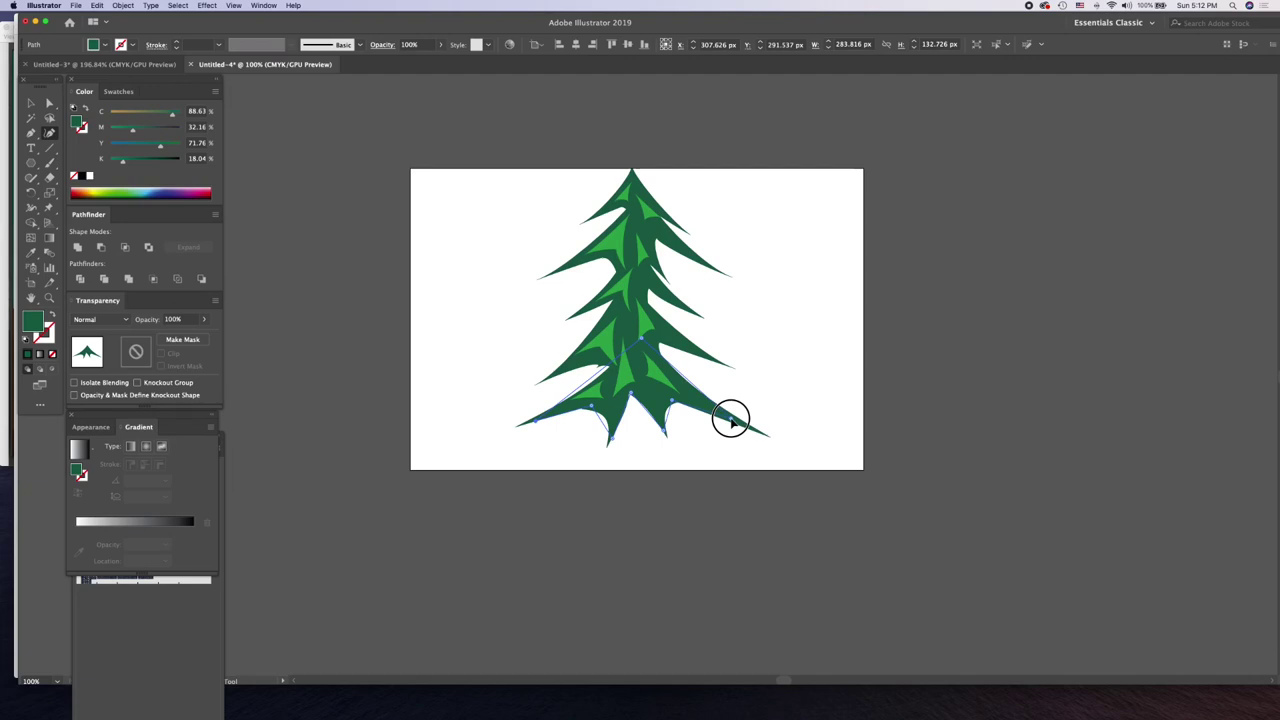
{"action": "left_click", "coordinate": [705, 360]}
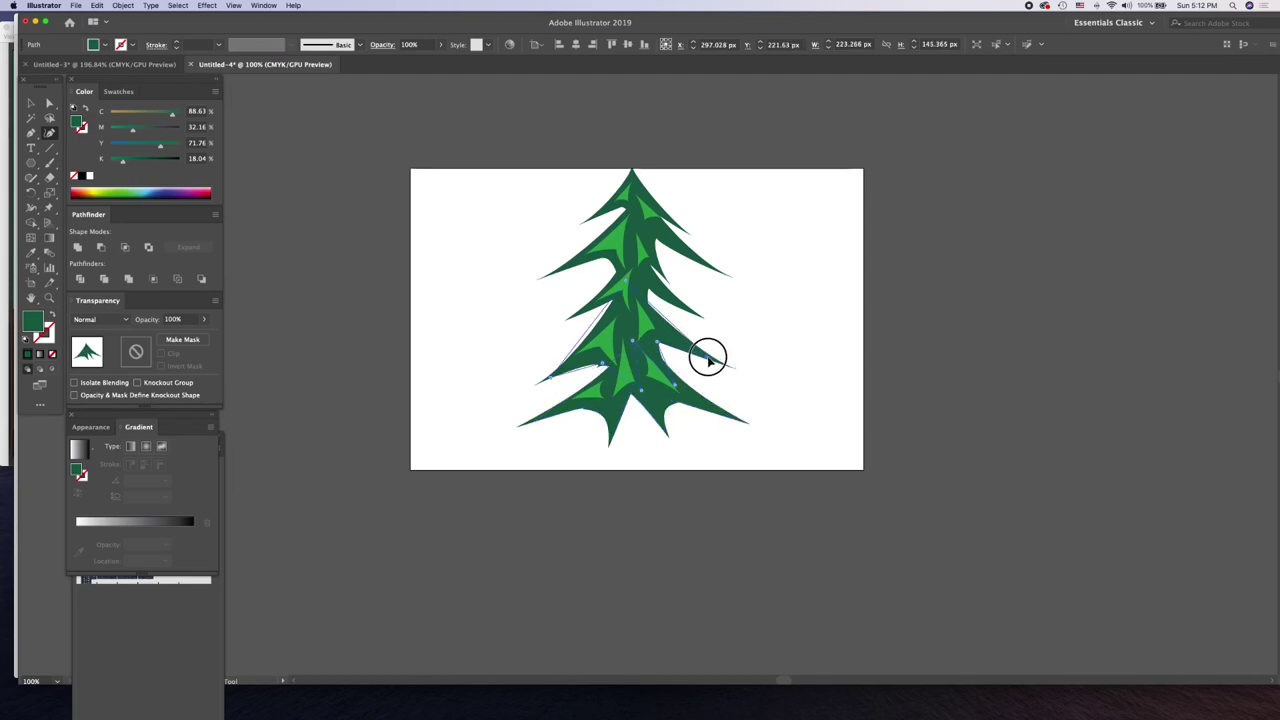
{"action": "left_click_drag", "start_coordinate": [708, 354], "coordinate": [714, 354]}
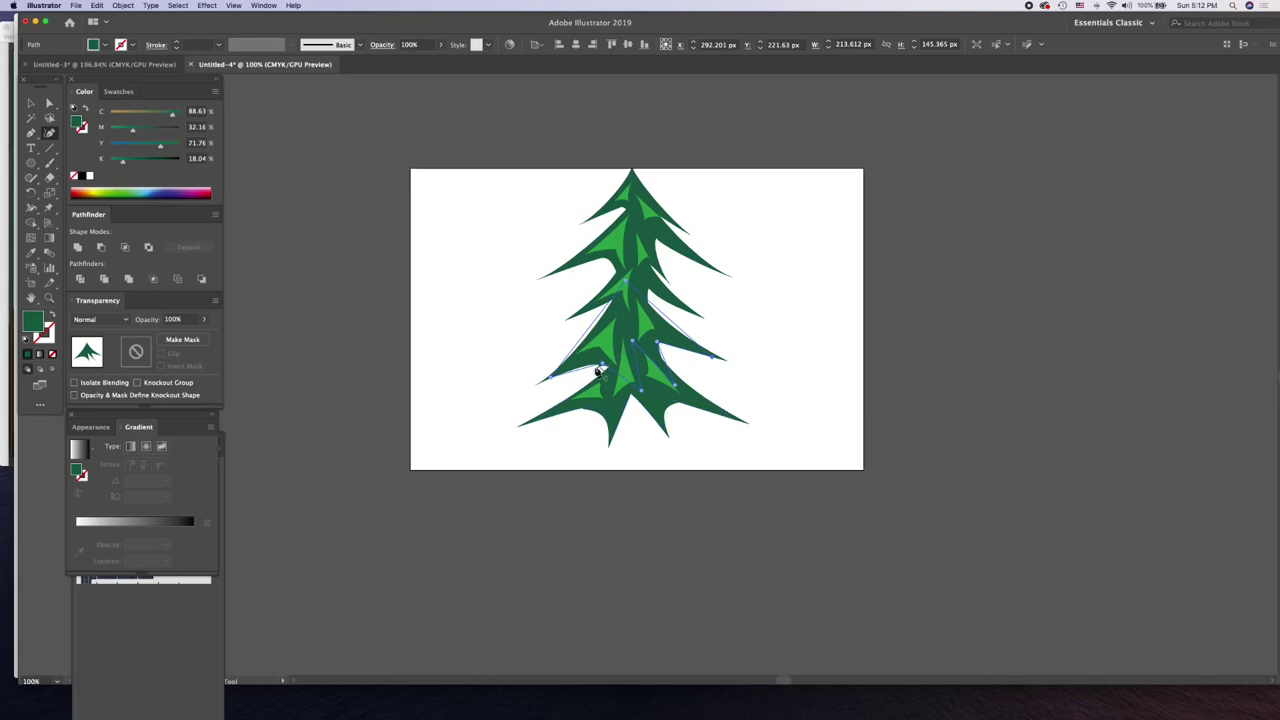
{"action": "left_click_drag", "start_coordinate": [551, 377], "coordinate": [557, 366]}
- Pull in the spike tips on the upper-middle, upper-left and upper-right boughs
{"action": "left_click", "coordinate": [581, 316]}
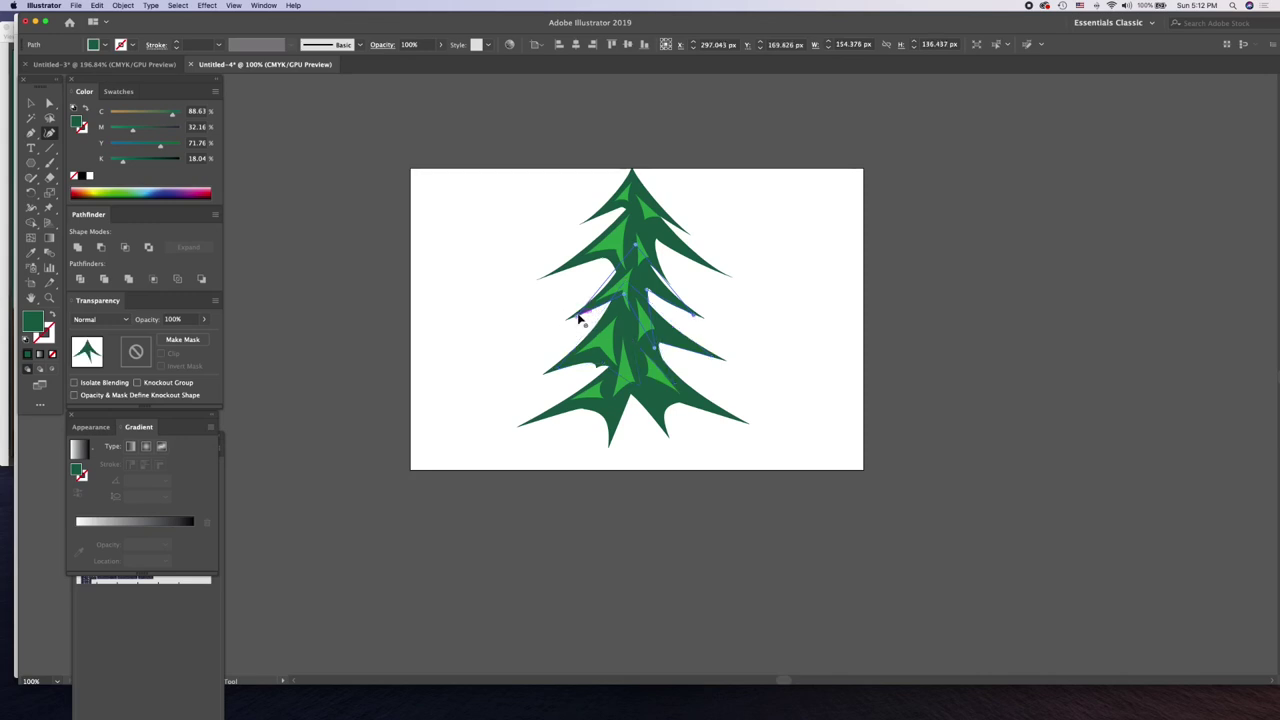
{"action": "left_click_drag", "start_coordinate": [580, 307], "coordinate": [581, 283]}
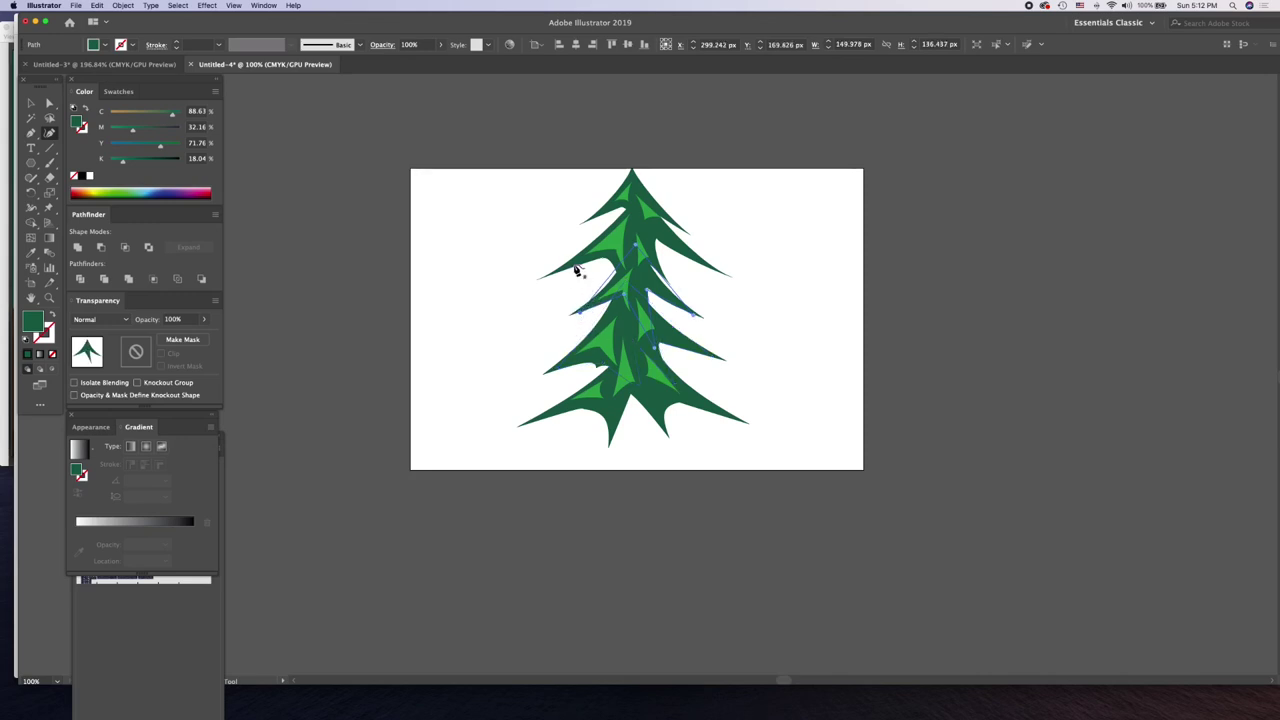
{"action": "left_click", "coordinate": [575, 270], "text": "super"}
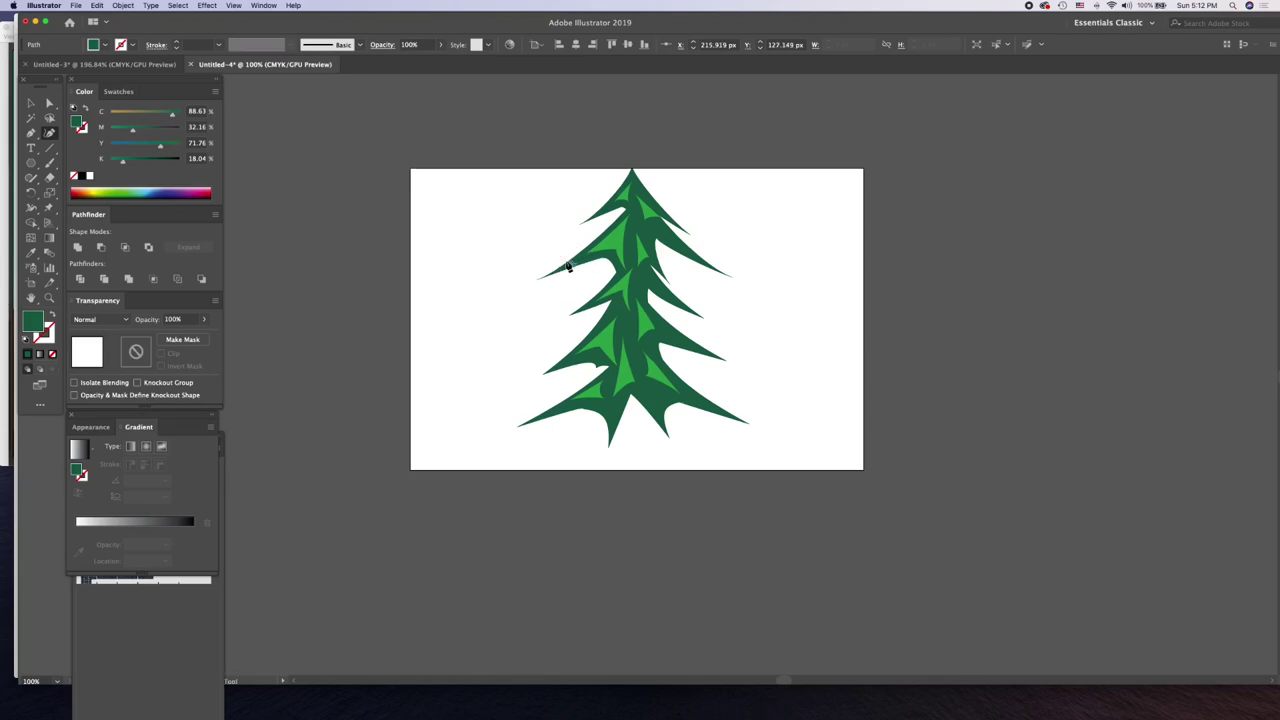
{"action": "left_click", "coordinate": [575, 271], "text": "super"}
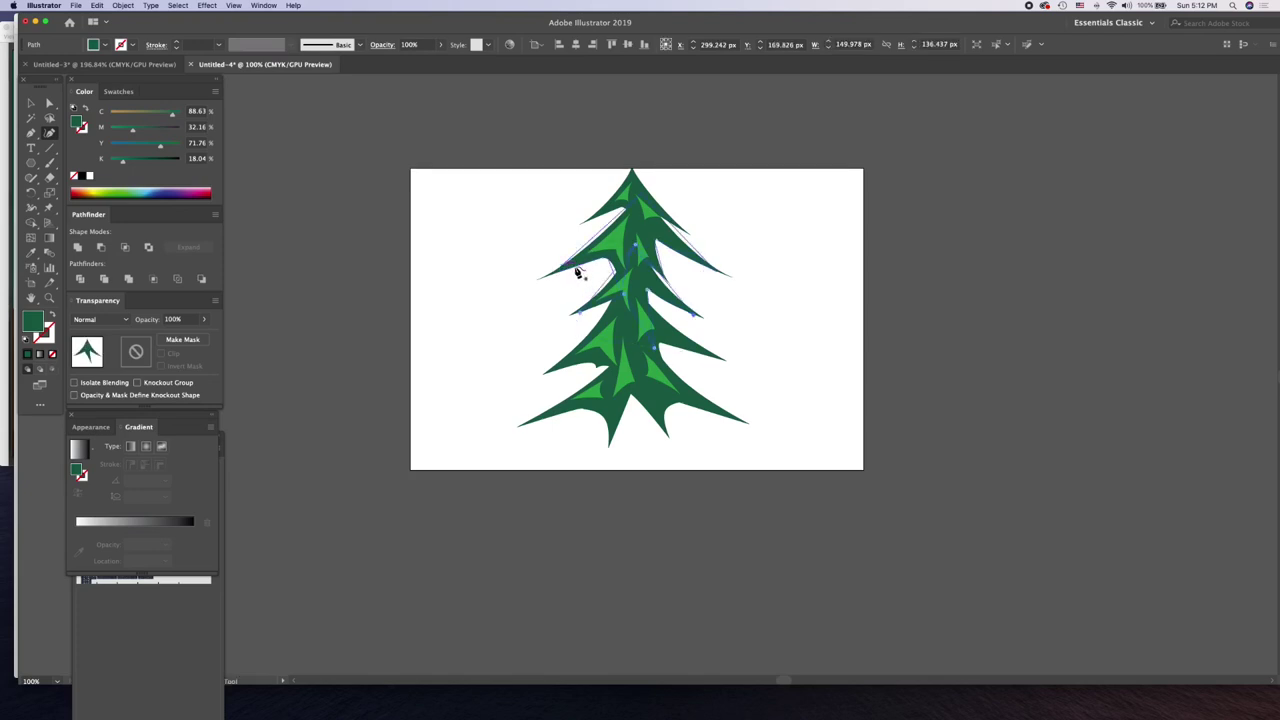
{"action": "left_click", "coordinate": [557, 251]}
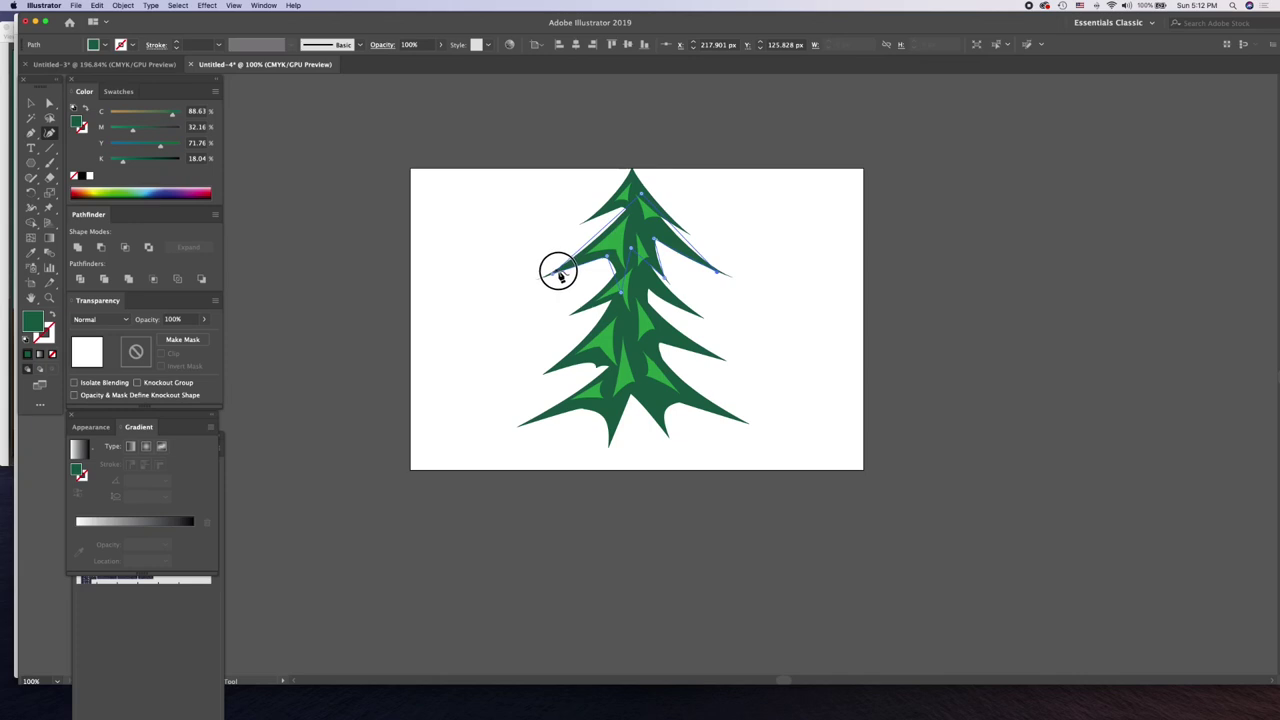
{"action": "left_click", "coordinate": [556, 276]}
{"action": "left_click_drag", "start_coordinate": [557, 274], "coordinate": [548, 272]}
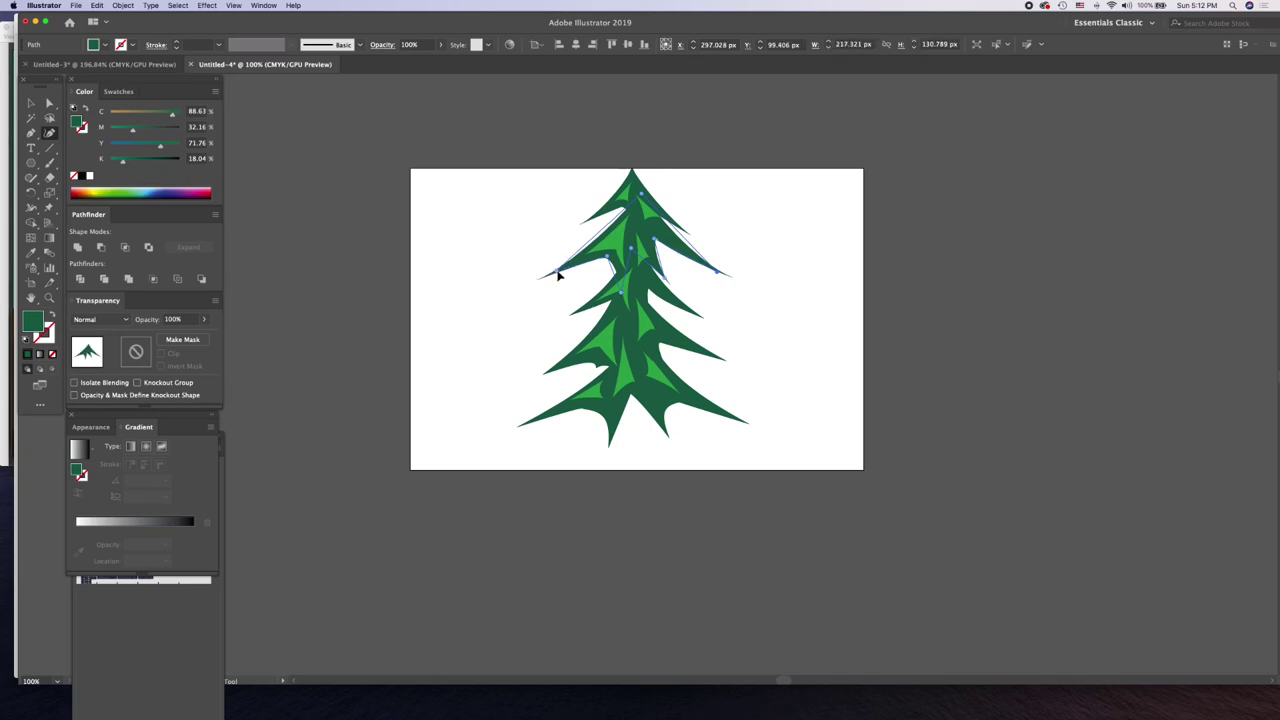
{"action": "left_click_drag", "start_coordinate": [716, 272], "coordinate": [709, 266]}
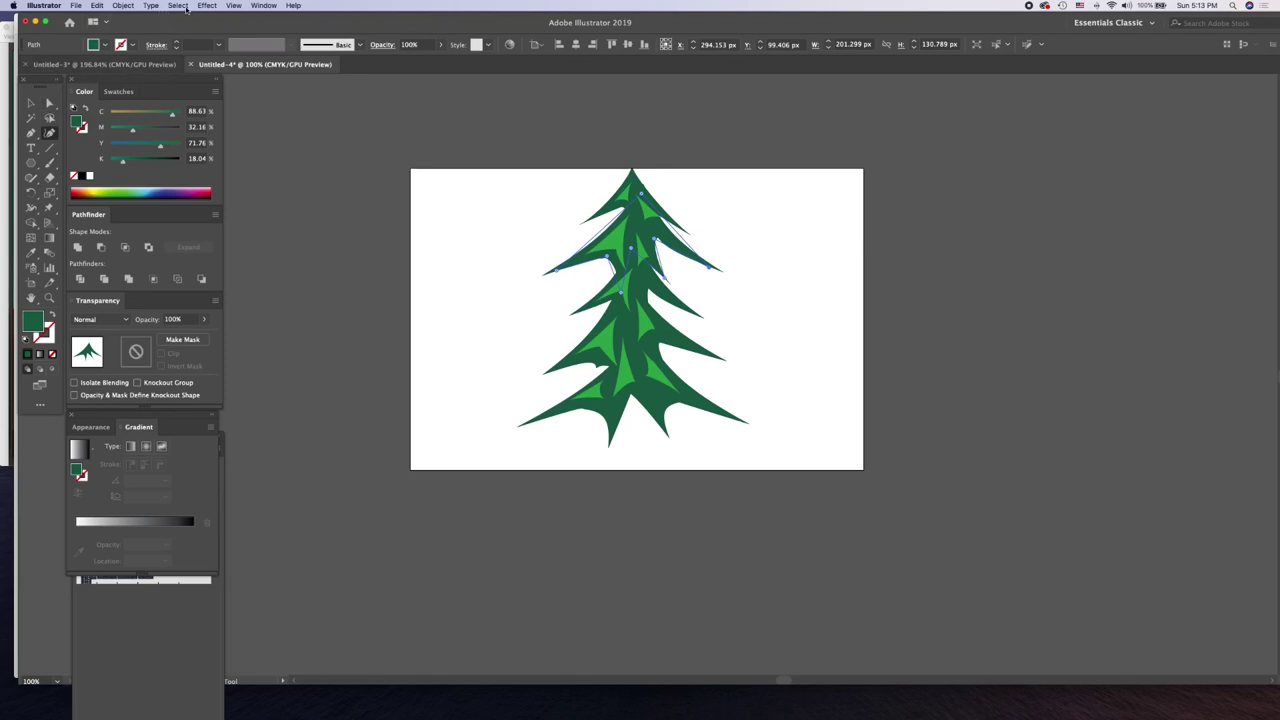
- Select all tree paths and apply a Roughen effect with absolute size and edited detail
{"action": "left_click", "coordinate": [206, 6]}
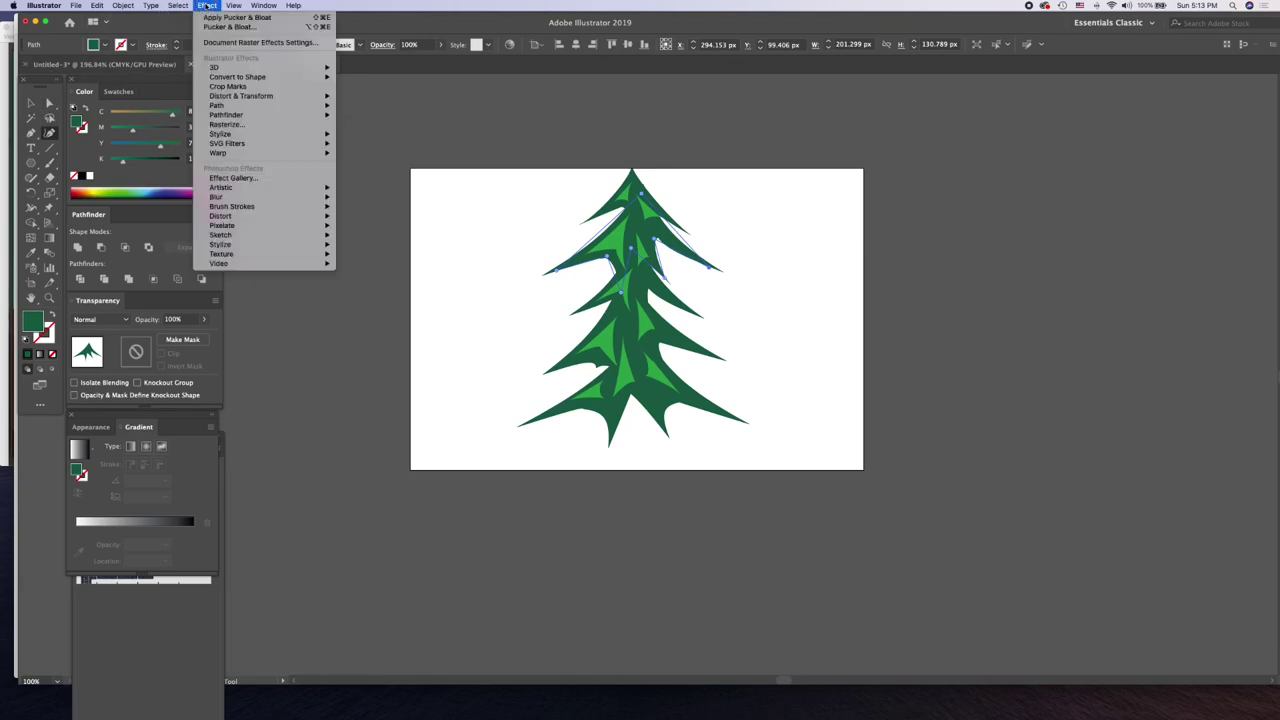
{"action": "left_click", "coordinate": [404, 95]}
{"action": "key", "text": "super+shift+b"}
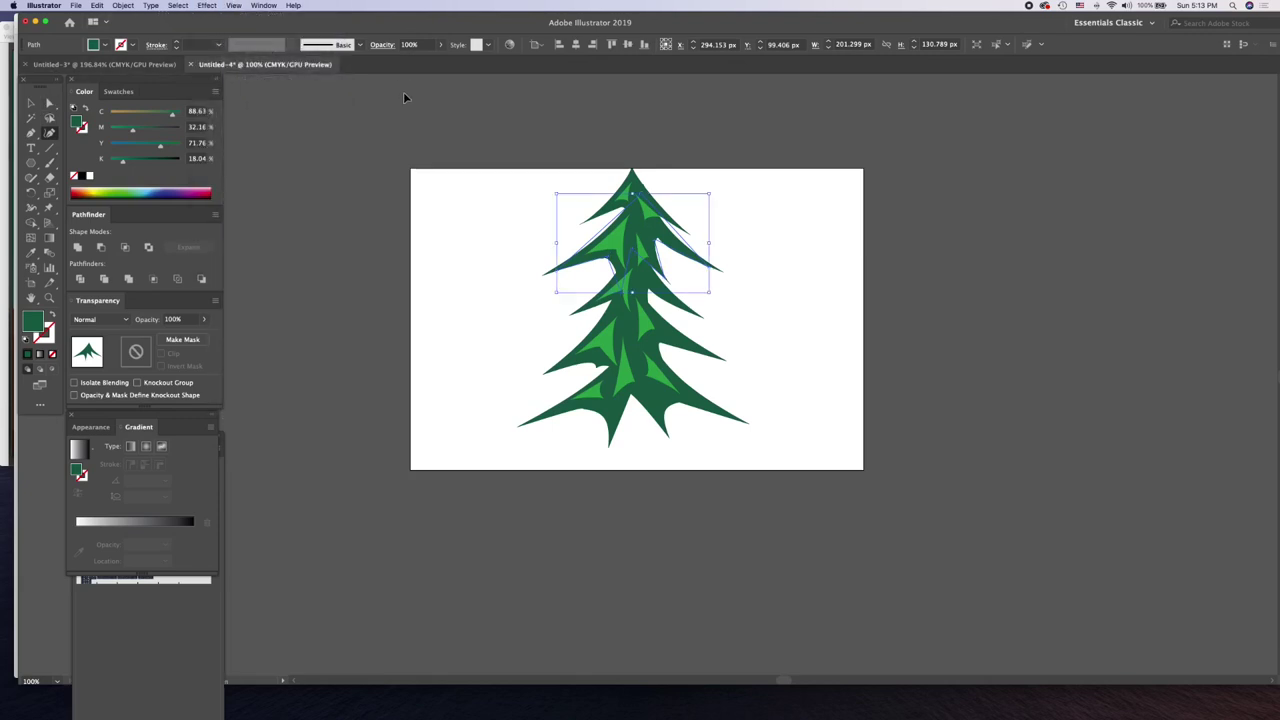
{"action": "key", "text": "super+shift+b"}
{"action": "key", "text": "super+shift+b"}
{"action": "key", "text": "super+a"}
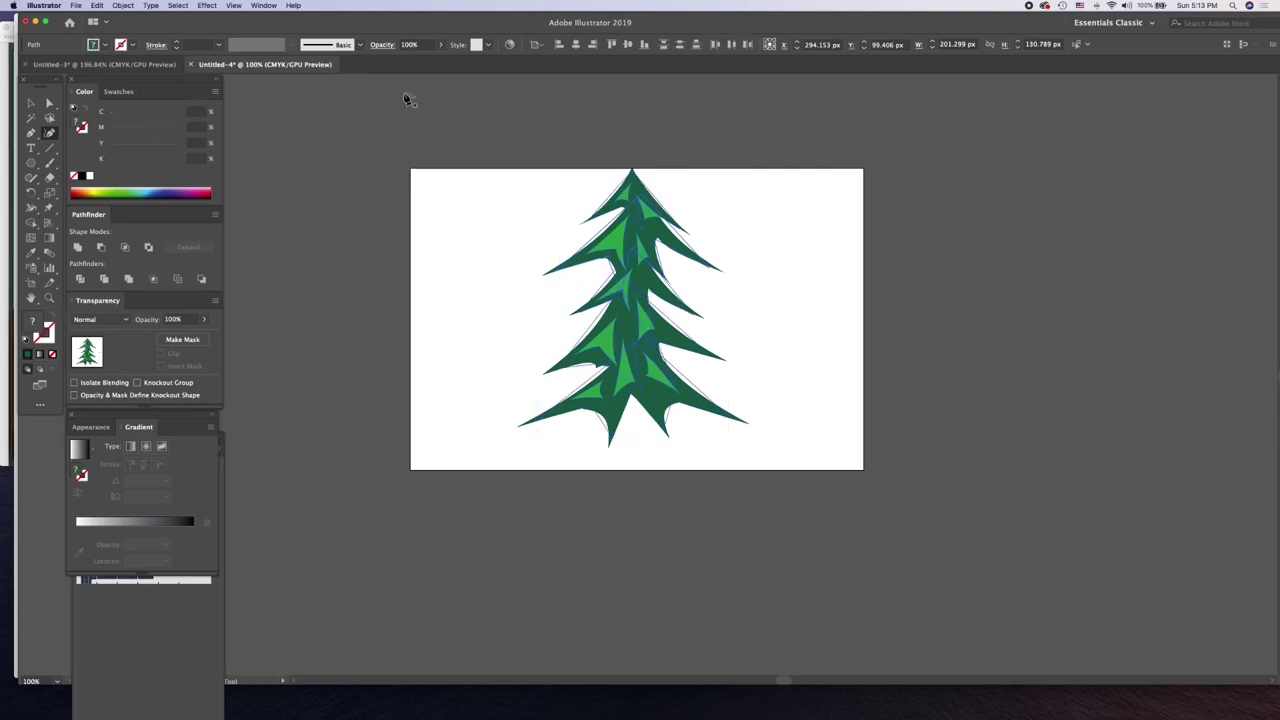
{"action": "left_click", "coordinate": [207, 5]}
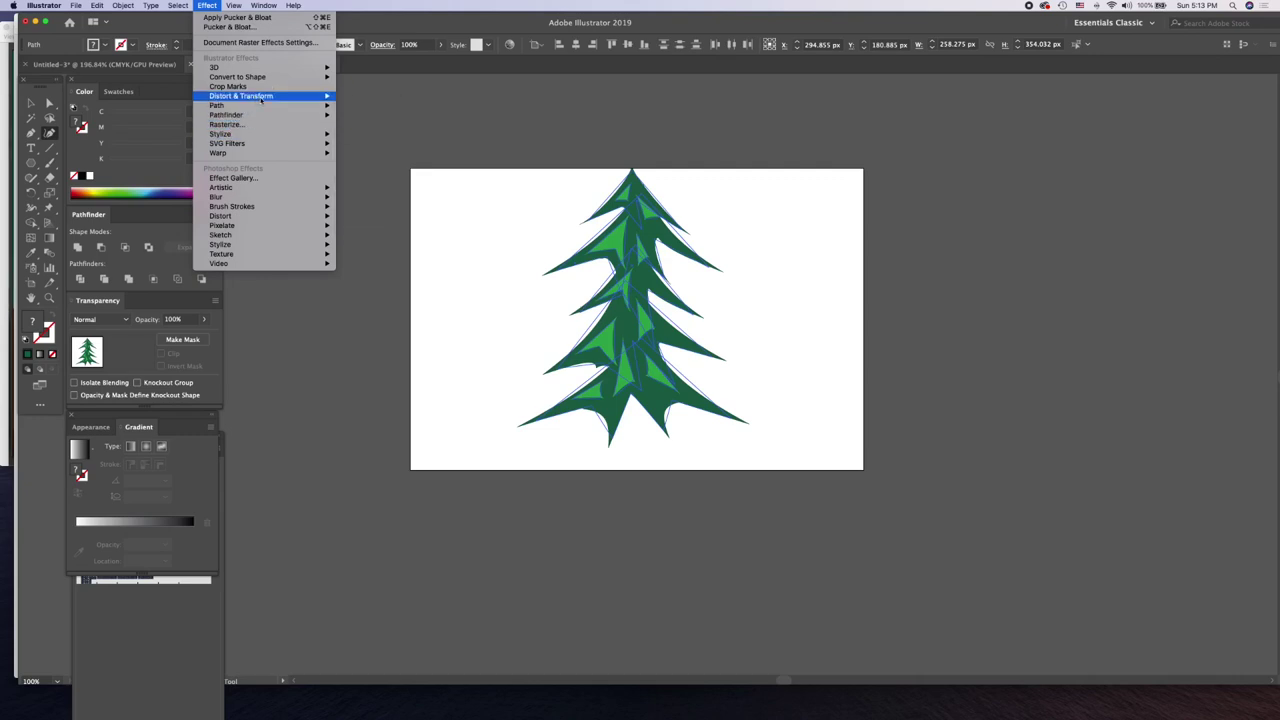
{"action": "mouse_move", "coordinate": [241, 96]}
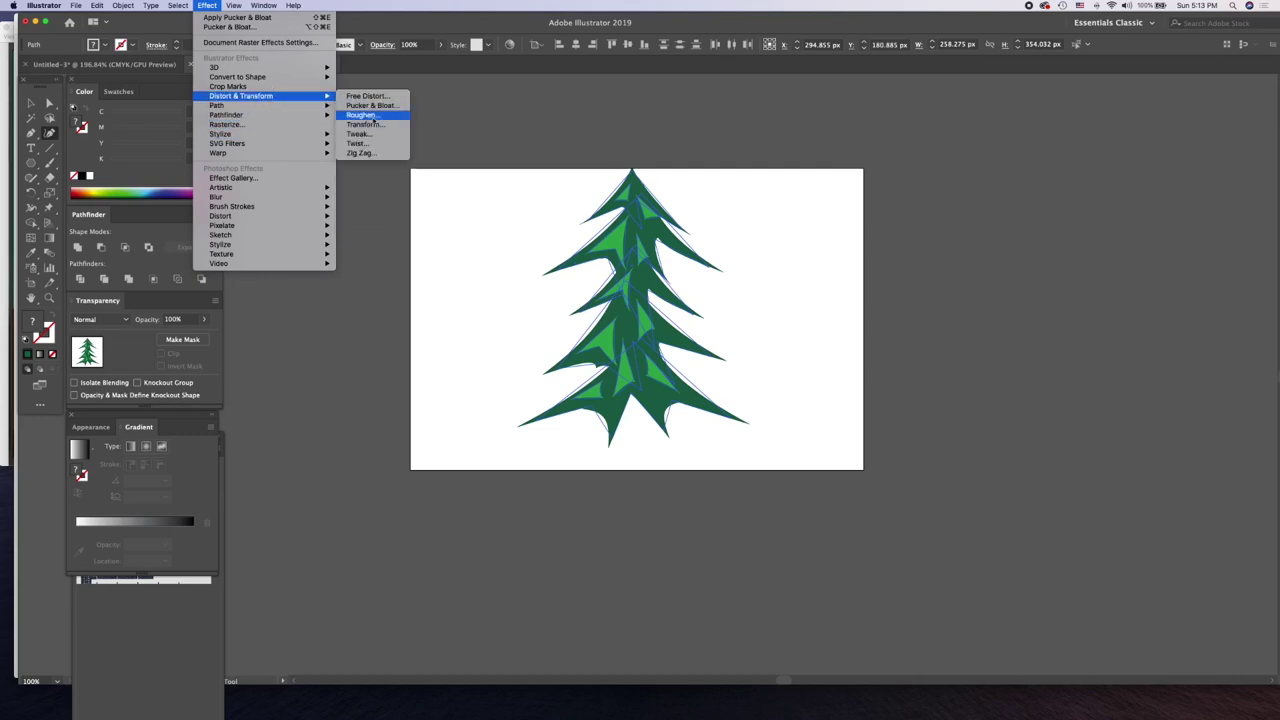
{"action": "left_click", "coordinate": [362, 116]}
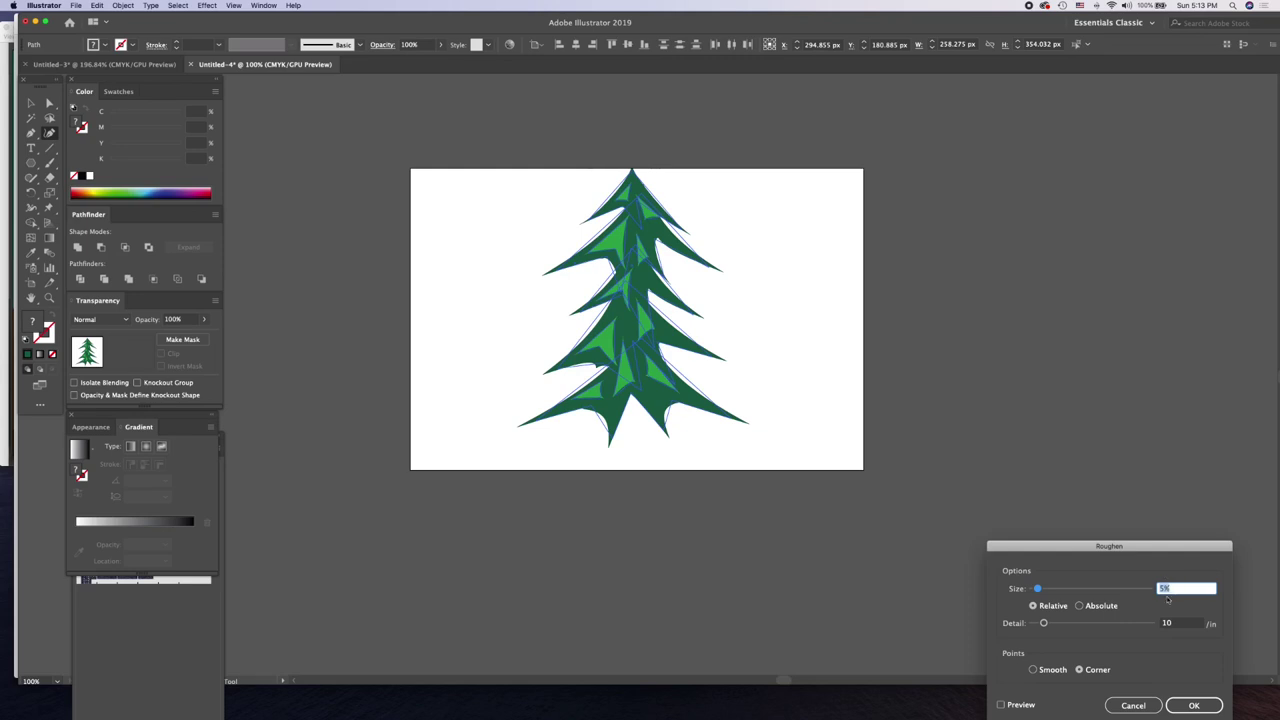
{"action": "left_click", "coordinate": [1079, 606]}
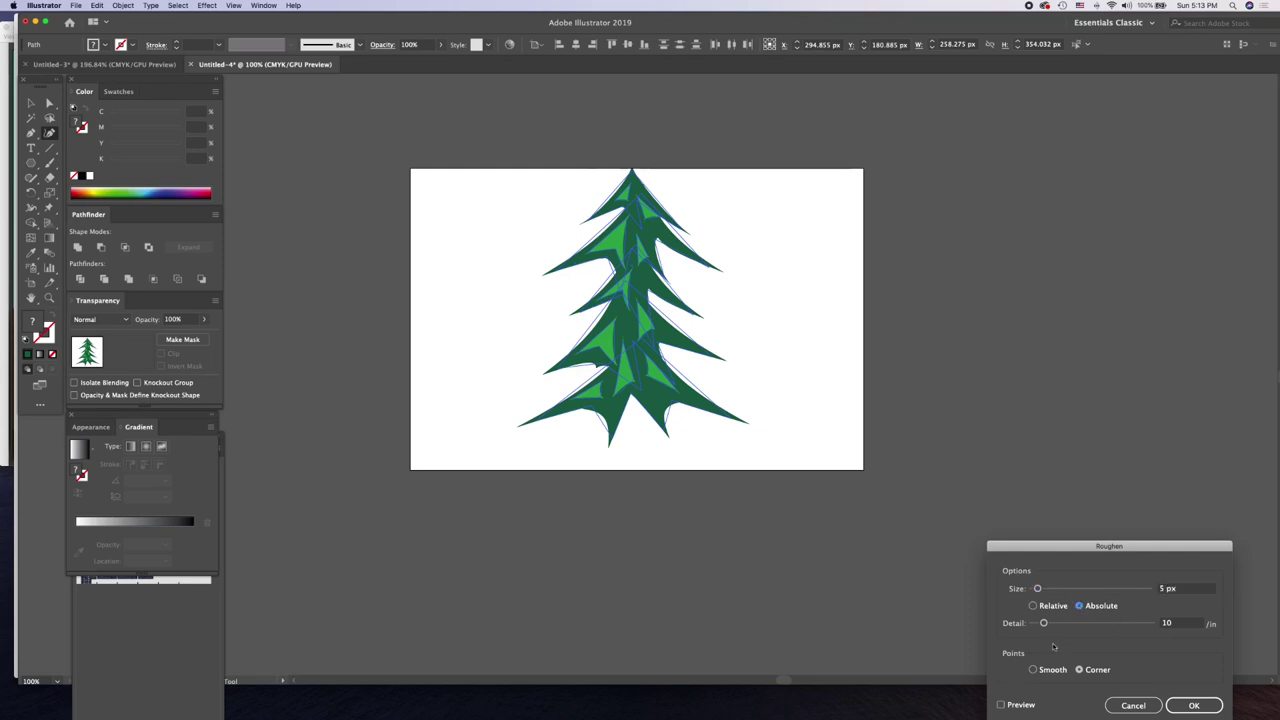
{"action": "left_click", "coordinate": [1000, 706]}
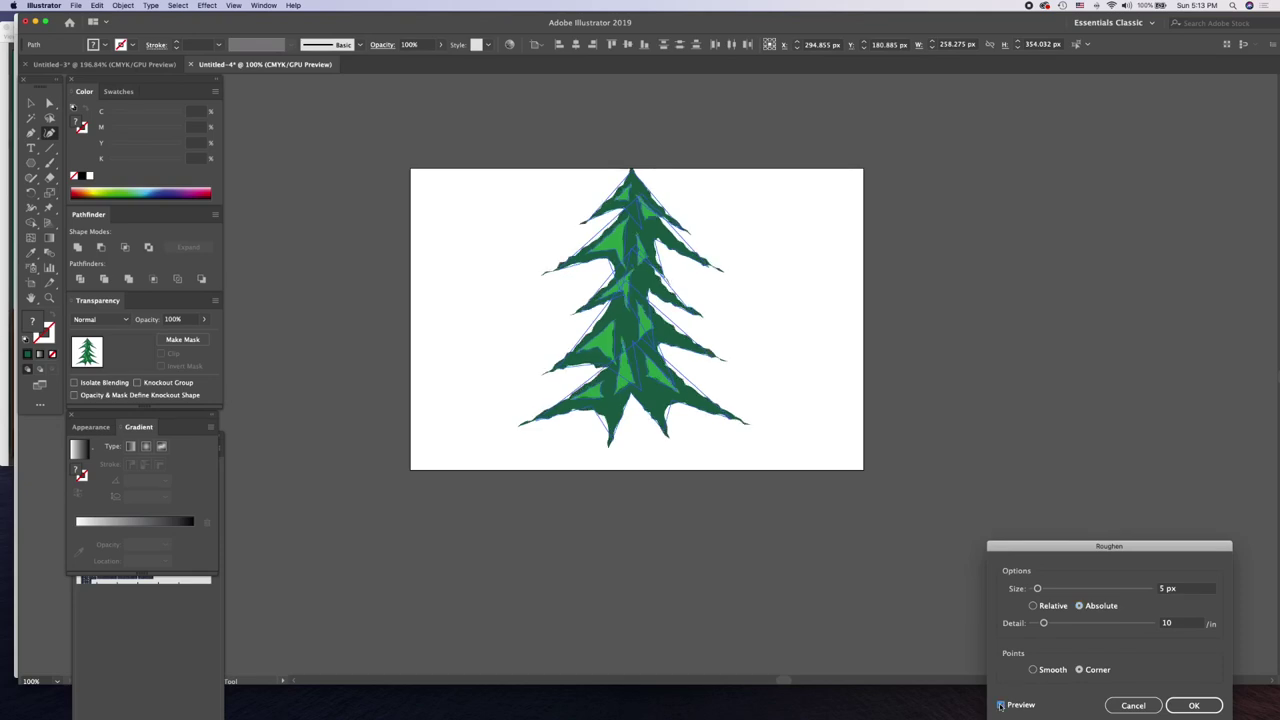
{"action": "double_click", "coordinate": [1186, 623]}
{"action": "type", "text": "0"}
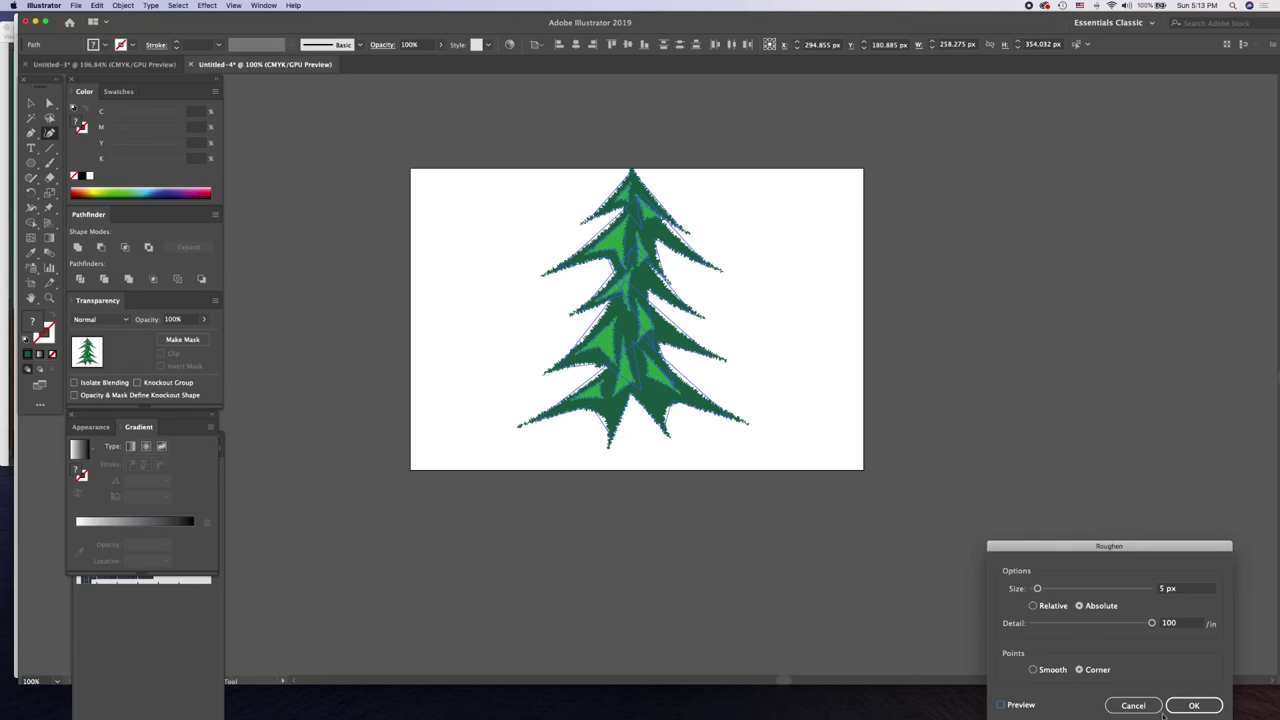
{"action": "left_click", "coordinate": [1194, 705]}
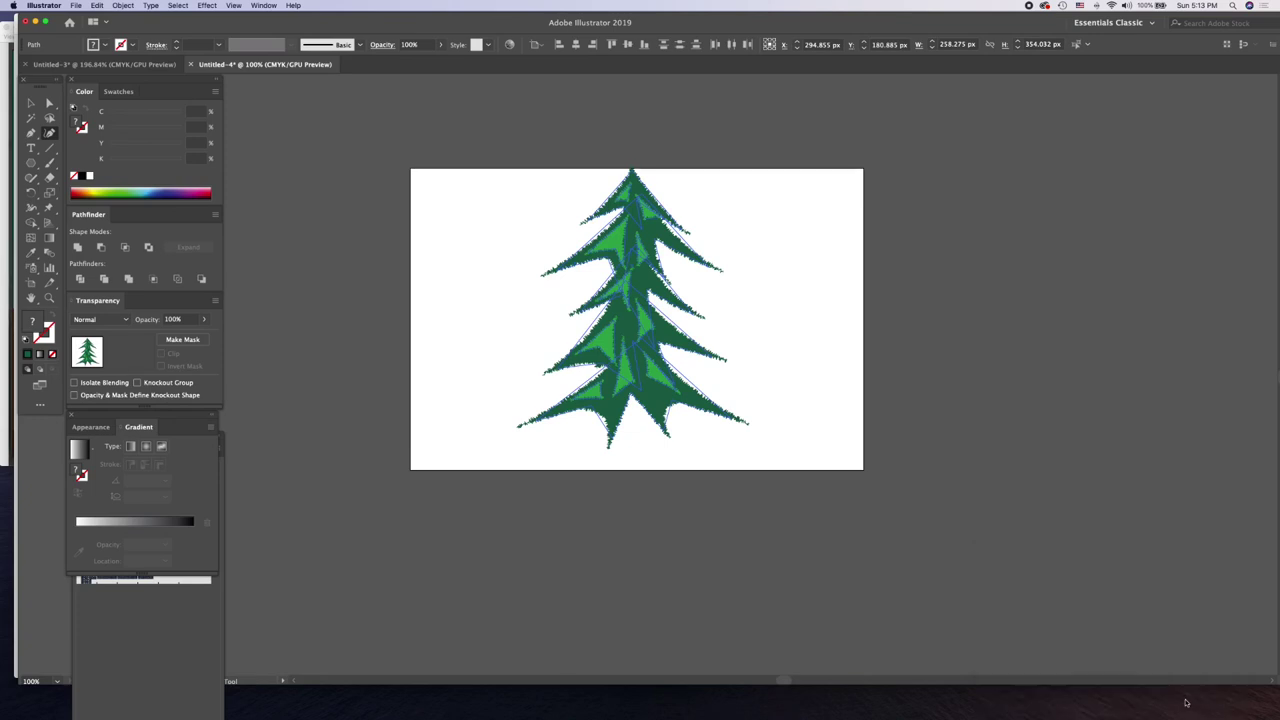
{"action": "left_click", "coordinate": [790, 380]}
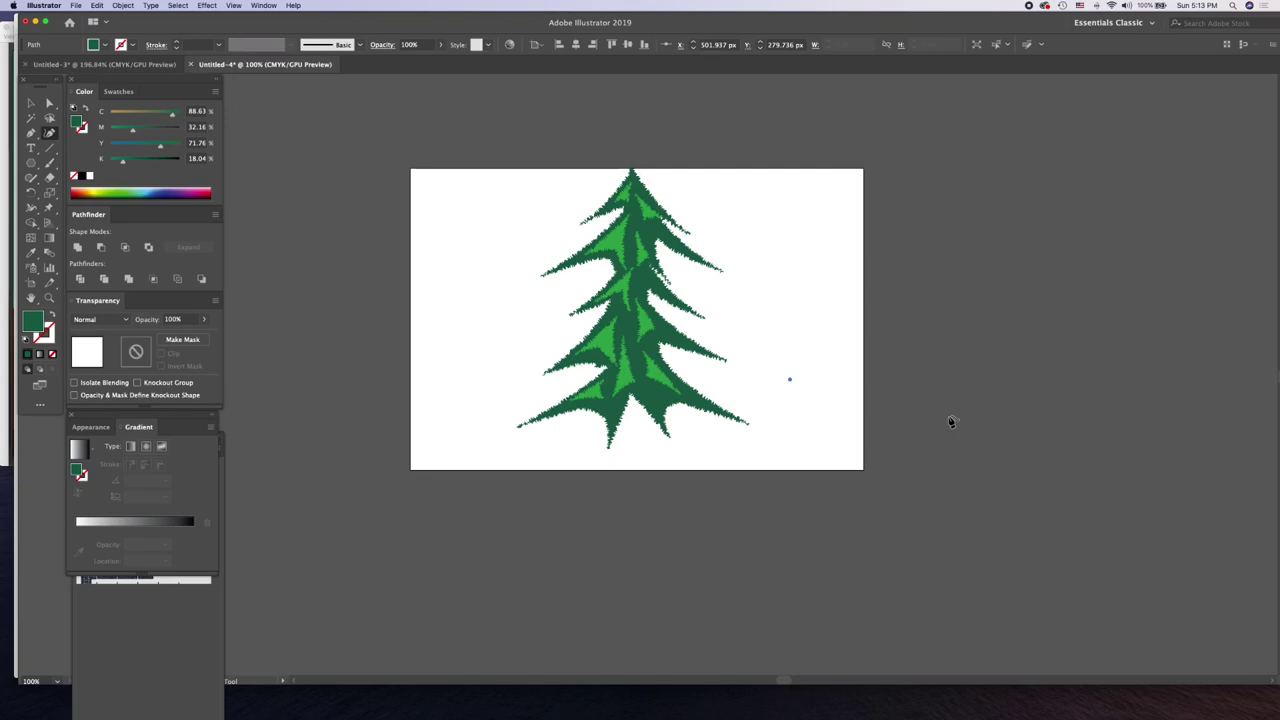
- Undo a stray anchor point, then try shrinking the tree and undo the scaling
{"action": "key", "text": "ctrl+z"}
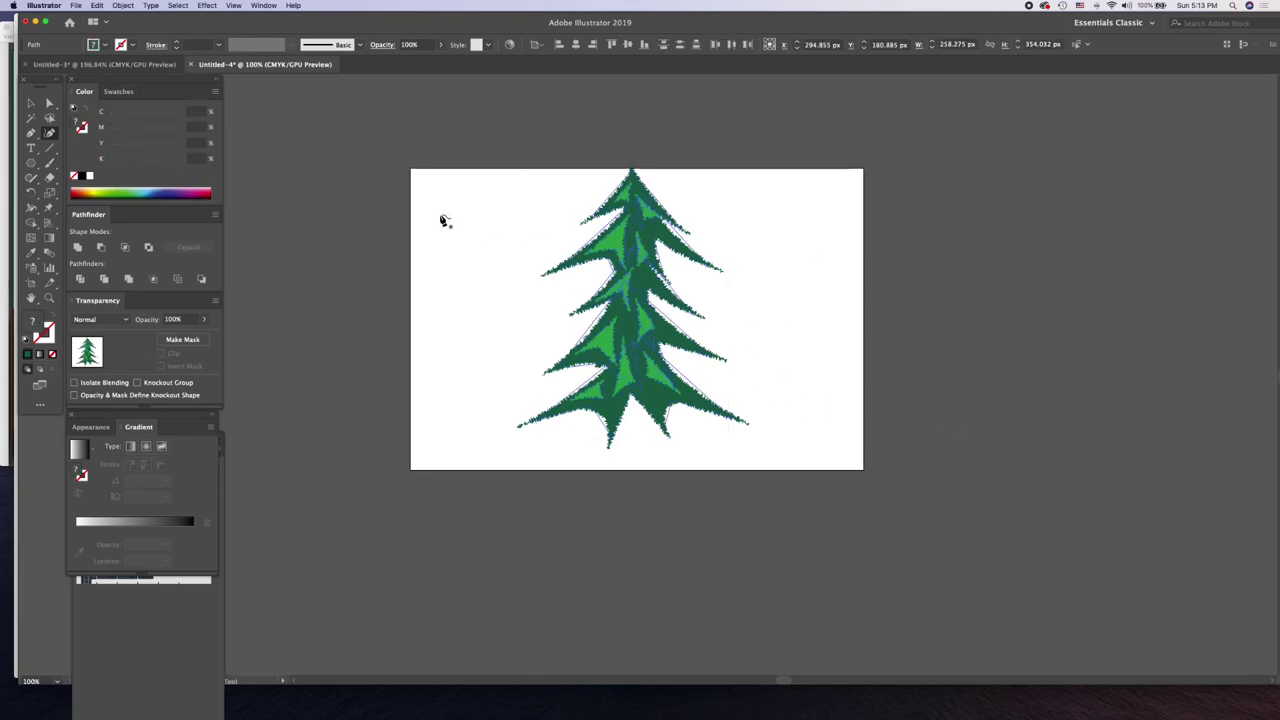
{"action": "key", "text": "v"}
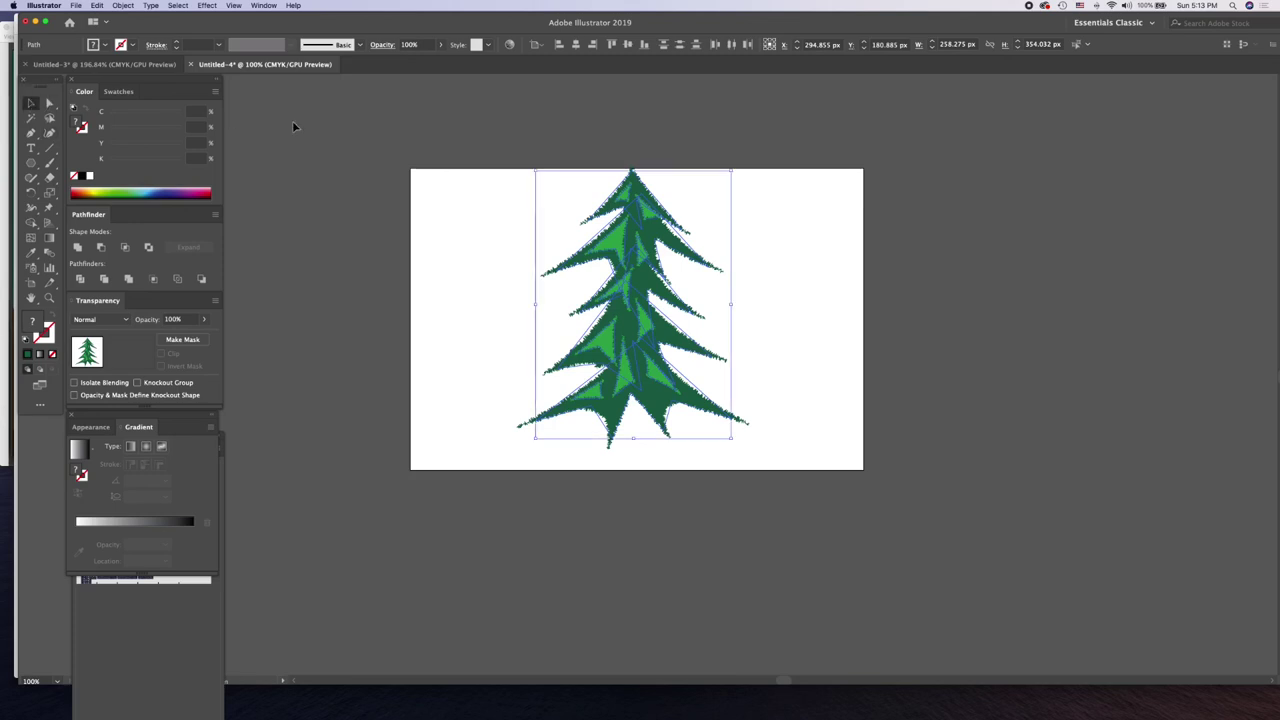
{"action": "left_click", "coordinate": [540, 259]}
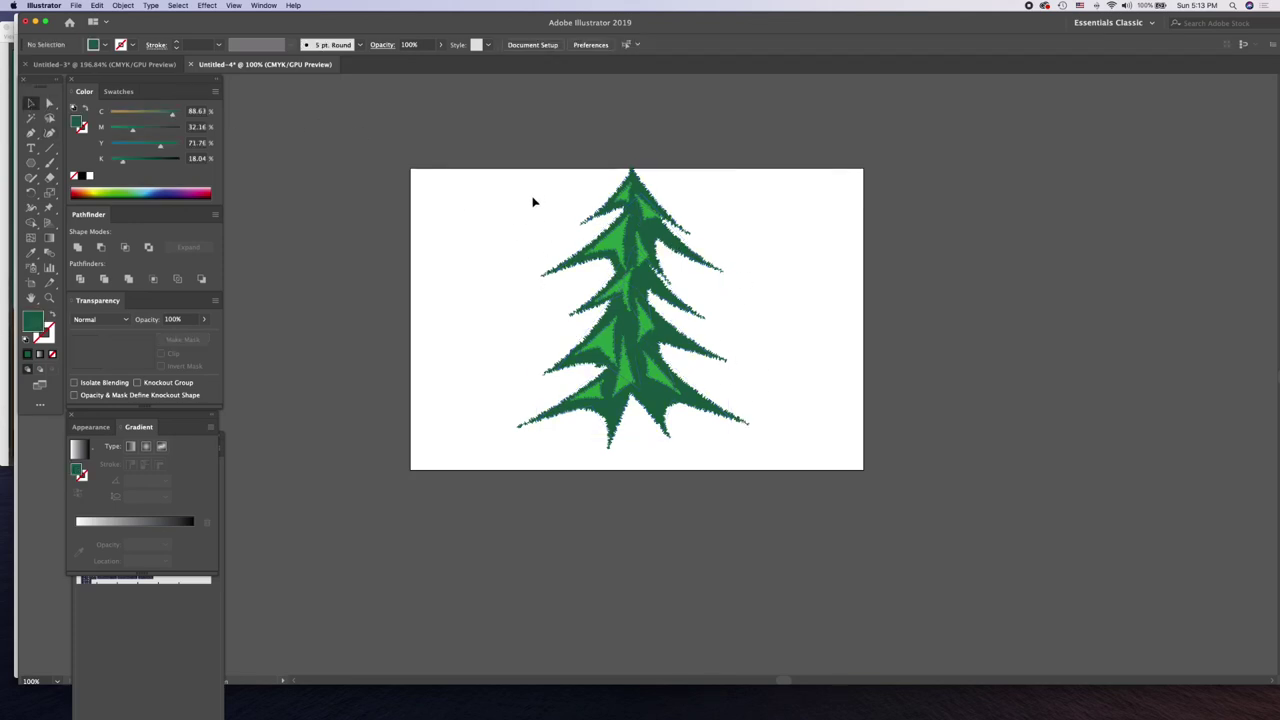
{"action": "mouse_move", "coordinate": [527, 189]}
{"action": "left_mouse_down"}
{"action": "mouse_move", "coordinate": [740, 443]}
{"action": "mouse_move", "coordinate": [616, 281]}
{"action": "left_mouse_up"}
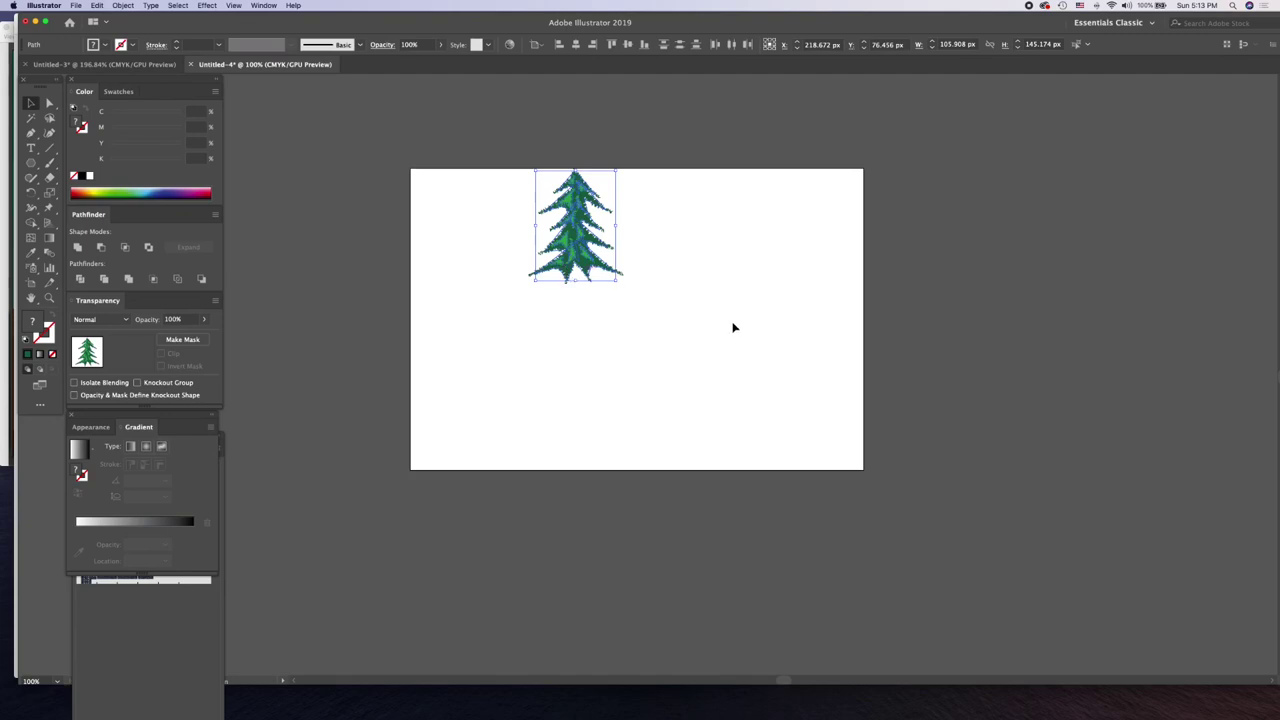
{"action": "left_click", "coordinate": [828, 344]}
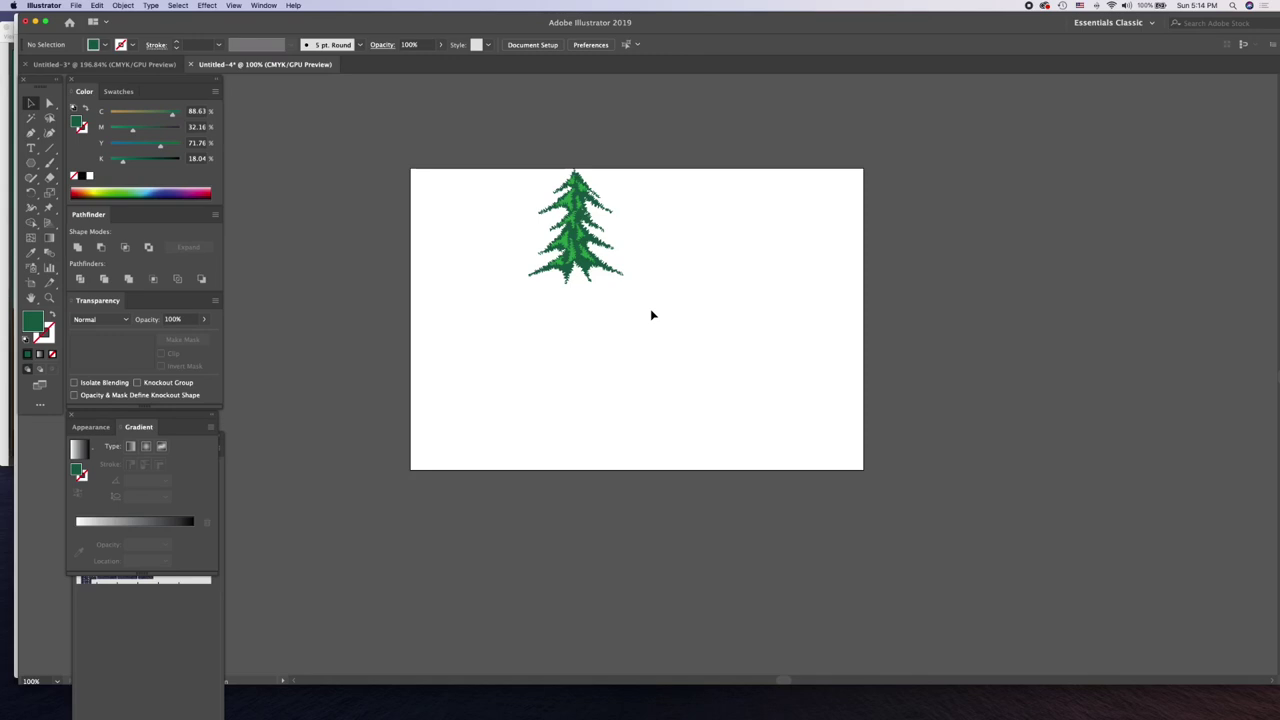
{"action": "key", "text": "super+z"}
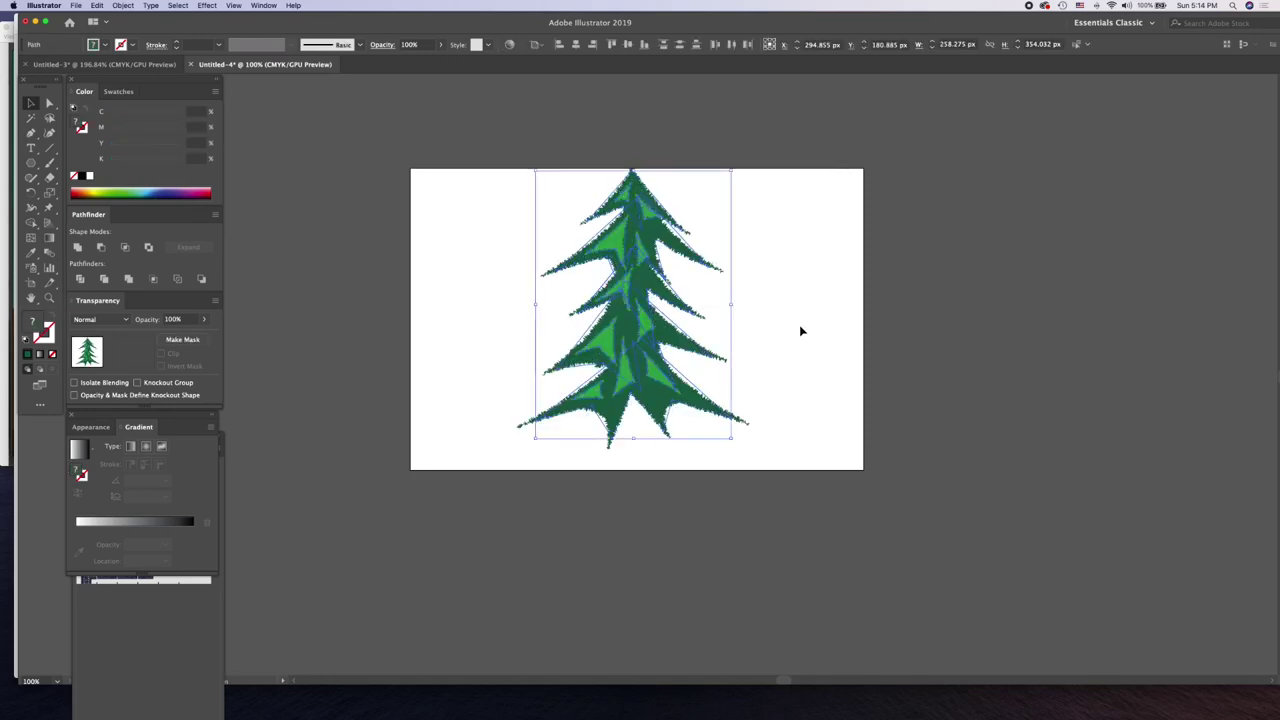
{"action": "left_click", "coordinate": [762, 330]}
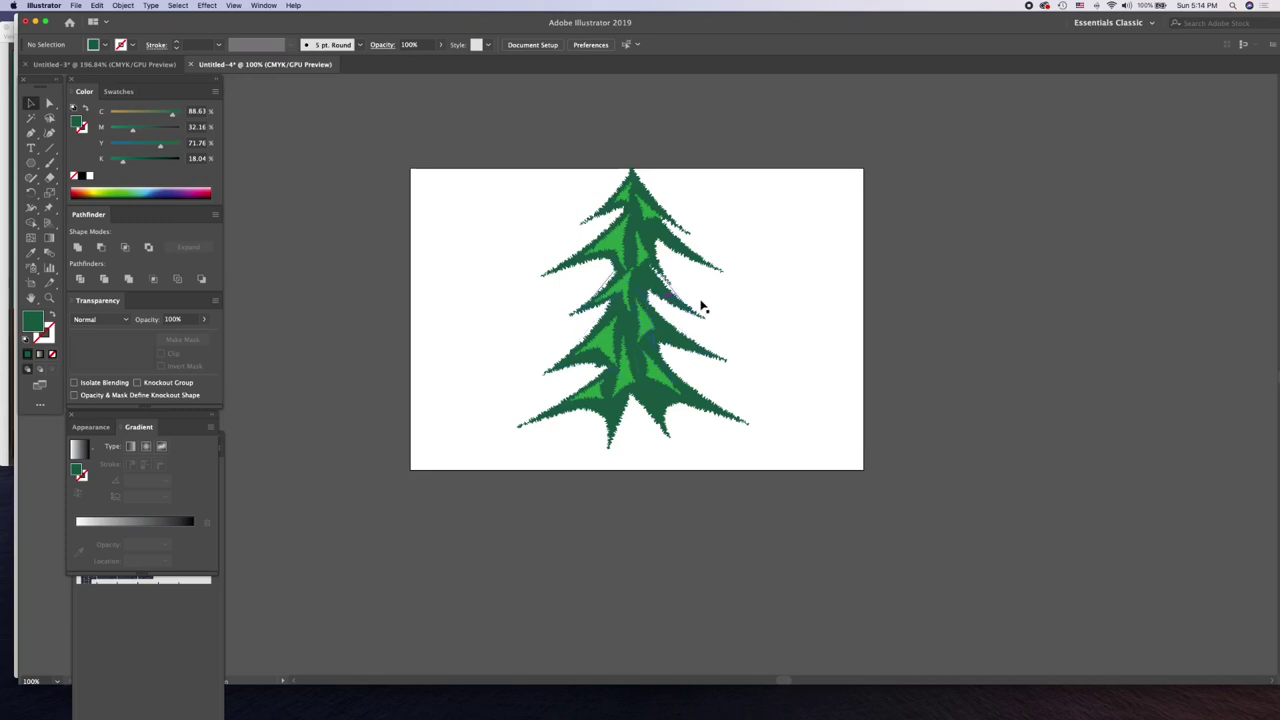
{"action": "left_click", "coordinate": [557, 193]}
- Change the Roughen size to 3 px and reselect the whole tree
{"action": "left_click", "coordinate": [207, 6]}
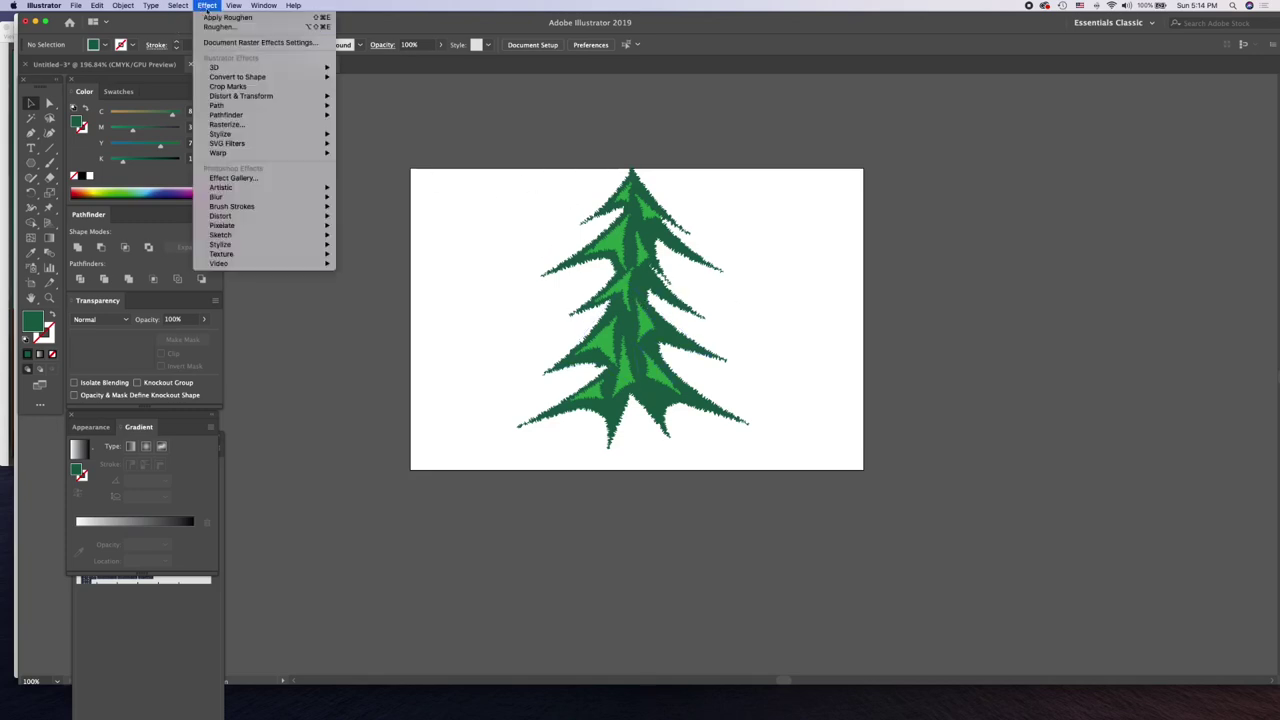
{"action": "left_click", "coordinate": [220, 26]}
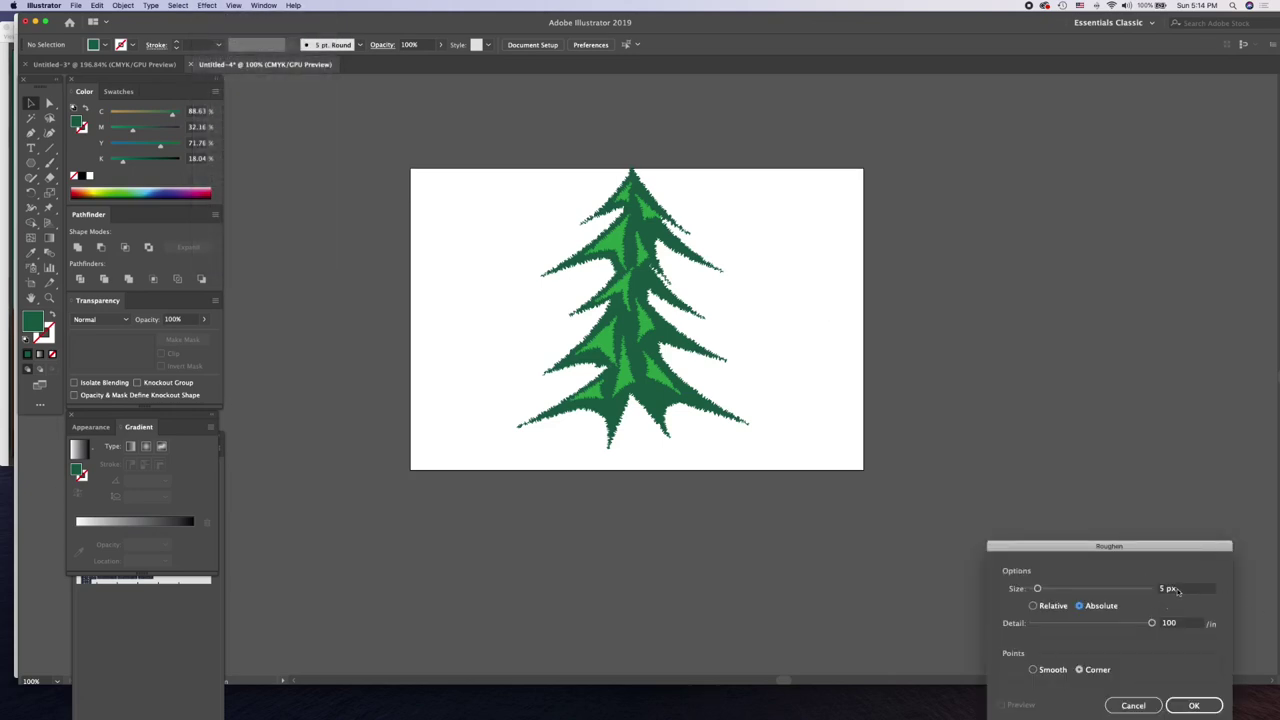
{"action": "left_click", "coordinate": [1168, 590]}
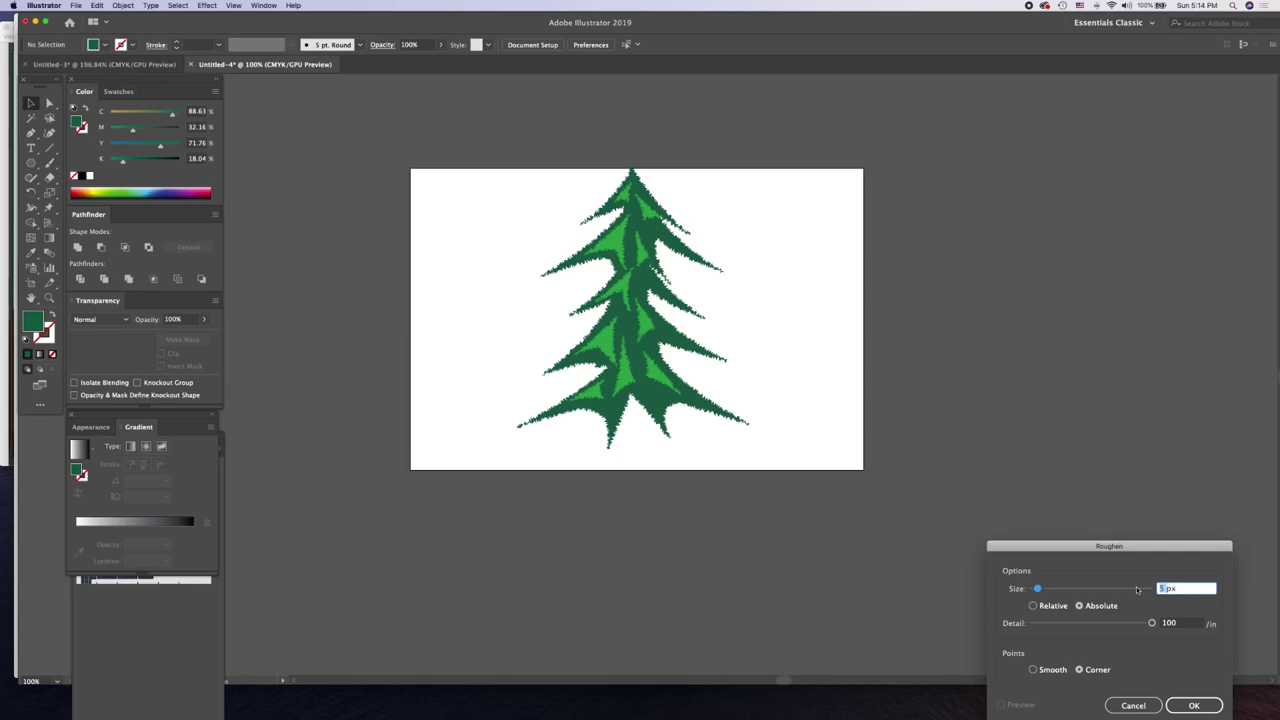
{"action": "type", "text": "4"}
{"action": "key", "text": "Down"}
{"action": "left_click", "coordinate": [1200, 707]}
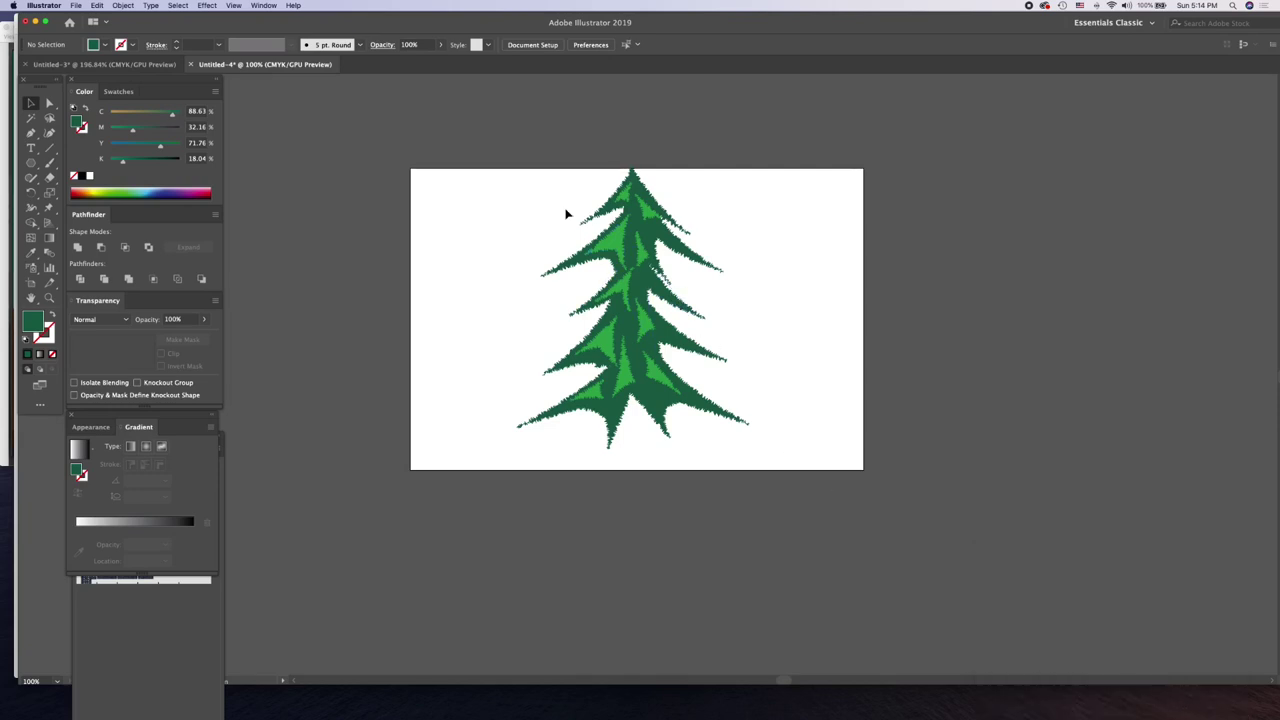
{"action": "left_click_drag", "start_coordinate": [525, 180], "coordinate": [738, 422]}
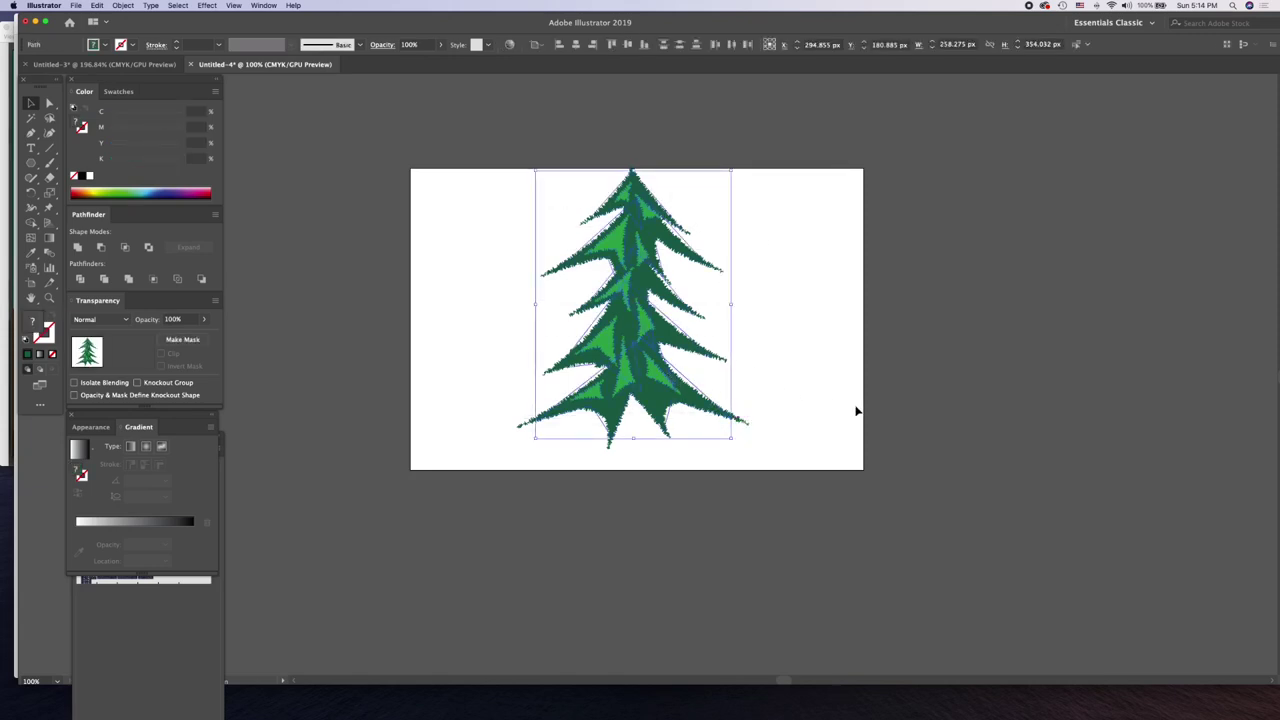
- Reapply Roughen at 3 px absolute, detail 100, then shrink the tree to about 79 × 177 px
{"action": "key", "text": "ctrl+z"}
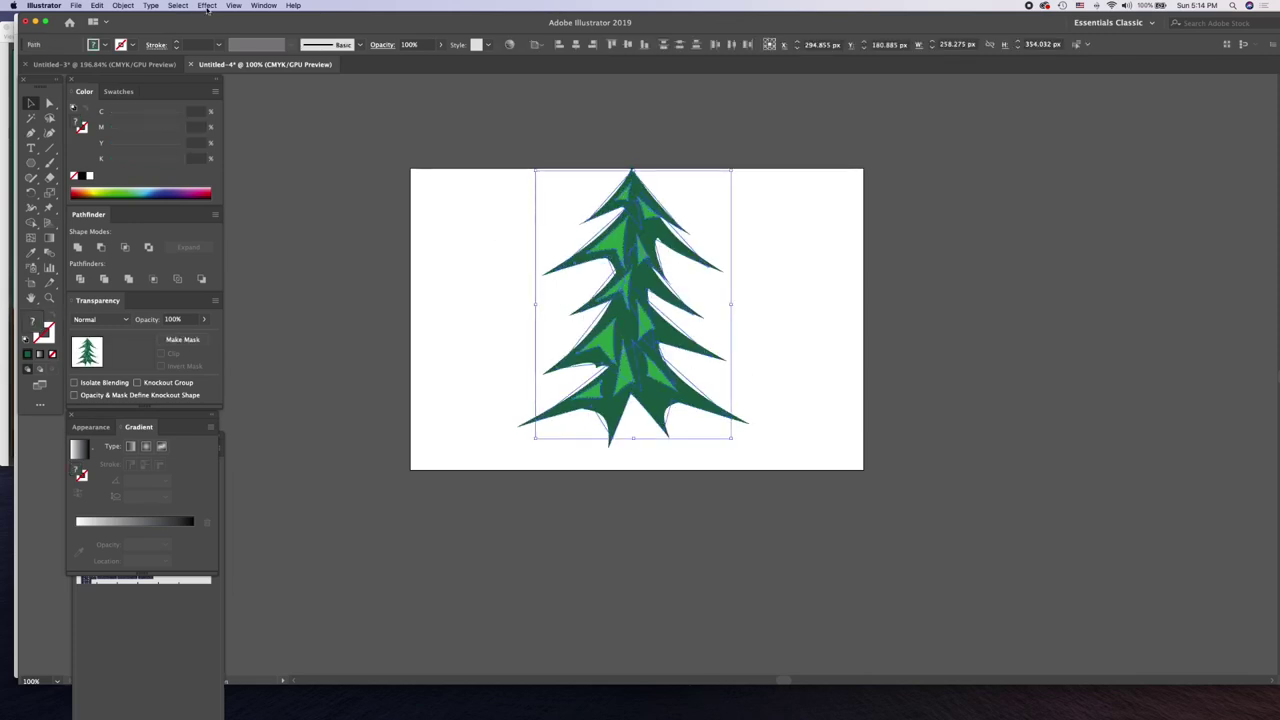
{"action": "left_click", "coordinate": [205, 6]}
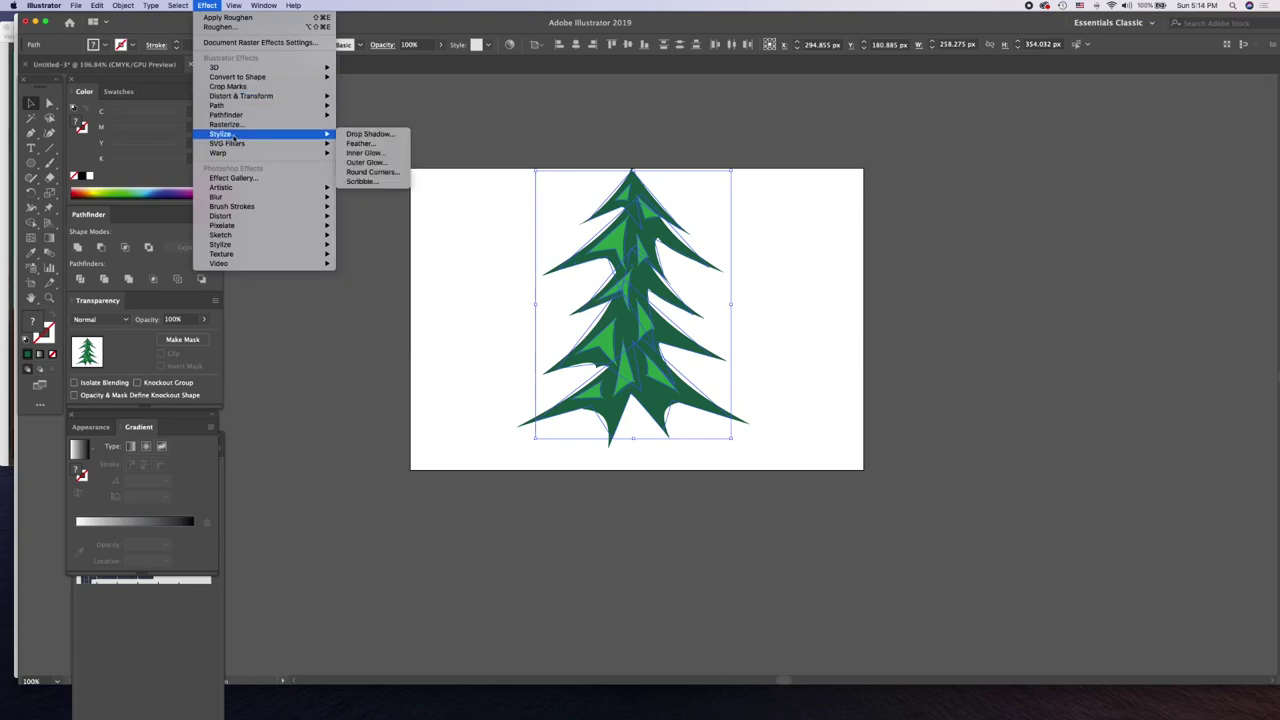
{"action": "mouse_move", "coordinate": [241, 96]}
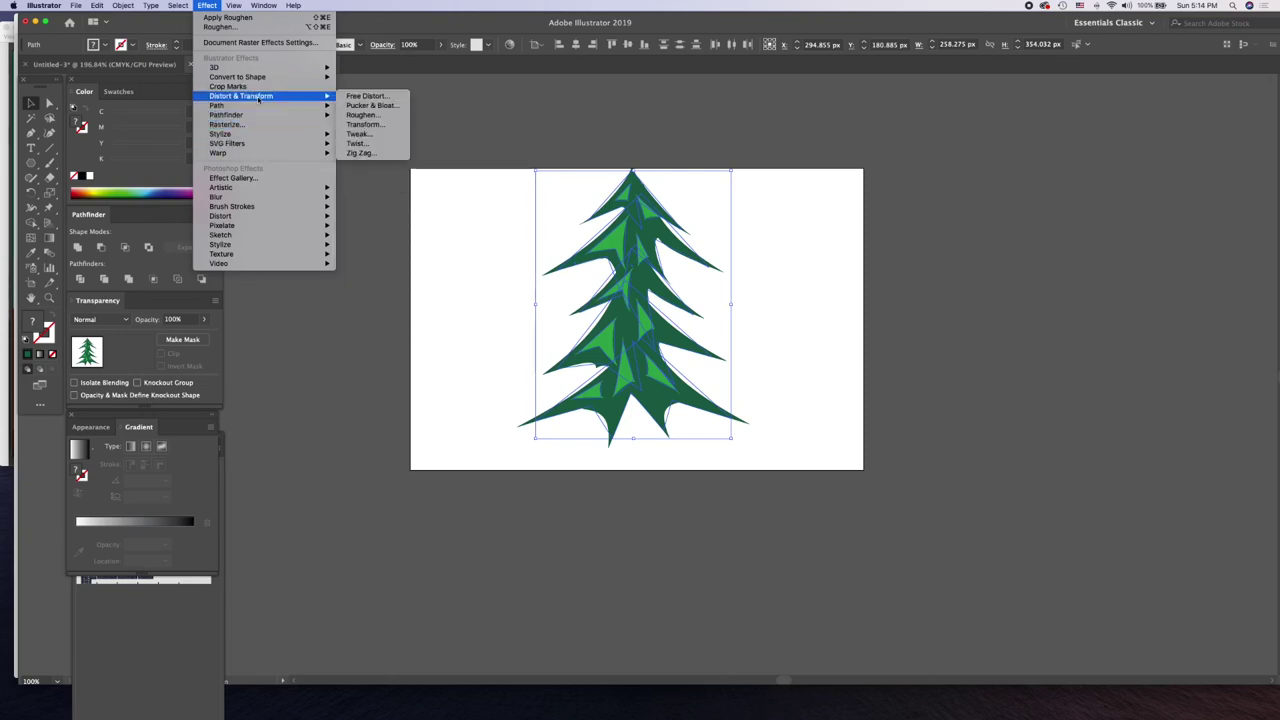
{"action": "left_click", "coordinate": [362, 114]}
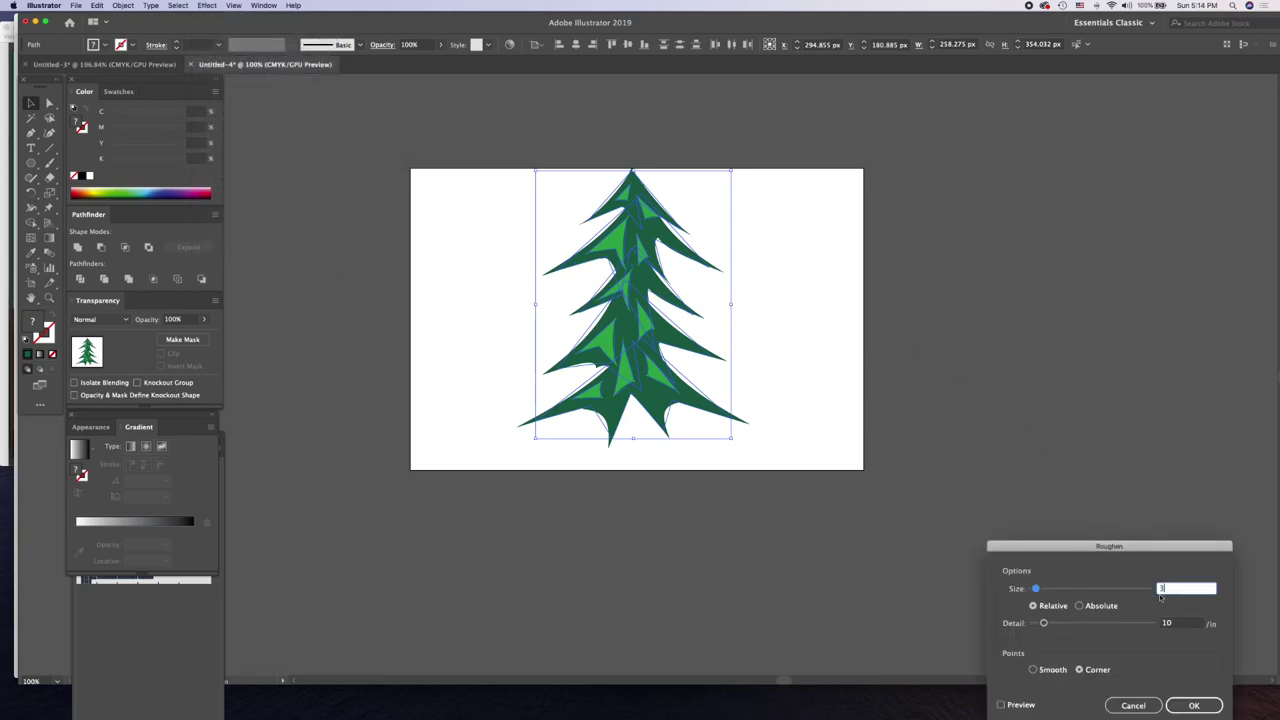
{"action": "left_click", "coordinate": [1175, 627]}
{"action": "type", "text": "1"}
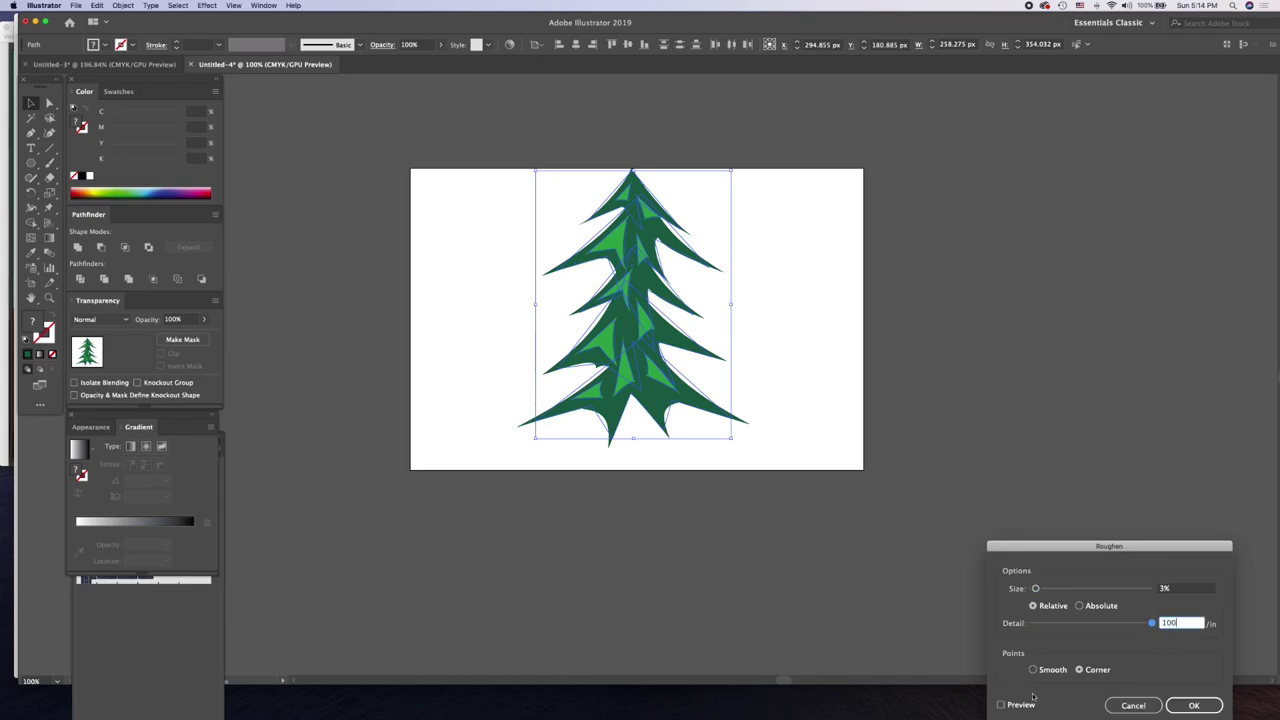
{"action": "left_click", "coordinate": [1001, 705]}
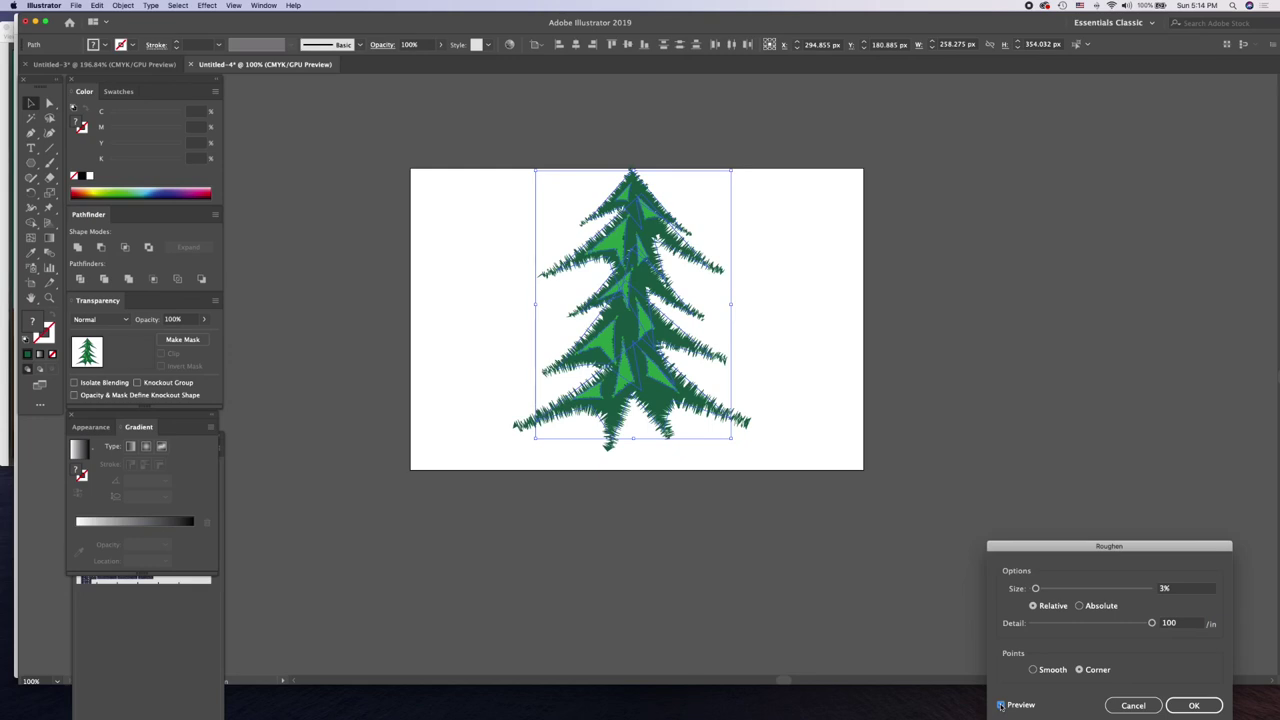
{"action": "left_click", "coordinate": [1080, 606]}
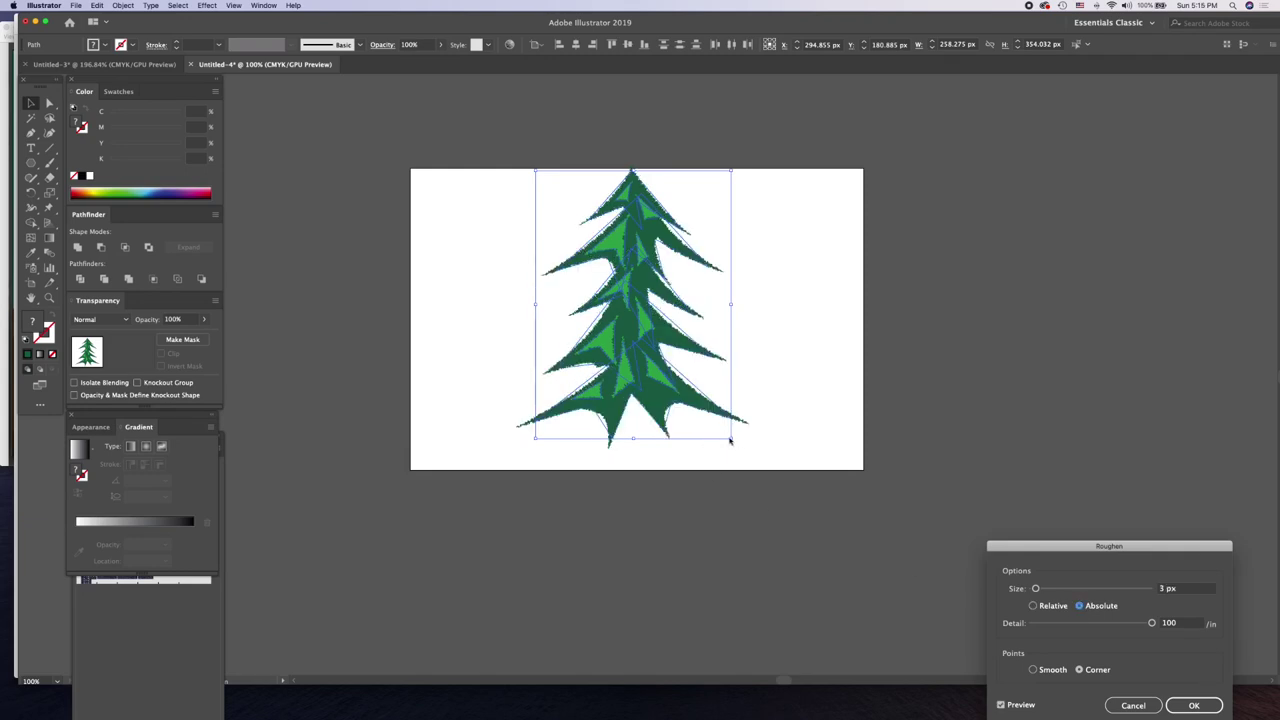
{"action": "left_click", "coordinate": [1195, 708]}
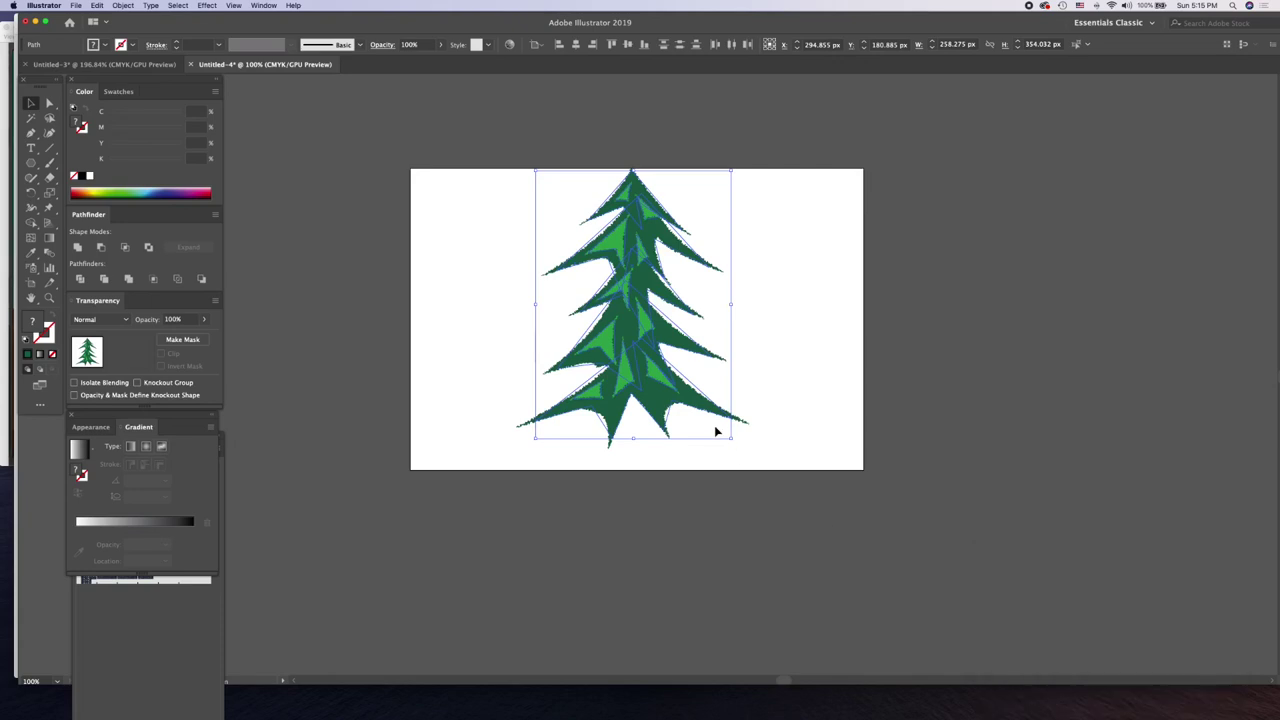
{"action": "mouse_move", "coordinate": [731, 440]}
{"action": "left_mouse_down"}
{"action": "mouse_move", "coordinate": [574, 311]}
{"action": "mouse_move", "coordinate": [599, 309]}
{"action": "left_mouse_up"}
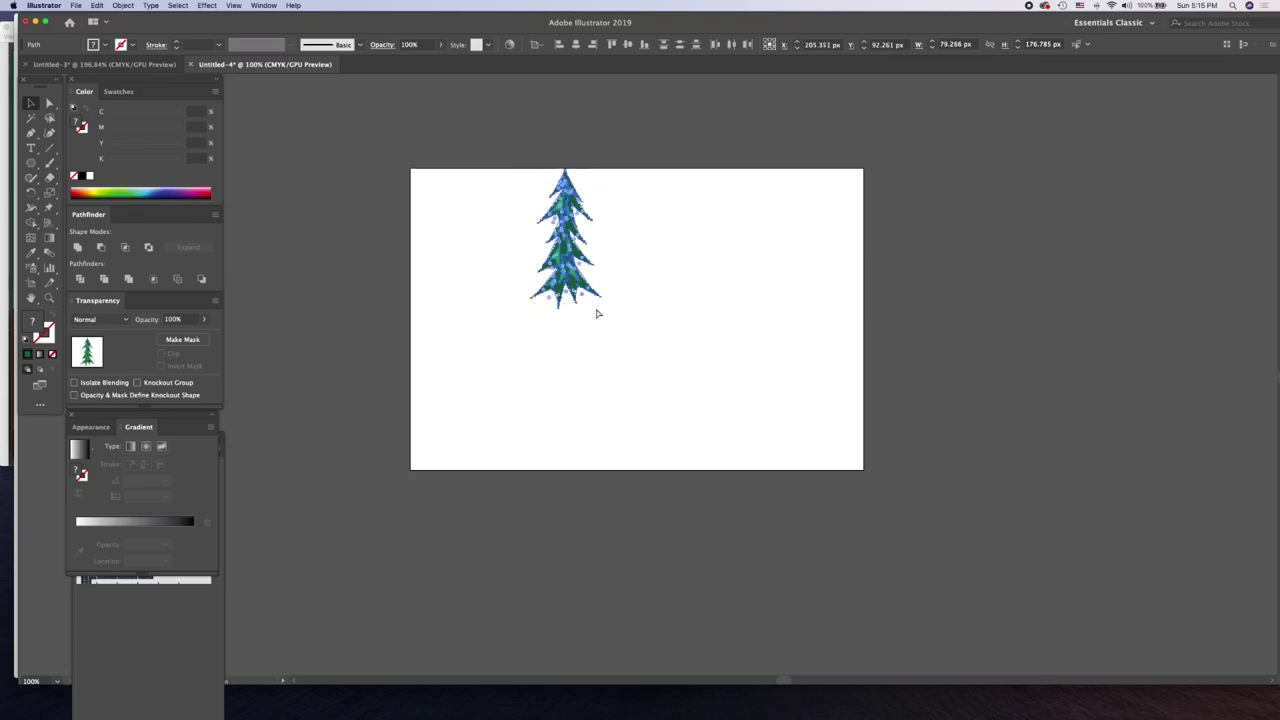
- Undo the shrink and rescale the tree to about 201 × 276 px on the artboard's left
{"action": "key", "text": "super+z"}
{"action": "key", "text": "super+z"}
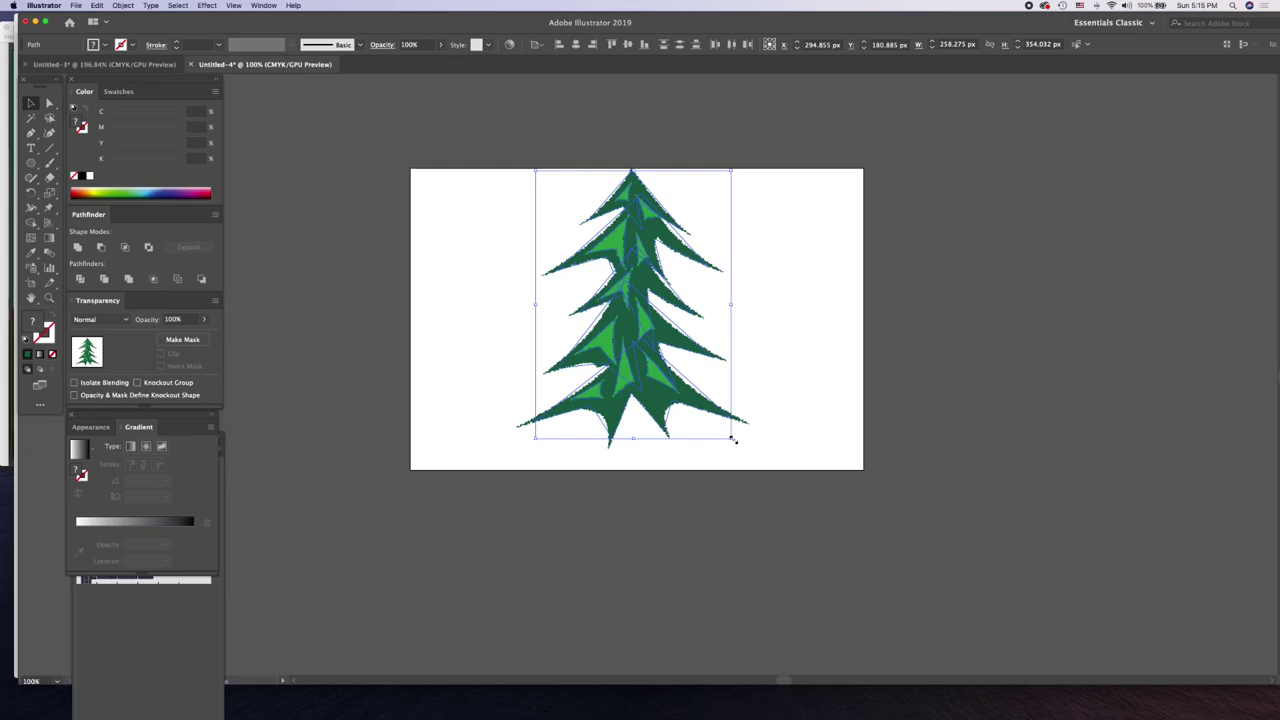
{"action": "left_click_drag", "start_coordinate": [733, 440], "coordinate": [600, 295]}
{"action": "left_click", "coordinate": [704, 300]}
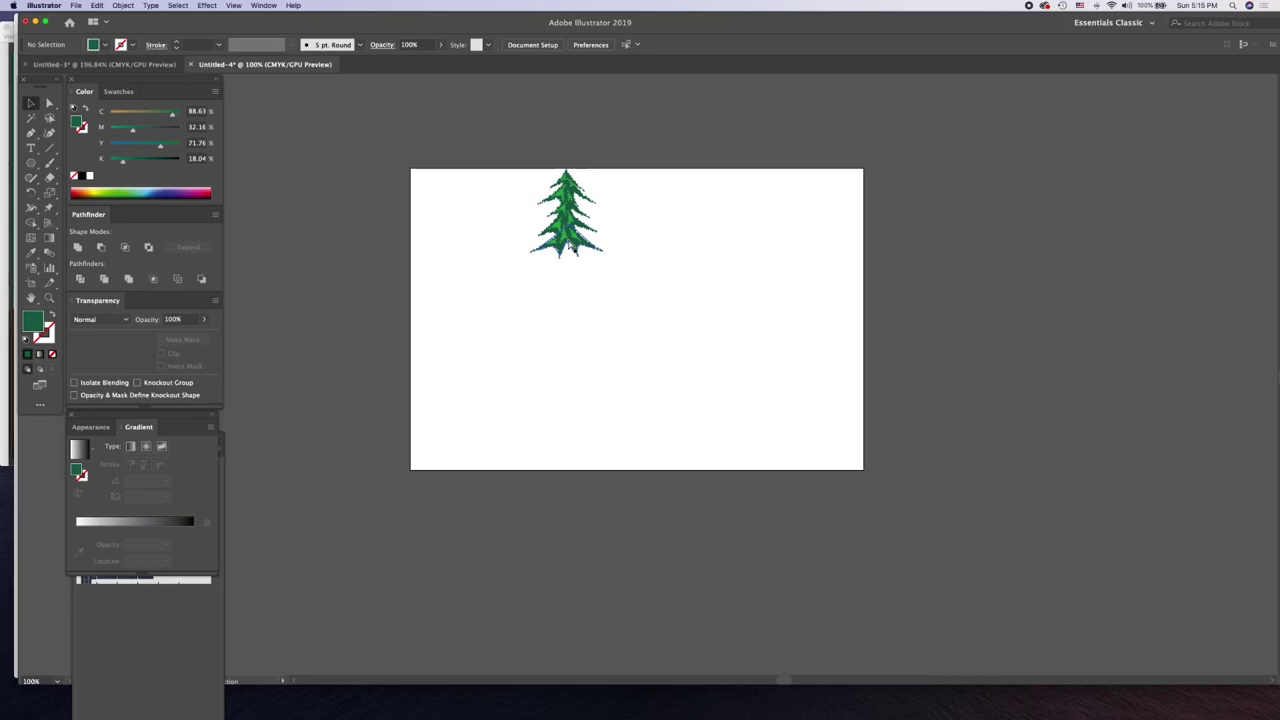
{"action": "left_click", "coordinate": [569, 244]}
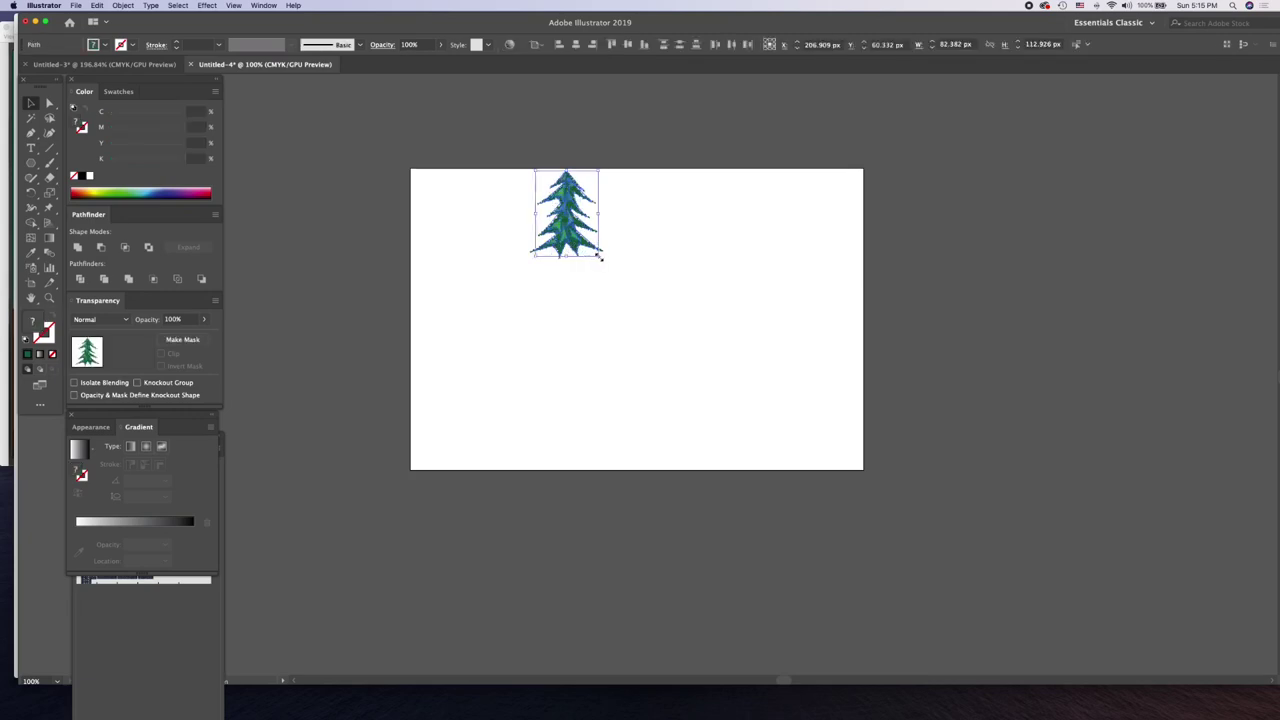
{"action": "left_click_drag", "start_coordinate": [600, 257], "coordinate": [690, 400]}
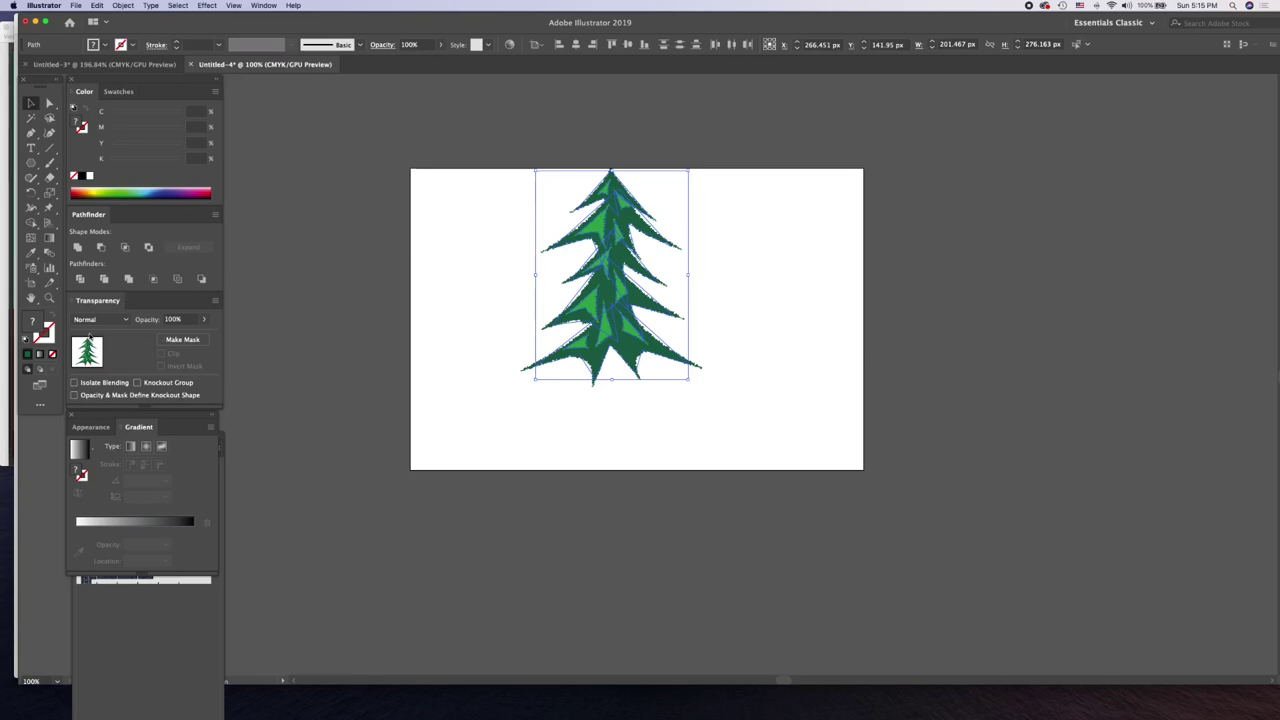
- Draw a tall, narrow rectangle to the right of the tree as the trunk
{"action": "left_click", "coordinate": [32, 164]}
{"action": "left_click_drag", "start_coordinate": [33, 164], "coordinate": [100, 164]}
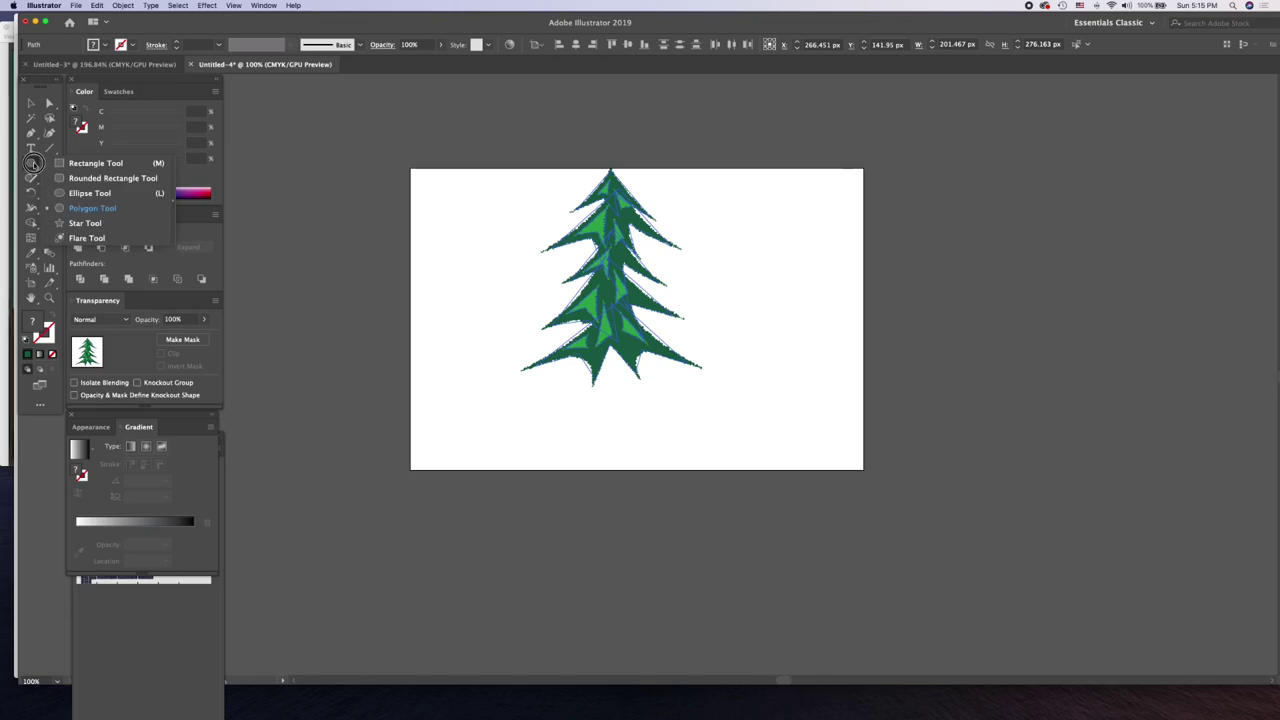
{"action": "left_click_drag", "start_coordinate": [733, 242], "coordinate": [759, 447]}
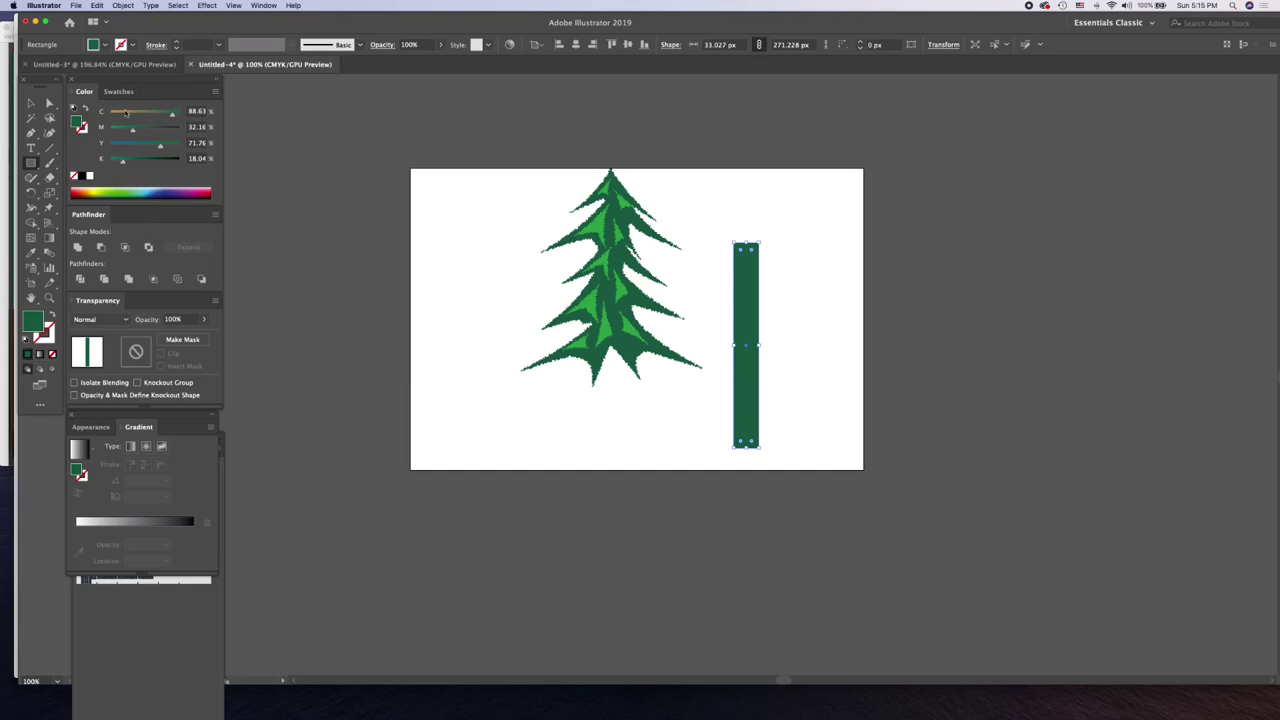
- Colour the trunk dark olive-brown with CMYK values C 50 and K 63
{"action": "left_click", "coordinate": [146, 115]}
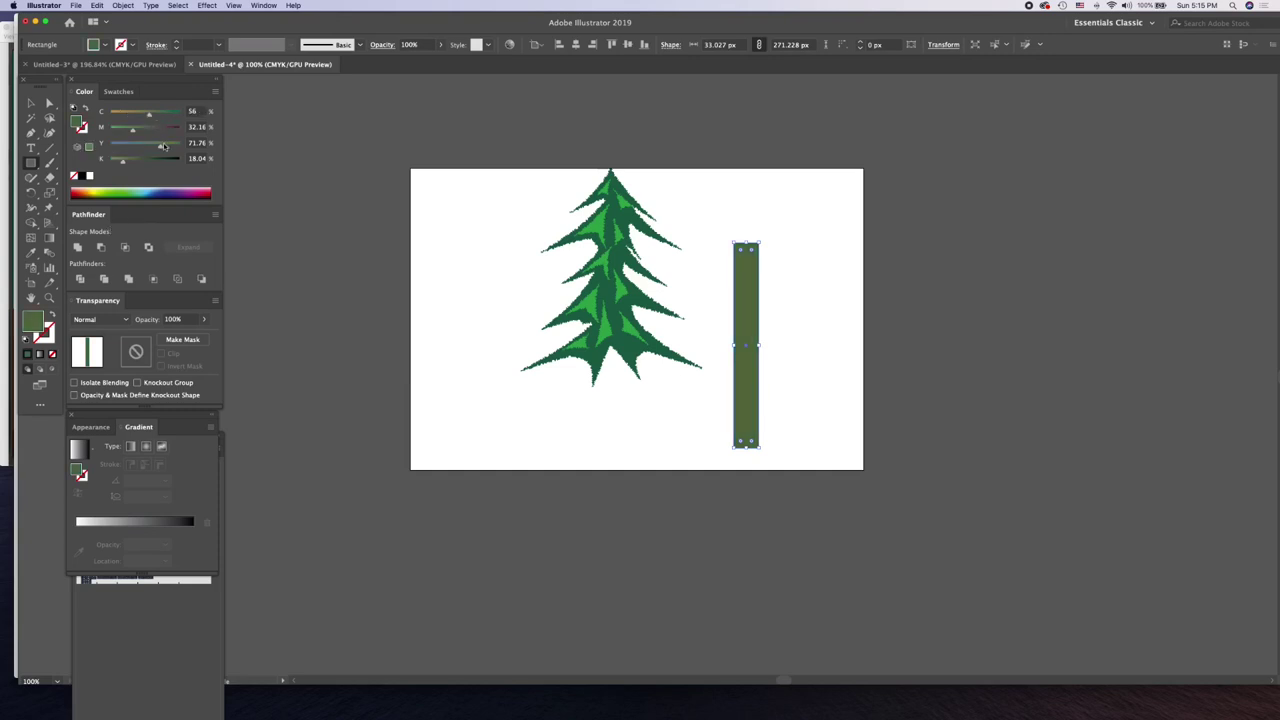
{"action": "left_click_drag", "start_coordinate": [126, 164], "coordinate": [154, 164]}
{"action": "left_click_drag", "start_coordinate": [148, 116], "coordinate": [141, 116]}
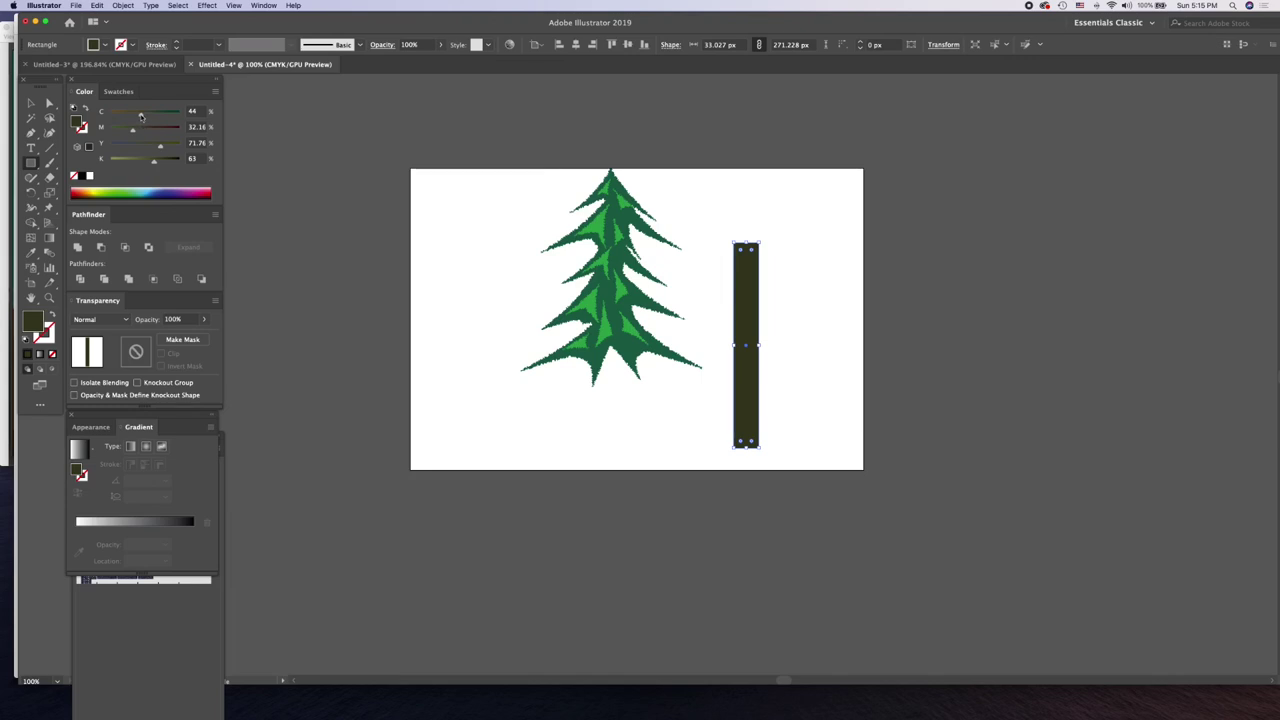
{"action": "left_click", "coordinate": [140, 116]}
{"action": "left_click_drag", "start_coordinate": [143, 116], "coordinate": [146, 114]}
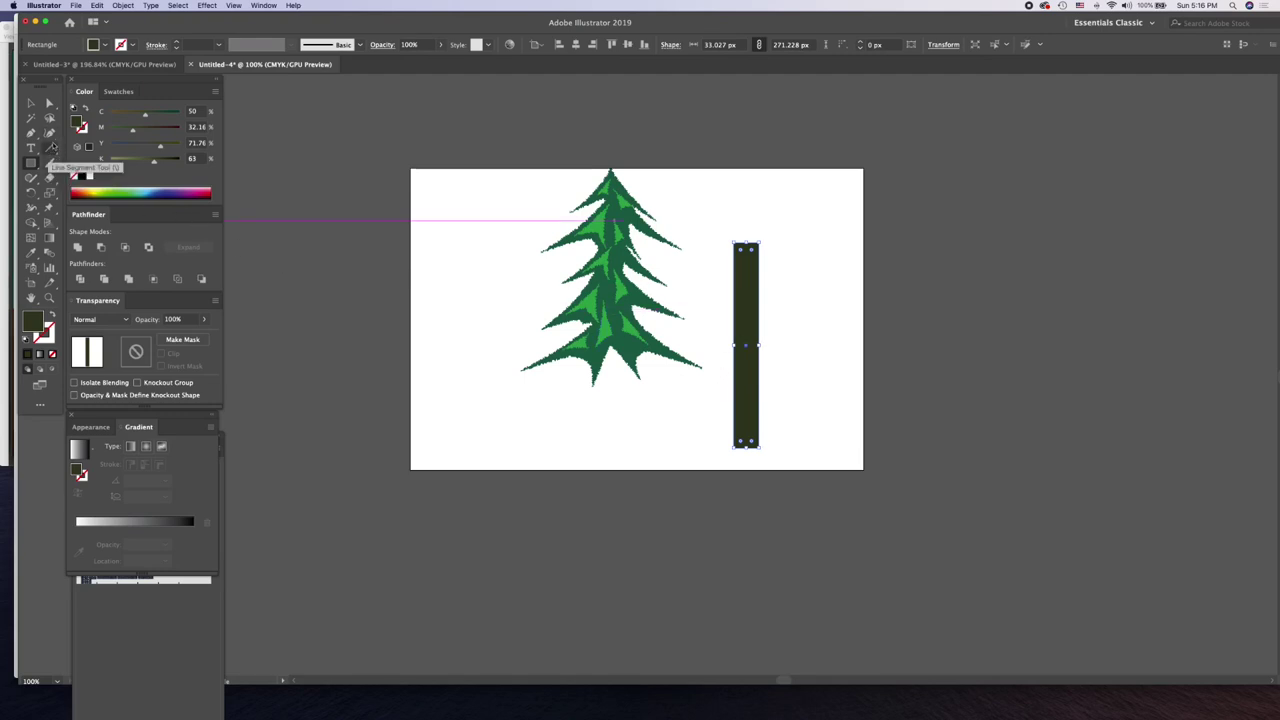
- Bend the trunk's top, left and right edges into slight curves
{"action": "left_click", "coordinate": [49, 132]}
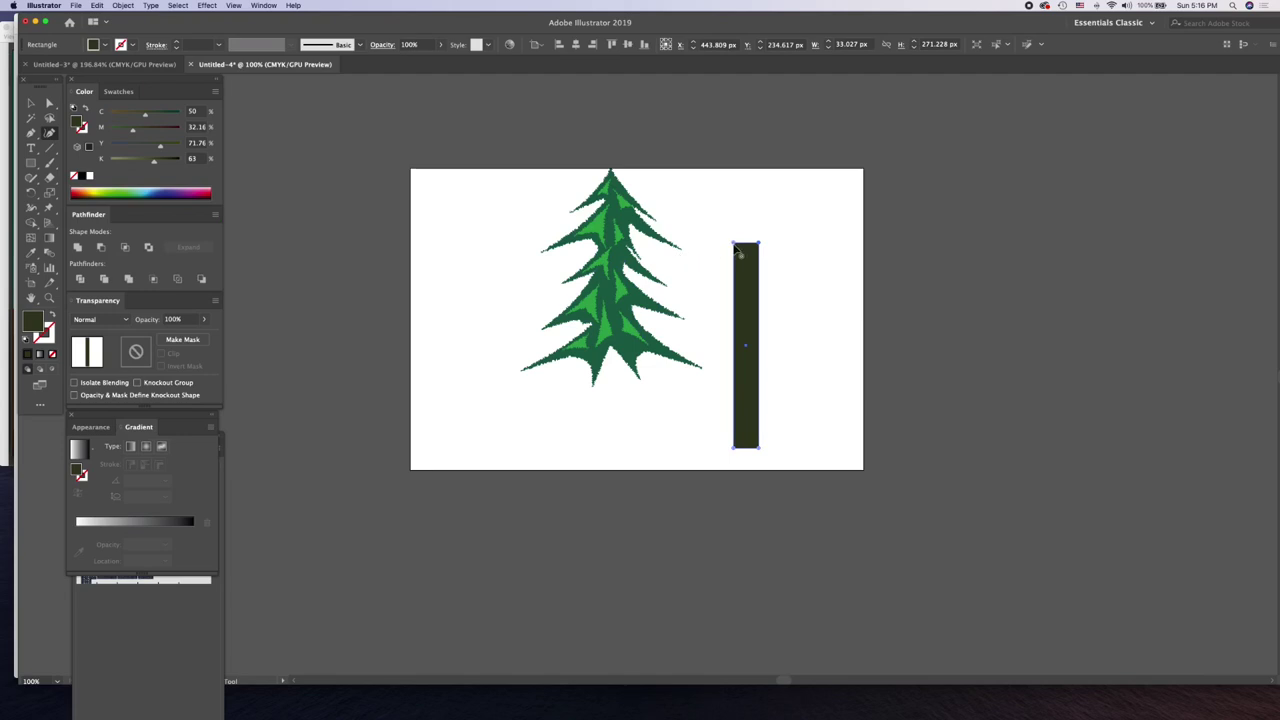
{"action": "left_click_drag", "start_coordinate": [737, 245], "coordinate": [737, 238]}
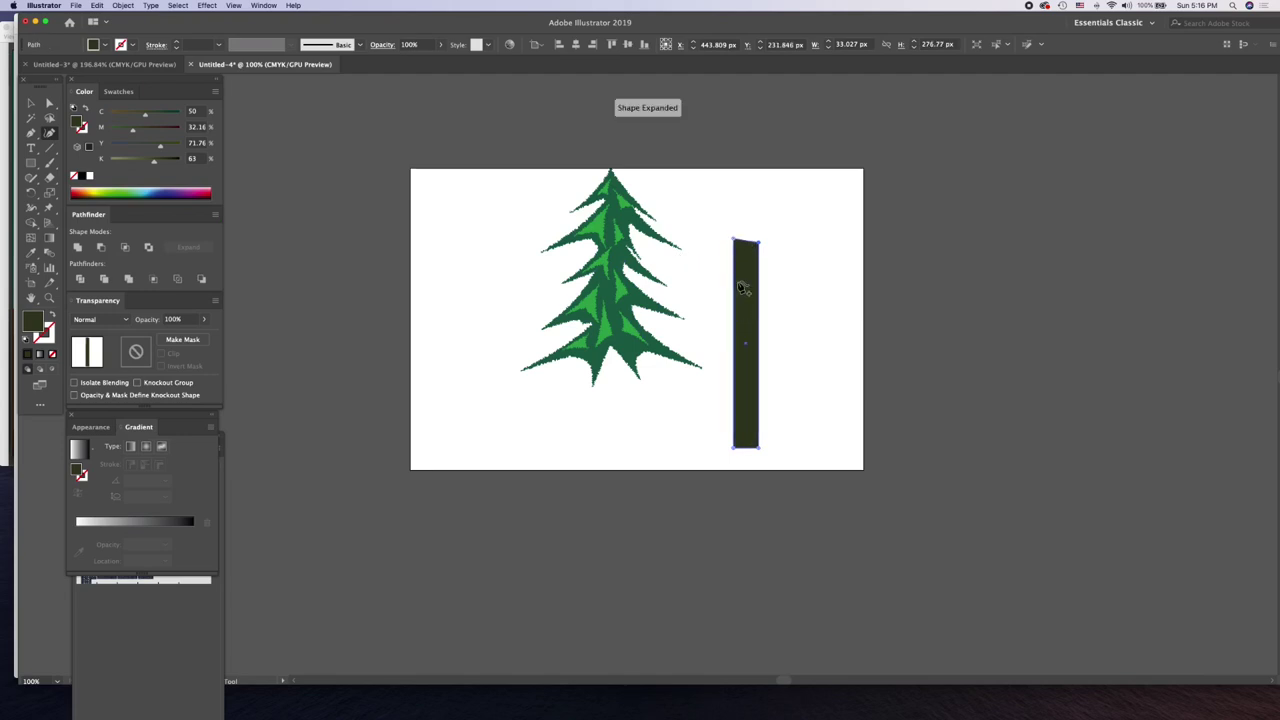
{"action": "left_click", "coordinate": [735, 276]}
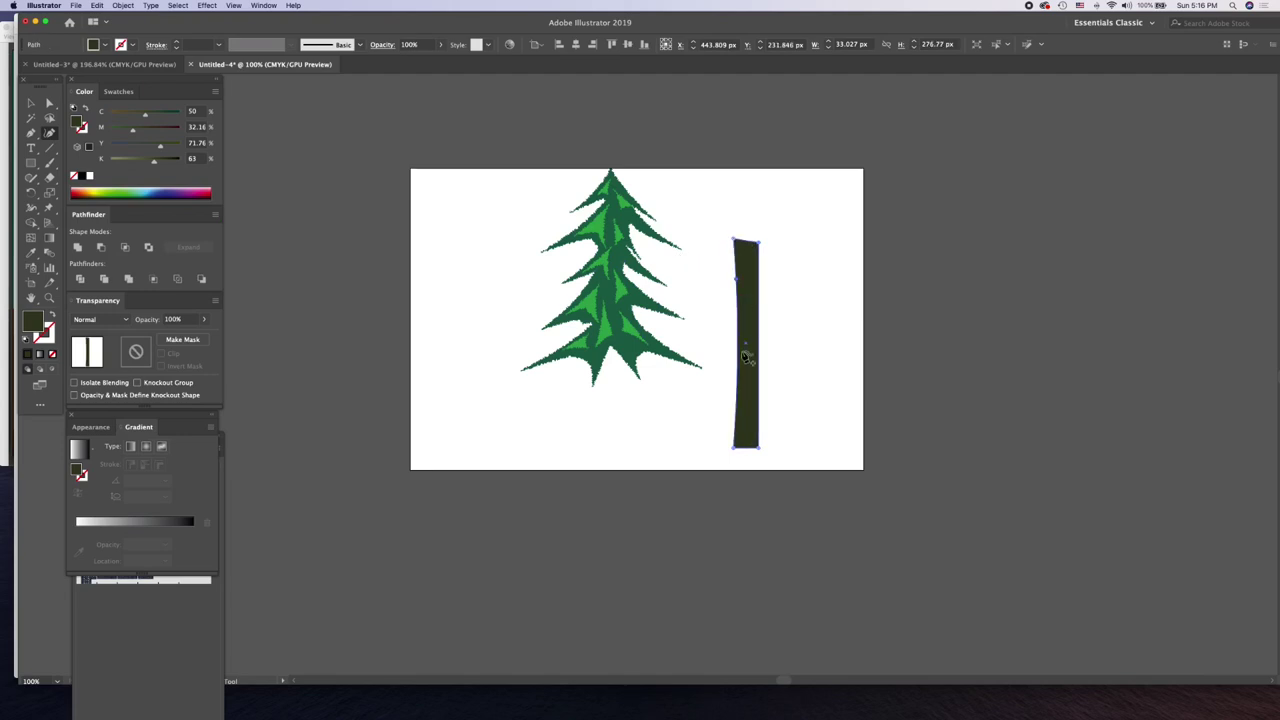
{"action": "left_click_drag", "start_coordinate": [743, 360], "coordinate": [736, 377]}
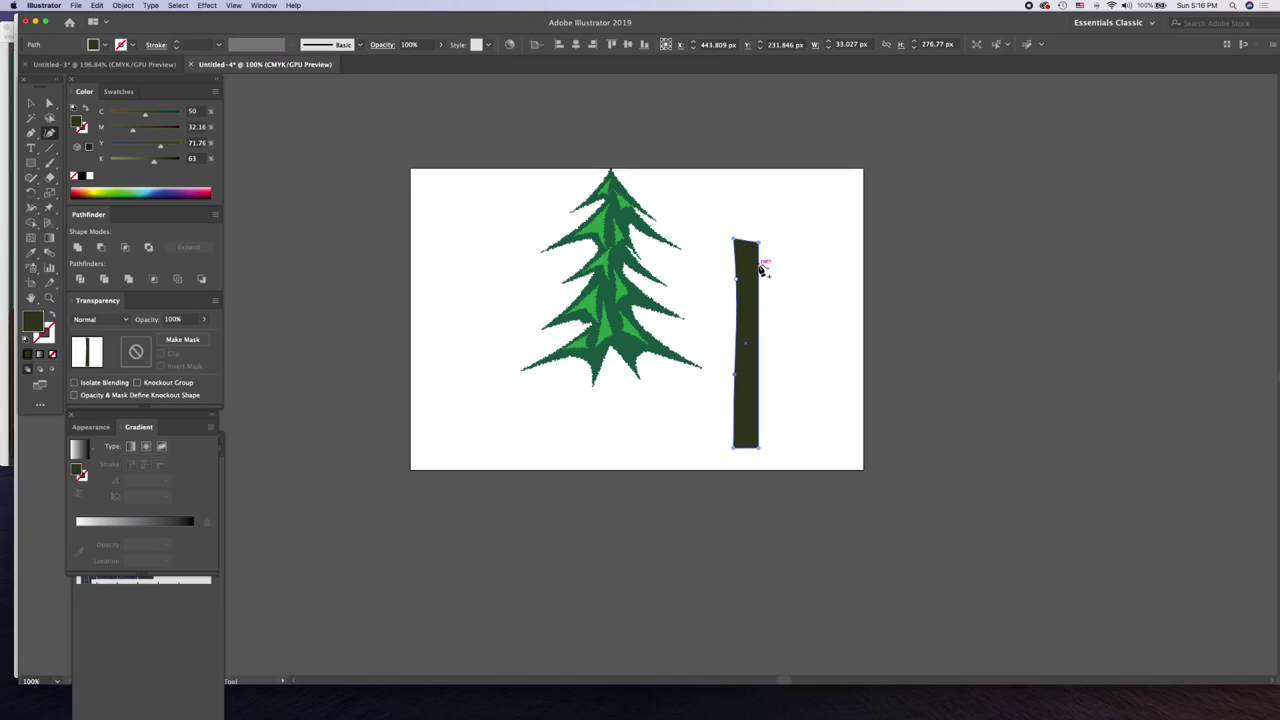
{"action": "left_click_drag", "start_coordinate": [761, 262], "coordinate": [763, 280]}
{"action": "left_click_drag", "start_coordinate": [767, 345], "coordinate": [757, 352]}
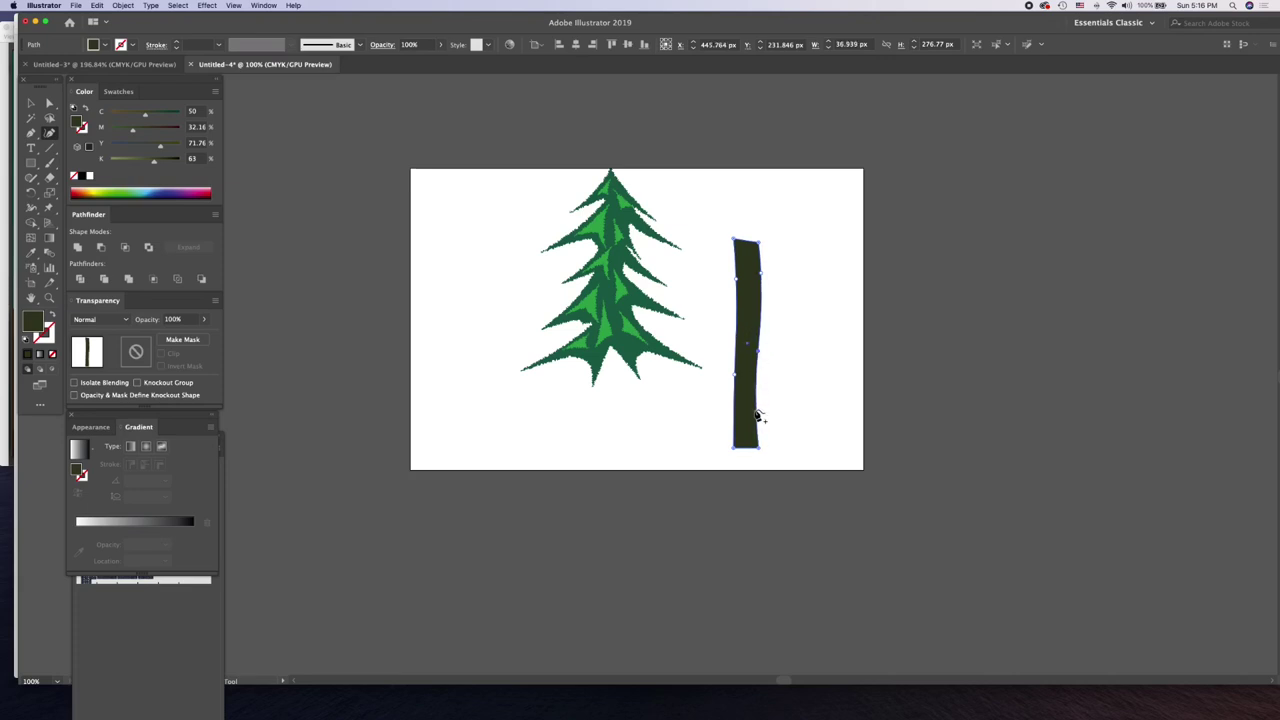
{"action": "left_click", "coordinate": [757, 412]}
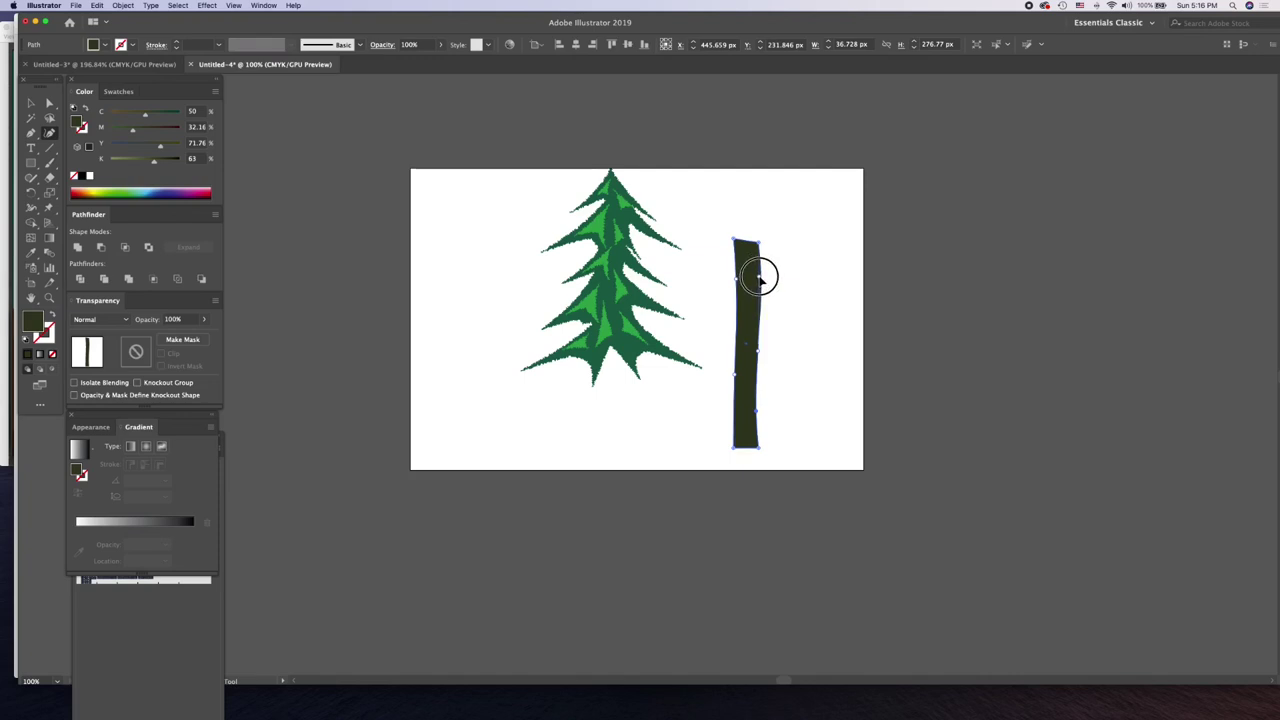
{"action": "left_click_drag", "start_coordinate": [760, 275], "coordinate": [765, 278]}
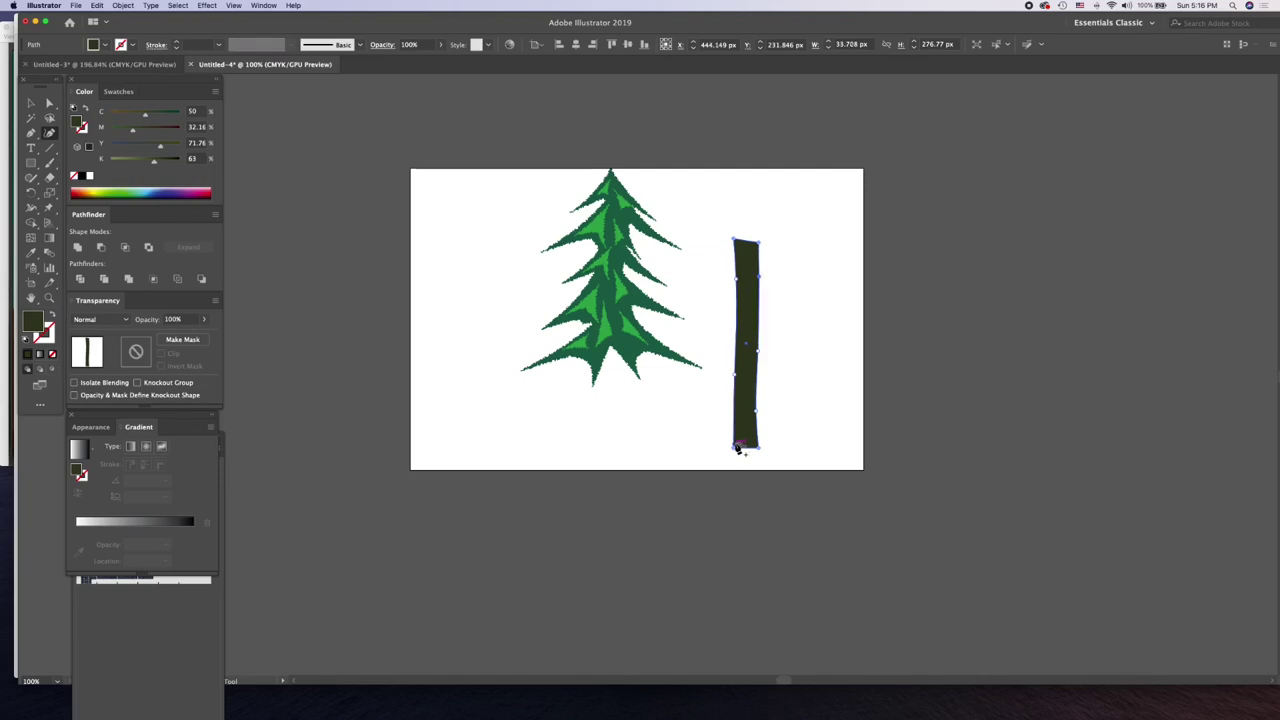
- Extend the trunk's bottom slightly and nudge its top-right corner and right edge into a taper
{"action": "left_click_drag", "start_coordinate": [735, 450], "coordinate": [748, 456]}
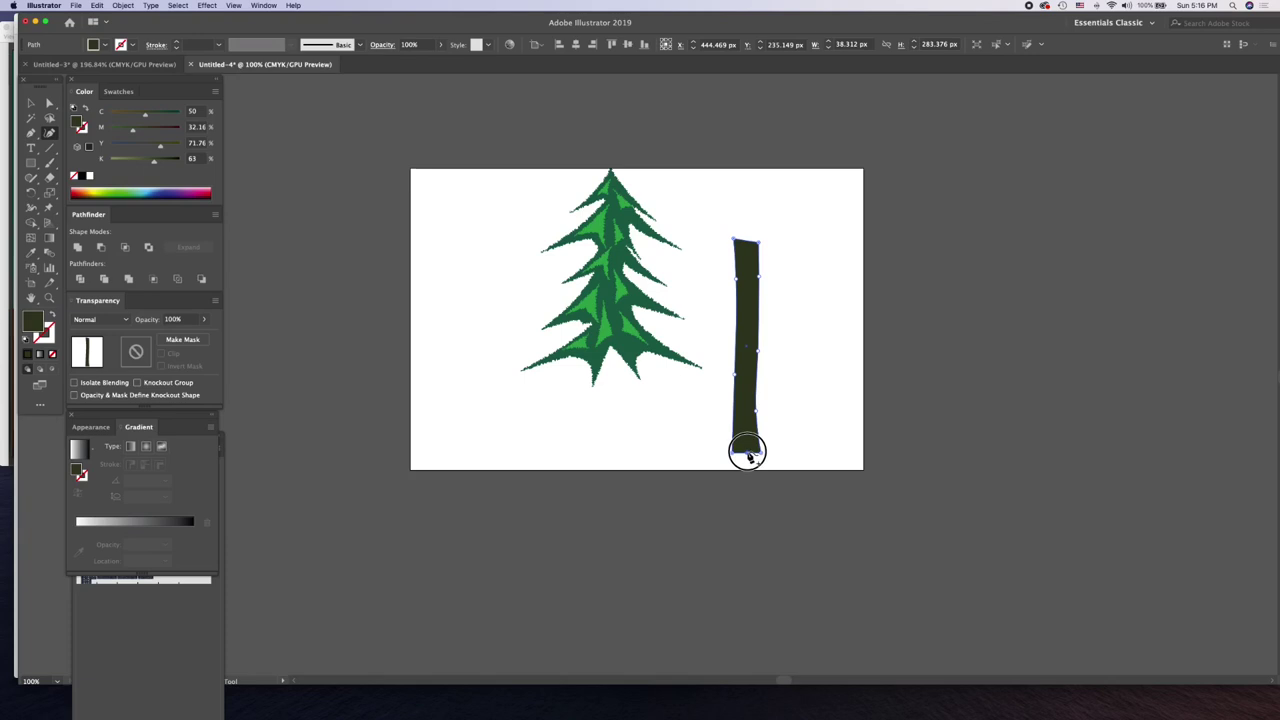
{"action": "left_click_drag", "start_coordinate": [748, 456], "coordinate": [747, 455]}
{"action": "left_click", "coordinate": [737, 281]}
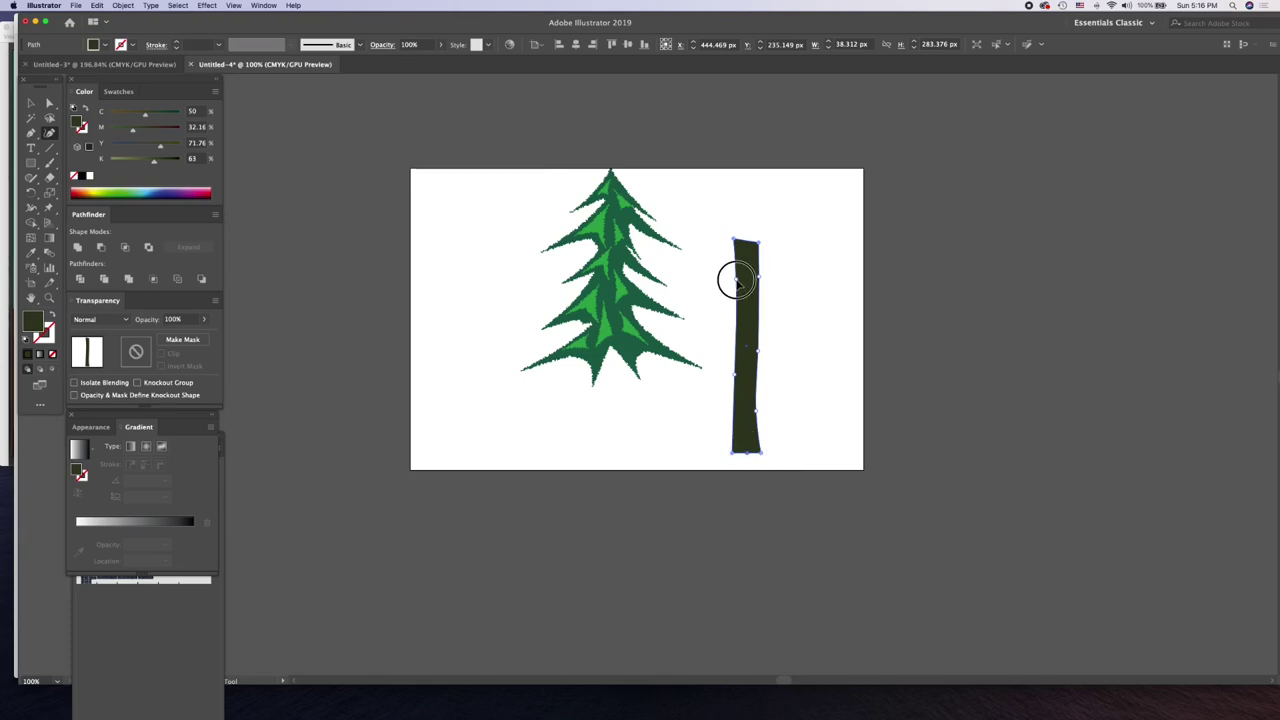
{"action": "left_click", "coordinate": [757, 241]}
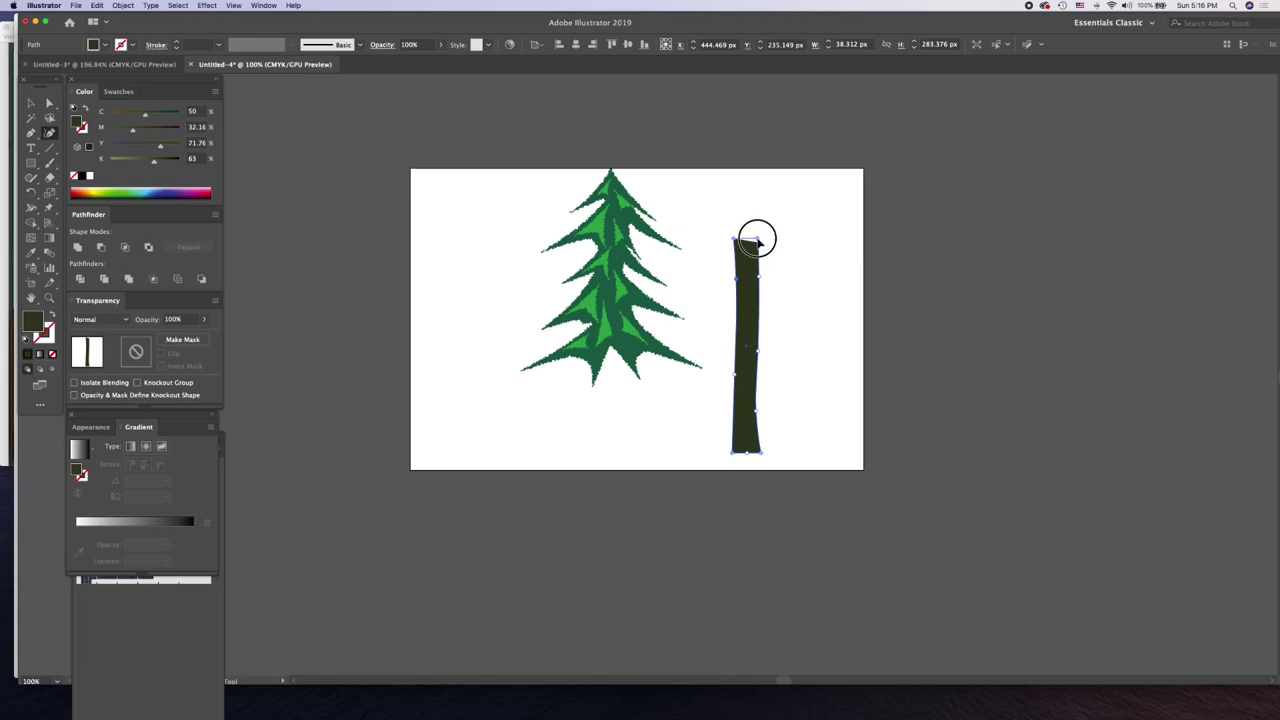
{"action": "left_click_drag", "start_coordinate": [757, 241], "coordinate": [756, 239]}
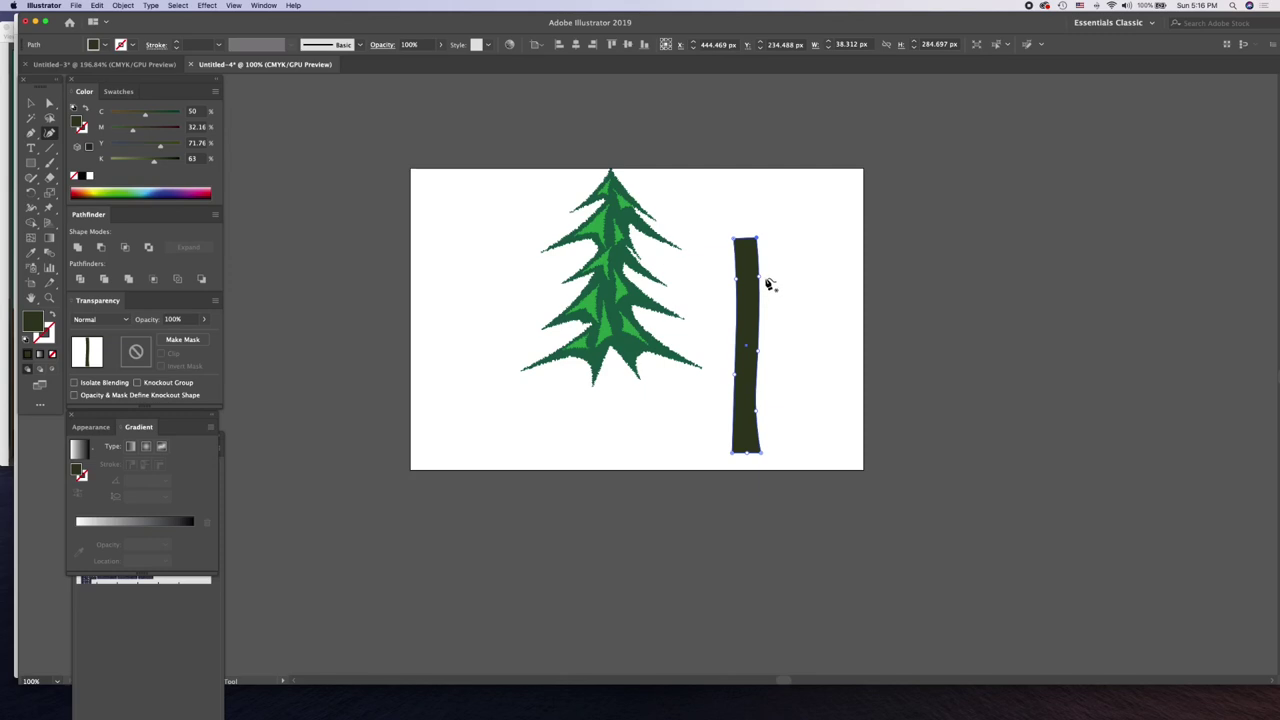
{"action": "left_click_drag", "start_coordinate": [759, 278], "coordinate": [759, 276]}
{"action": "left_click", "coordinate": [757, 412]}
{"action": "left_click_drag", "start_coordinate": [757, 412], "coordinate": [759, 414]}
- Duplicate the trunk and make the copy narrower, placed beside the original
{"action": "left_click", "coordinate": [31, 104]}
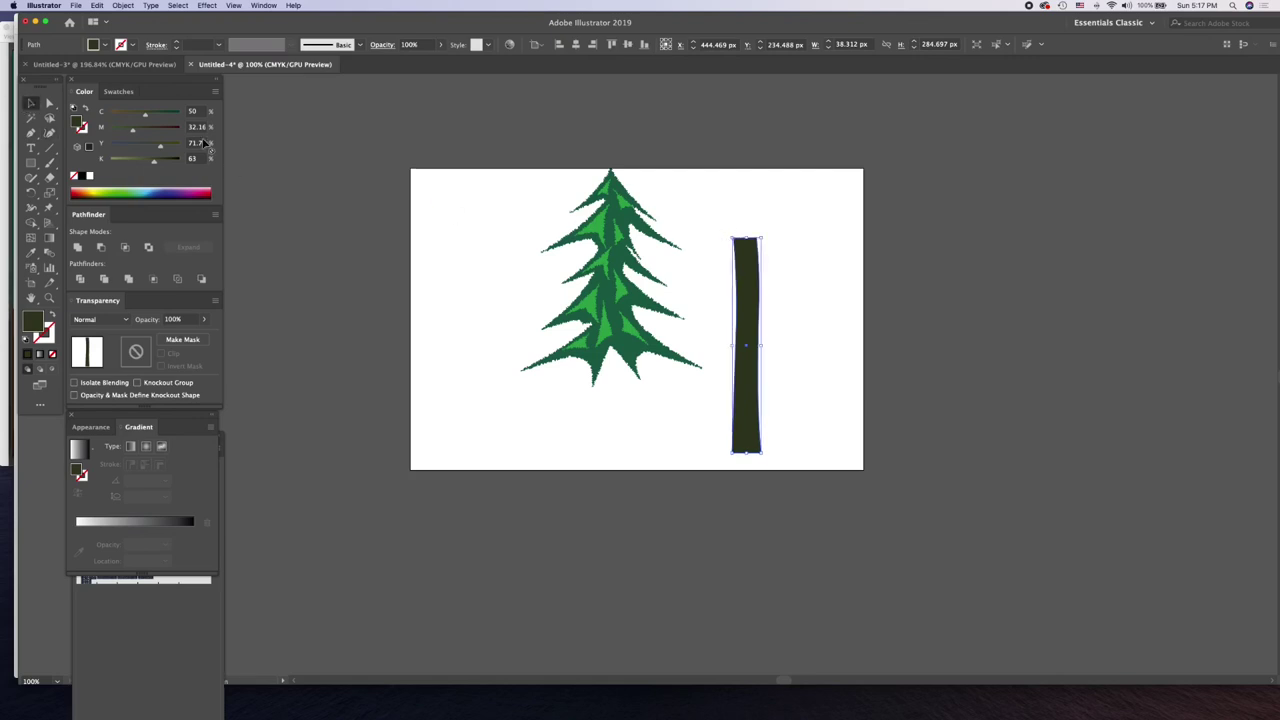
{"action": "key", "text": "a"}
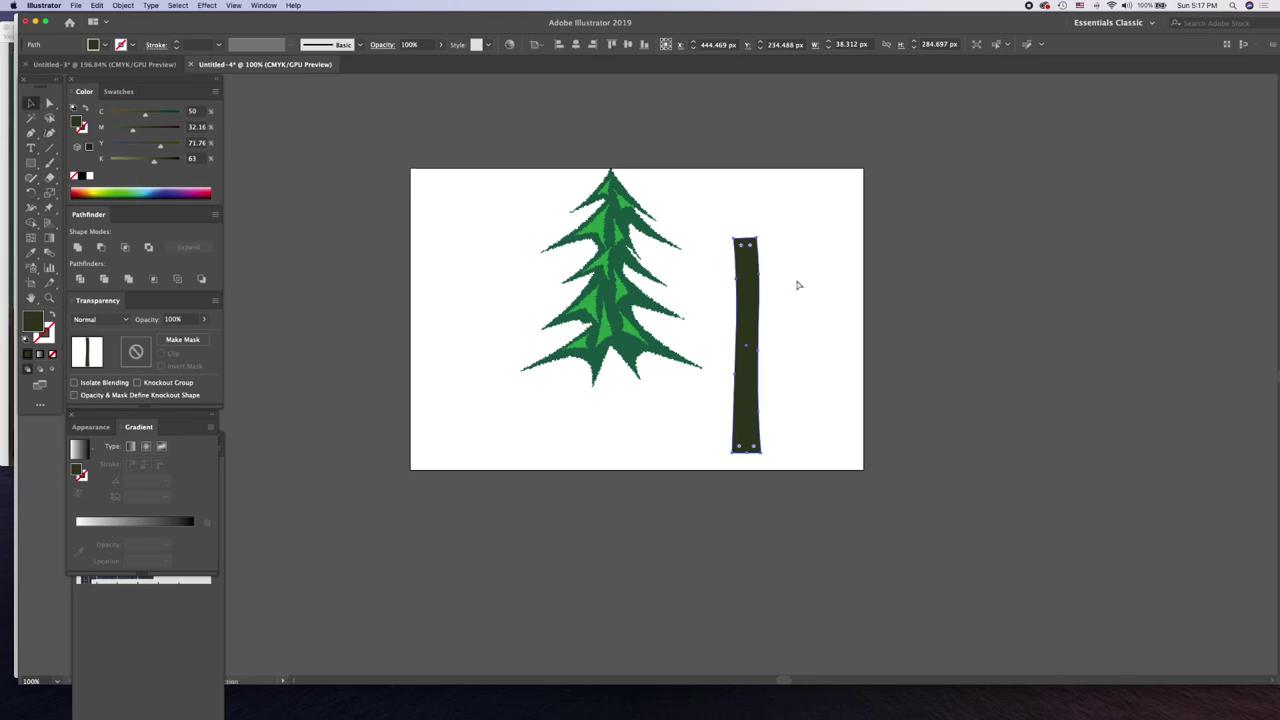
{"action": "left_click_drag", "start_coordinate": [758, 242], "coordinate": [660, 270]}
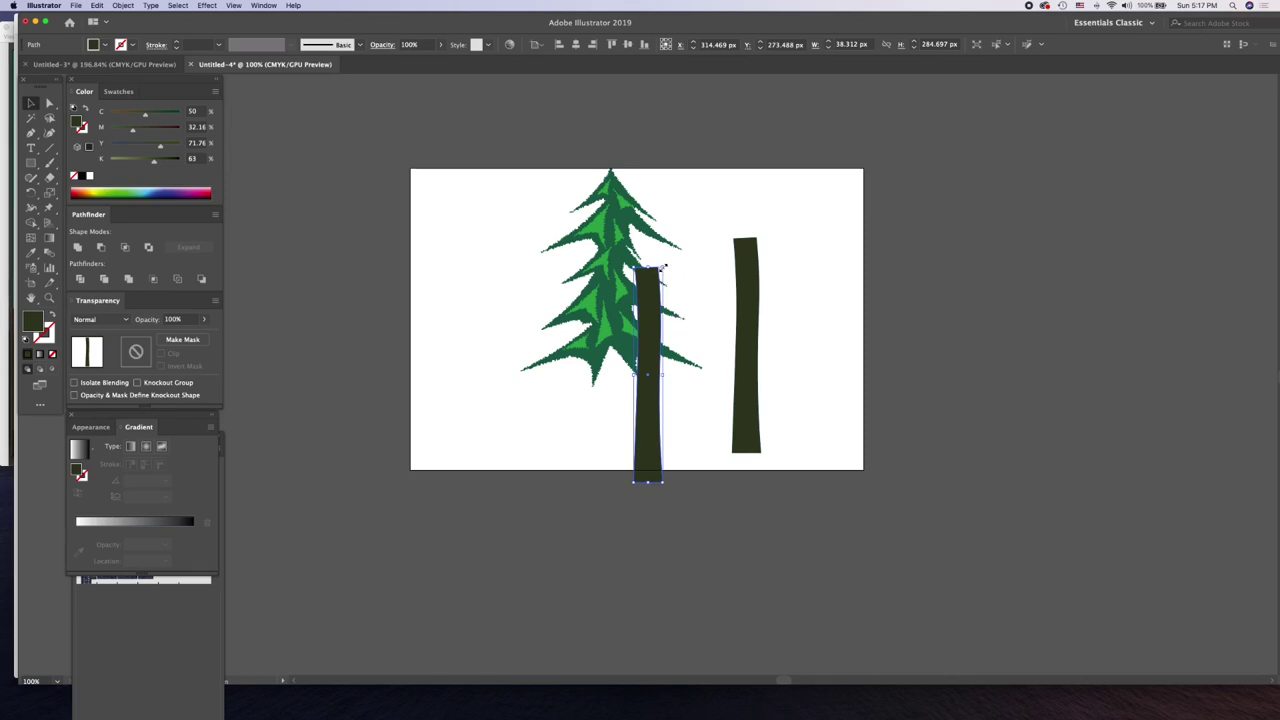
{"action": "mouse_move", "coordinate": [664, 267]}
{"action": "left_mouse_down"}
{"action": "mouse_move", "coordinate": [648, 374]}
{"action": "mouse_move", "coordinate": [645, 287]}
{"action": "left_mouse_up"}
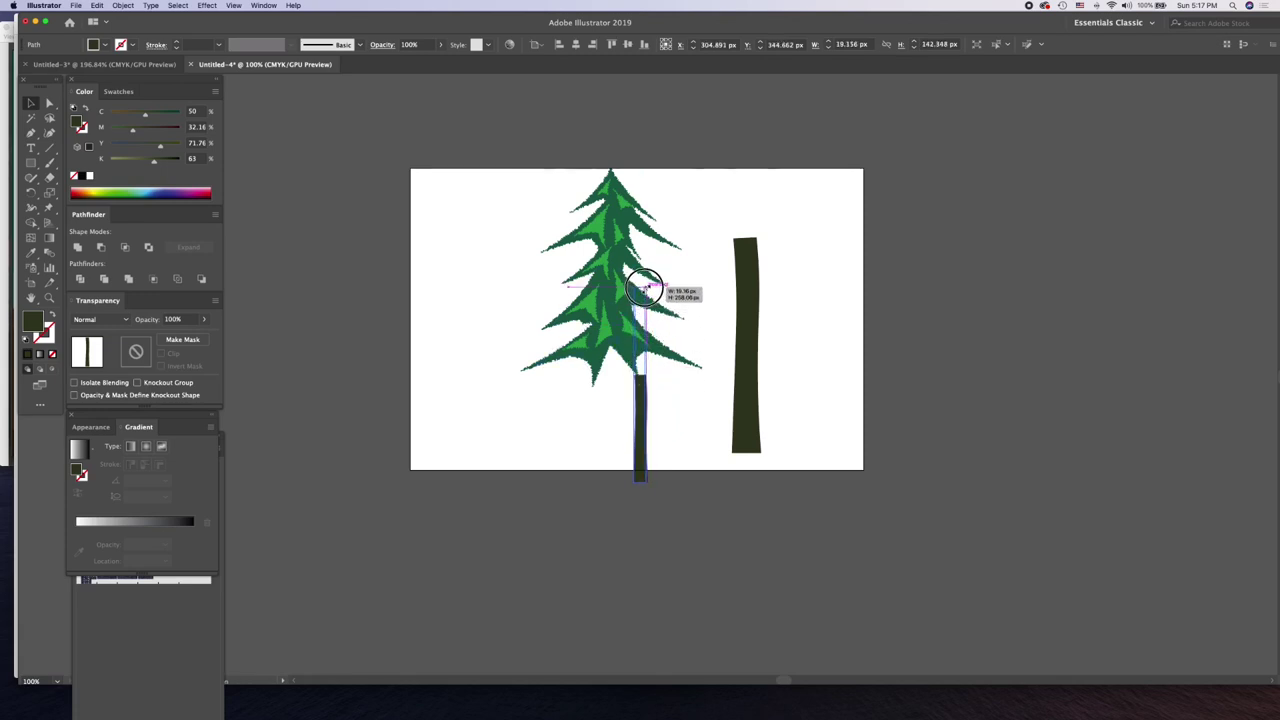
{"action": "mouse_move", "coordinate": [640, 378]}
{"action": "left_mouse_down"}
{"action": "mouse_move", "coordinate": [684, 378]}
{"action": "mouse_move", "coordinate": [710, 350]}
{"action": "left_mouse_up"}
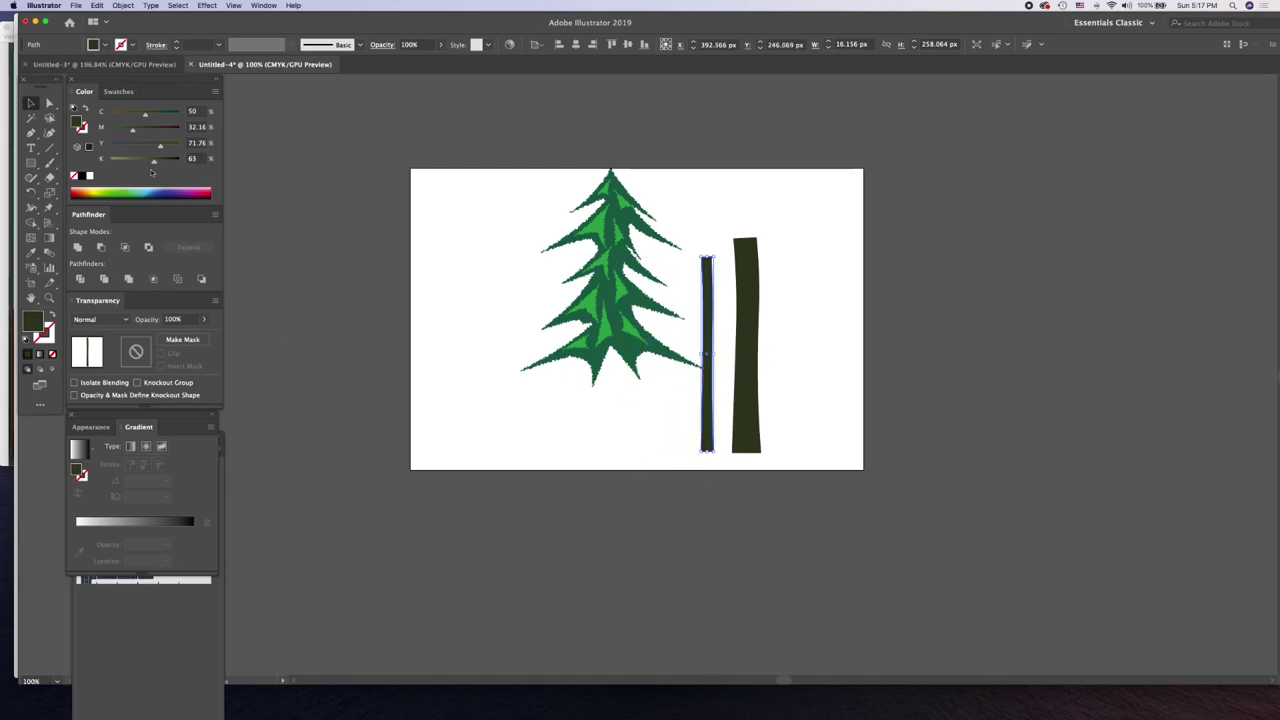
- Lighten the copy to olive by lowering cyan to 37% and black to 33%
{"action": "left_click_drag", "start_coordinate": [154, 161], "coordinate": [147, 161]}
{"action": "left_click_drag", "start_coordinate": [140, 112], "coordinate": [136, 112]}
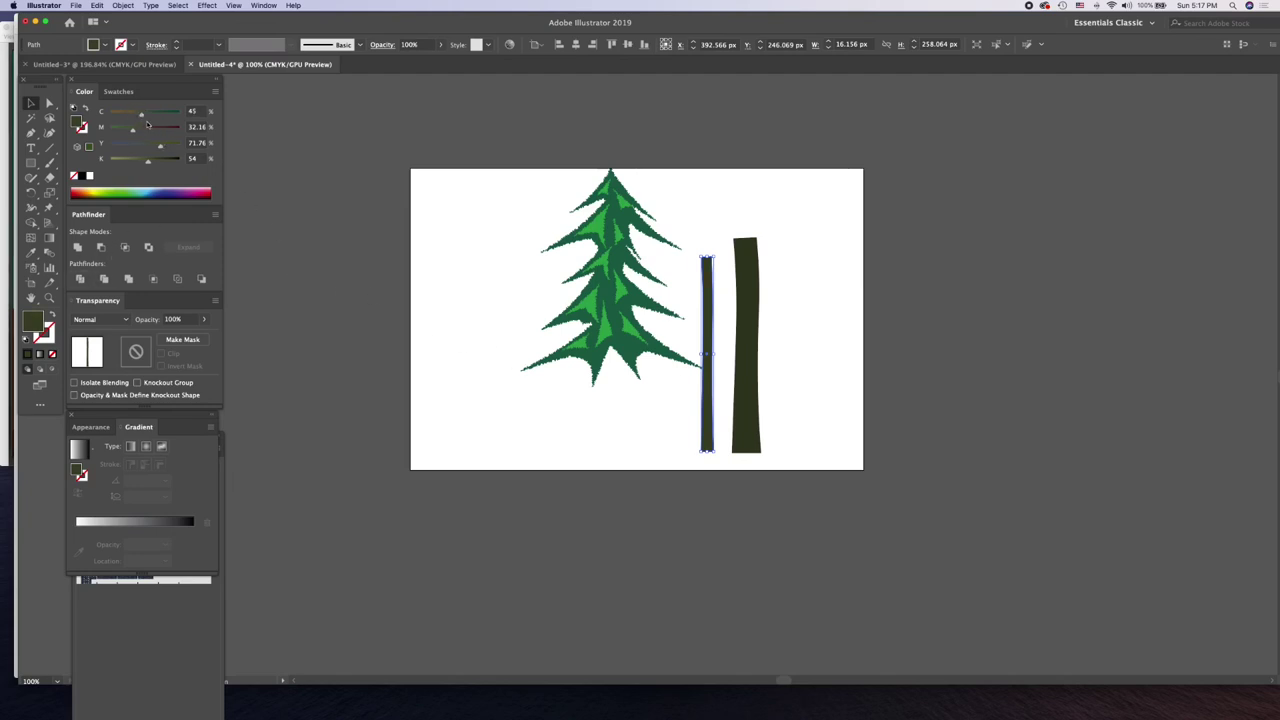
{"action": "left_click_drag", "start_coordinate": [142, 115], "coordinate": [135, 115]}
{"action": "mouse_move", "coordinate": [149, 161]}
{"action": "left_mouse_down"}
{"action": "mouse_move", "coordinate": [164, 147]}
{"action": "mouse_move", "coordinate": [127, 128]}
{"action": "left_mouse_up"}
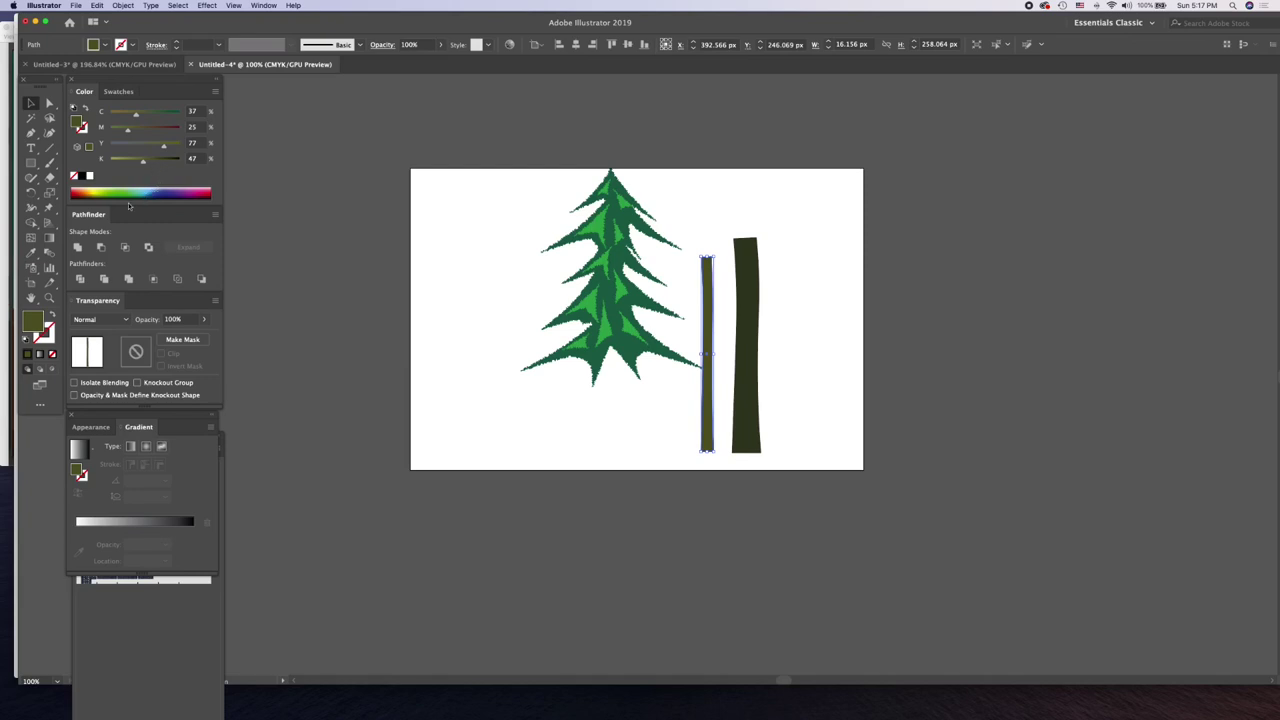
{"action": "left_click_drag", "start_coordinate": [142, 161], "coordinate": [138, 161]}
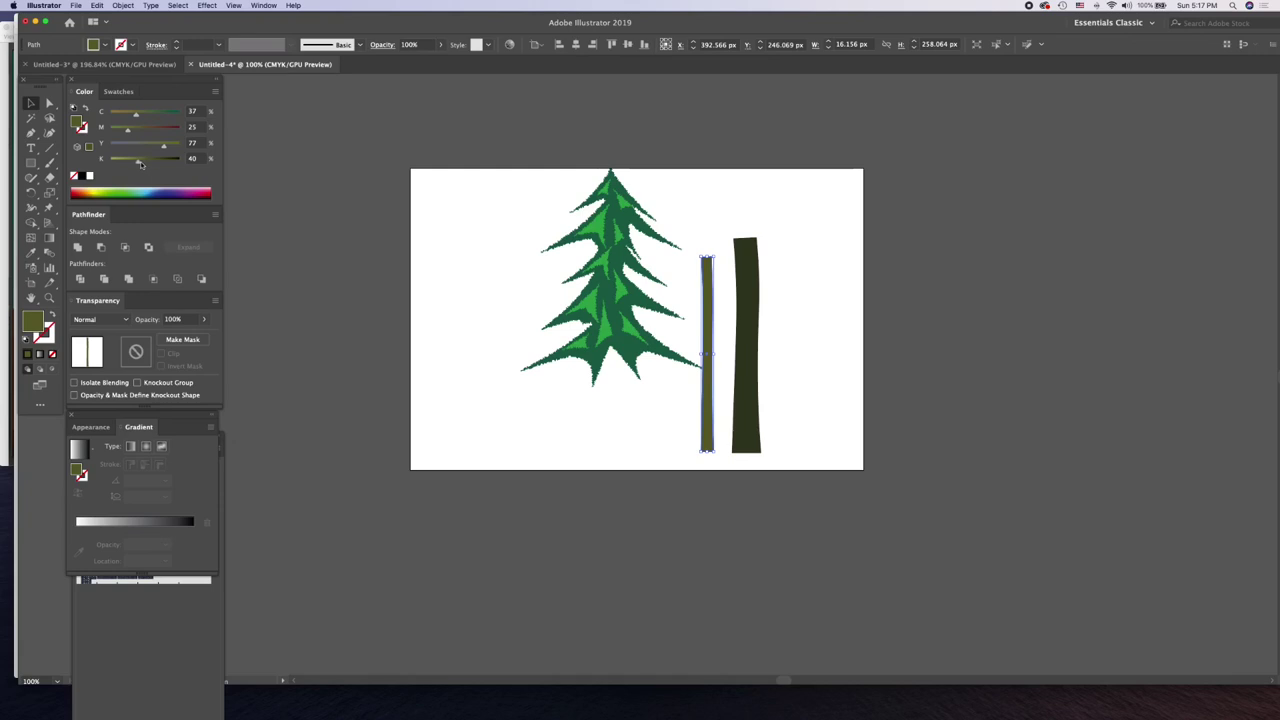
{"action": "left_click_drag", "start_coordinate": [138, 160], "coordinate": [132, 161]}
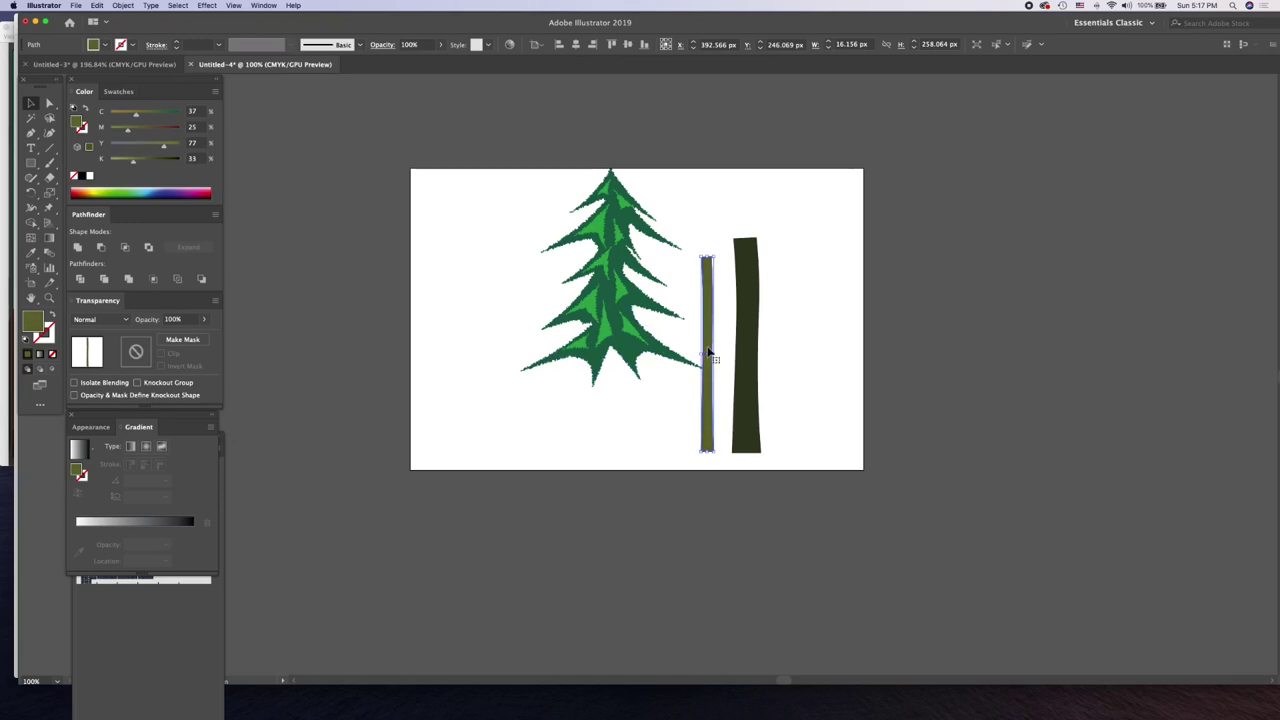
- Center the olive strip on the dark trunk and lower its cyan and black to 26%
{"action": "left_click_drag", "start_coordinate": [705, 353], "coordinate": [746, 341]}
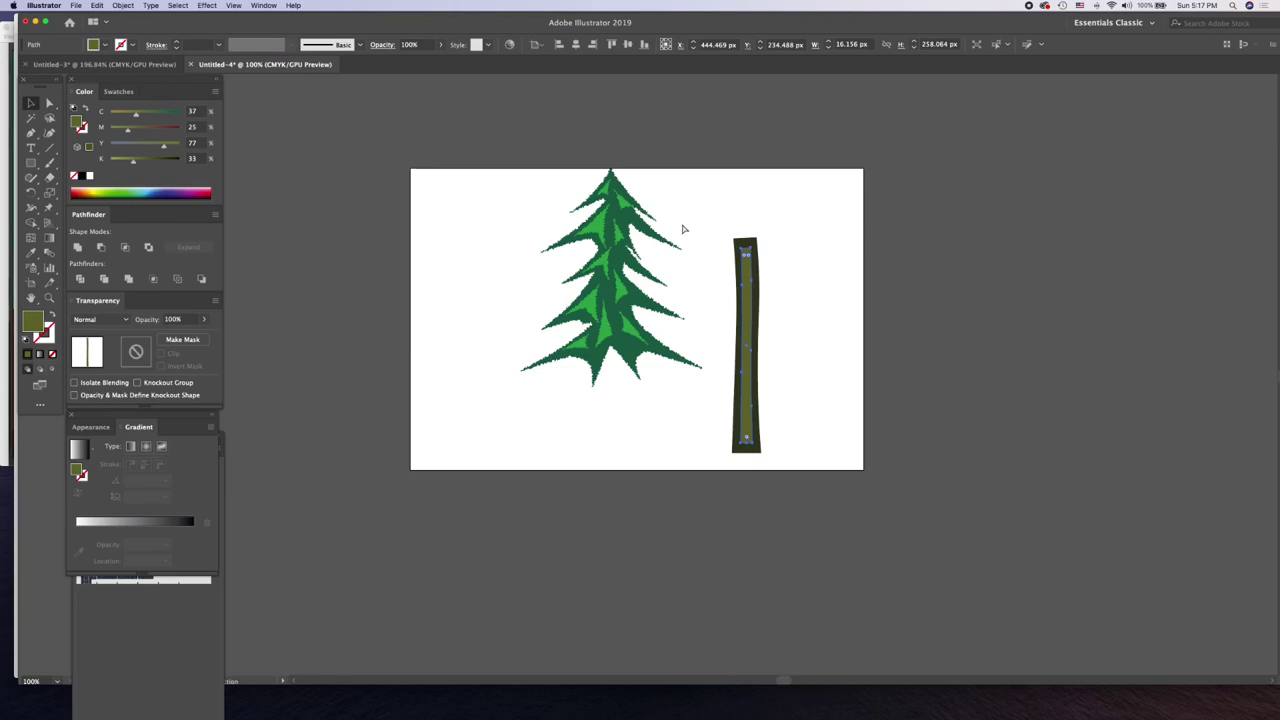
{"action": "key", "text": "super+equal"}
{"action": "key", "text": "super+equal"}
{"action": "key", "text": "super+equal"}
{"action": "key", "text": "super+equal"}
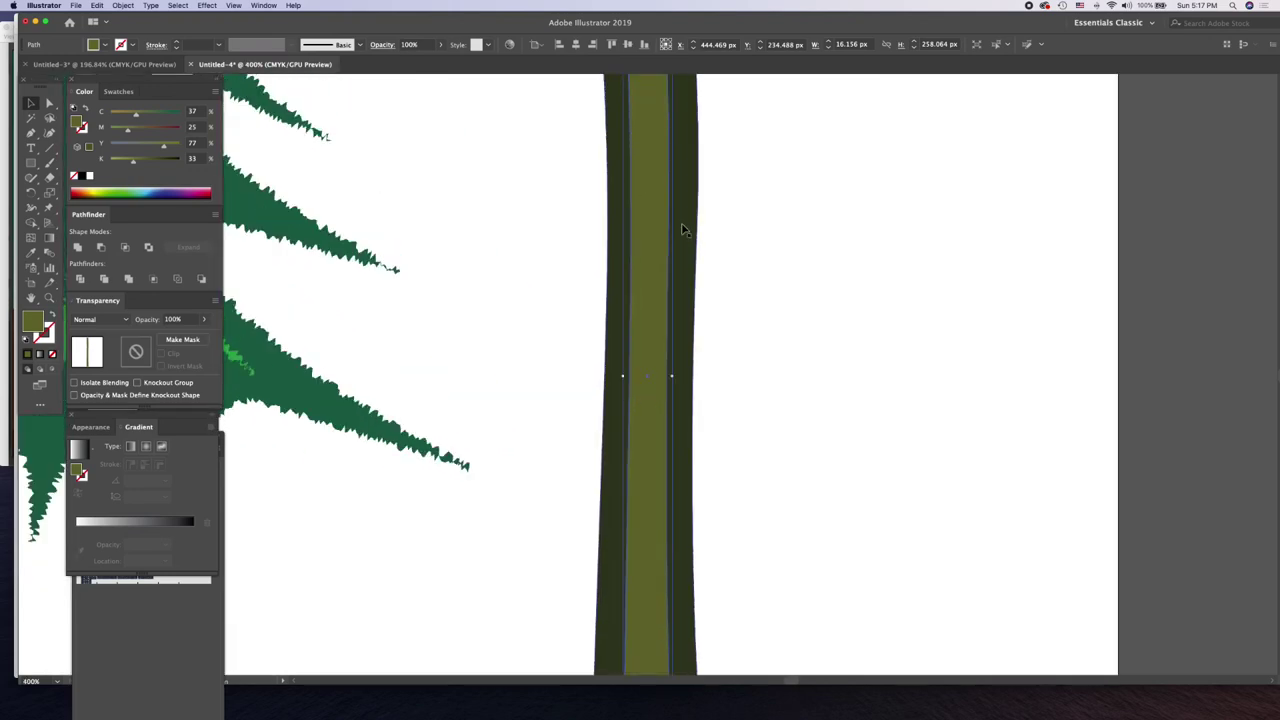
{"action": "scroll", "coordinate": [683, 230], "scroll_direction": "up", "scroll_amount": 2}
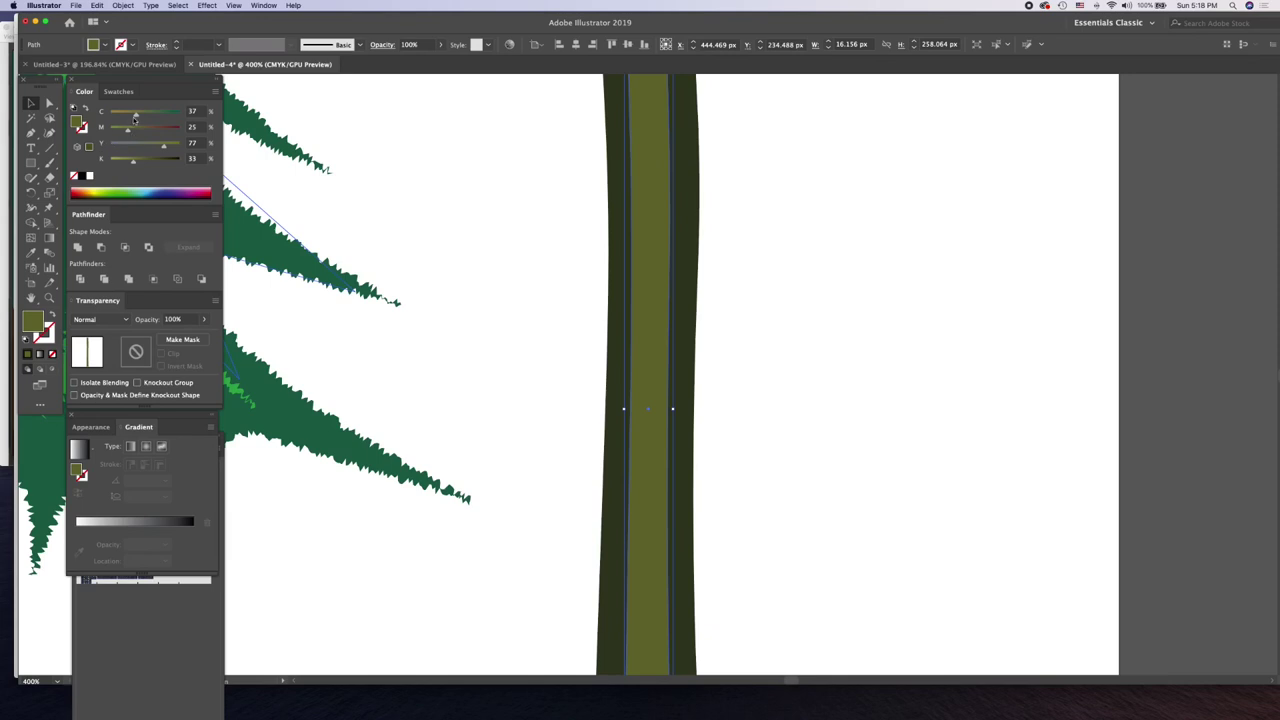
{"action": "left_click_drag", "start_coordinate": [135, 115], "coordinate": [128, 115]}
{"action": "left_click_drag", "start_coordinate": [134, 163], "coordinate": [128, 163]}
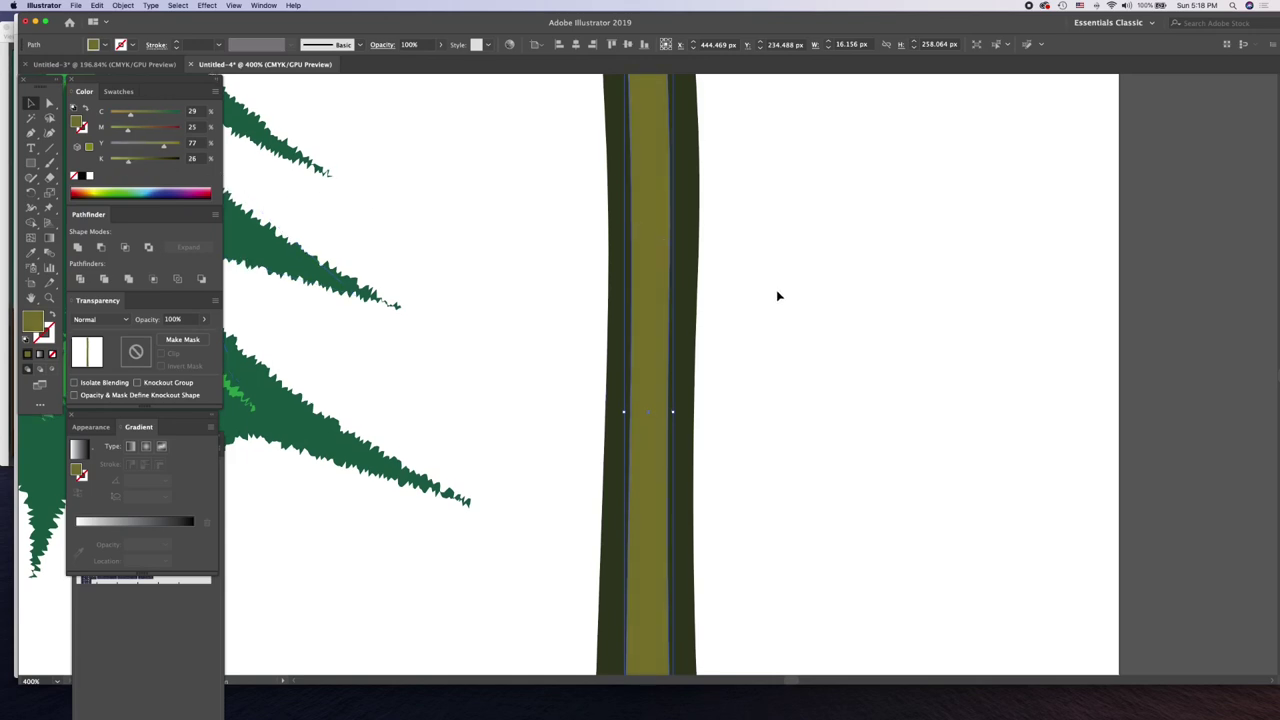
{"action": "scroll", "coordinate": [777, 294], "scroll_direction": "up", "scroll_amount": 3}
{"action": "scroll", "coordinate": [355, 160], "scroll_direction": "up", "scroll_amount": 2}
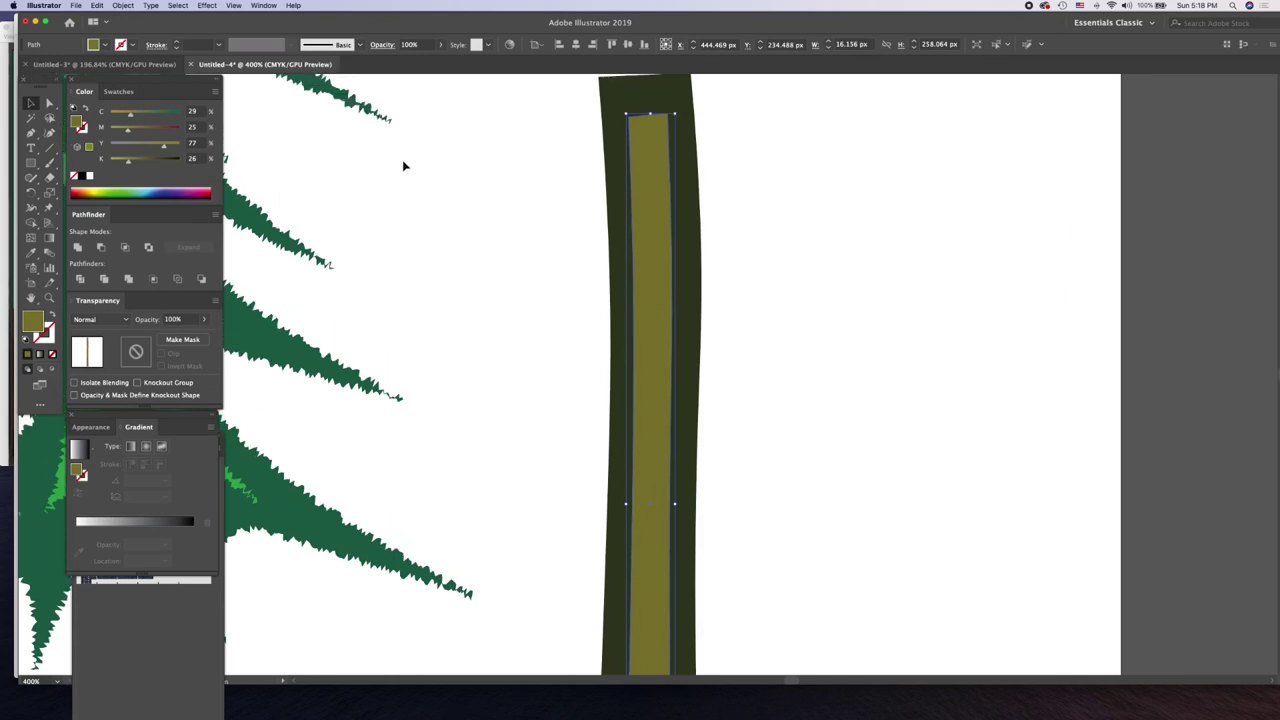
- With the Pencil, round the olive strip's top-right corner and curve its upper right edge
{"action": "left_click", "coordinate": [50, 132]}
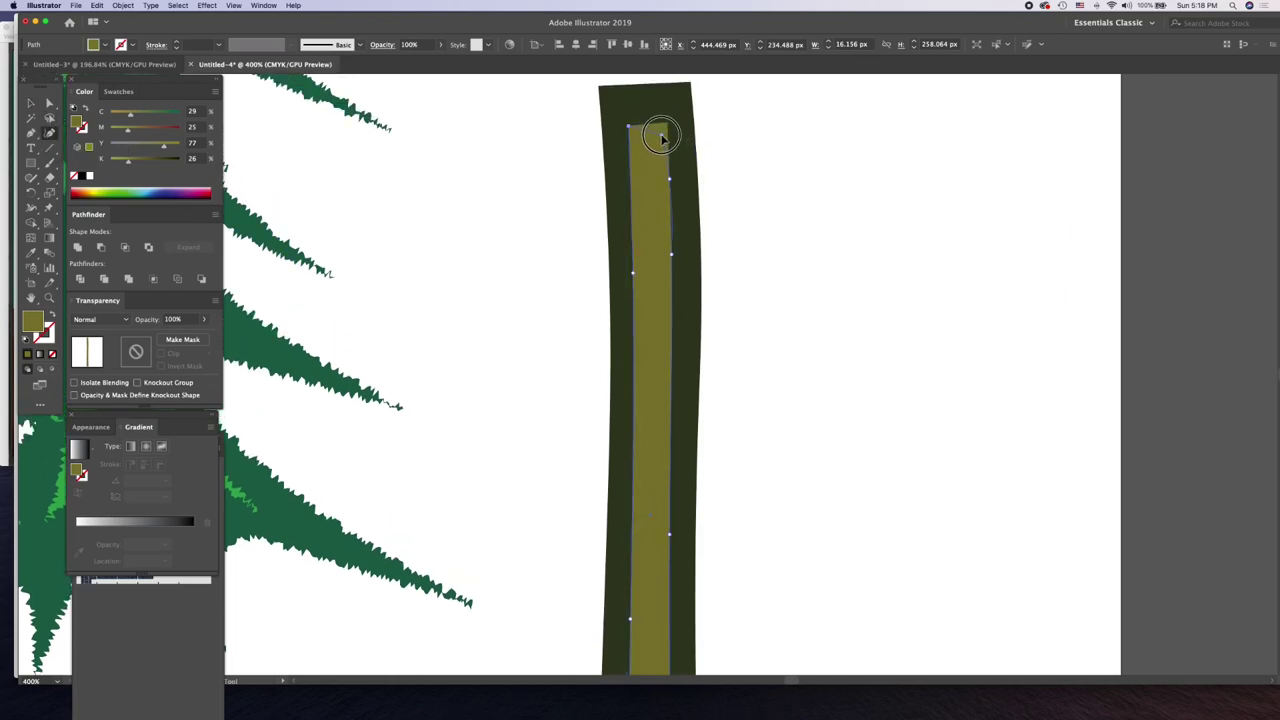
{"action": "mouse_move", "coordinate": [663, 134]}
{"action": "left_mouse_down"}
{"action": "mouse_move", "coordinate": [634, 129]}
{"action": "mouse_move", "coordinate": [632, 152]}
{"action": "mouse_move", "coordinate": [659, 149]}
{"action": "left_mouse_up"}
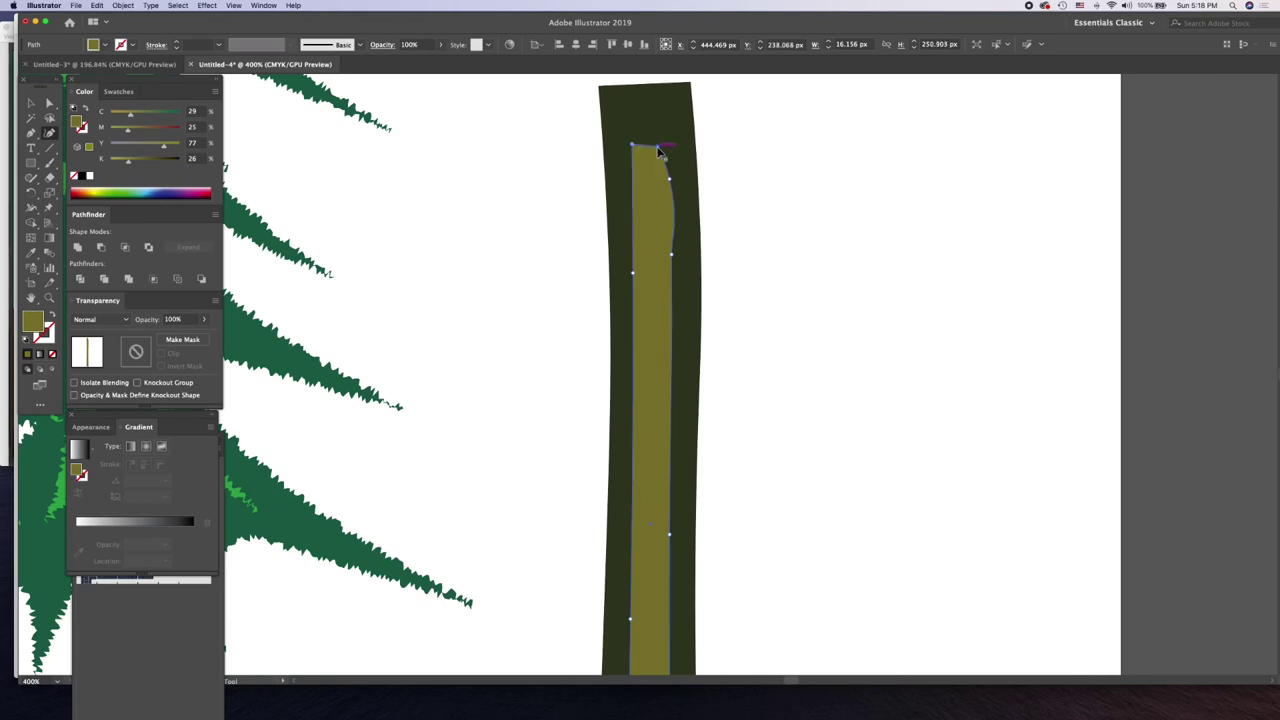
{"action": "left_click_drag", "start_coordinate": [658, 149], "coordinate": [662, 150]}
{"action": "mouse_move", "coordinate": [675, 225]}
{"action": "left_mouse_down"}
{"action": "mouse_move", "coordinate": [668, 165]}
{"action": "mouse_move", "coordinate": [634, 145]}
{"action": "left_mouse_up"}
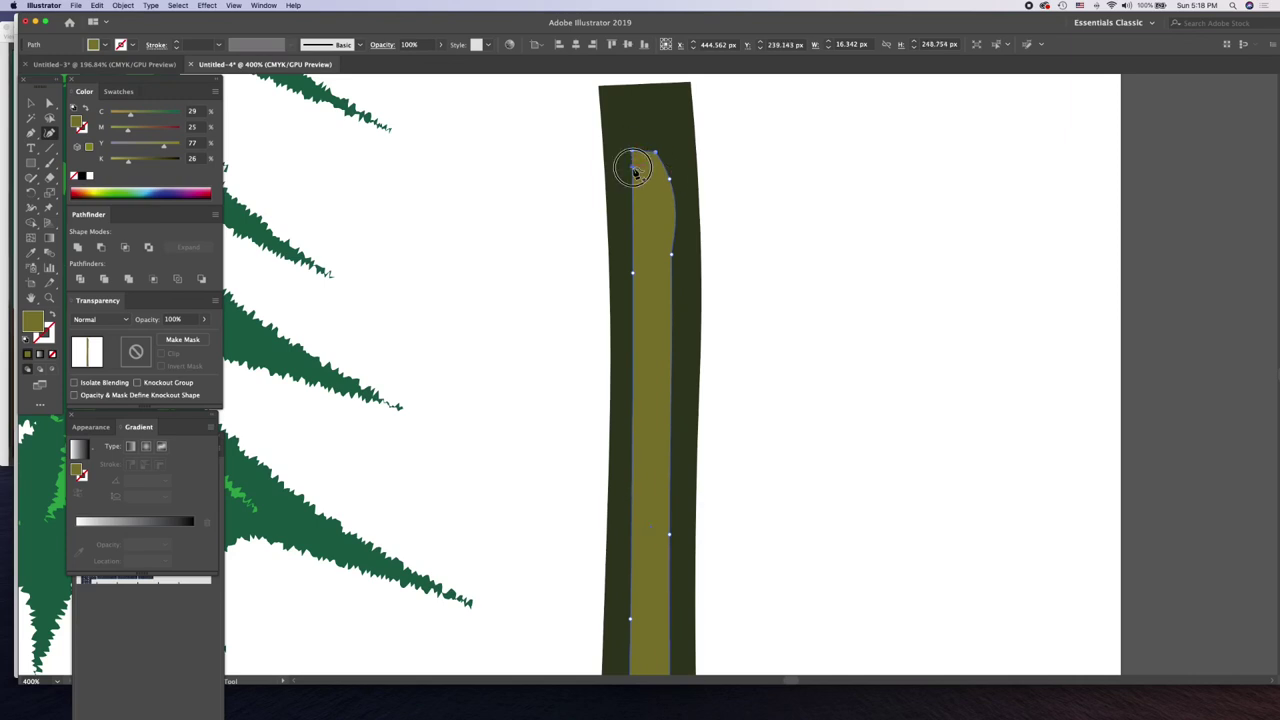
- Redraw the strip's top-left, left and lower-right edges into wavy inward curves
{"action": "mouse_move", "coordinate": [634, 172]}
{"action": "left_mouse_down"}
{"action": "mouse_move", "coordinate": [632, 156]}
{"action": "mouse_move", "coordinate": [675, 279]}
{"action": "mouse_move", "coordinate": [660, 402]}
{"action": "left_mouse_up"}
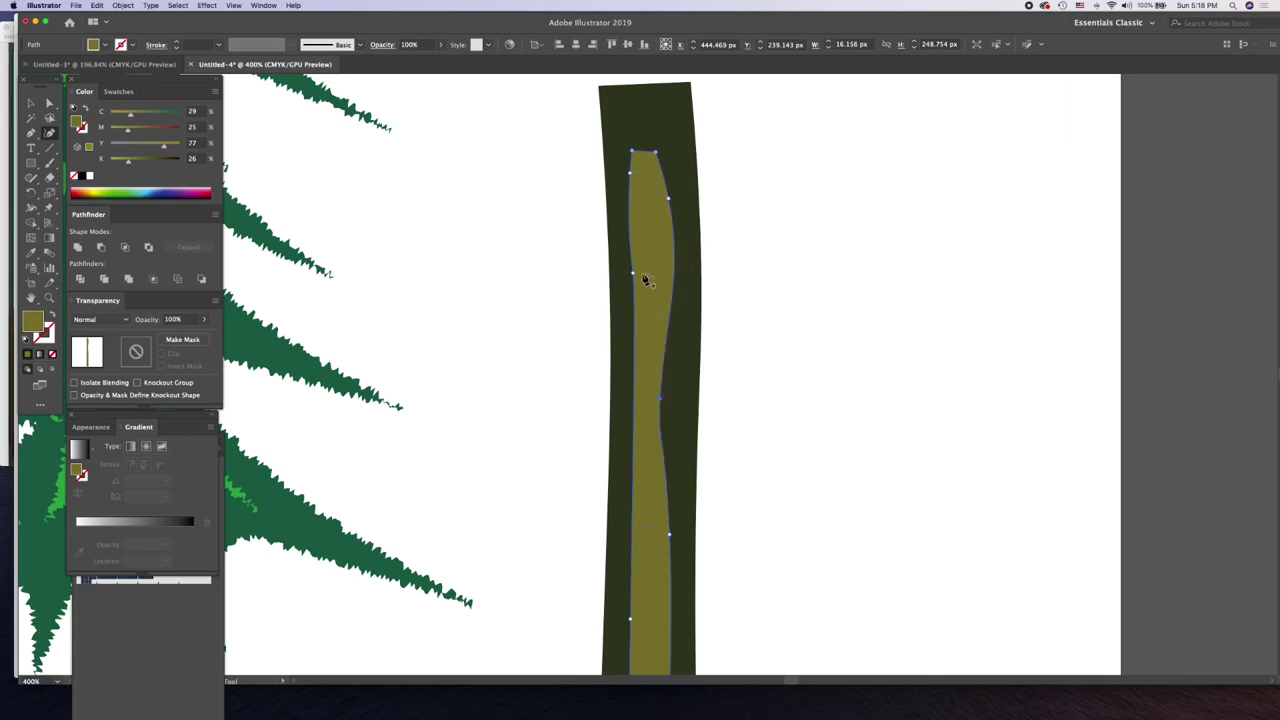
{"action": "left_click_drag", "start_coordinate": [642, 290], "coordinate": [642, 288]}
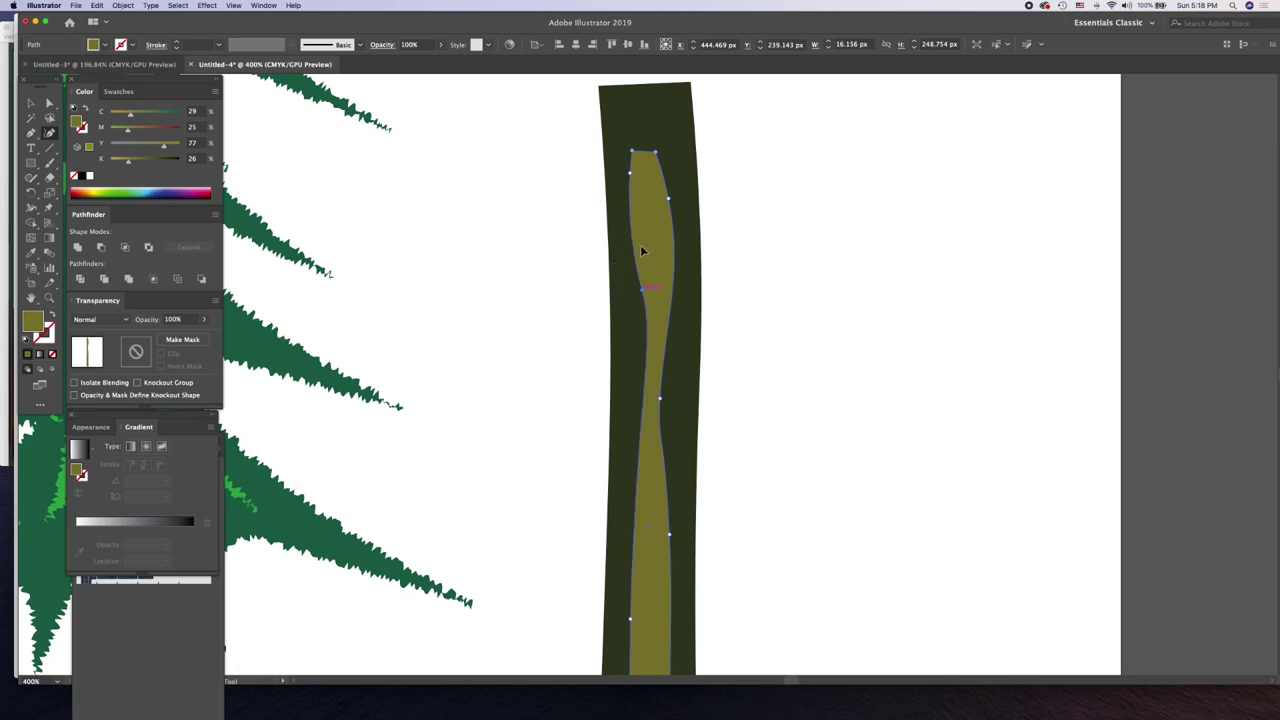
{"action": "left_click_drag", "start_coordinate": [633, 235], "coordinate": [642, 263]}
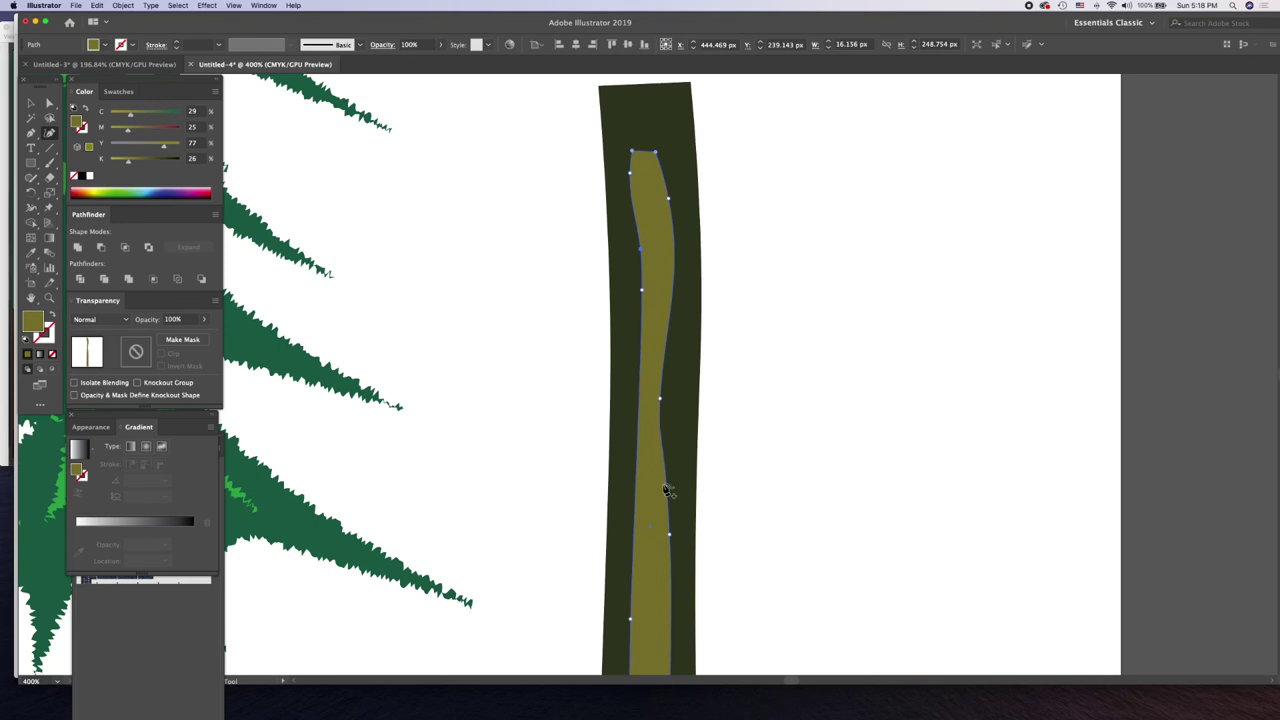
{"action": "left_click_drag", "start_coordinate": [672, 538], "coordinate": [657, 558]}
{"action": "scroll", "coordinate": [740, 524], "scroll_direction": "down", "scroll_amount": 1}
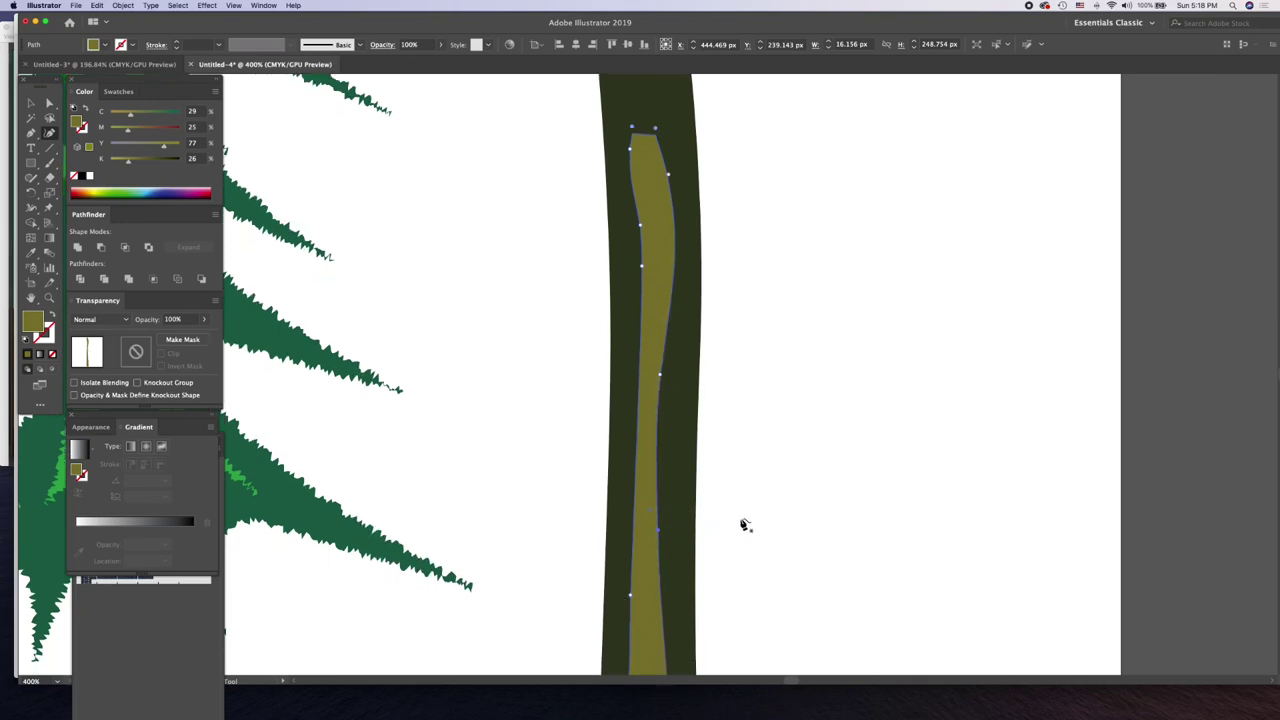
{"action": "scroll", "coordinate": [743, 523], "scroll_direction": "down", "scroll_amount": 2}
{"action": "scroll", "coordinate": [740, 524], "scroll_direction": "down", "scroll_amount": 4}
{"action": "scroll", "coordinate": [740, 524], "scroll_direction": "down", "scroll_amount": 2}
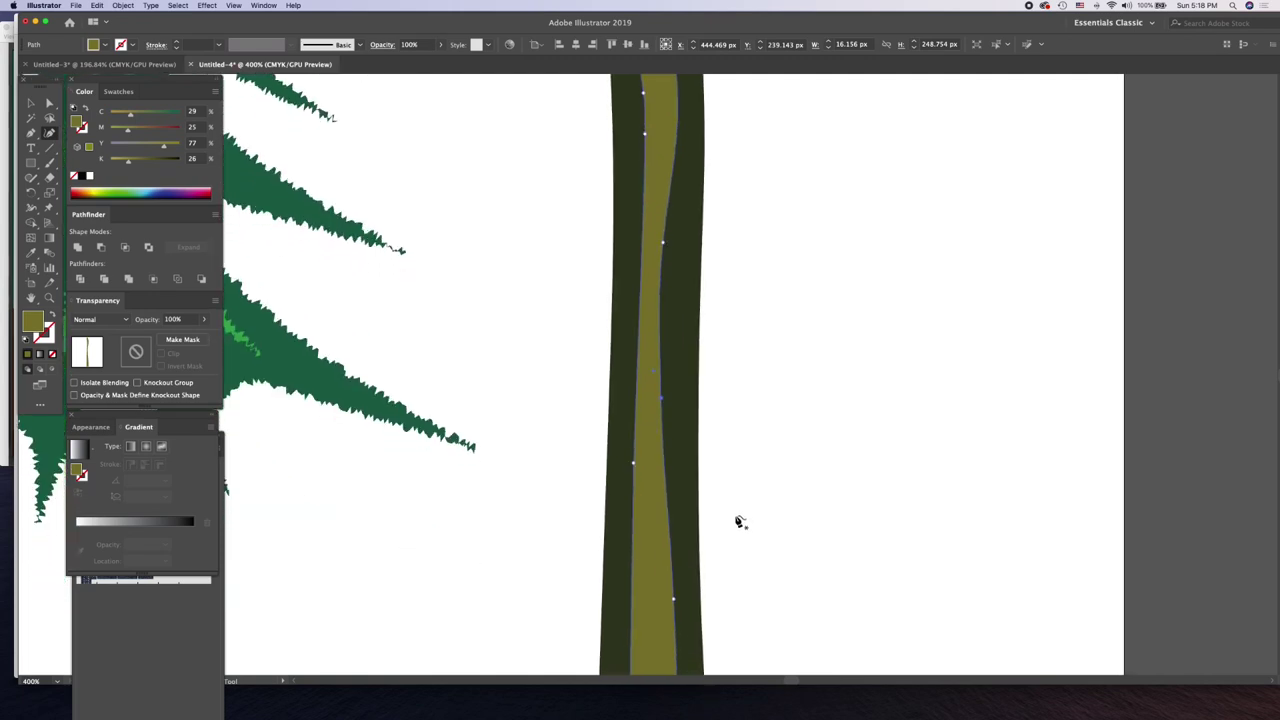
{"action": "scroll", "coordinate": [740, 524], "scroll_direction": "down", "scroll_amount": 2}
{"action": "scroll", "coordinate": [740, 524], "scroll_direction": "down", "scroll_amount": 2}
{"action": "key", "text": "super+minus"}
{"action": "key", "text": "super+minus"}
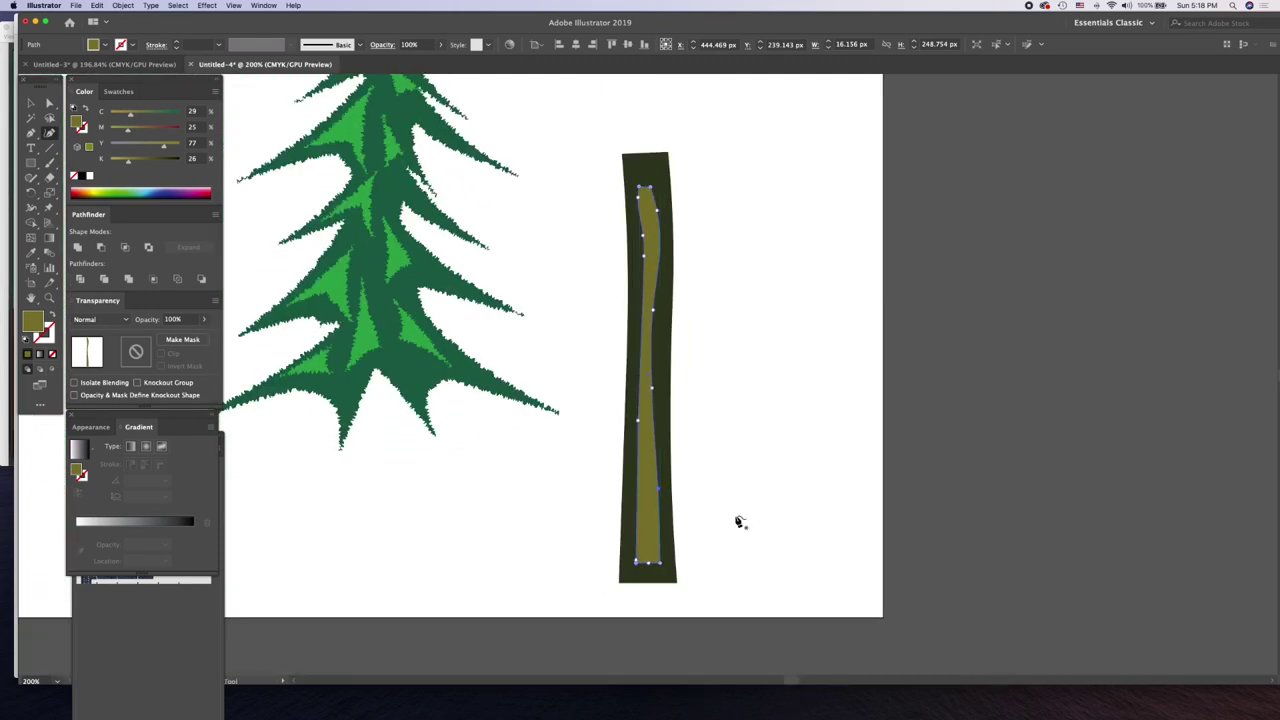
- Taper the olive strip's bottom end to a point and smooth its lower section
{"action": "left_click_drag", "start_coordinate": [657, 489], "coordinate": [661, 568]}
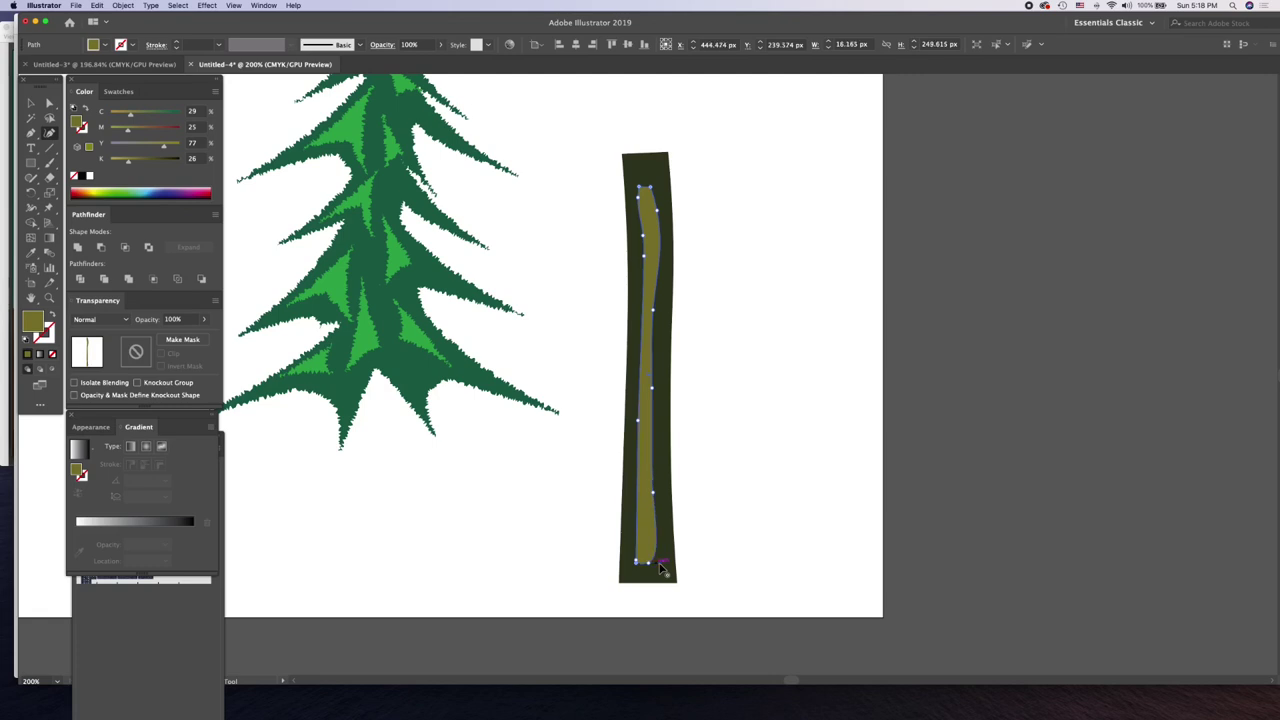
{"action": "left_click", "coordinate": [643, 566]}
{"action": "left_click", "coordinate": [636, 562]}
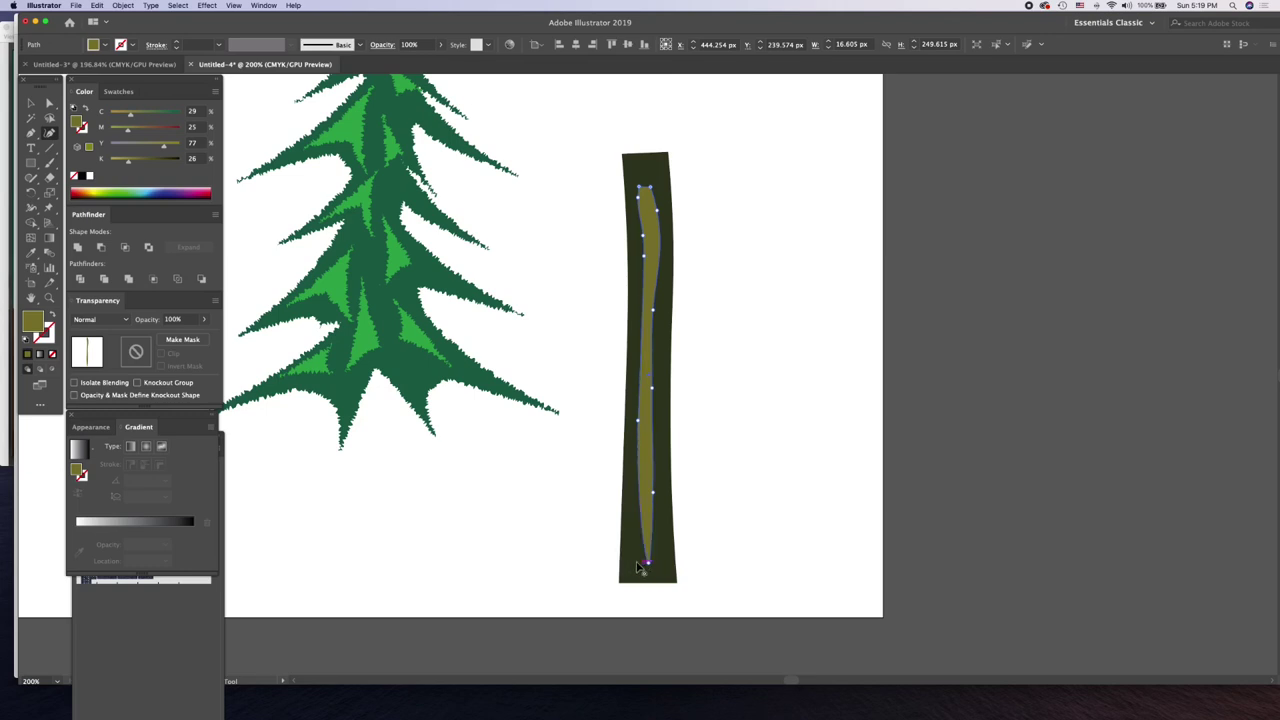
{"action": "left_click", "coordinate": [638, 562]}
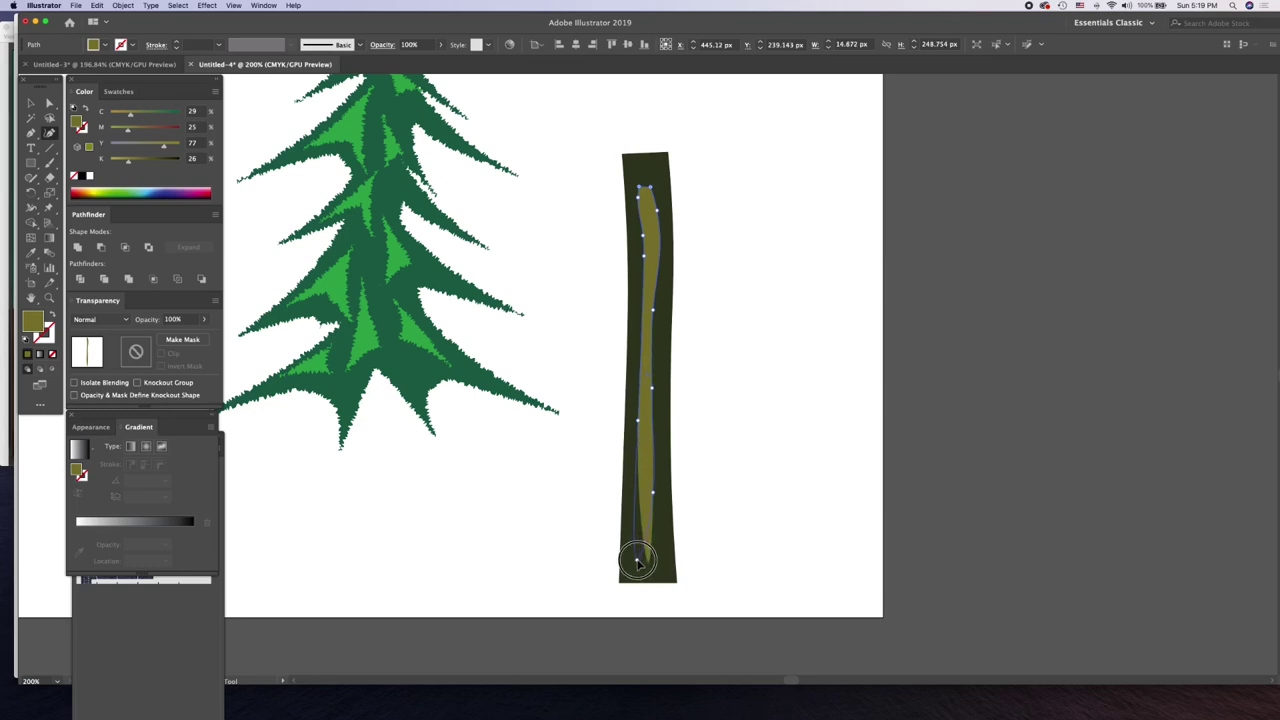
{"action": "left_click_drag", "start_coordinate": [639, 554], "coordinate": [660, 505]}
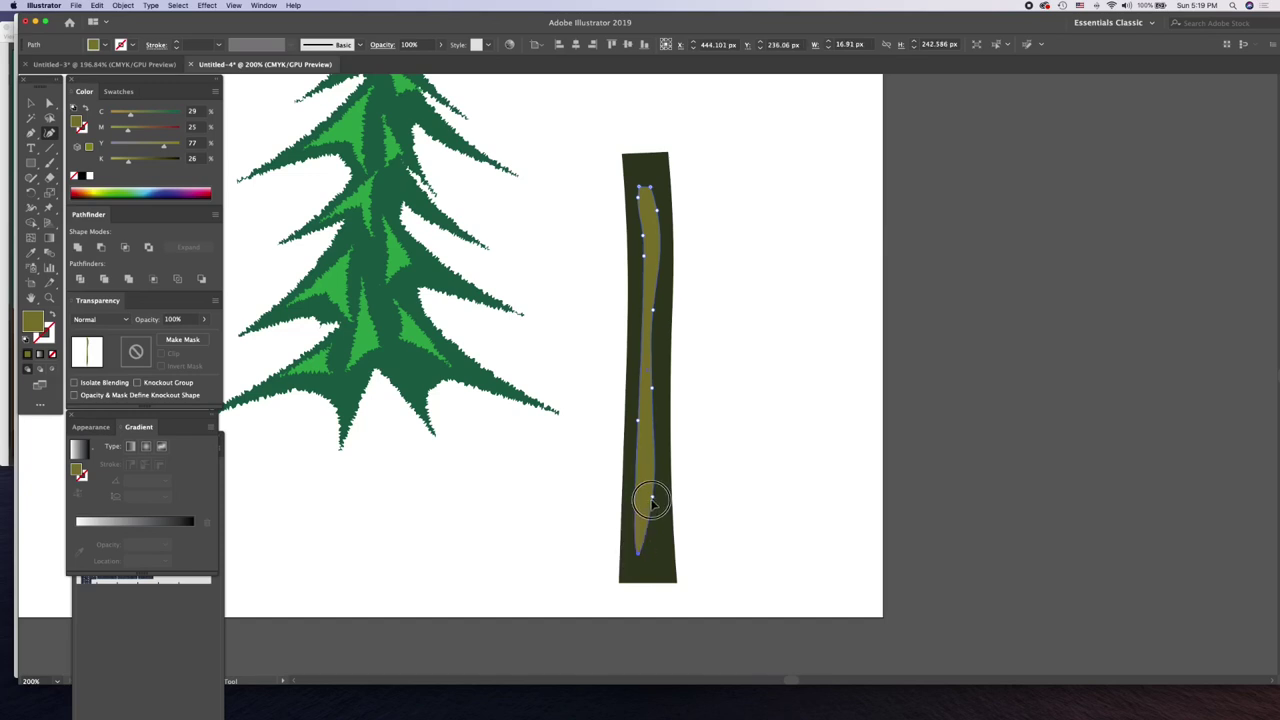
{"action": "left_click_drag", "start_coordinate": [638, 422], "coordinate": [623, 477]}
{"action": "left_click_drag", "start_coordinate": [658, 386], "coordinate": [650, 387]}
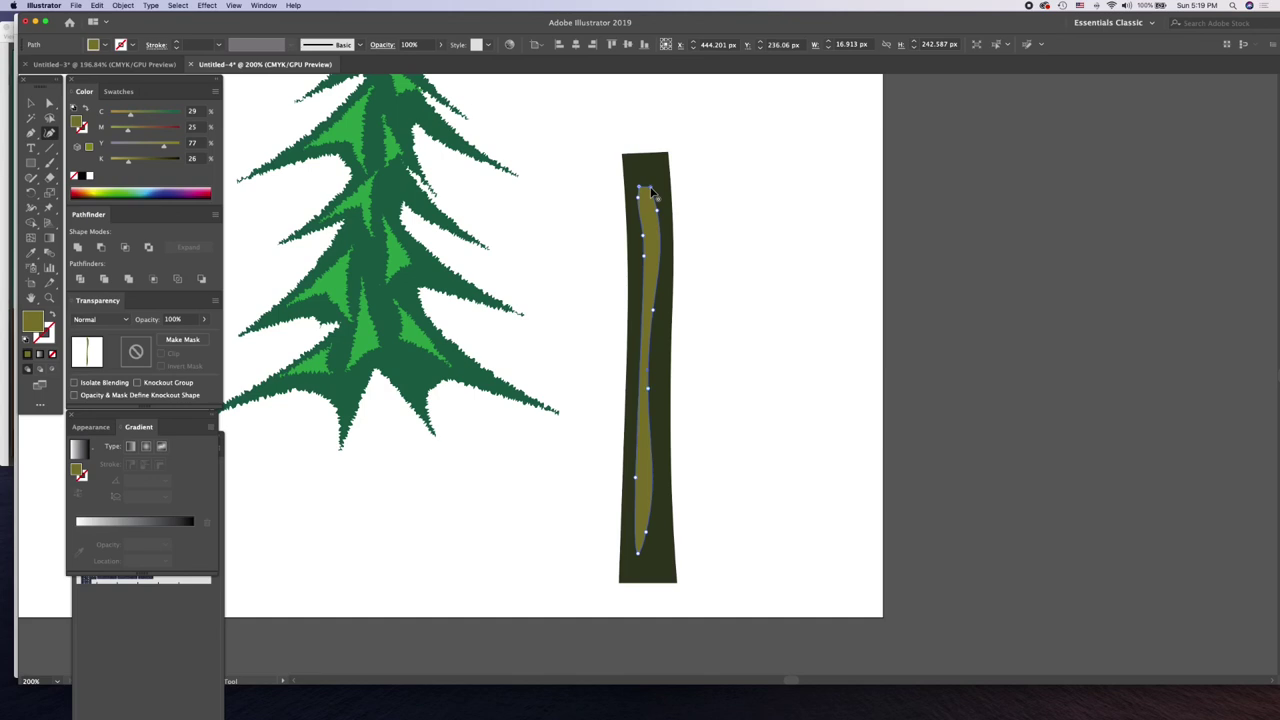
- Vary the highlight's width near its top and middle, undoing an accidental fill
{"action": "scroll", "coordinate": [651, 192], "scroll_direction": "up", "scroll_amount": 2}
{"action": "left_click_drag", "start_coordinate": [665, 226], "coordinate": [663, 238]}
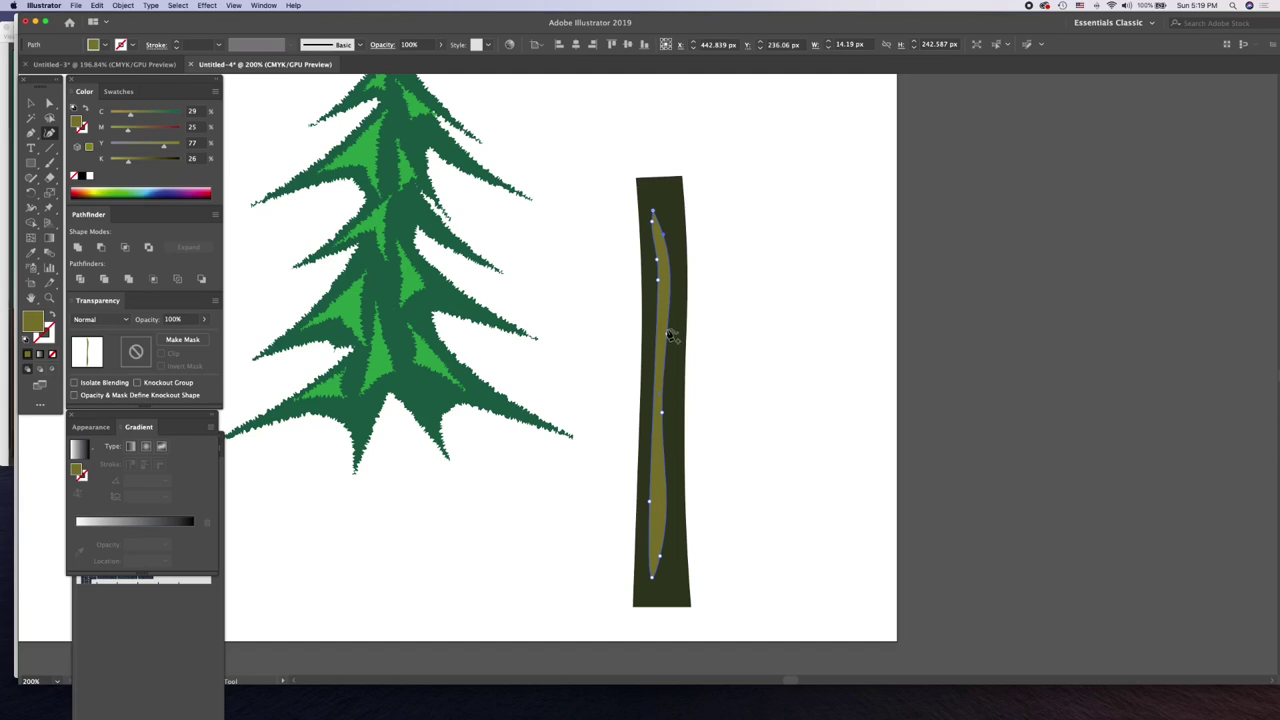
{"action": "left_click_drag", "start_coordinate": [668, 335], "coordinate": [676, 330]}
{"action": "left_click_drag", "start_coordinate": [658, 265], "coordinate": [654, 289]}
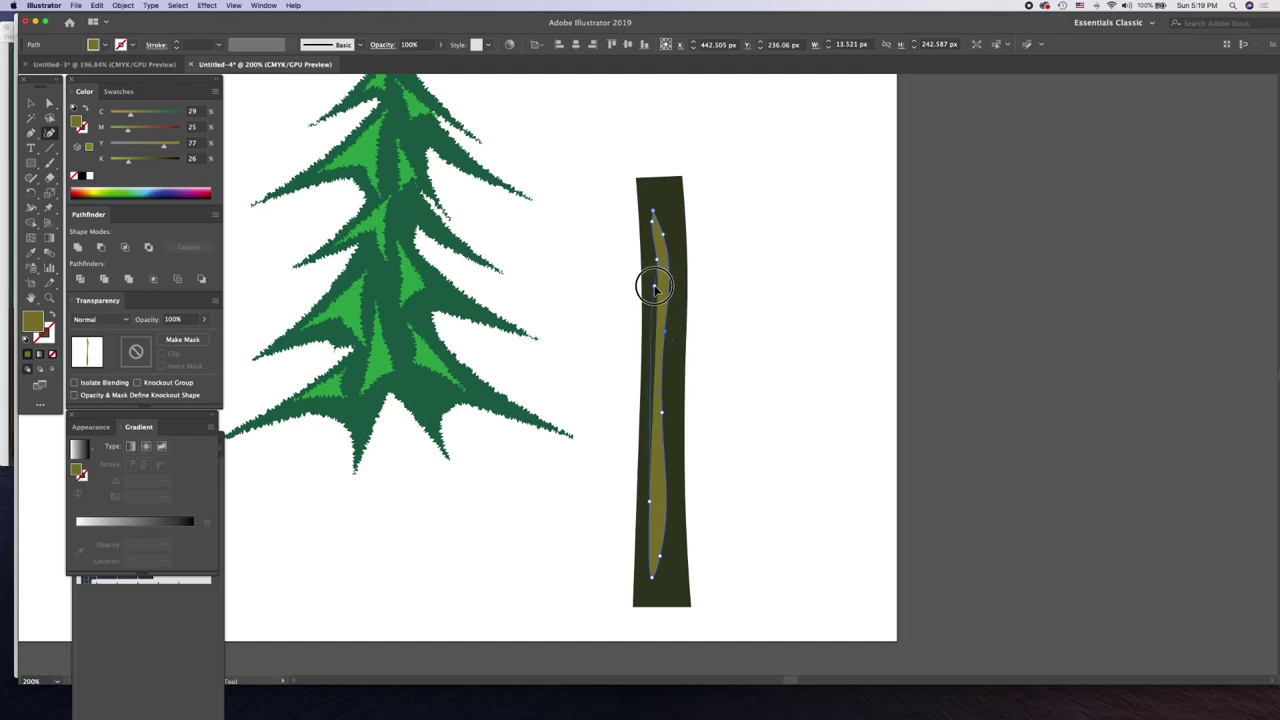
{"action": "left_click_drag", "start_coordinate": [651, 257], "coordinate": [662, 257]}
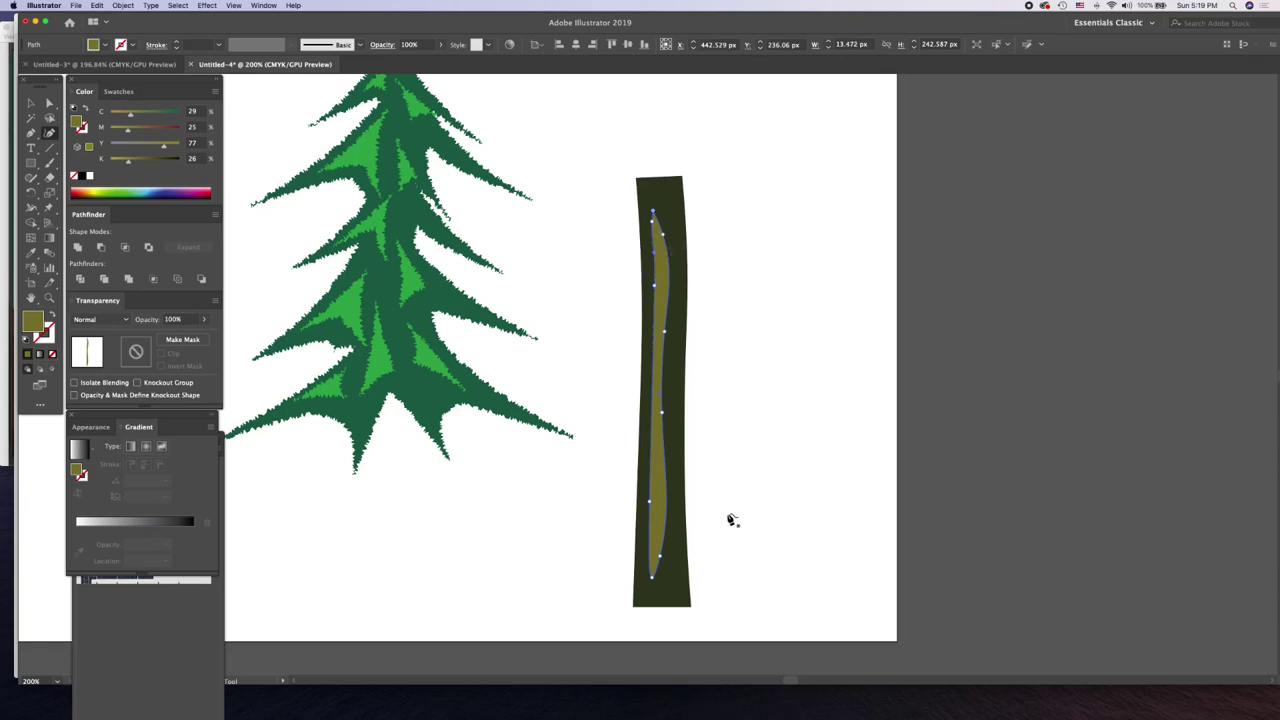
{"action": "left_click", "coordinate": [692, 607]}
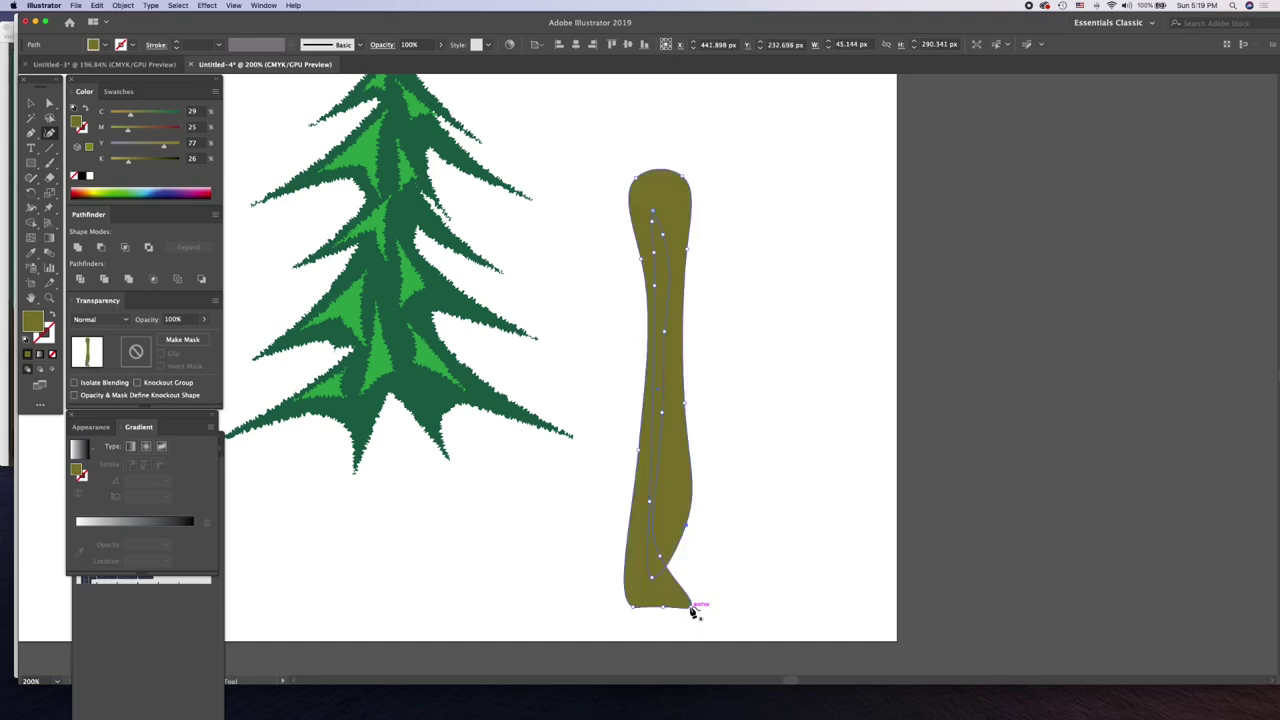
{"action": "key", "text": "super+z"}
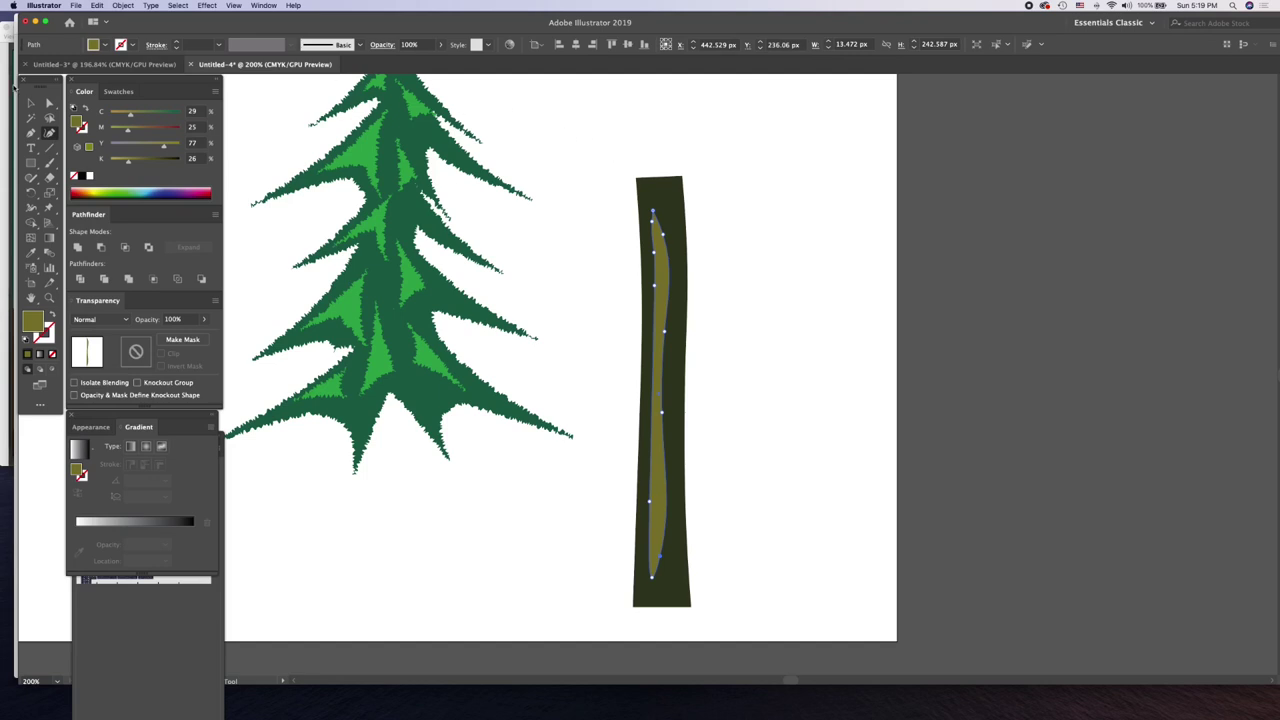
- Move the dark trunk and its olive highlight together beneath the tree's lower boughs
{"action": "left_click", "coordinate": [31, 104]}
{"action": "left_click_drag", "start_coordinate": [581, 149], "coordinate": [727, 612]}
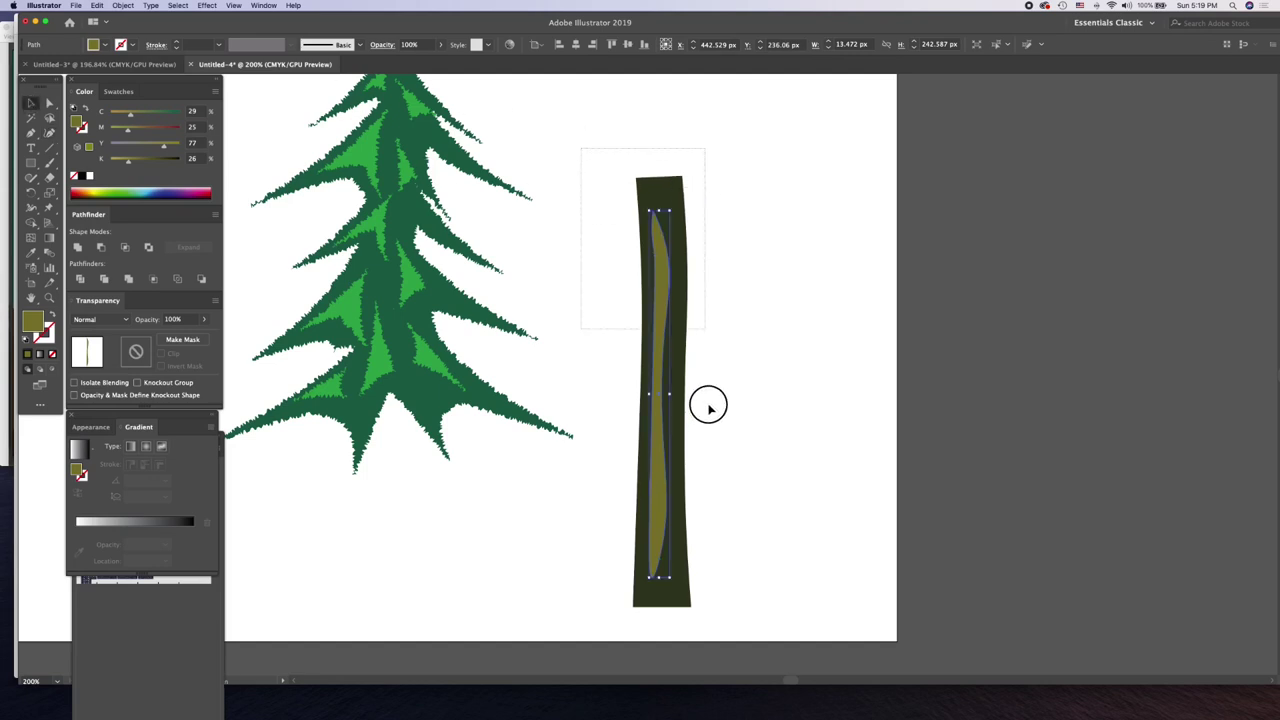
{"action": "mouse_move", "coordinate": [683, 420]}
{"action": "left_mouse_down"}
{"action": "mouse_move", "coordinate": [424, 497]}
{"action": "mouse_move", "coordinate": [411, 489]}
{"action": "left_mouse_up"}
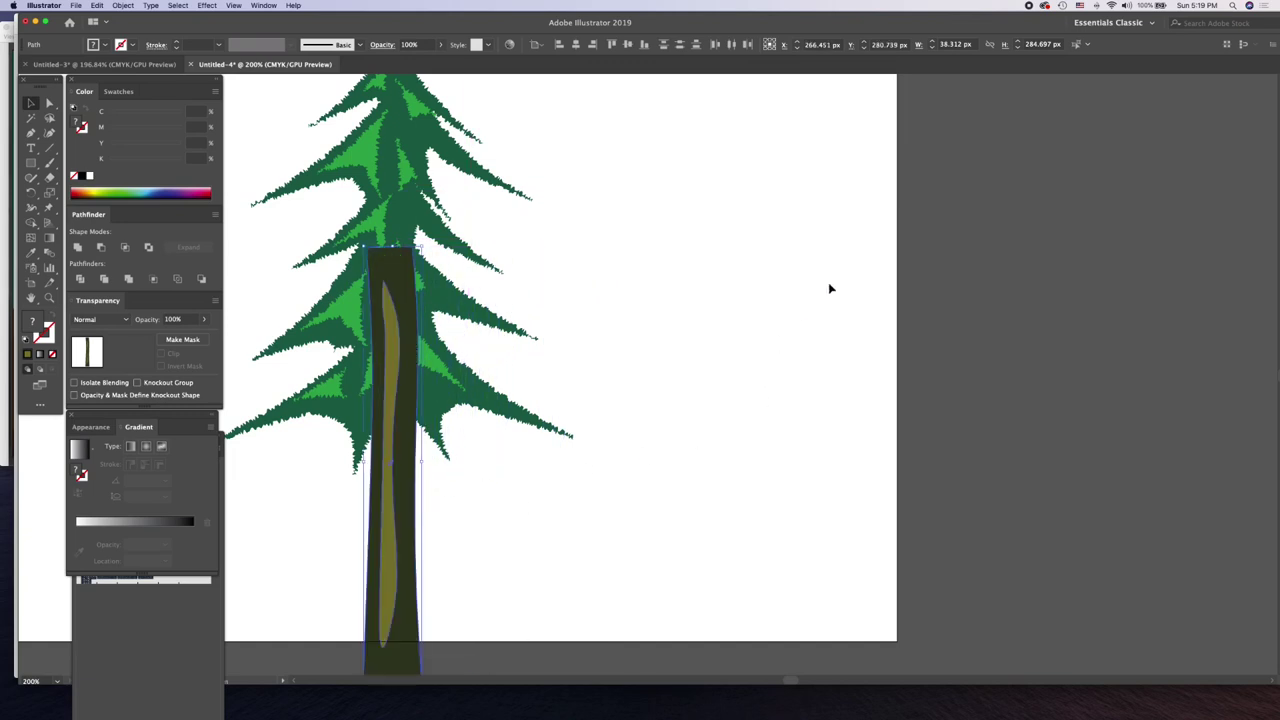
{"action": "scroll", "coordinate": [712, 238], "scroll_direction": "down", "scroll_amount": 2}
{"action": "scroll", "coordinate": [703, 240], "scroll_direction": "down", "scroll_amount": 2}
{"action": "scroll", "coordinate": [760, 240], "scroll_direction": "down", "scroll_amount": 1}
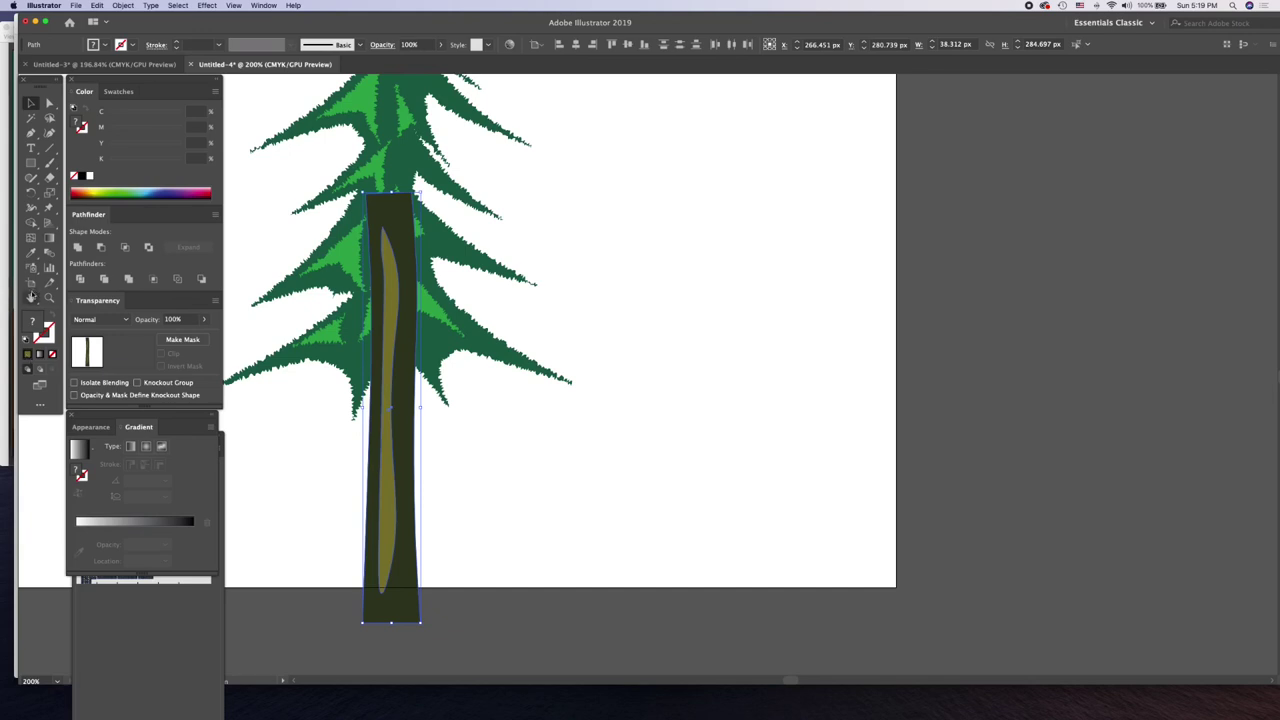
{"action": "left_click", "coordinate": [31, 298]}
{"action": "double_click", "coordinate": [31, 298]}
{"action": "scroll", "coordinate": [773, 368], "scroll_direction": "down", "scroll_amount": 2}
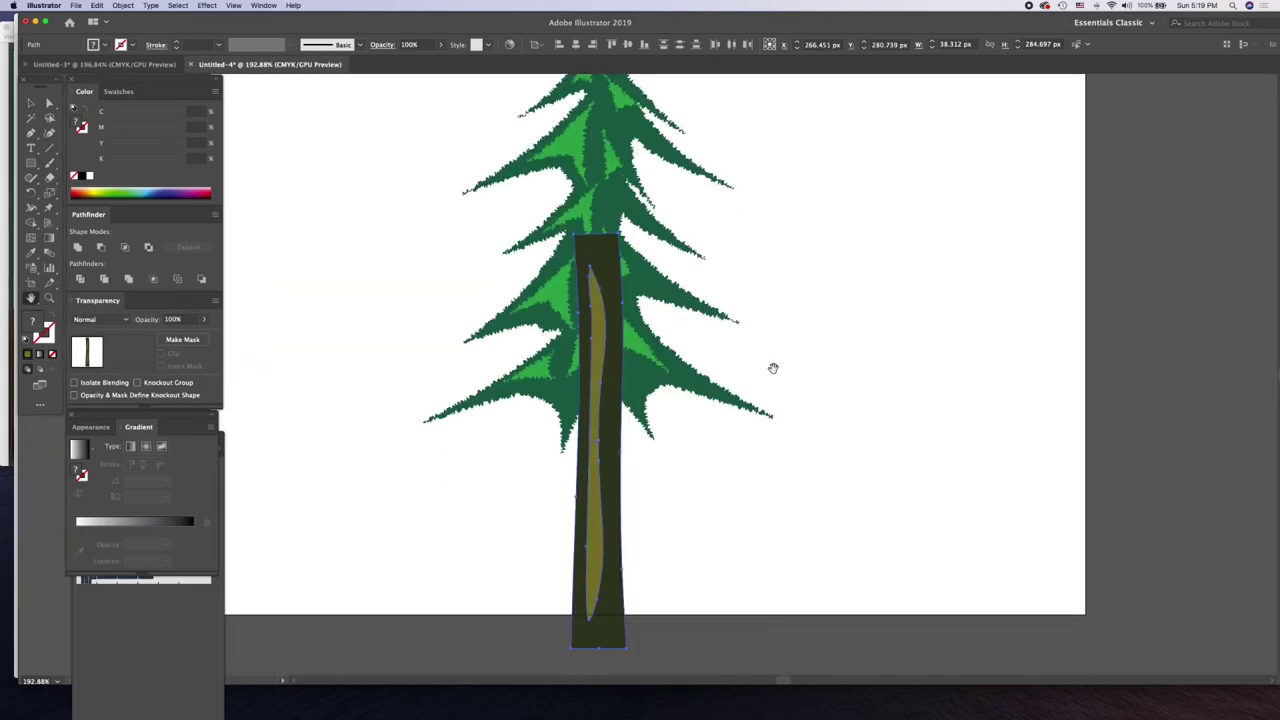
{"action": "key", "text": "super+1"}
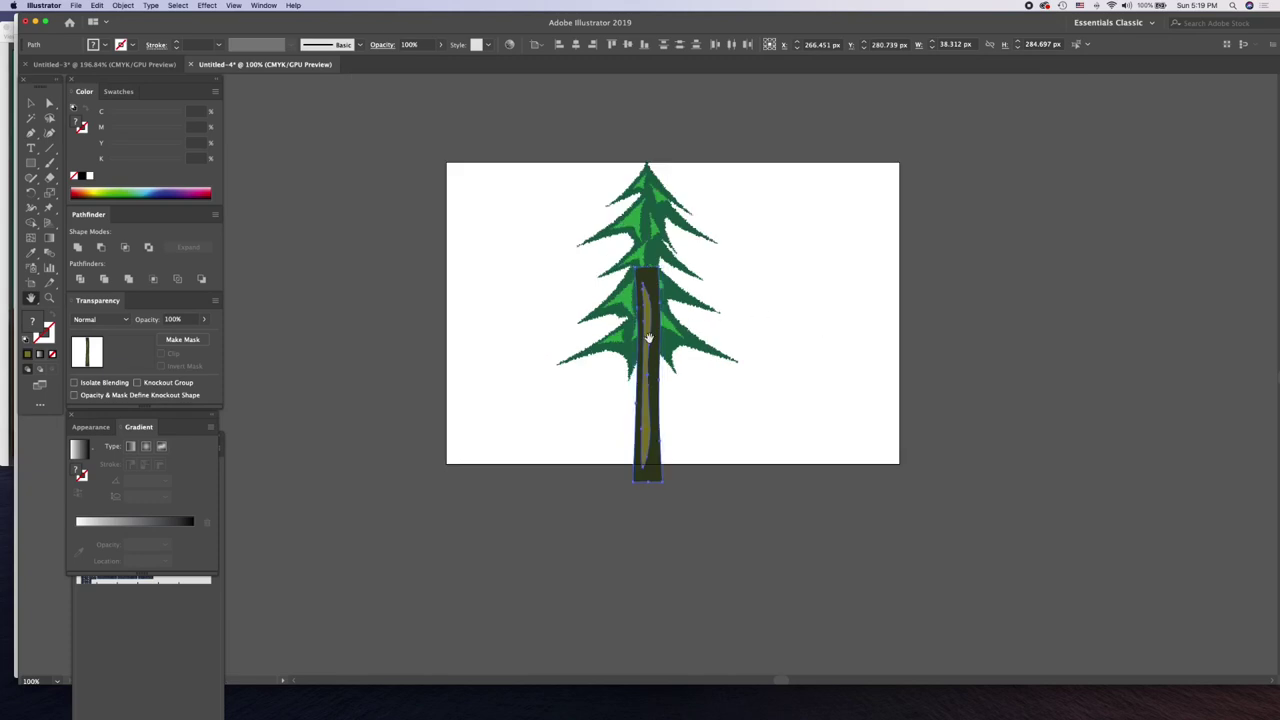
{"action": "left_click_drag", "start_coordinate": [647, 340], "coordinate": [633, 340]}
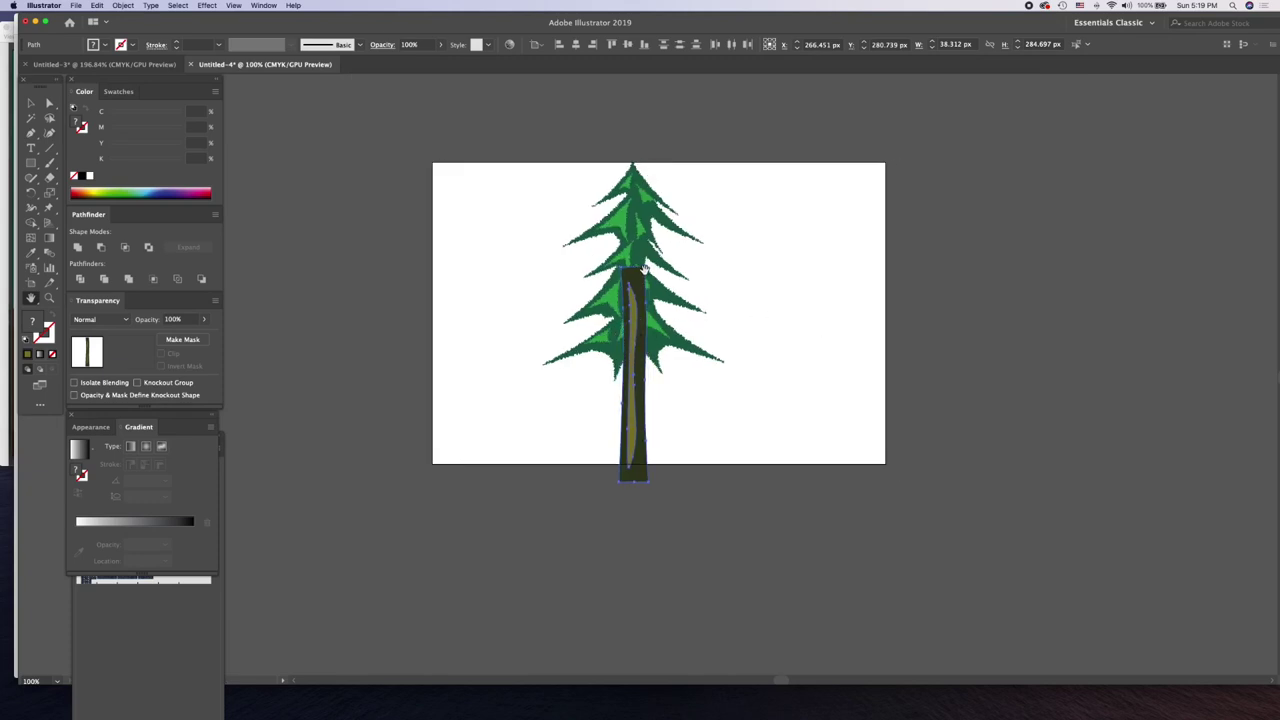
- Slim and shorten the trunk to about 21 × 205 px, extending its bottom to the artboard edge
{"action": "left_click", "coordinate": [31, 103]}
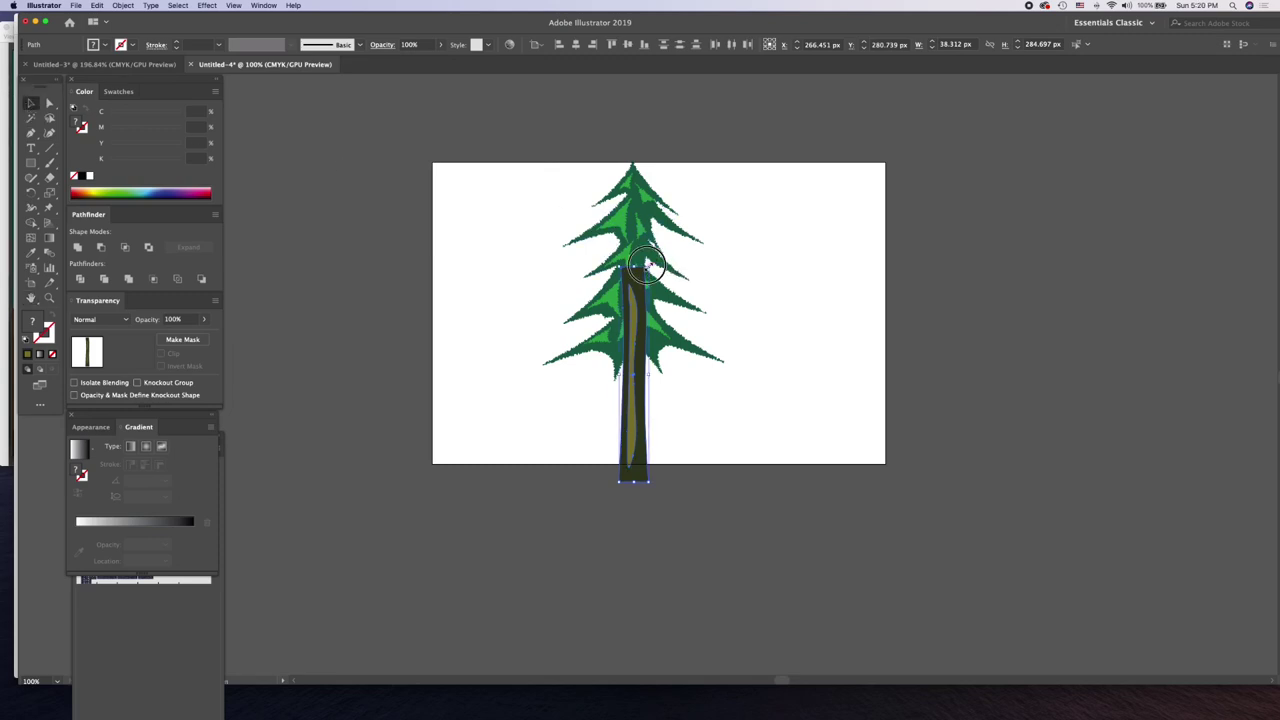
{"action": "left_click_drag", "start_coordinate": [647, 268], "coordinate": [634, 310]}
{"action": "left_click_drag", "start_coordinate": [628, 398], "coordinate": [631, 398]}
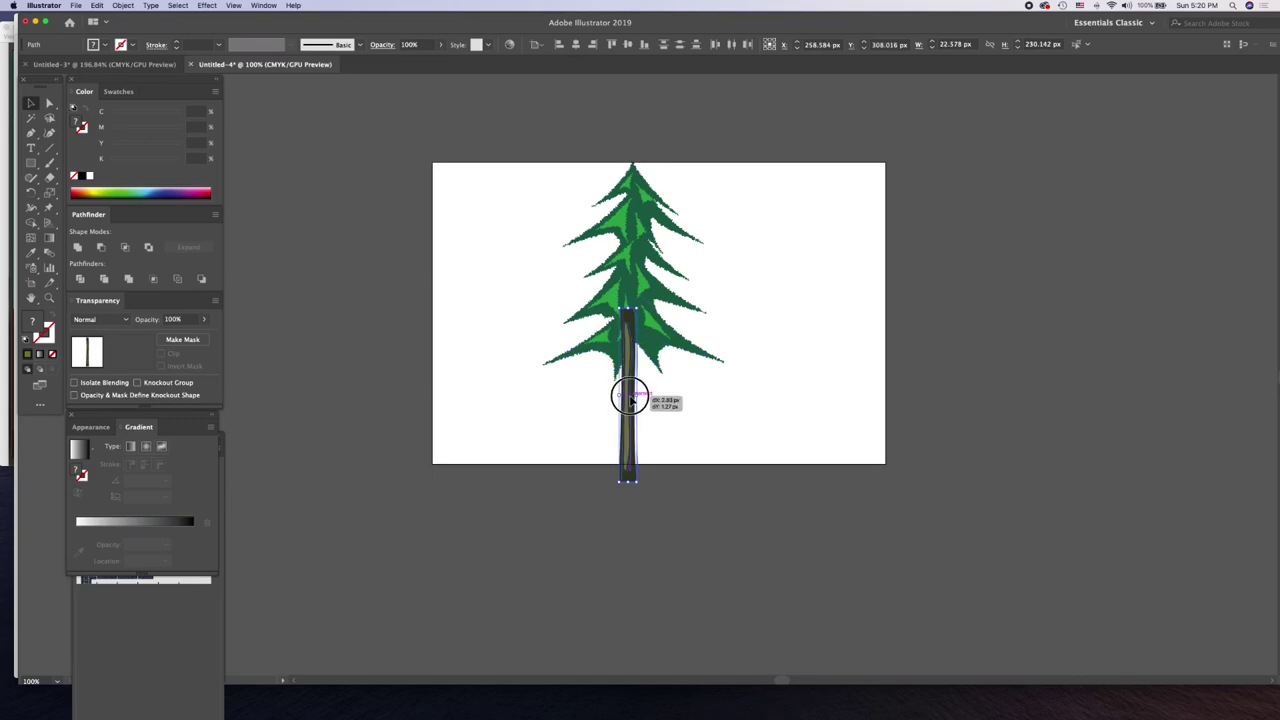
{"action": "left_click_drag", "start_coordinate": [639, 312], "coordinate": [638, 342]}
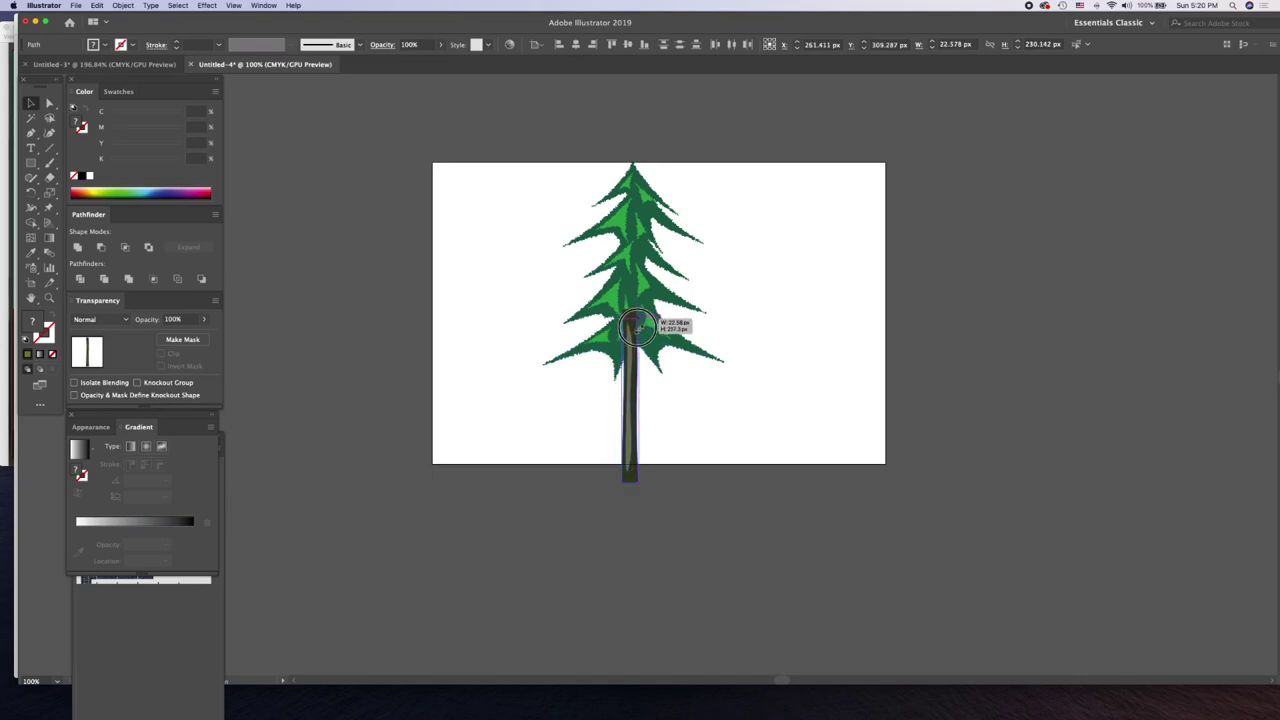
{"action": "mouse_move", "coordinate": [626, 392]}
{"action": "left_mouse_down"}
{"action": "mouse_move", "coordinate": [629, 375]}
{"action": "mouse_move", "coordinate": [630, 428]}
{"action": "left_mouse_up"}
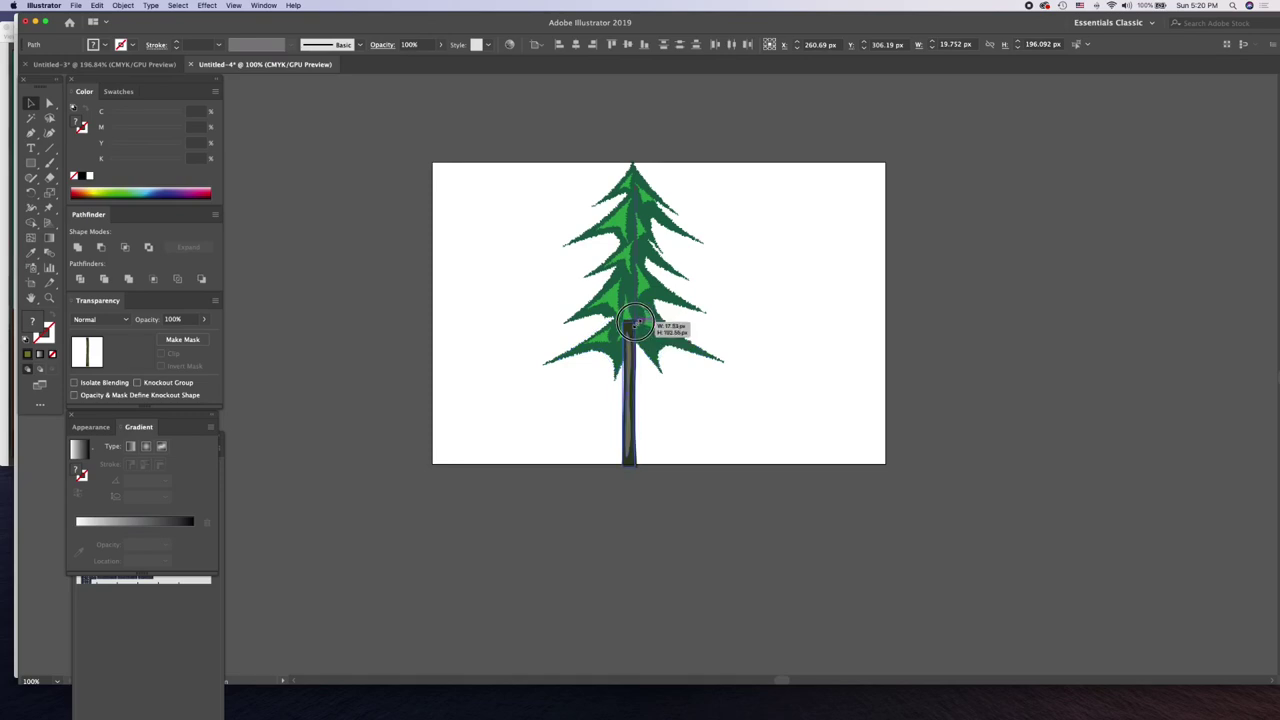
{"action": "left_click_drag", "start_coordinate": [636, 318], "coordinate": [634, 322]}
{"action": "left_click_drag", "start_coordinate": [625, 420], "coordinate": [635, 478]}
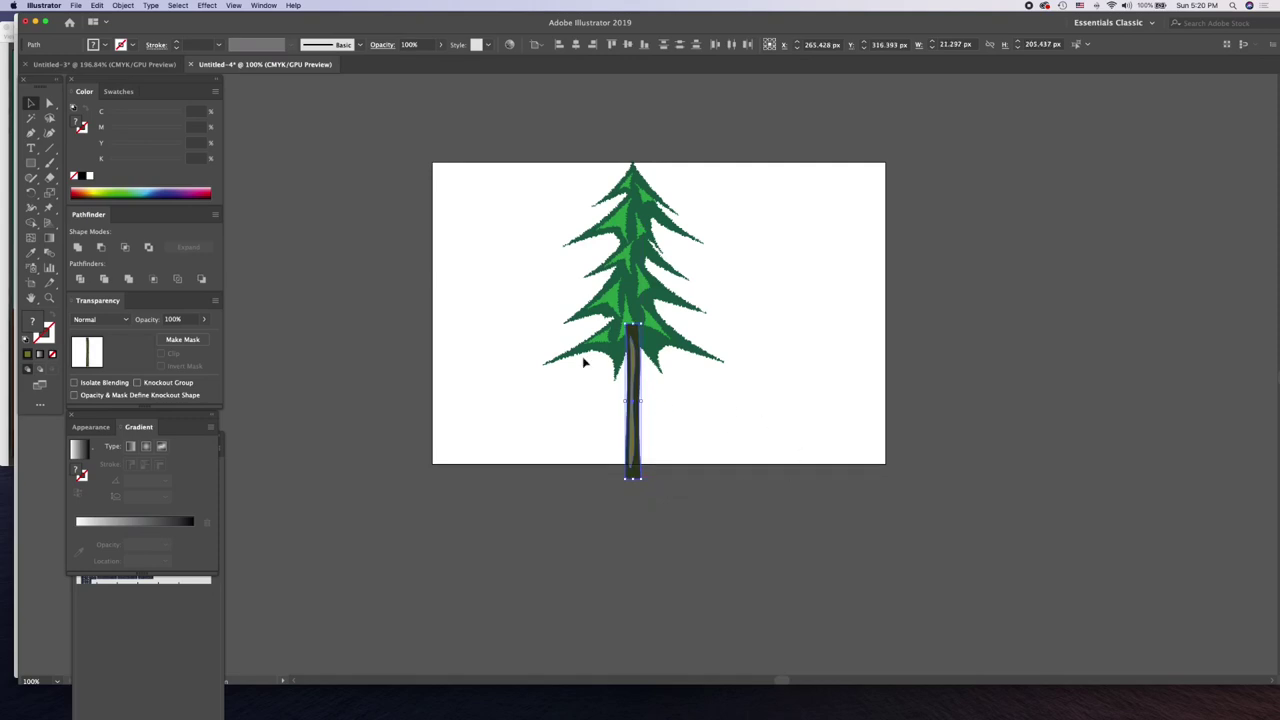
- Send the trunk to the back so it sits behind the lower boughs
{"action": "left_click", "coordinate": [123, 6]}
{"action": "mouse_move", "coordinate": [131, 27]}
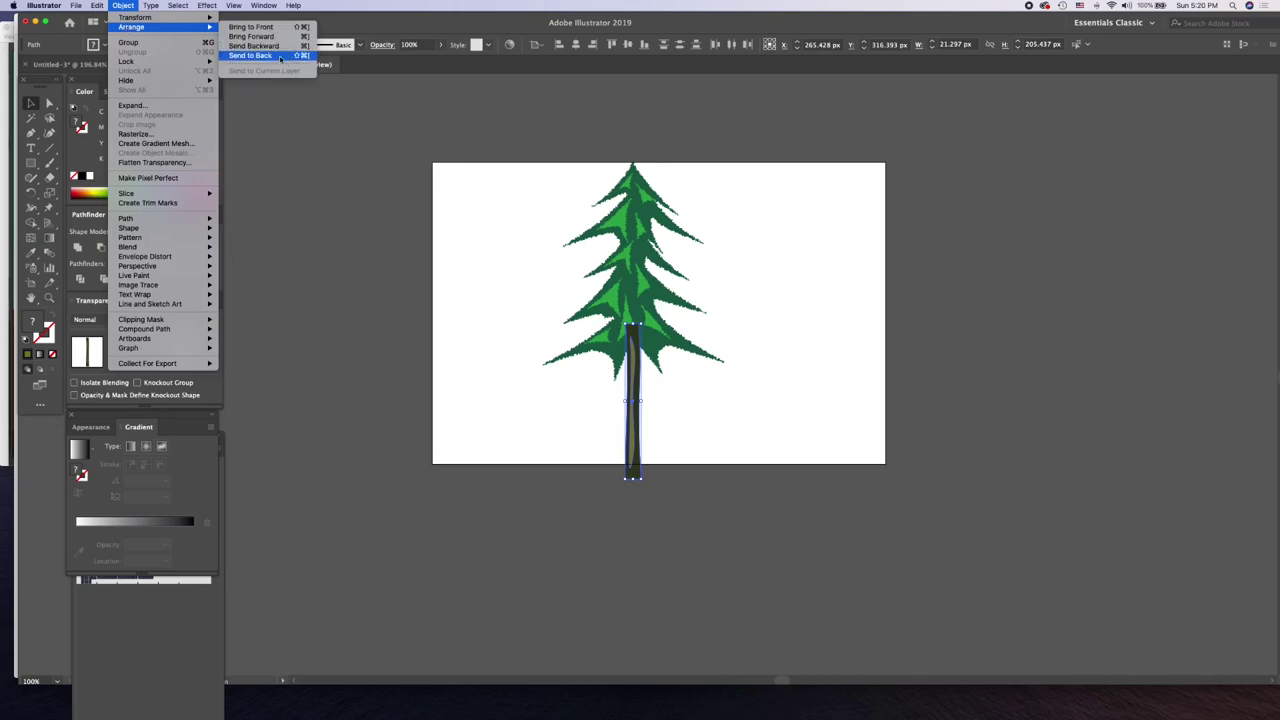
{"action": "left_click", "coordinate": [291, 57]}
{"action": "left_click", "coordinate": [962, 348]}
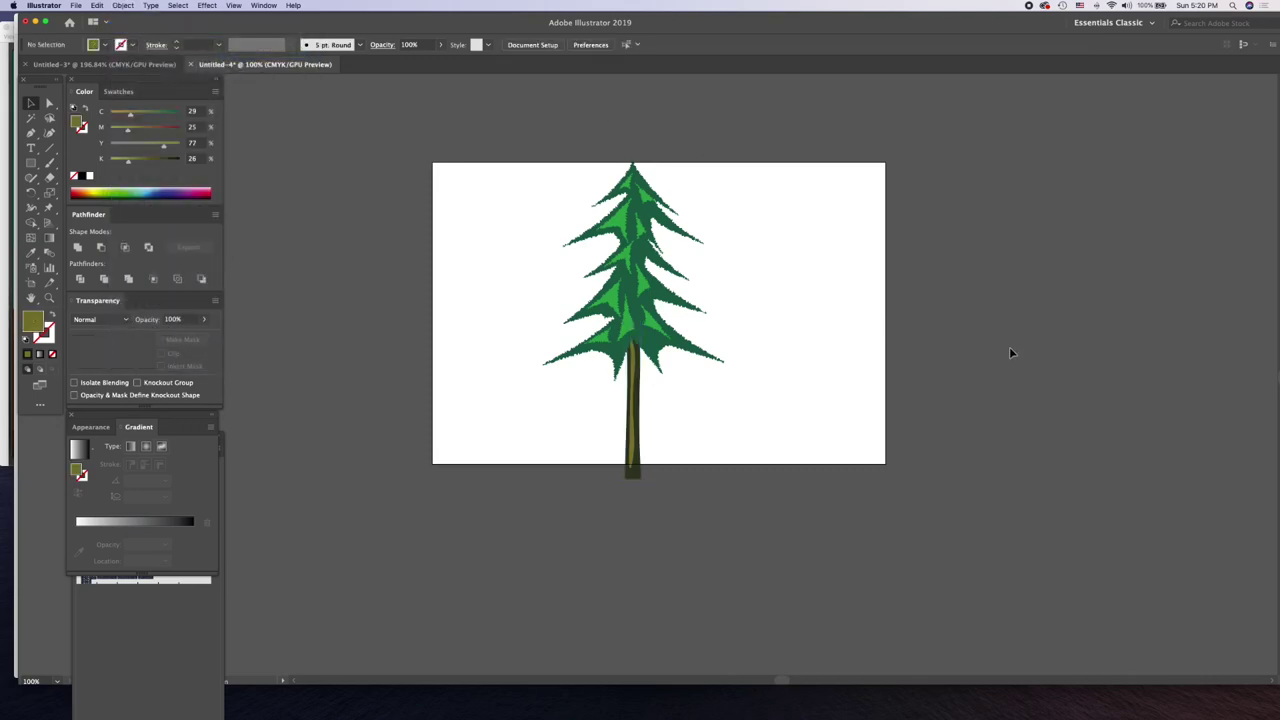
{"action": "left_click_drag", "start_coordinate": [642, 404], "coordinate": [636, 400]}
- Scale the whole pine down to about 99 × 205 px and move it to the artboard's left
{"action": "left_click", "coordinate": [636, 400]}
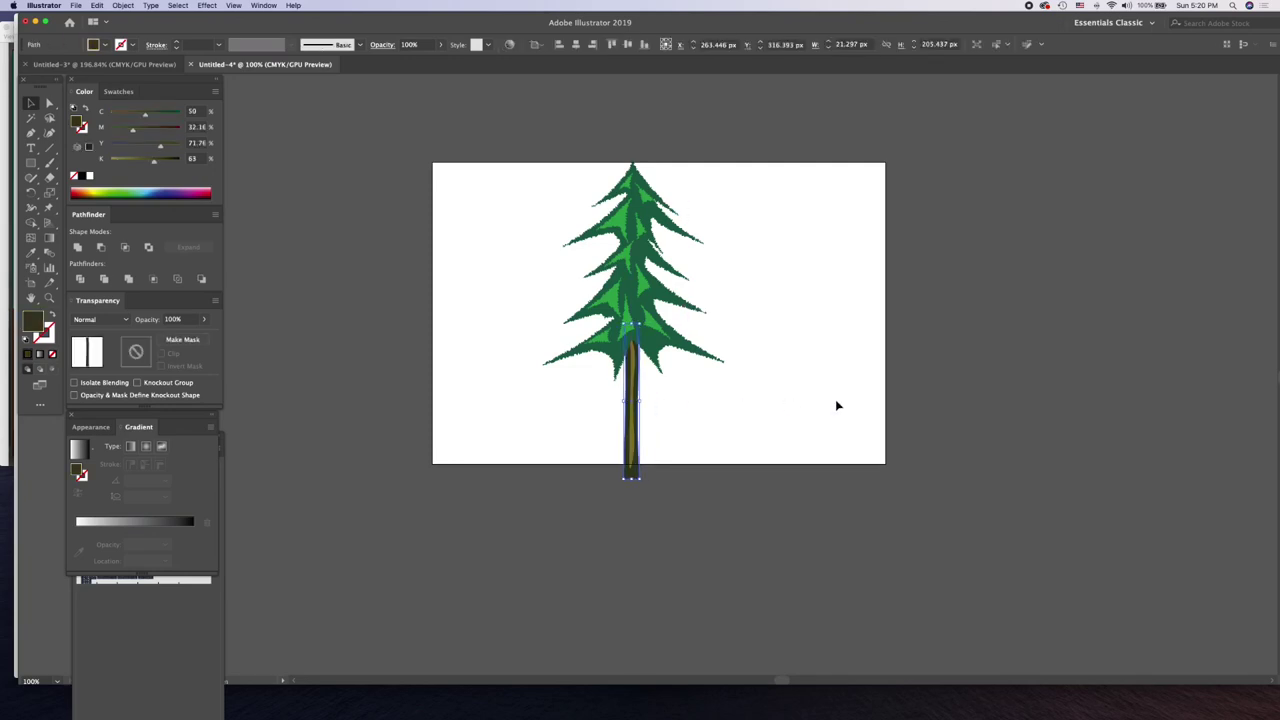
{"action": "left_click_drag", "start_coordinate": [566, 173], "coordinate": [720, 406]}
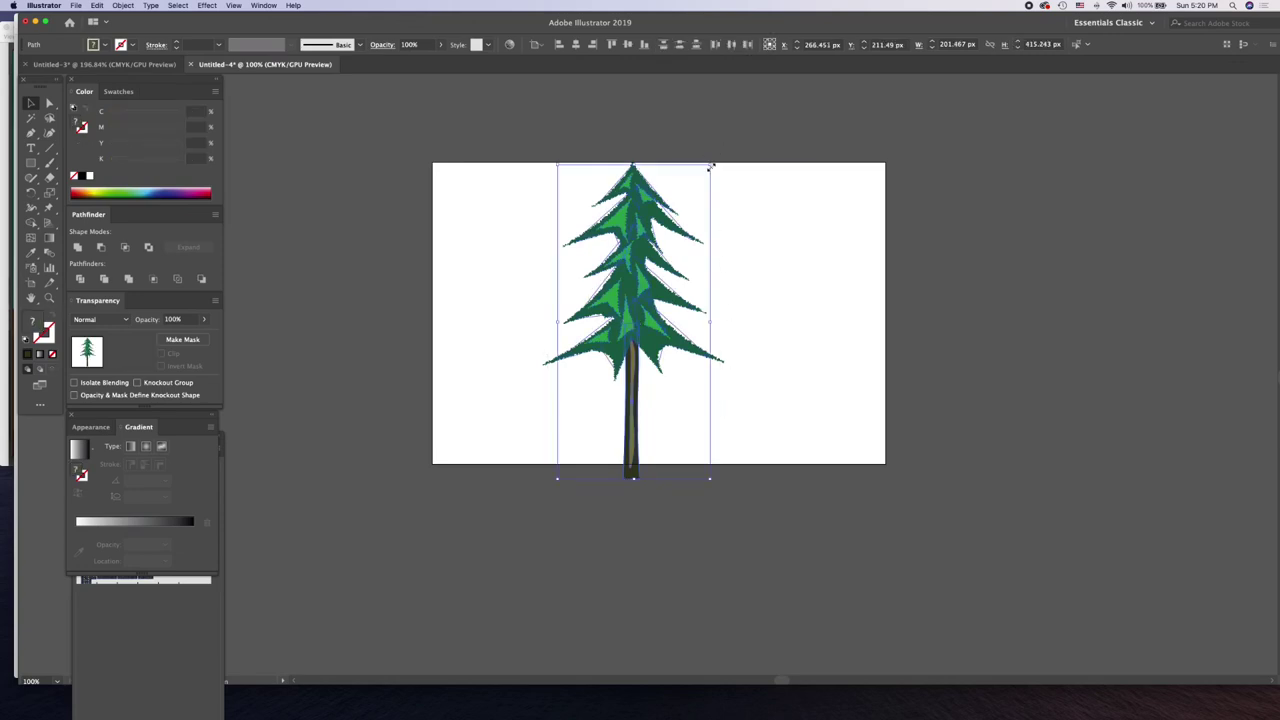
{"action": "mouse_move", "coordinate": [710, 163]}
{"action": "left_mouse_down"}
{"action": "mouse_move", "coordinate": [636, 258]}
{"action": "mouse_move", "coordinate": [633, 324]}
{"action": "left_mouse_up"}
{"action": "left_click_drag", "start_coordinate": [590, 378], "coordinate": [488, 342]}
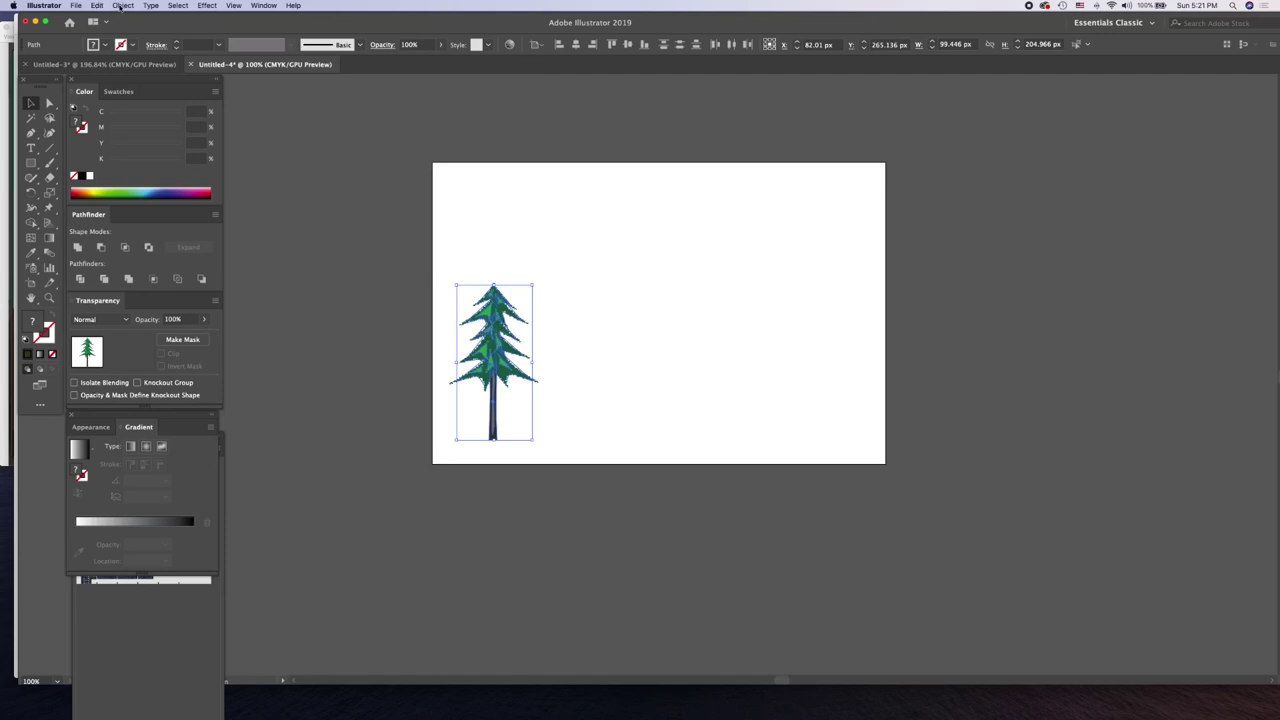
- Select the whole pine tree and group its parts with Object > Group
{"action": "left_click", "coordinate": [604, 148]}
{"action": "key", "text": "super+equal"}
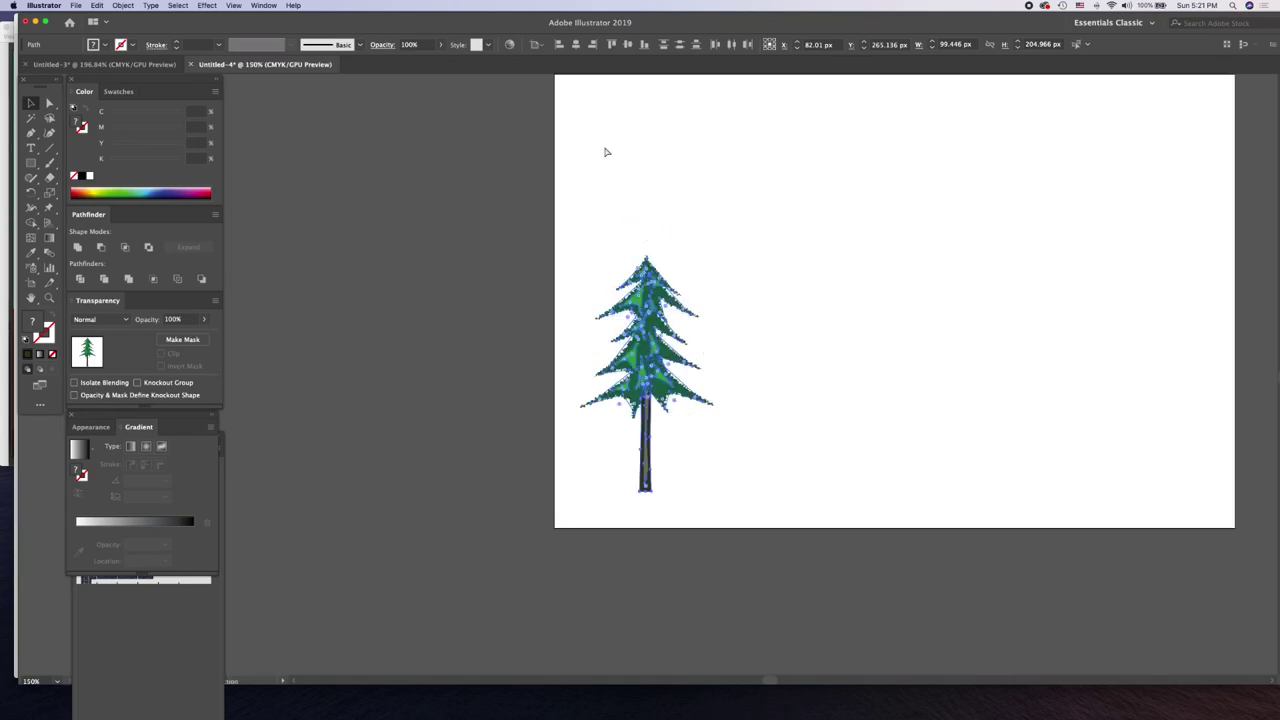
{"action": "key", "text": "super+equal"}
{"action": "key", "text": "super+equal"}
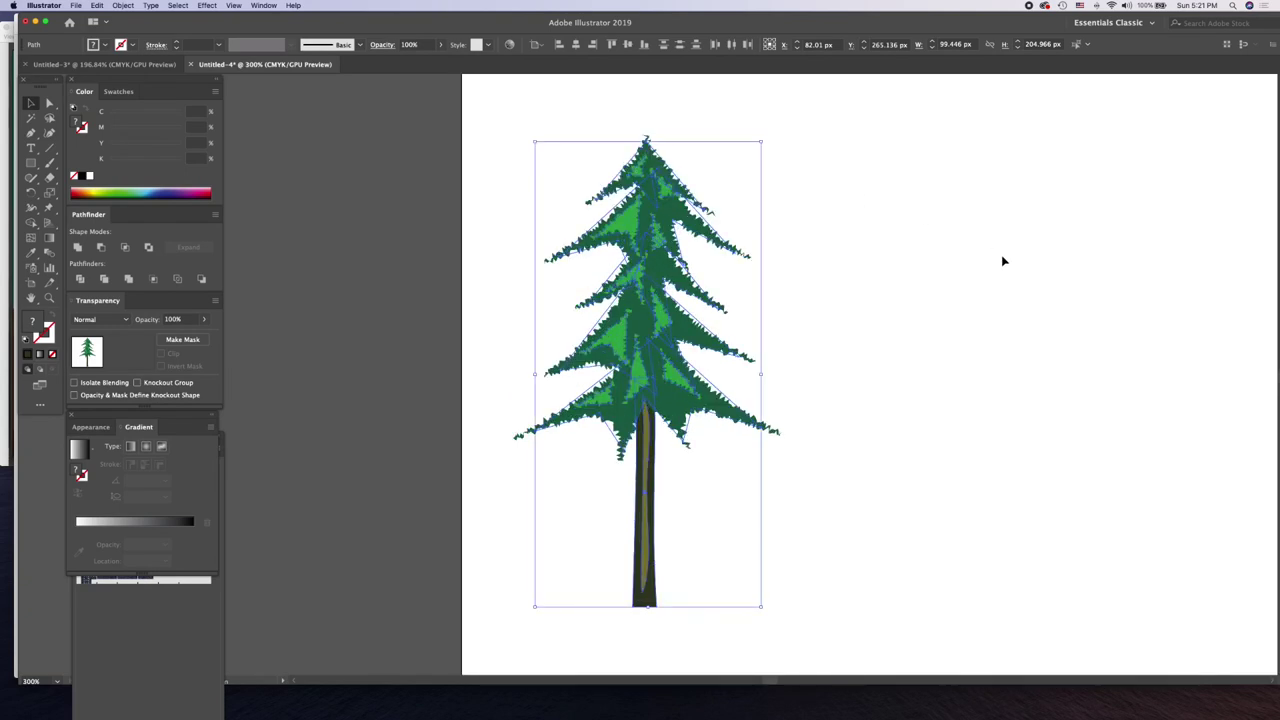
{"action": "left_click", "coordinate": [1003, 261]}
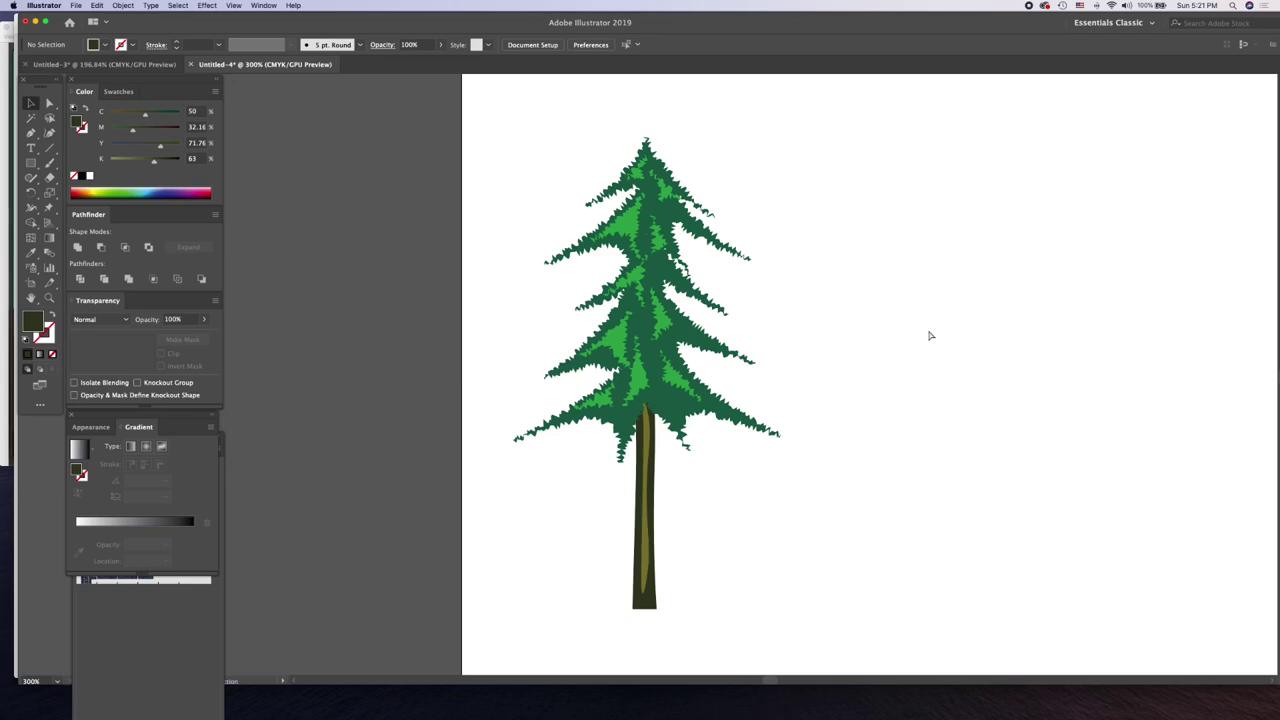
{"action": "key", "text": "super+minus"}
{"action": "key", "text": "super+minus"}
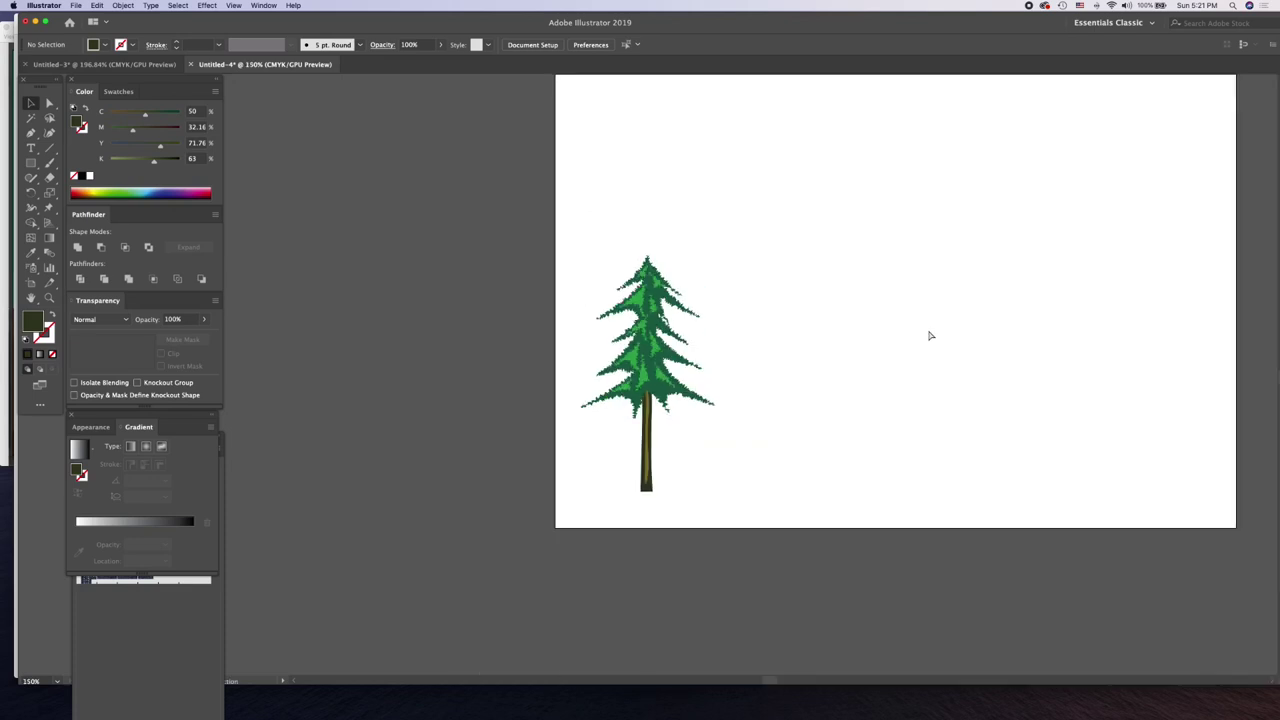
{"action": "key", "text": "super+minus"}
{"action": "scroll", "coordinate": [880, 332], "scroll_direction": "down", "scroll_amount": 1}
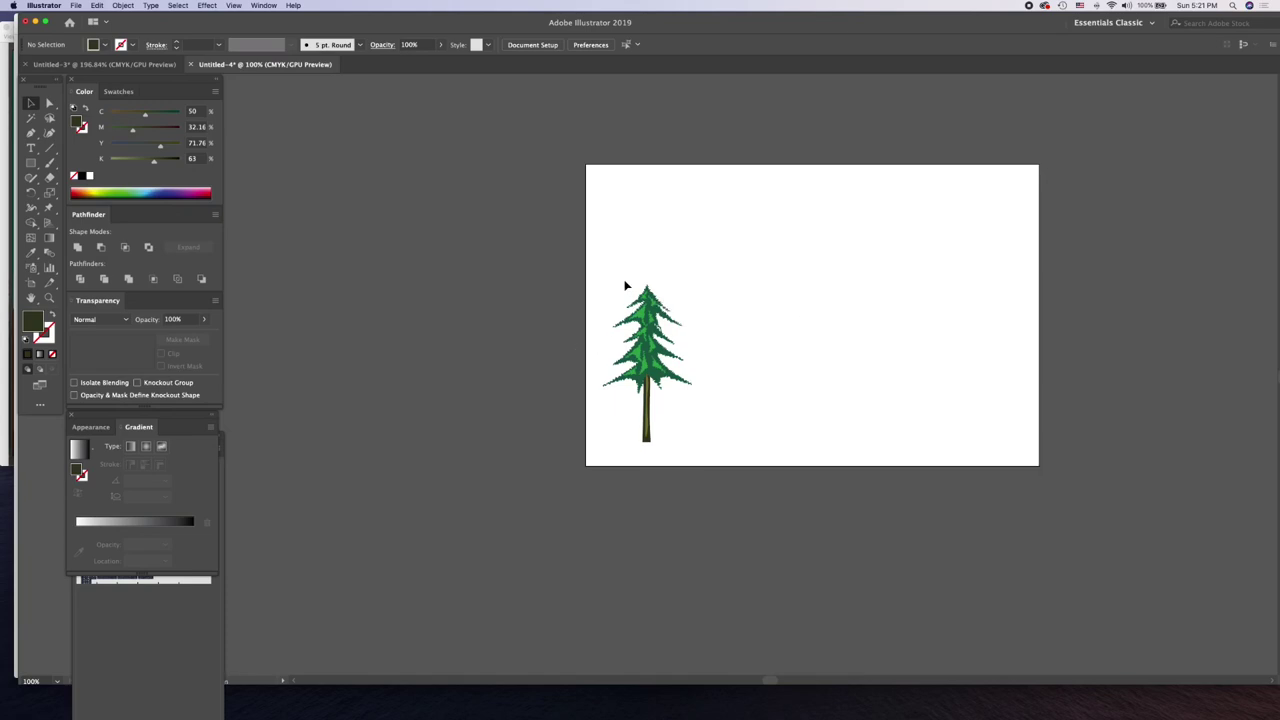
{"action": "left_click_drag", "start_coordinate": [619, 280], "coordinate": [703, 438]}
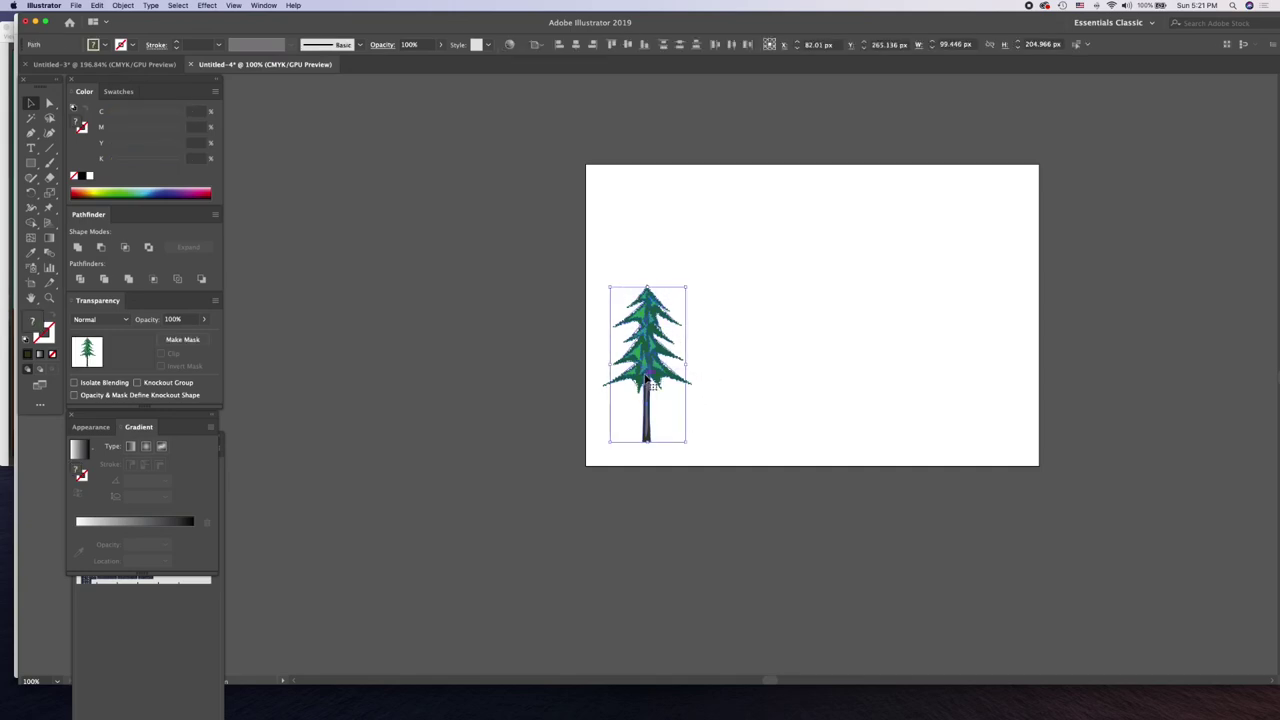
{"action": "left_click", "coordinate": [133, 6]}
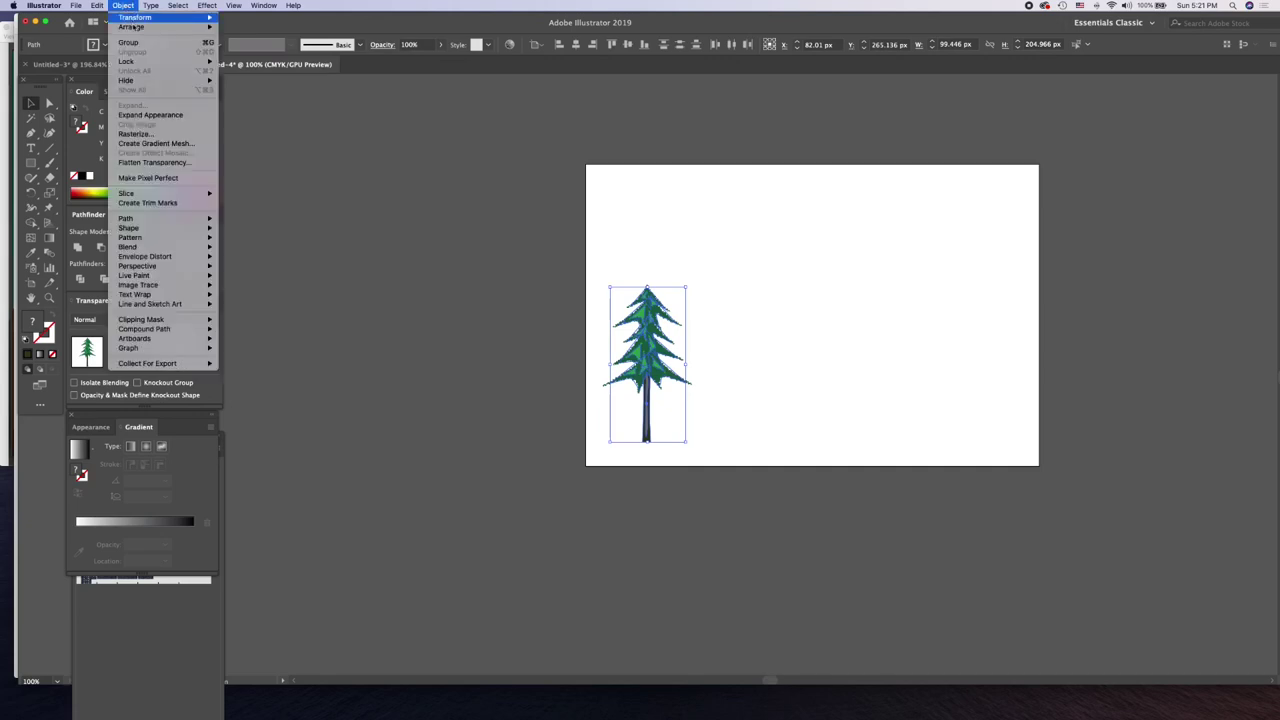
{"action": "left_click", "coordinate": [131, 44]}
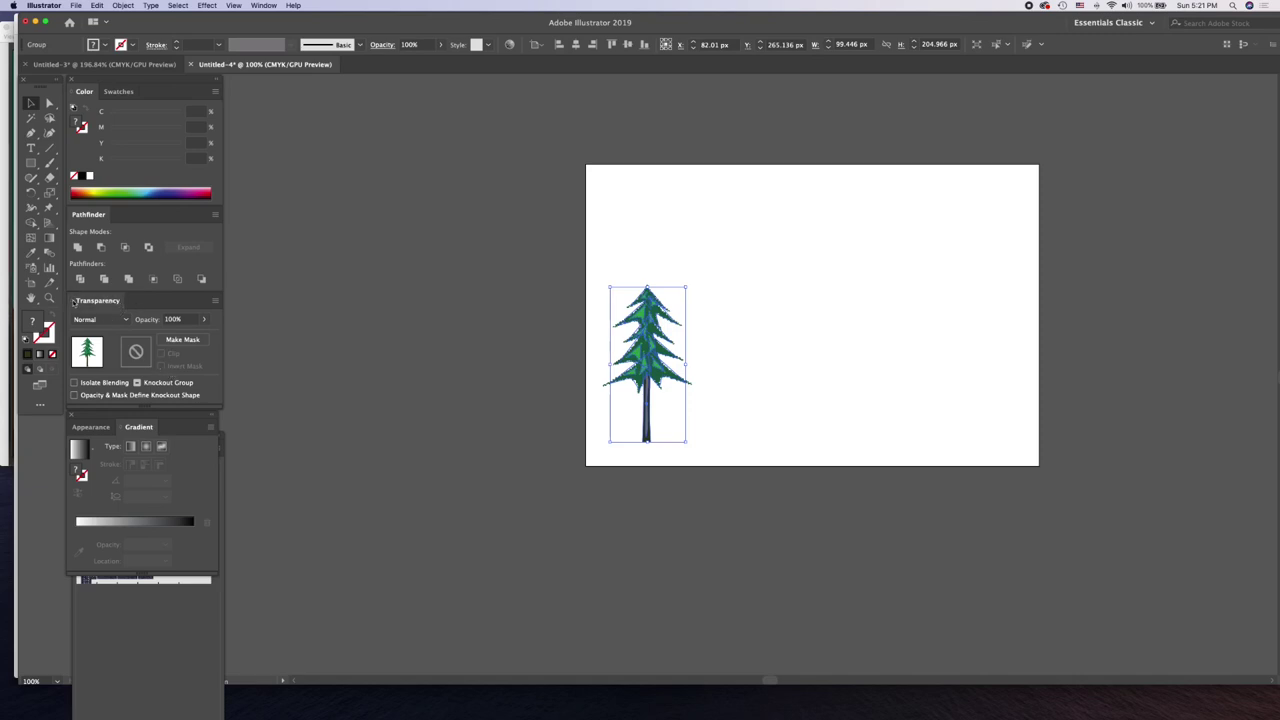
- Close the Transparency panel group and undo the tree grouping
{"action": "left_click", "coordinate": [73, 302]}
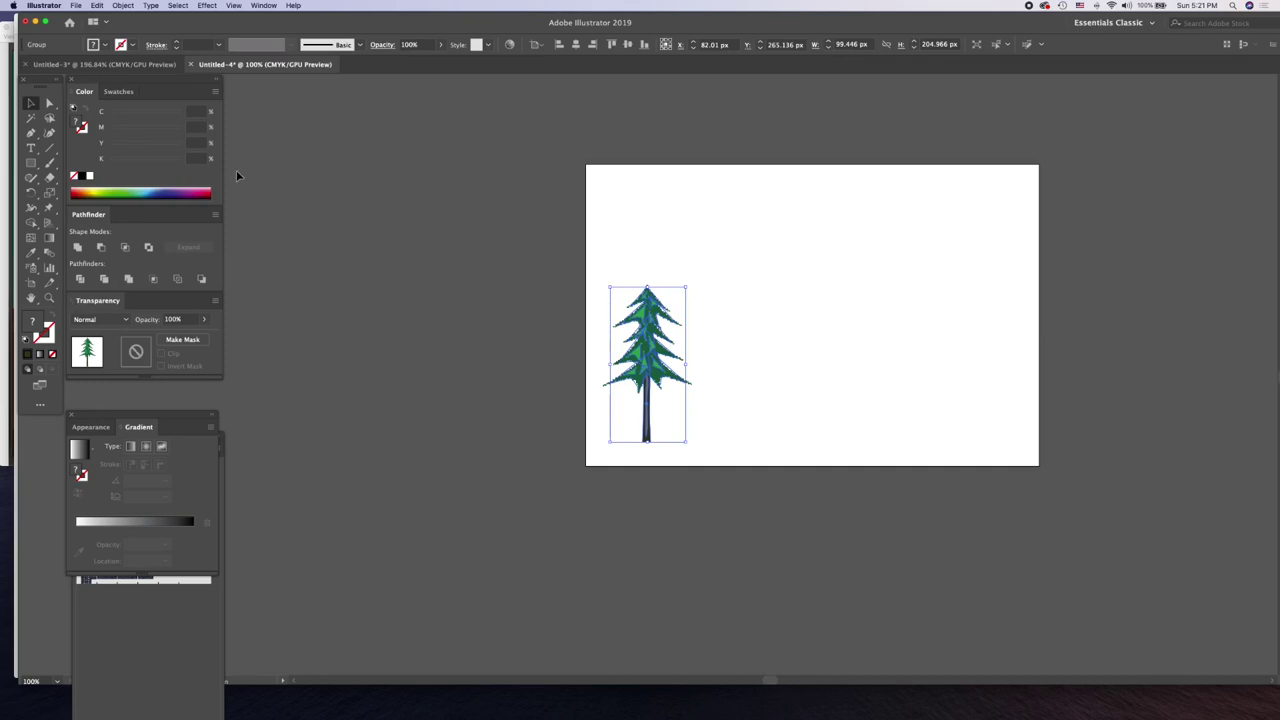
{"action": "left_click", "coordinate": [264, 5]}
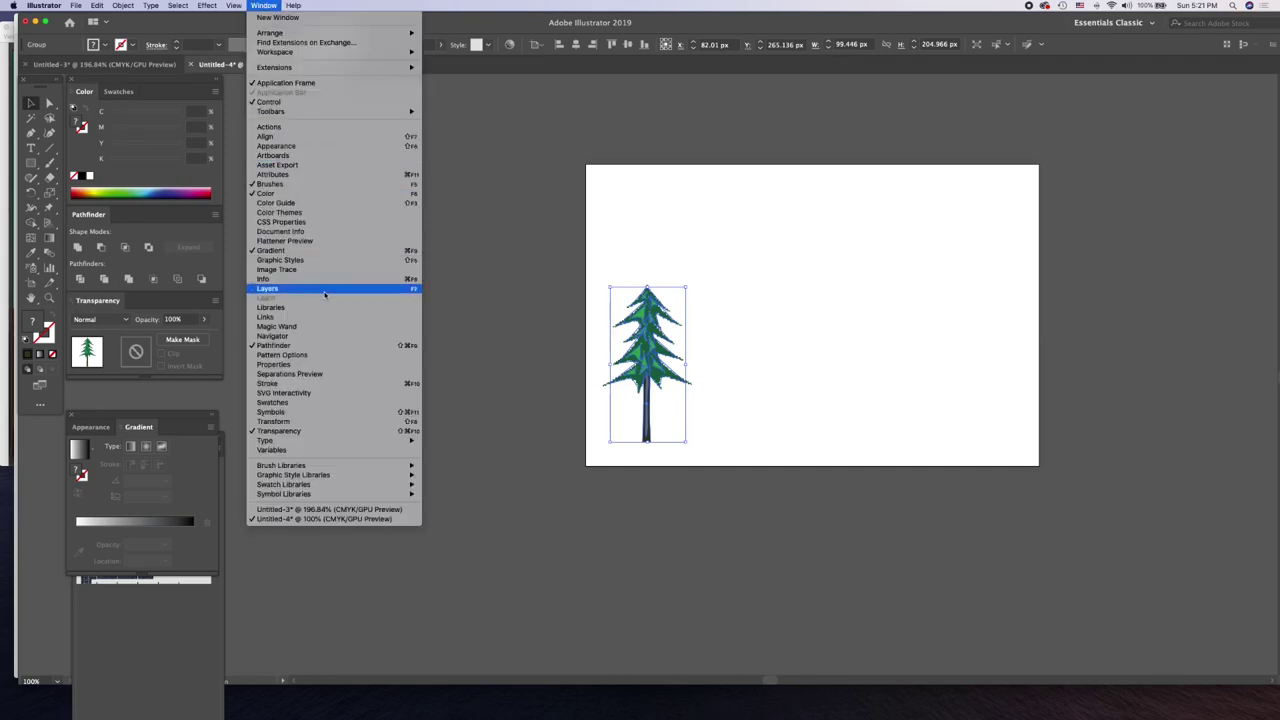
{"action": "left_click", "coordinate": [307, 433]}
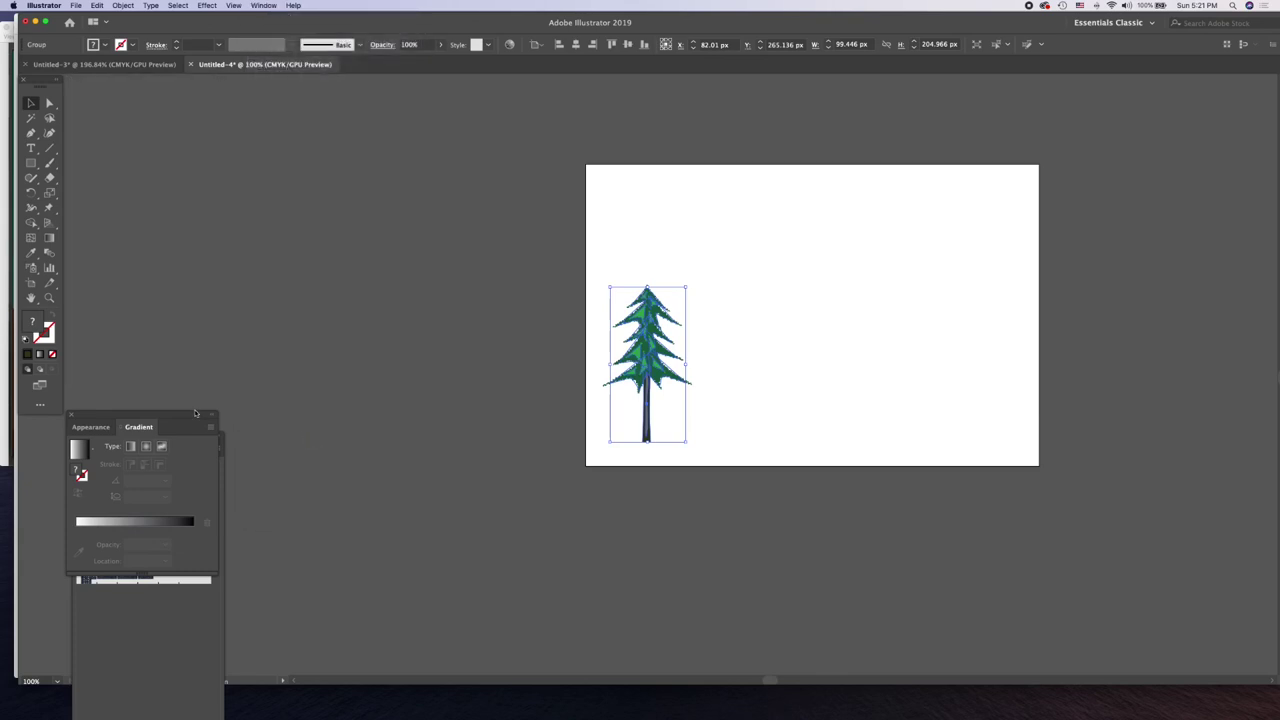
{"action": "key", "text": "ctrl+z"}
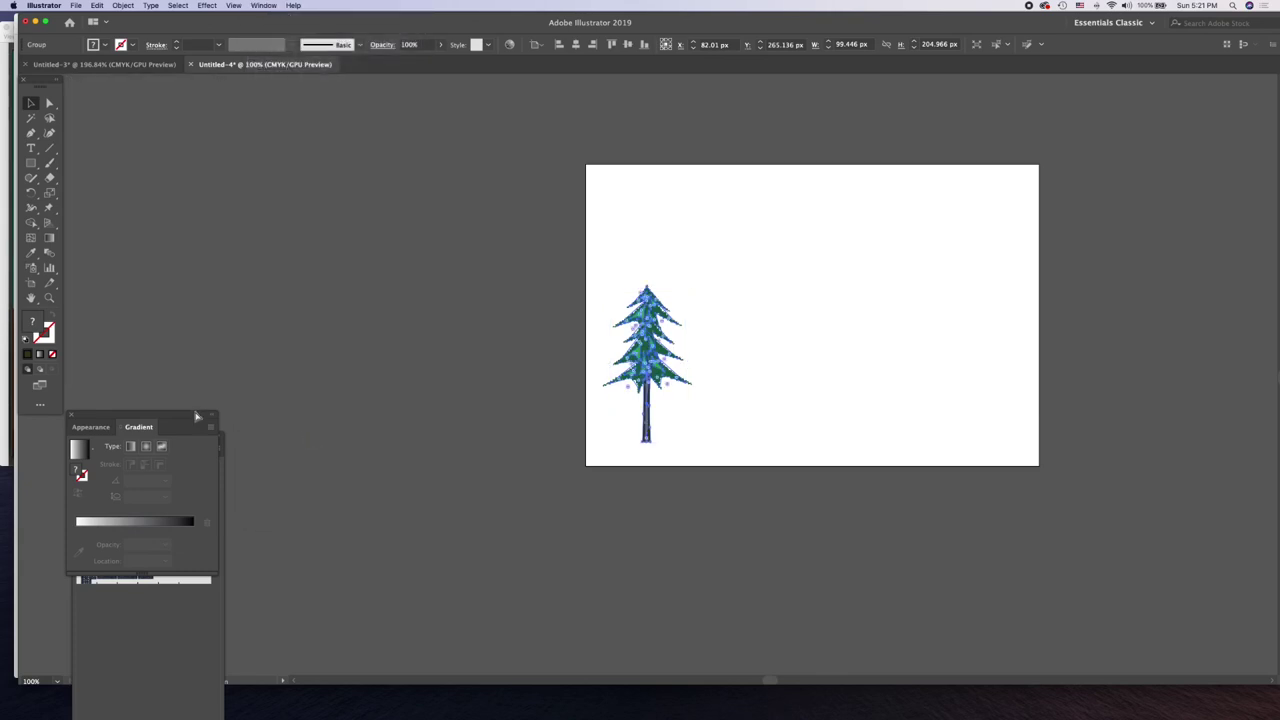
- Show the Transform panel, dock it under Gradient, and bring Brushes up alongside
{"action": "left_click", "coordinate": [264, 5]}
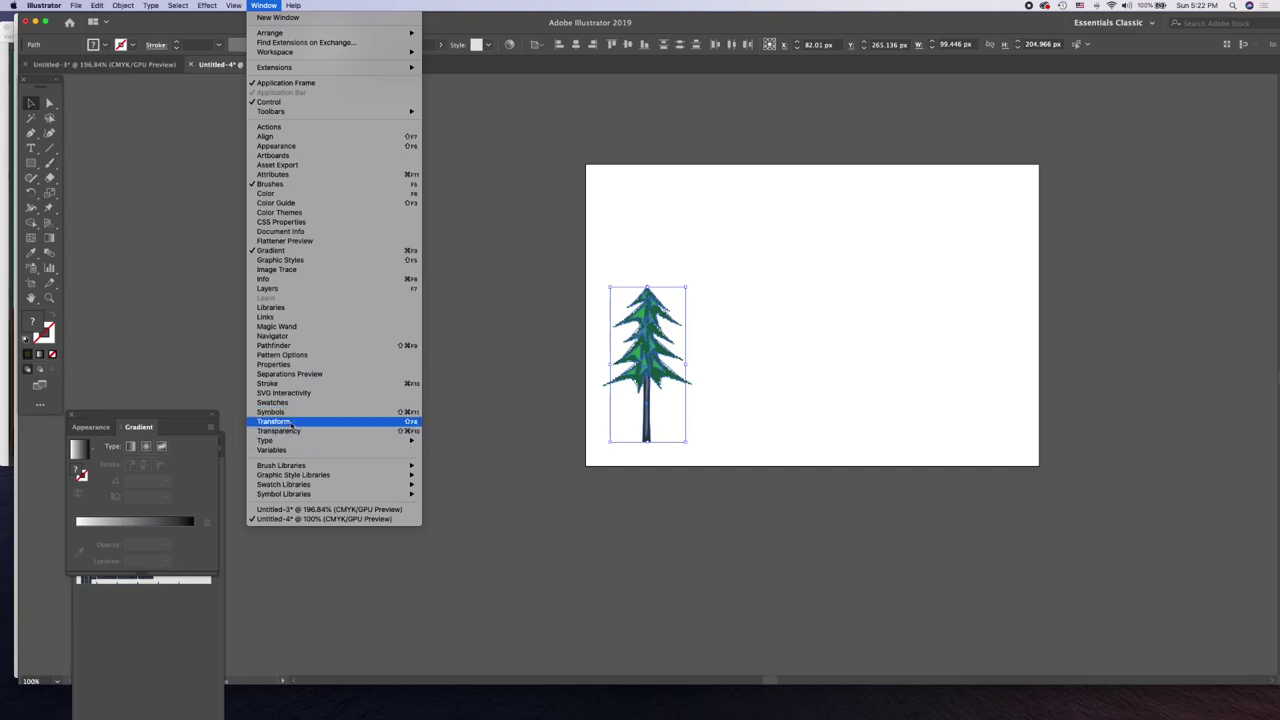
{"action": "left_click", "coordinate": [317, 427]}
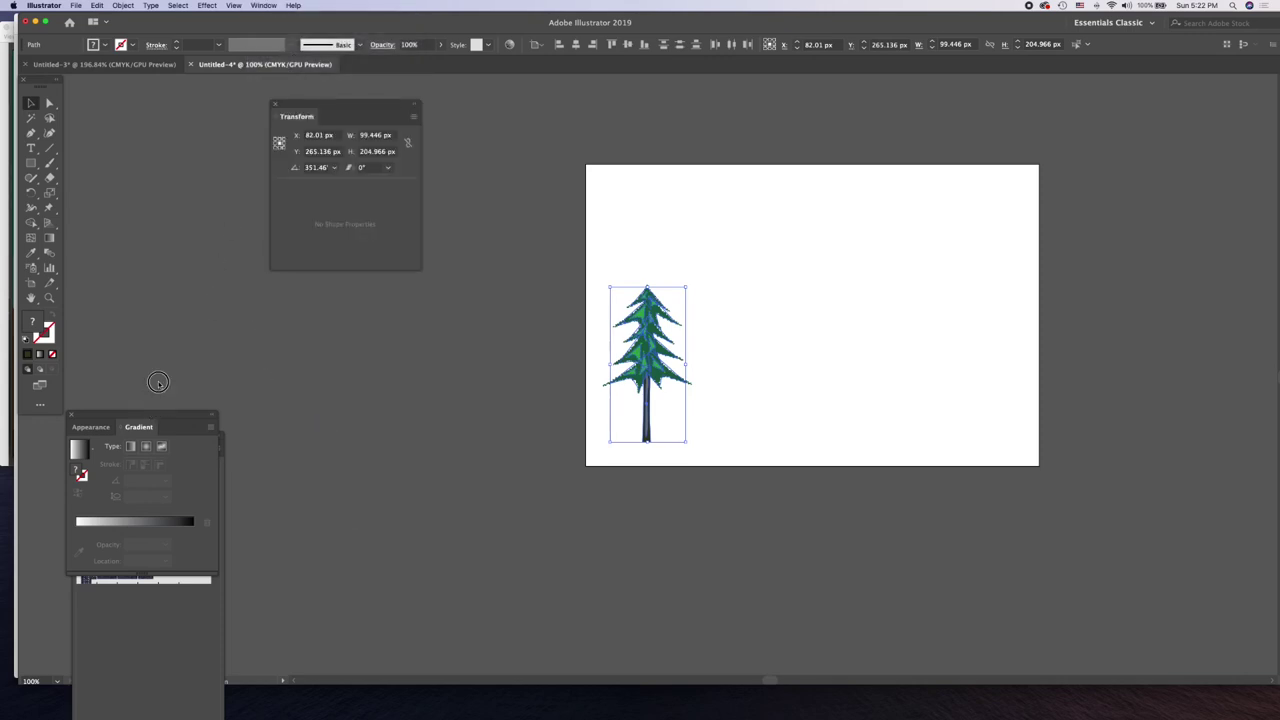
{"action": "left_click_drag", "start_coordinate": [110, 418], "coordinate": [112, 92]}
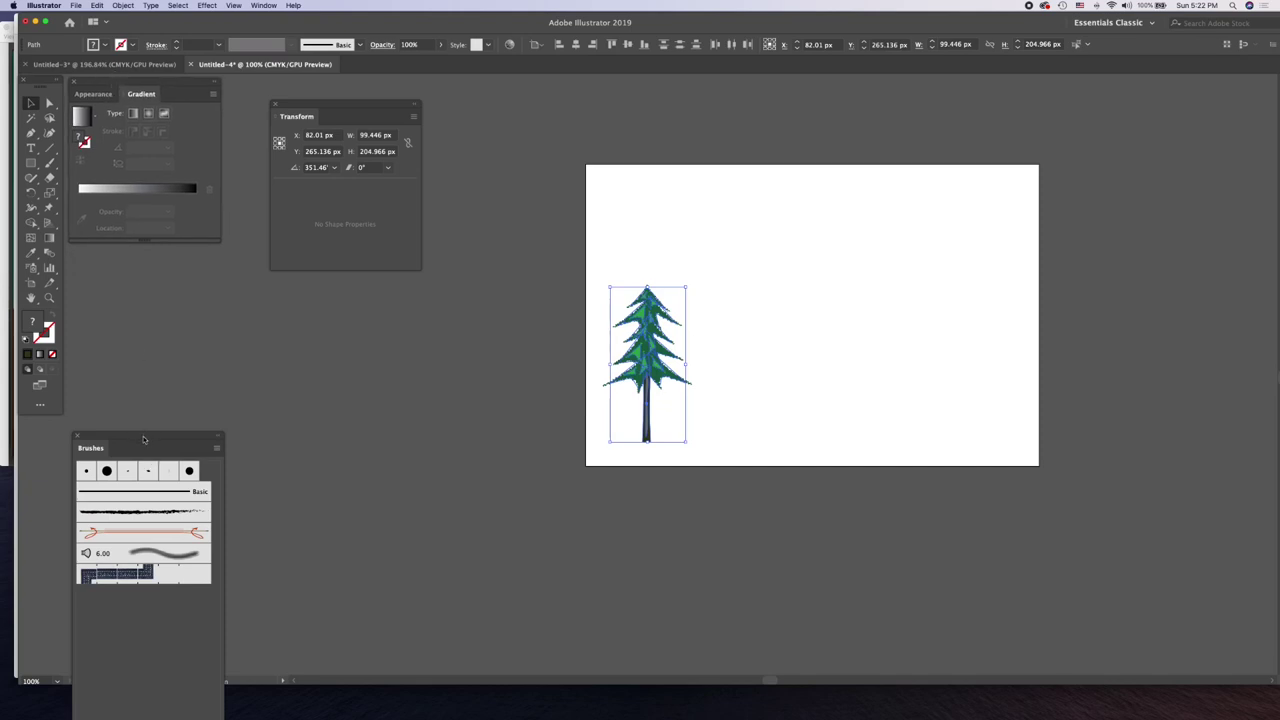
{"action": "left_click_drag", "start_coordinate": [350, 100], "coordinate": [147, 237]}
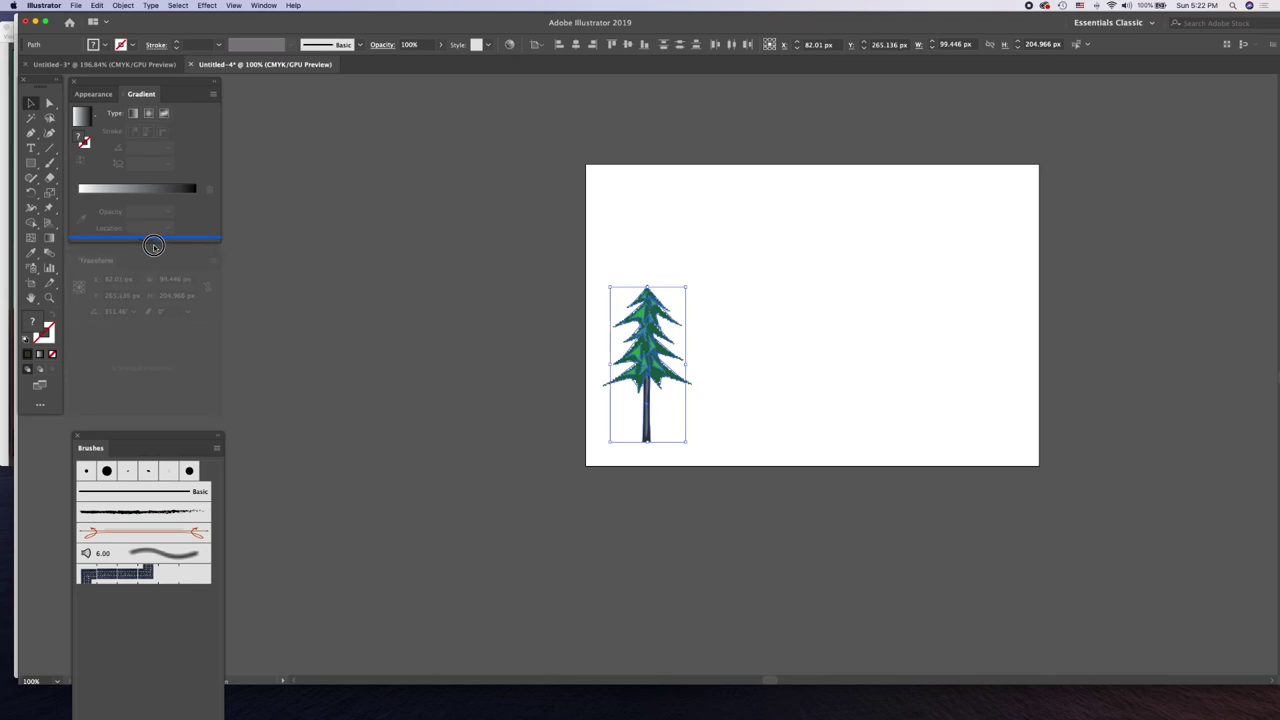
{"action": "left_click_drag", "start_coordinate": [147, 237], "coordinate": [147, 238]}
{"action": "mouse_move", "coordinate": [136, 441]}
{"action": "left_mouse_down"}
{"action": "mouse_move", "coordinate": [292, 399]}
{"action": "mouse_move", "coordinate": [321, 72]}
{"action": "mouse_move", "coordinate": [302, 87]}
{"action": "left_mouse_up"}
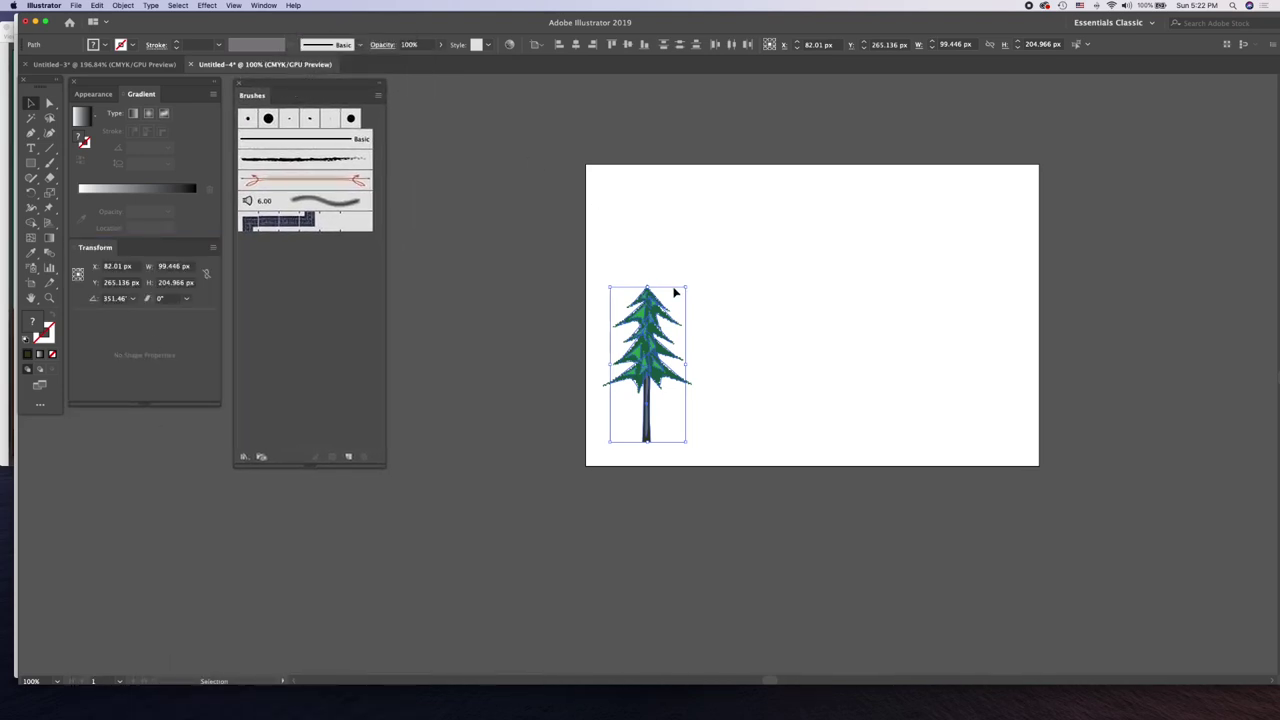
- Save the pine tree as 'Art Brush 1' with Tints colorization
{"action": "left_click_drag", "start_coordinate": [652, 330], "coordinate": [354, 312]}
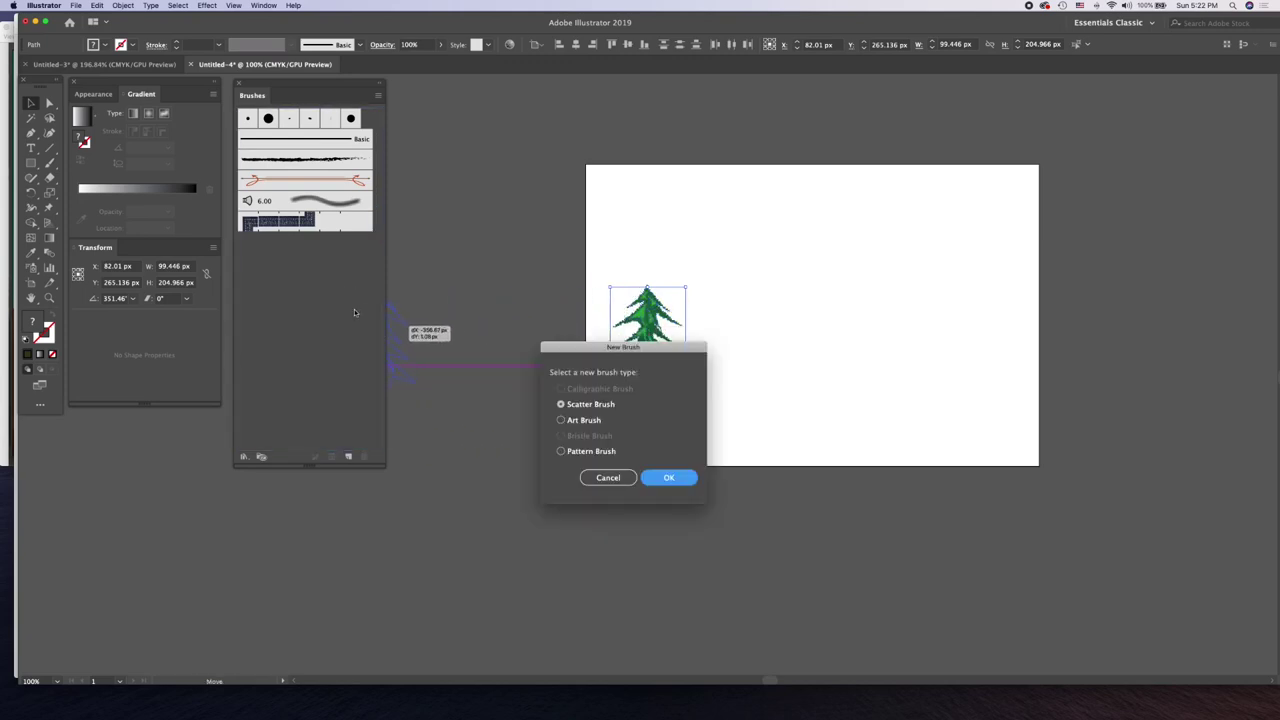
{"action": "left_click", "coordinate": [560, 420]}
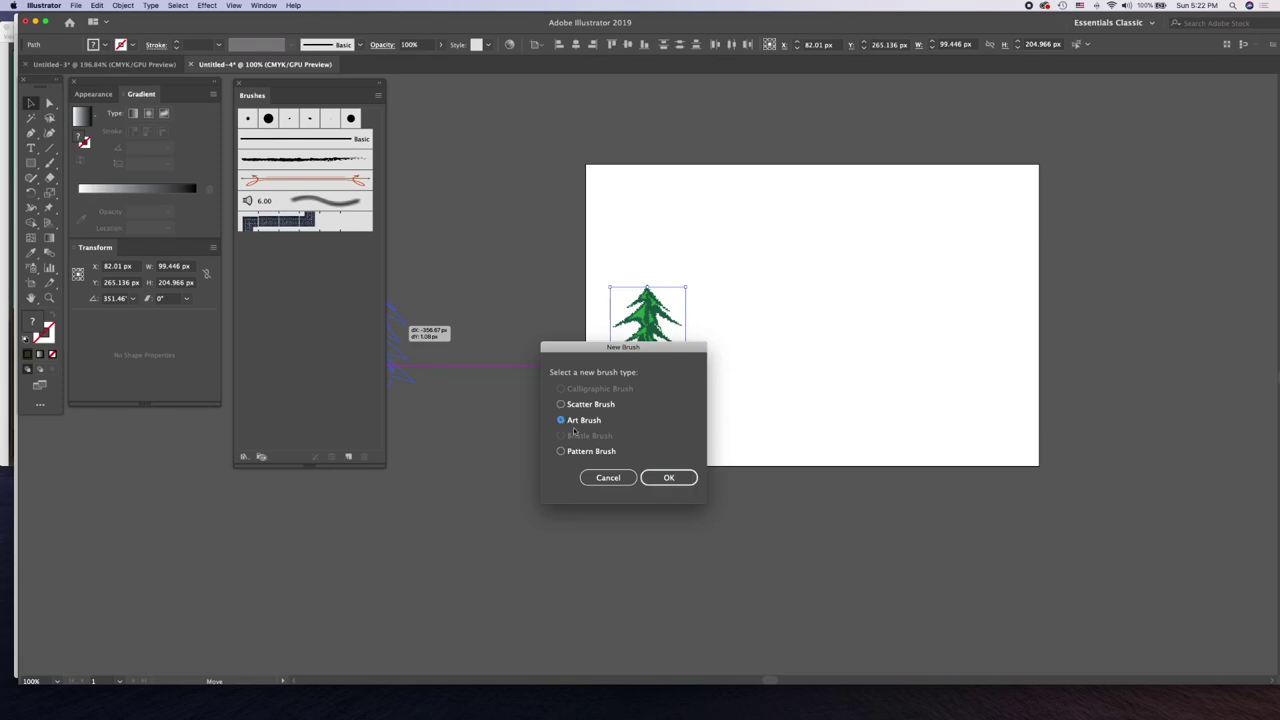
{"action": "left_click", "coordinate": [668, 478]}
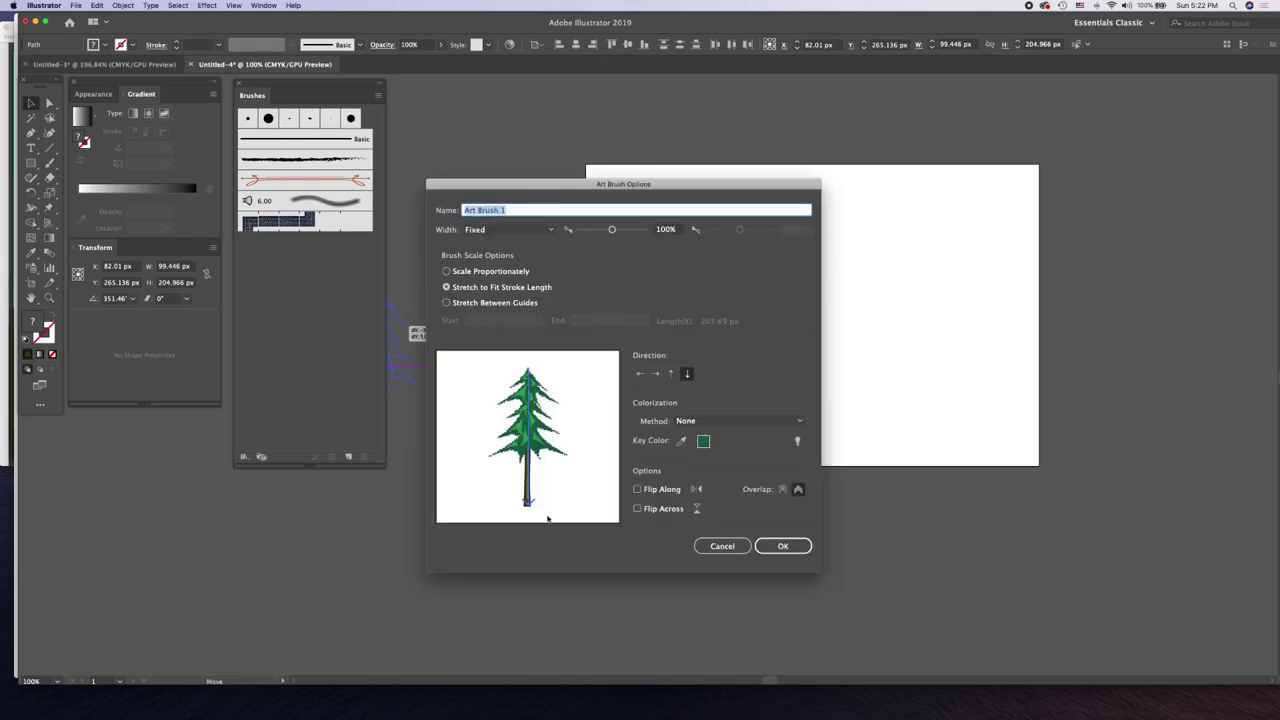
{"action": "left_click", "coordinate": [783, 545]}
{"action": "left_click", "coordinate": [705, 421]}
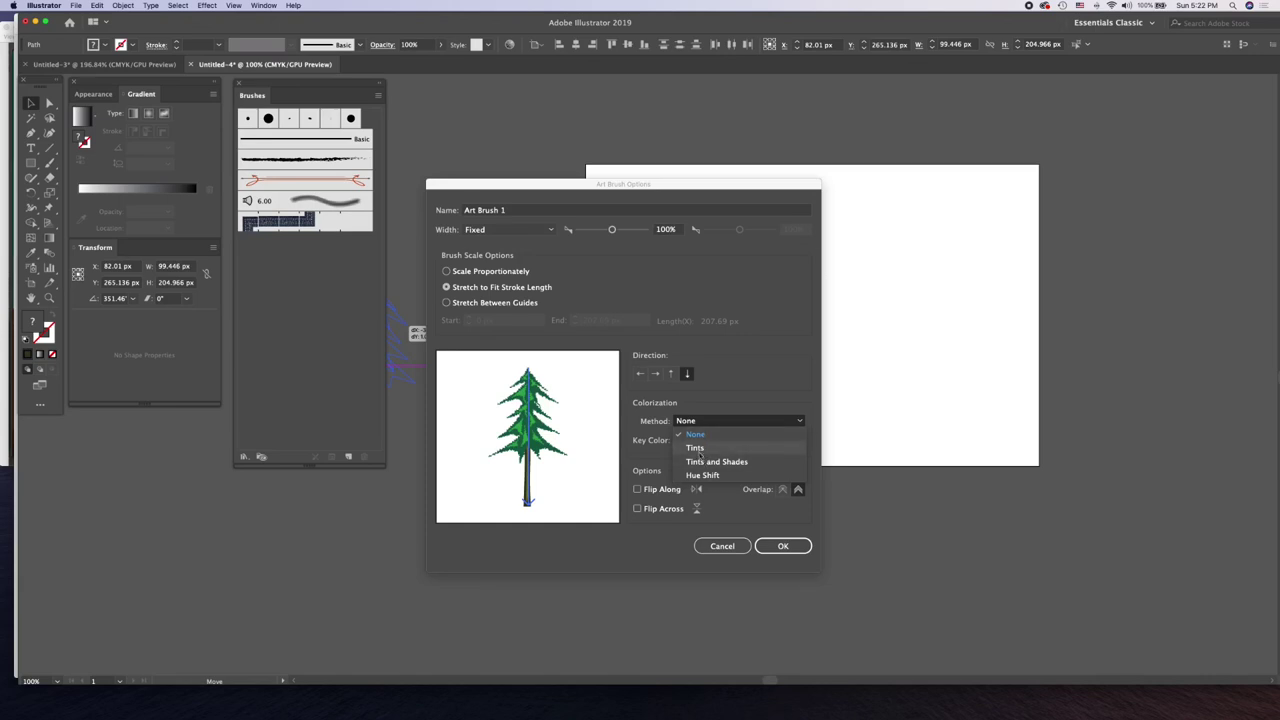
{"action": "left_click", "coordinate": [699, 451]}
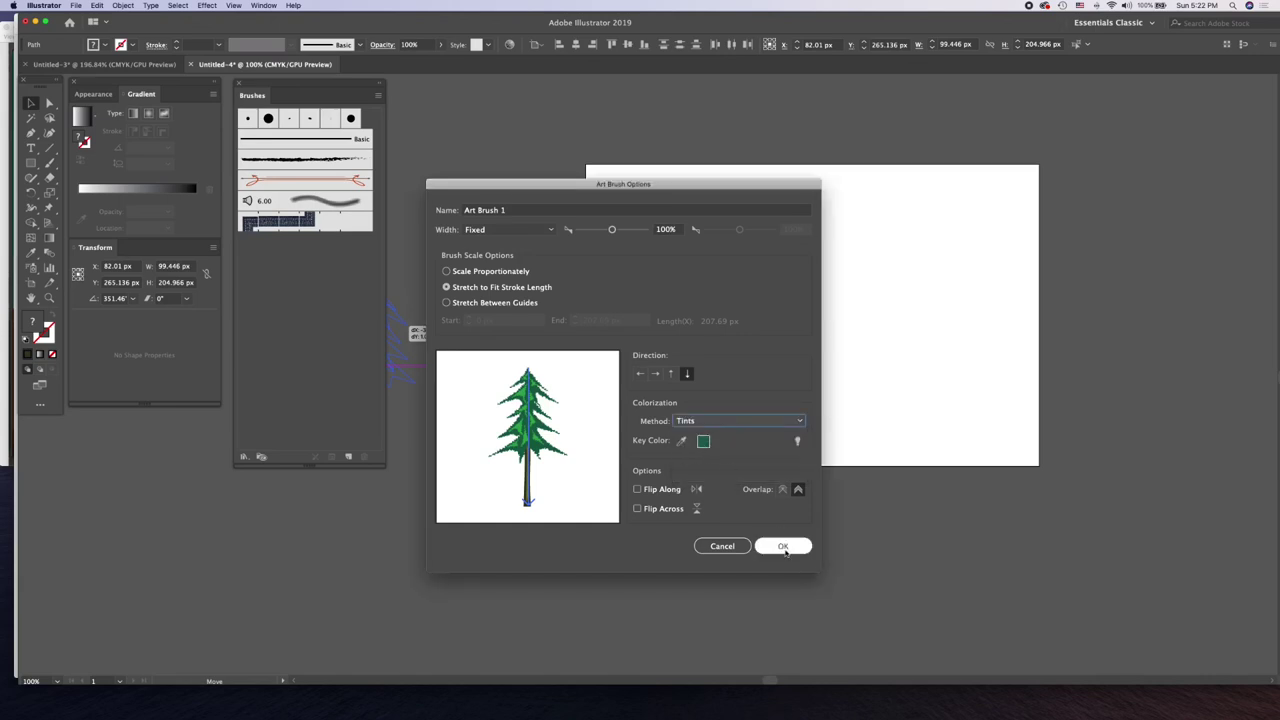
{"action": "left_click", "coordinate": [783, 546]}
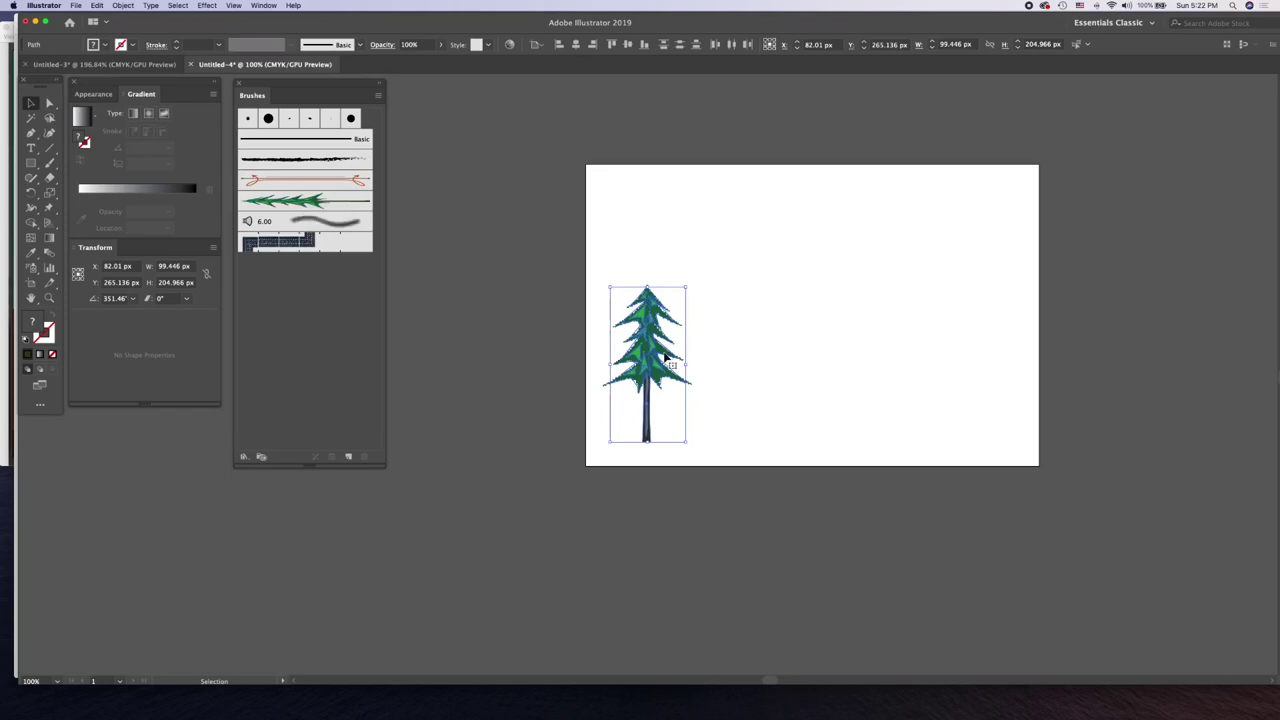
- Delete the tree, undo the deletion, and move the tree left off the artboard
{"action": "key", "text": "Delete"}
{"action": "scroll", "coordinate": [660, 355], "scroll_direction": "up", "scroll_amount": 2}
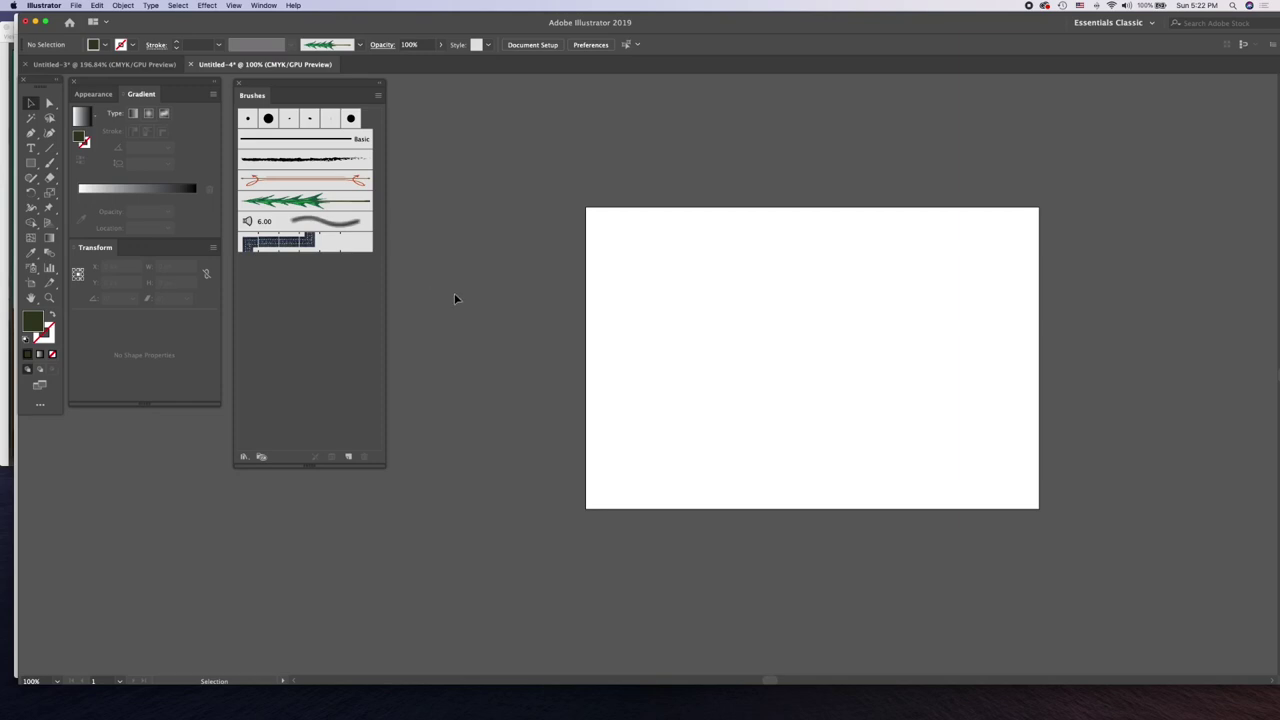
{"action": "key", "text": "a"}
{"action": "key", "text": "super+z"}
{"action": "key", "text": "v"}
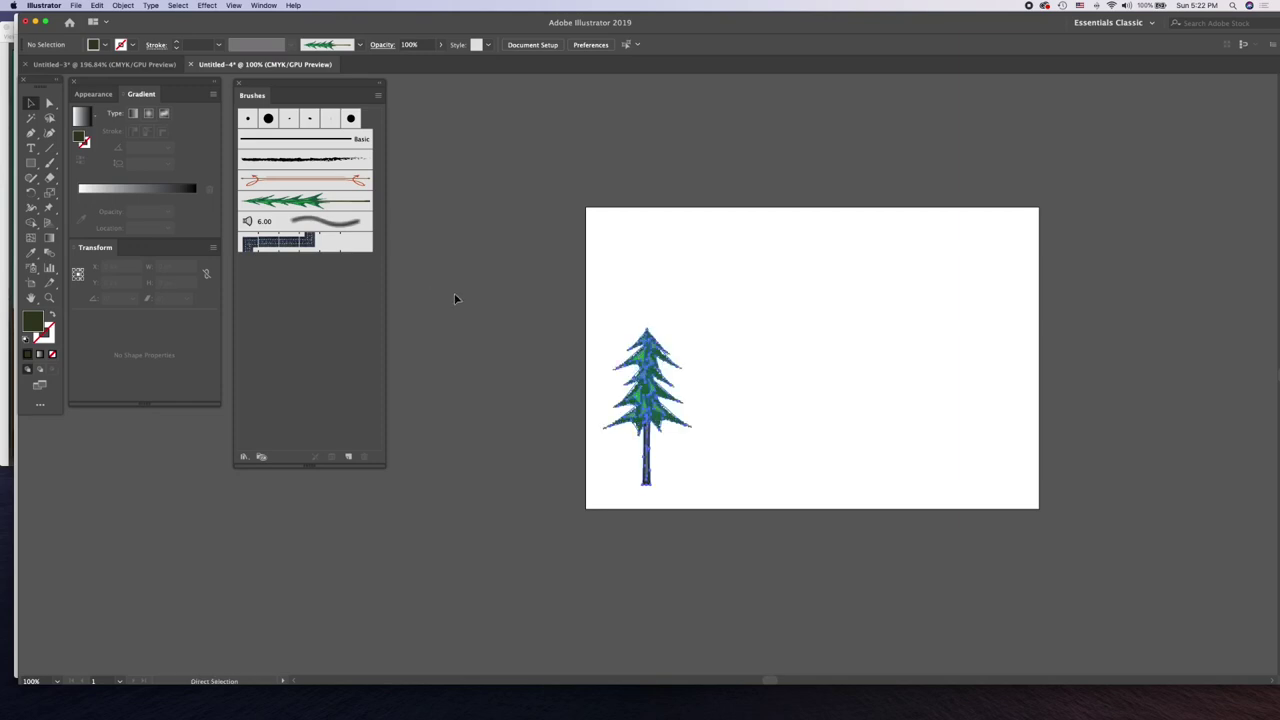
{"action": "left_click_drag", "start_coordinate": [660, 385], "coordinate": [454, 376]}
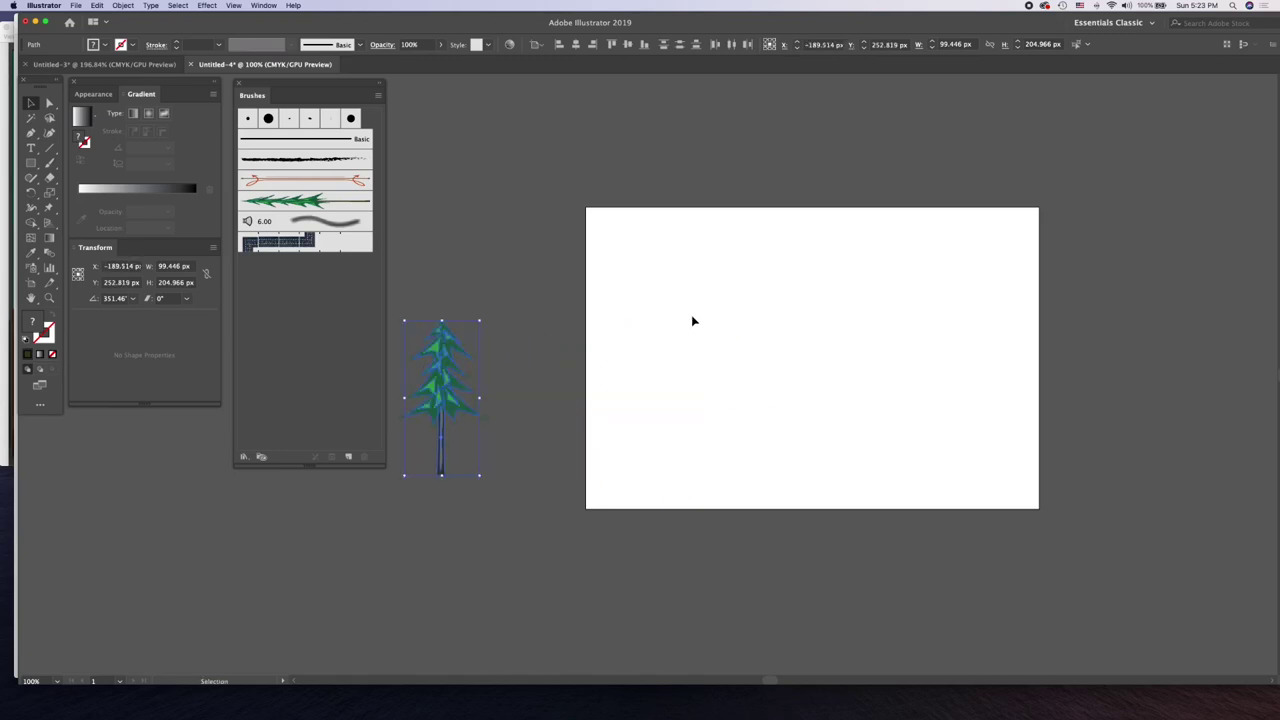
- Zoom in, pan toward the artboard, and return to the Selection tool
{"action": "key", "text": "a"}
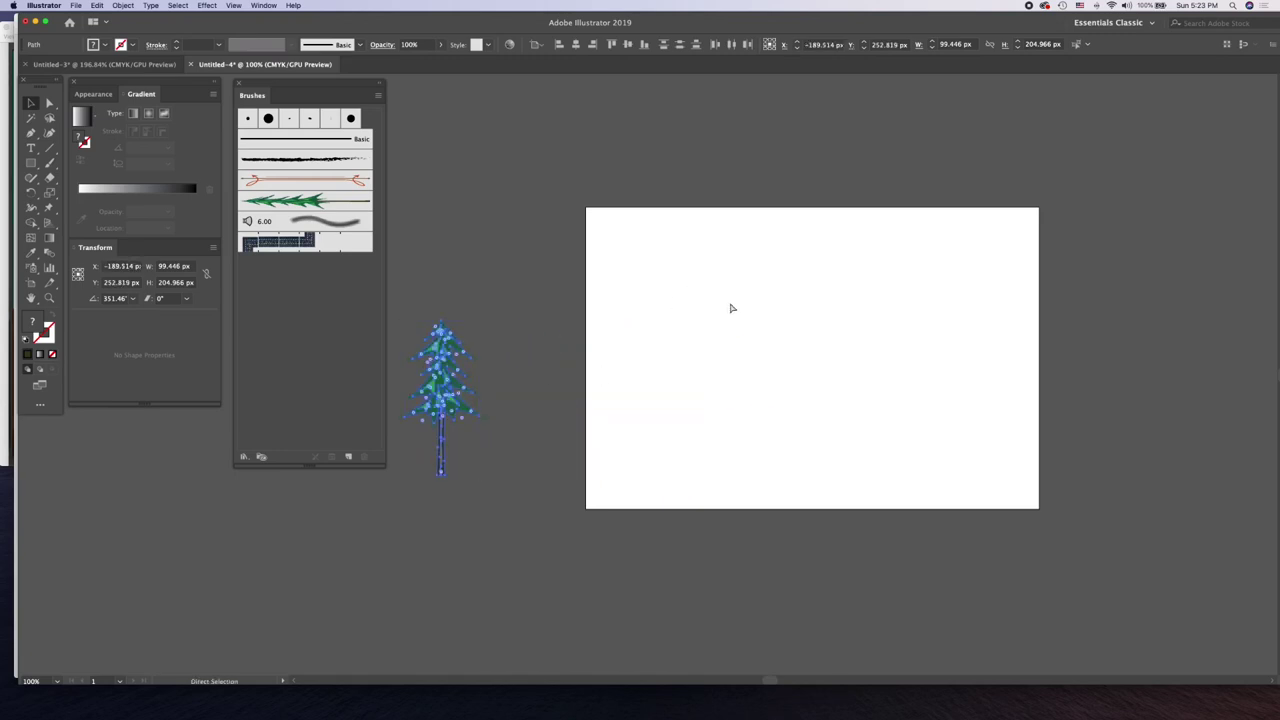
{"action": "key", "text": "super+equal"}
{"action": "key", "text": "v"}
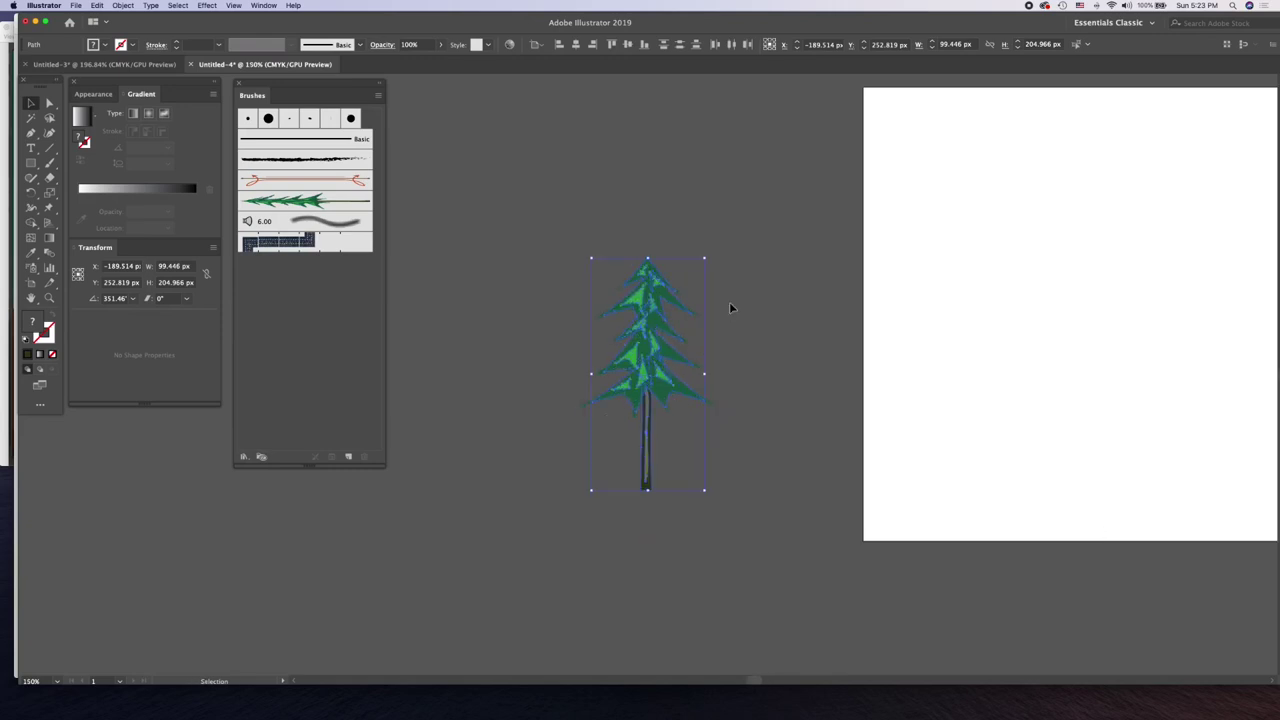
{"action": "key", "text": "a"}
{"action": "key", "text": "shift+b"}
{"action": "mouse_move", "coordinate": [987, 487]}
{"action": "left_mouse_down"}
{"action": "mouse_move", "coordinate": [640, 457]}
{"action": "mouse_move", "coordinate": [540, 606]}
{"action": "mouse_move", "coordinate": [560, 591]}
{"action": "mouse_move", "coordinate": [558, 559]}
{"action": "left_mouse_up"}
{"action": "key", "text": "v"}
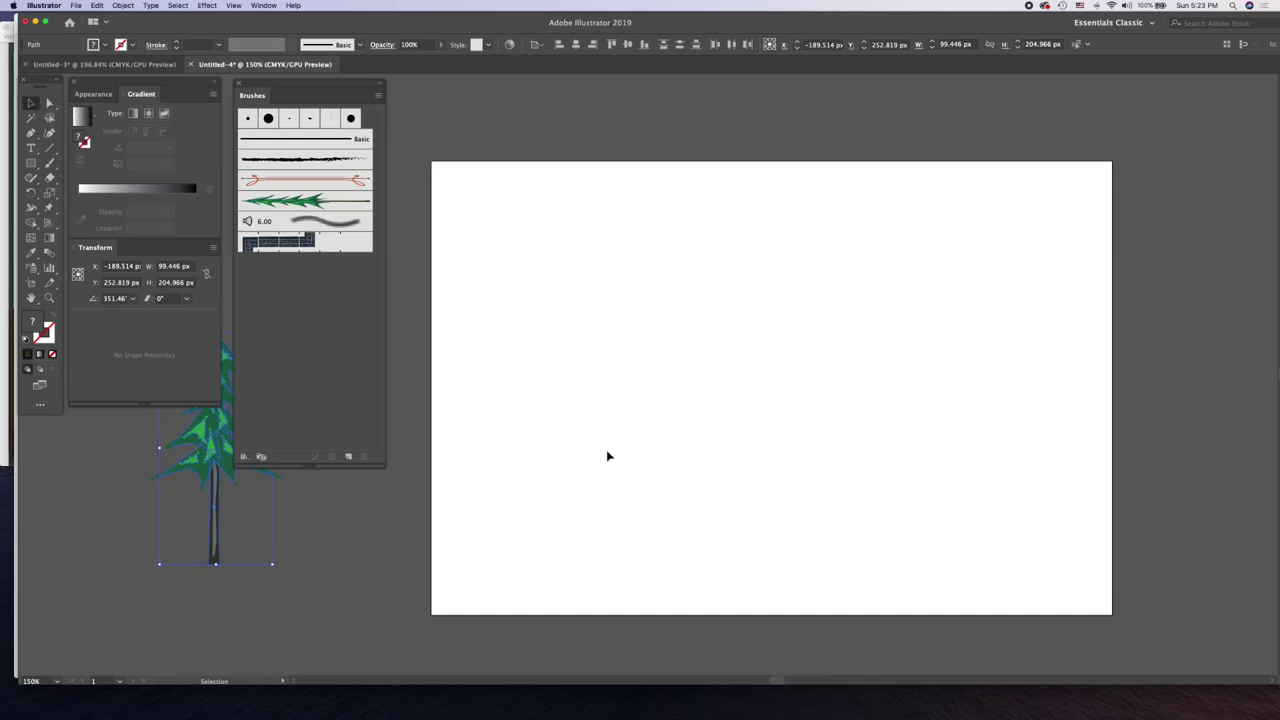
{"action": "left_click", "coordinate": [530, 367]}
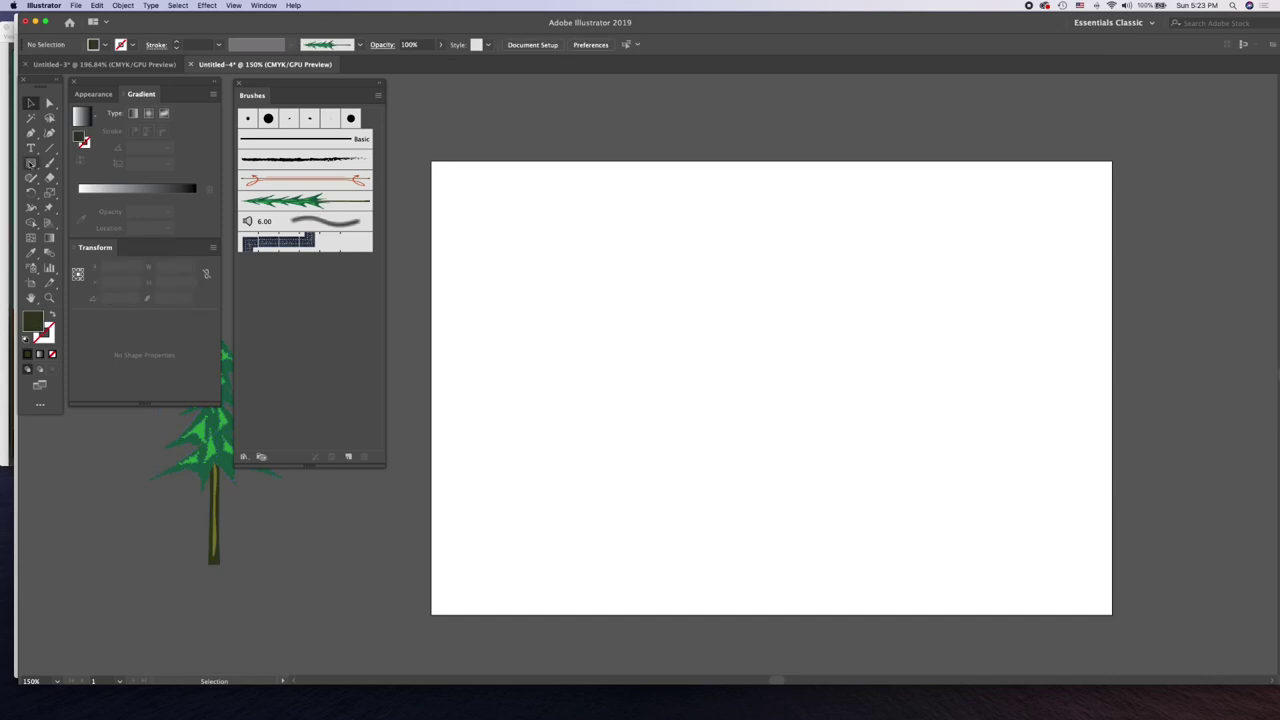
{"action": "left_click", "coordinate": [31, 162]}
{"action": "left_click", "coordinate": [519, 252]}
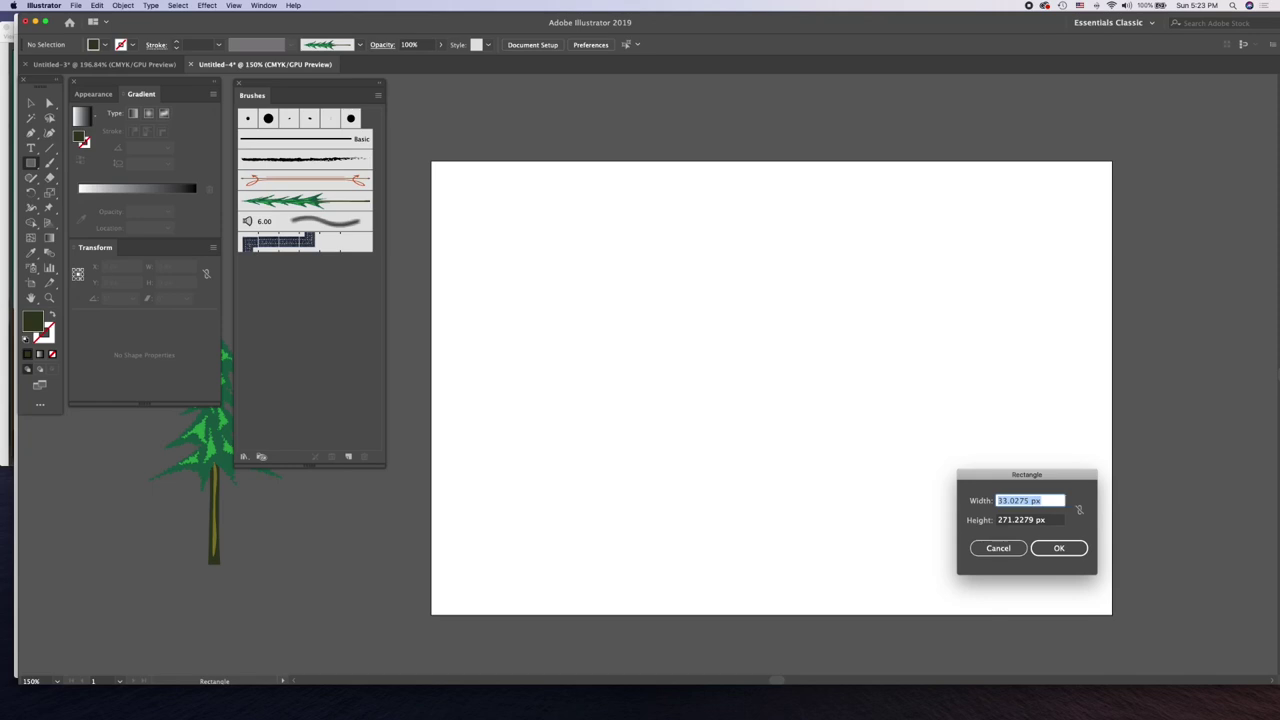
{"action": "type", "text": "600"}
{"action": "key", "text": "Return"}
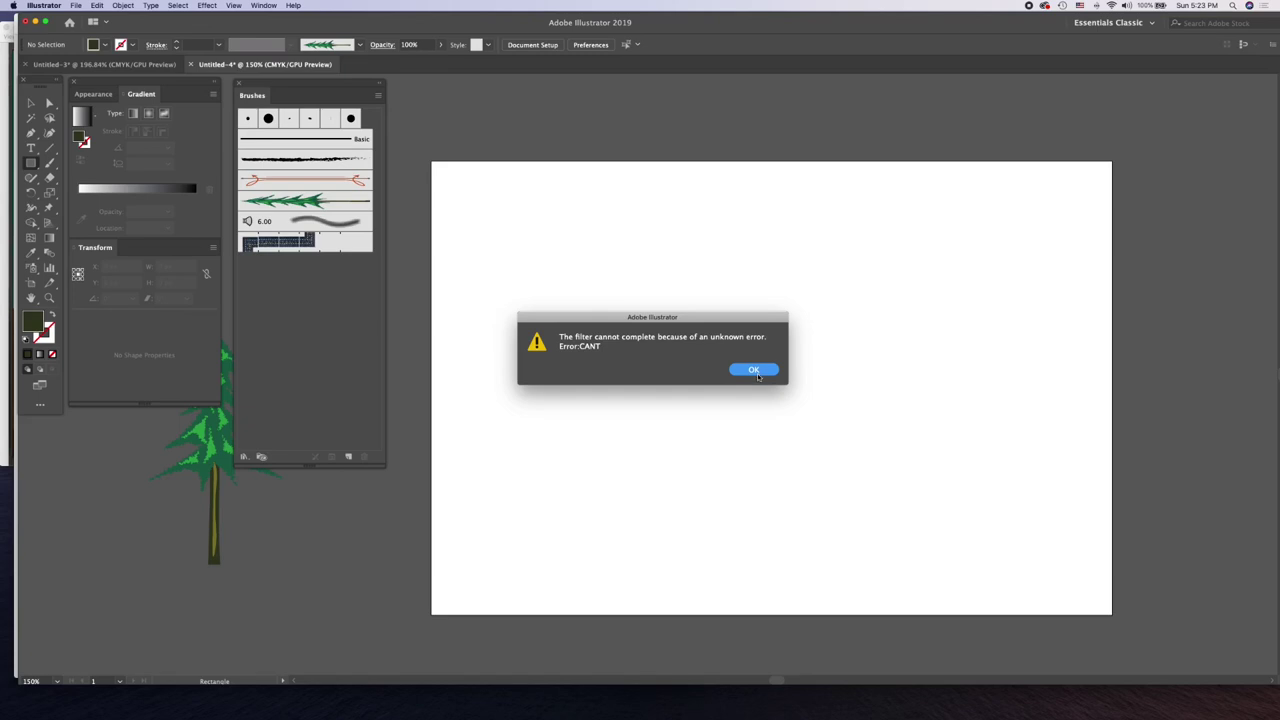
{"action": "left_click", "coordinate": [755, 371]}
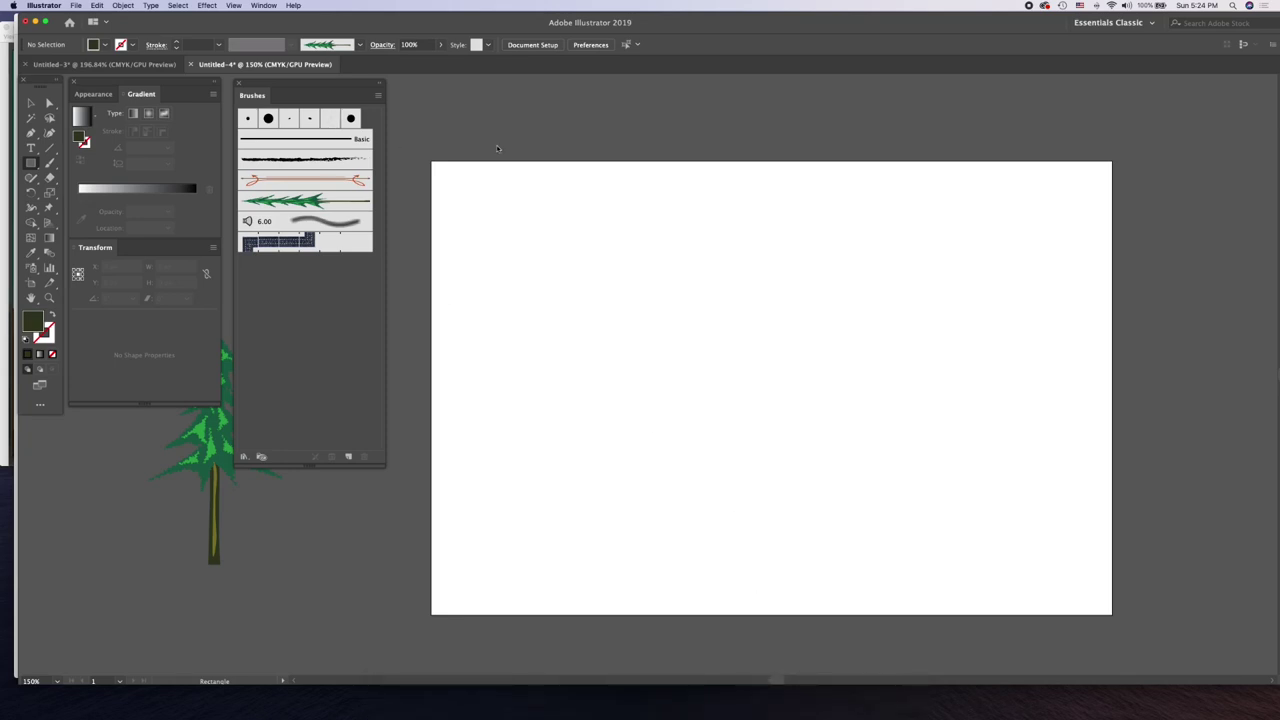
- Open the File menu and close it again
{"action": "left_click", "coordinate": [77, 6]}
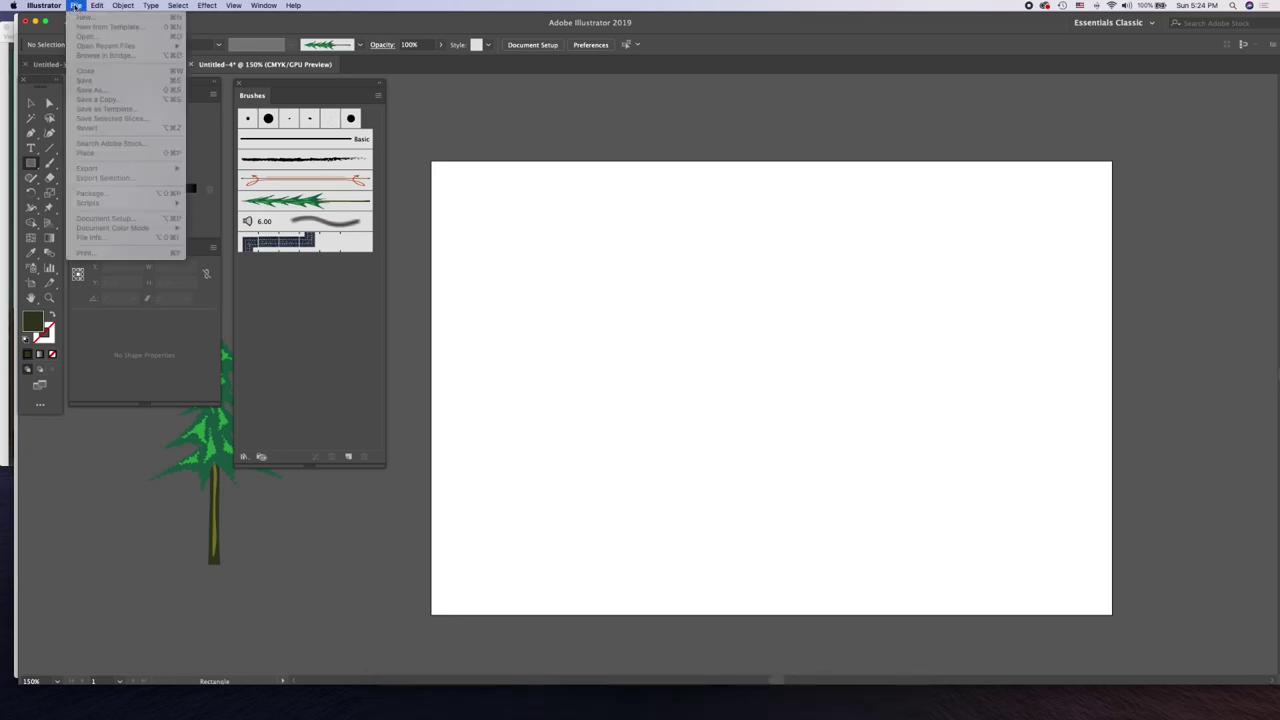
{"action": "left_click", "coordinate": [546, 137]}
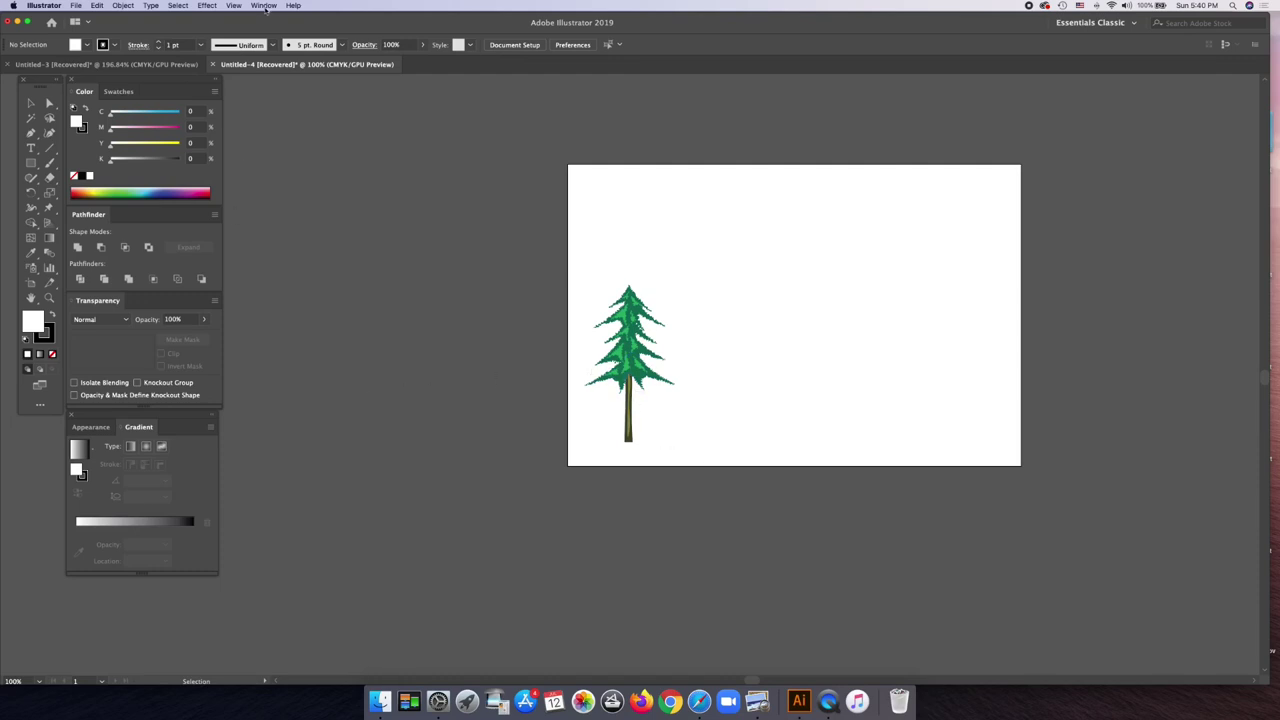
- Show Brushes, save the pine tree as an Art Brush, and move it left of the artboard
{"action": "left_click", "coordinate": [264, 6]}
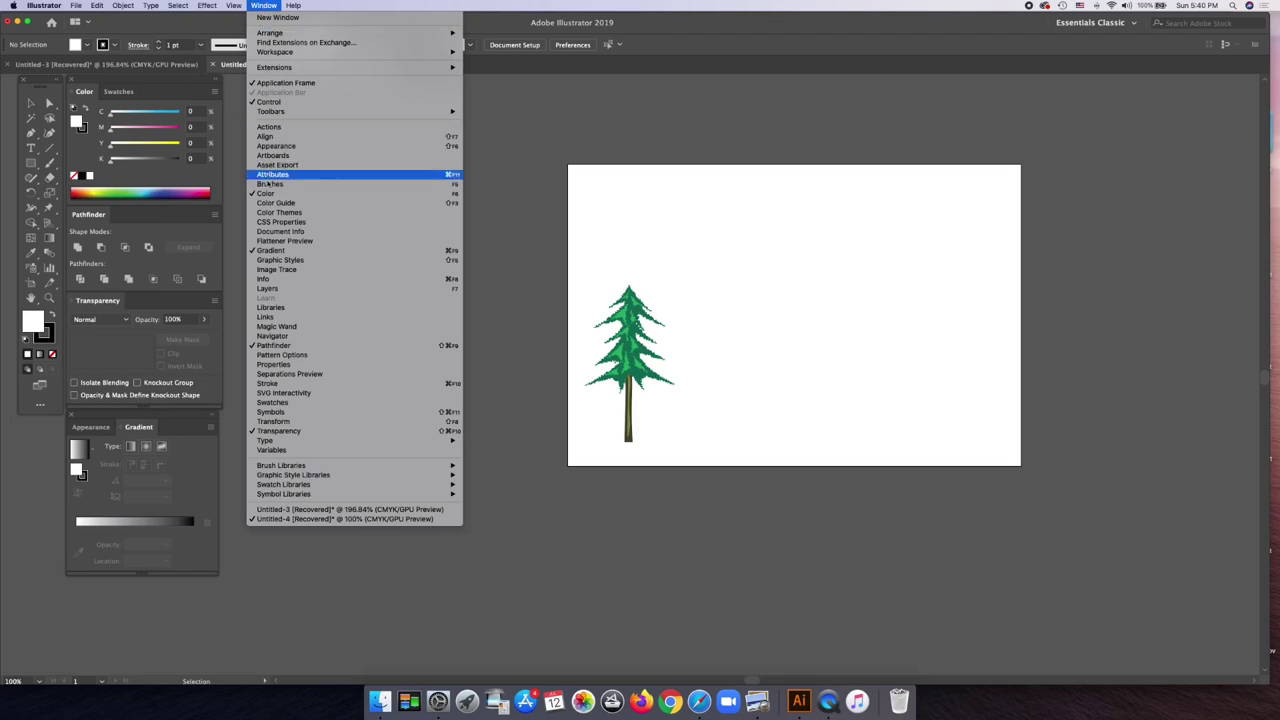
{"action": "left_click", "coordinate": [267, 185]}
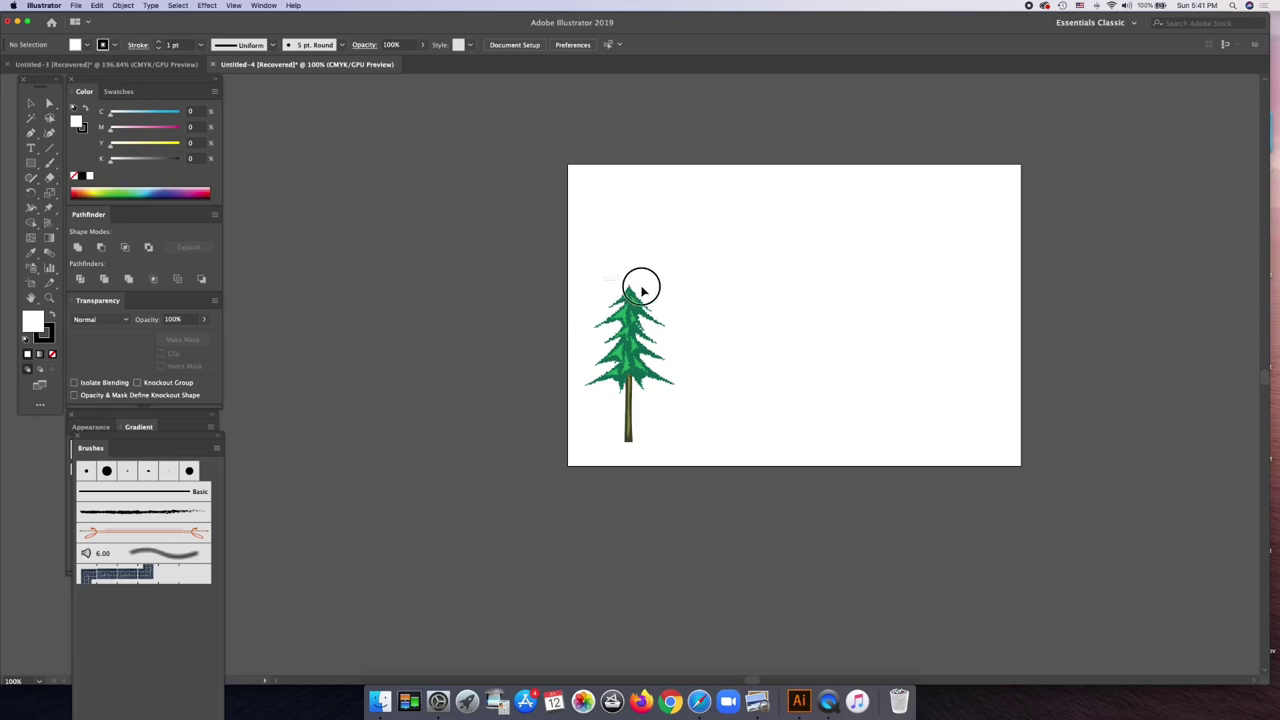
{"action": "left_click_drag", "start_coordinate": [605, 283], "coordinate": [670, 409]}
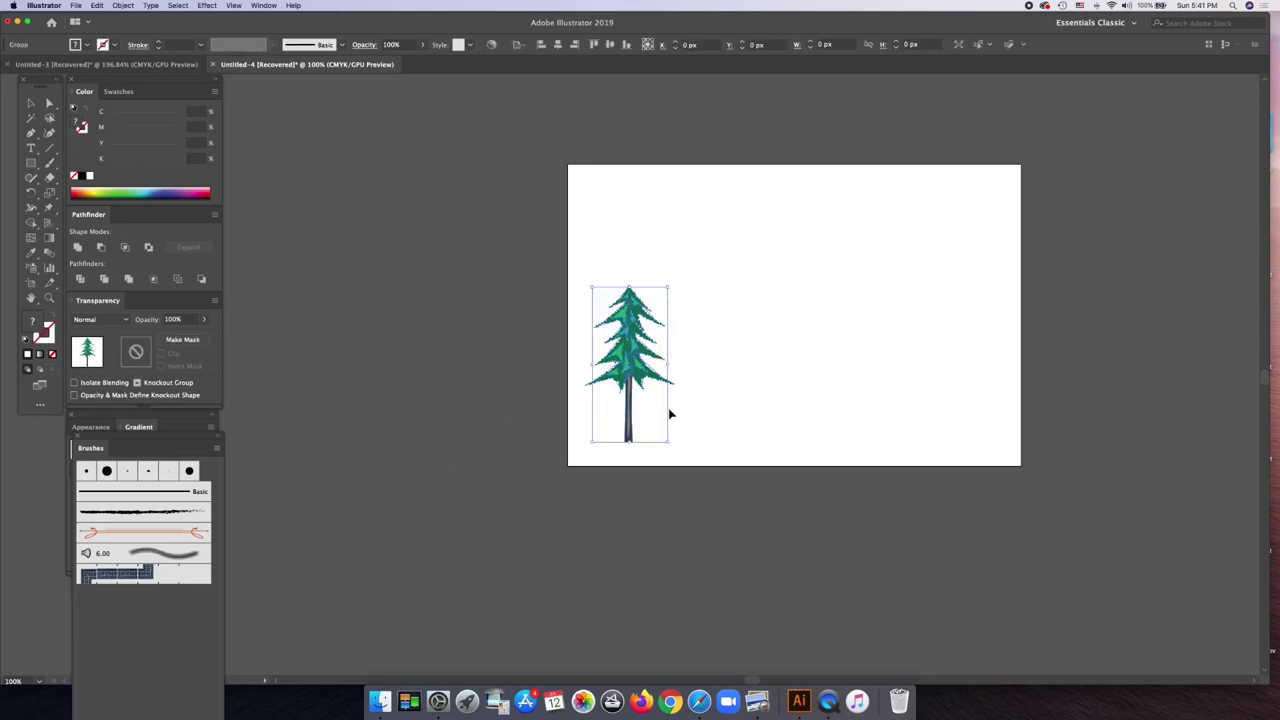
{"action": "left_click", "coordinate": [628, 333]}
{"action": "left_click_drag", "start_coordinate": [628, 333], "coordinate": [166, 616]}
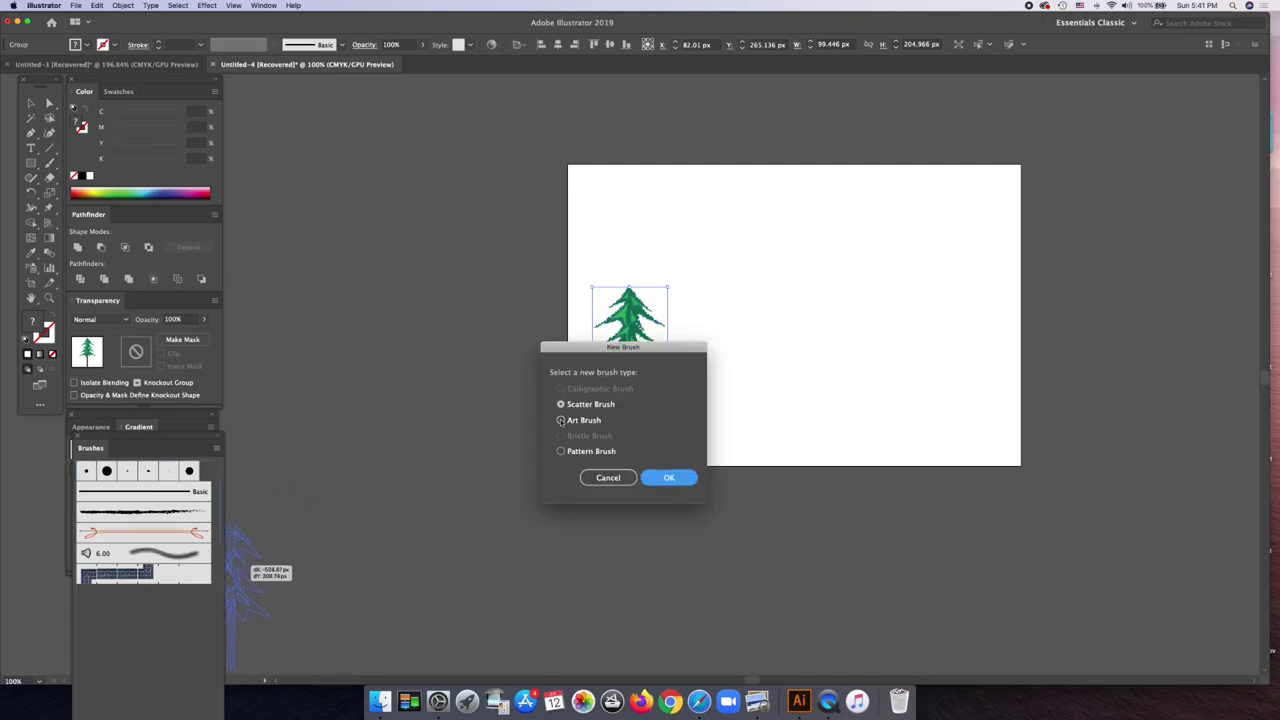
{"action": "left_click", "coordinate": [560, 420]}
{"action": "left_click", "coordinate": [680, 478]}
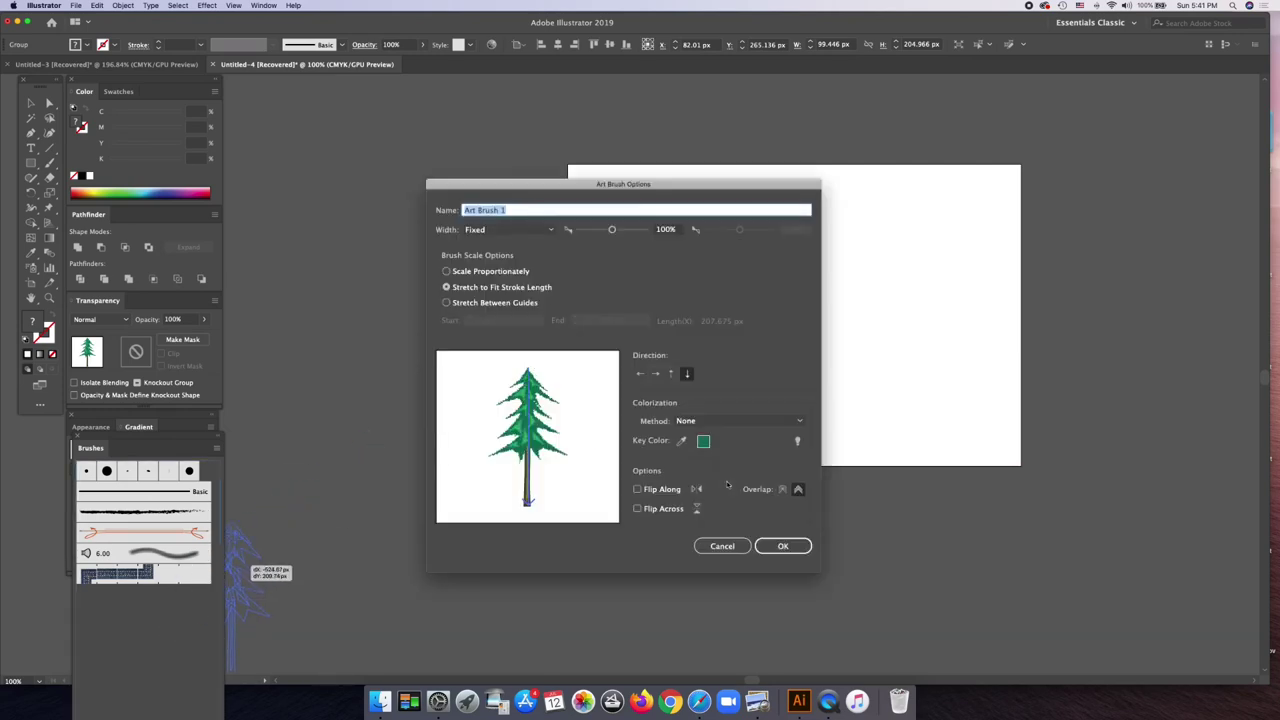
{"action": "left_click", "coordinate": [782, 546]}
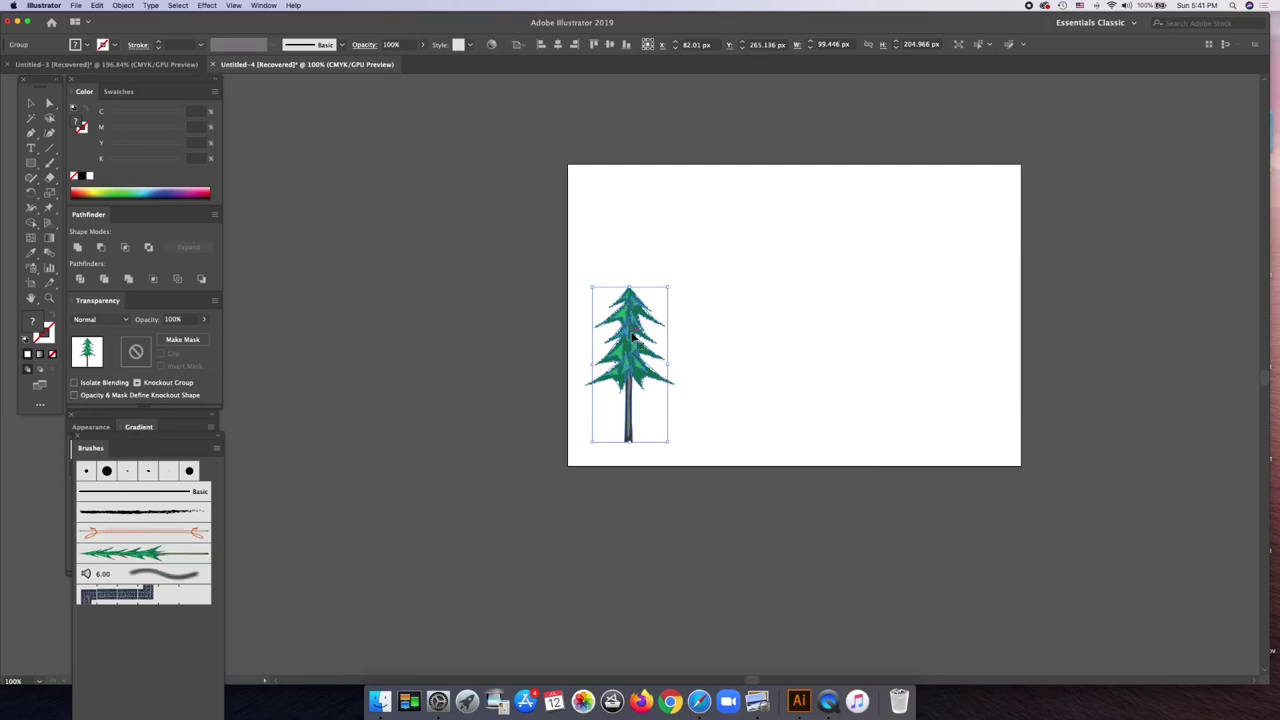
{"action": "left_click_drag", "start_coordinate": [632, 338], "coordinate": [338, 322]}
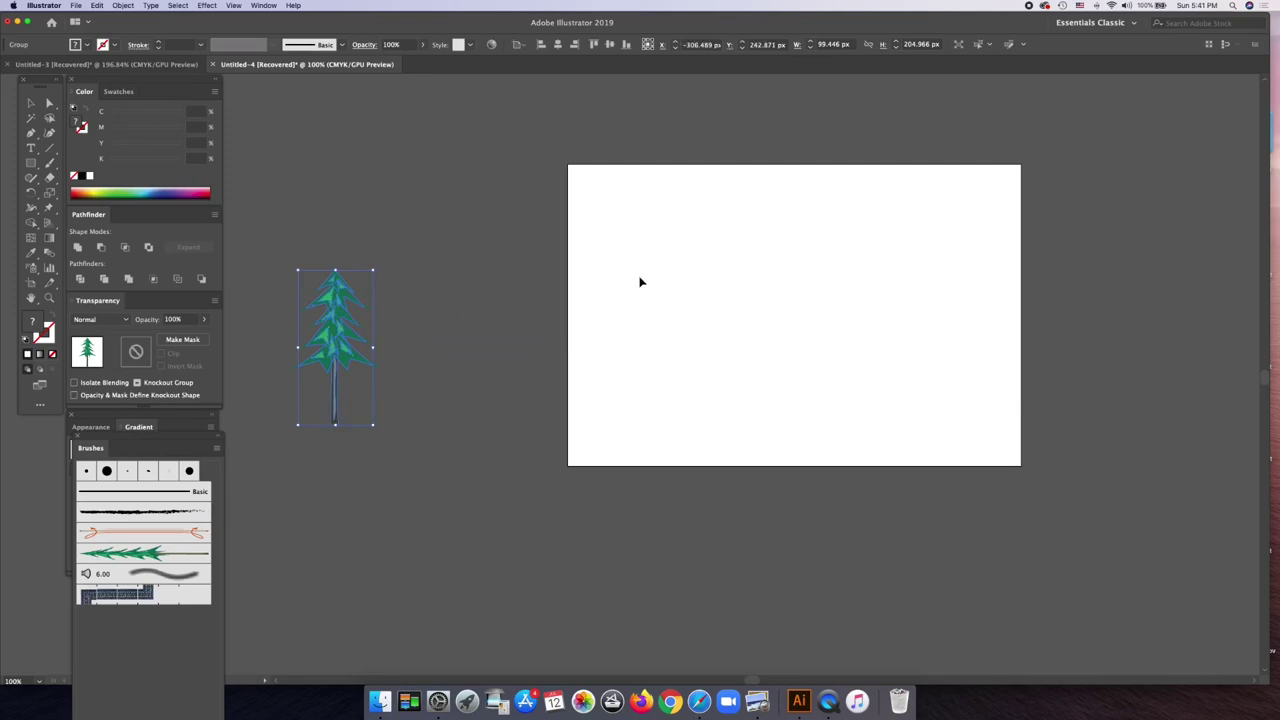
- Deselect the tree, recentre the view, and zoom in on the artboard
{"action": "left_click", "coordinate": [670, 388]}
{"action": "left_click", "coordinate": [746, 332]}
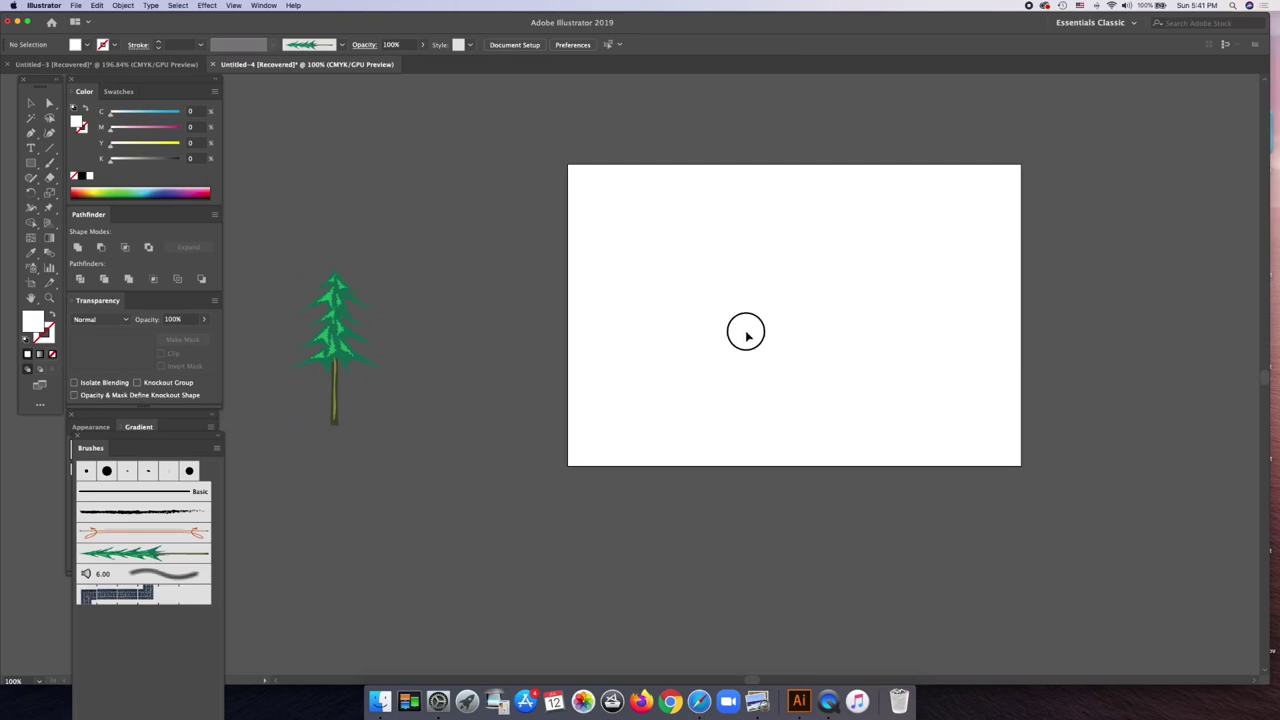
{"action": "left_click", "coordinate": [698, 347]}
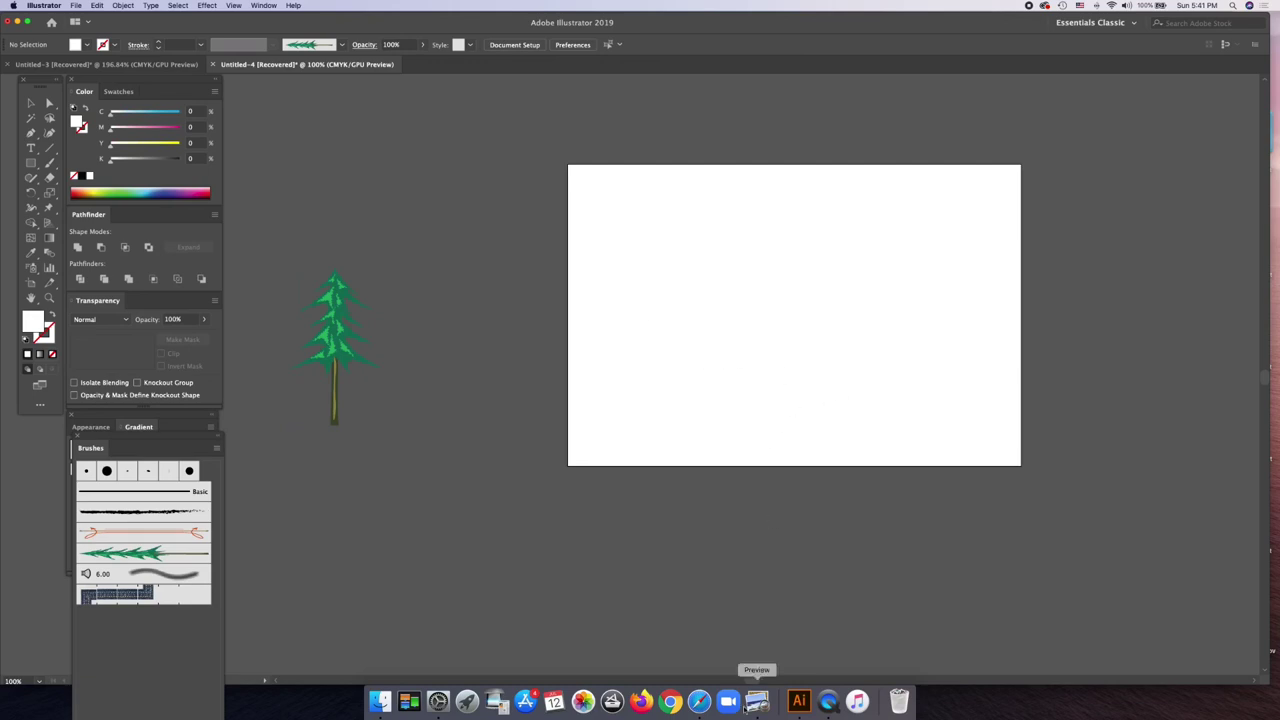
{"action": "left_click_drag", "start_coordinate": [780, 349], "coordinate": [666, 346]}
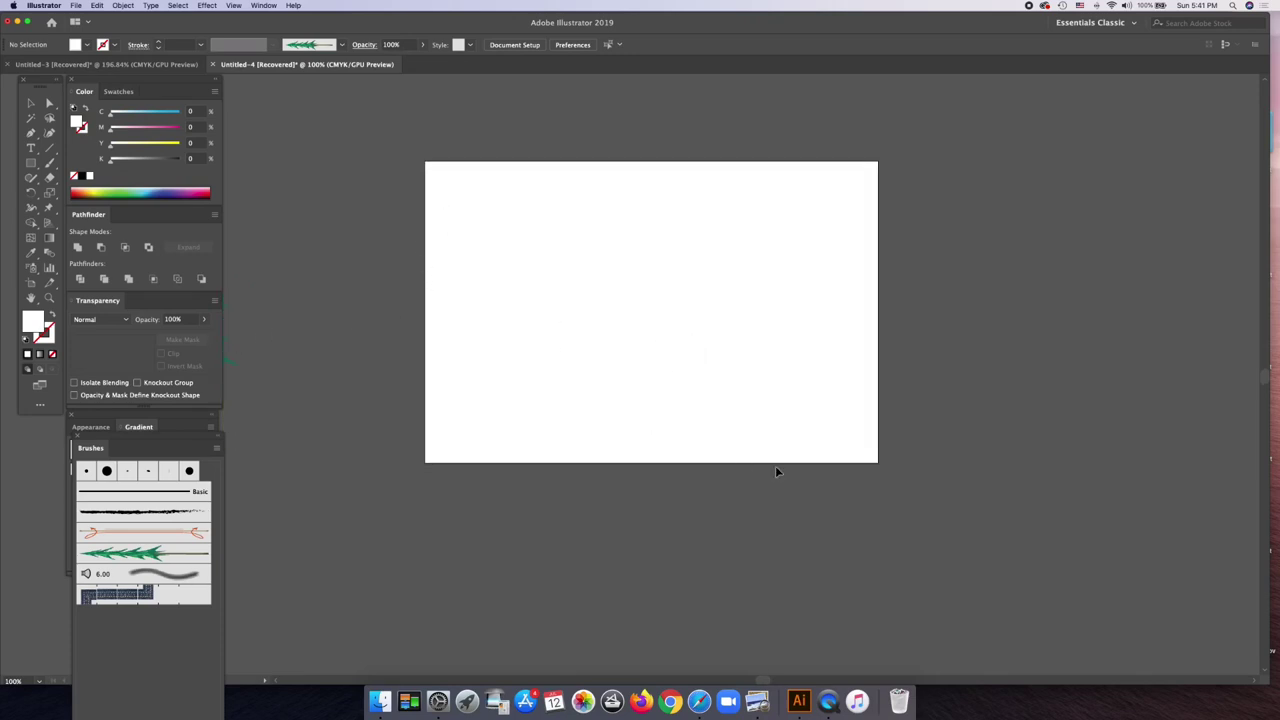
{"action": "key", "text": "super+equal"}
{"action": "scroll", "coordinate": [777, 472], "scroll_direction": "up", "scroll_amount": 3}
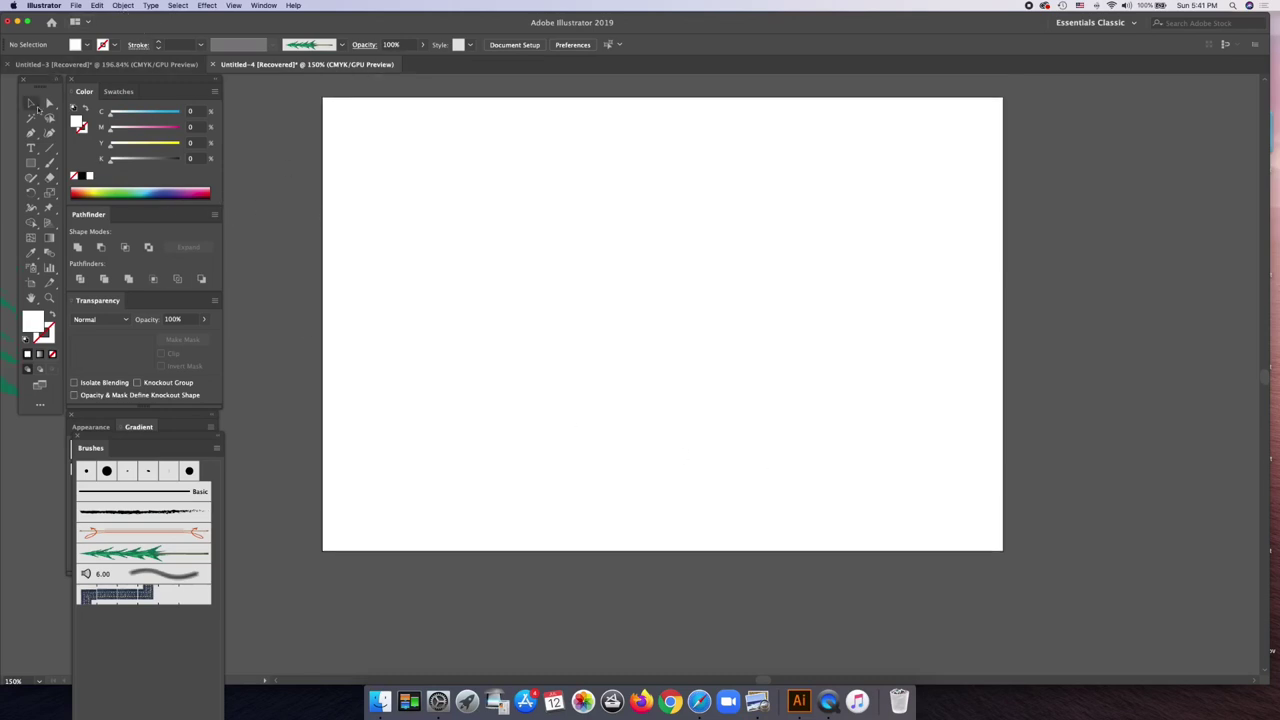
- Create a 600 × 100 px rectangle with the Rectangle tool
{"action": "left_click", "coordinate": [30, 162]}
{"action": "left_click", "coordinate": [457, 260]}
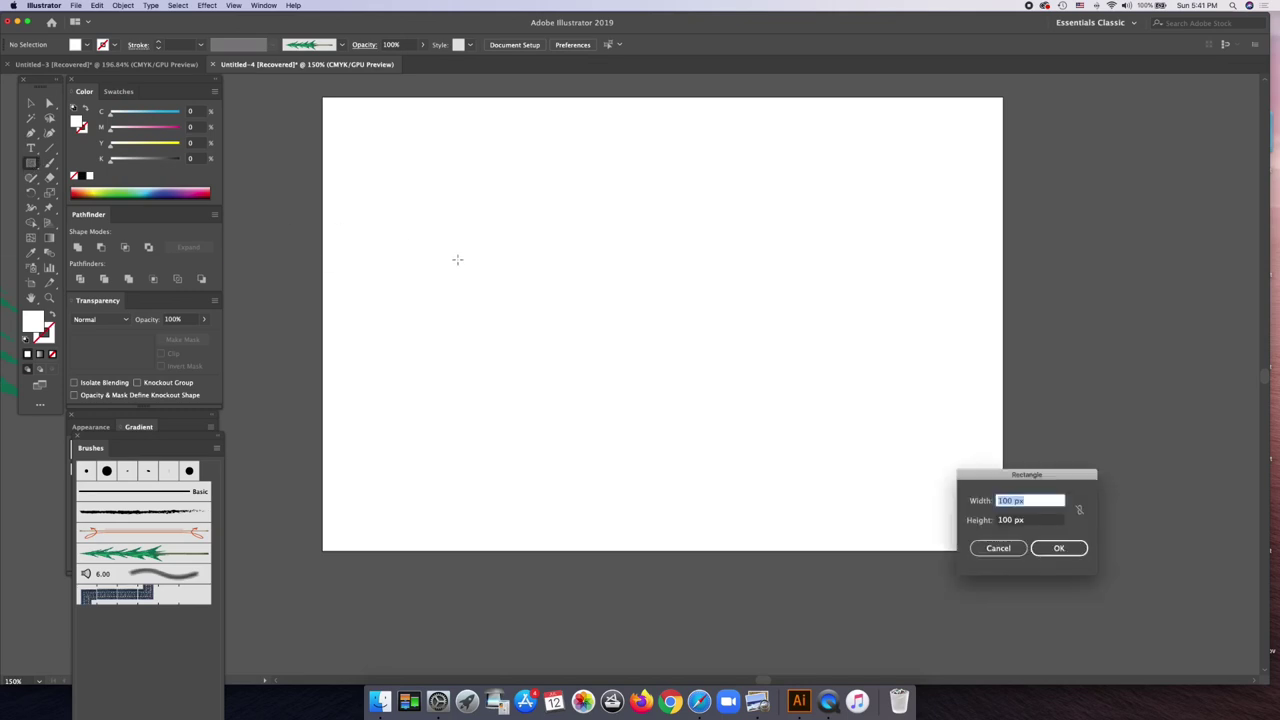
{"action": "type", "text": "600"}
{"action": "left_click", "coordinate": [1047, 549]}
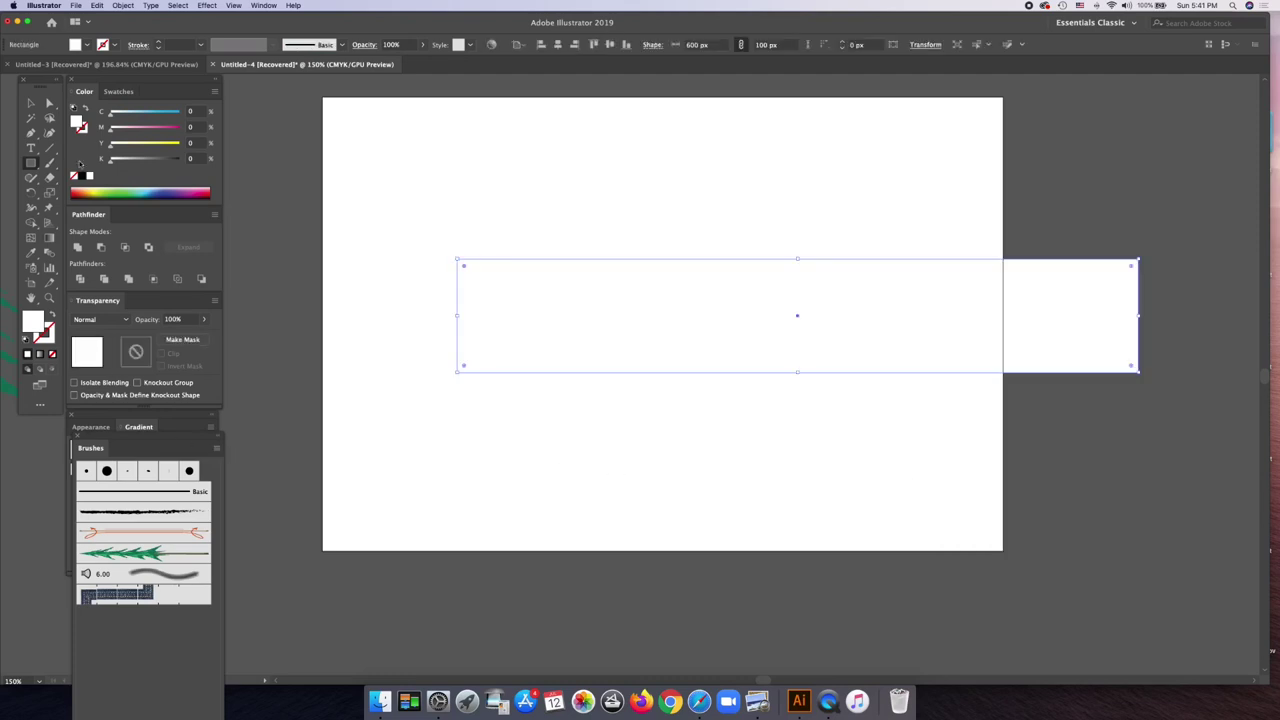
- Fill the rectangle dark green and align it to the artboard's horizontal centre and bottom
{"action": "left_click", "coordinate": [144, 190]}
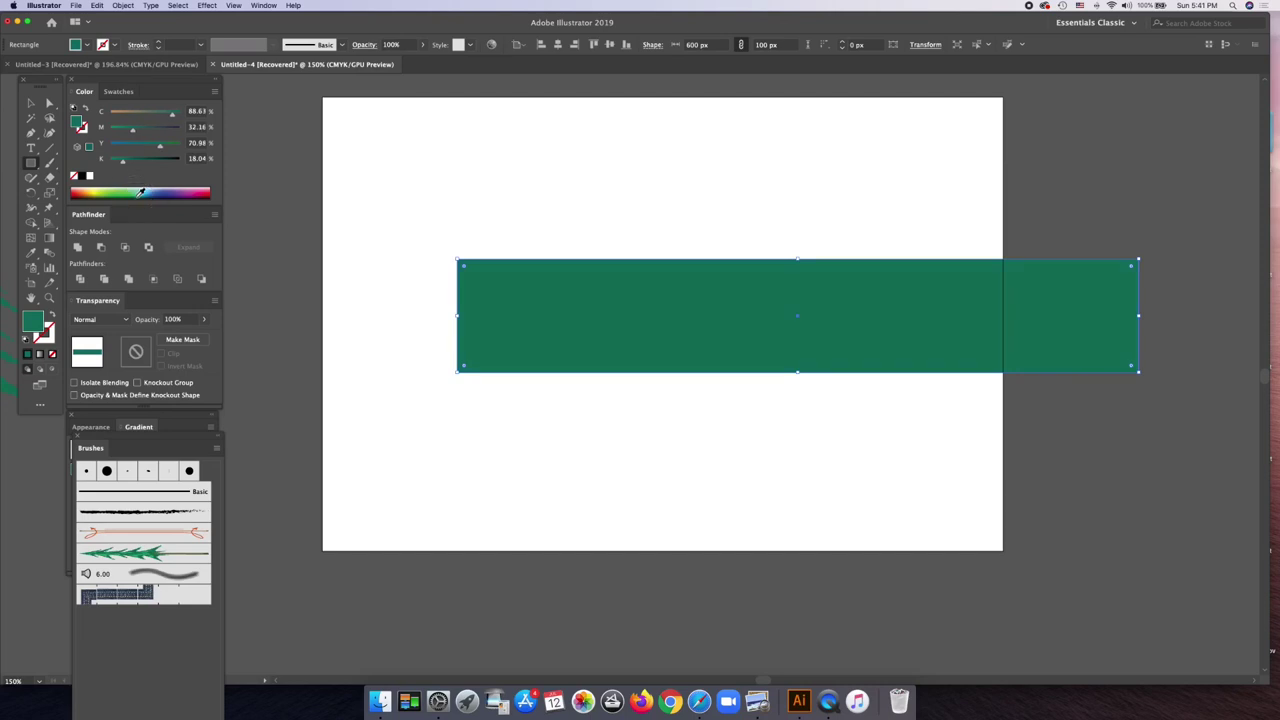
{"action": "left_click", "coordinate": [141, 194]}
{"action": "left_click_drag", "start_coordinate": [725, 360], "coordinate": [543, 508]}
{"action": "key", "text": "super+z"}
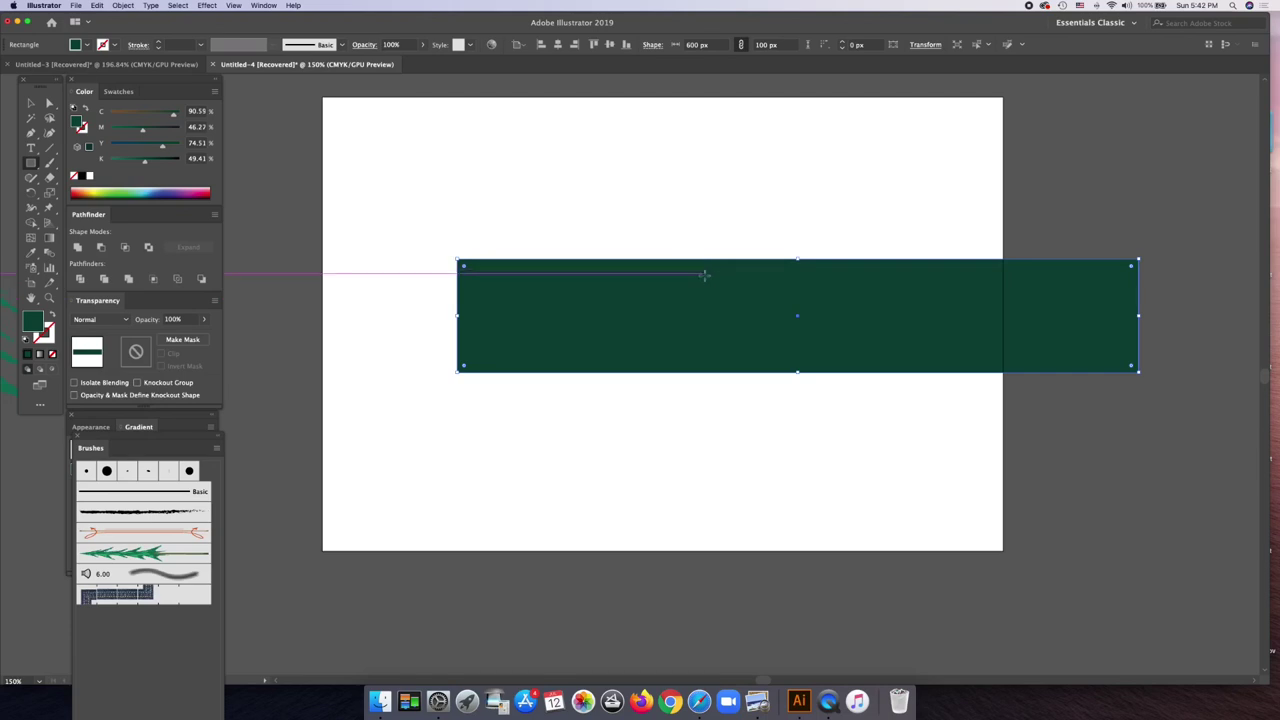
{"action": "left_click", "coordinate": [557, 44]}
{"action": "left_click", "coordinate": [611, 45]}
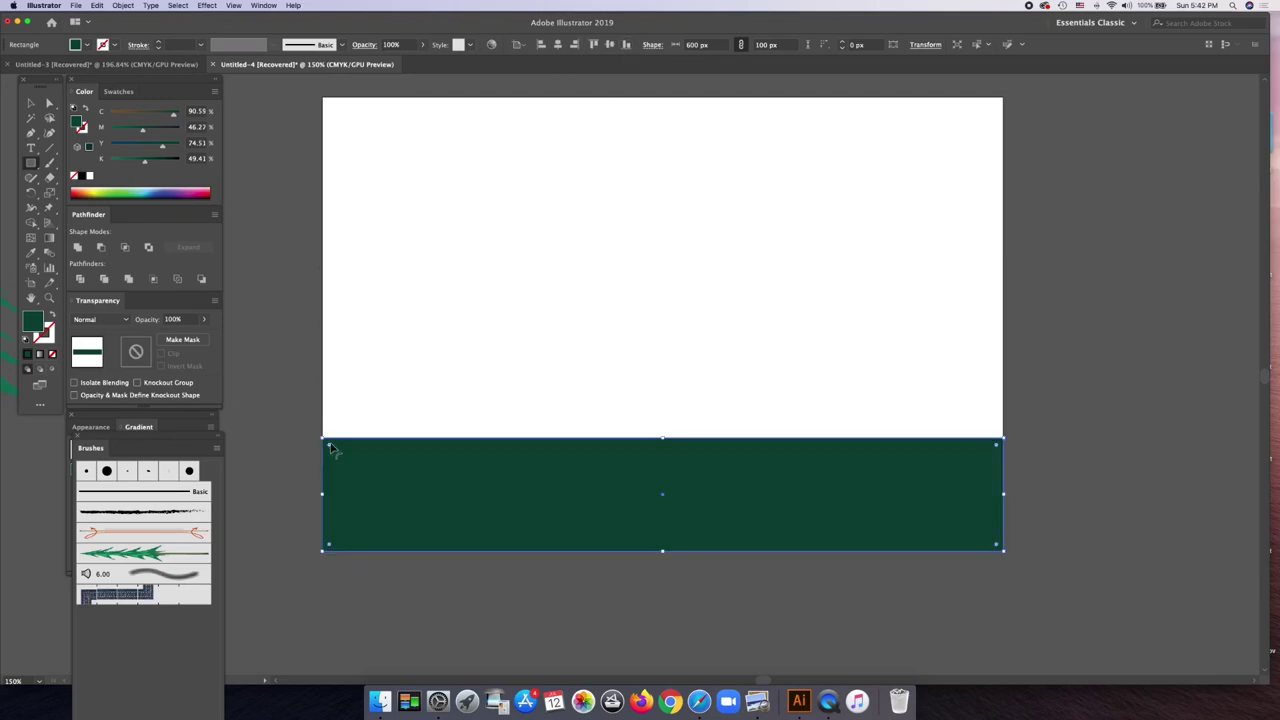
- Curve the green bar's top into two rounded hill bumps ending short of the right corner
{"action": "left_click", "coordinate": [49, 133]}
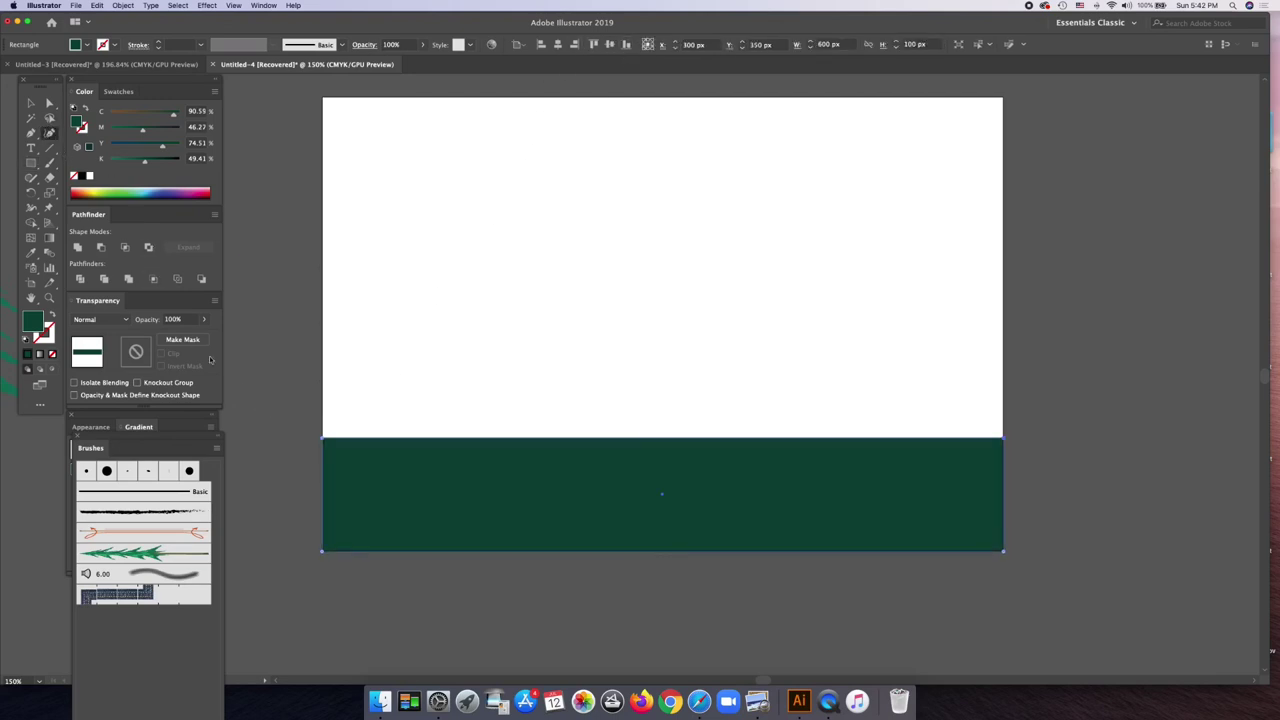
{"action": "left_click_drag", "start_coordinate": [323, 440], "coordinate": [323, 535]}
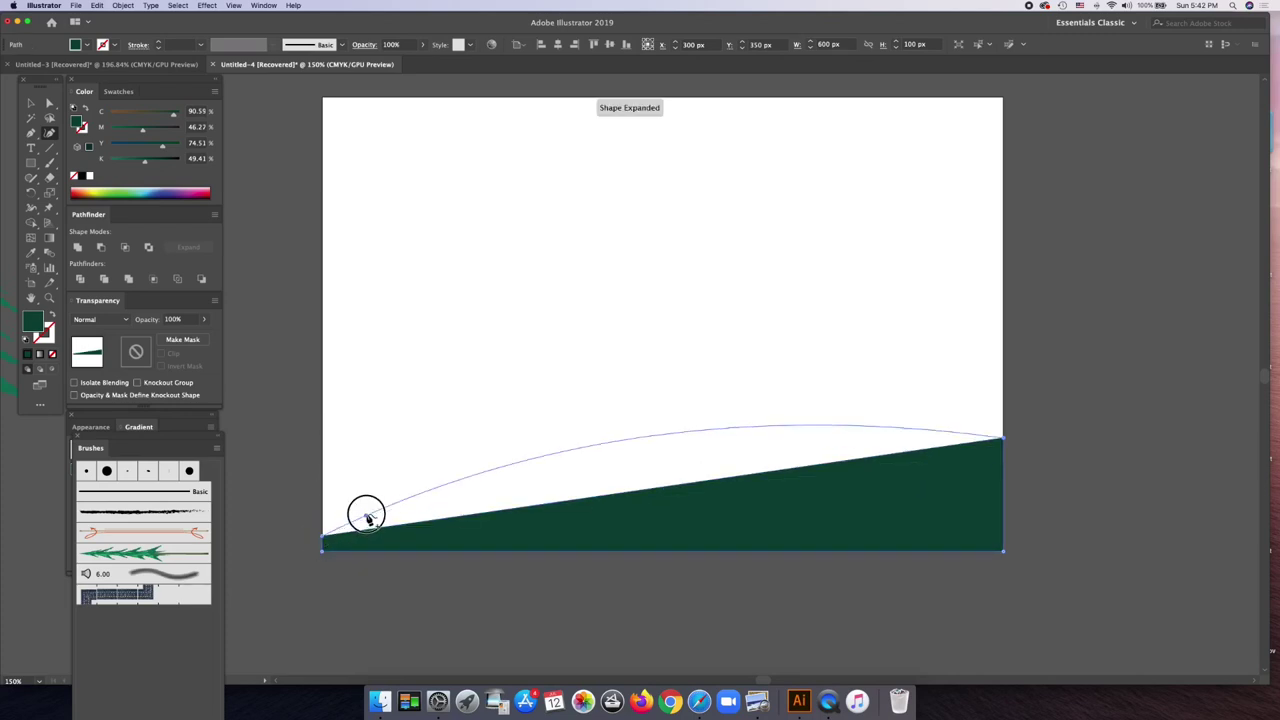
{"action": "left_click", "coordinate": [366, 514]}
{"action": "left_click_drag", "start_coordinate": [435, 497], "coordinate": [456, 533]}
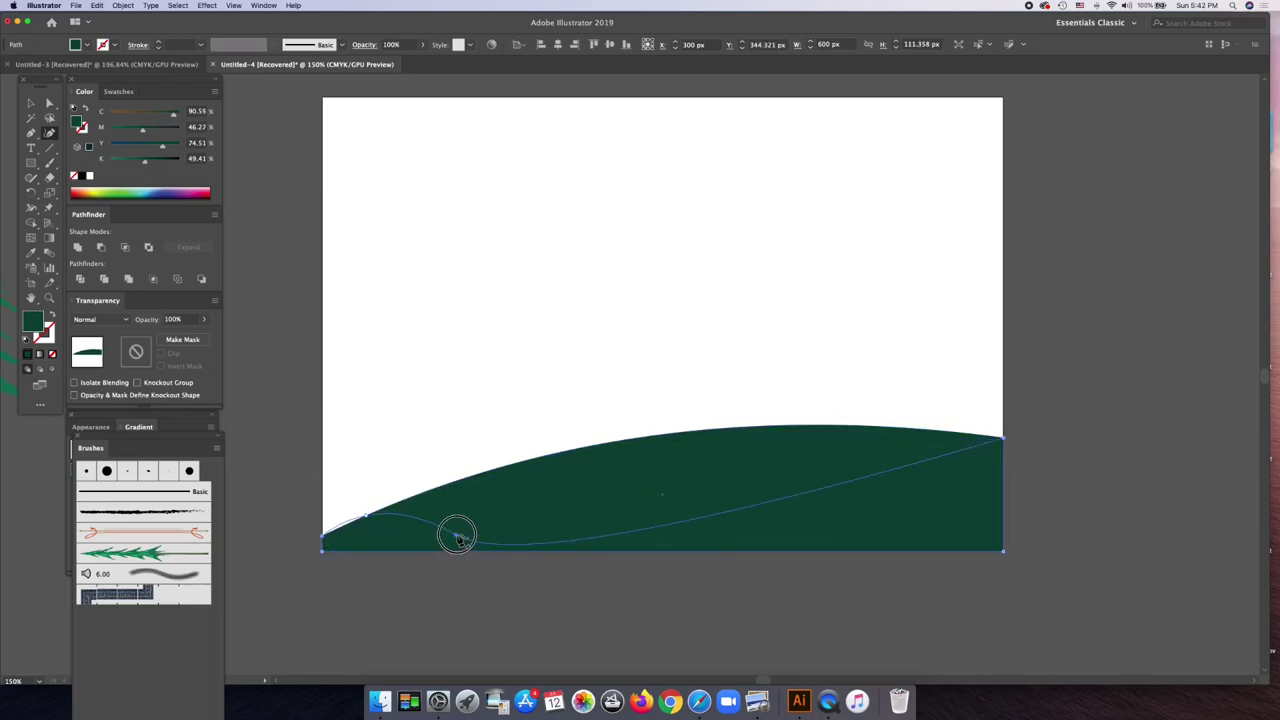
{"action": "left_click", "coordinate": [609, 524]}
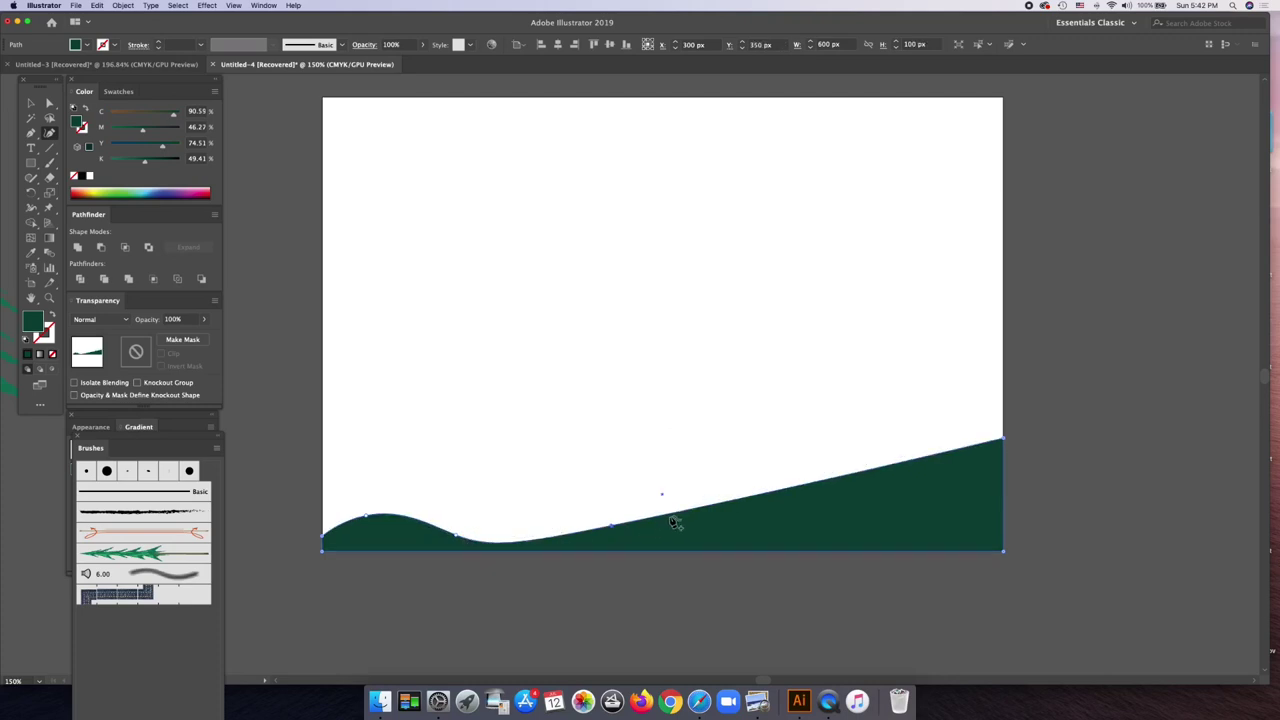
{"action": "left_click_drag", "start_coordinate": [679, 523], "coordinate": [694, 540]}
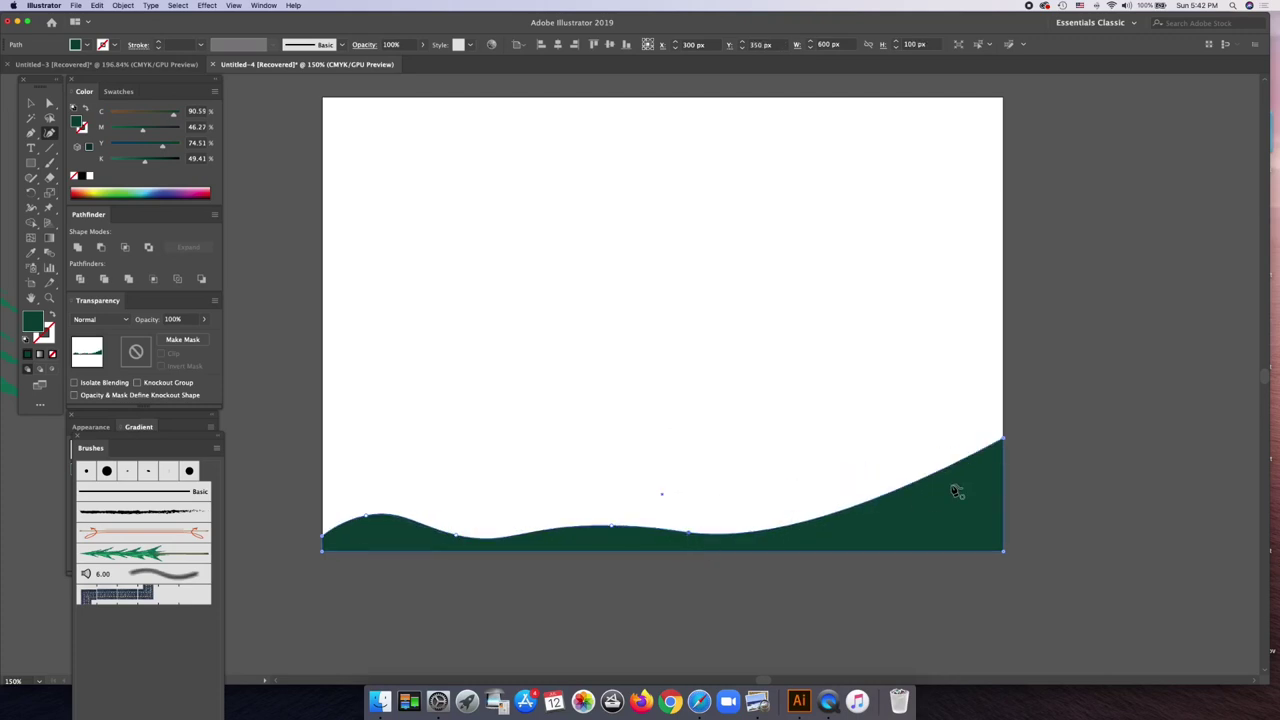
{"action": "mouse_move", "coordinate": [1005, 438]}
{"action": "left_mouse_down"}
{"action": "mouse_move", "coordinate": [979, 553]}
{"action": "mouse_move", "coordinate": [1006, 554]}
{"action": "left_mouse_up"}
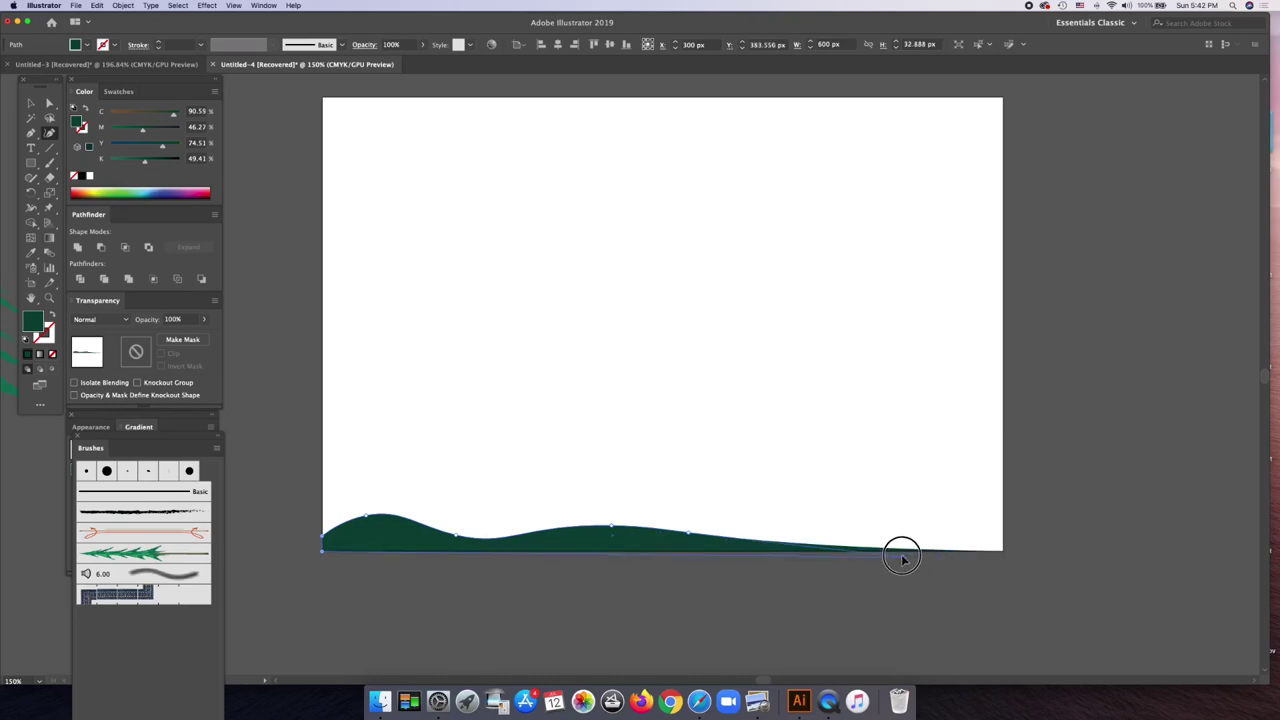
{"action": "left_click_drag", "start_coordinate": [902, 559], "coordinate": [852, 551]}
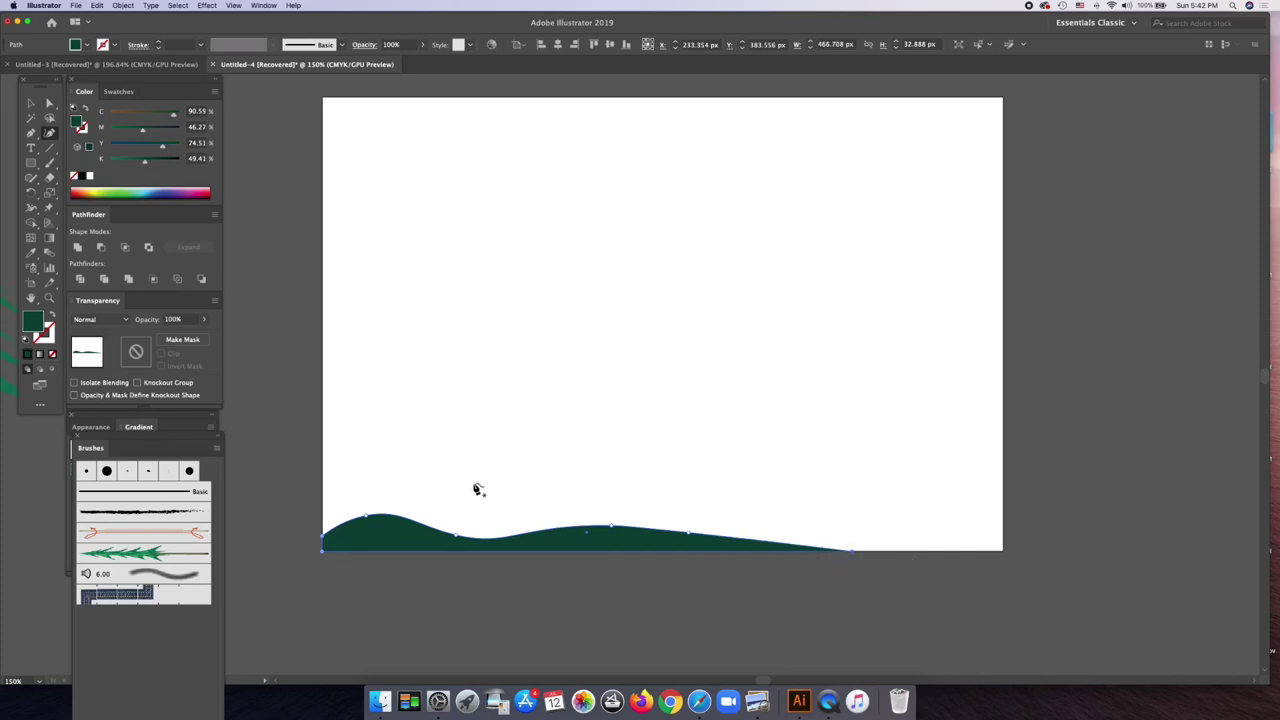
{"action": "mouse_move", "coordinate": [367, 519]}
{"action": "left_mouse_down"}
{"action": "mouse_move", "coordinate": [437, 508]}
{"action": "mouse_move", "coordinate": [595, 538]}
{"action": "mouse_move", "coordinate": [666, 520]}
{"action": "mouse_move", "coordinate": [840, 530]}
{"action": "mouse_move", "coordinate": [855, 549]}
{"action": "mouse_move", "coordinate": [906, 553]}
{"action": "mouse_move", "coordinate": [877, 538]}
{"action": "left_mouse_up"}
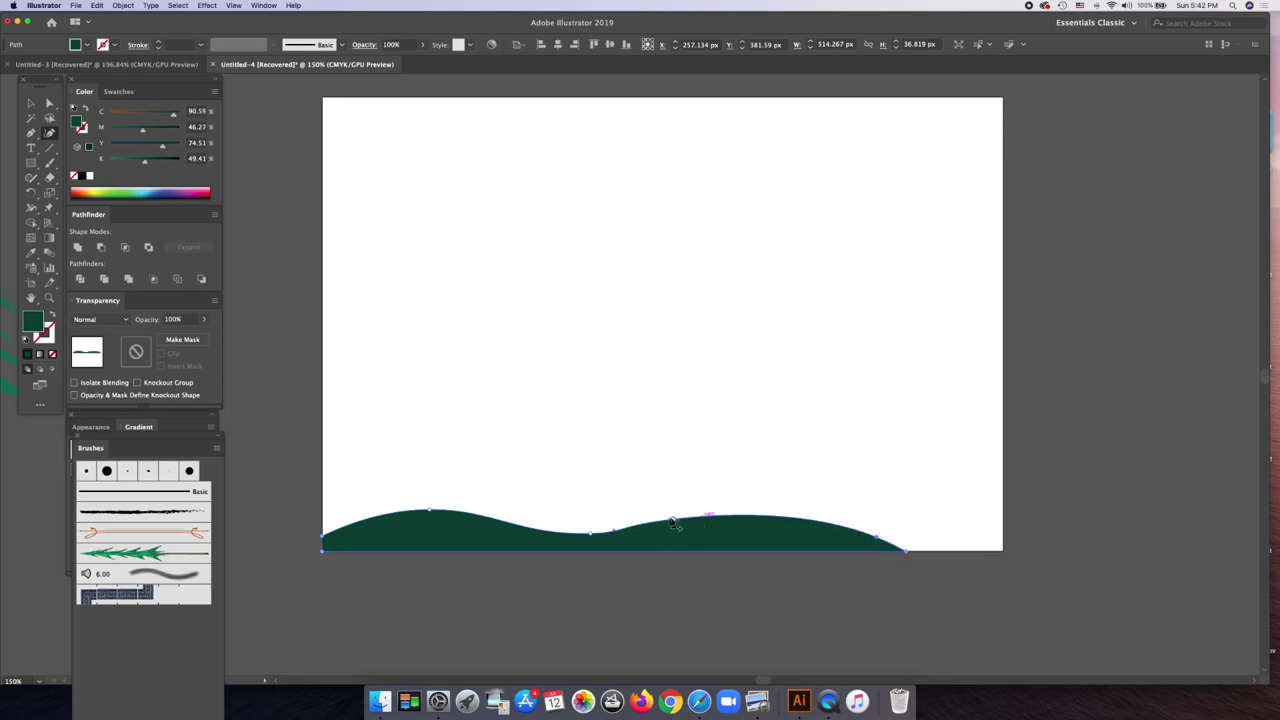
{"action": "left_click_drag", "start_coordinate": [583, 533], "coordinate": [483, 524]}
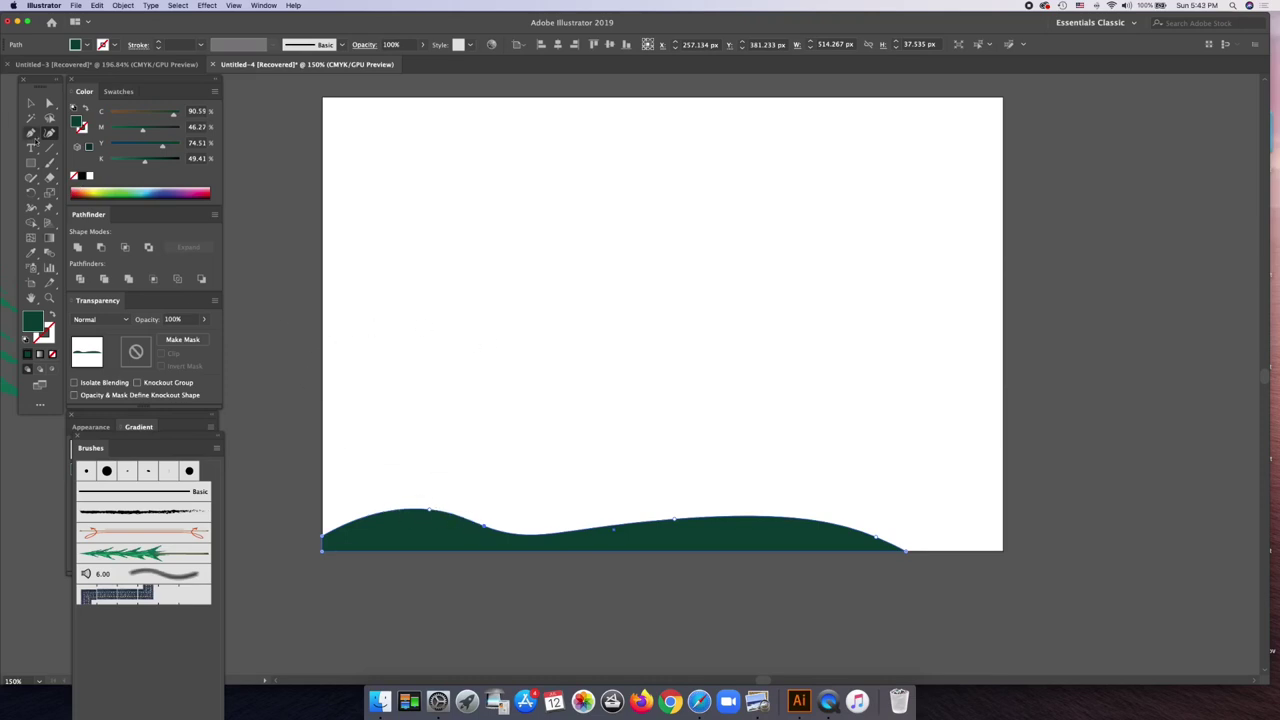
{"action": "left_click", "coordinate": [30, 163]}
- Create a new 600 px wide rectangle from the Rectangle dialog
{"action": "left_click", "coordinate": [582, 230]}
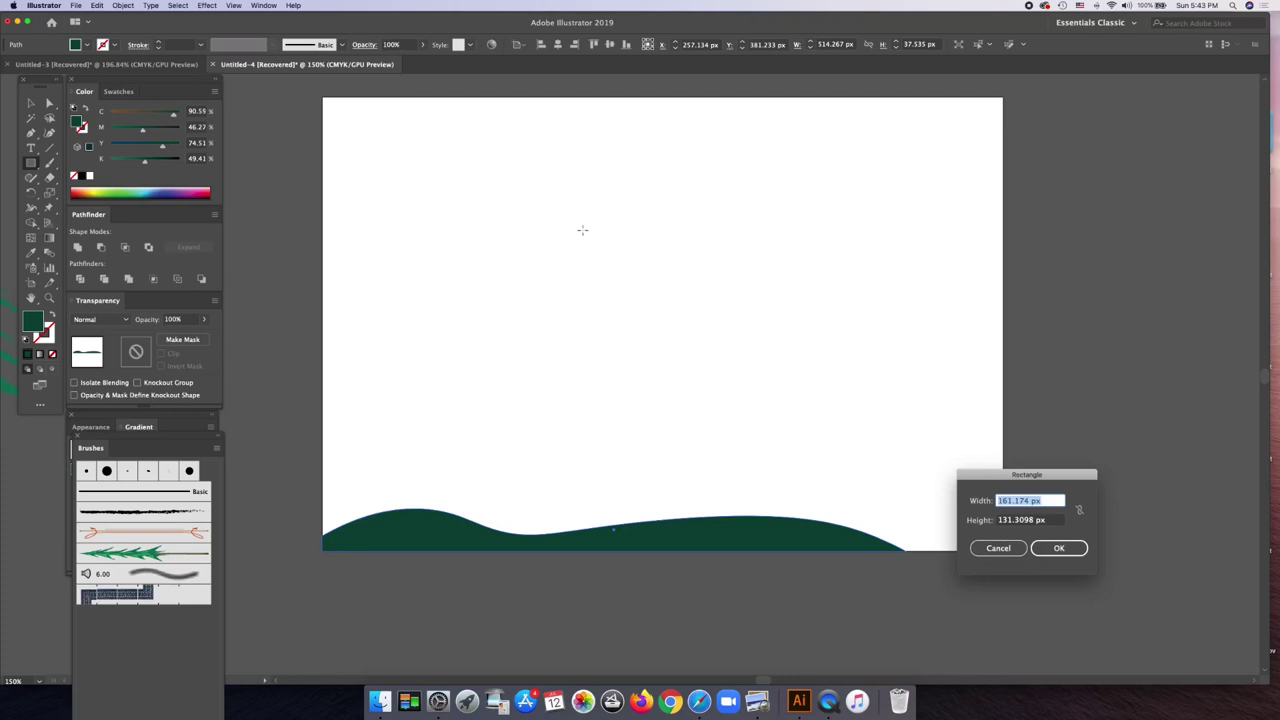
{"action": "type", "text": "600"}
{"action": "key", "text": "Tab"}
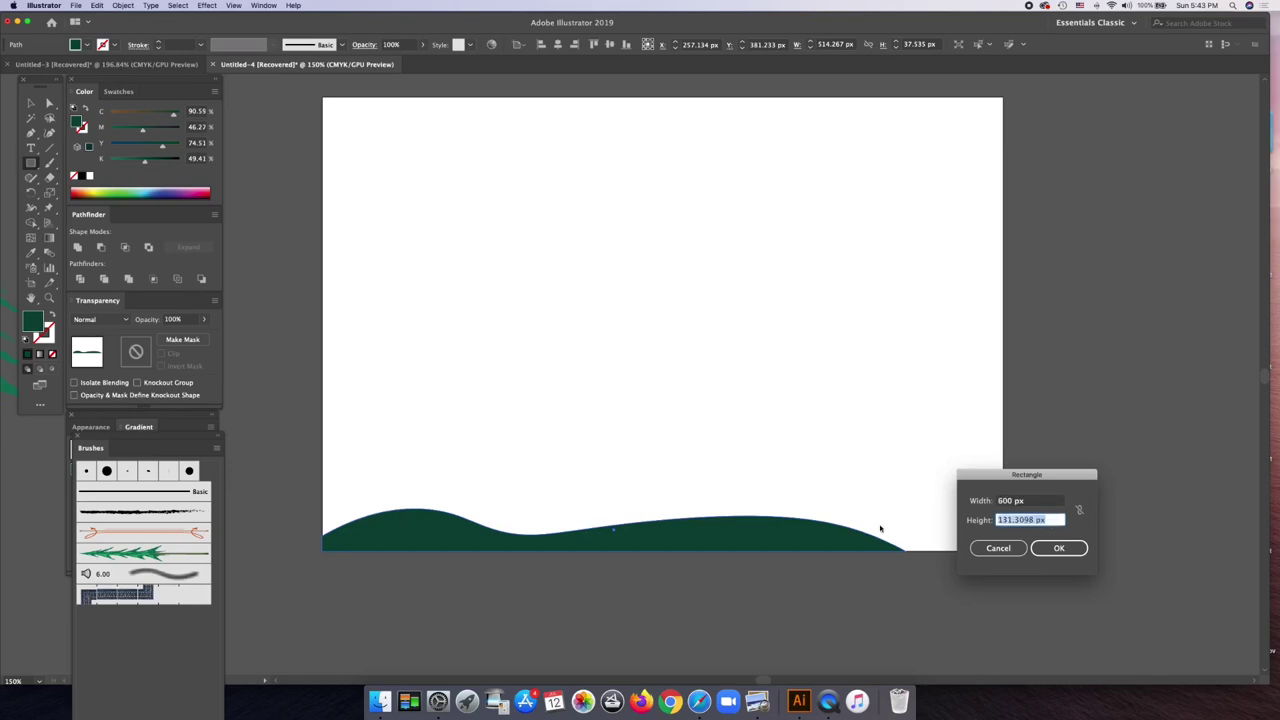
{"action": "type", "text": "100"}
{"action": "left_click", "coordinate": [1060, 557]}
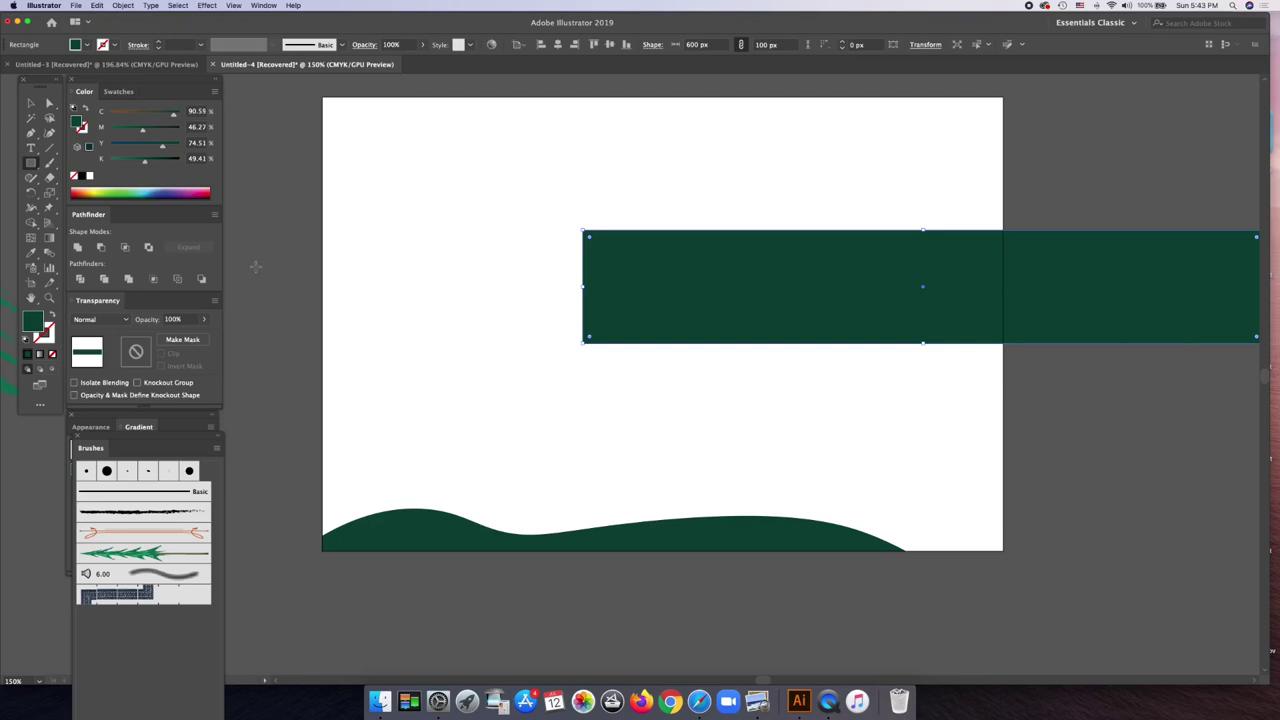
- Fill it a lighter green, align it bottom-centre, and flatten it into a thin strip
{"action": "left_click", "coordinate": [134, 193]}
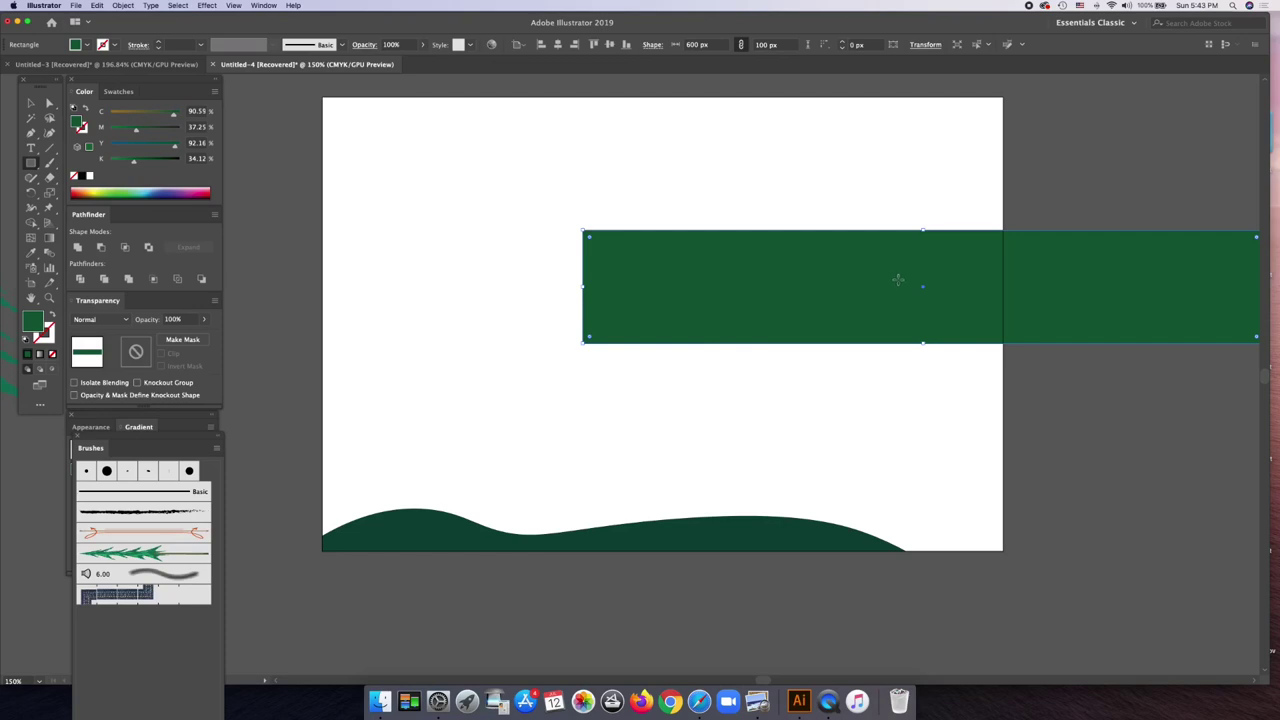
{"action": "left_click", "coordinate": [139, 191]}
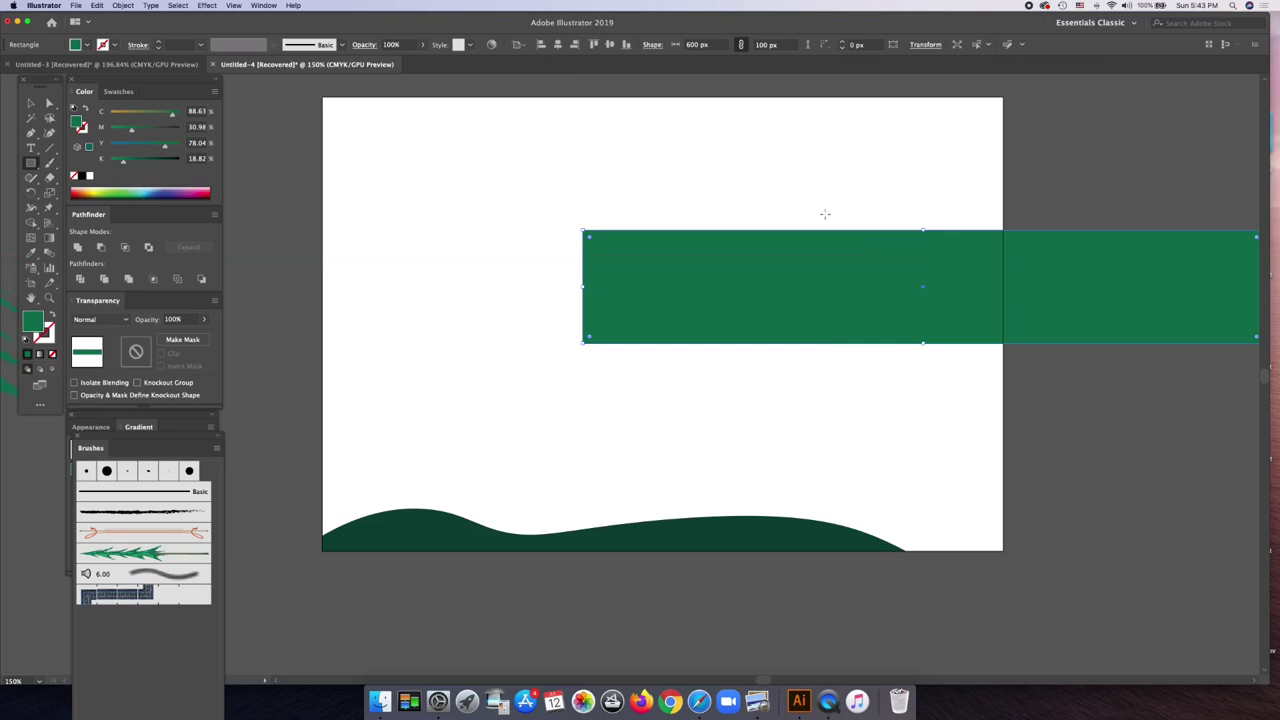
{"action": "left_click", "coordinate": [559, 46]}
{"action": "left_click", "coordinate": [626, 45]}
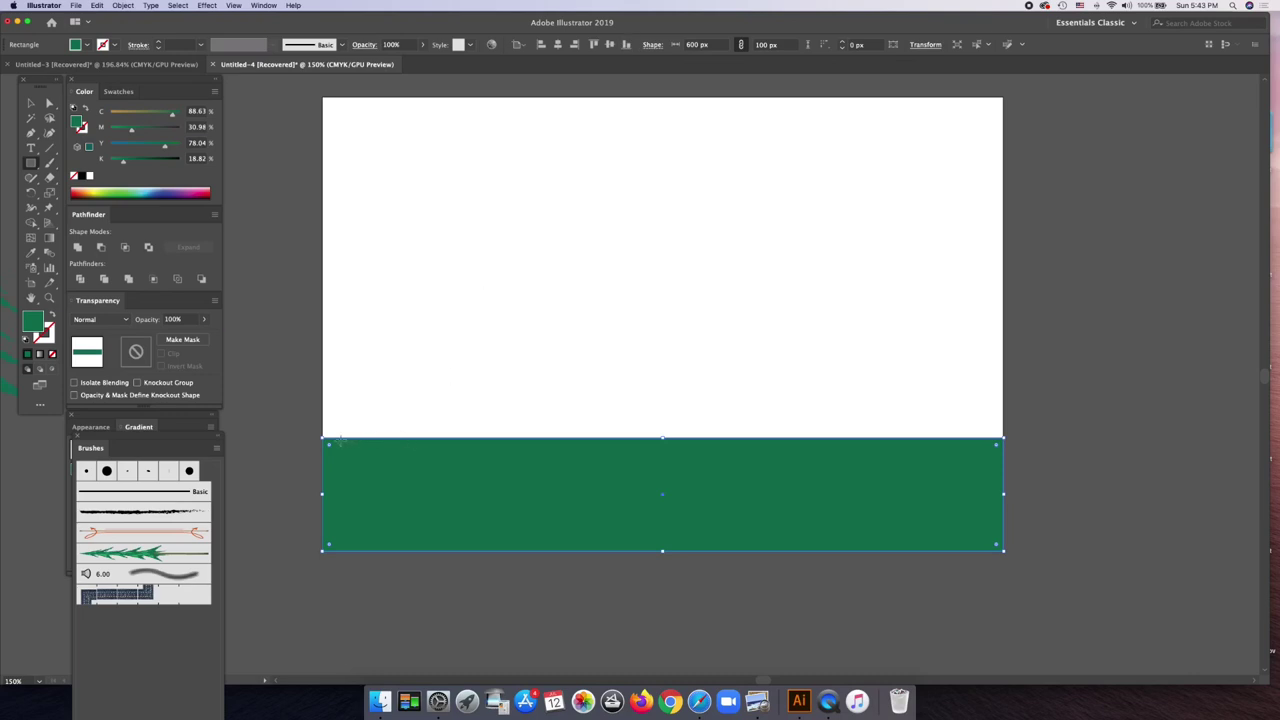
{"action": "left_click_drag", "start_coordinate": [322, 438], "coordinate": [324, 495]}
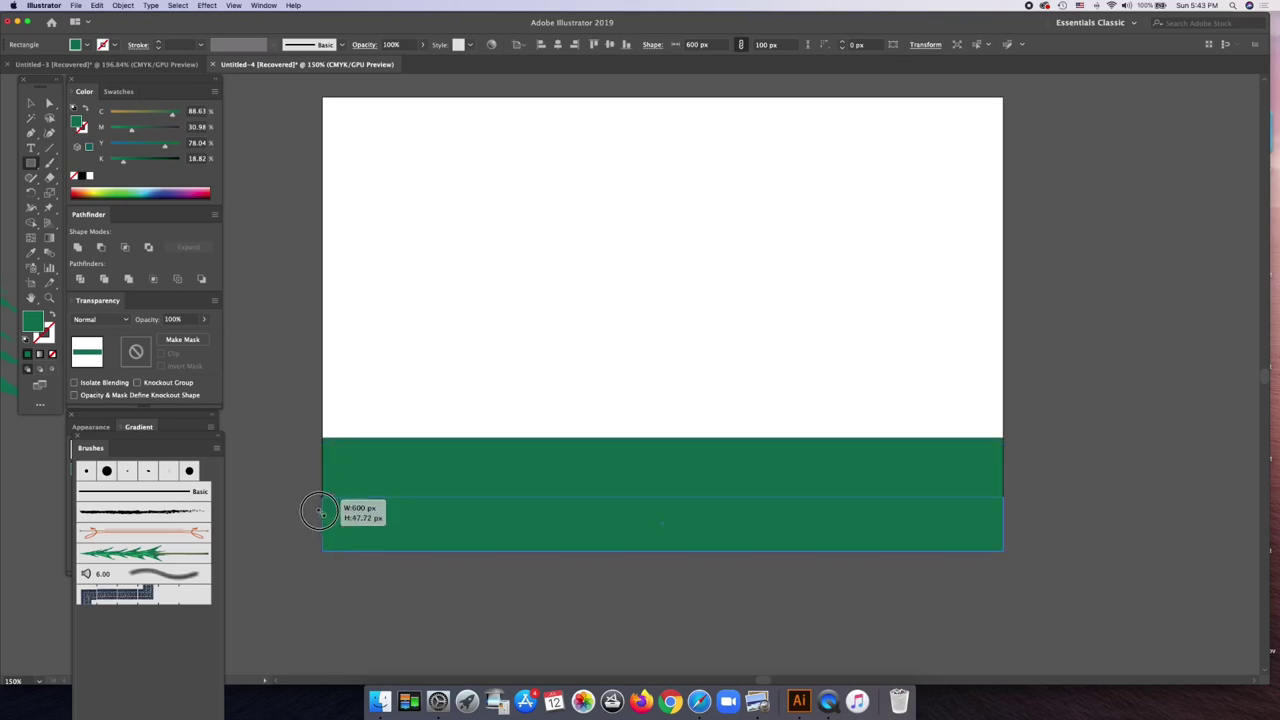
{"action": "left_click_drag", "start_coordinate": [324, 495], "coordinate": [322, 541]}
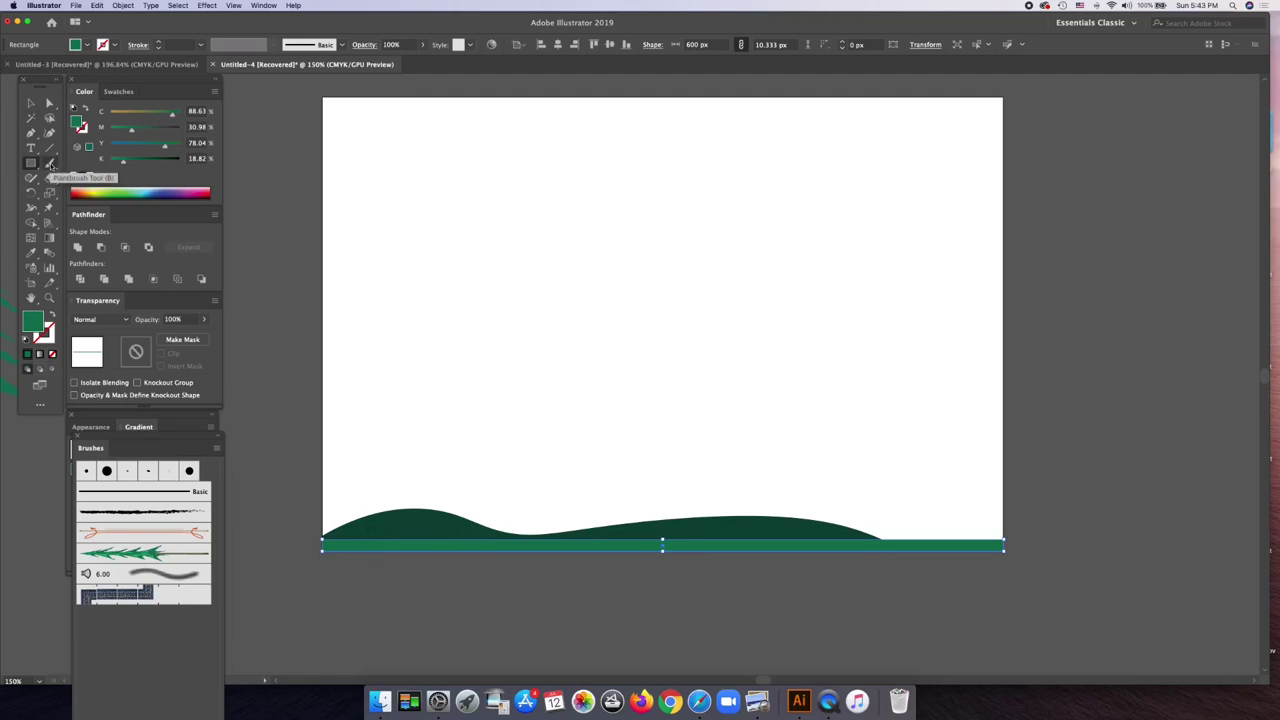
- Shape the lighter strip's top edge into wavy rolling hills with the Curvature tool
{"action": "left_click", "coordinate": [50, 132]}
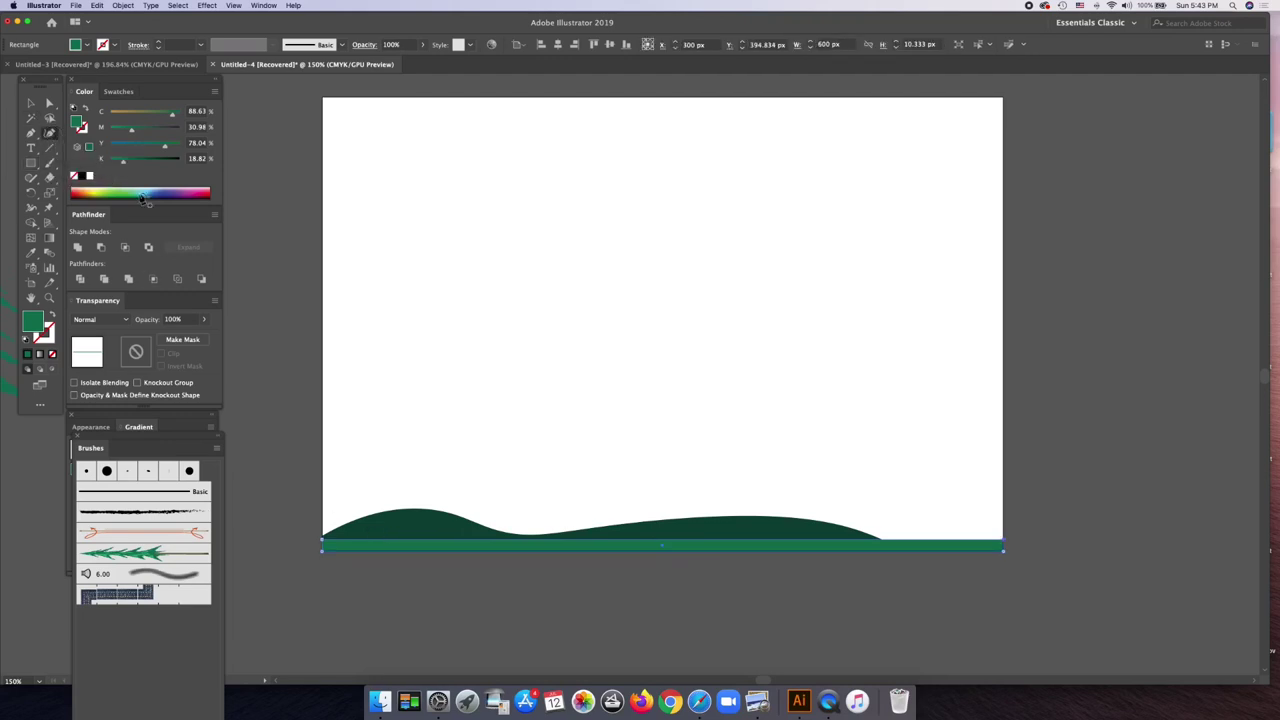
{"action": "left_click", "coordinate": [380, 537]}
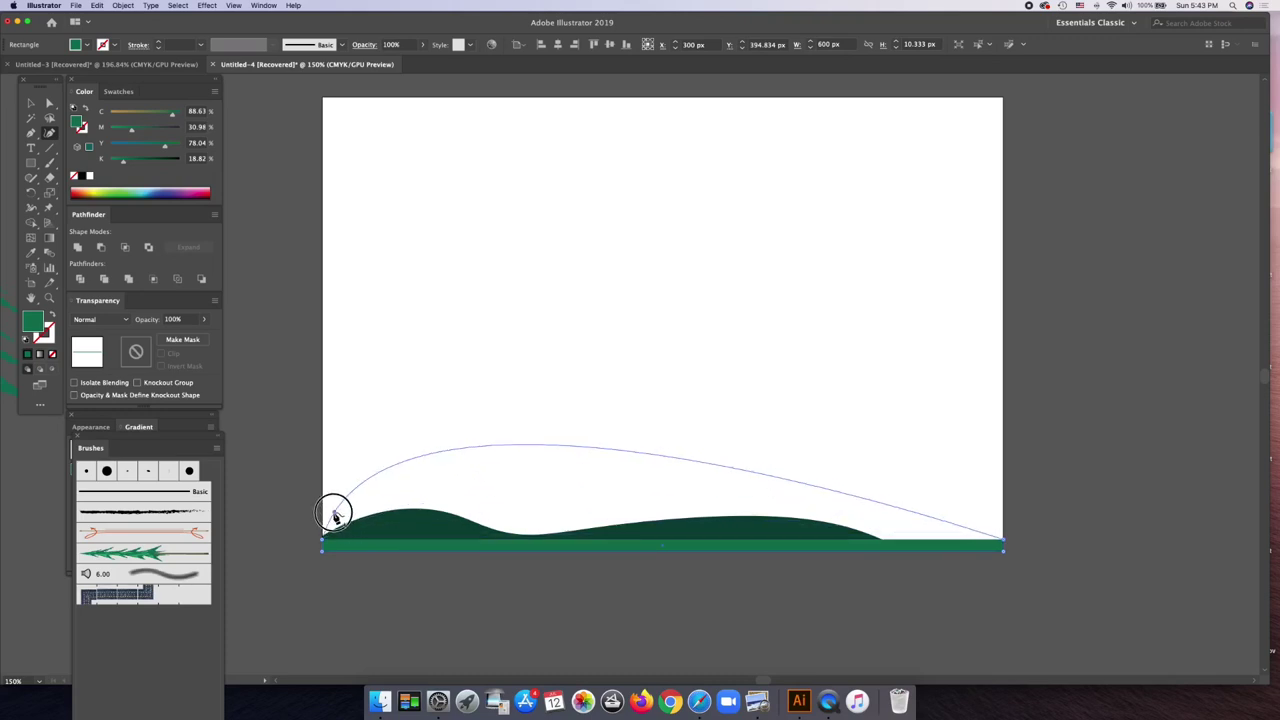
{"action": "left_click", "coordinate": [335, 515]}
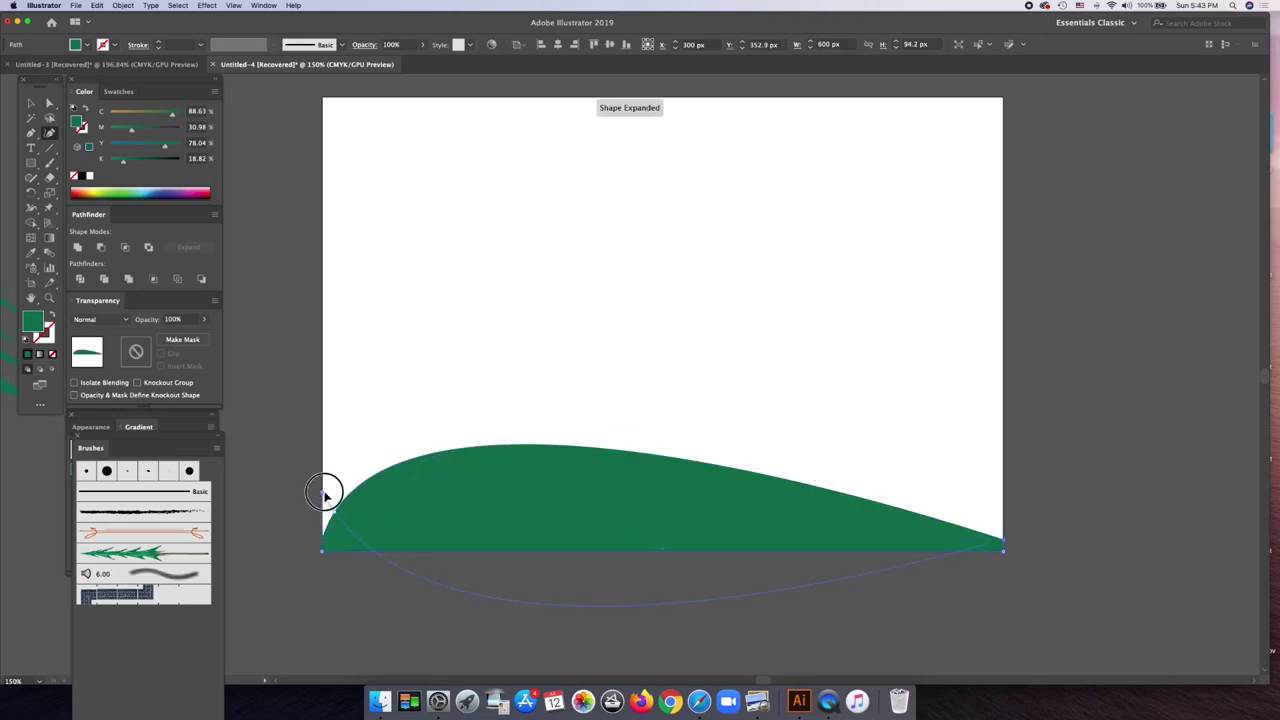
{"action": "left_click", "coordinate": [326, 494]}
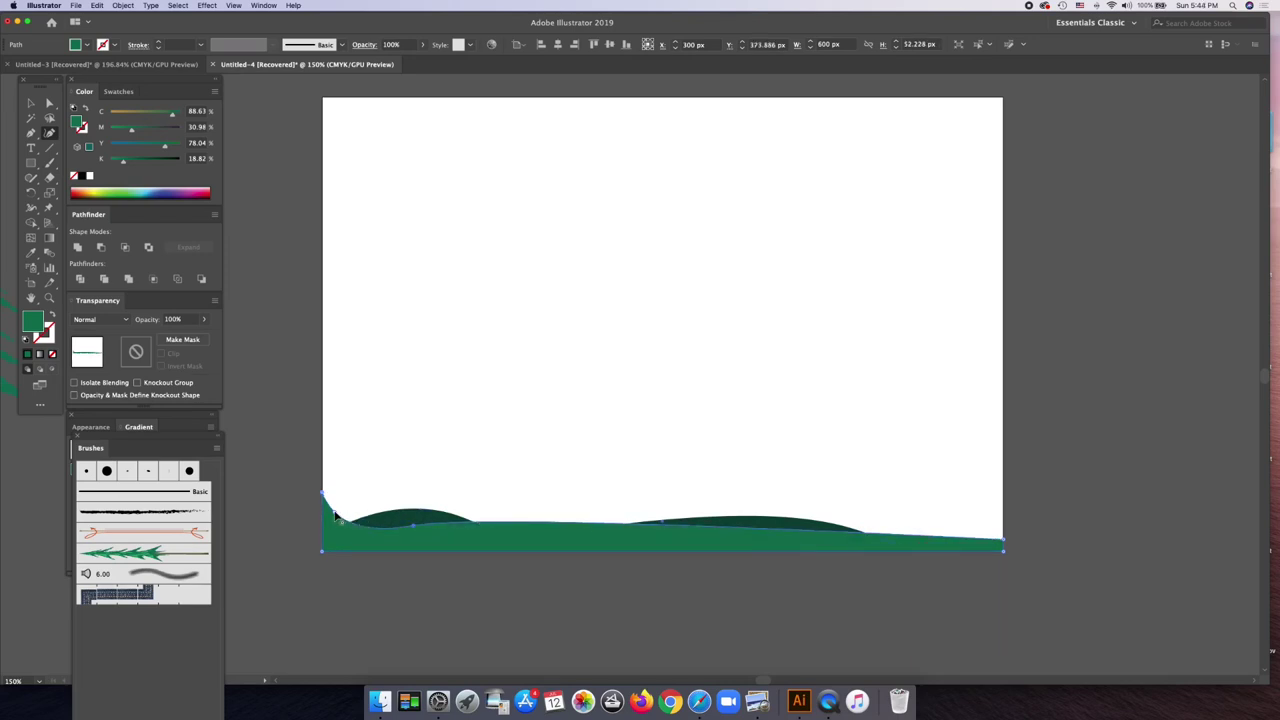
{"action": "left_click", "coordinate": [366, 521]}
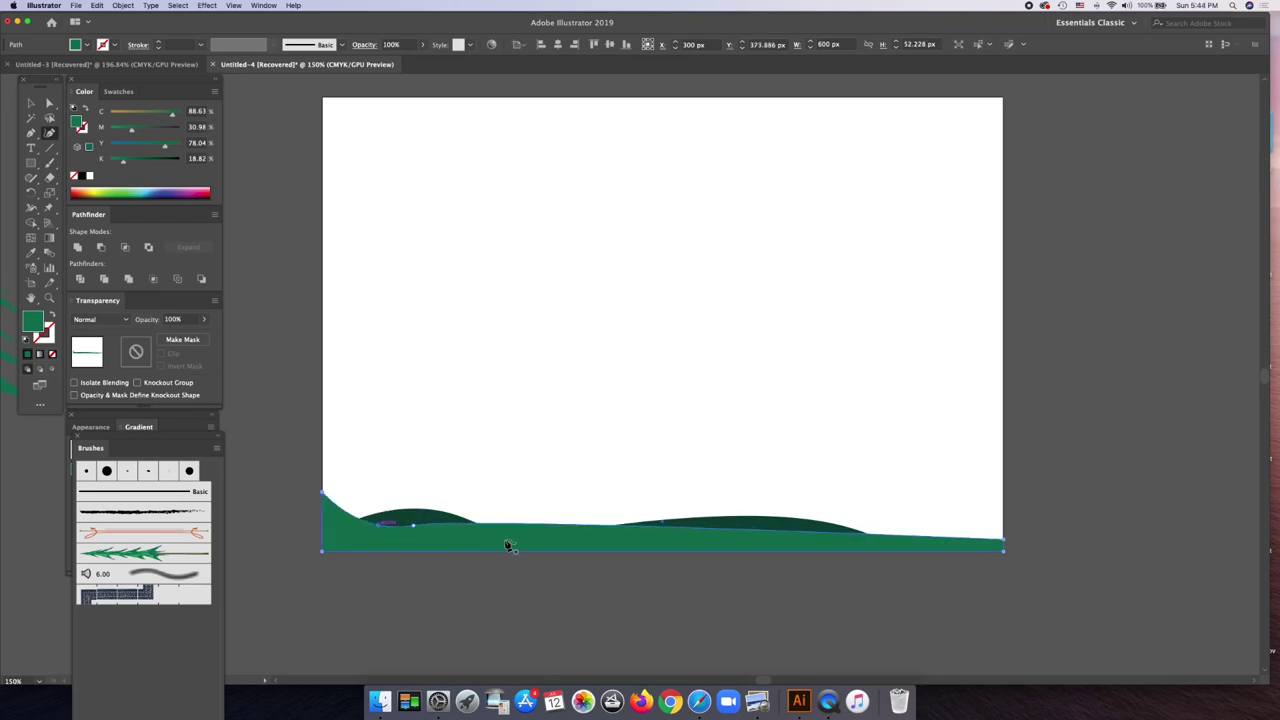
{"action": "left_click", "coordinate": [414, 524]}
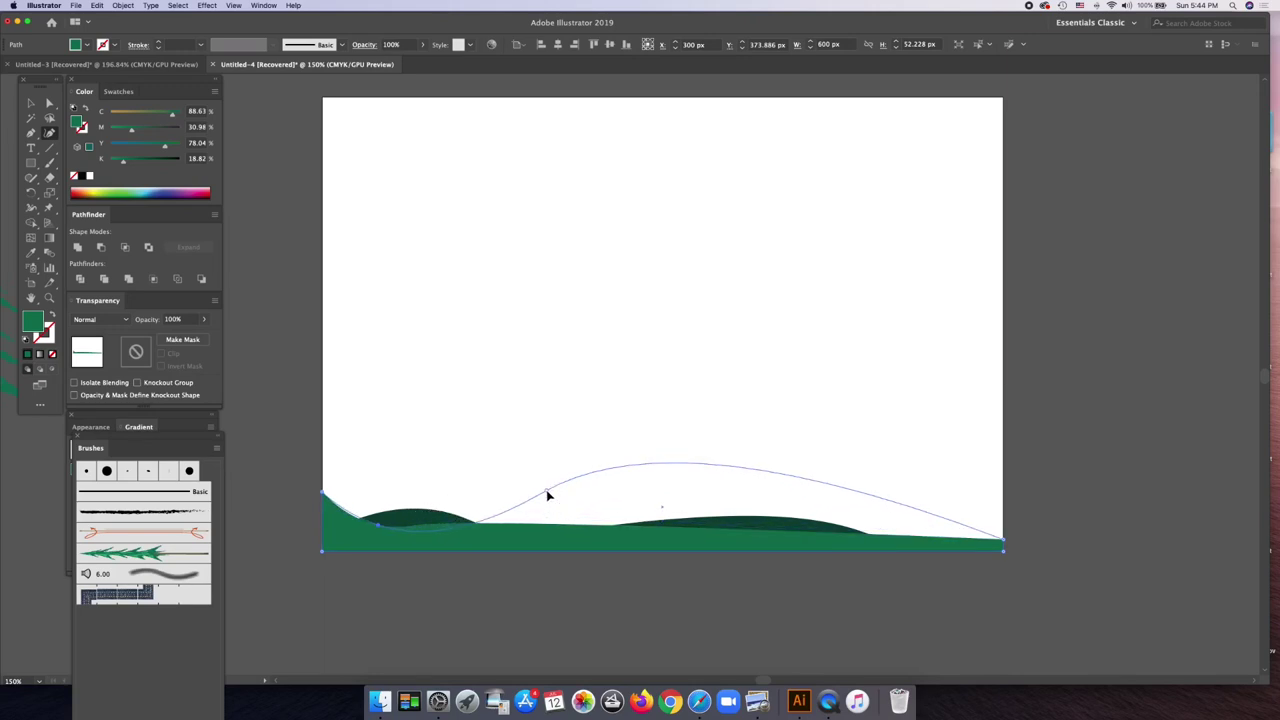
{"action": "left_click", "coordinate": [546, 490]}
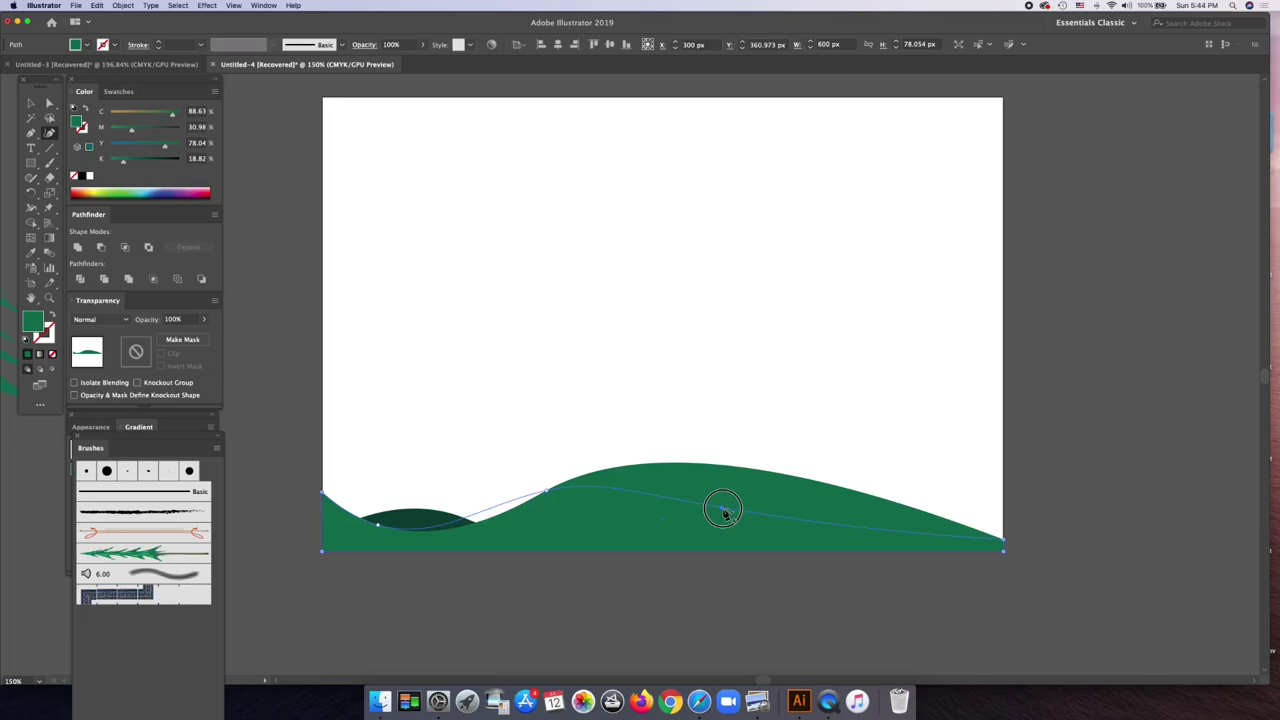
{"action": "left_click", "coordinate": [721, 507]}
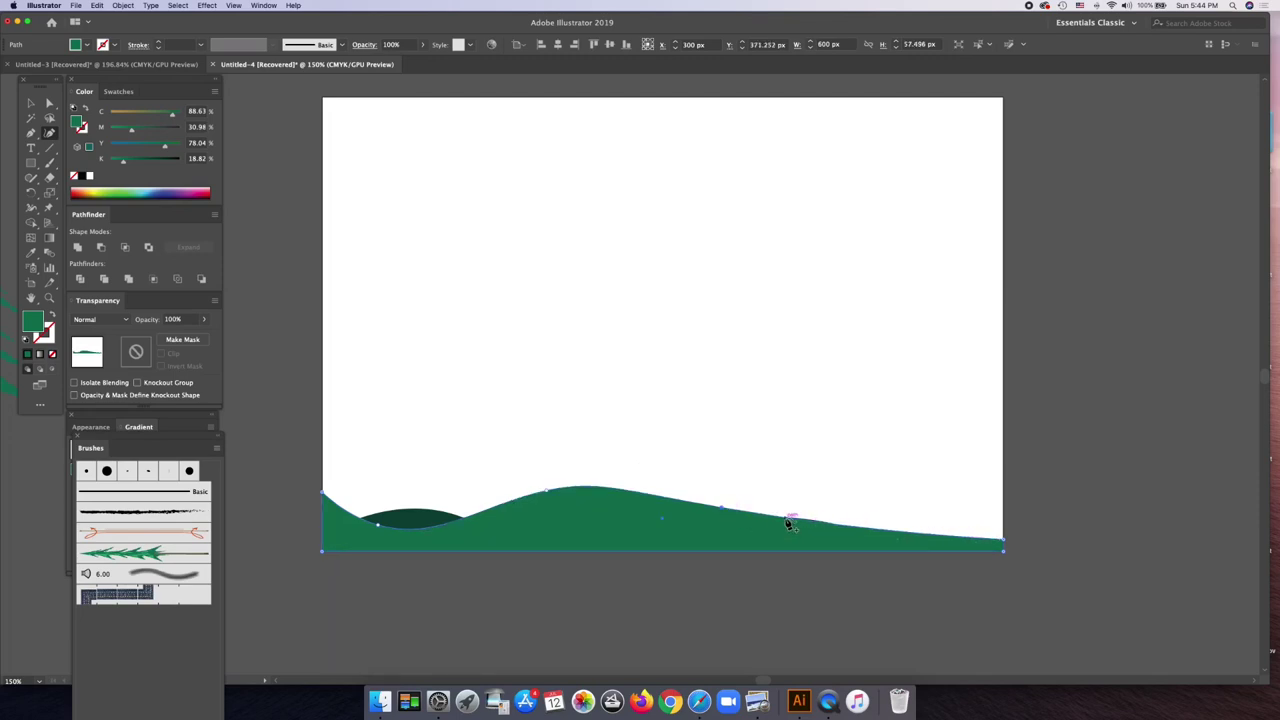
{"action": "left_click", "coordinate": [800, 536]}
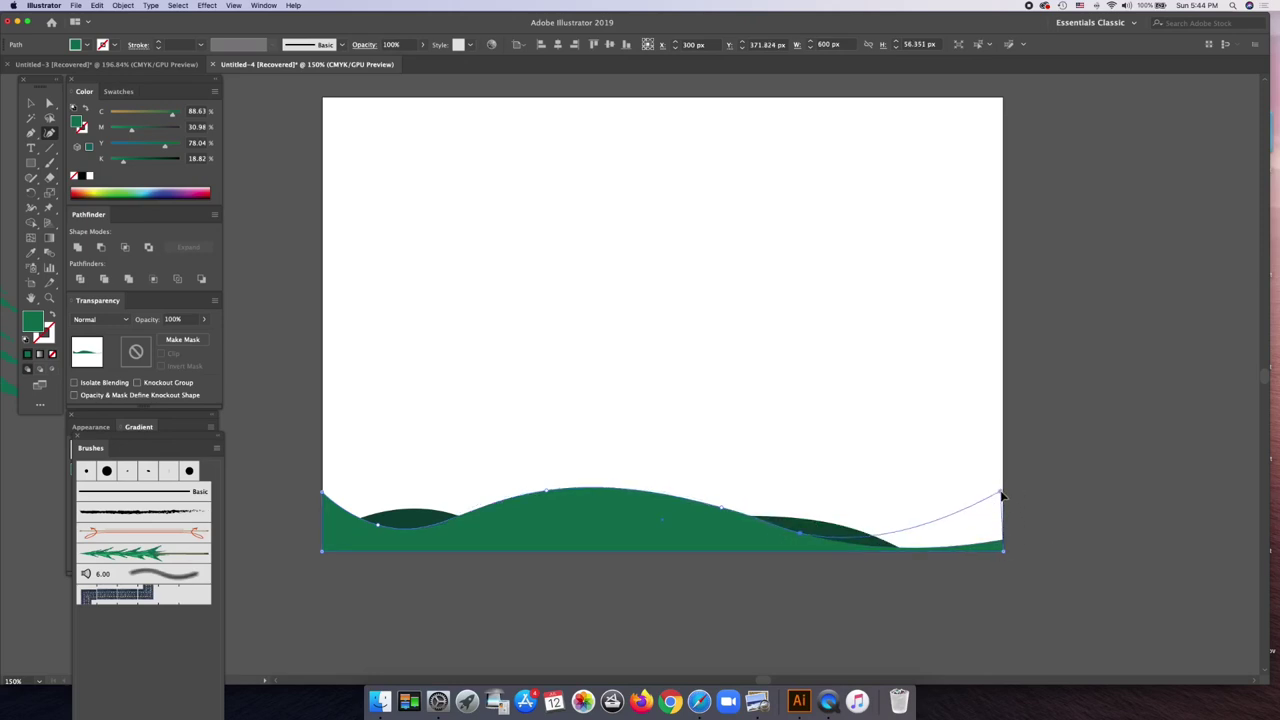
{"action": "left_click", "coordinate": [1001, 492]}
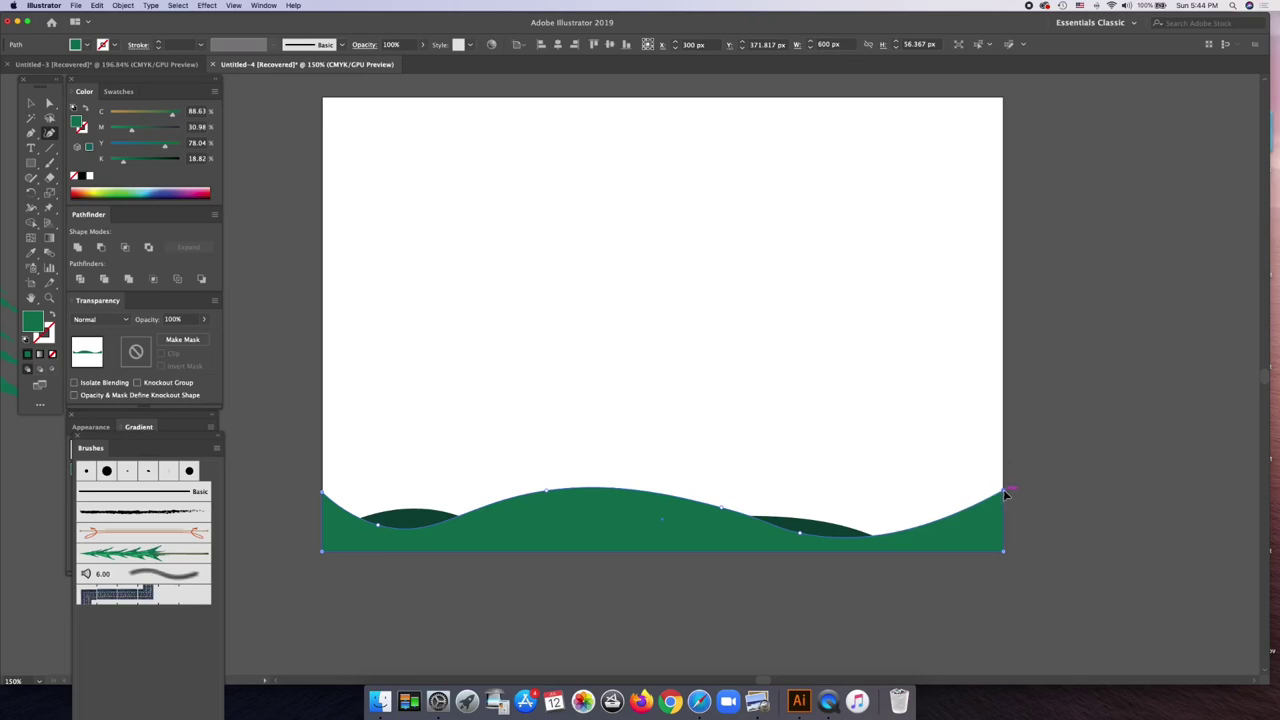
{"action": "left_click", "coordinate": [722, 510]}
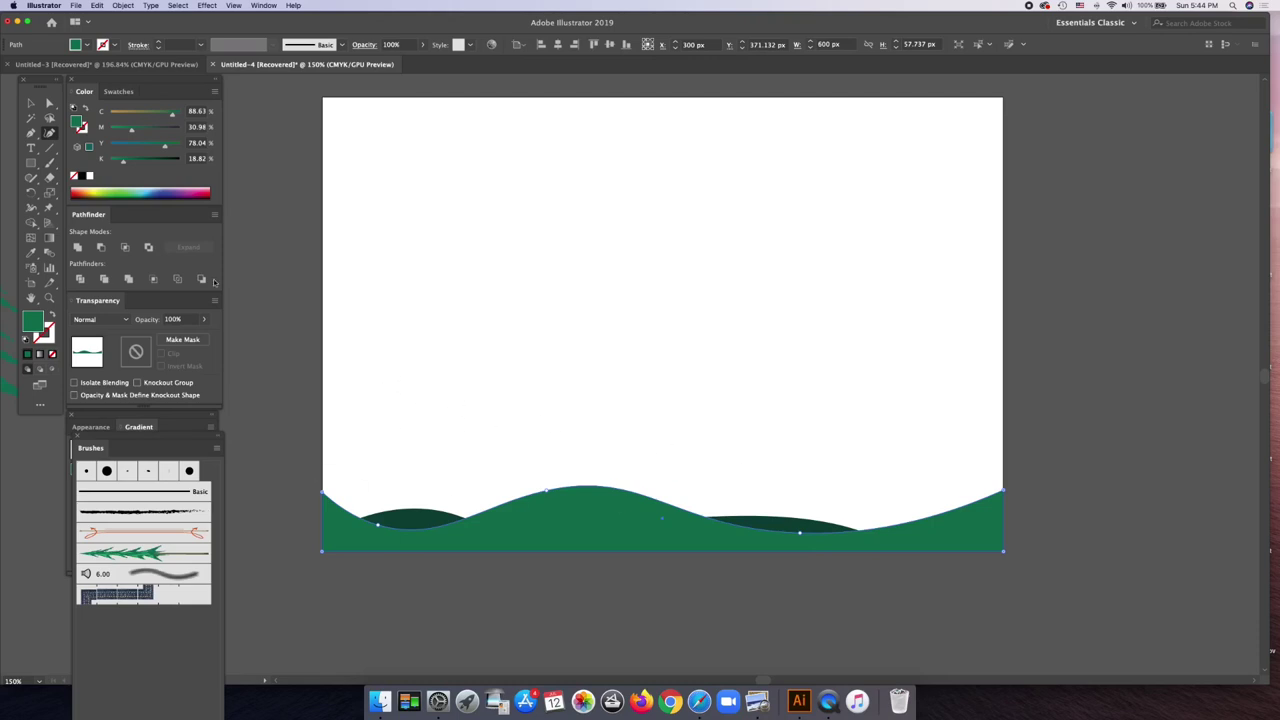
- Bring up the Rectangle size dialog for a new shape
{"action": "left_click", "coordinate": [48, 133]}
{"action": "left_click", "coordinate": [27, 164]}
{"action": "left_click", "coordinate": [491, 217]}
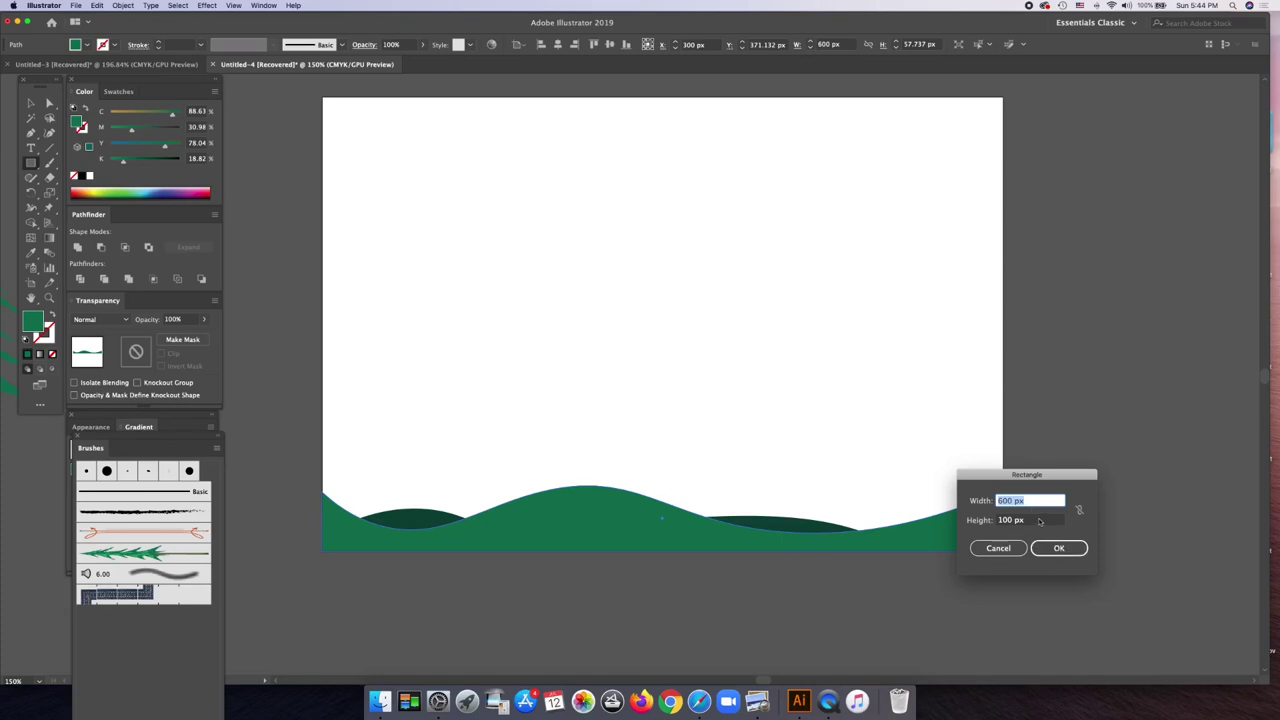
- Make a bright green 600 × 200 px rectangle, align it bottom-centre, and shrink it downward
{"action": "key", "text": "Tab"}
{"action": "type", "text": "200"}
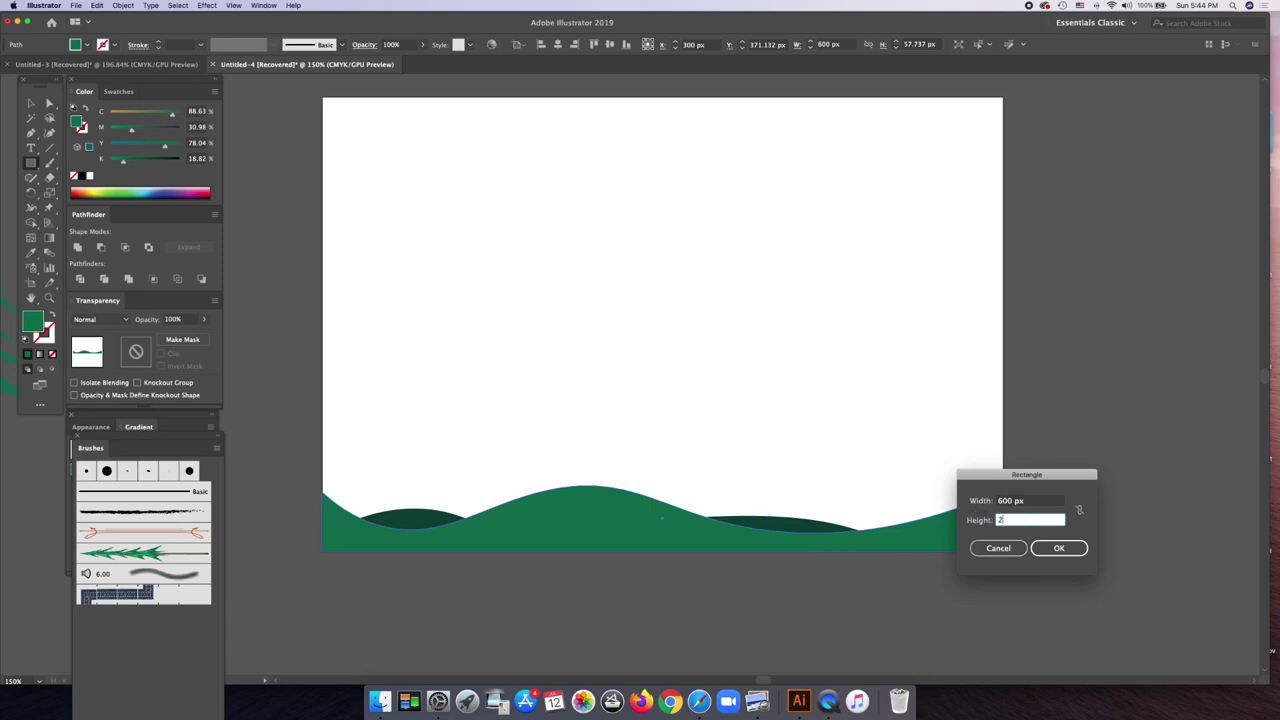
{"action": "left_click", "coordinate": [1057, 549]}
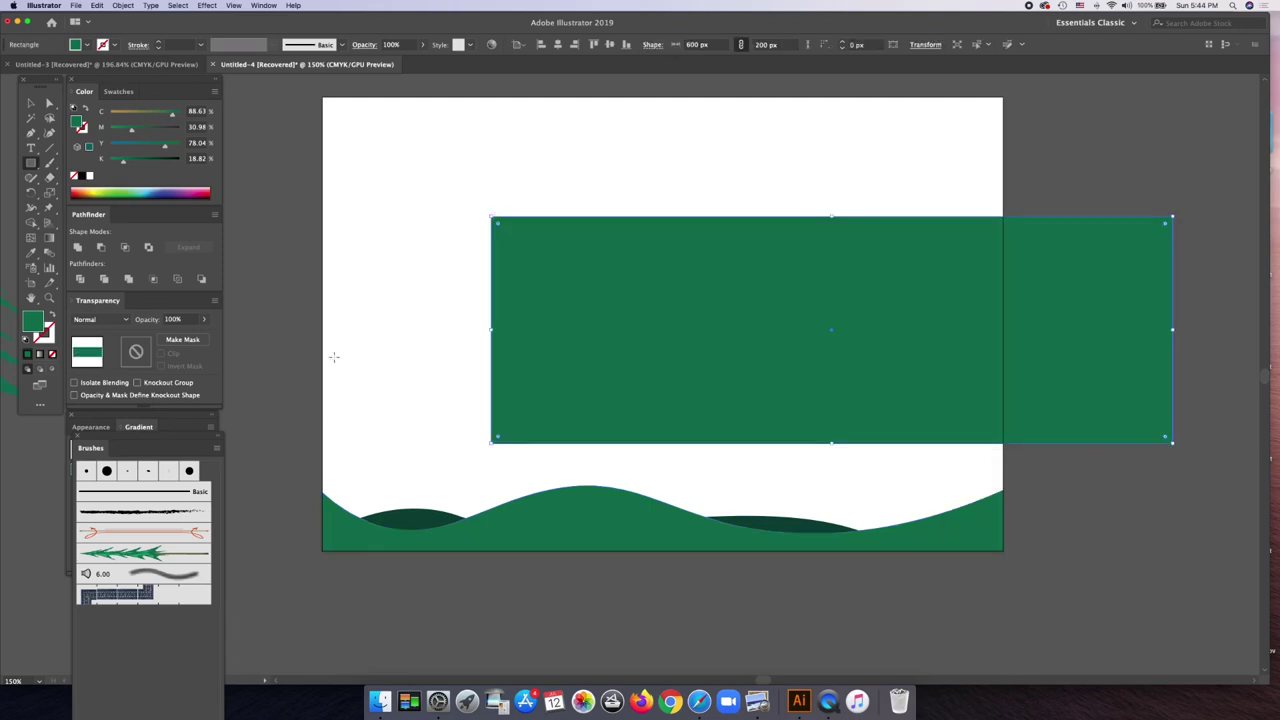
{"action": "left_click", "coordinate": [137, 190]}
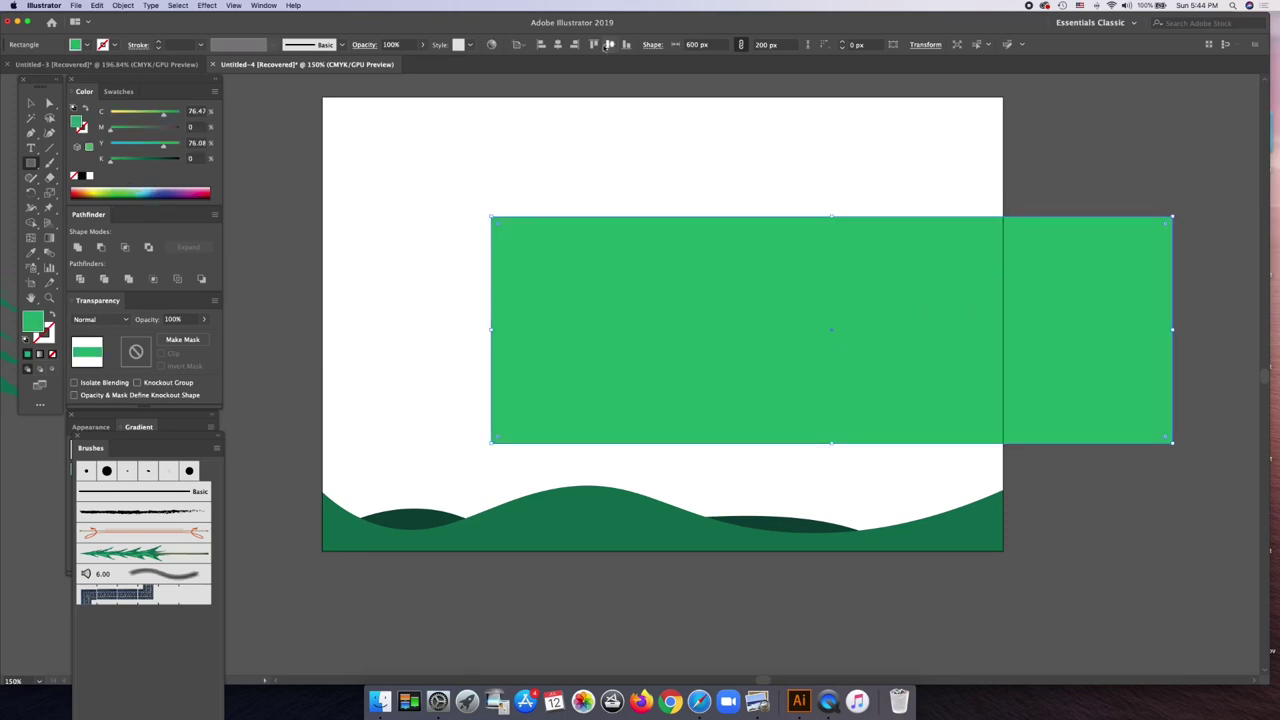
{"action": "left_click", "coordinate": [626, 44]}
{"action": "left_click", "coordinate": [557, 46]}
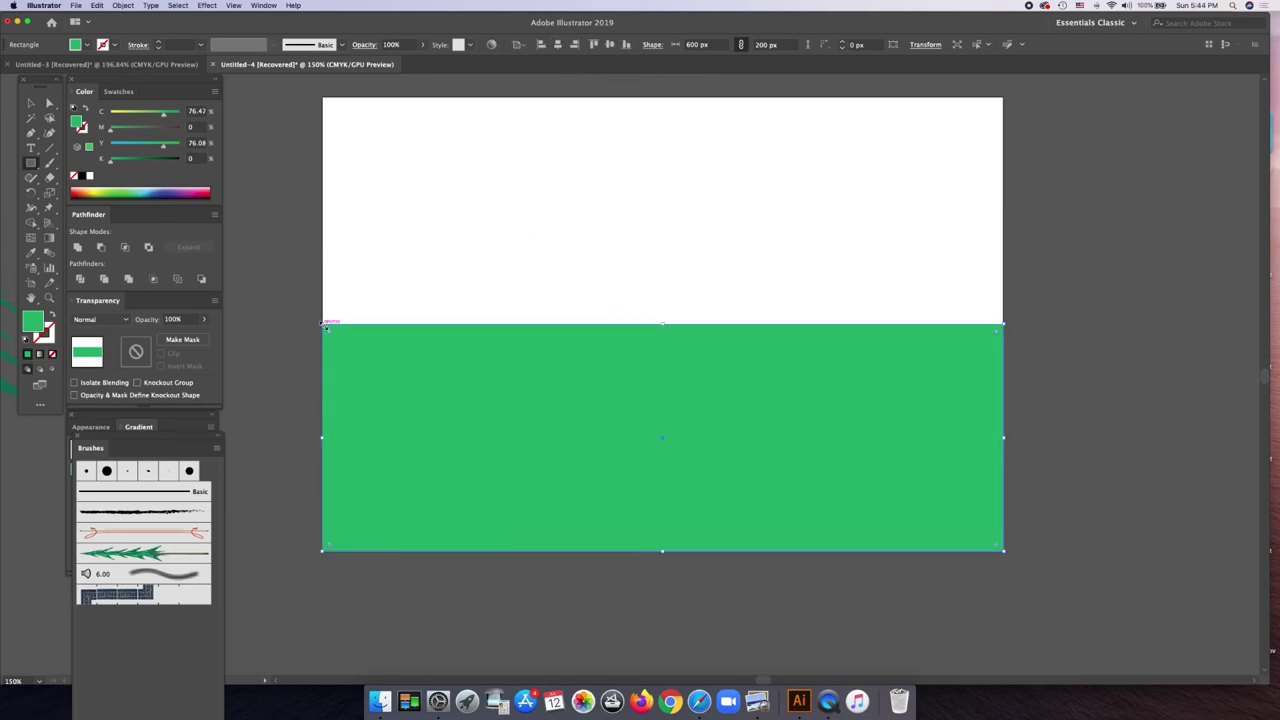
{"action": "mouse_move", "coordinate": [322, 551]}
{"action": "left_mouse_down"}
{"action": "mouse_move", "coordinate": [324, 515]}
{"action": "mouse_move", "coordinate": [323, 527]}
{"action": "left_mouse_up"}
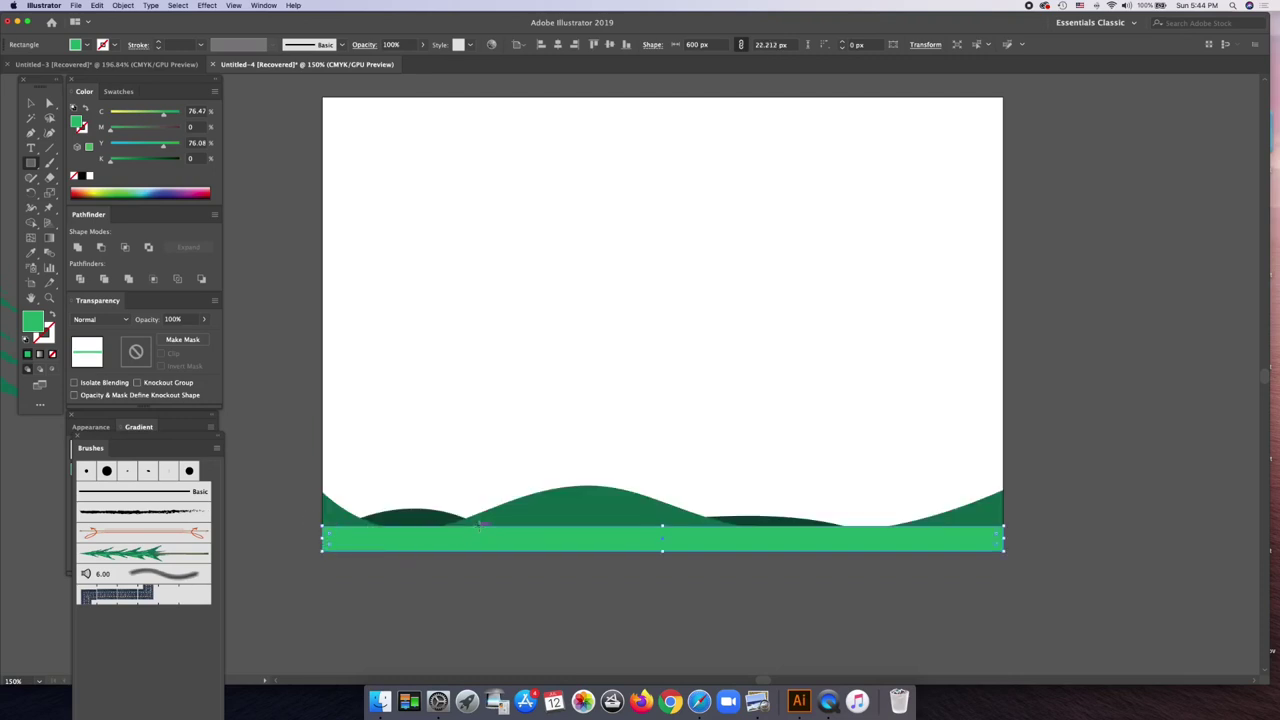
- Curve the green strip's top edge into a lower left hill and a taller right hill
{"action": "left_click", "coordinate": [49, 132]}
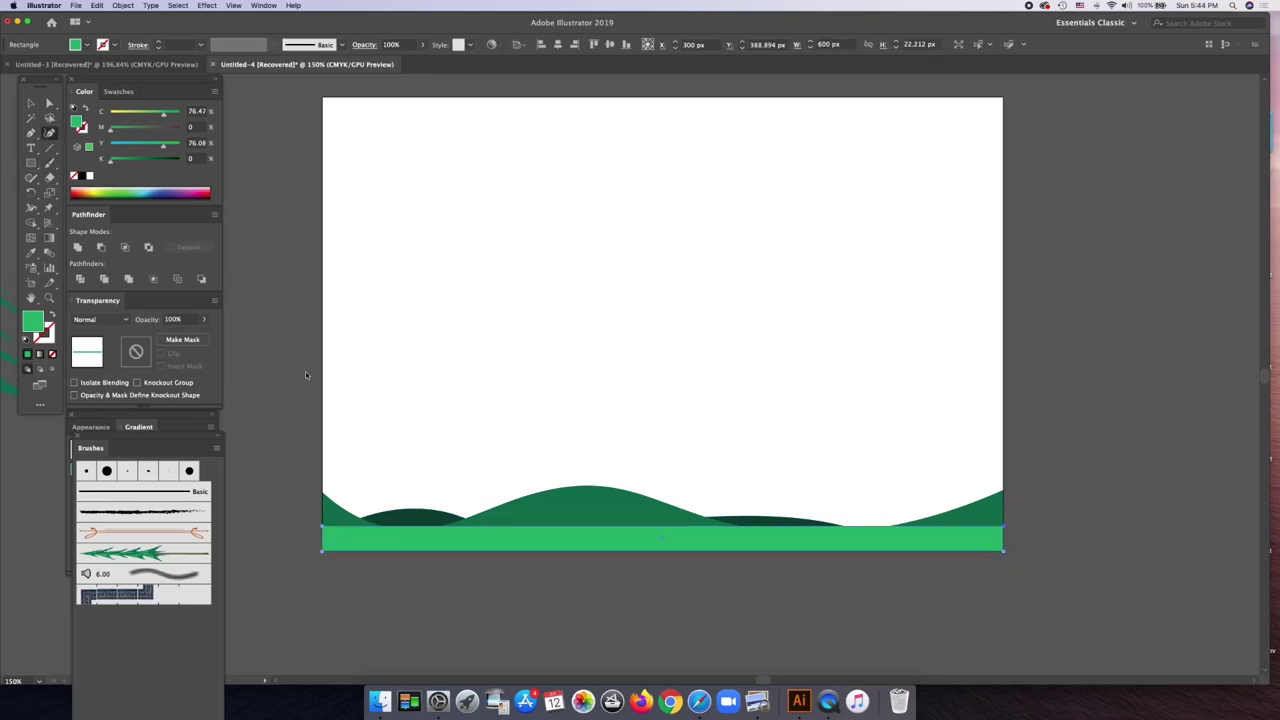
{"action": "left_click_drag", "start_coordinate": [416, 527], "coordinate": [468, 473]}
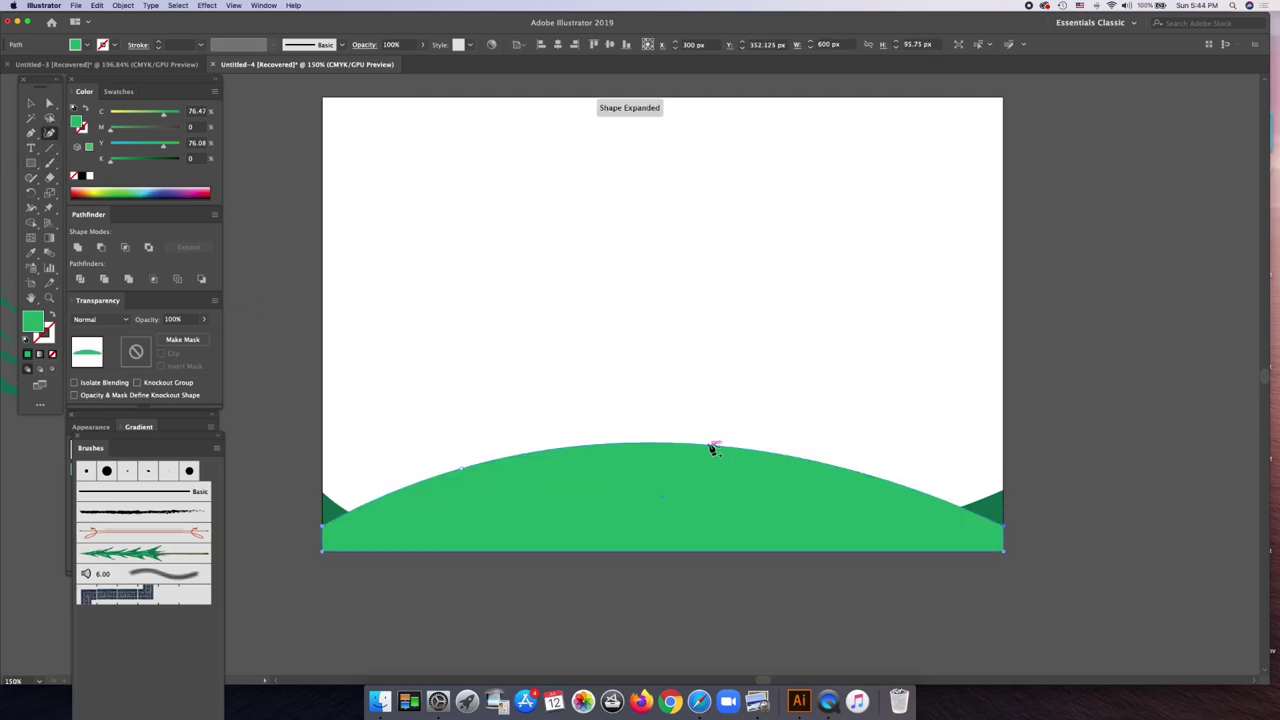
{"action": "left_click", "coordinate": [716, 527]}
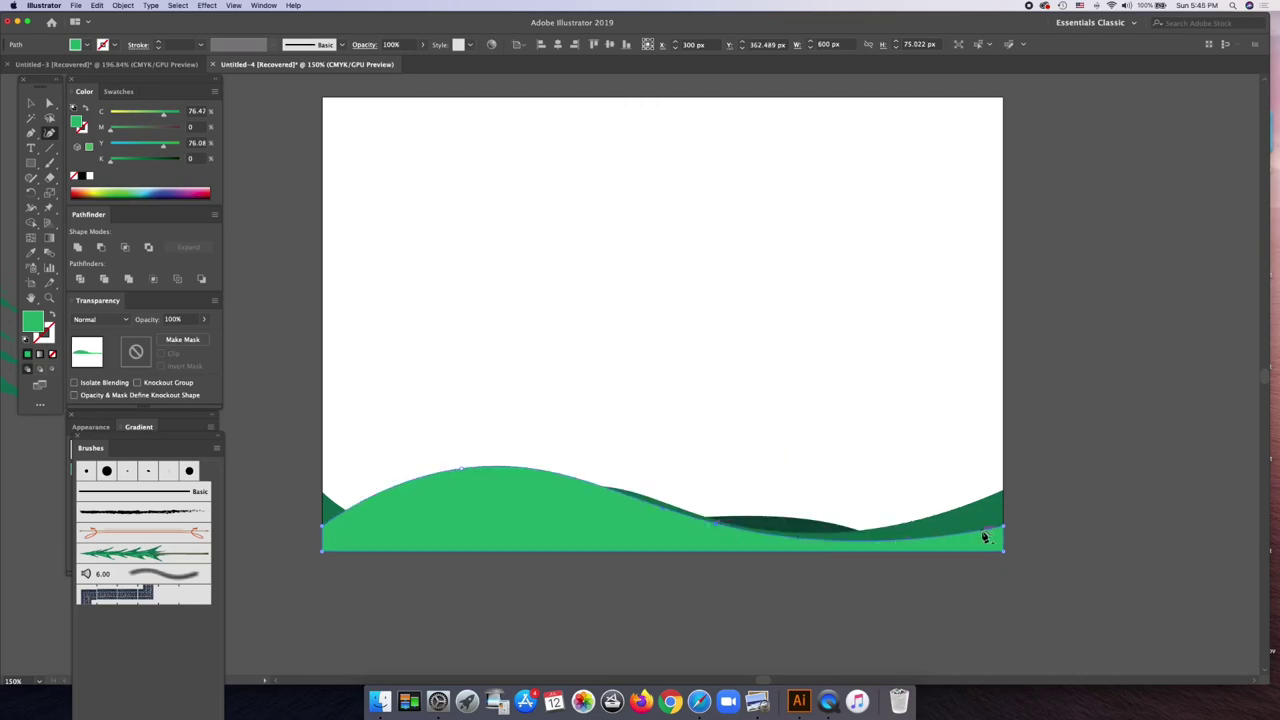
{"action": "left_click_drag", "start_coordinate": [863, 545], "coordinate": [887, 452]}
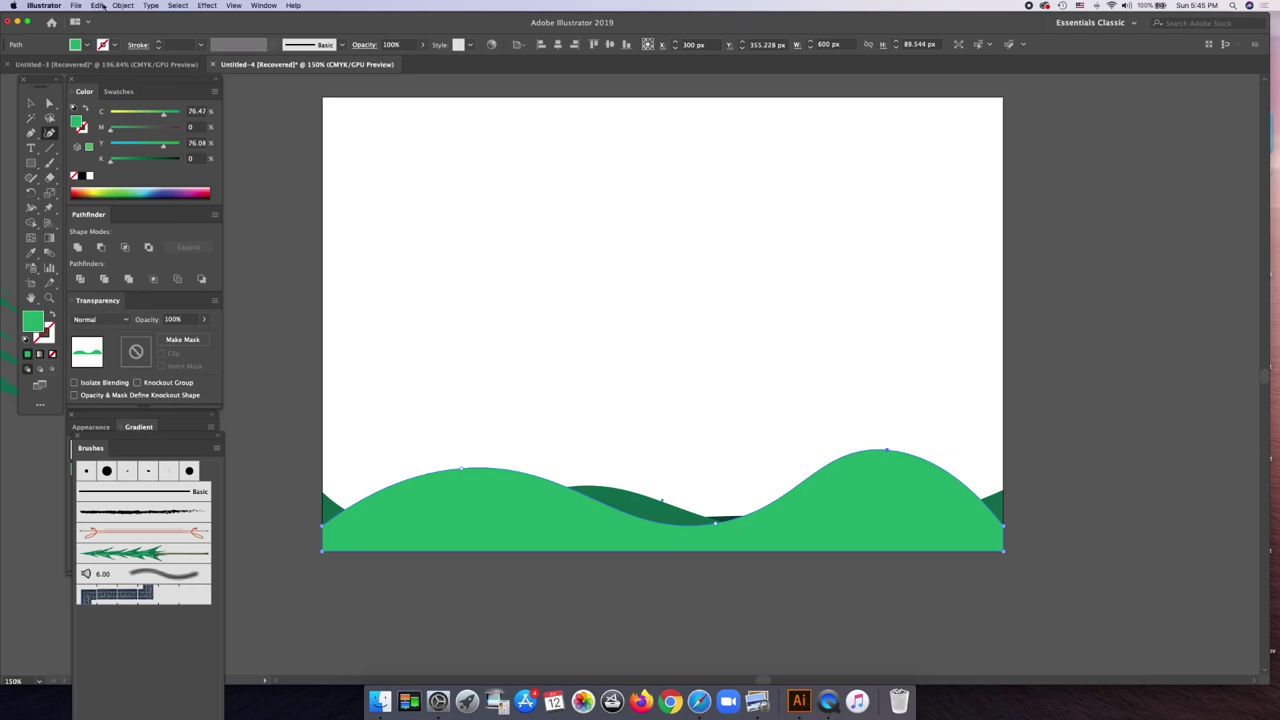
{"action": "left_click", "coordinate": [124, 6]}
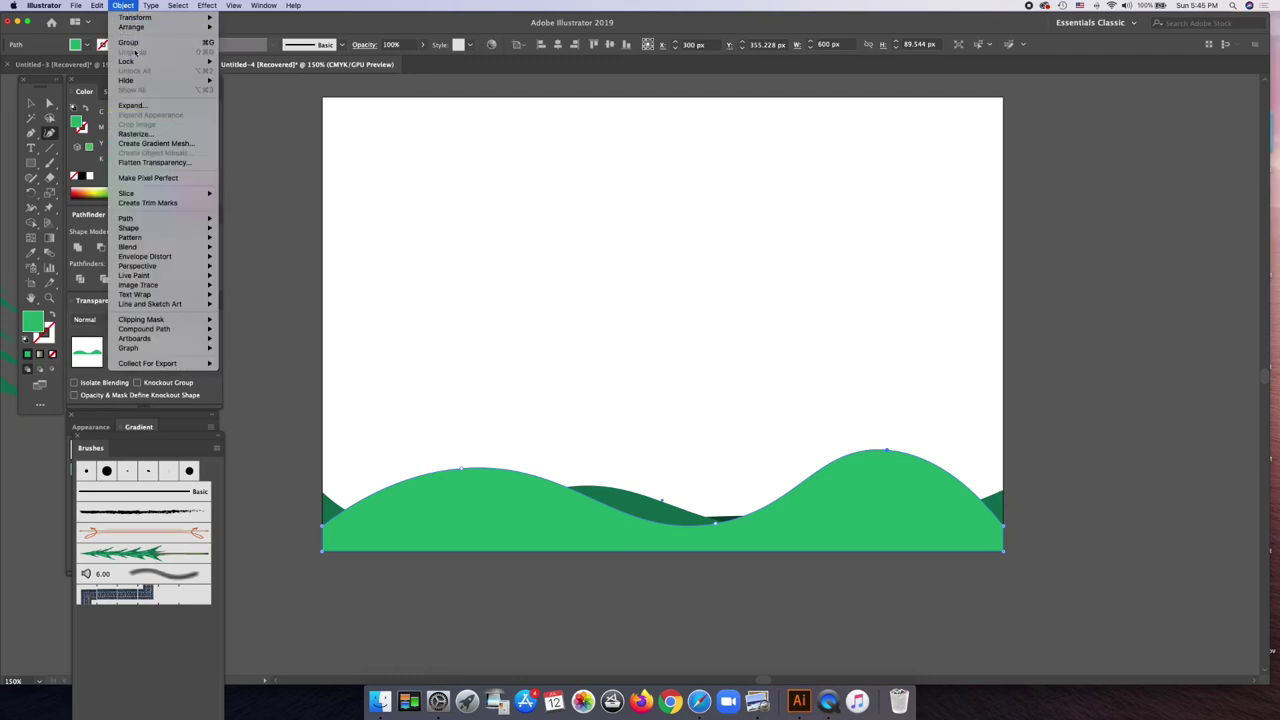
{"action": "mouse_move", "coordinate": [131, 27]}
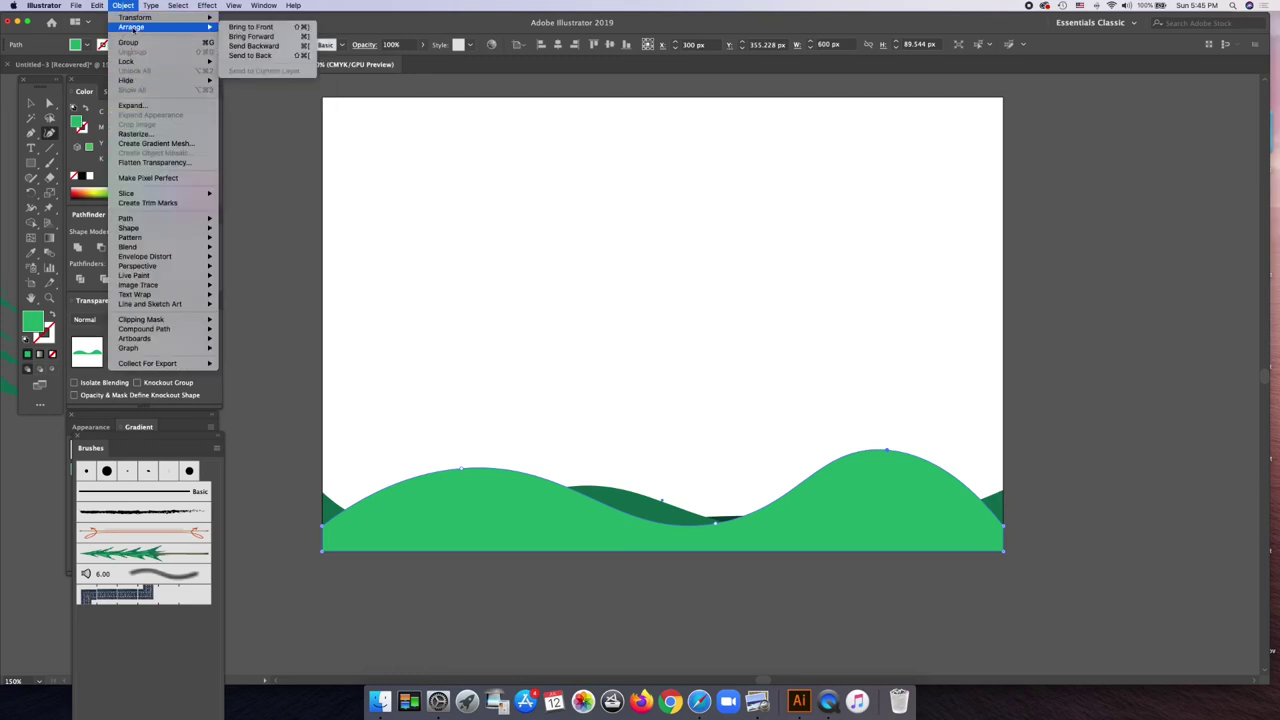
- Send the bright green hills to the back and undo a stray pen stroke
{"action": "left_click", "coordinate": [250, 55]}
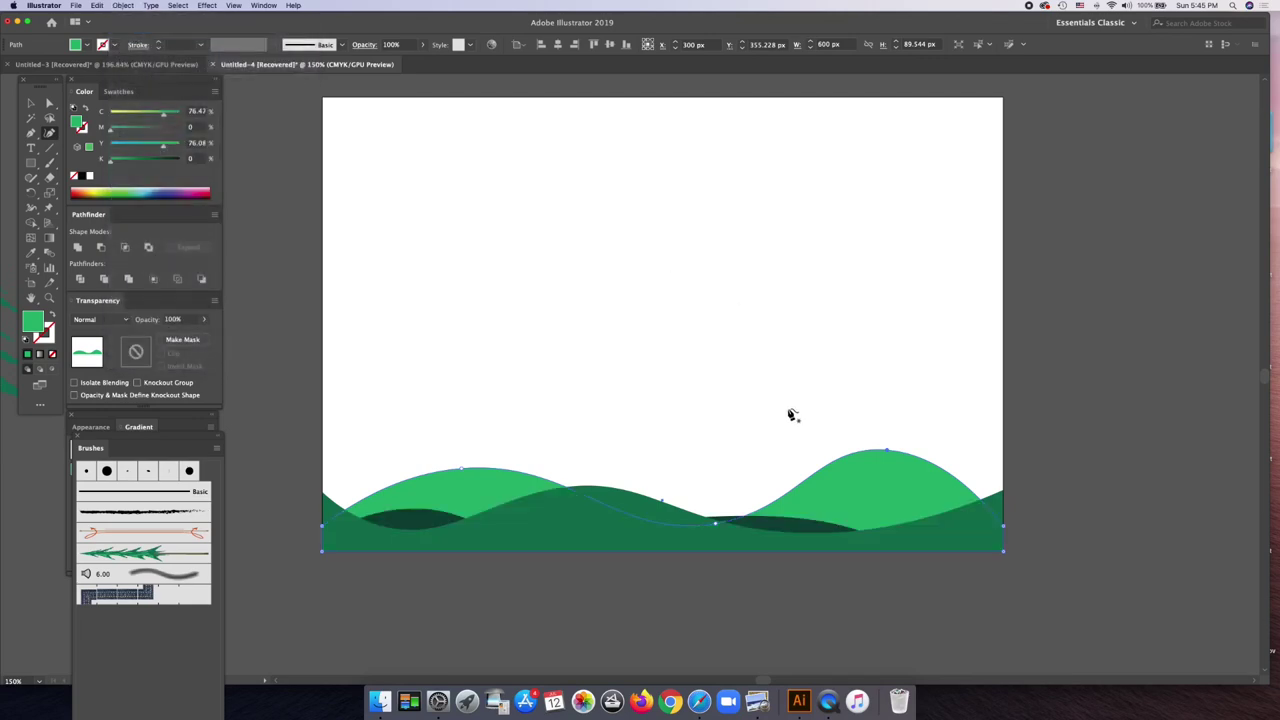
{"action": "left_click", "coordinate": [686, 620]}
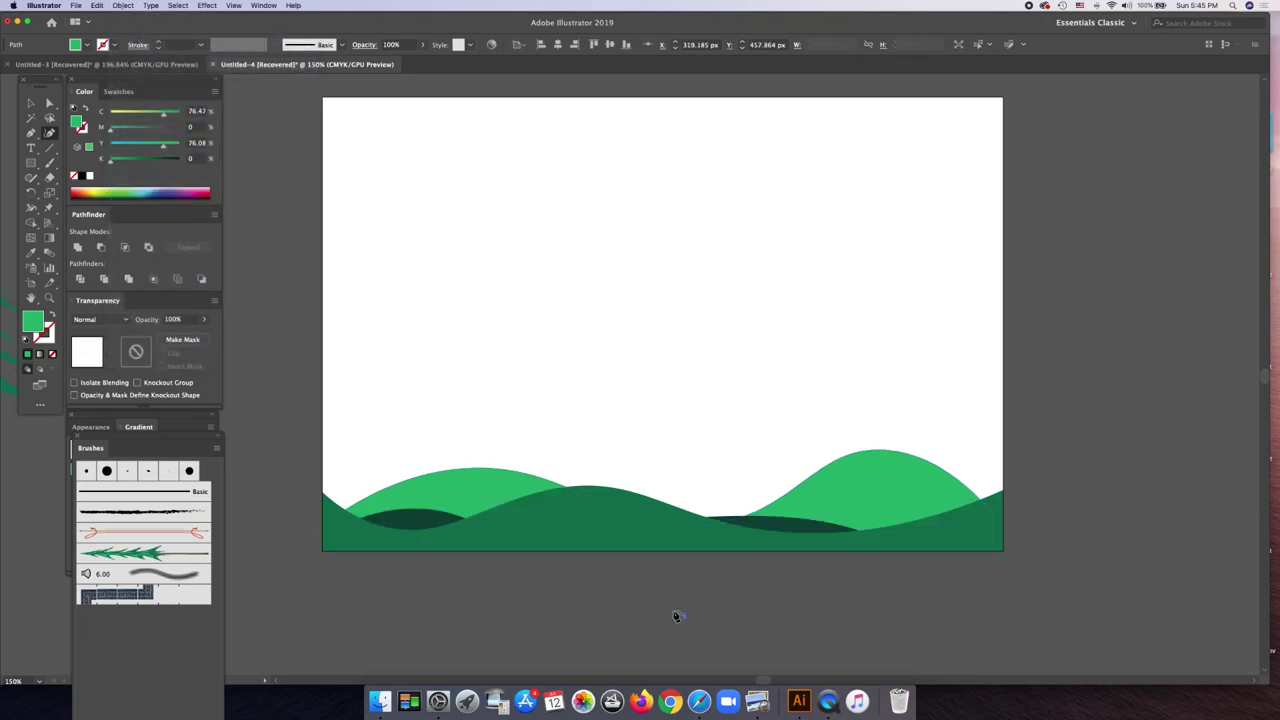
{"action": "left_click_drag", "start_coordinate": [600, 522], "coordinate": [614, 516]}
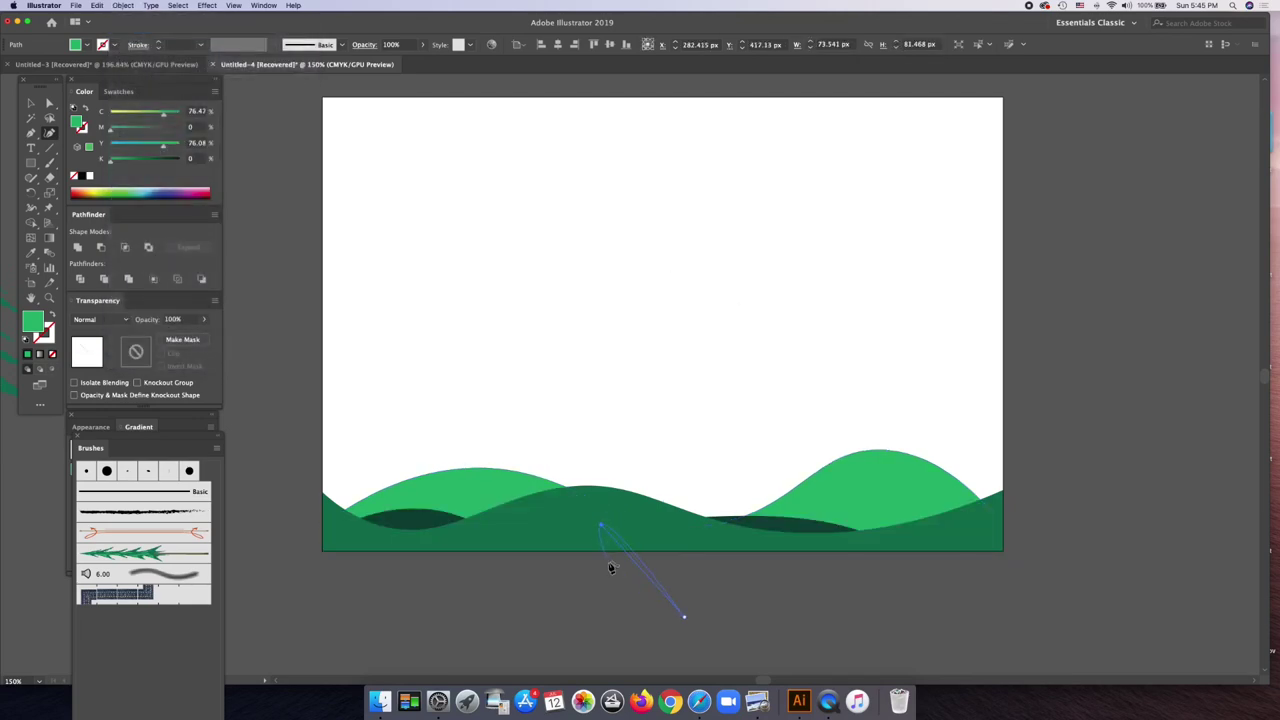
{"action": "key", "text": "ctrl+z"}
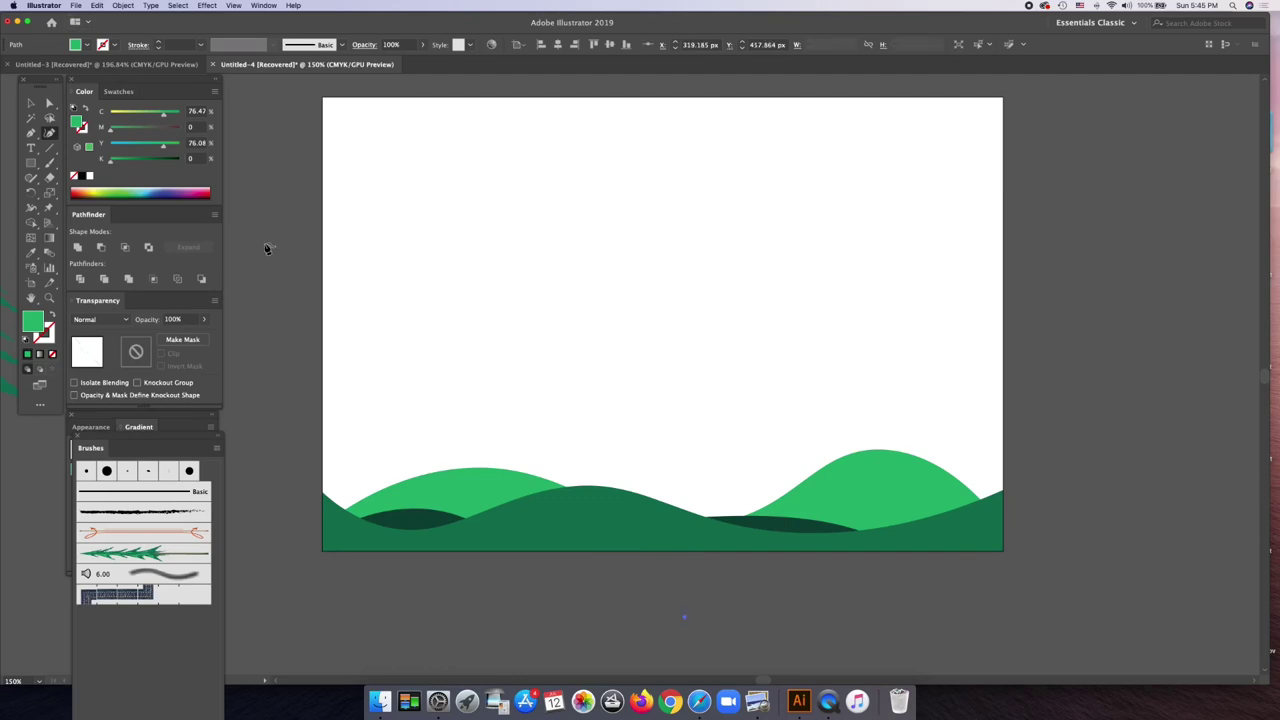
{"action": "key", "text": "ctrl+z"}
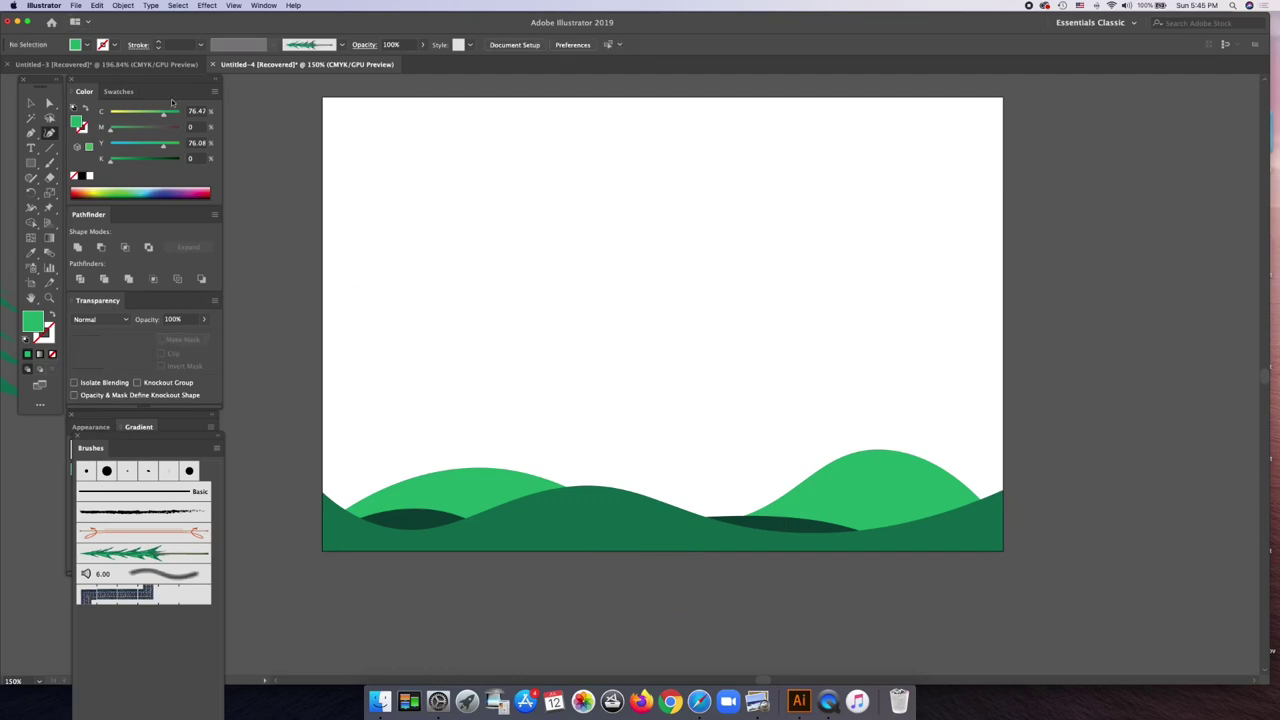
- Send the medium-green wave one layer backward so the darkest wave shows in front
{"action": "left_click", "coordinate": [30, 103]}
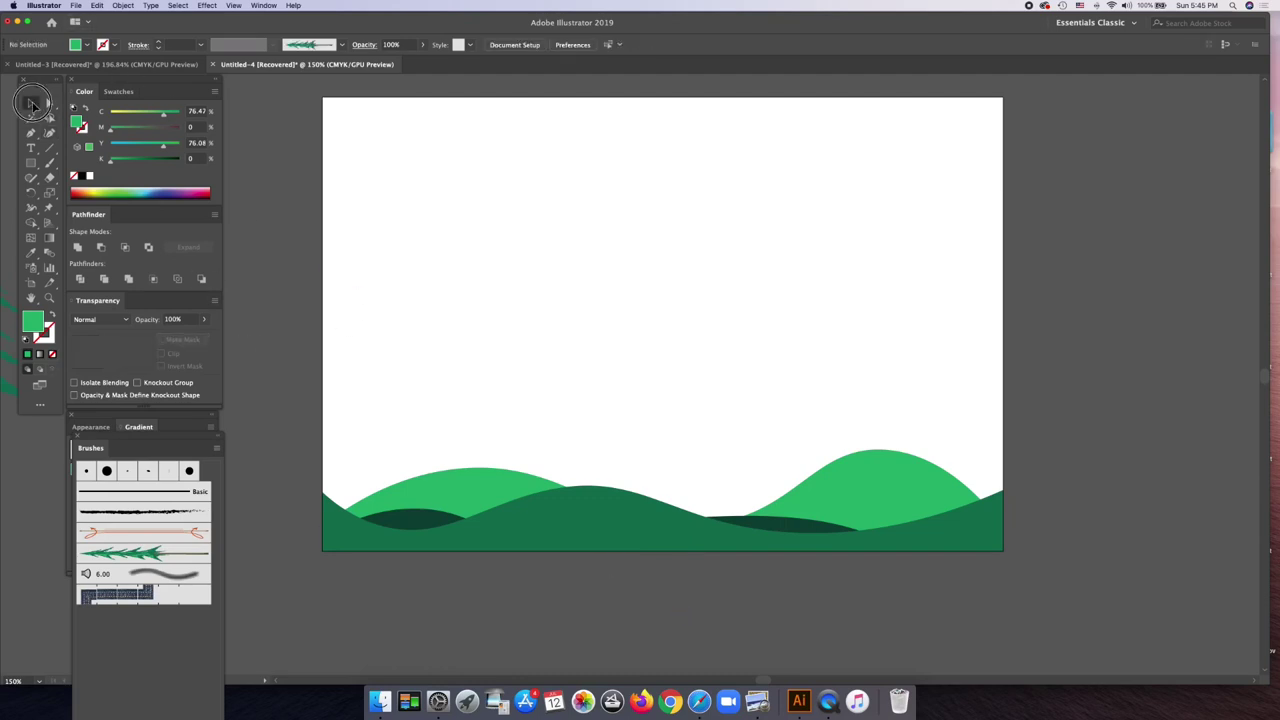
{"action": "left_click", "coordinate": [604, 491]}
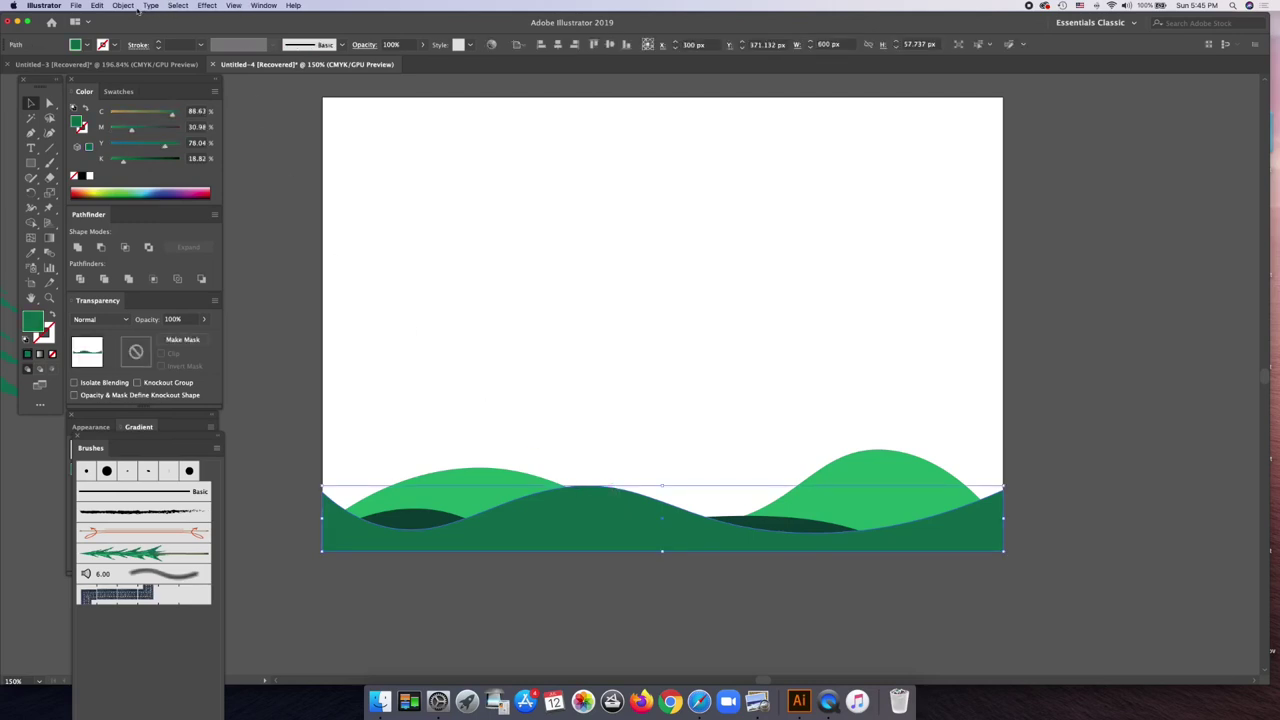
{"action": "left_click", "coordinate": [122, 6]}
{"action": "mouse_move", "coordinate": [132, 27]}
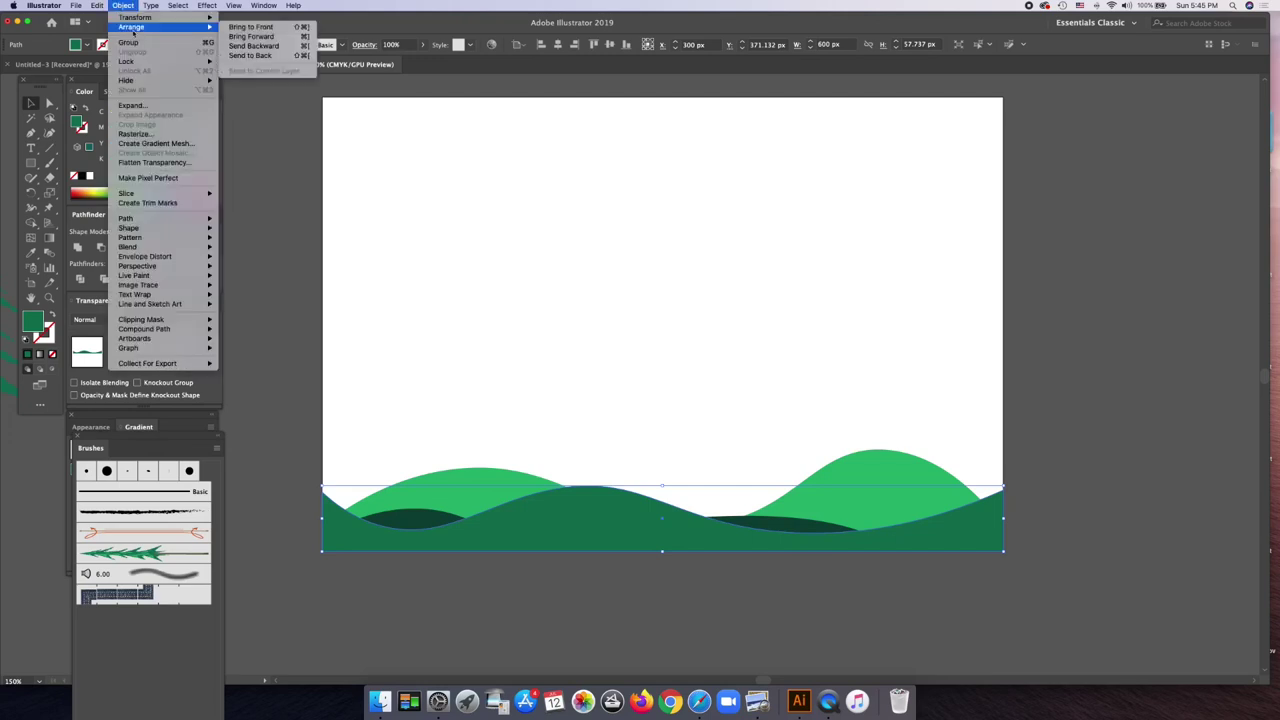
{"action": "left_click", "coordinate": [263, 47]}
{"action": "left_click", "coordinate": [1102, 411]}
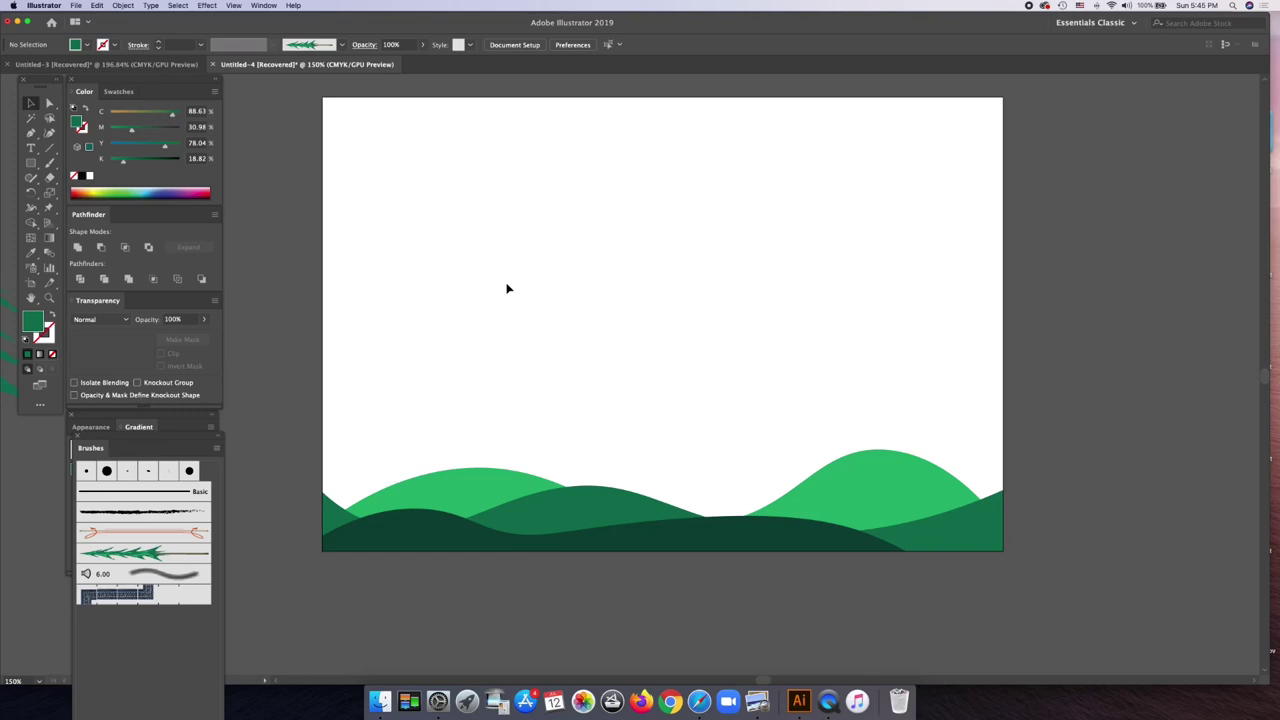
- Stretch the dark, medium and bright green waves taller
{"action": "left_click", "coordinate": [603, 543]}
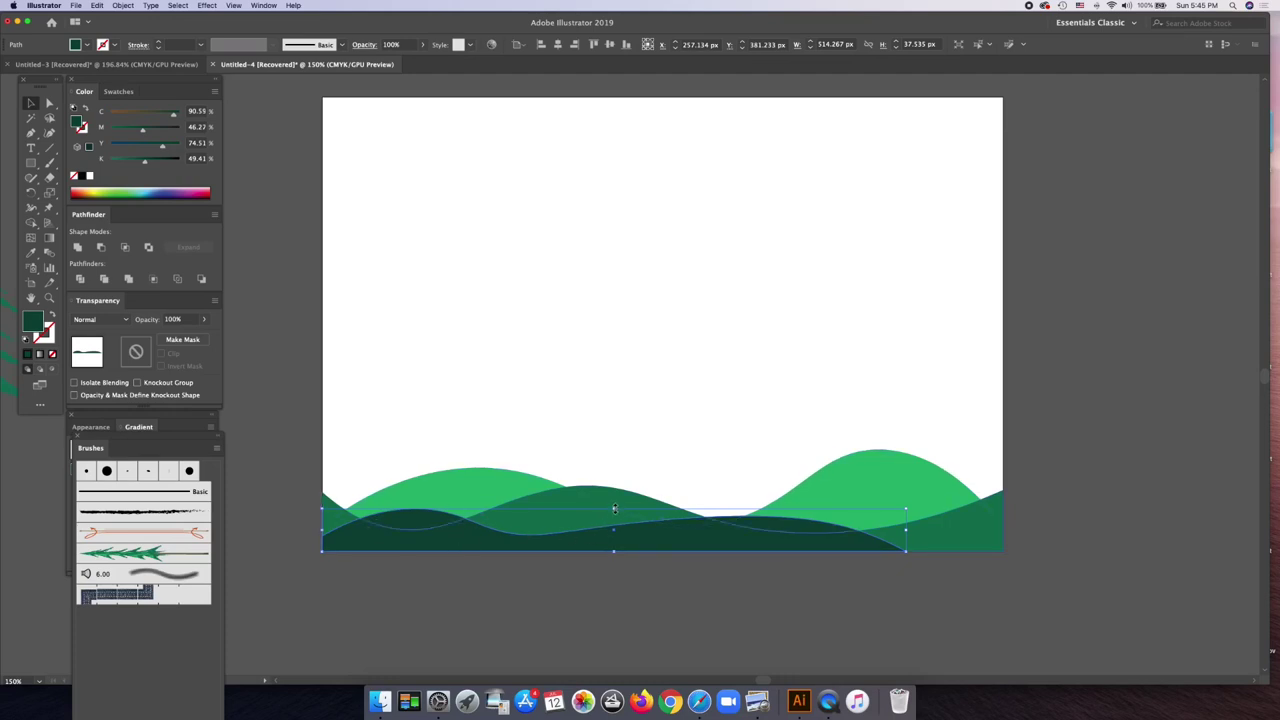
{"action": "left_click_drag", "start_coordinate": [614, 509], "coordinate": [610, 484]}
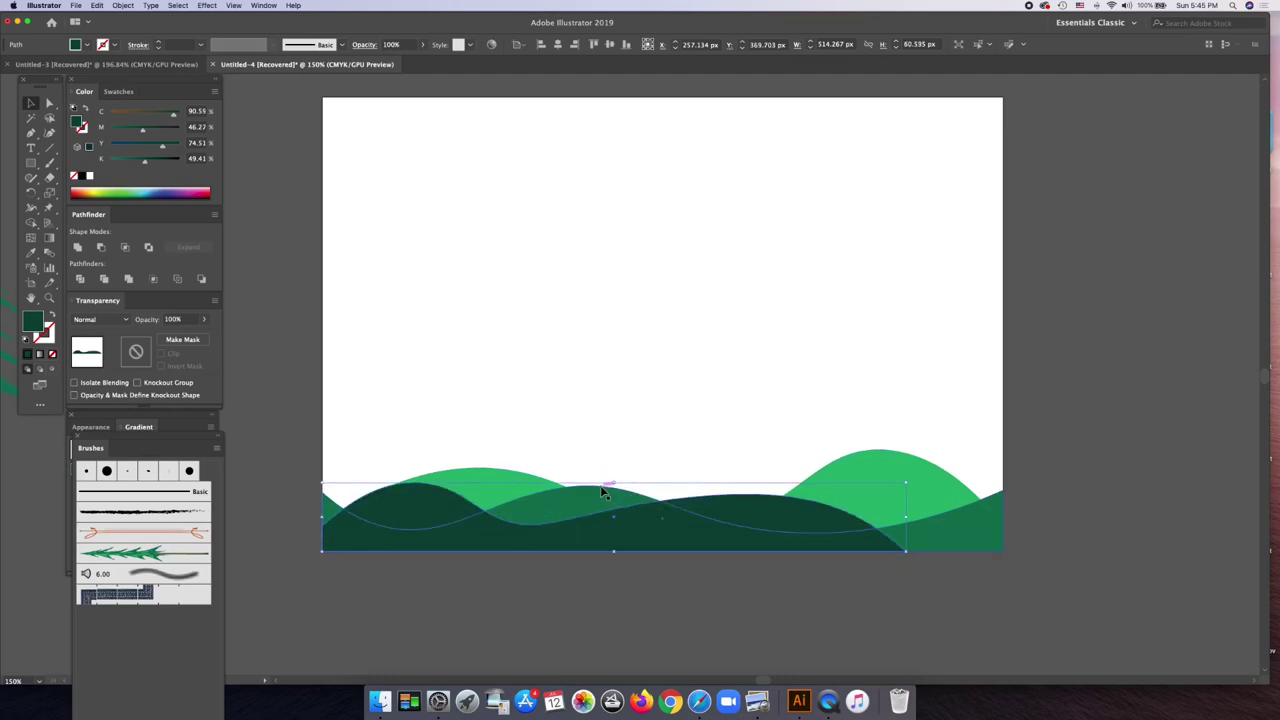
{"action": "left_click", "coordinate": [613, 486]}
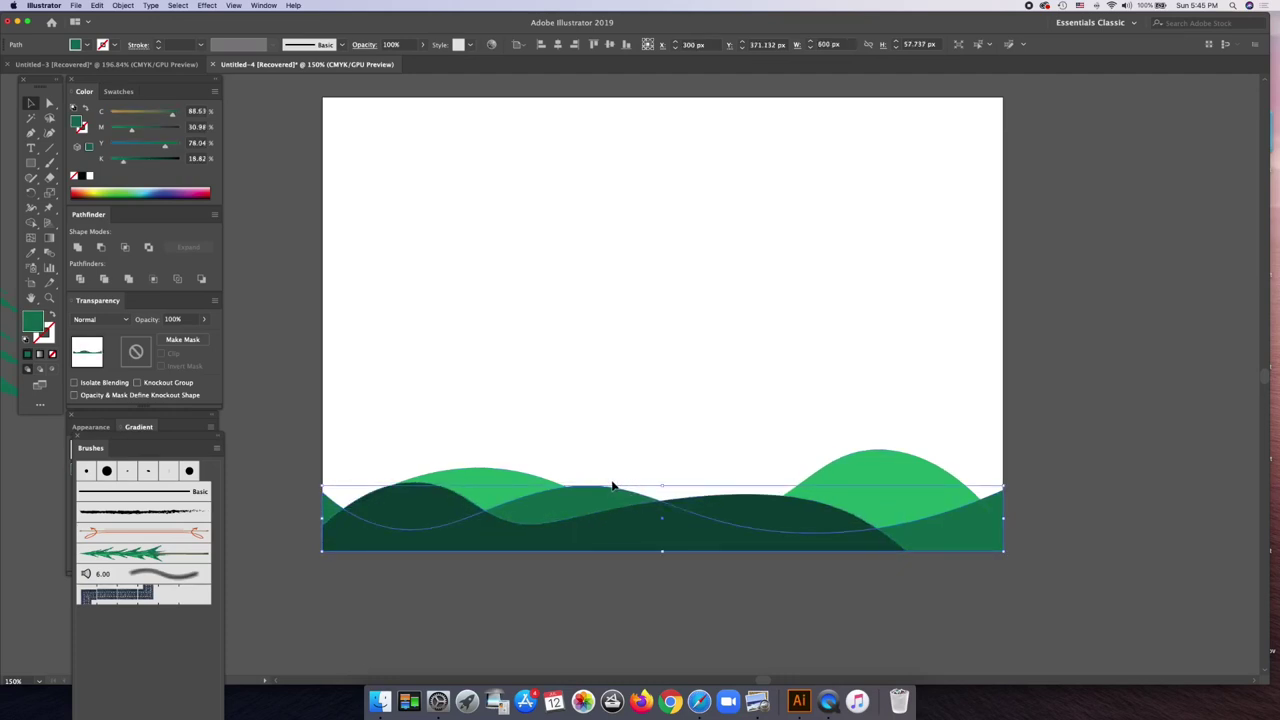
{"action": "left_click", "coordinate": [663, 463]}
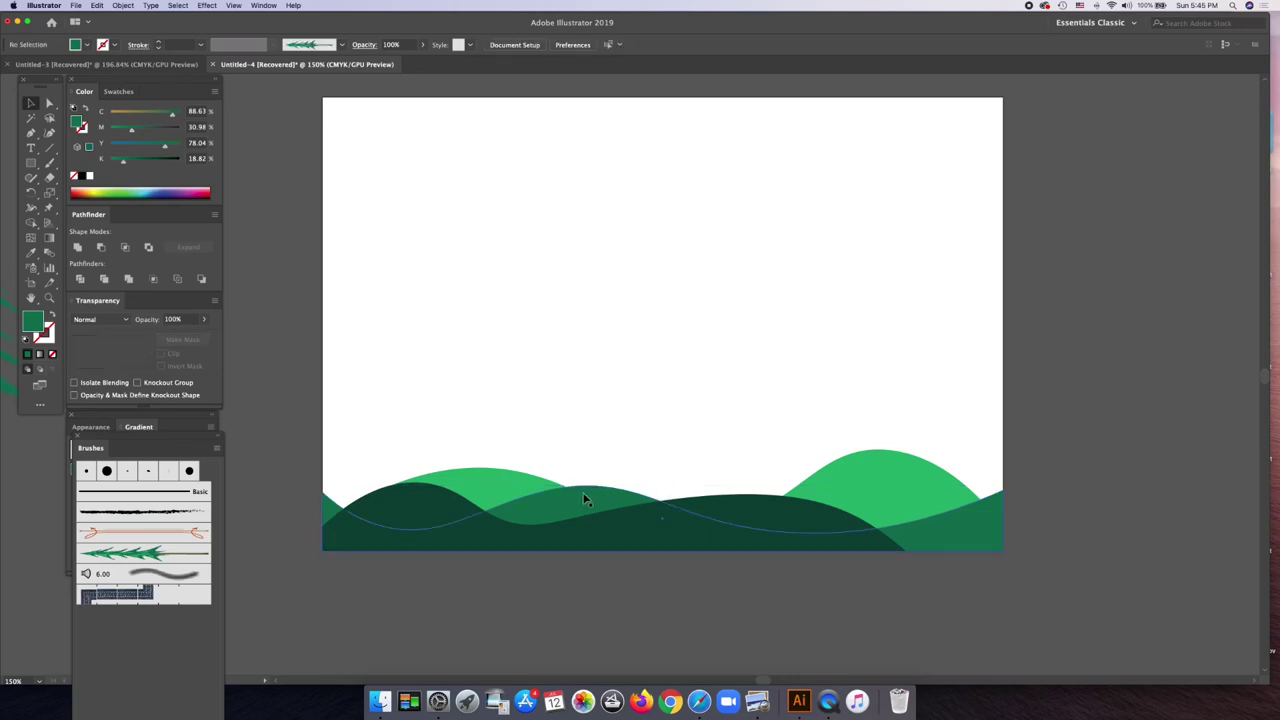
{"action": "left_click", "coordinate": [645, 493]}
{"action": "left_click_drag", "start_coordinate": [663, 487], "coordinate": [663, 452]}
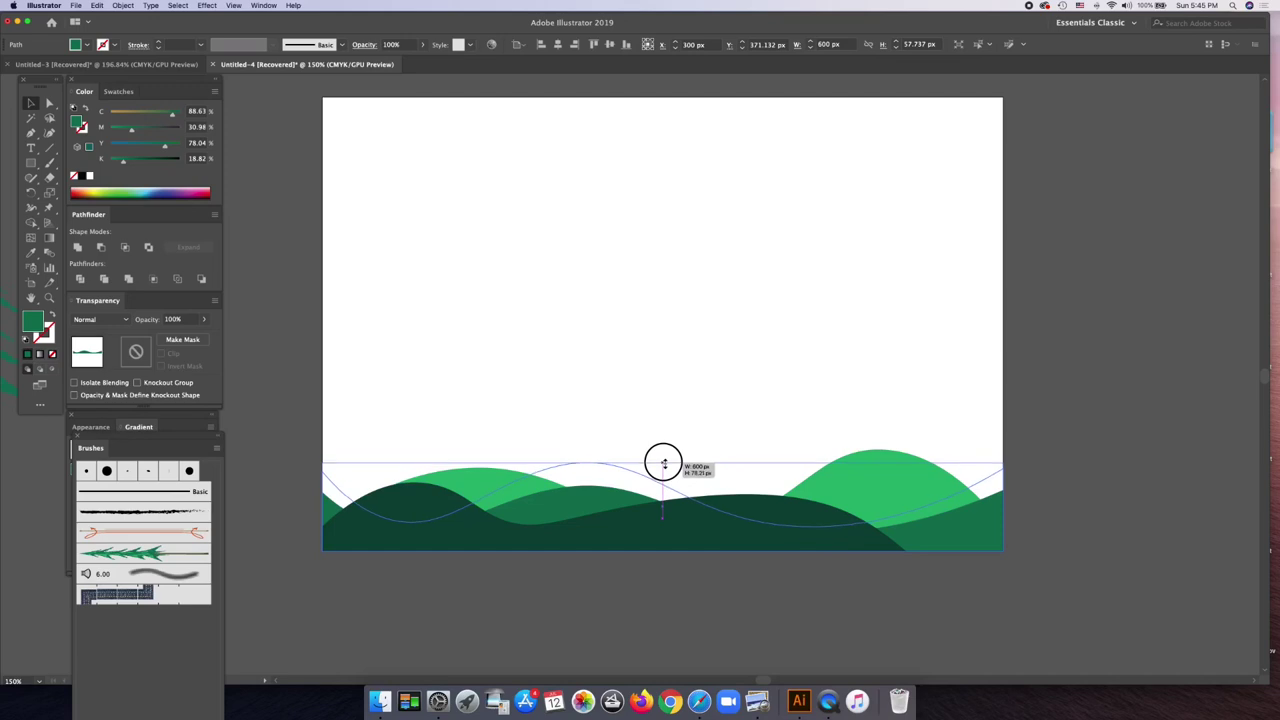
{"action": "left_click", "coordinate": [486, 466]}
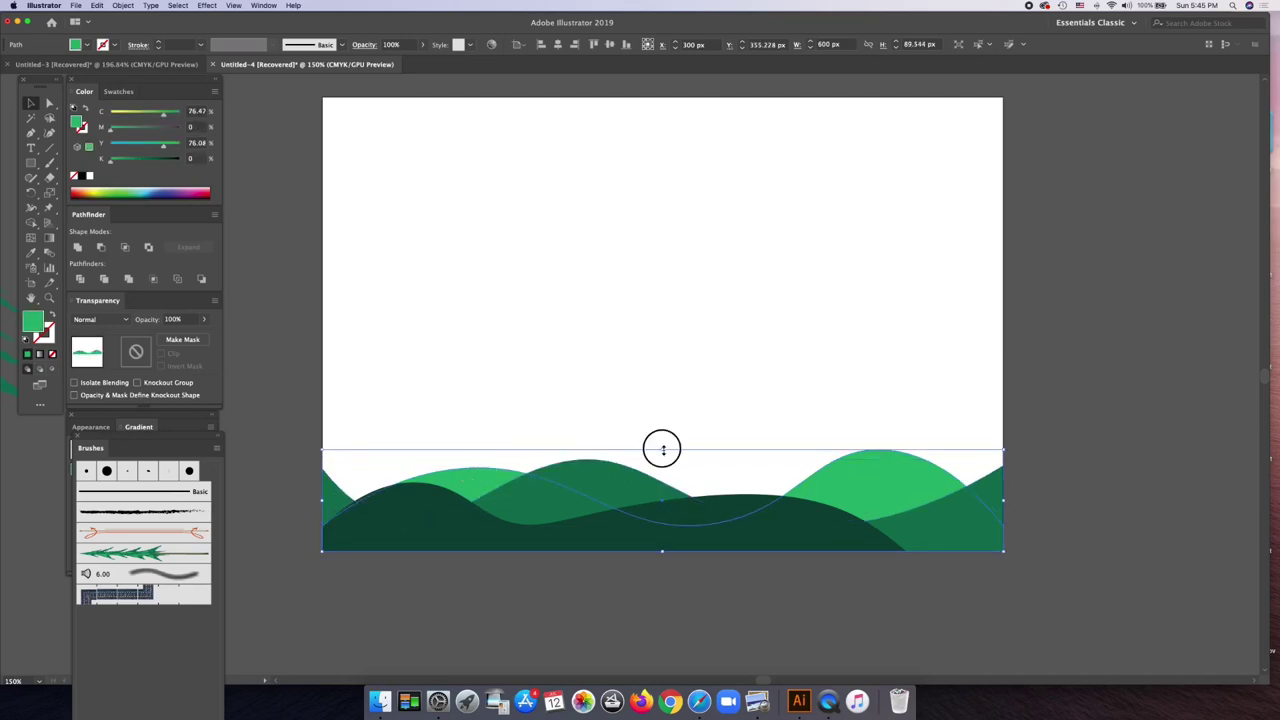
{"action": "left_click_drag", "start_coordinate": [665, 451], "coordinate": [663, 410]}
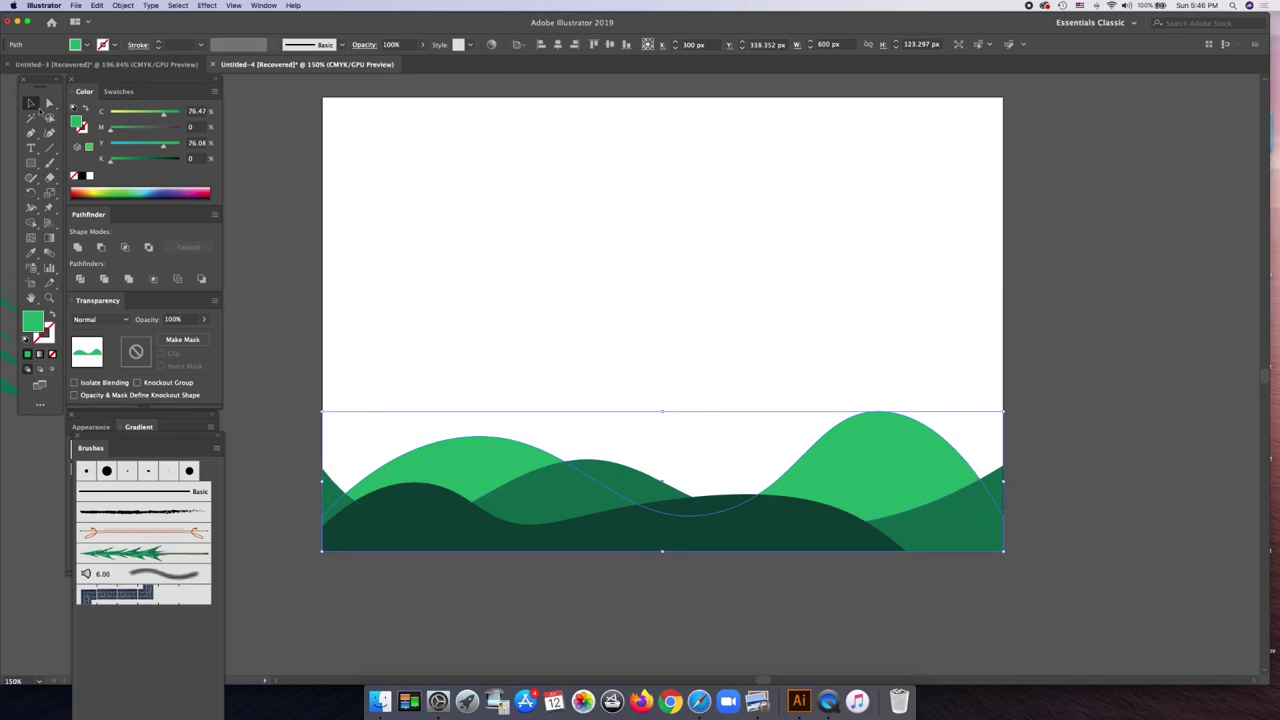
- Reshape the bright green hill's anchors: raise its right end, flatten the right peak, lift the left peak
{"action": "left_click", "coordinate": [48, 133]}
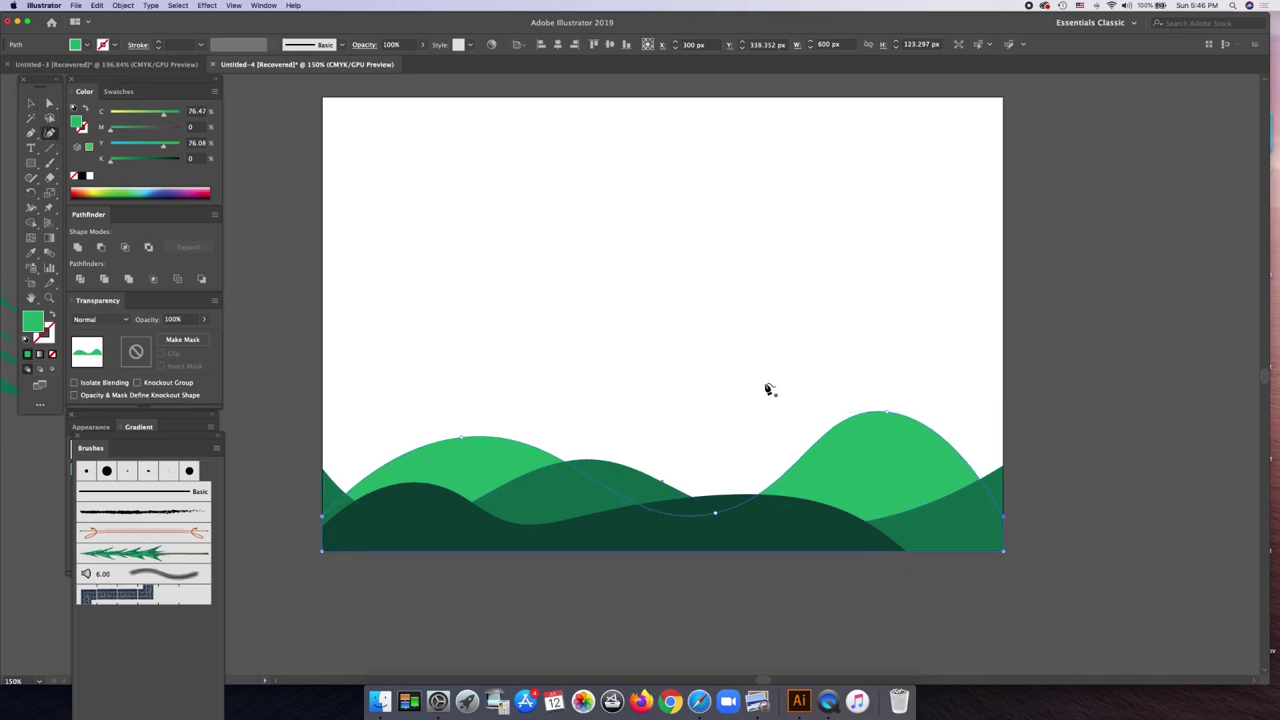
{"action": "left_click_drag", "start_coordinate": [1006, 522], "coordinate": [999, 483]}
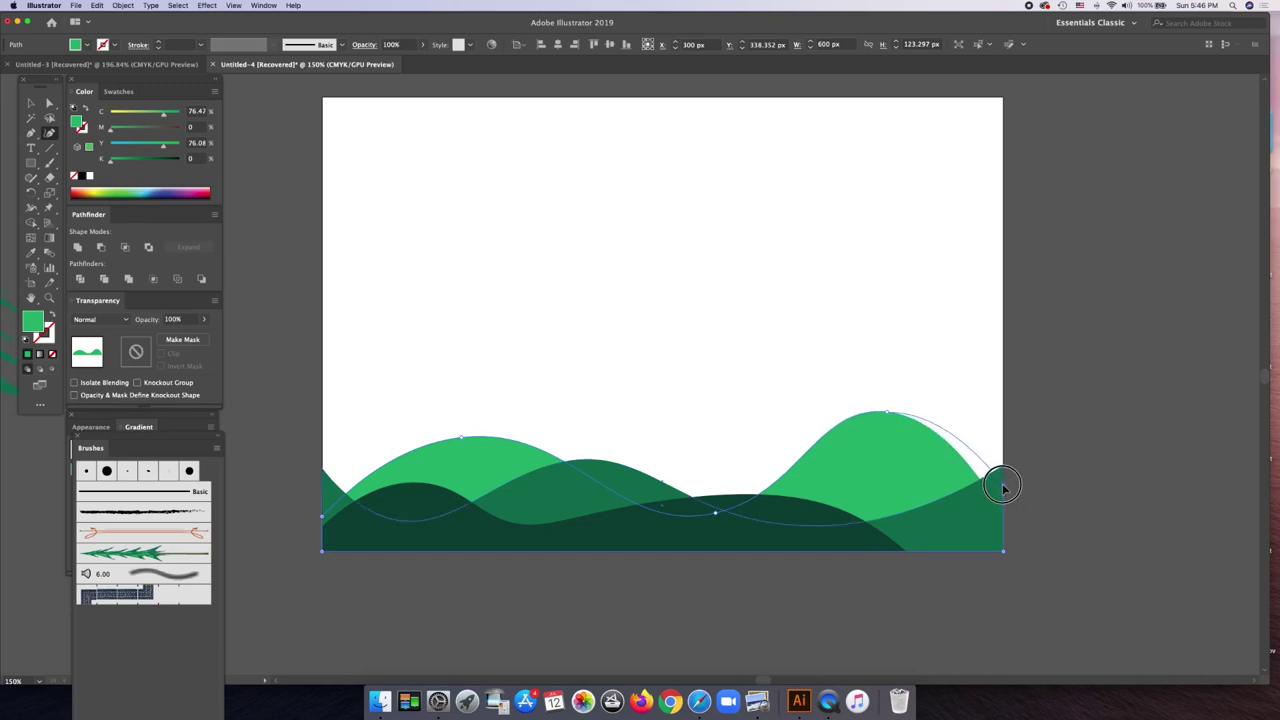
{"action": "left_click", "coordinate": [872, 430]}
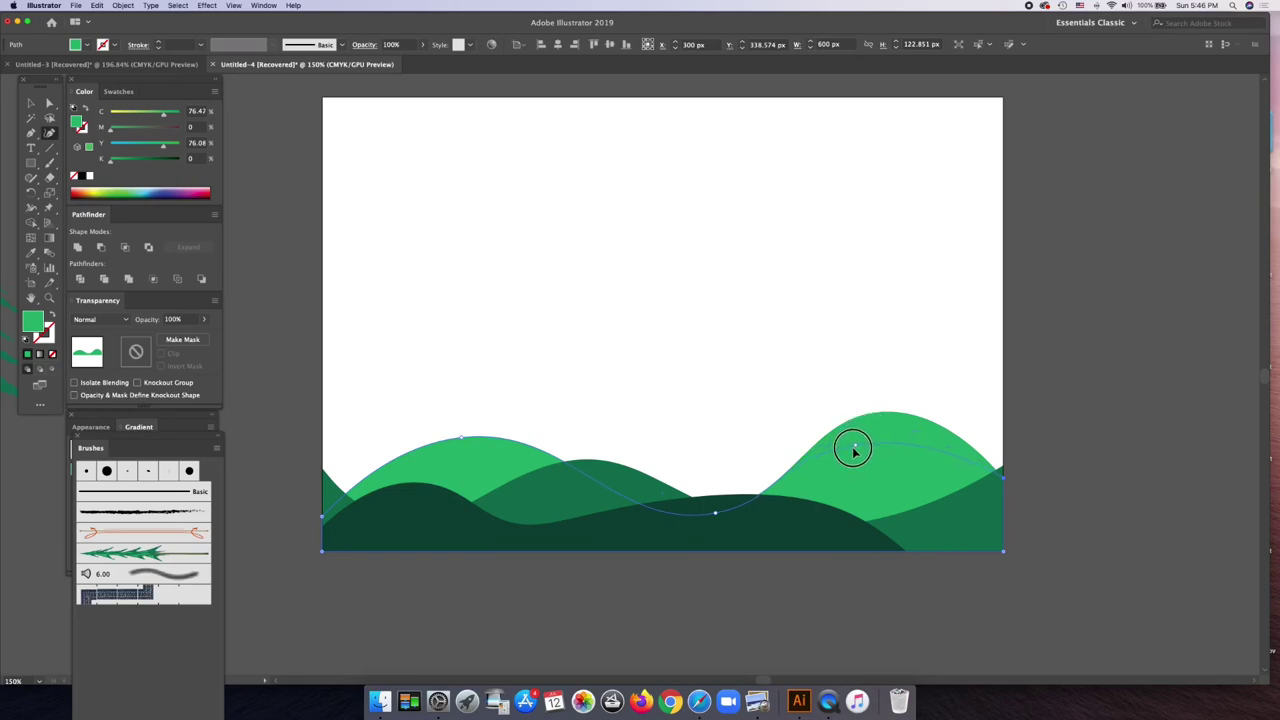
{"action": "left_click_drag", "start_coordinate": [872, 430], "coordinate": [853, 446]}
{"action": "left_click_drag", "start_coordinate": [460, 441], "coordinate": [431, 449]}
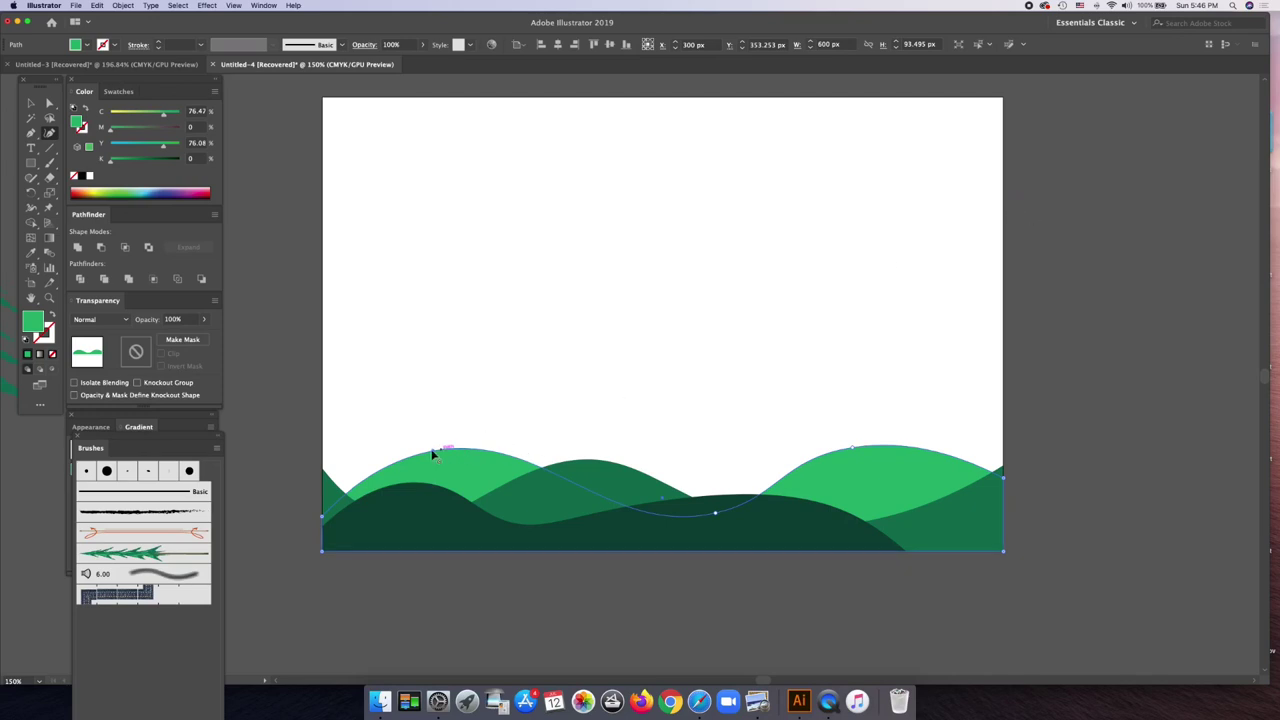
{"action": "left_click_drag", "start_coordinate": [432, 450], "coordinate": [407, 426]}
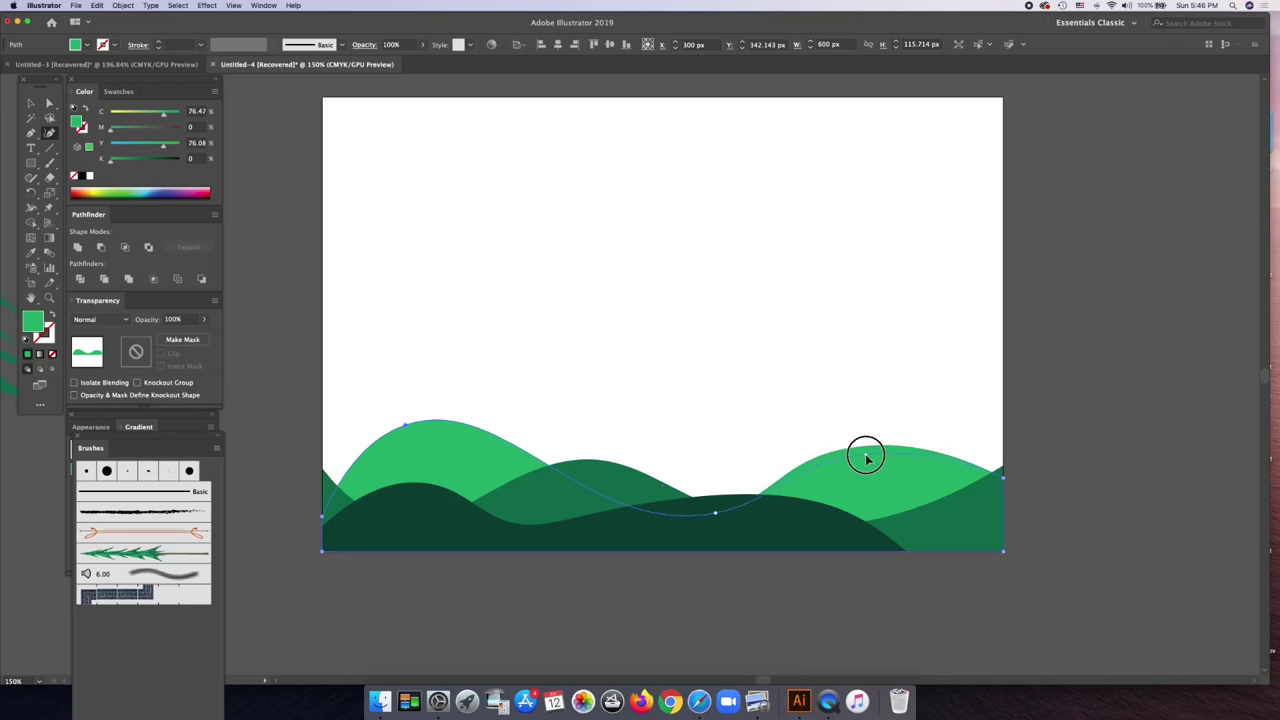
{"action": "left_click_drag", "start_coordinate": [871, 457], "coordinate": [886, 470]}
{"action": "left_click", "coordinate": [603, 463]}
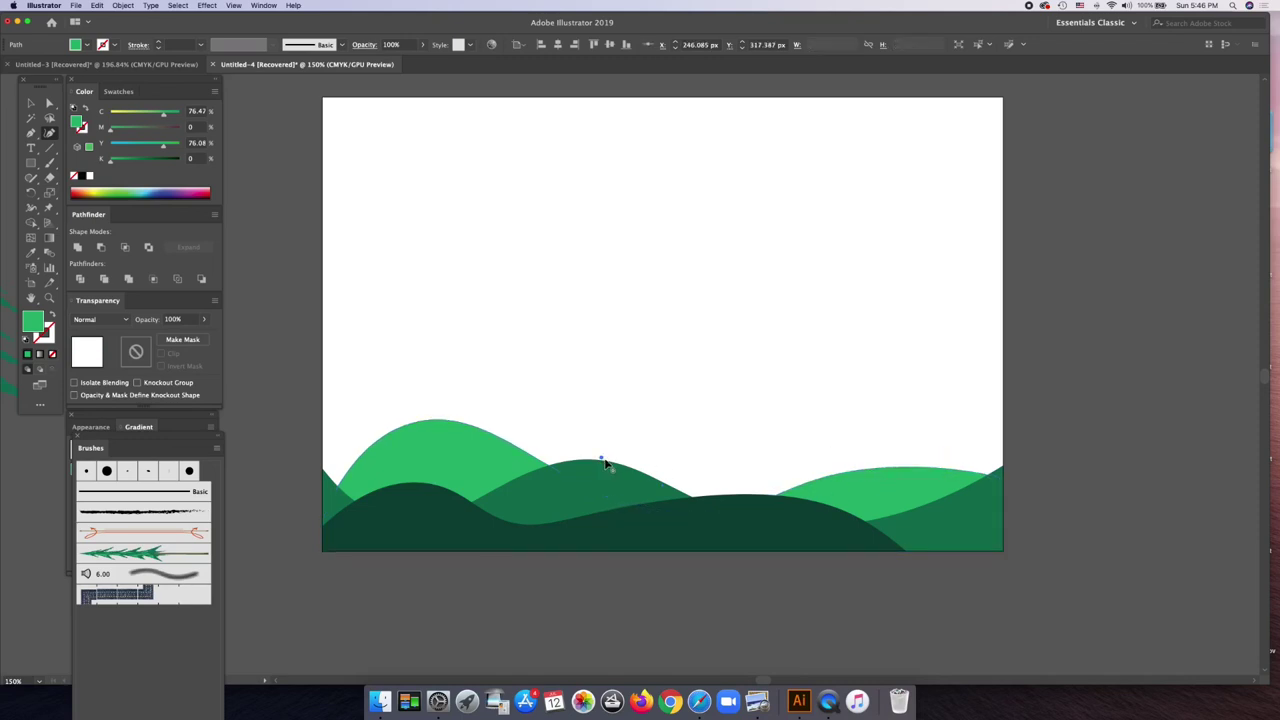
- Add a point to raise the medium-green middle wave's crest, then select the darkest front hill
{"action": "left_click", "coordinate": [605, 462]}
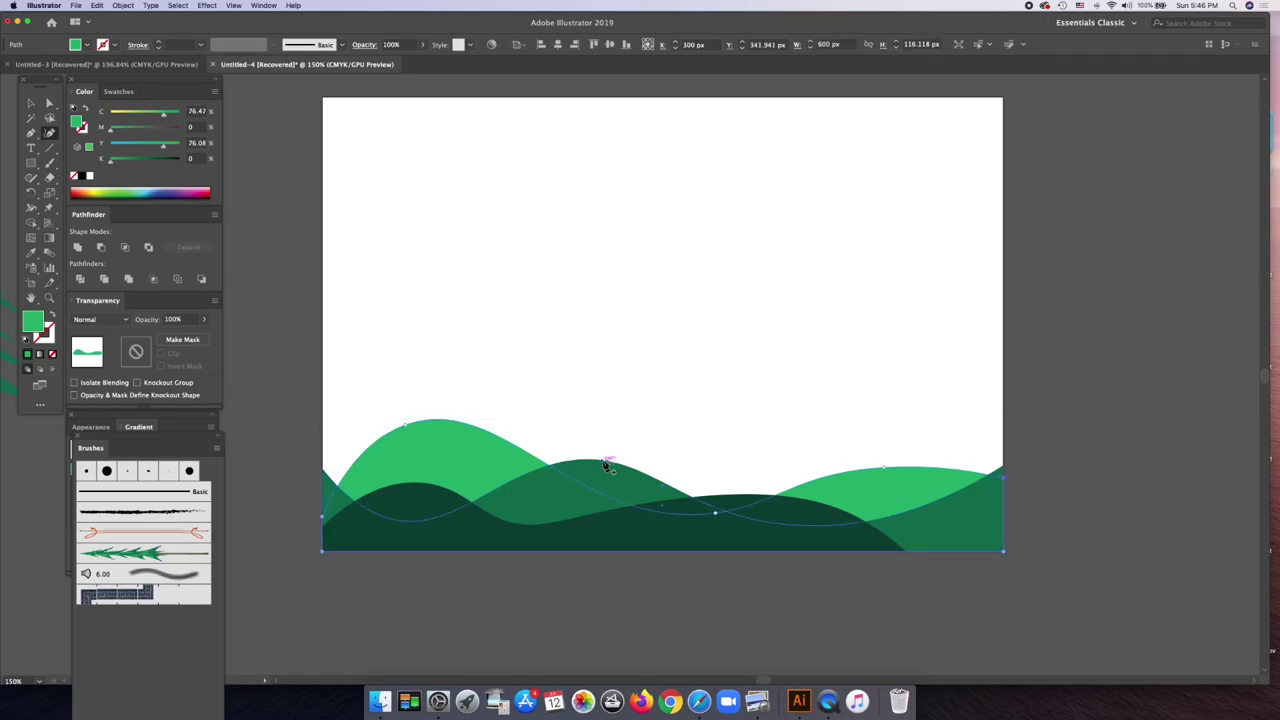
{"action": "left_click", "coordinate": [607, 457]}
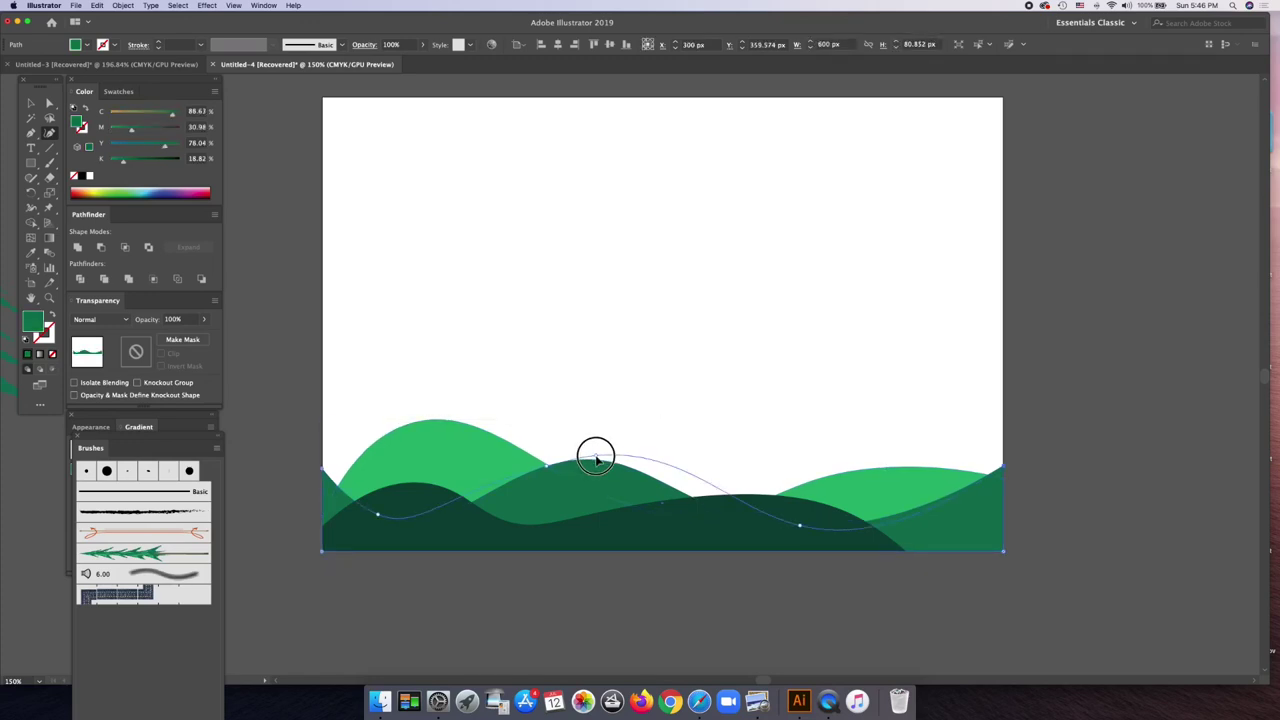
{"action": "left_click", "coordinate": [595, 452]}
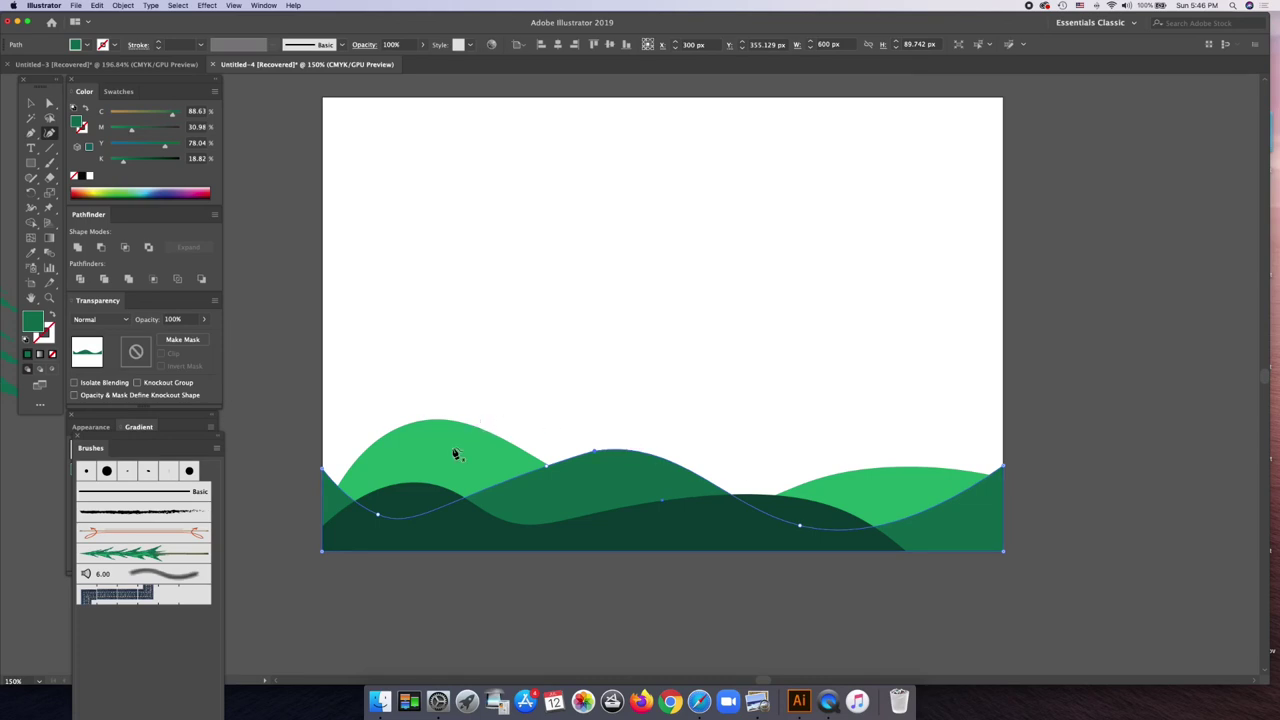
{"action": "key", "text": "Escape"}
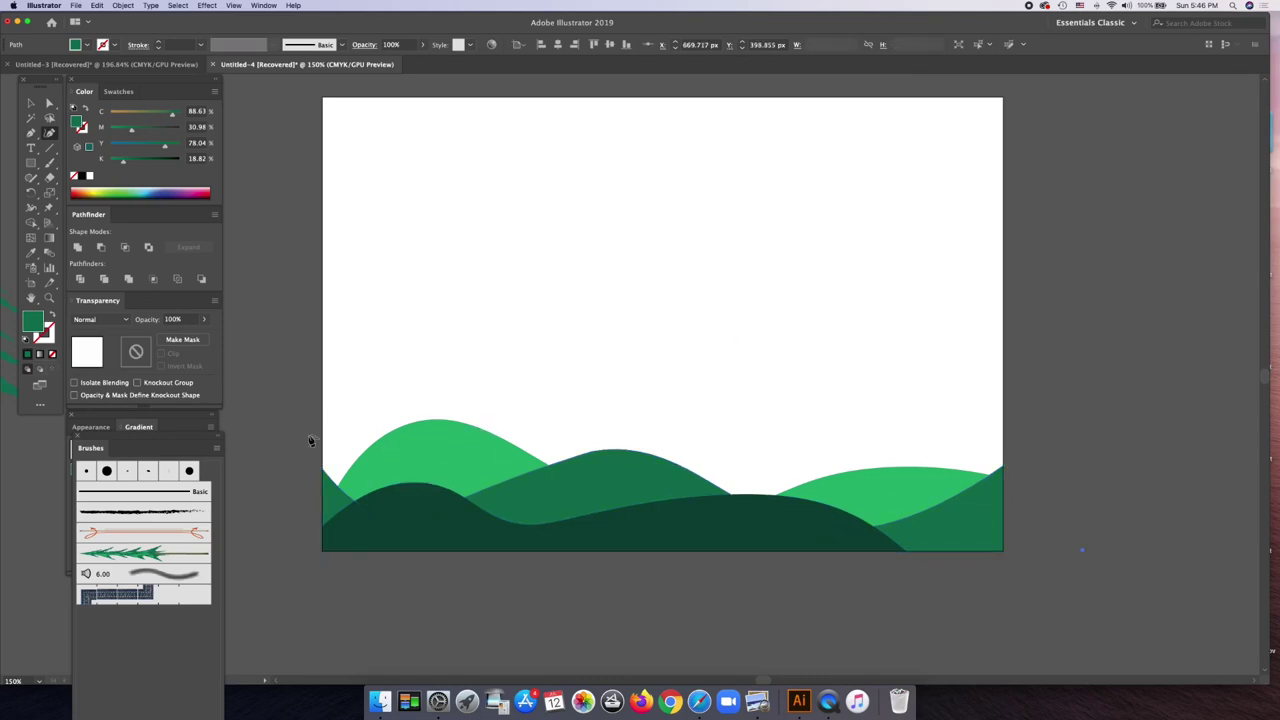
{"action": "left_click", "coordinate": [436, 490]}
- Draw a wide rectangle above the hills and fill it with a gradient
{"action": "key", "text": "Escape"}
{"action": "left_click", "coordinate": [31, 163]}
{"action": "left_click_drag", "start_coordinate": [426, 196], "coordinate": [941, 293]}
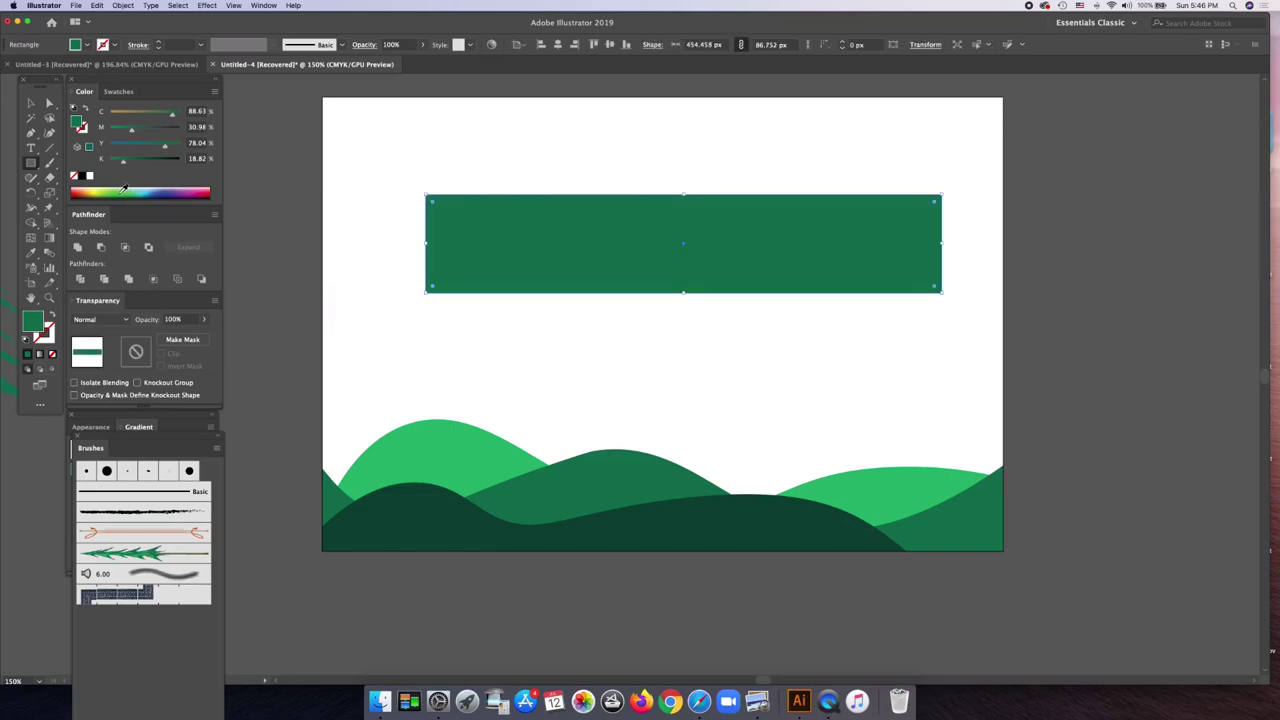
{"action": "left_click", "coordinate": [40, 354]}
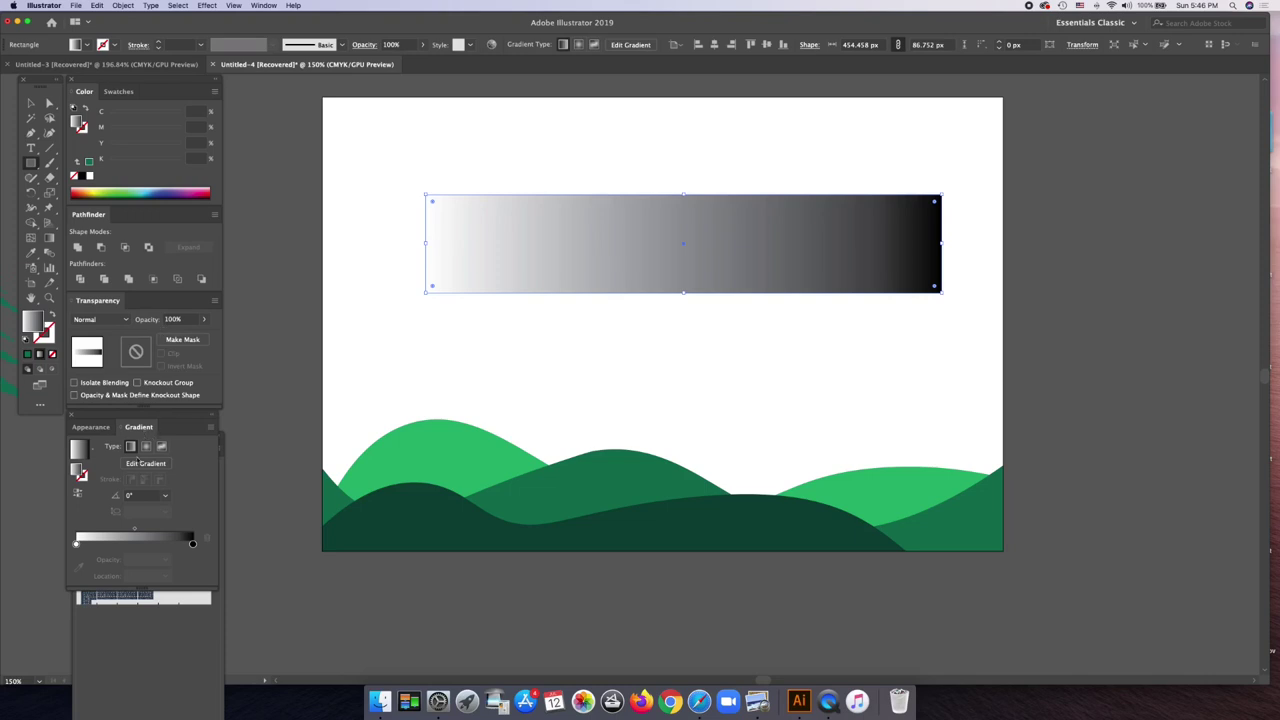
{"action": "left_click", "coordinate": [152, 477]}
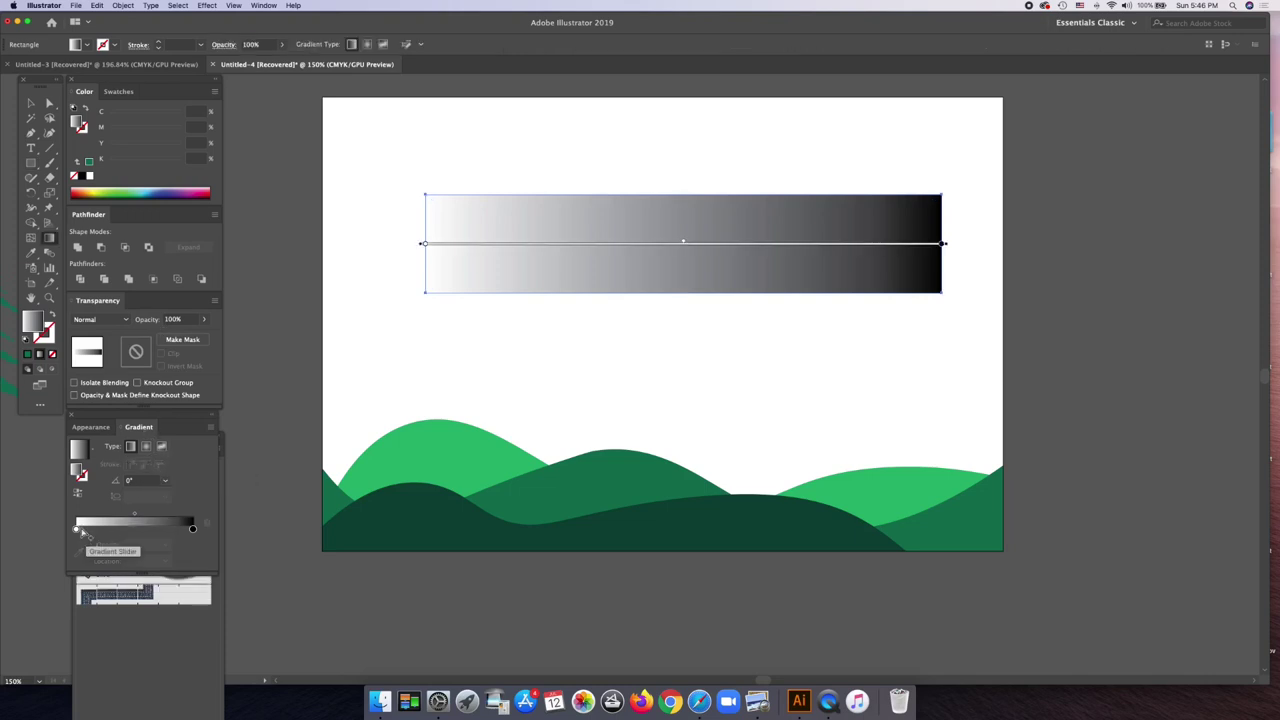
- Set the gradient's left stop to a light green swatch and its right stop to dark green
{"action": "left_click", "coordinate": [76, 528]}
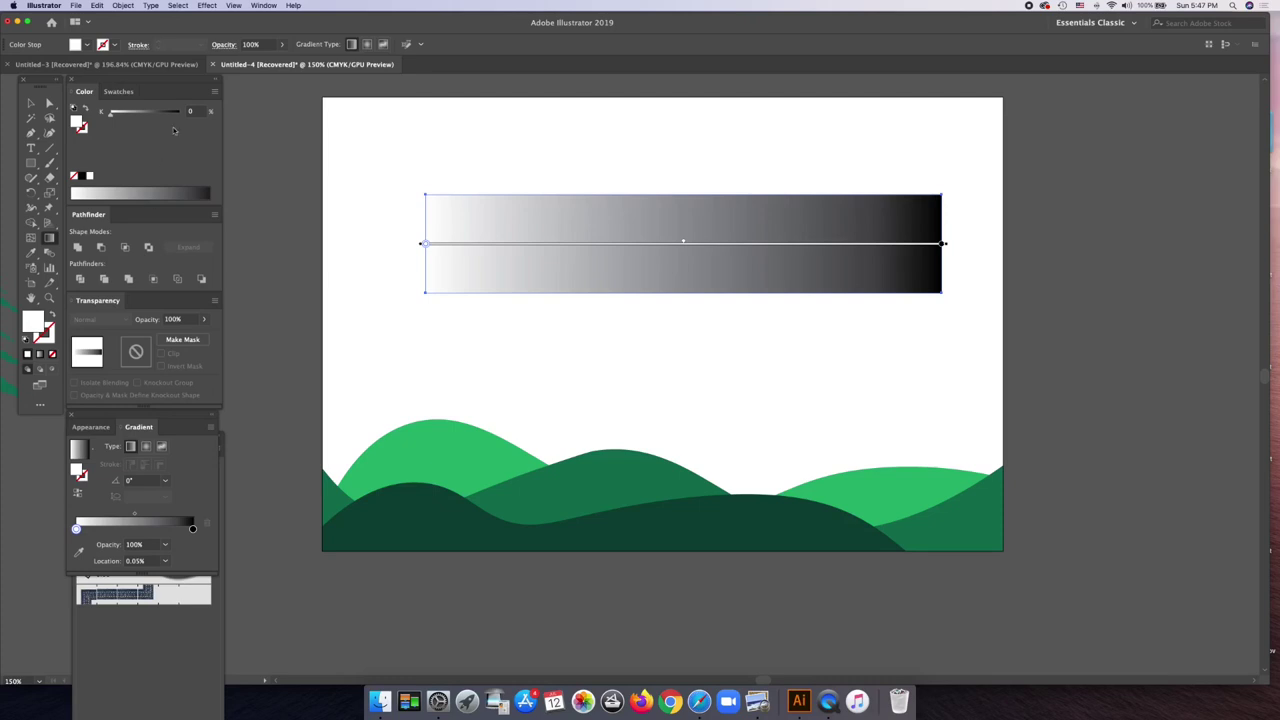
{"action": "left_click", "coordinate": [118, 91]}
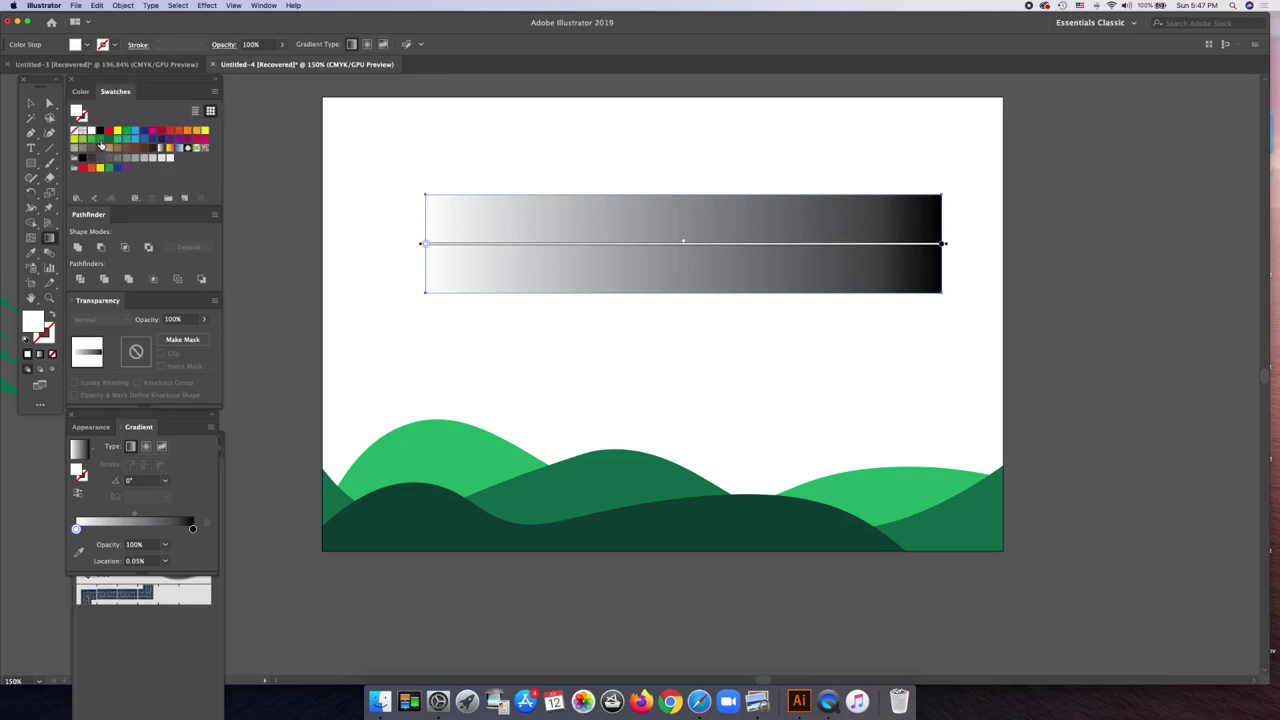
{"action": "left_click", "coordinate": [82, 143]}
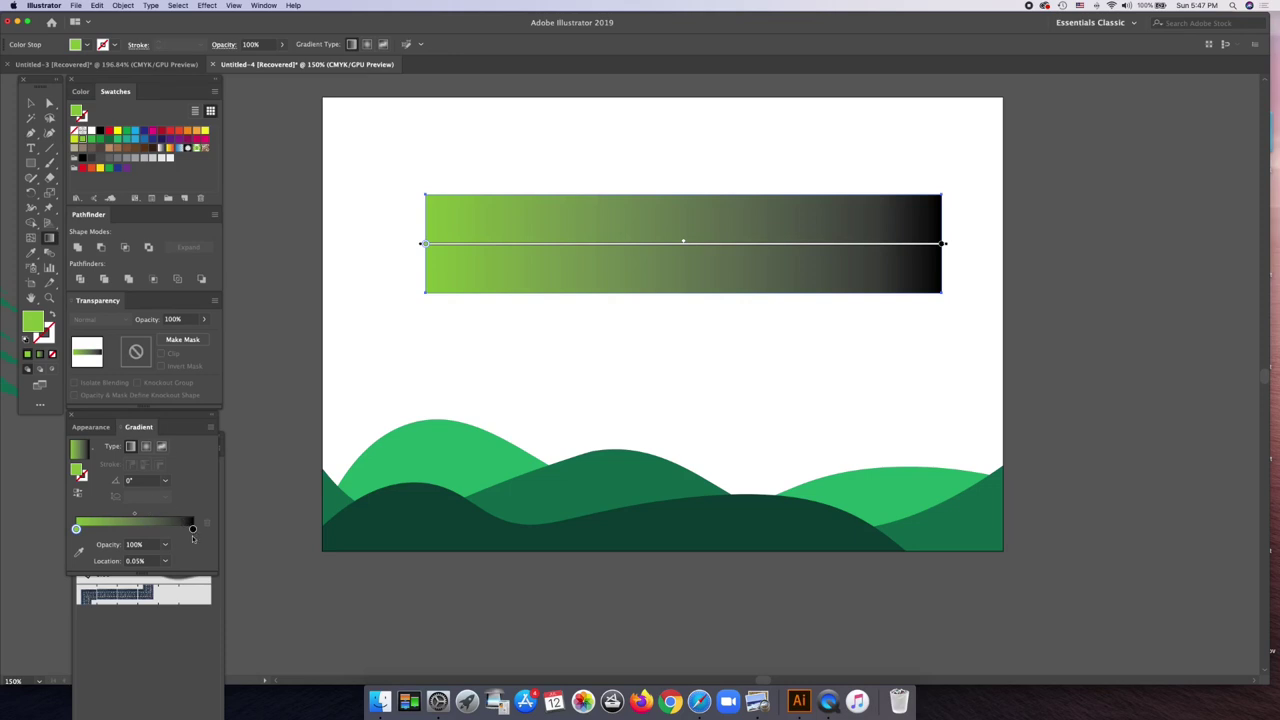
{"action": "left_click", "coordinate": [193, 529]}
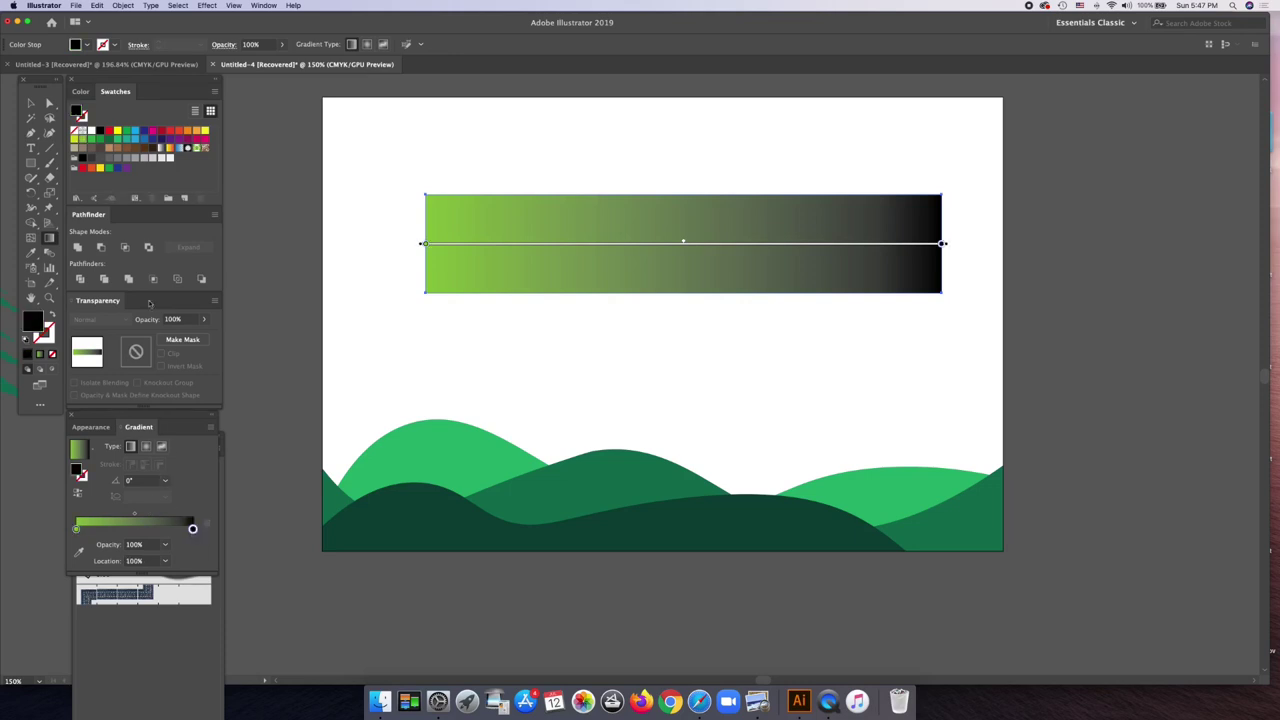
{"action": "left_click", "coordinate": [109, 139]}
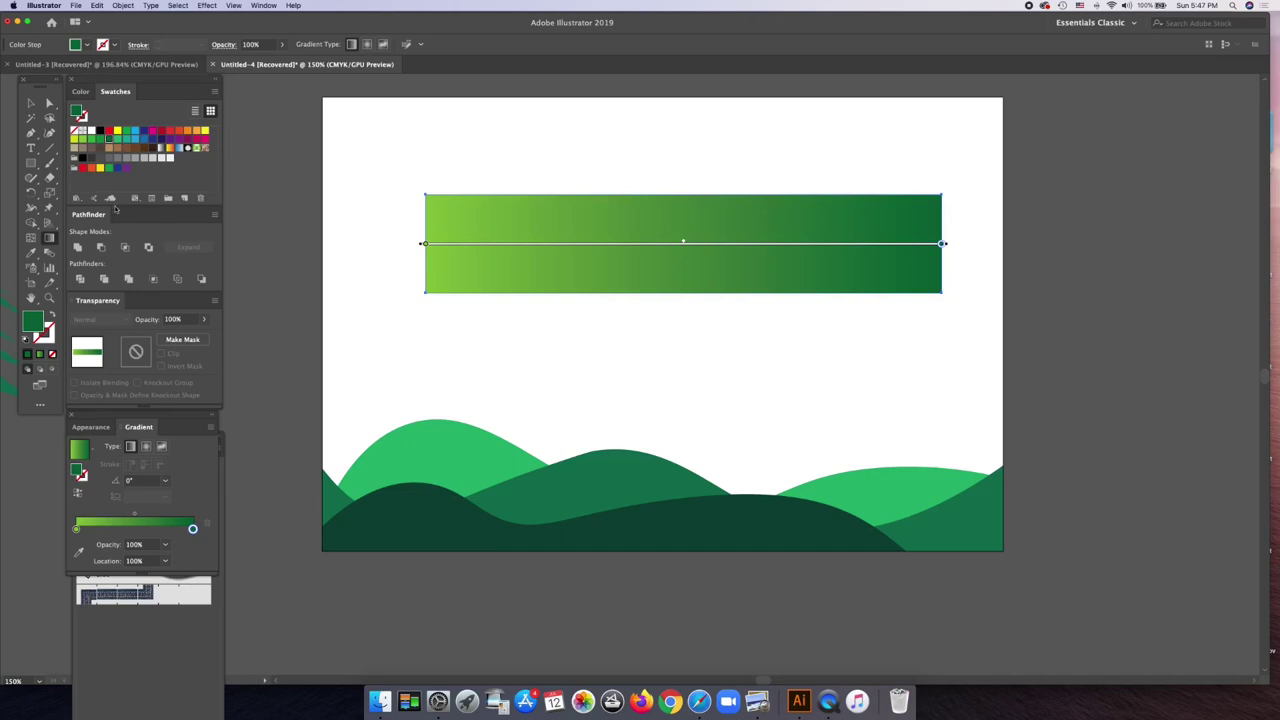
- Darken the right gradient stop to near-black green with K 85 and magenta 25
{"action": "left_click", "coordinate": [85, 92]}
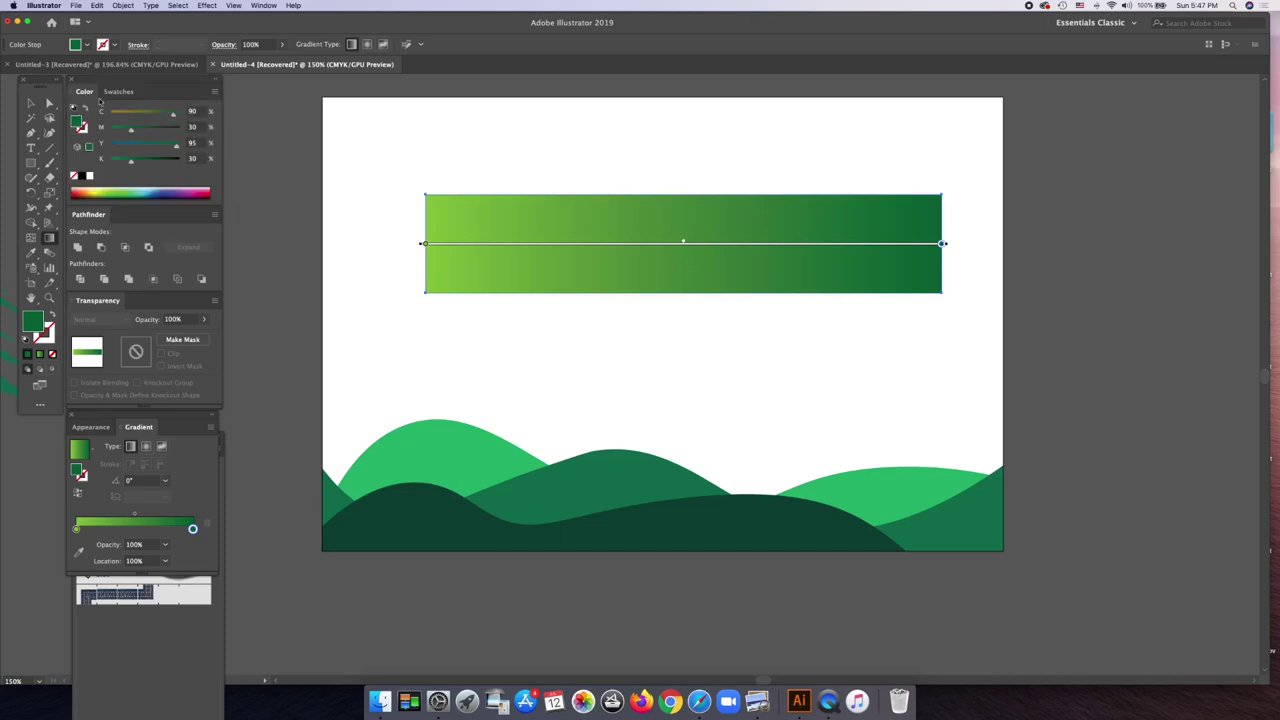
{"action": "left_click_drag", "start_coordinate": [131, 161], "coordinate": [160, 161]}
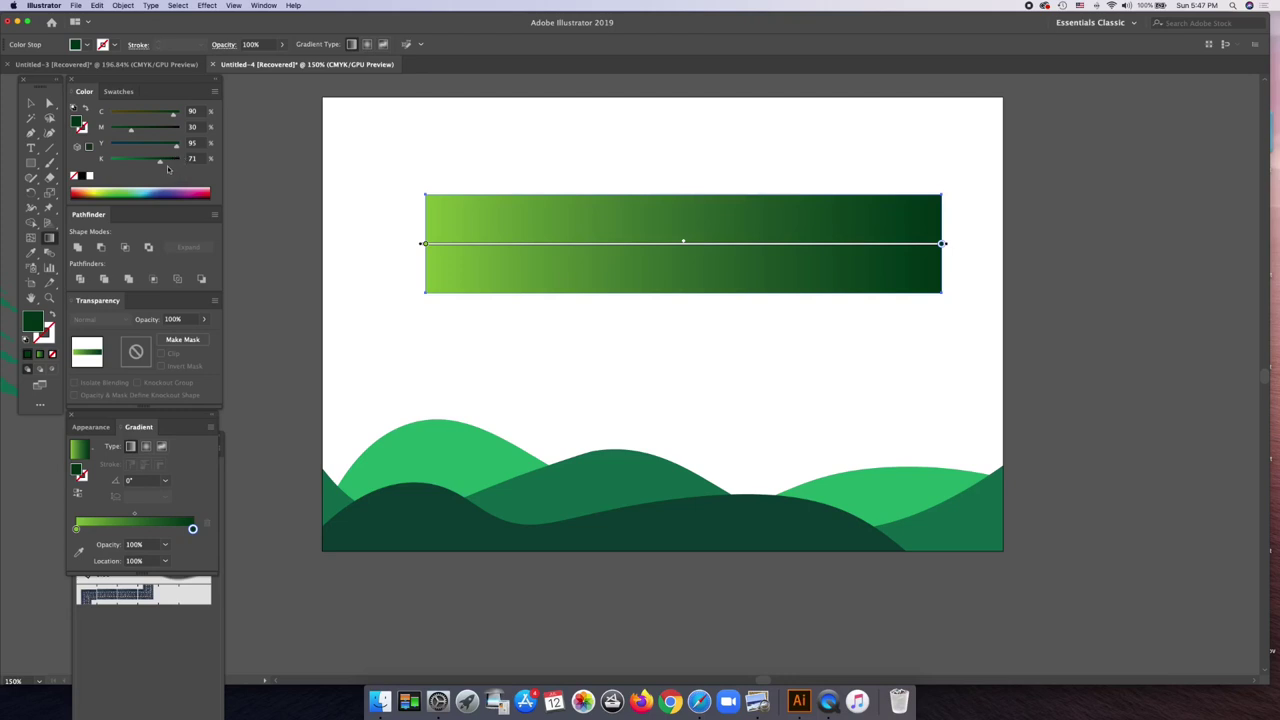
{"action": "left_click_drag", "start_coordinate": [172, 162], "coordinate": [173, 164]}
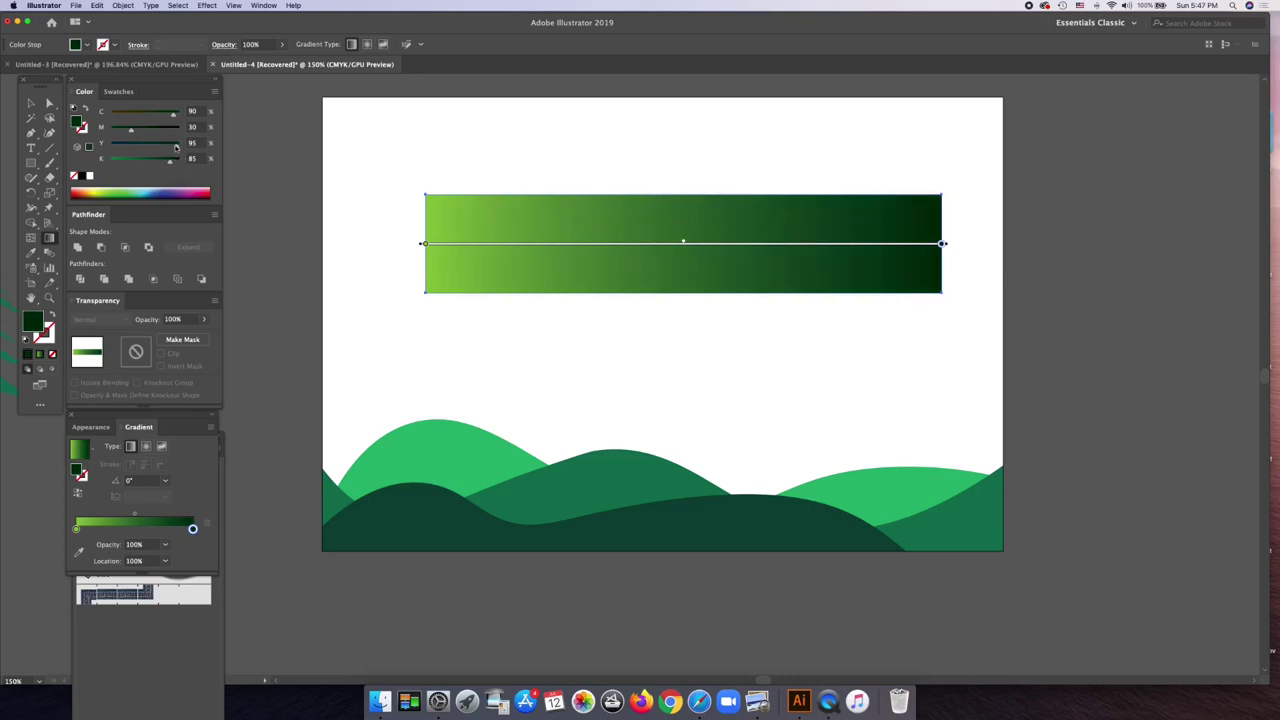
{"action": "left_click_drag", "start_coordinate": [132, 133], "coordinate": [128, 133]}
{"action": "left_click", "coordinate": [30, 103]}
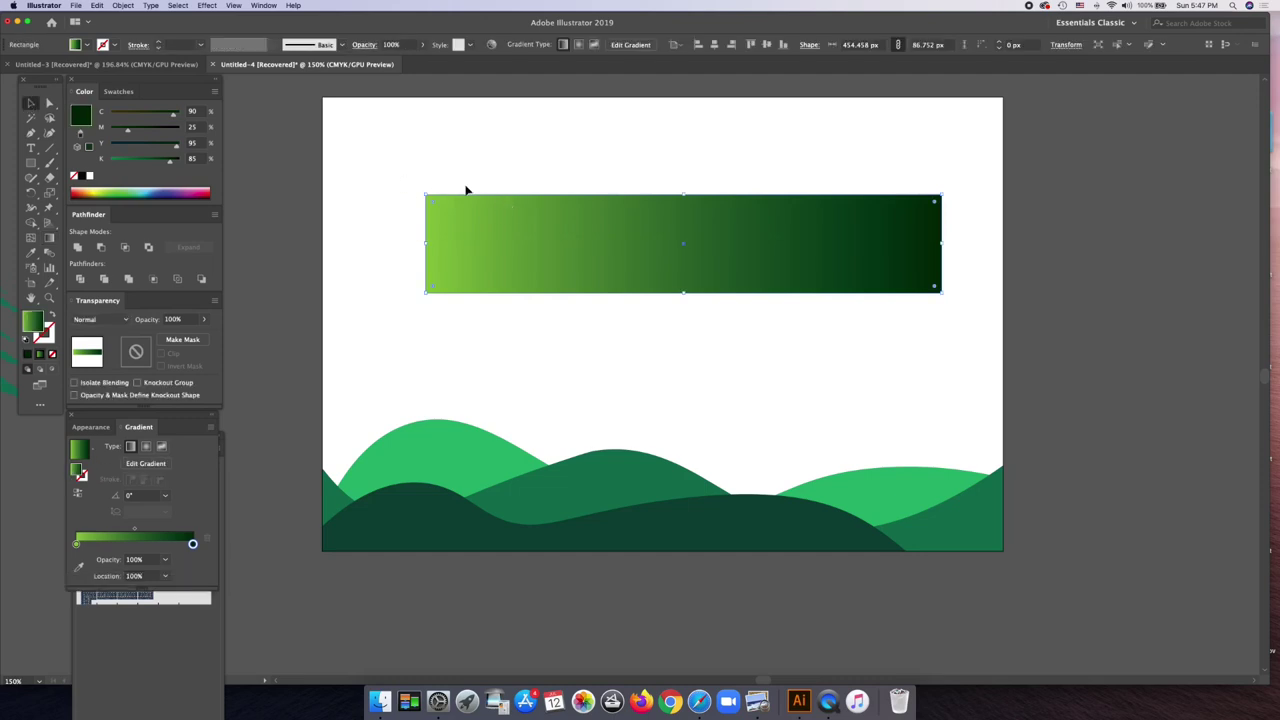
{"action": "left_click", "coordinate": [120, 6]}
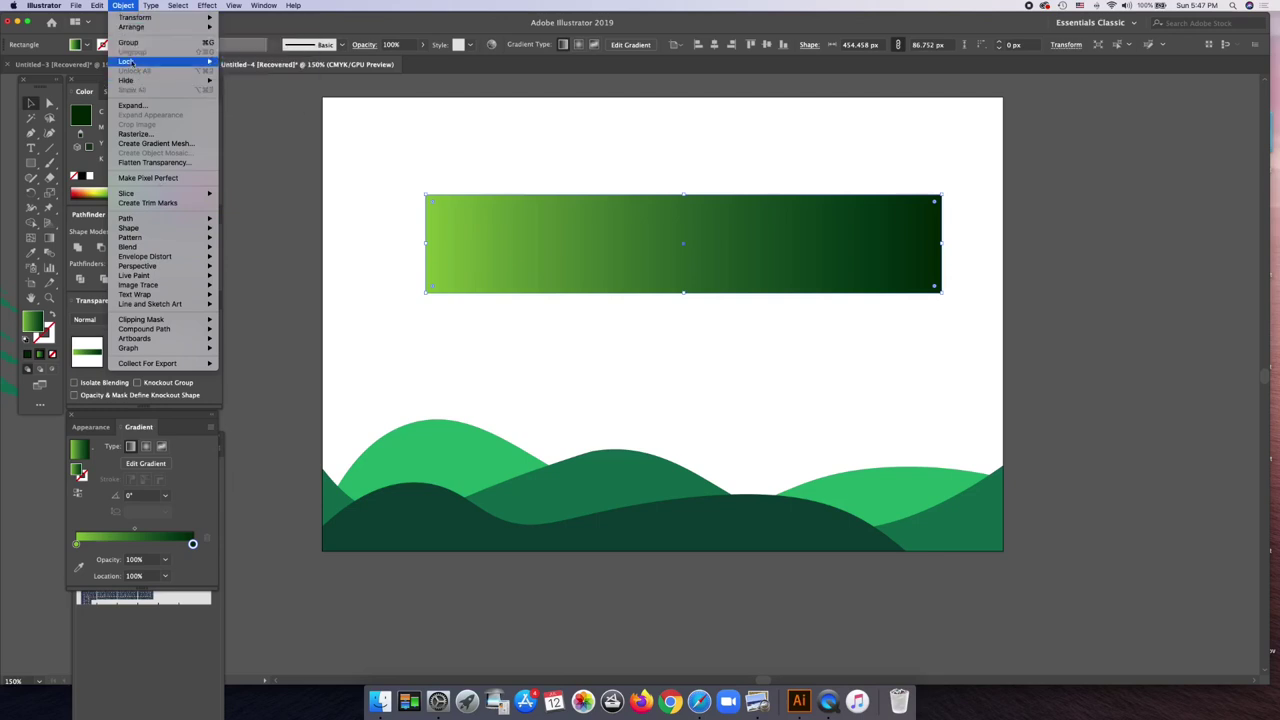
- Expand the gradient rectangle into seven solid green bands and save them as Color Group 1
{"action": "left_click", "coordinate": [149, 106]}
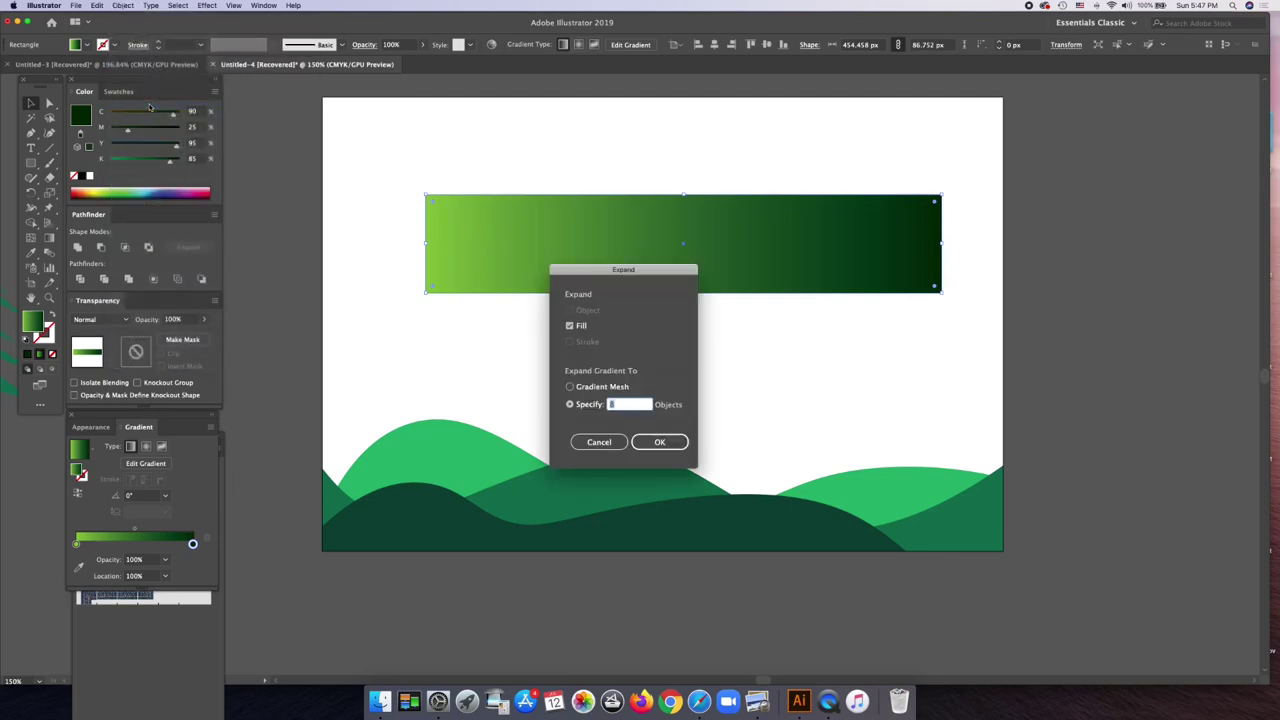
{"action": "left_click", "coordinate": [659, 442]}
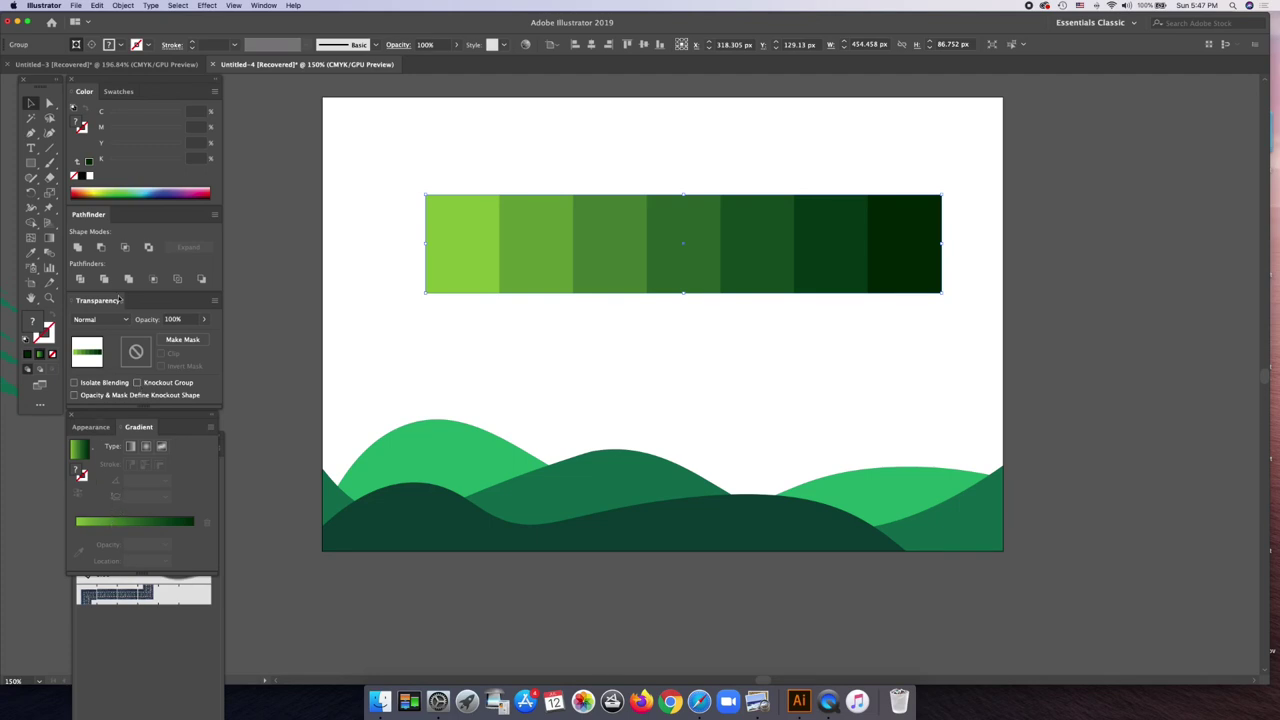
{"action": "left_click", "coordinate": [115, 92]}
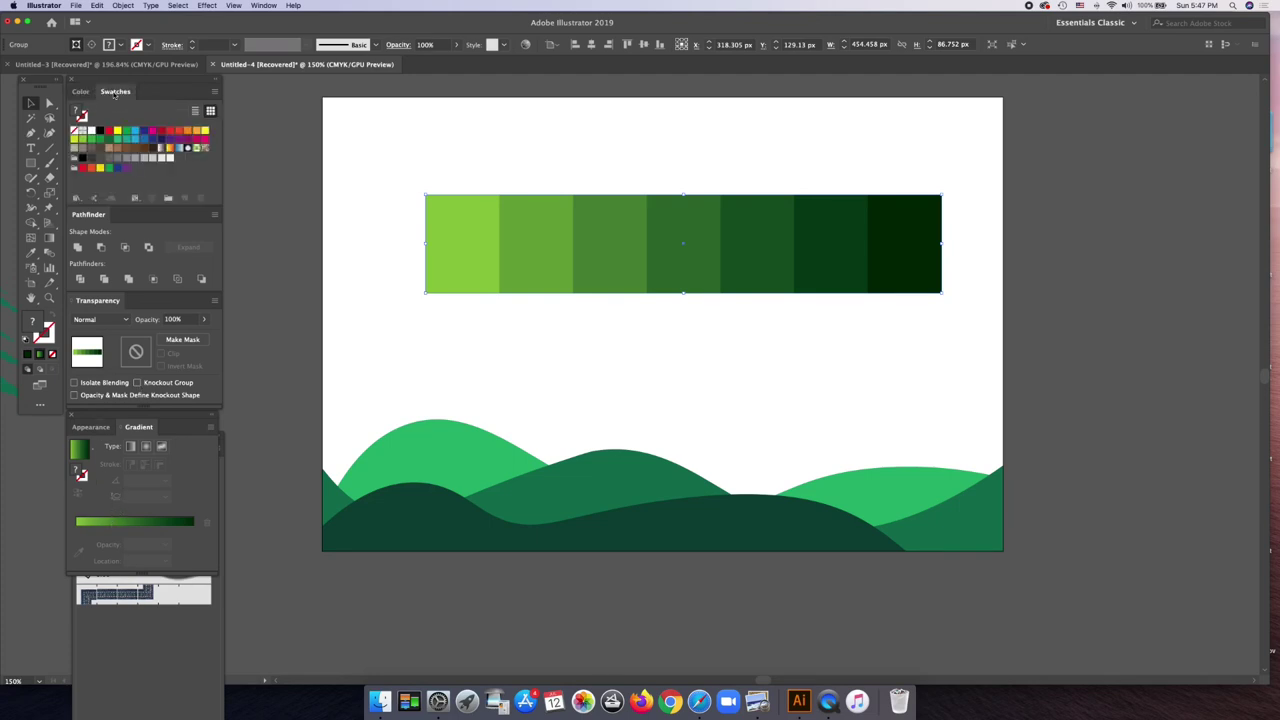
{"action": "left_click", "coordinate": [168, 199]}
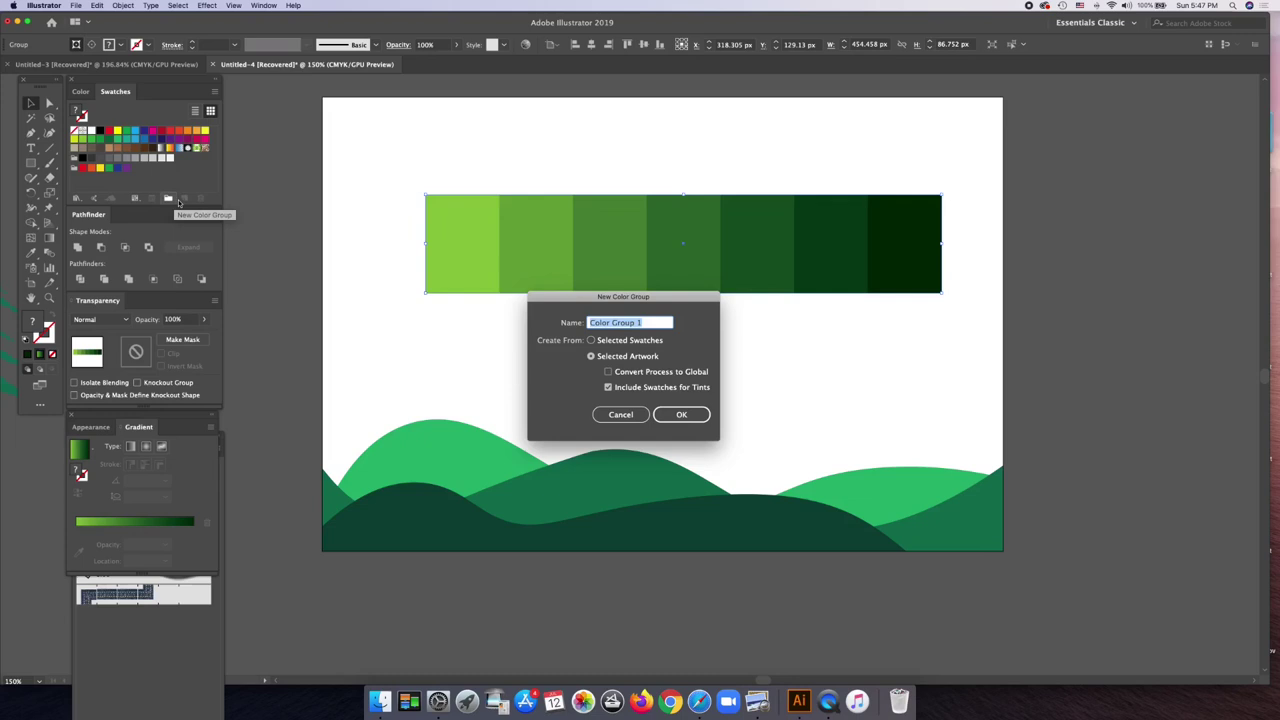
{"action": "left_click", "coordinate": [697, 421]}
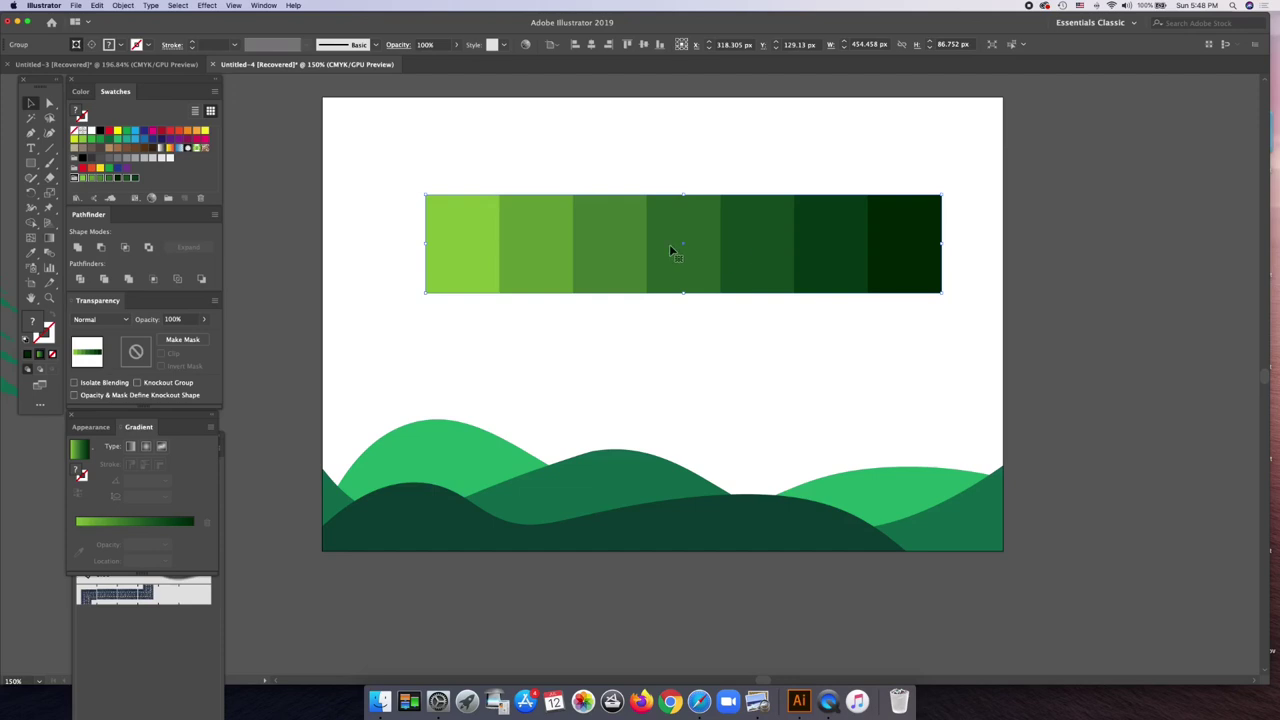
- Recolour the dark front hill with the darkest strip's green using the Eyedropper
{"action": "left_click", "coordinate": [763, 521]}
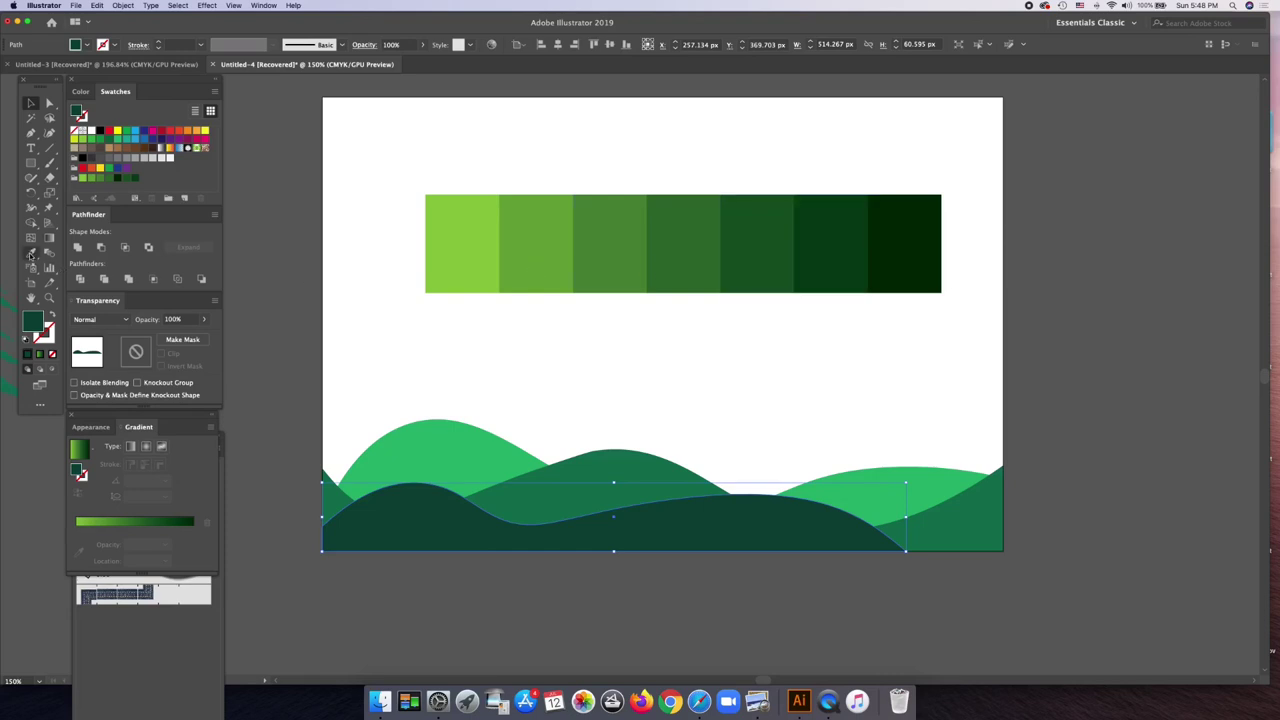
{"action": "key", "text": "i"}
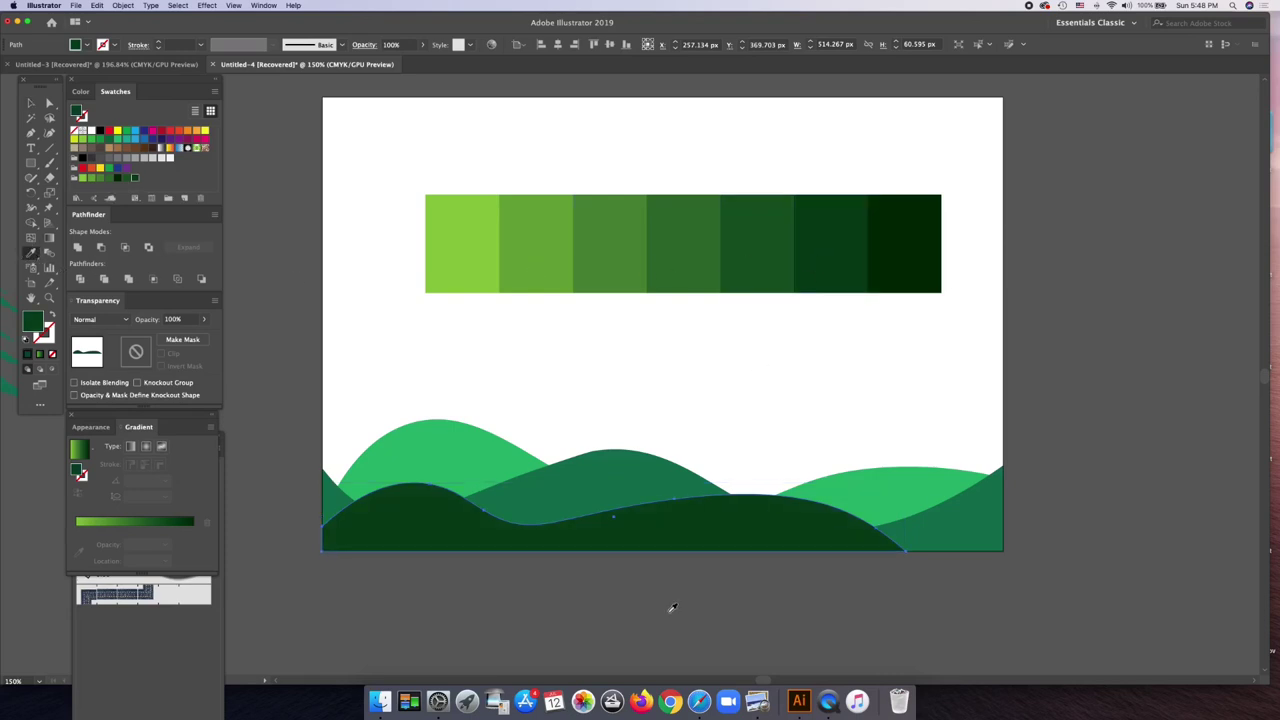
{"action": "left_click", "coordinate": [670, 601]}
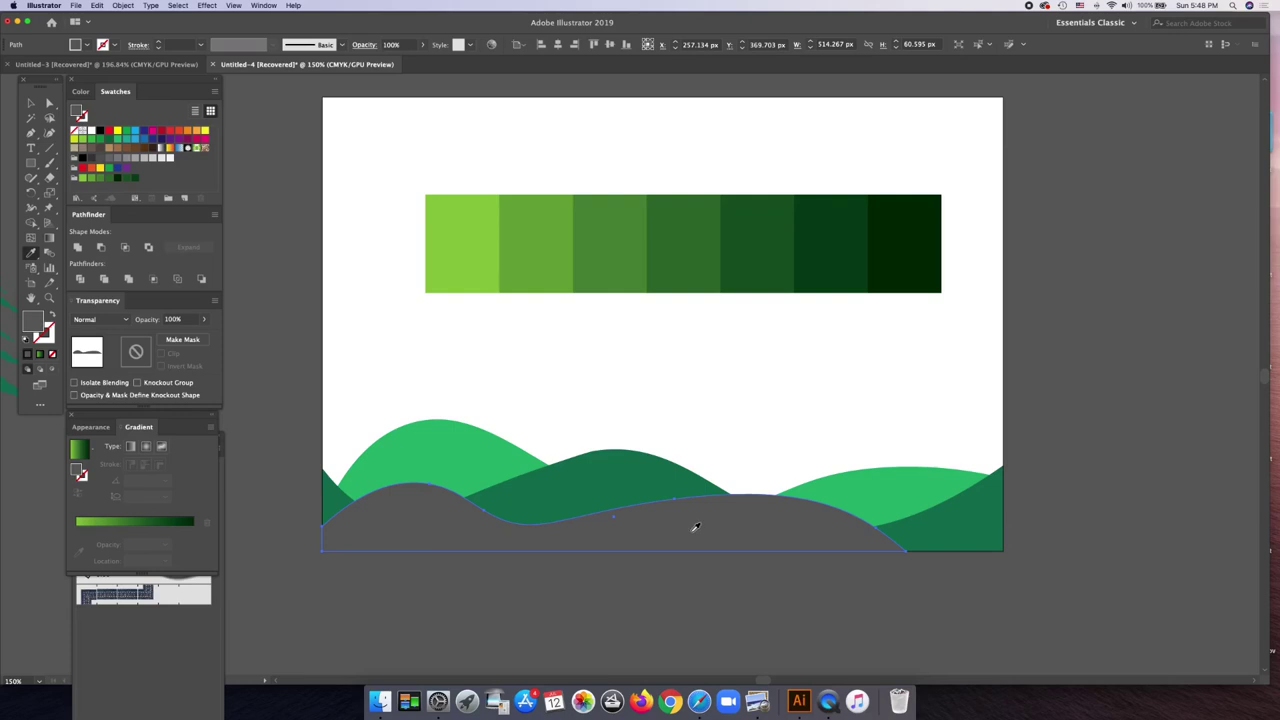
{"action": "left_click", "coordinate": [834, 237]}
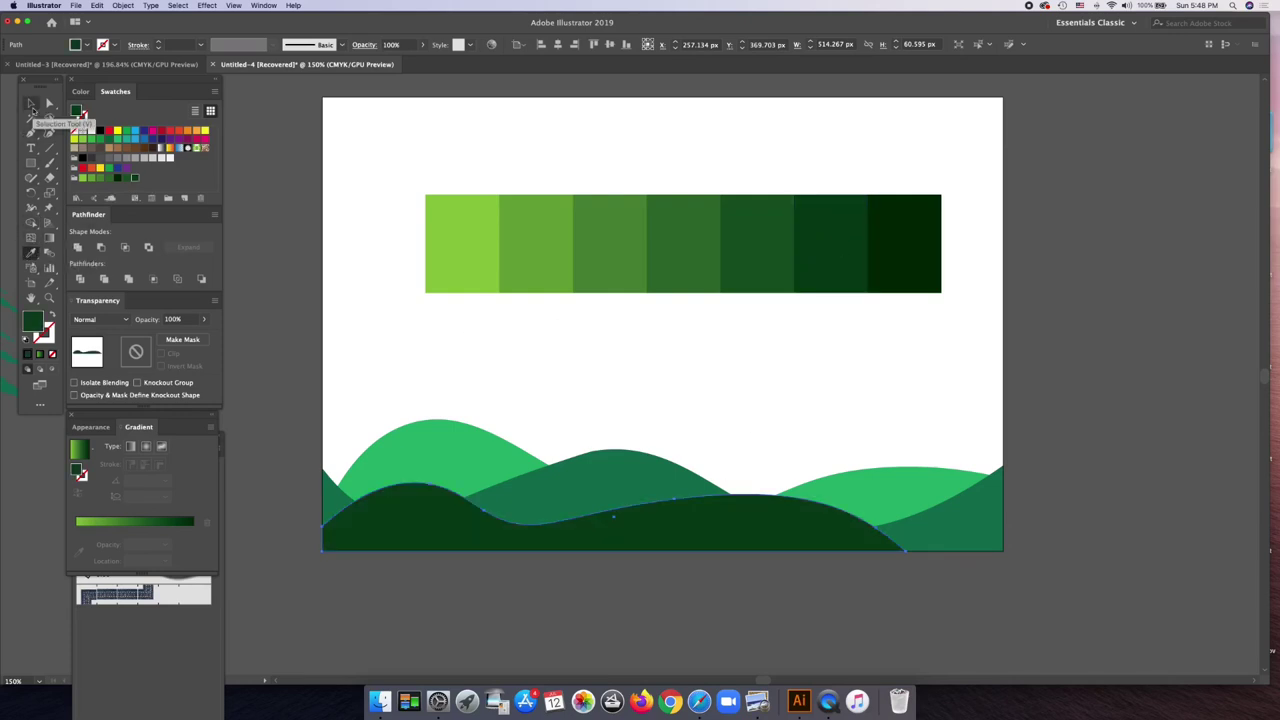
{"action": "left_click", "coordinate": [30, 103]}
{"action": "key", "text": "ctrl+bracketleft"}
- Recolour the middle hill with the fifth strip's green
{"action": "left_click", "coordinate": [630, 472]}
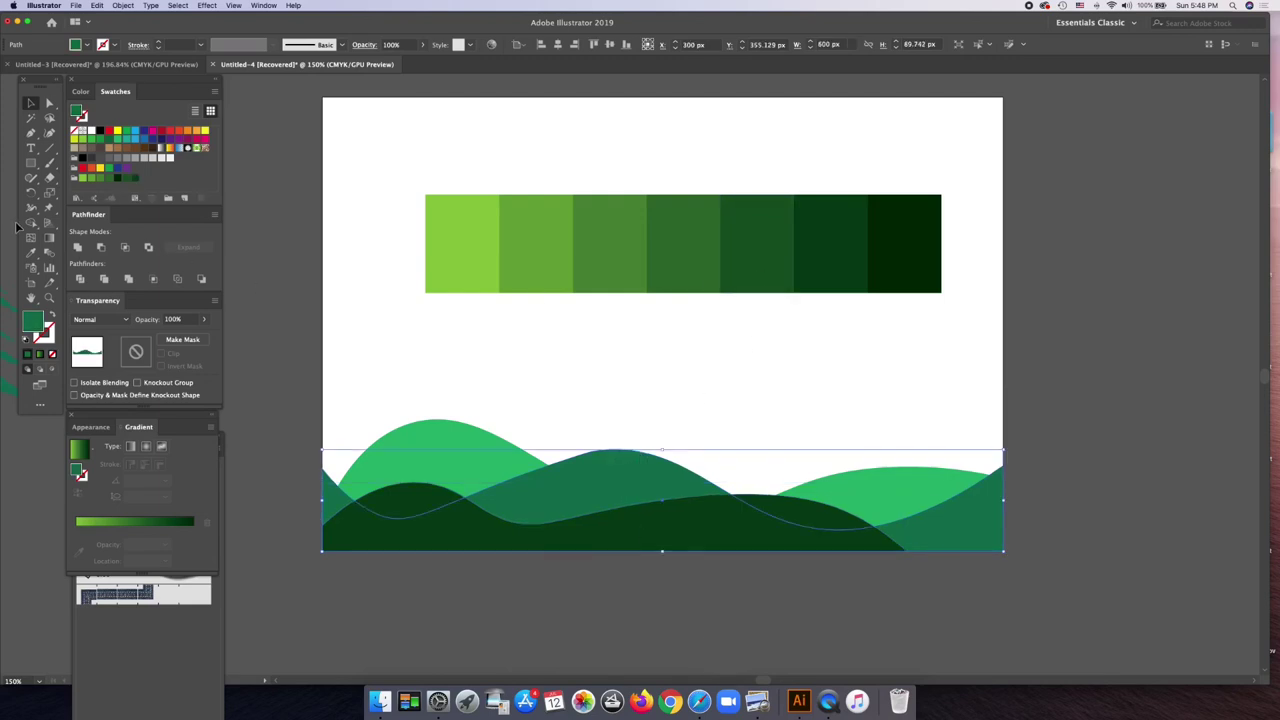
{"action": "left_click", "coordinate": [31, 253]}
{"action": "left_click", "coordinate": [764, 236]}
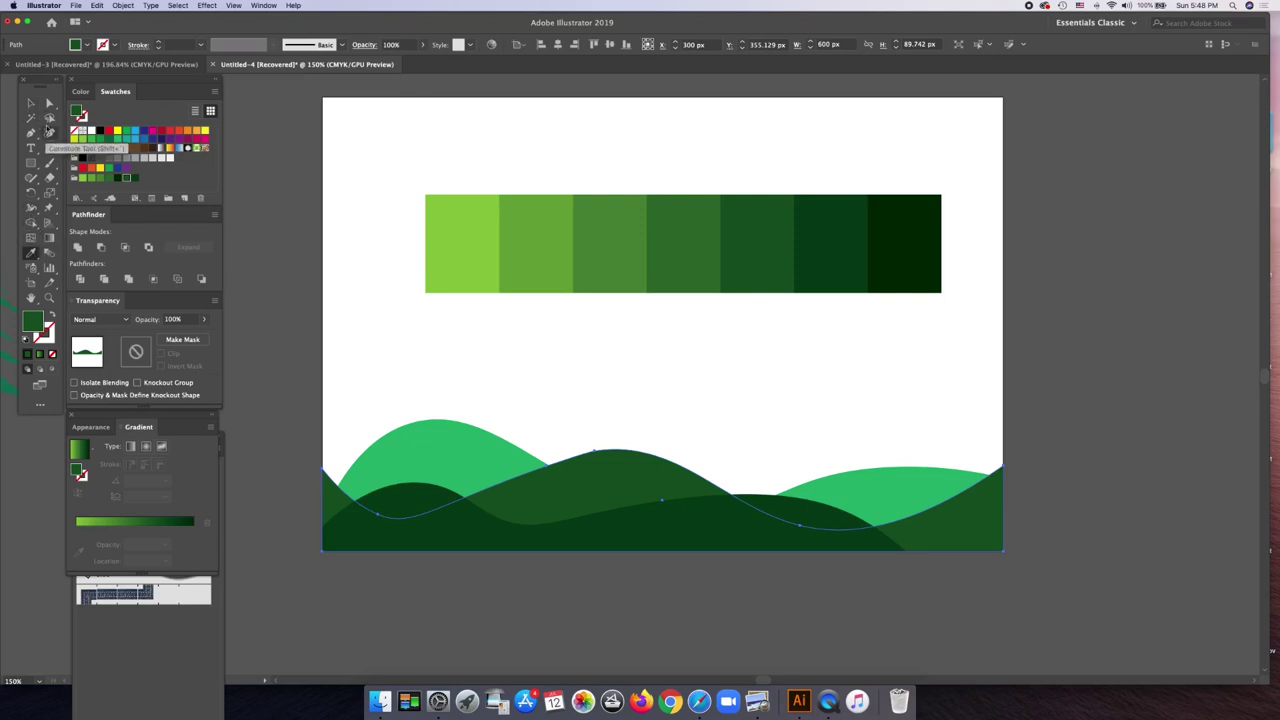
{"action": "left_click", "coordinate": [31, 103]}
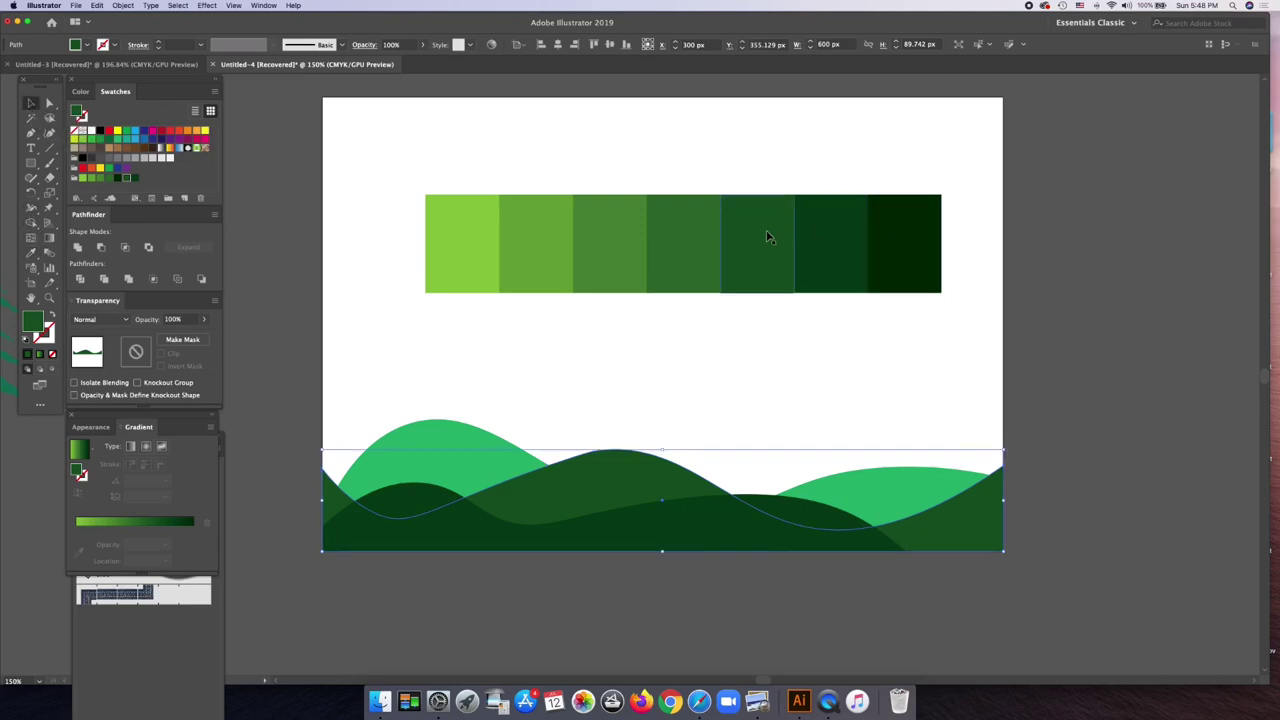
{"action": "left_click", "coordinate": [571, 397]}
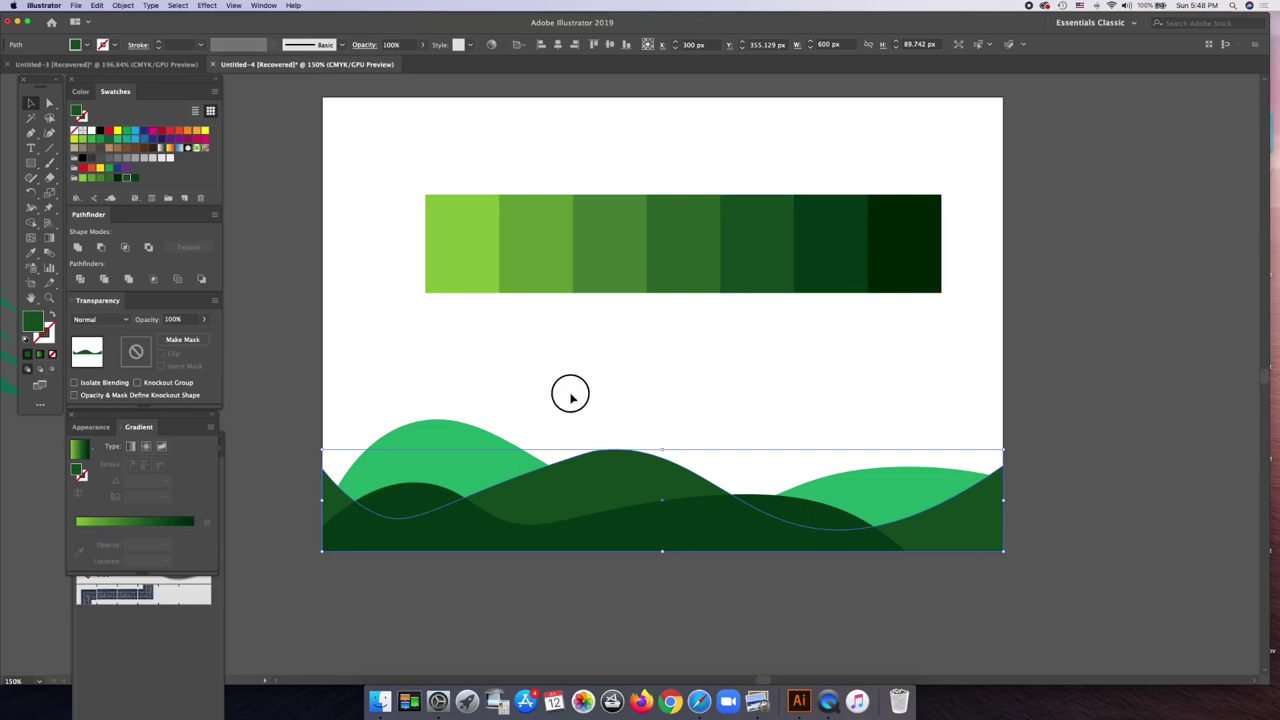
- Recolour the light-green back hill with the fourth rectangle's medium green
{"action": "left_click", "coordinate": [474, 430]}
{"action": "left_click", "coordinate": [755, 265]}
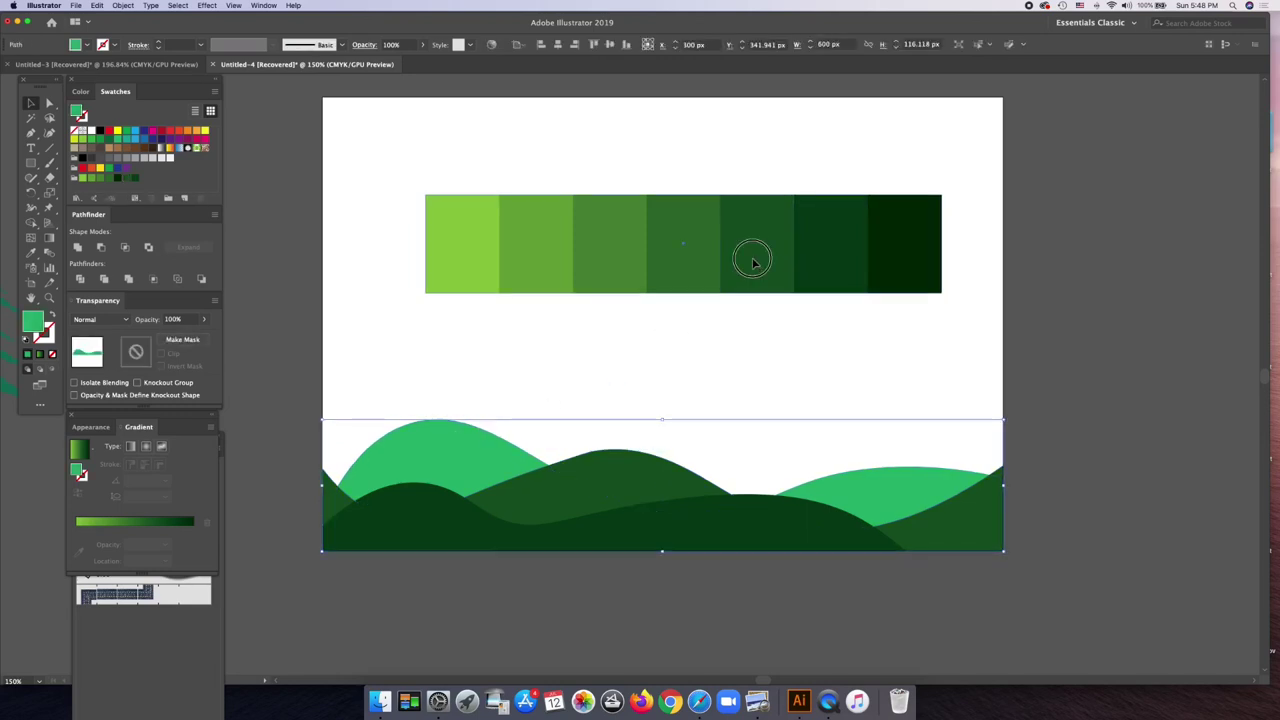
{"action": "left_click", "coordinate": [400, 437]}
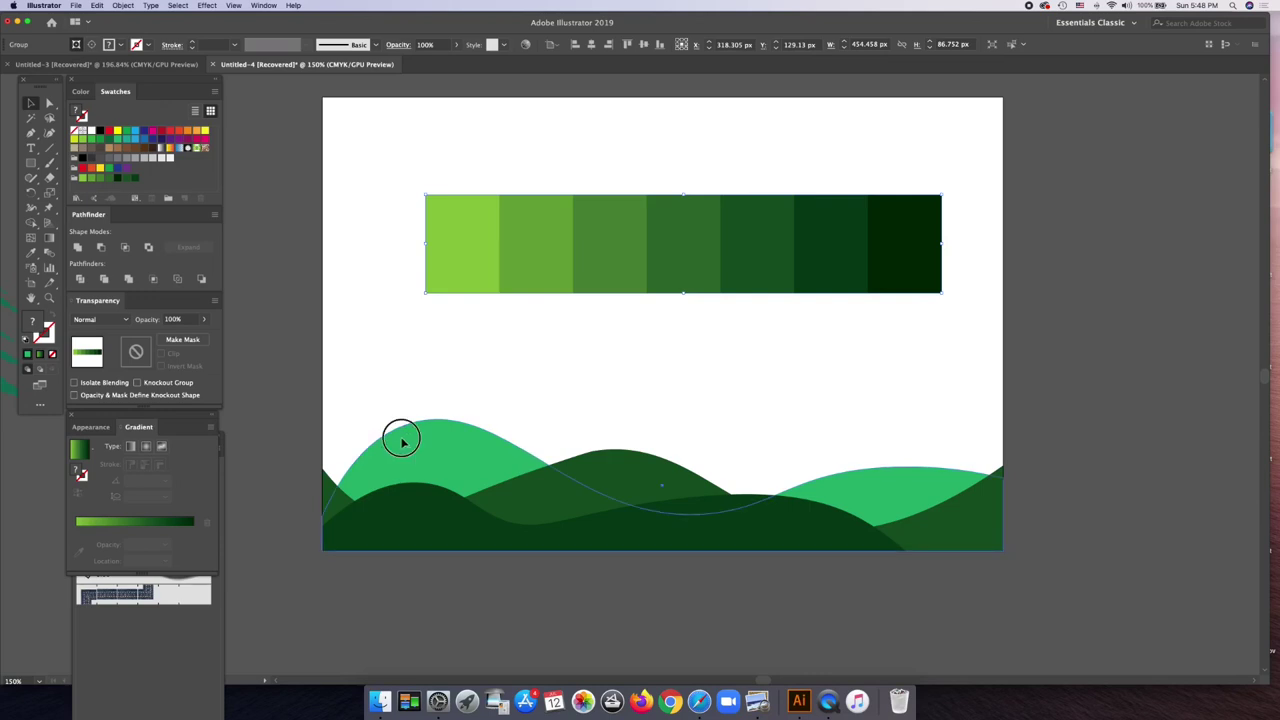
{"action": "left_click", "coordinate": [755, 273]}
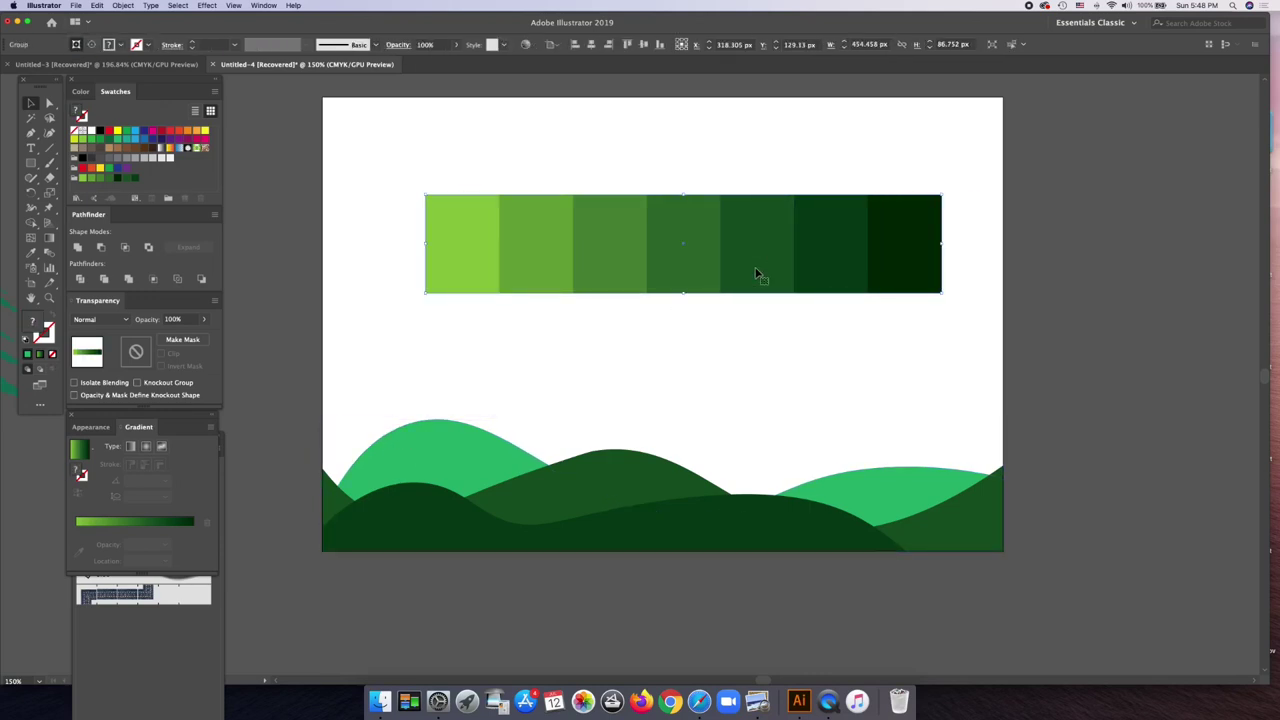
{"action": "left_click", "coordinate": [446, 433]}
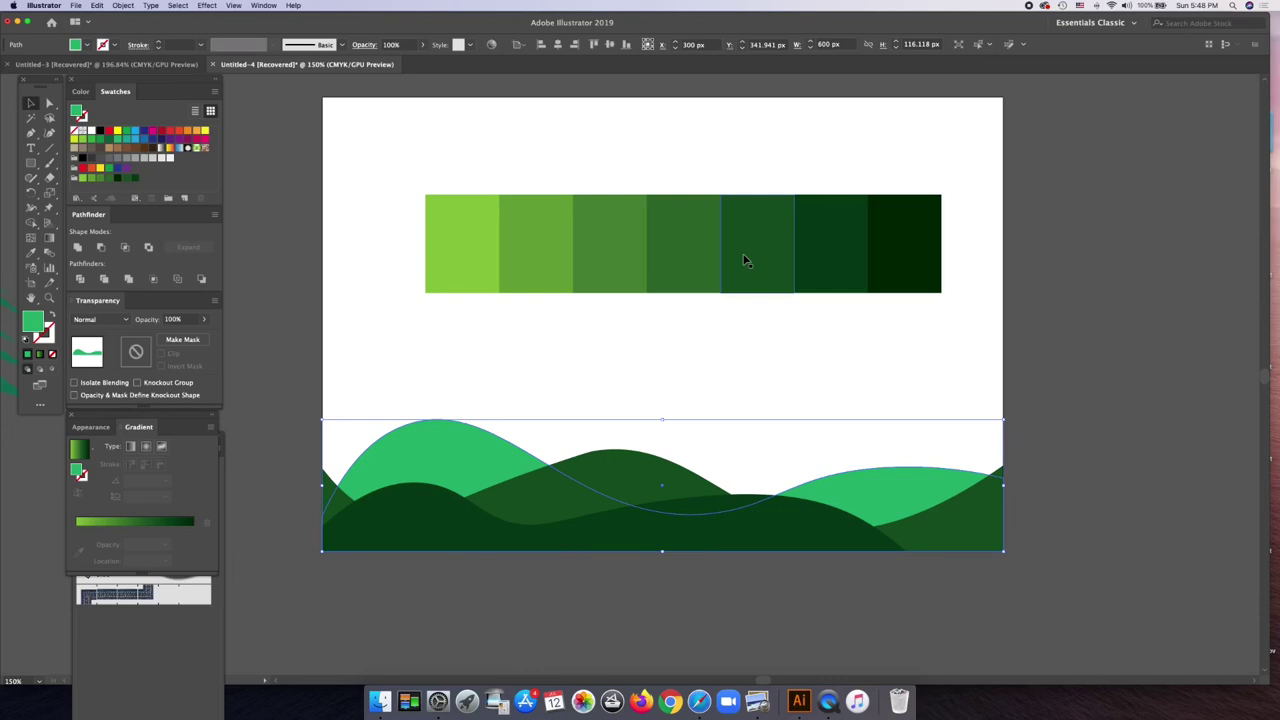
{"action": "key", "text": "i"}
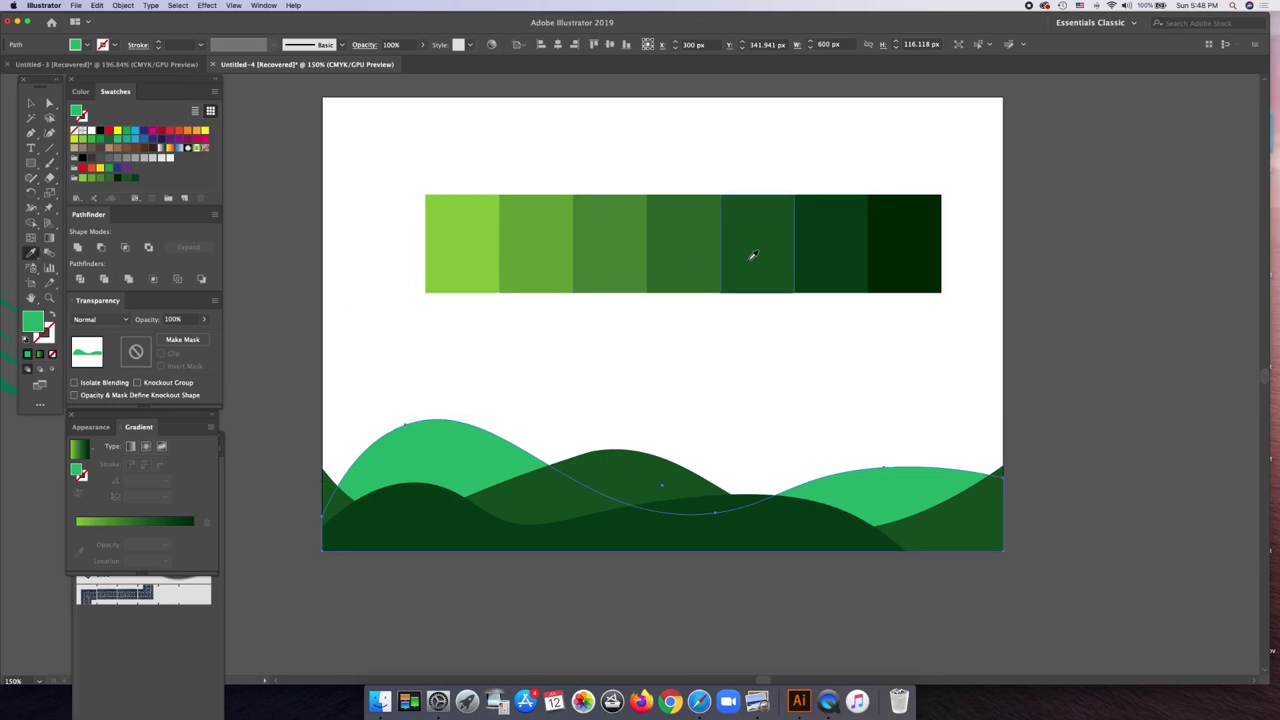
{"action": "left_click", "coordinate": [679, 252]}
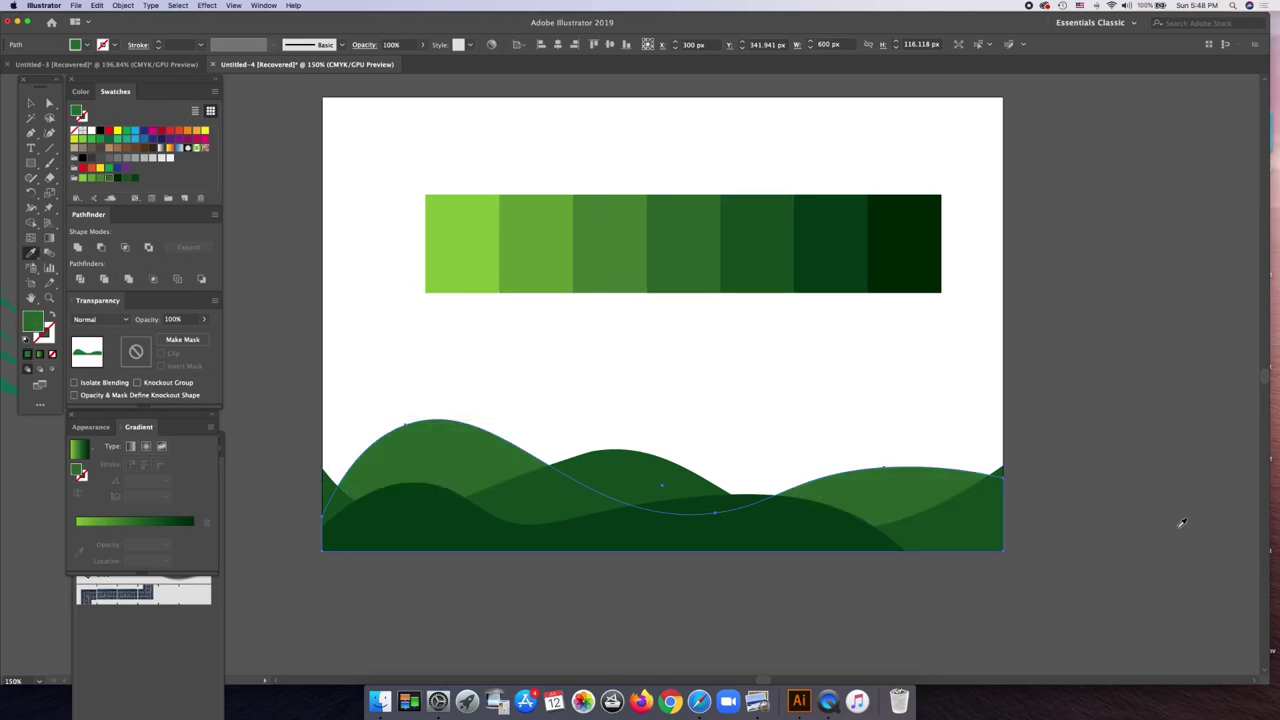
{"action": "left_click", "coordinate": [1131, 513]}
{"action": "left_click", "coordinate": [669, 249]}
{"action": "left_click", "coordinate": [30, 103]}
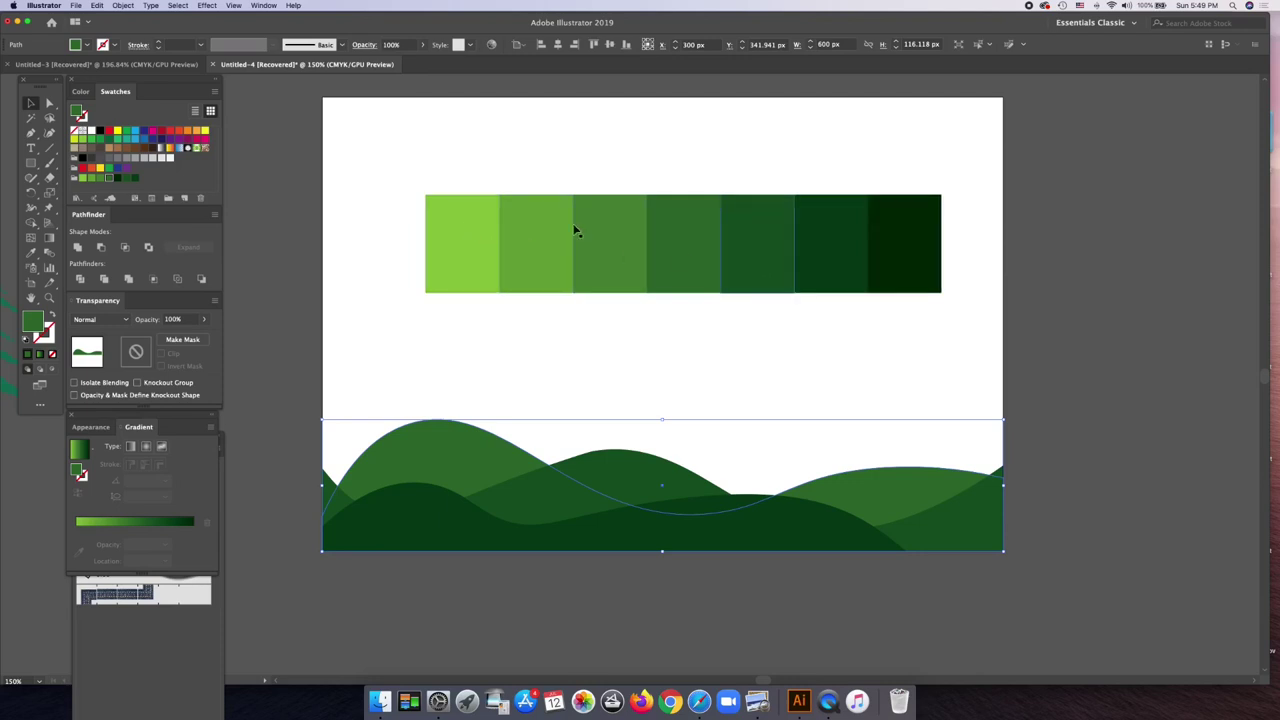
- Marquee-select the seven-band colour strip and delete it
{"action": "left_click", "coordinate": [409, 174]}
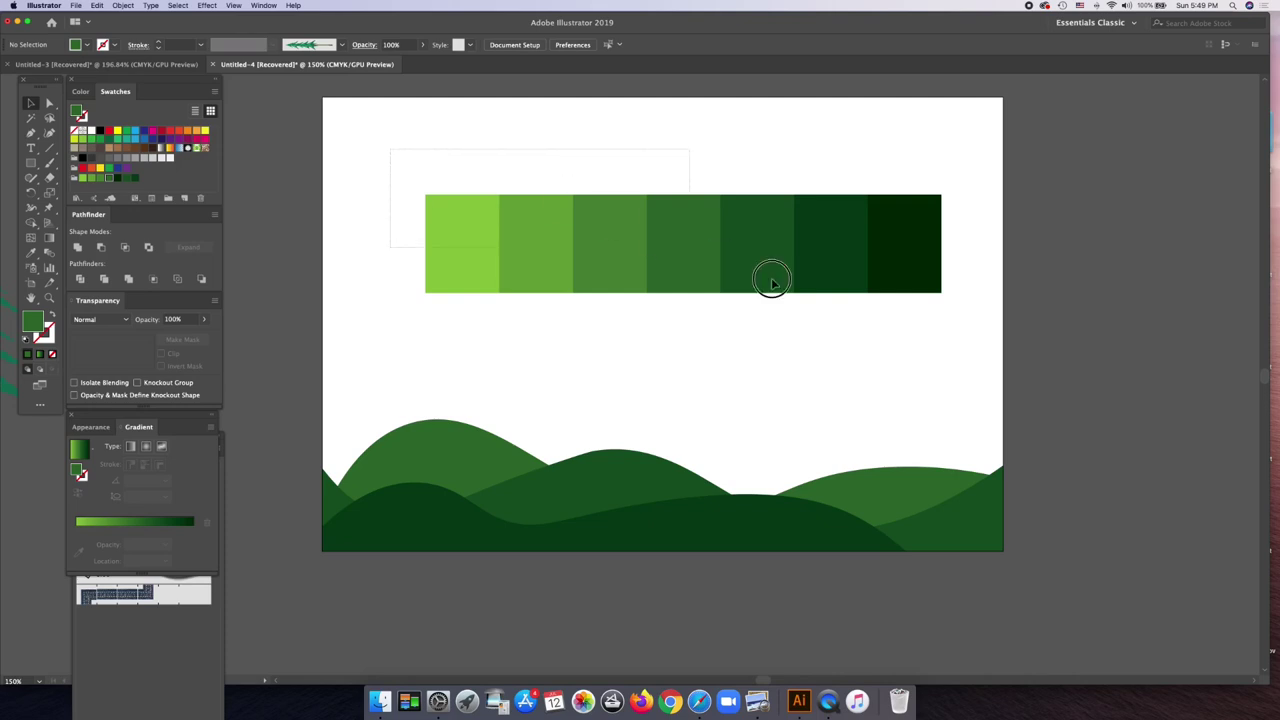
{"action": "left_click_drag", "start_coordinate": [393, 144], "coordinate": [917, 309]}
{"action": "key", "text": "Delete"}
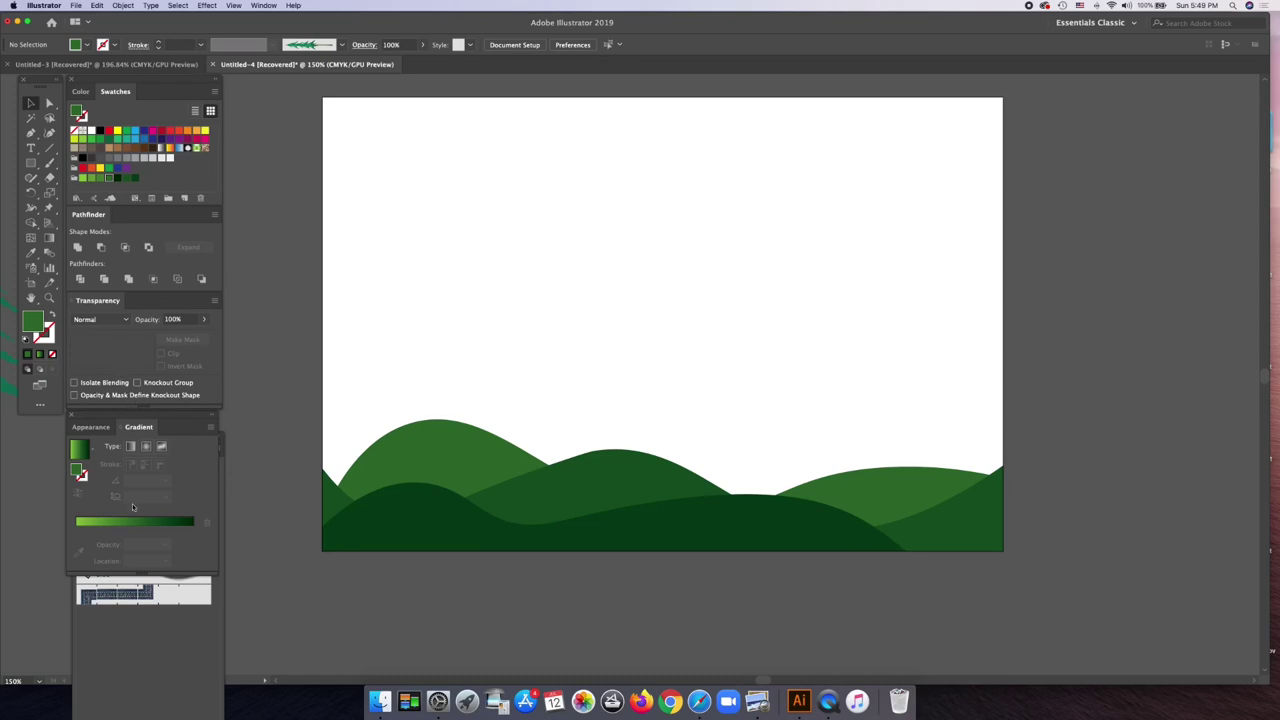
- Try the leaf art brush on the hill path, pick the Line Segment tool, then undo the brush
{"action": "left_click", "coordinate": [142, 572]}
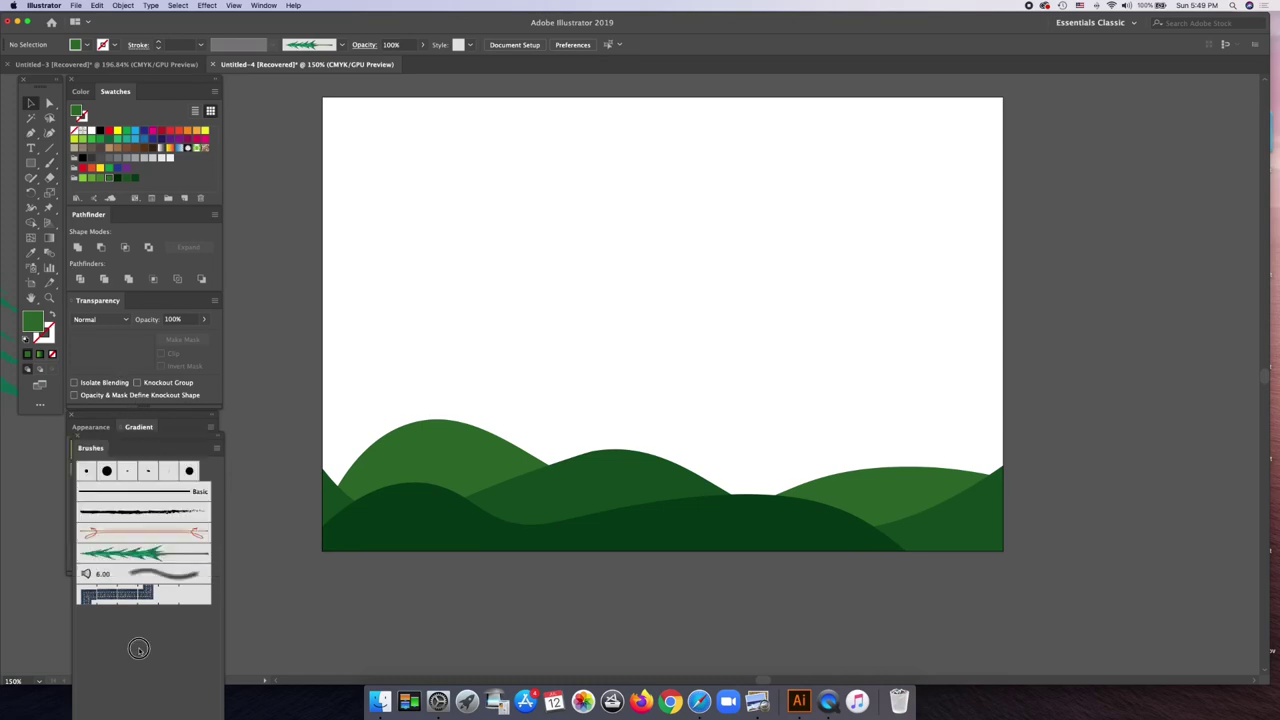
{"action": "left_click", "coordinate": [127, 555]}
{"action": "left_click_drag", "start_coordinate": [420, 222], "coordinate": [419, 432]}
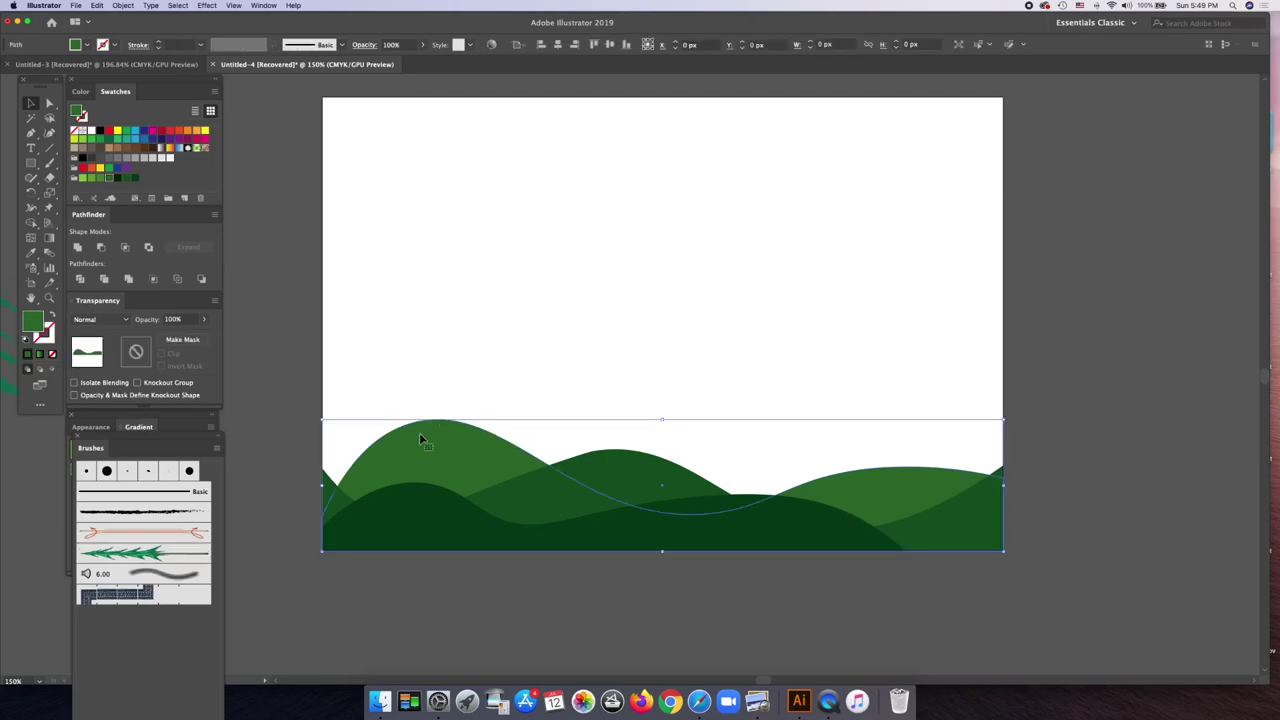
{"action": "left_click", "coordinate": [133, 556]}
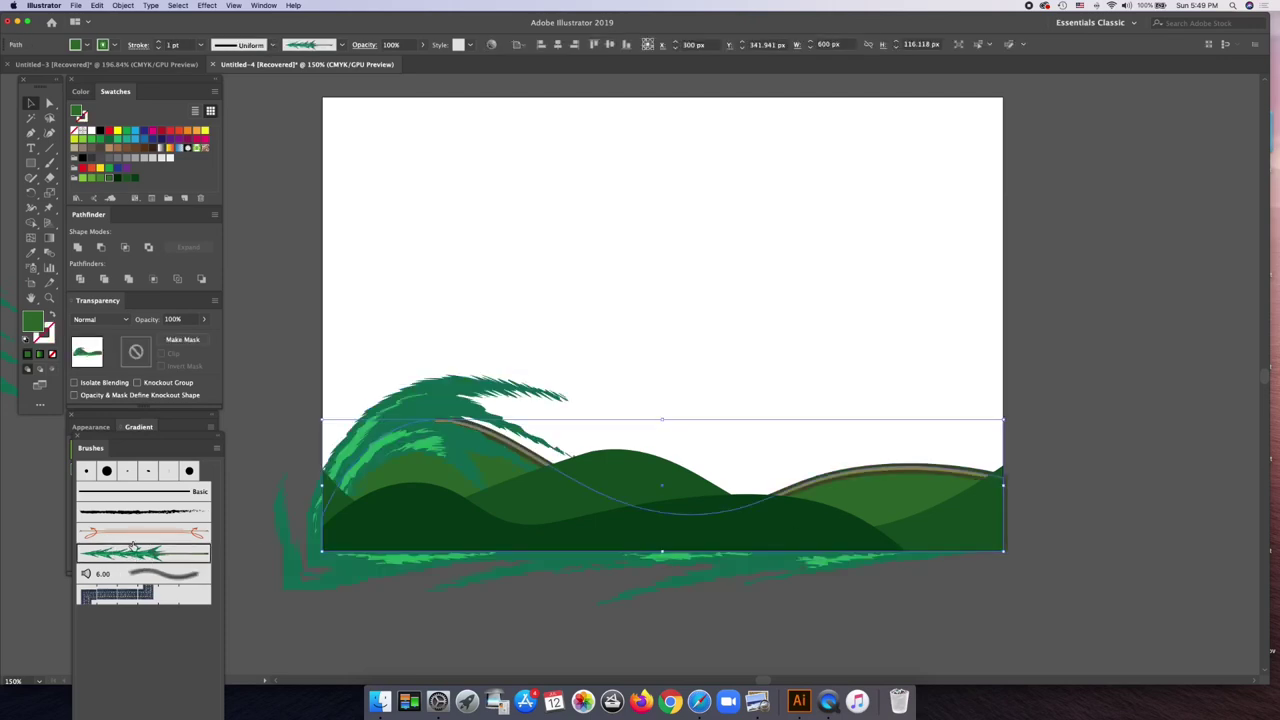
{"action": "left_click", "coordinate": [50, 150]}
{"action": "double_click", "coordinate": [49, 151]}
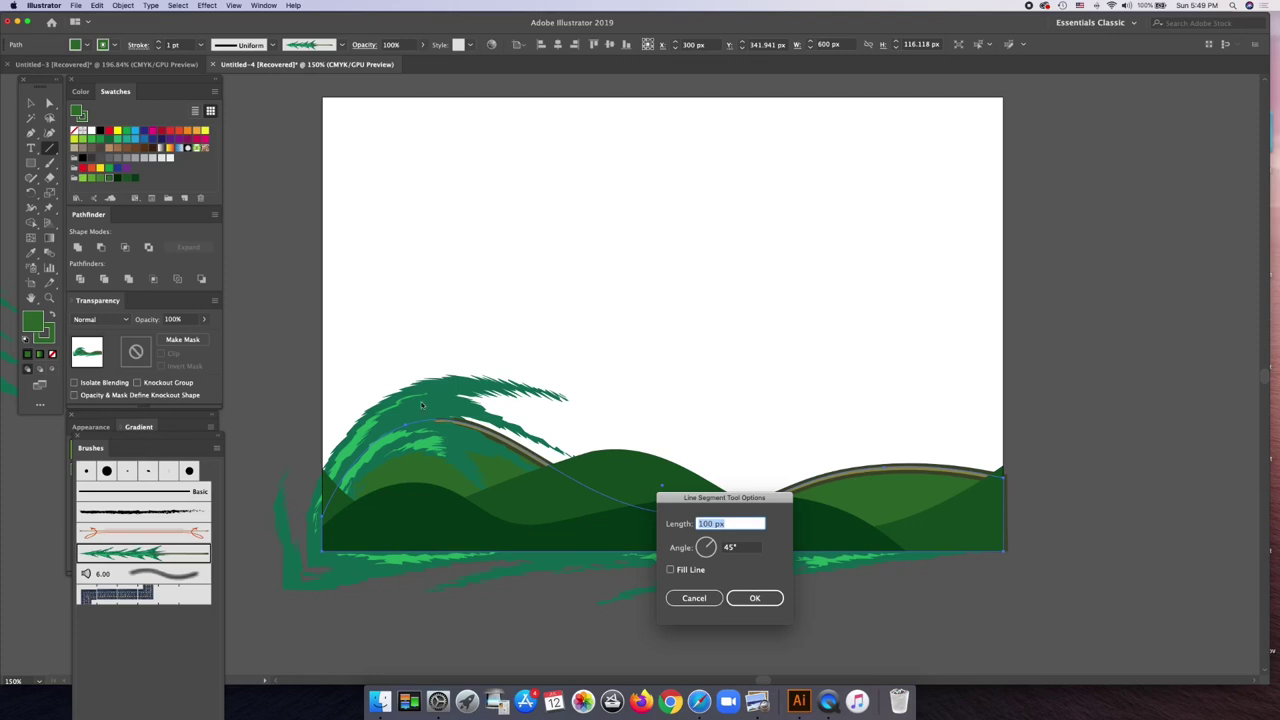
{"action": "left_click", "coordinate": [694, 598]}
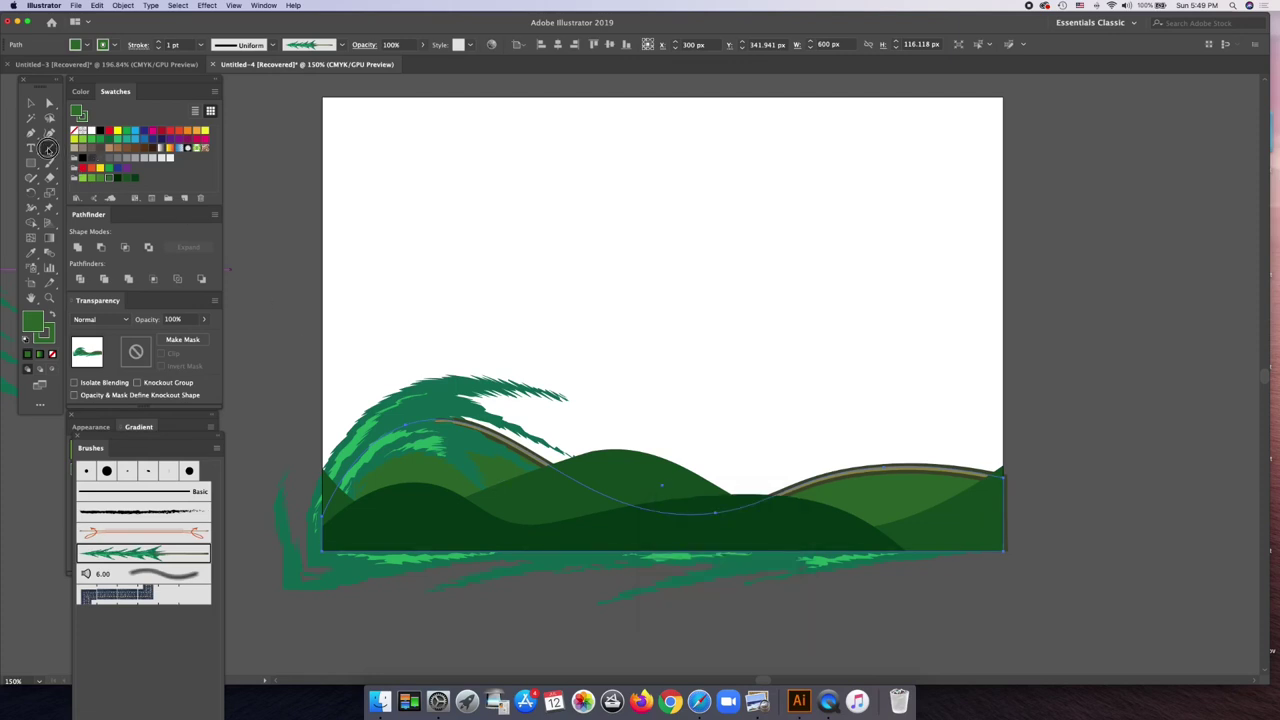
{"action": "left_click_drag", "start_coordinate": [49, 148], "coordinate": [100, 163]}
{"action": "key", "text": "ctrl+z"}
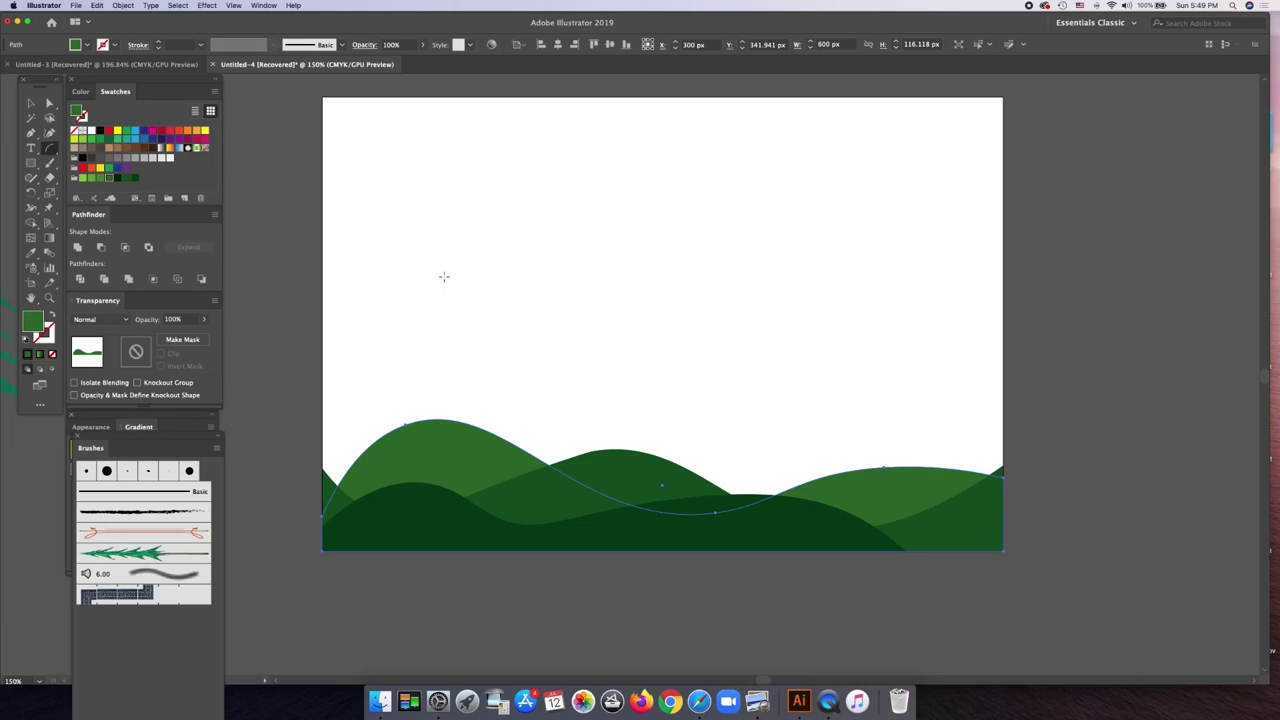
- Draw a vertical line and apply the pine art brush to make a tree
{"action": "left_click_drag", "start_coordinate": [444, 276], "coordinate": [443, 431]}
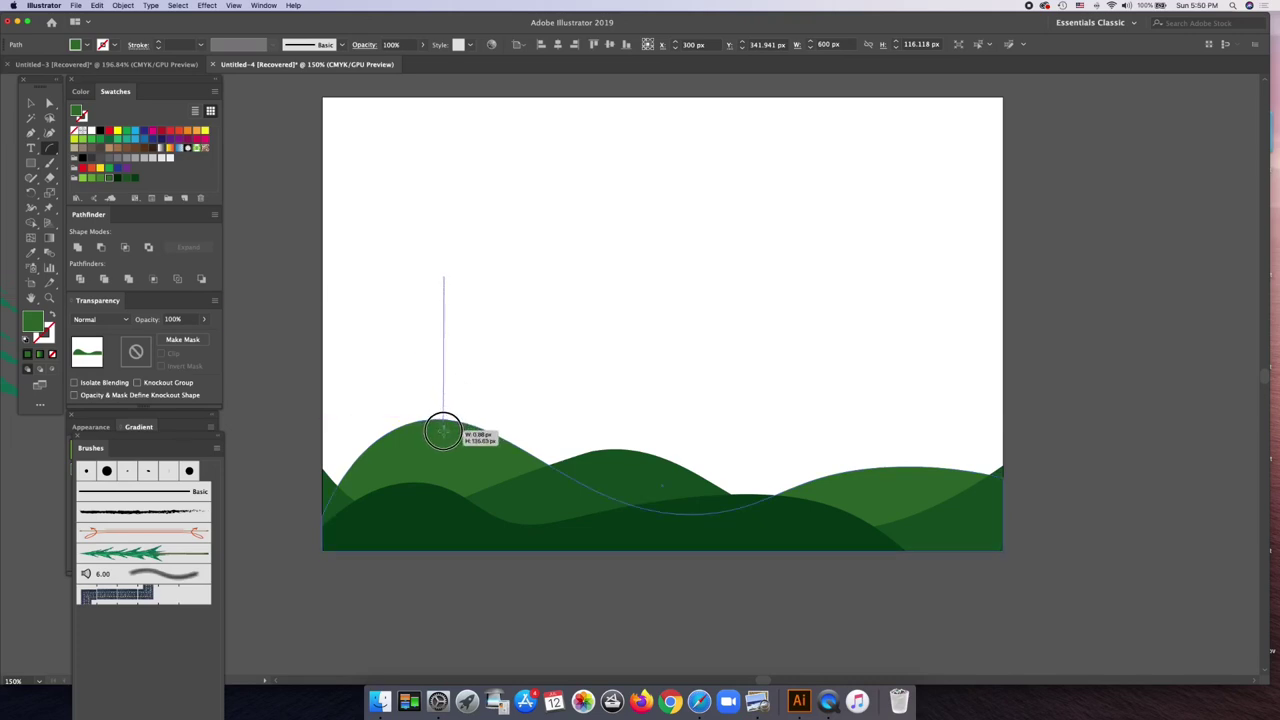
{"action": "left_click", "coordinate": [143, 554]}
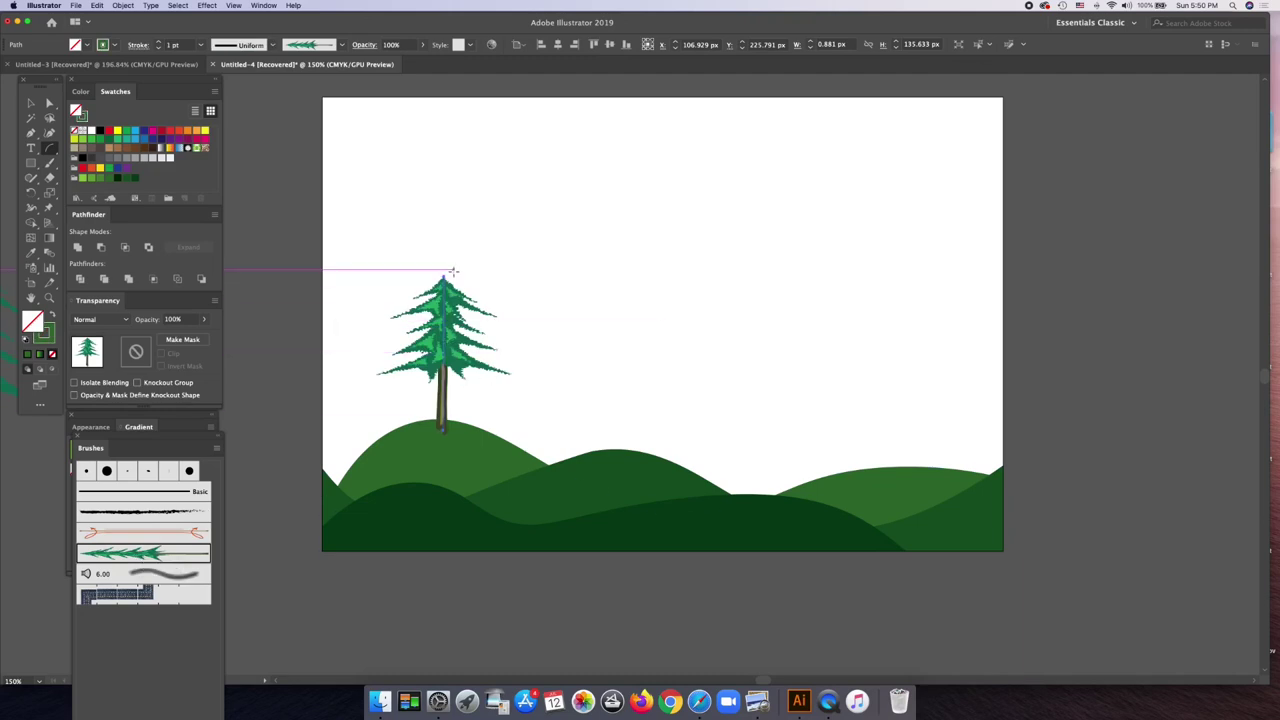
{"action": "left_click_drag", "start_coordinate": [445, 274], "coordinate": [450, 218]}
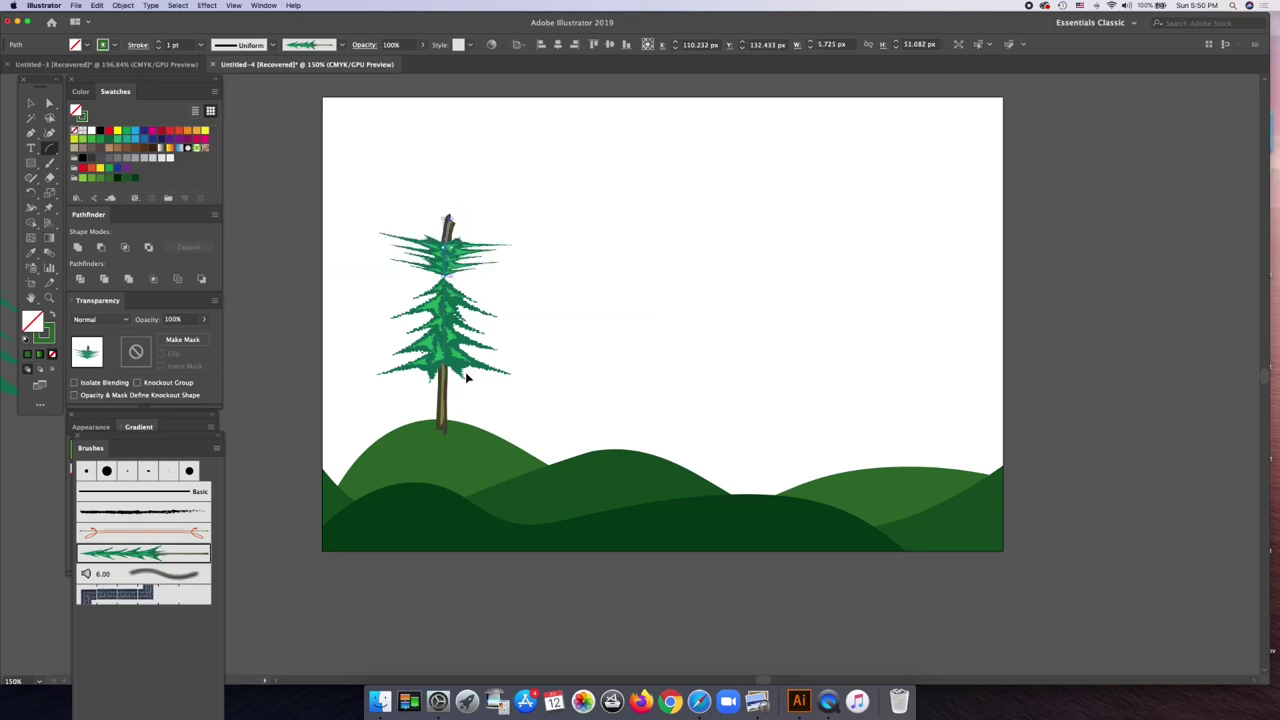
{"action": "key", "text": "ctrl+z"}
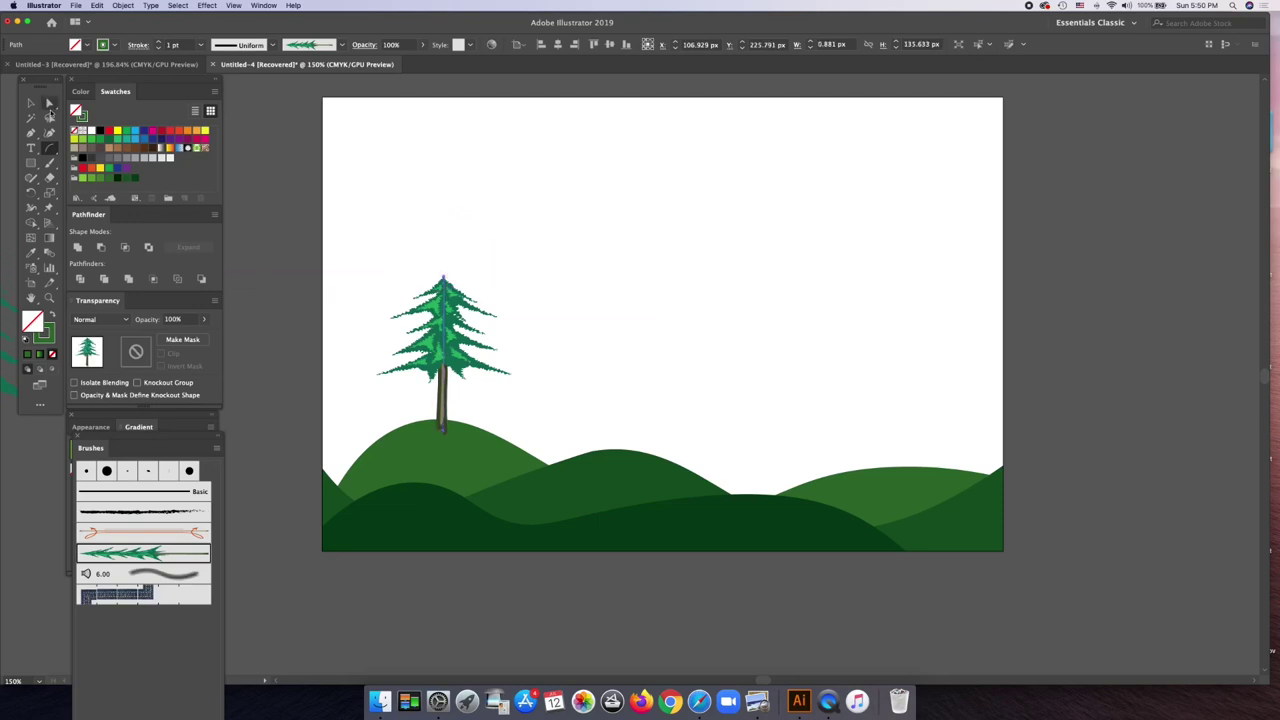
{"action": "left_click", "coordinate": [48, 147]}
{"action": "key", "text": "v"}
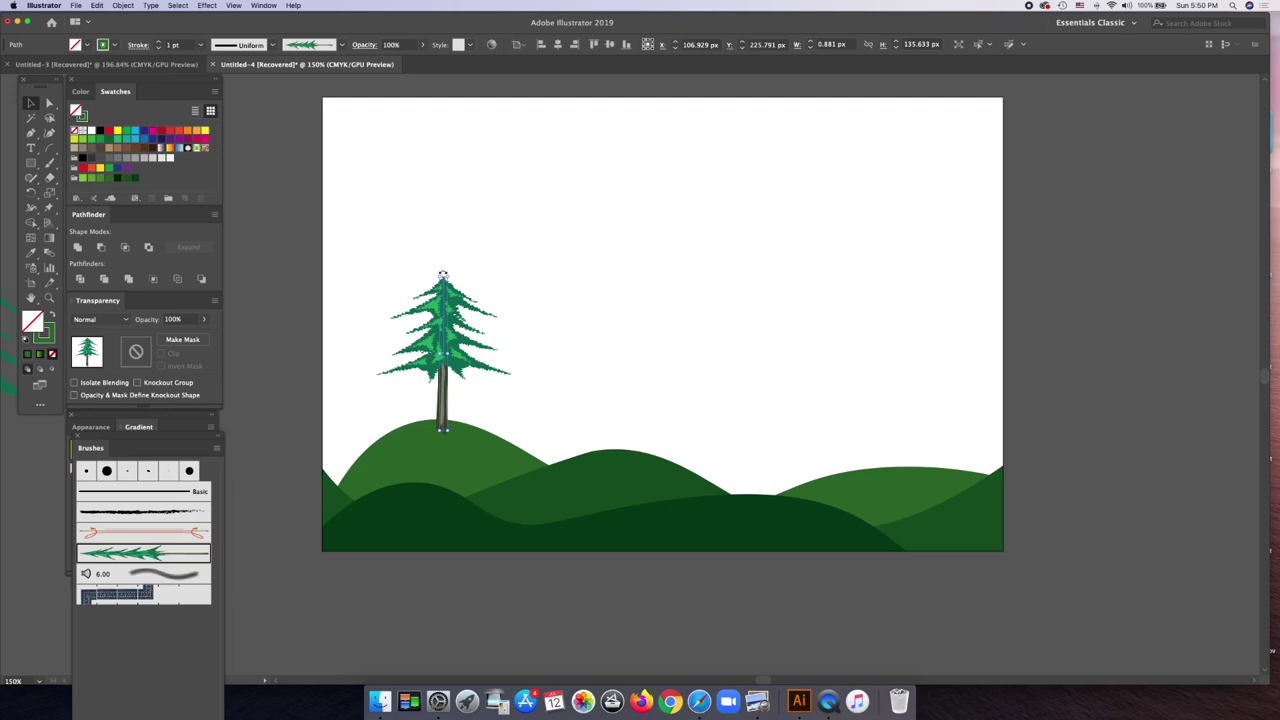
- Lengthen the pine by raising its top anchor and move it onto the left hill
{"action": "left_click_drag", "start_coordinate": [443, 275], "coordinate": [443, 171]}
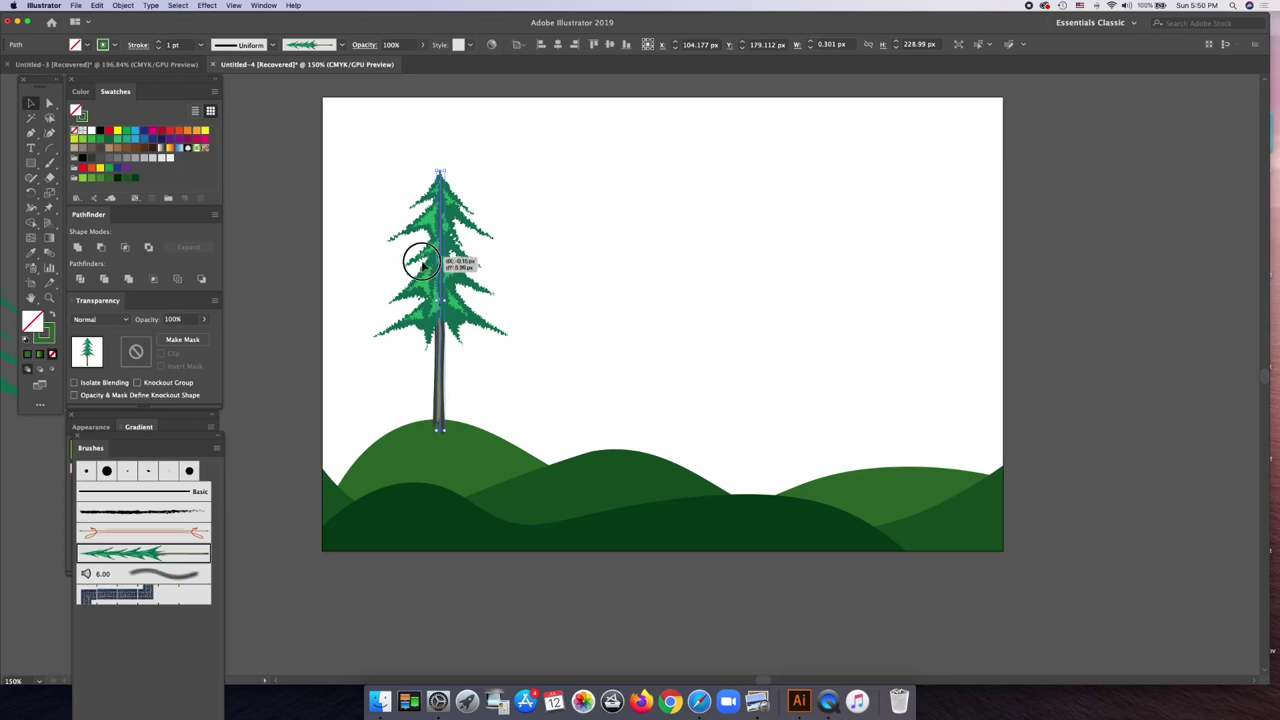
{"action": "mouse_move", "coordinate": [432, 238]}
{"action": "left_mouse_down"}
{"action": "mouse_move", "coordinate": [396, 314]}
{"action": "mouse_move", "coordinate": [409, 328]}
{"action": "mouse_move", "coordinate": [394, 328]}
{"action": "left_mouse_up"}
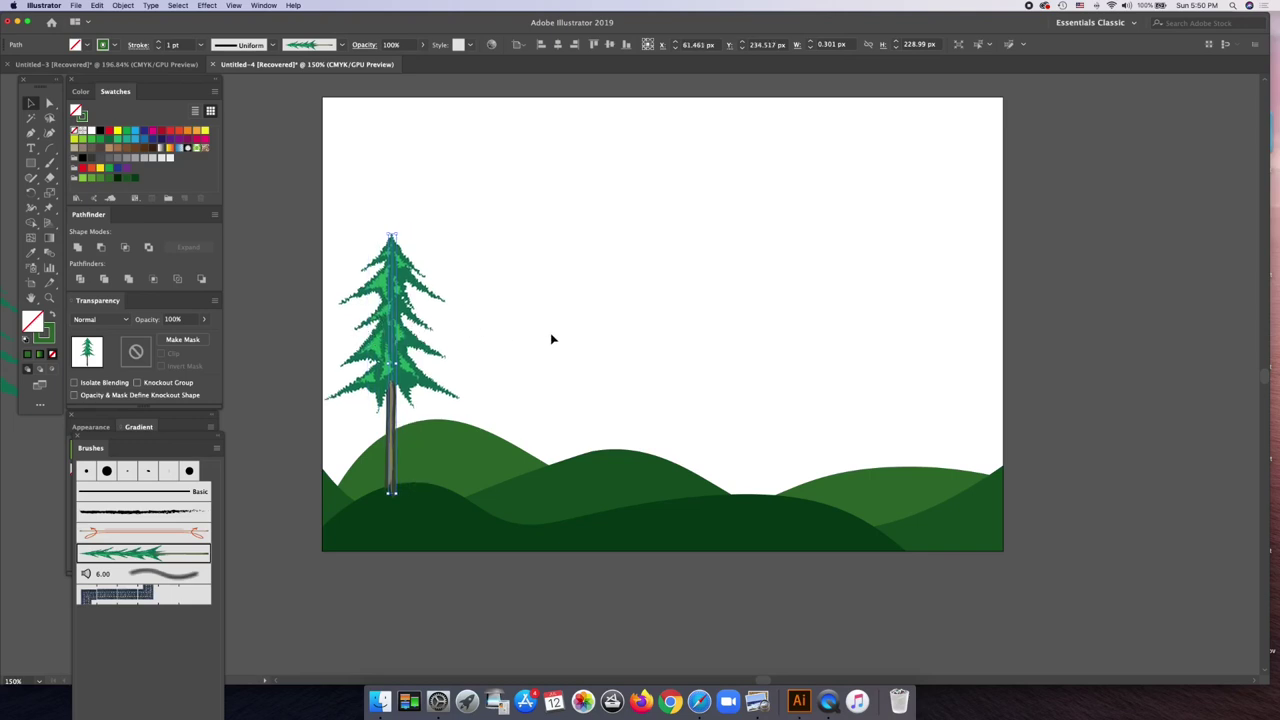
{"action": "left_click", "coordinate": [445, 609]}
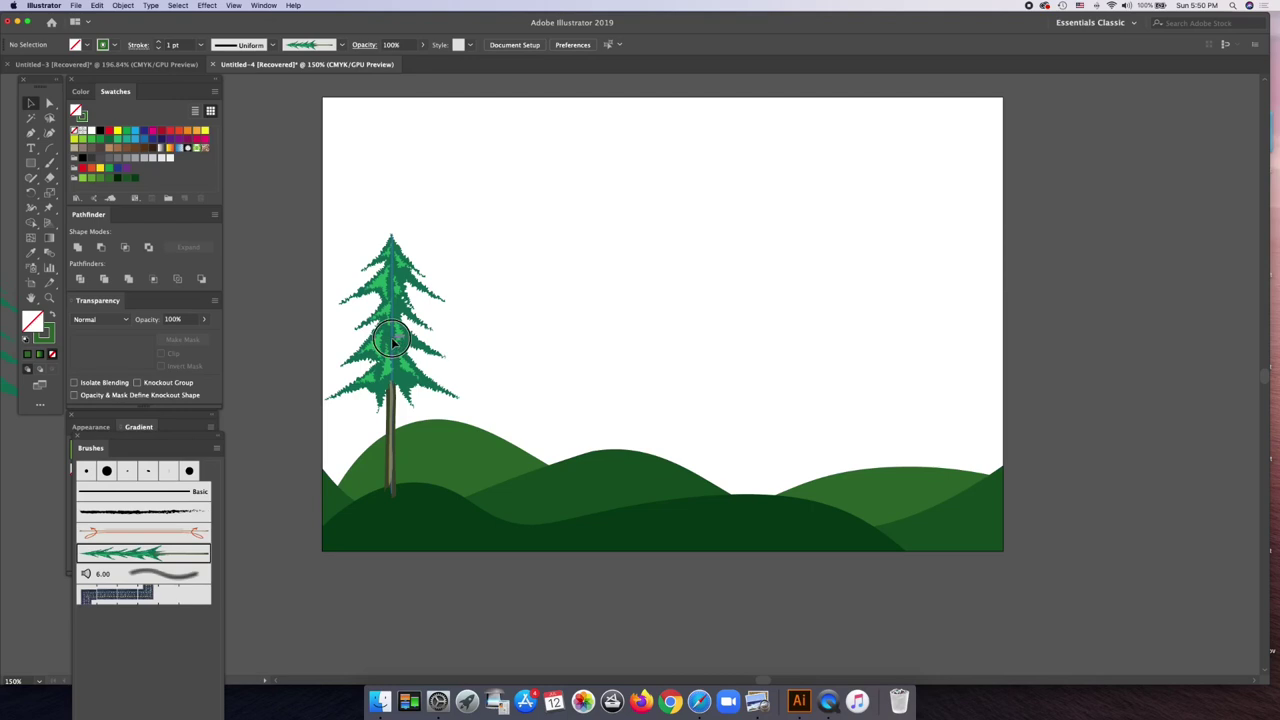
{"action": "mouse_move", "coordinate": [392, 339]}
{"action": "left_mouse_down"}
{"action": "mouse_move", "coordinate": [380, 343]}
{"action": "mouse_move", "coordinate": [400, 350]}
{"action": "left_mouse_up"}
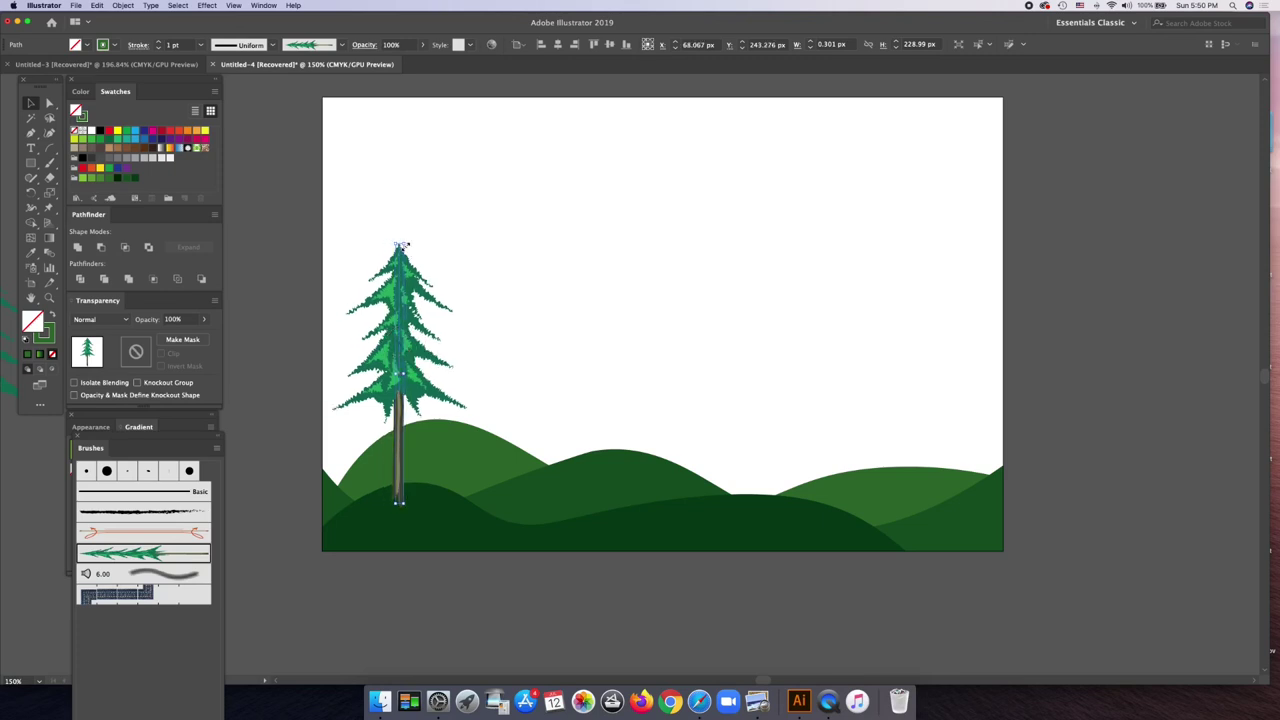
{"action": "left_click_drag", "start_coordinate": [404, 243], "coordinate": [401, 159]}
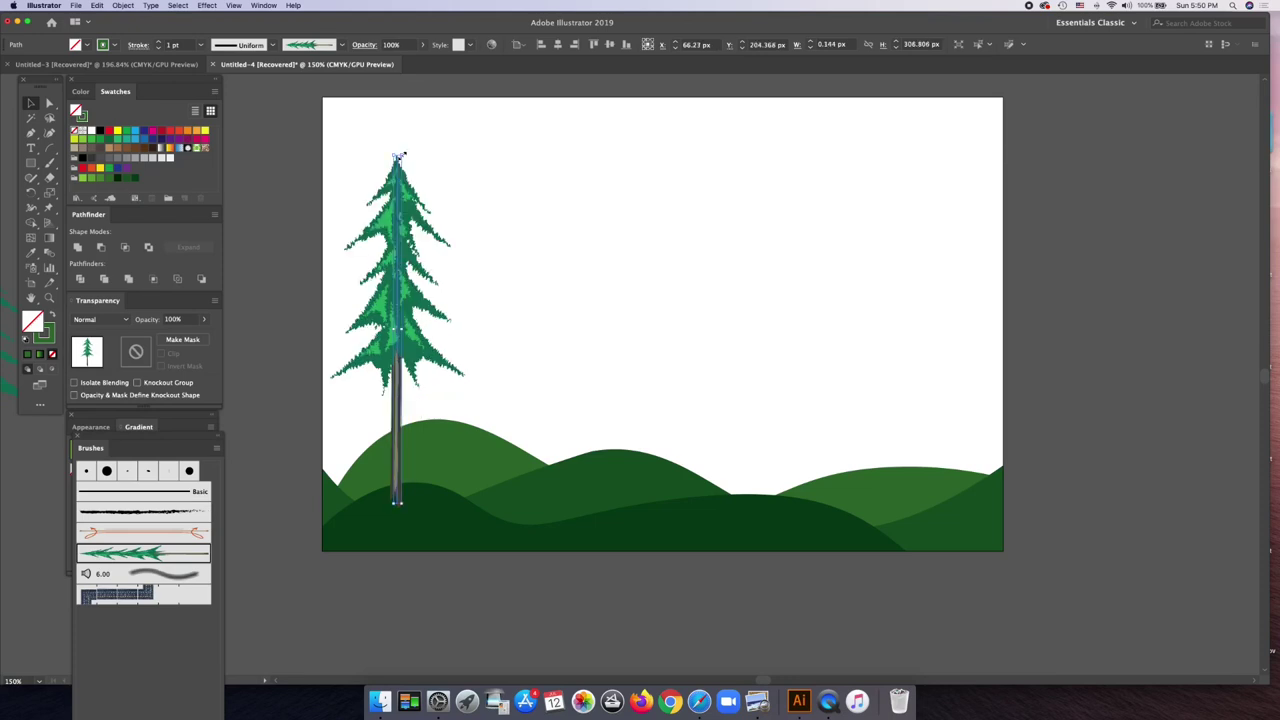
{"action": "left_click_drag", "start_coordinate": [401, 162], "coordinate": [412, 186]}
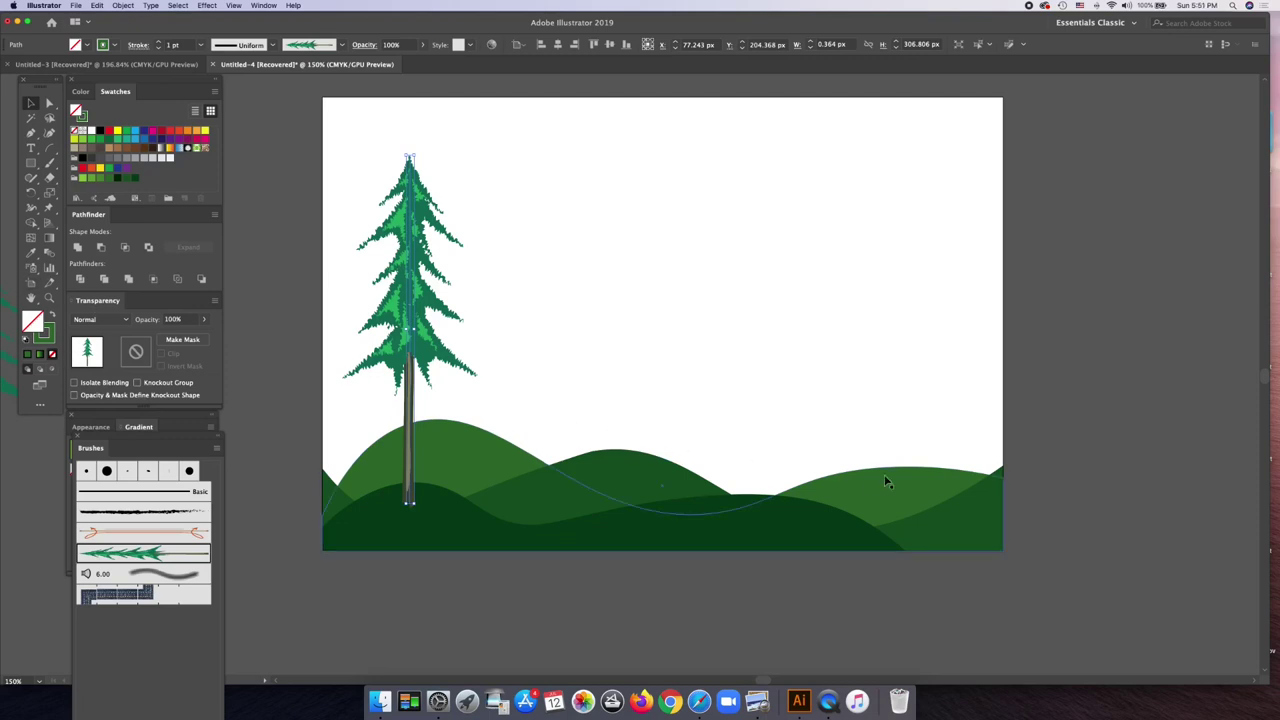
- Draw four more vertical lines as brushed pine trees across the hills
{"action": "left_click", "coordinate": [49, 148]}
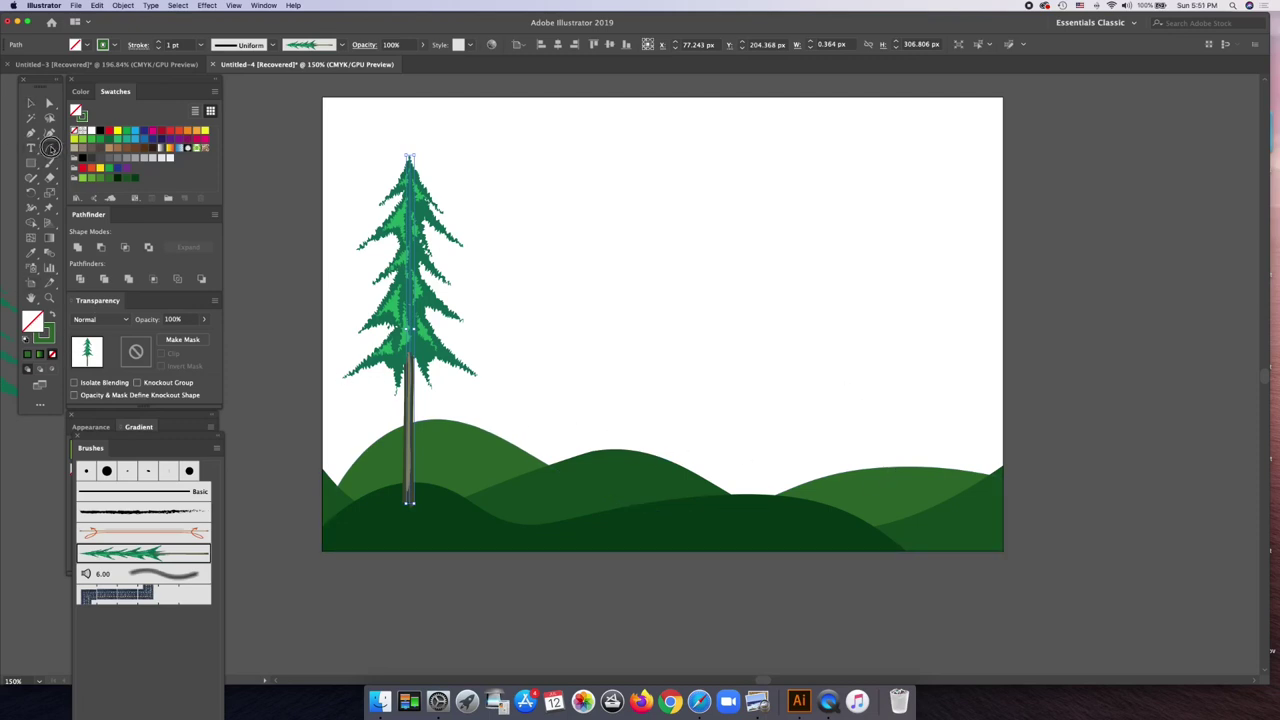
{"action": "left_click_drag", "start_coordinate": [788, 330], "coordinate": [788, 518]}
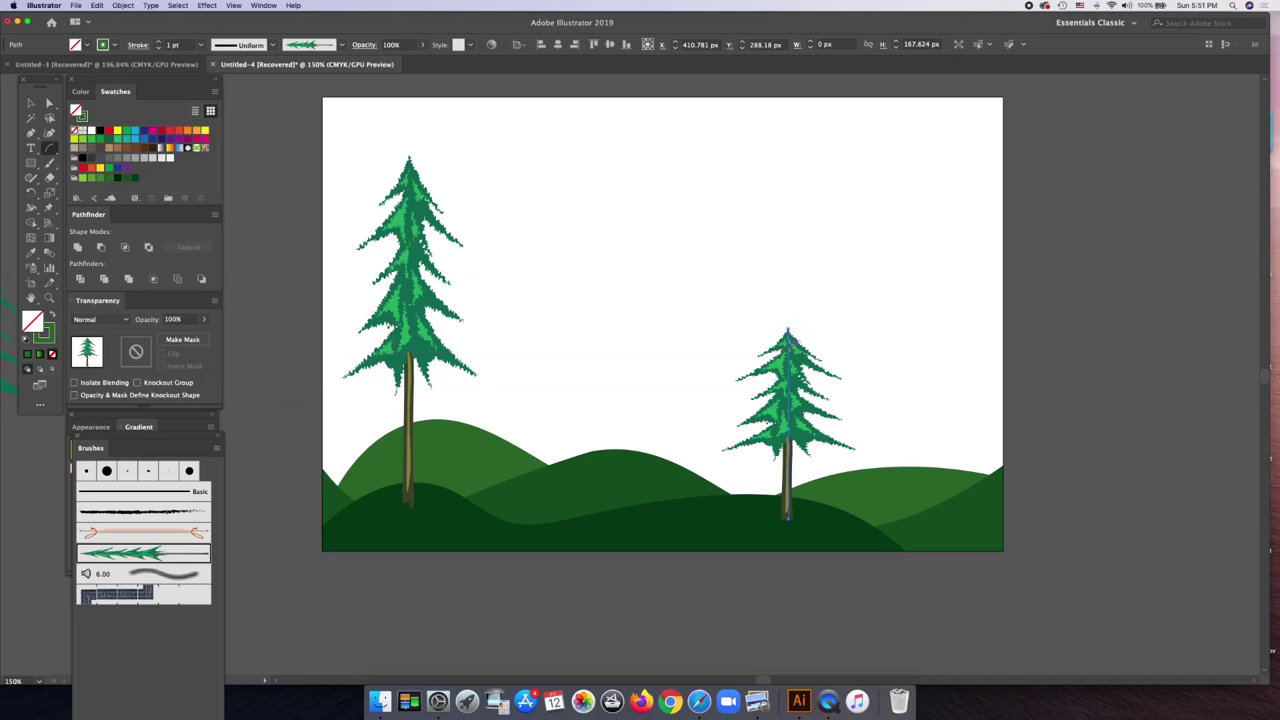
{"action": "left_click_drag", "start_coordinate": [707, 390], "coordinate": [706, 512]}
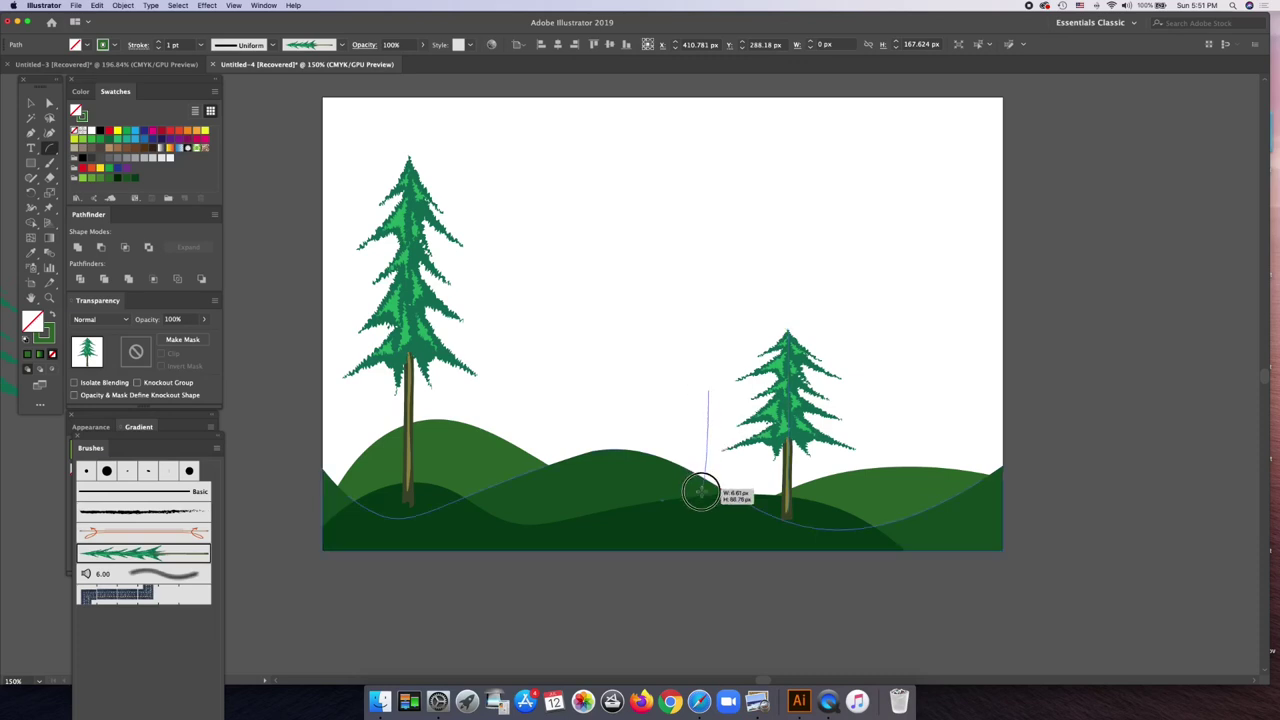
{"action": "left_click_drag", "start_coordinate": [853, 406], "coordinate": [850, 514]}
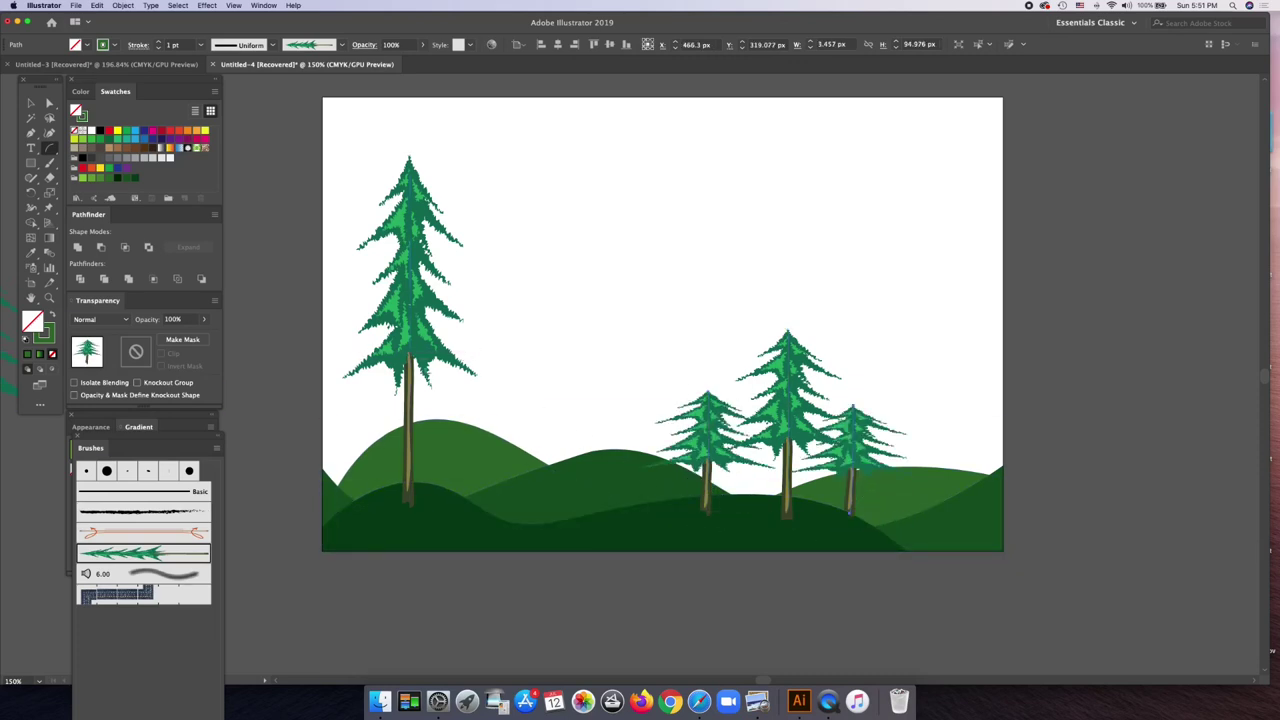
{"action": "left_click_drag", "start_coordinate": [351, 320], "coordinate": [357, 508]}
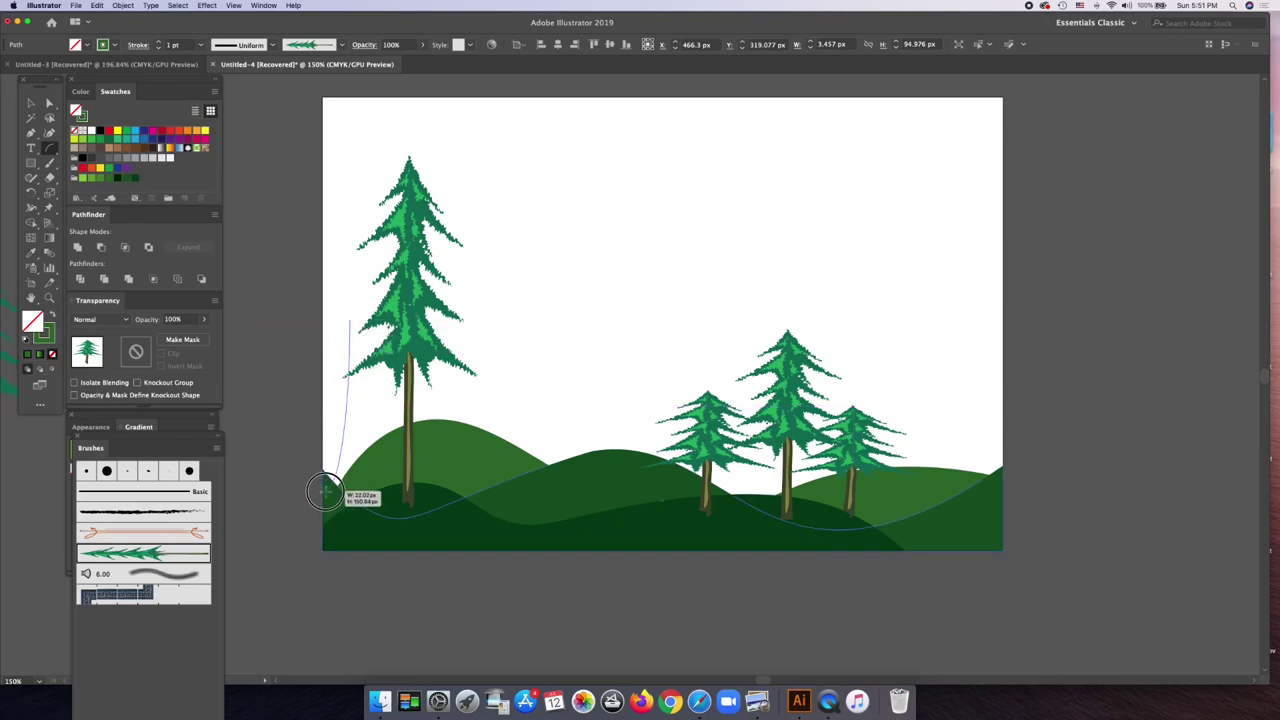
- Paint a leaning curved-trunk pine left of centre and a tall pine at the right edge, undoing stray strokes
{"action": "left_click_drag", "start_coordinate": [498, 383], "coordinate": [461, 500]}
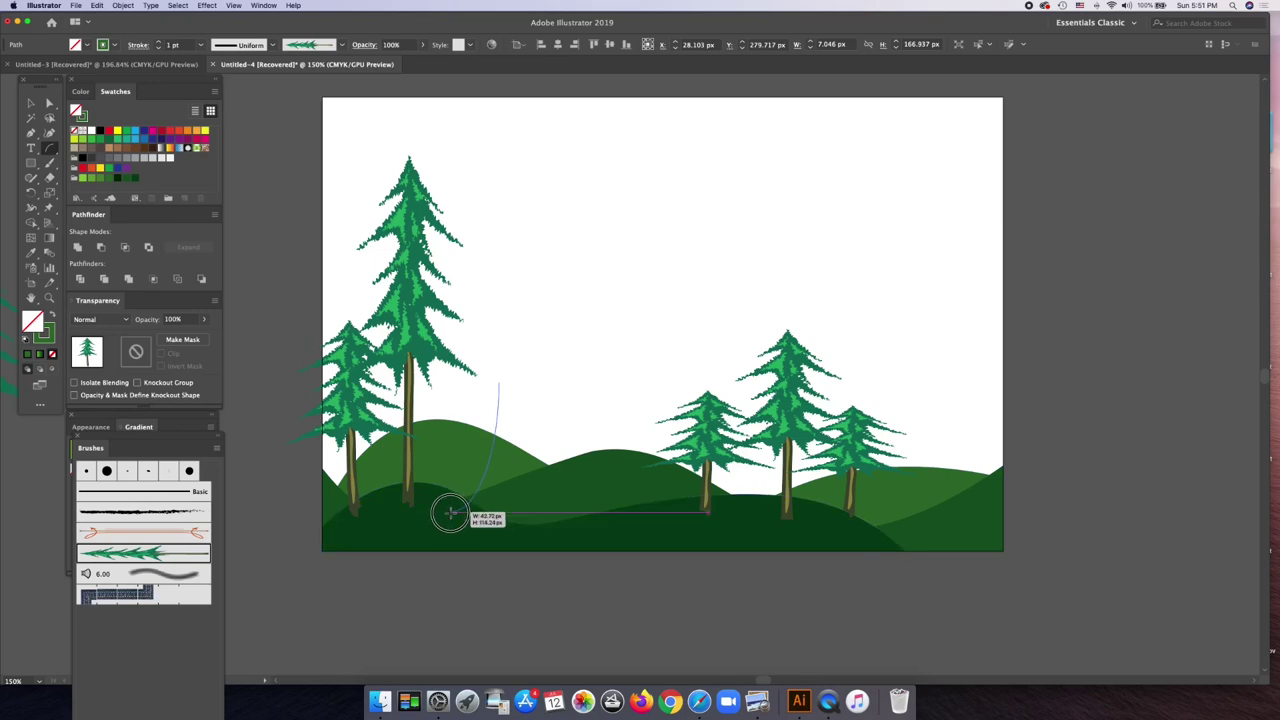
{"action": "left_click_drag", "start_coordinate": [461, 500], "coordinate": [444, 518]}
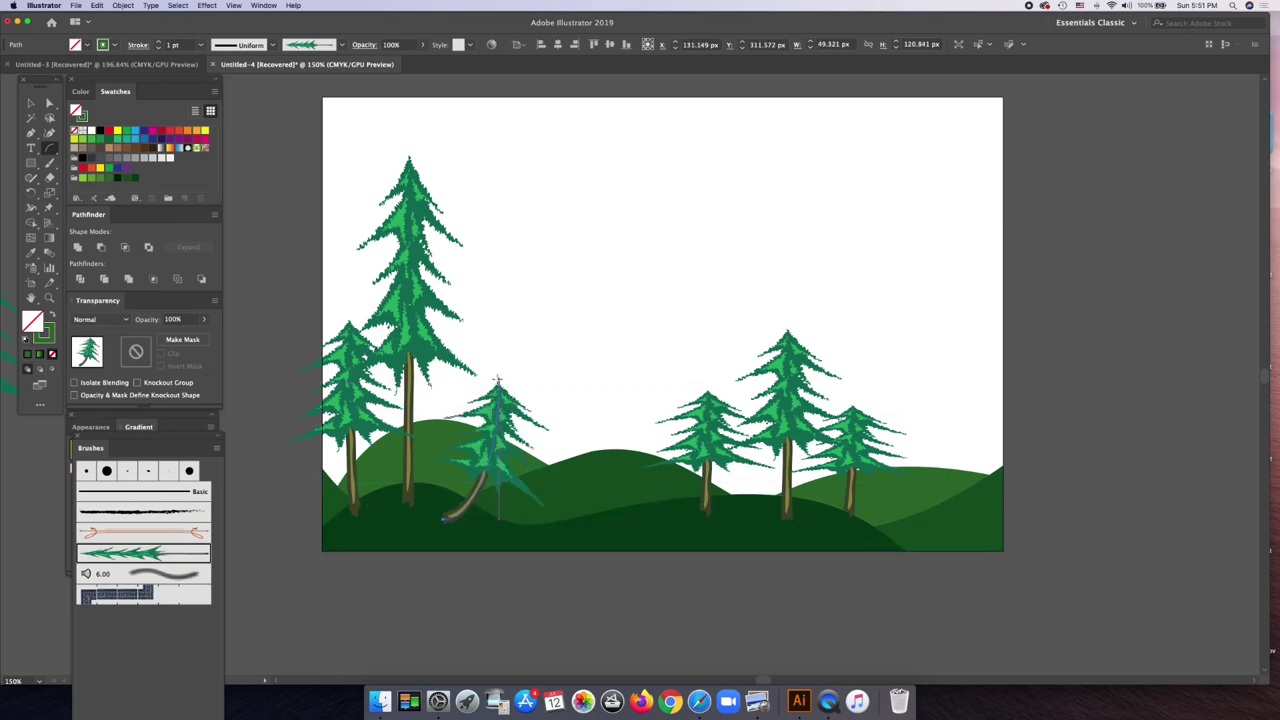
{"action": "left_click_drag", "start_coordinate": [498, 381], "coordinate": [499, 344]}
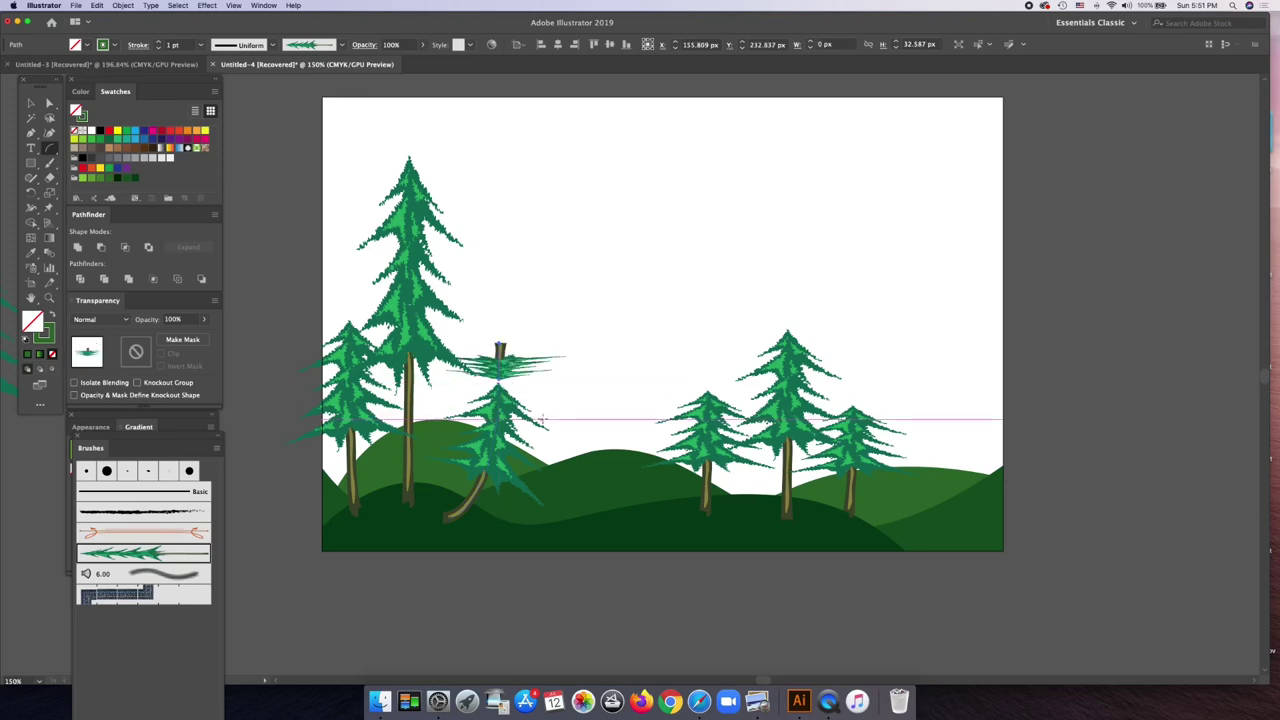
{"action": "key", "text": "ctrl+z"}
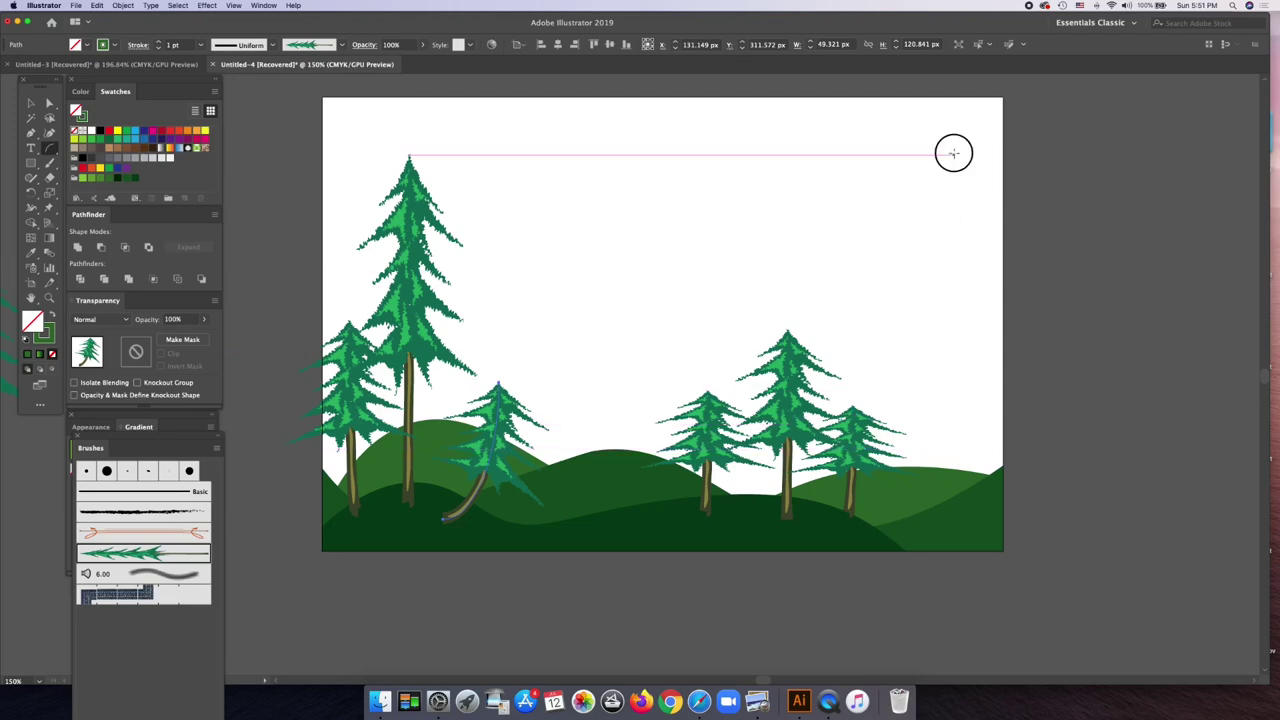
{"action": "left_click_drag", "start_coordinate": [953, 153], "coordinate": [951, 512]}
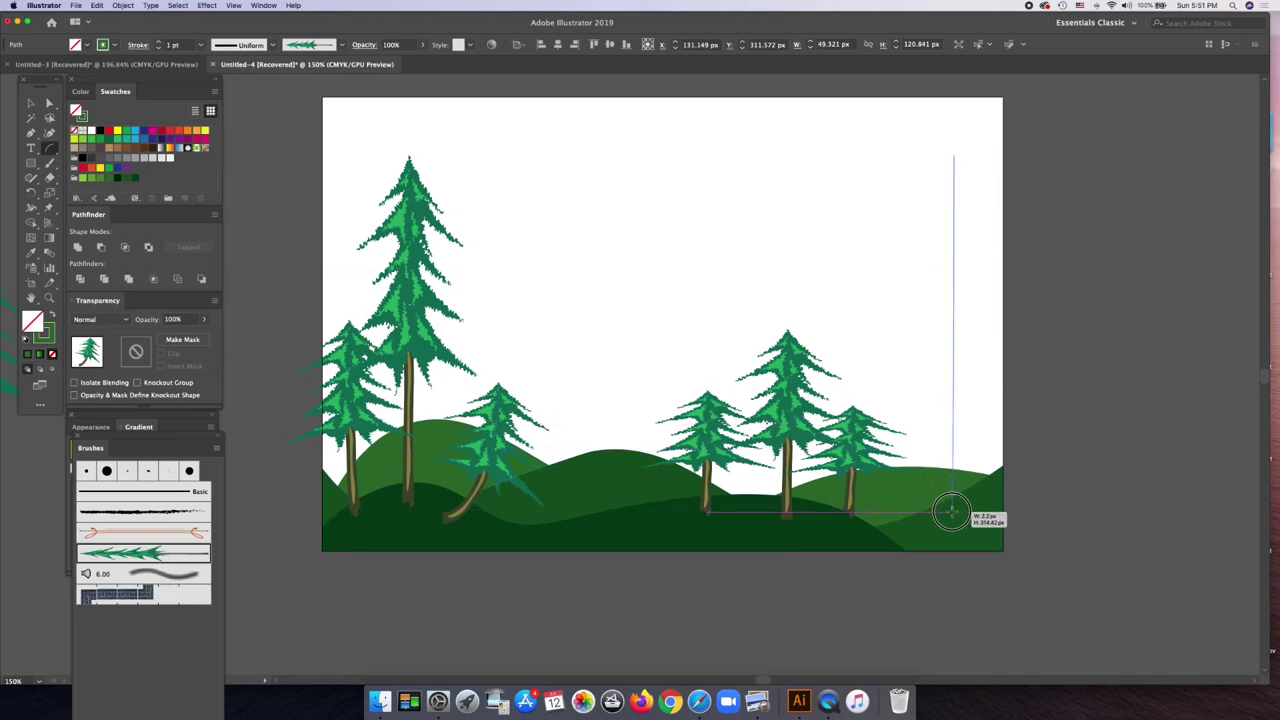
{"action": "left_click_drag", "start_coordinate": [951, 512], "coordinate": [955, 510]}
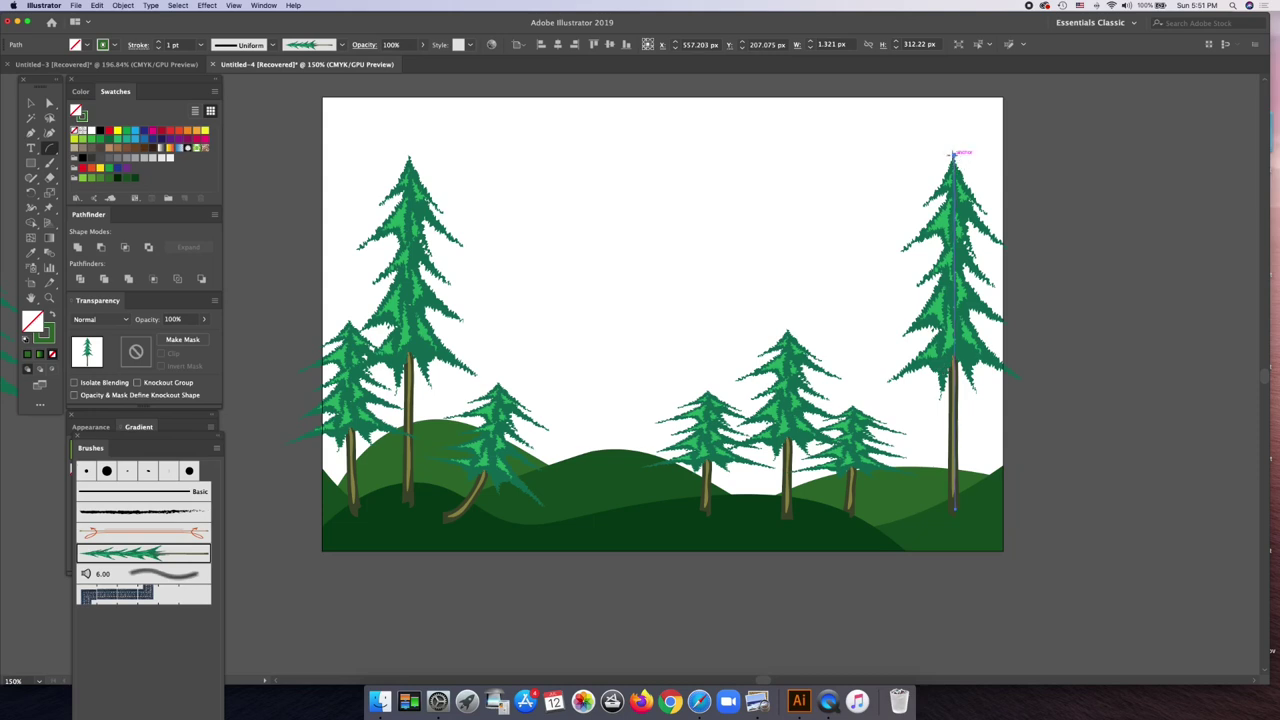
{"action": "left_click_drag", "start_coordinate": [954, 151], "coordinate": [942, 146]}
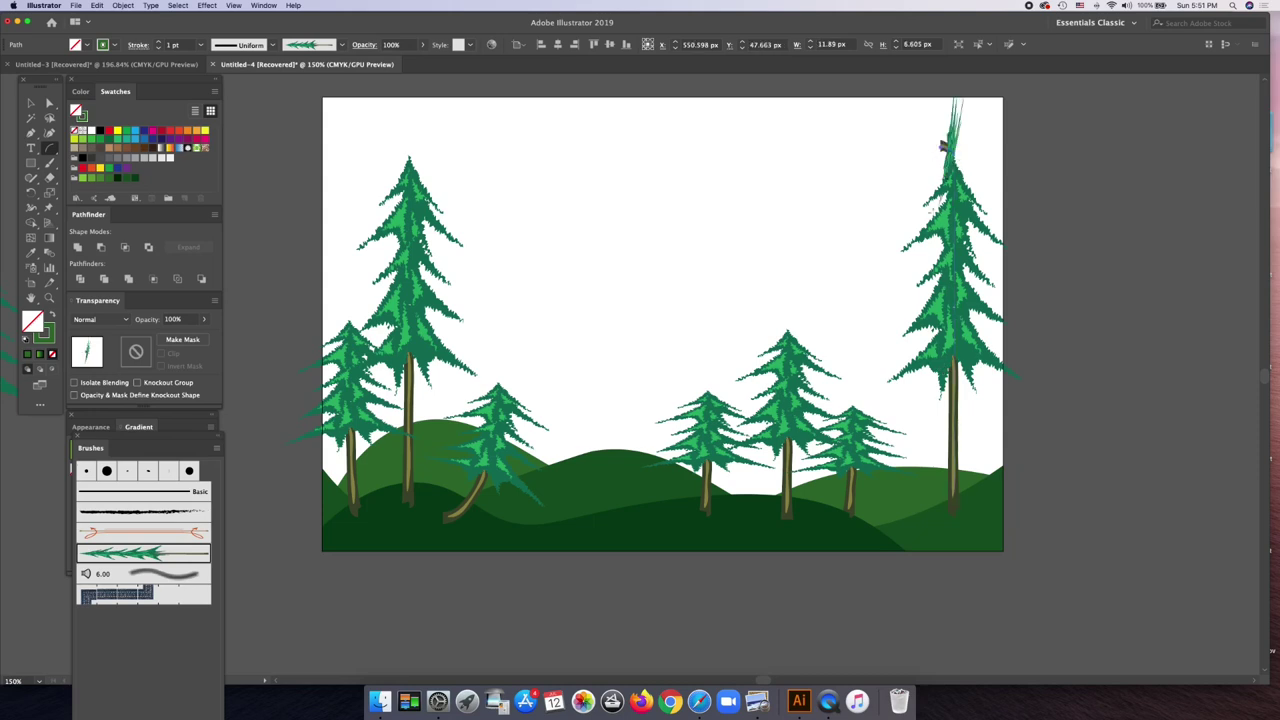
{"action": "key", "text": "super+z"}
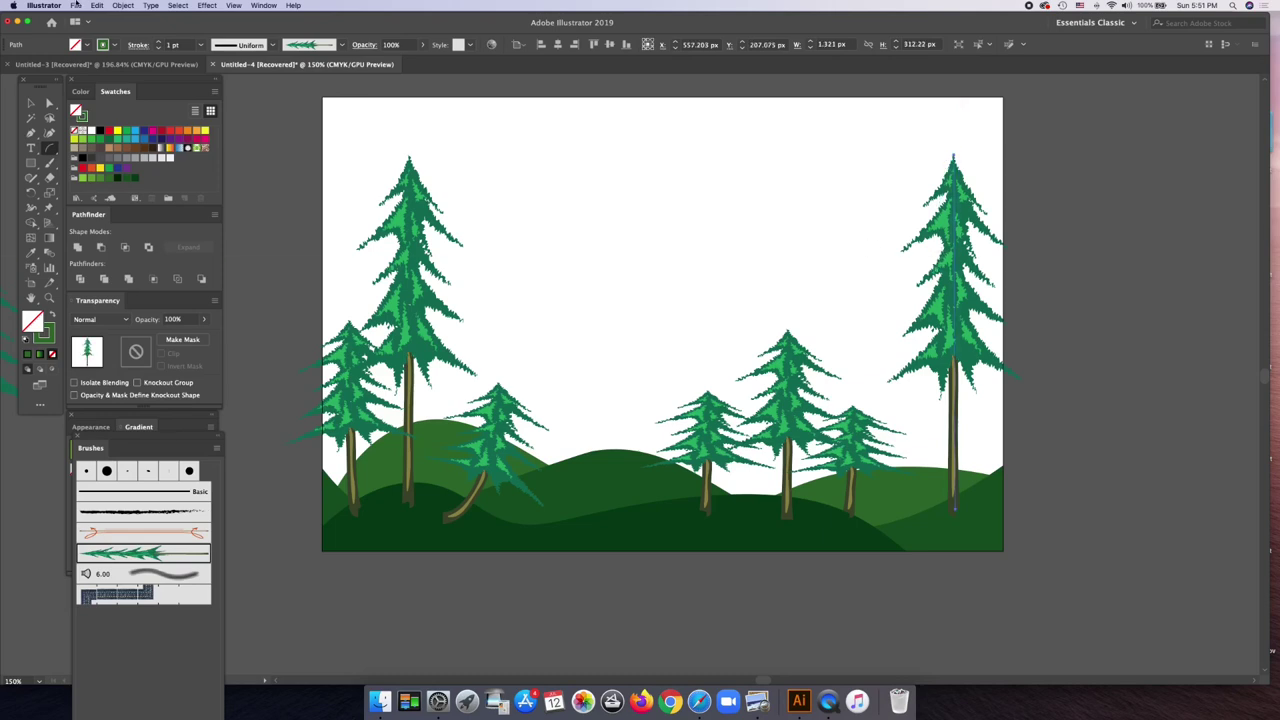
- Raise the tall right pine's top anchor and shift the tree left, fully inside the artboard
{"action": "left_click", "coordinate": [29, 101]}
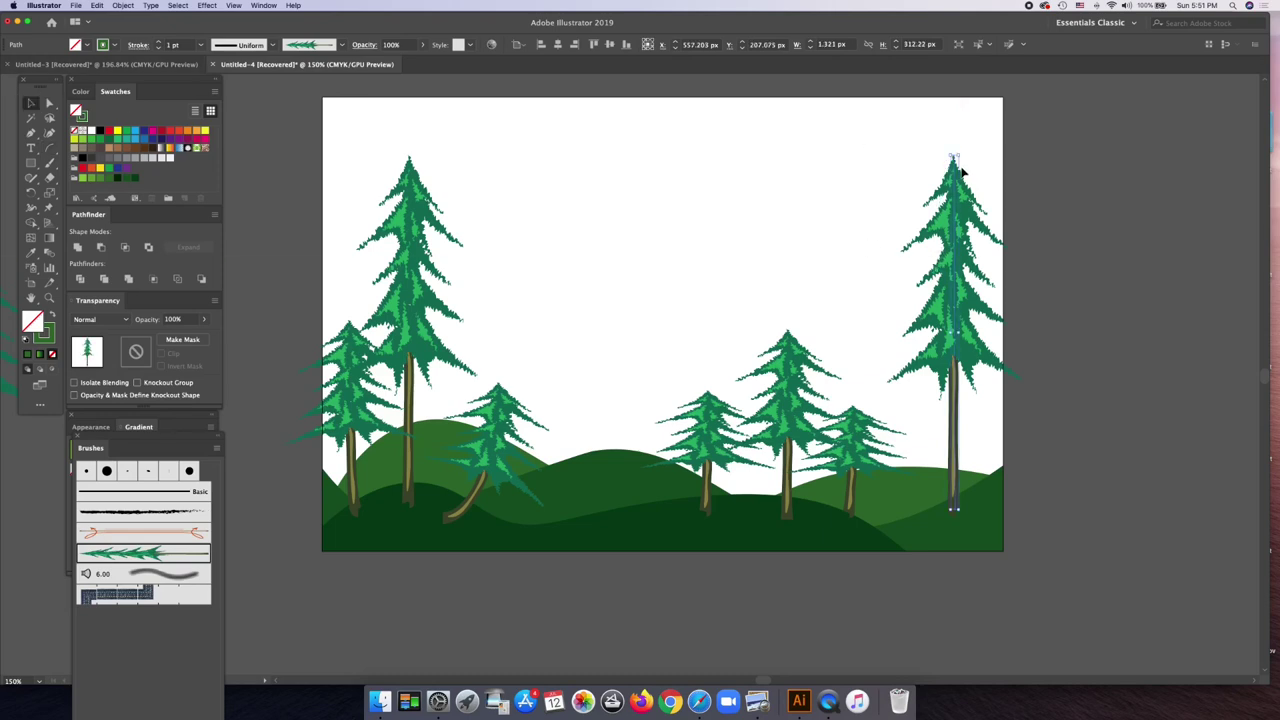
{"action": "left_click_drag", "start_coordinate": [955, 155], "coordinate": [962, 112]}
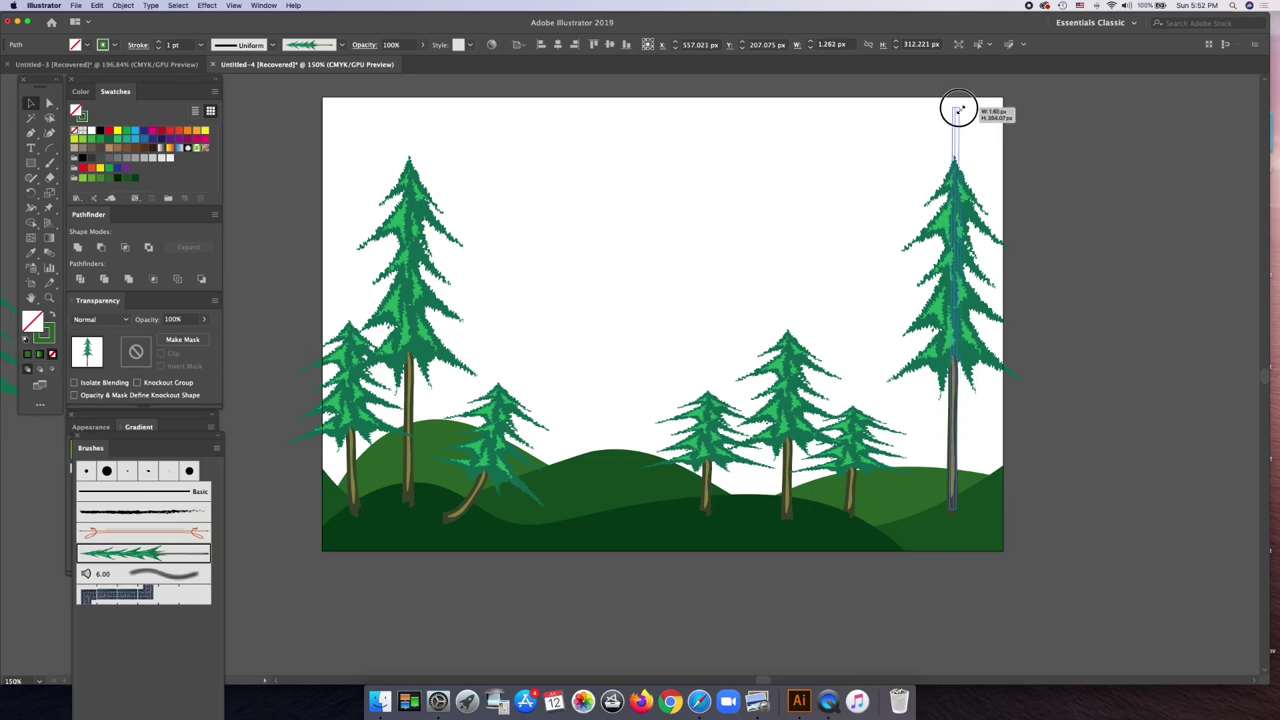
{"action": "left_click_drag", "start_coordinate": [962, 105], "coordinate": [955, 110]}
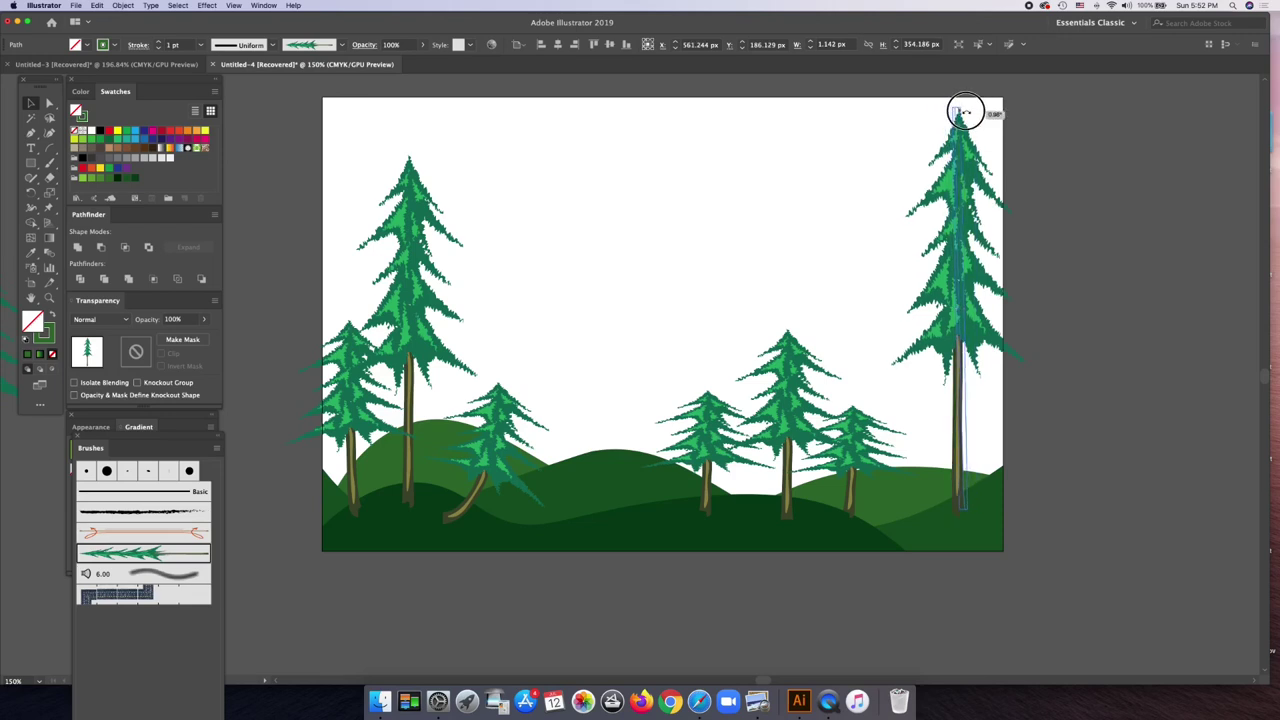
{"action": "left_click_drag", "start_coordinate": [950, 265], "coordinate": [923, 263]}
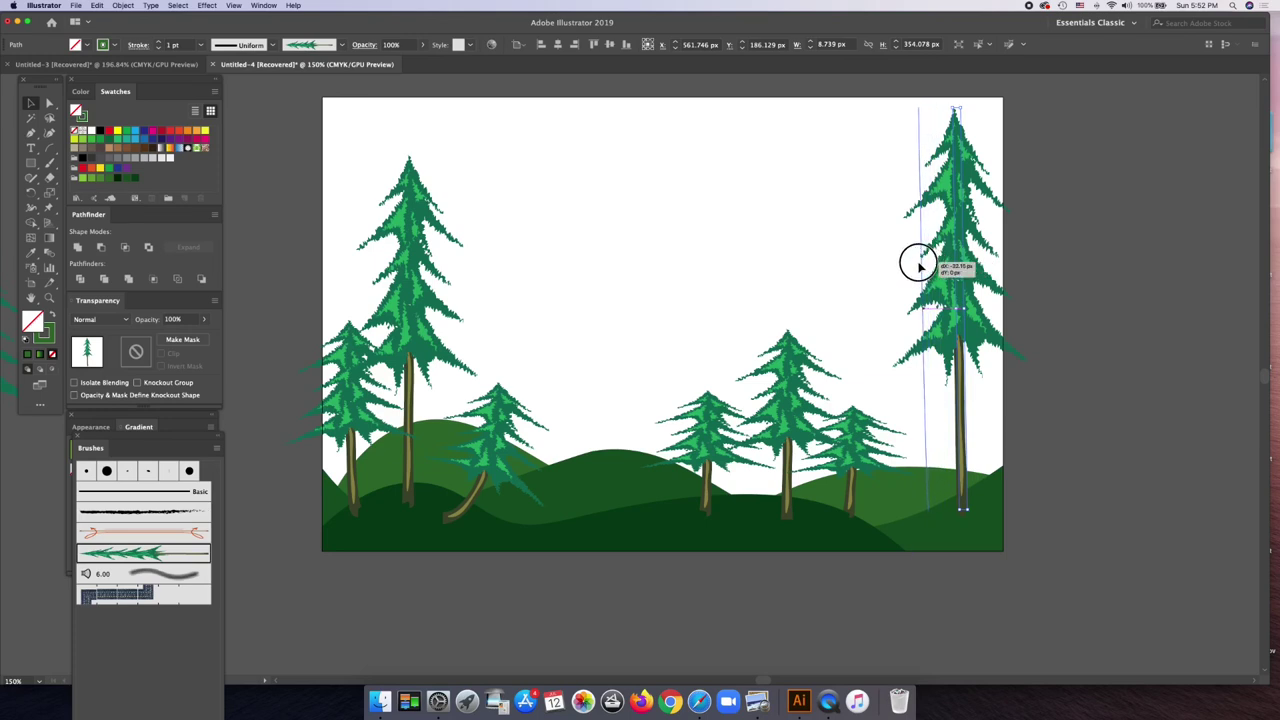
{"action": "left_click_drag", "start_coordinate": [923, 263], "coordinate": [914, 263]}
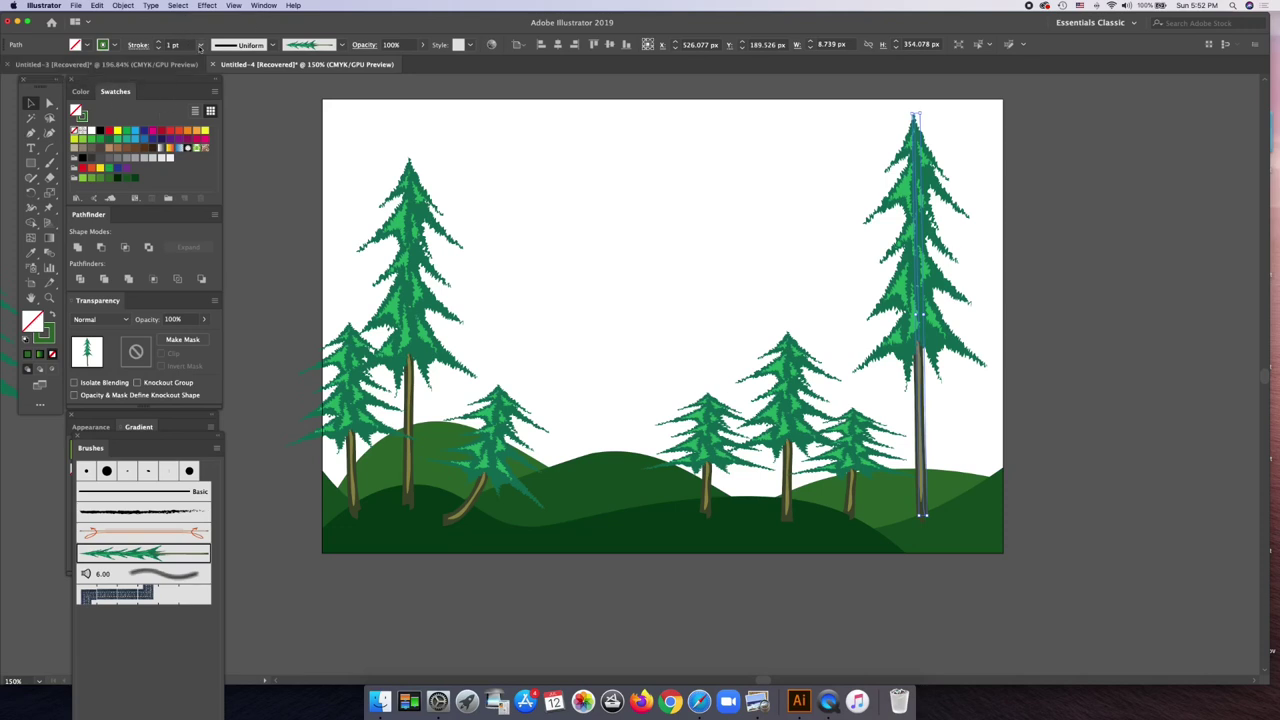
- Try a 2 pt stroke on the tall pine, then set it back to 1 pt
{"action": "left_click", "coordinate": [200, 47]}
{"action": "left_click", "coordinate": [220, 113]}
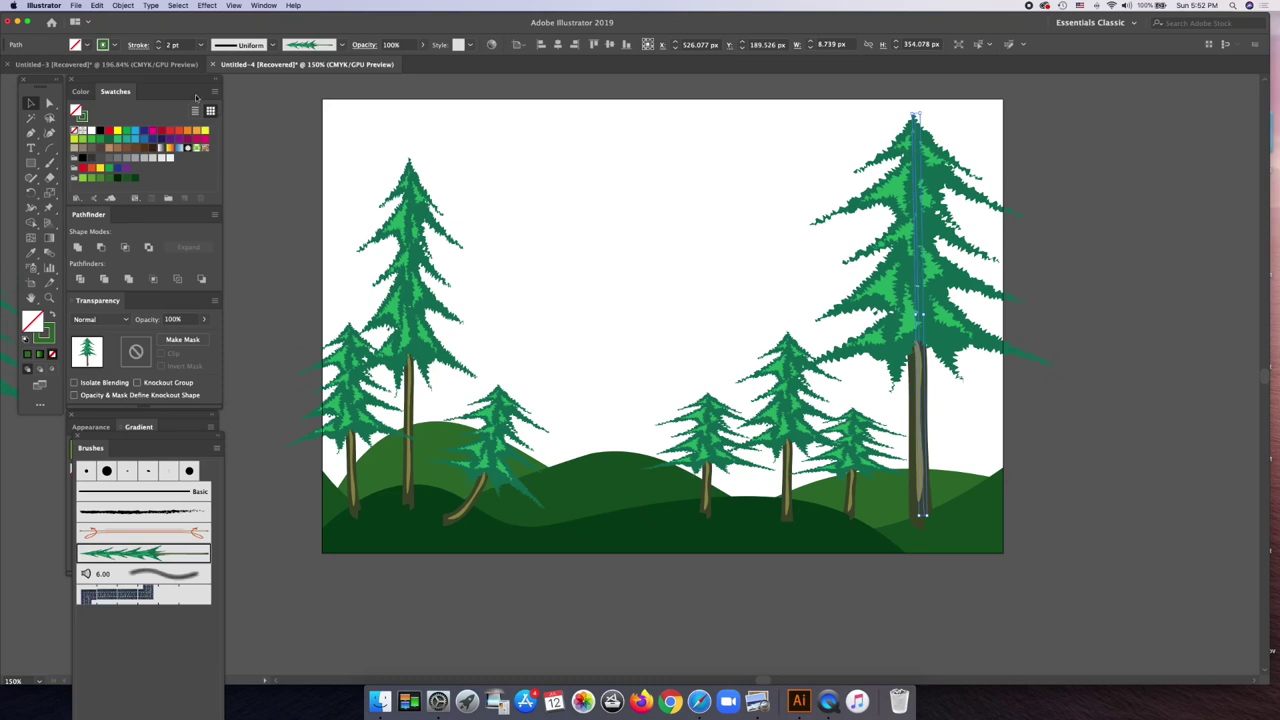
{"action": "left_click", "coordinate": [200, 45]}
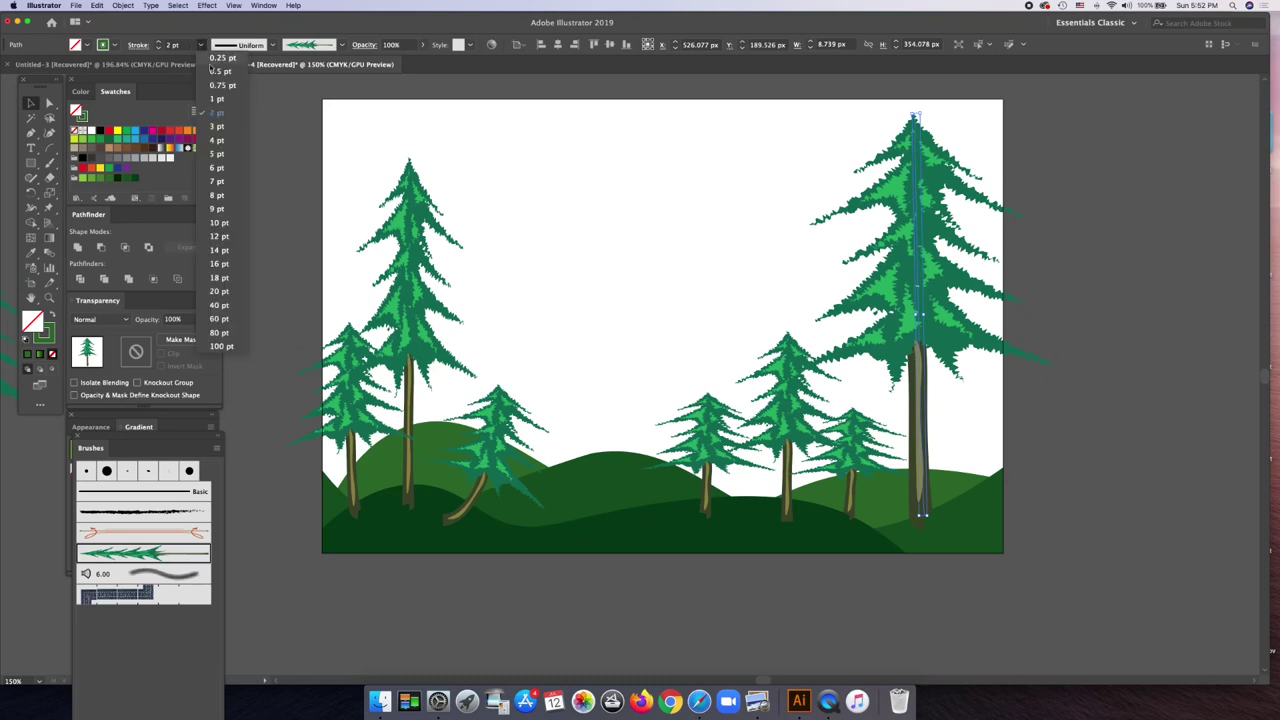
{"action": "left_click", "coordinate": [217, 99]}
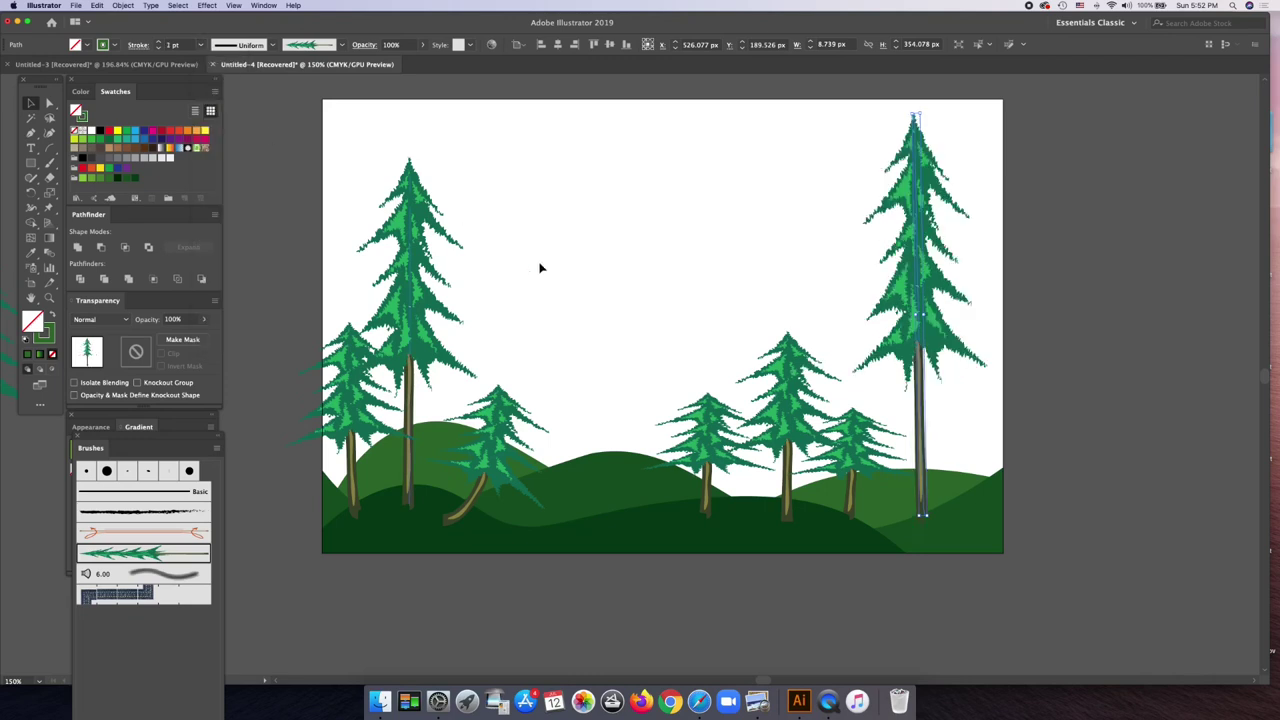
- Set the right-group pines to 0.5 pt, 0.75 pt and 0.25 pt stroke weights
{"action": "left_click", "coordinate": [858, 445]}
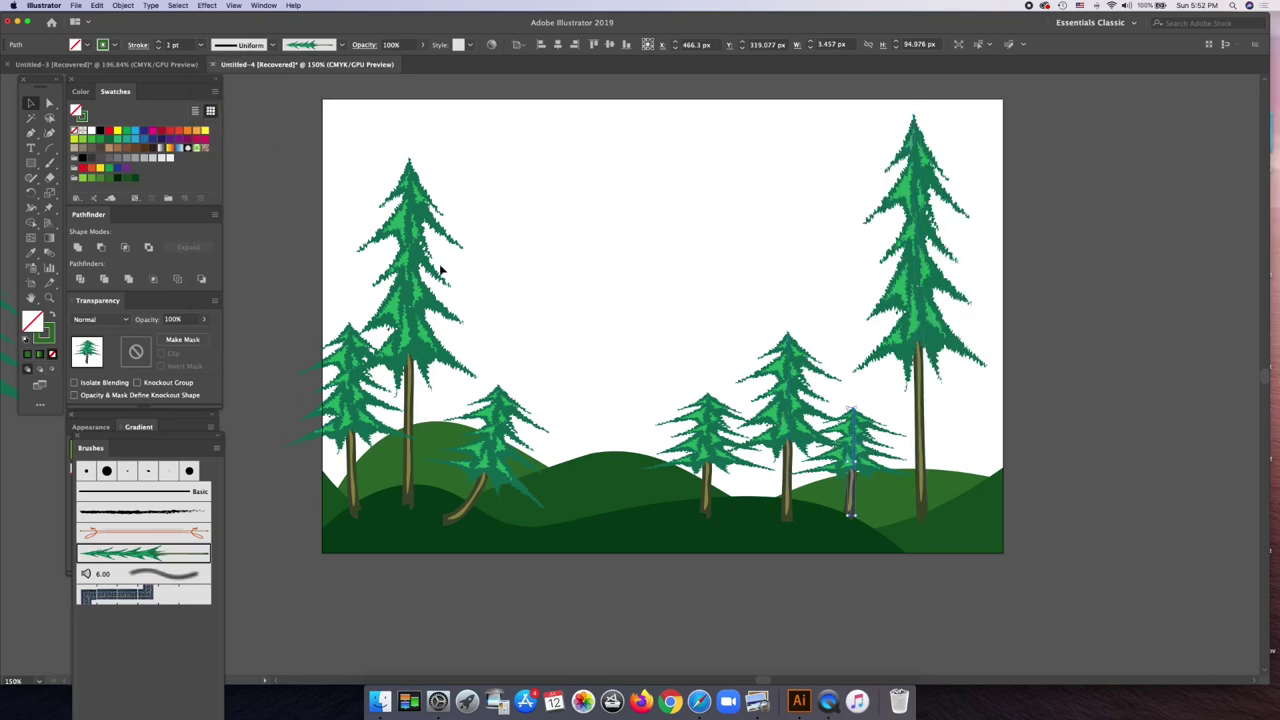
{"action": "left_click", "coordinate": [201, 45]}
{"action": "left_click", "coordinate": [219, 72]}
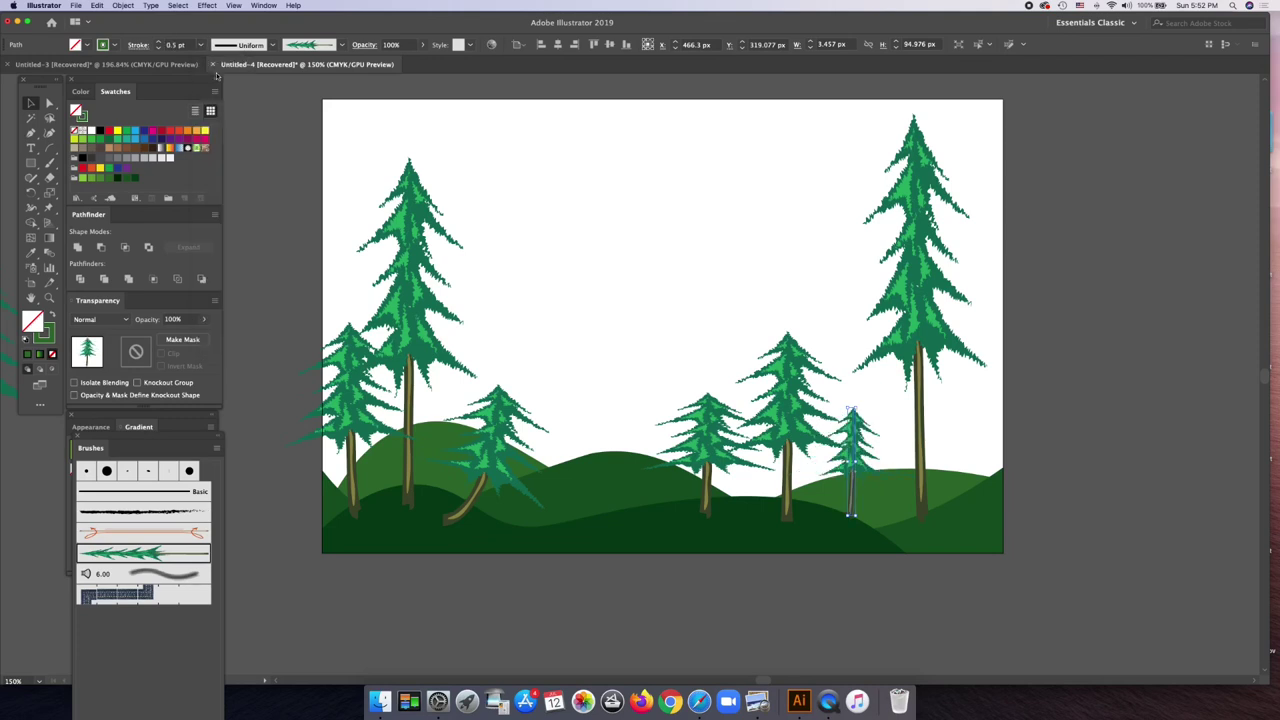
{"action": "left_click", "coordinate": [792, 402]}
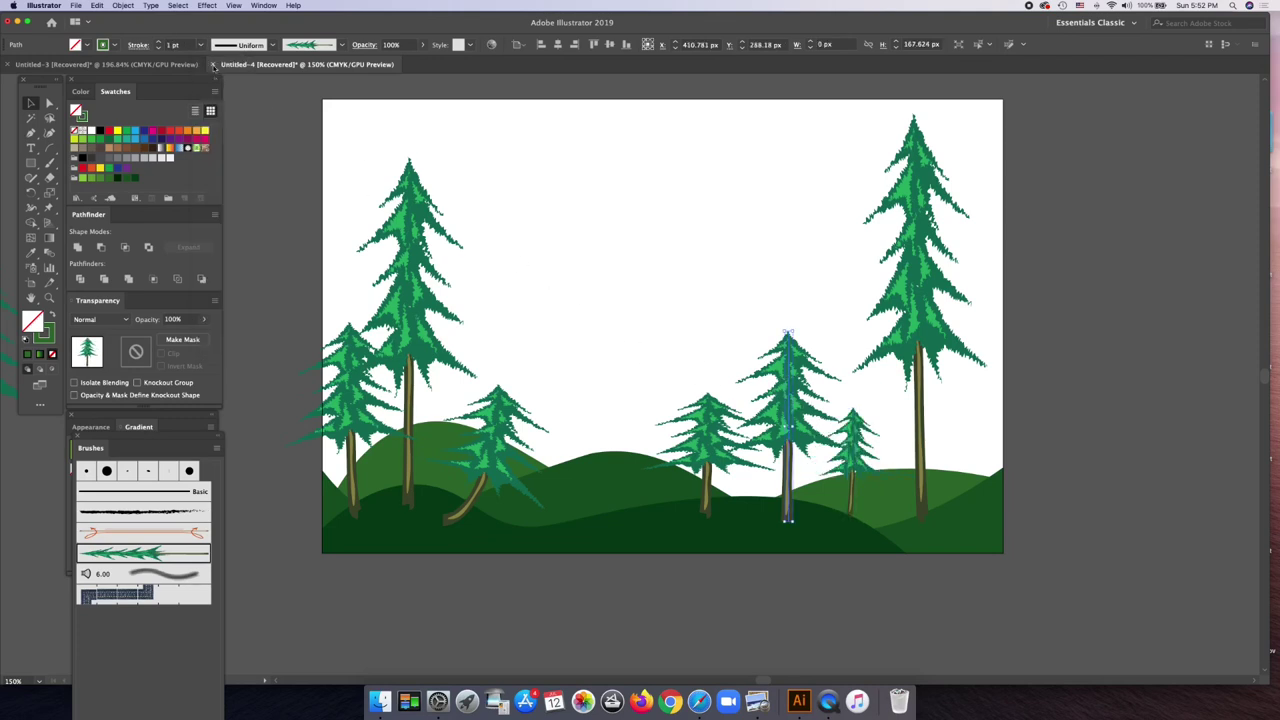
{"action": "left_click", "coordinate": [201, 45]}
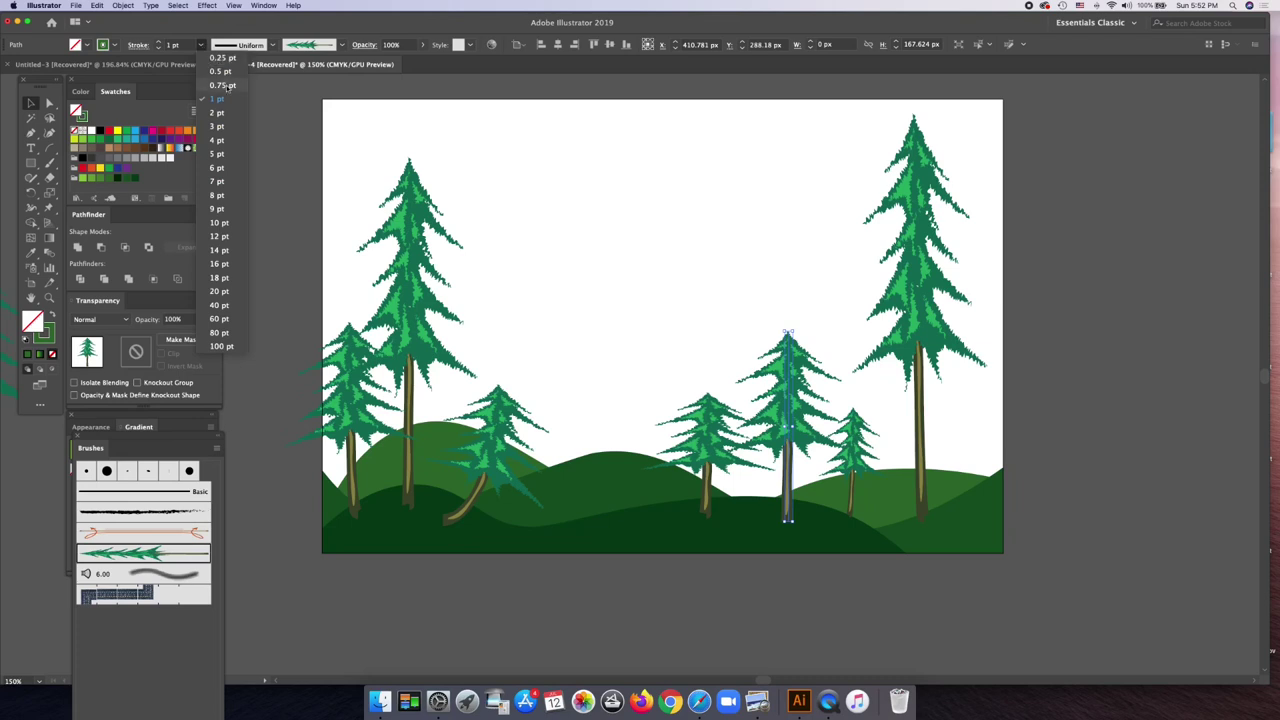
{"action": "left_click", "coordinate": [222, 84]}
{"action": "left_click", "coordinate": [720, 458]}
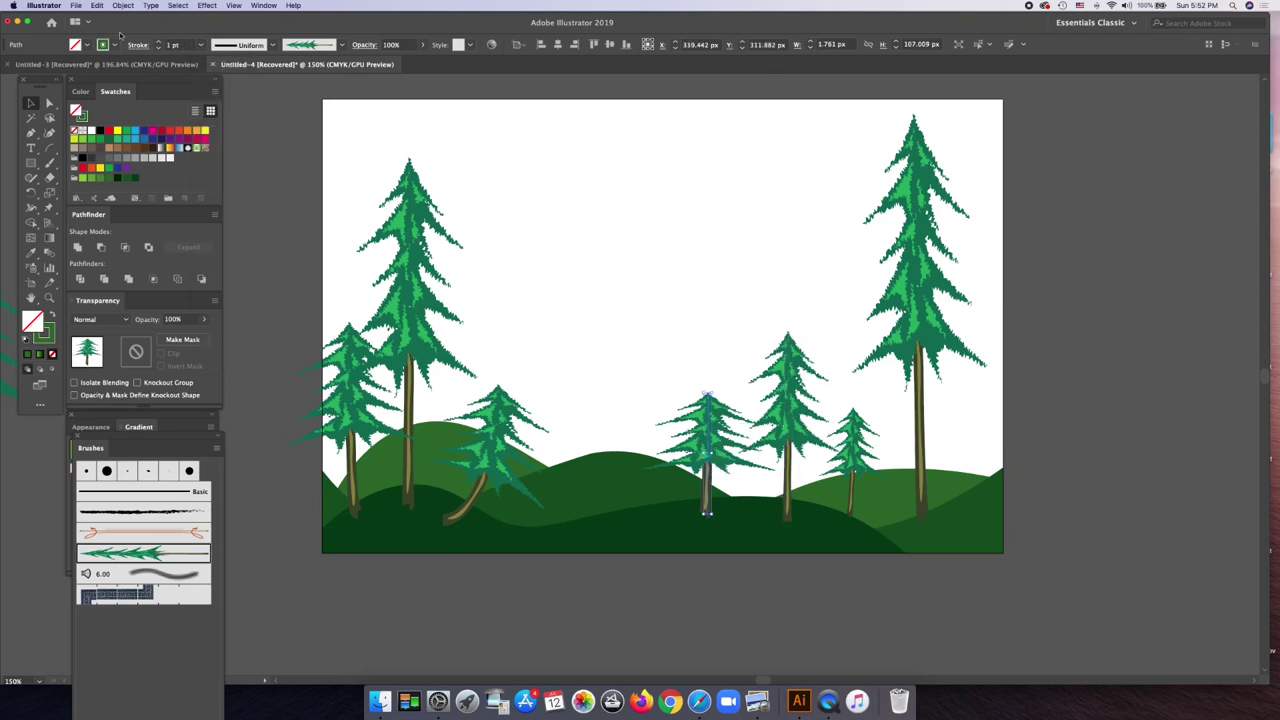
{"action": "left_click", "coordinate": [201, 45]}
{"action": "left_click", "coordinate": [222, 65]}
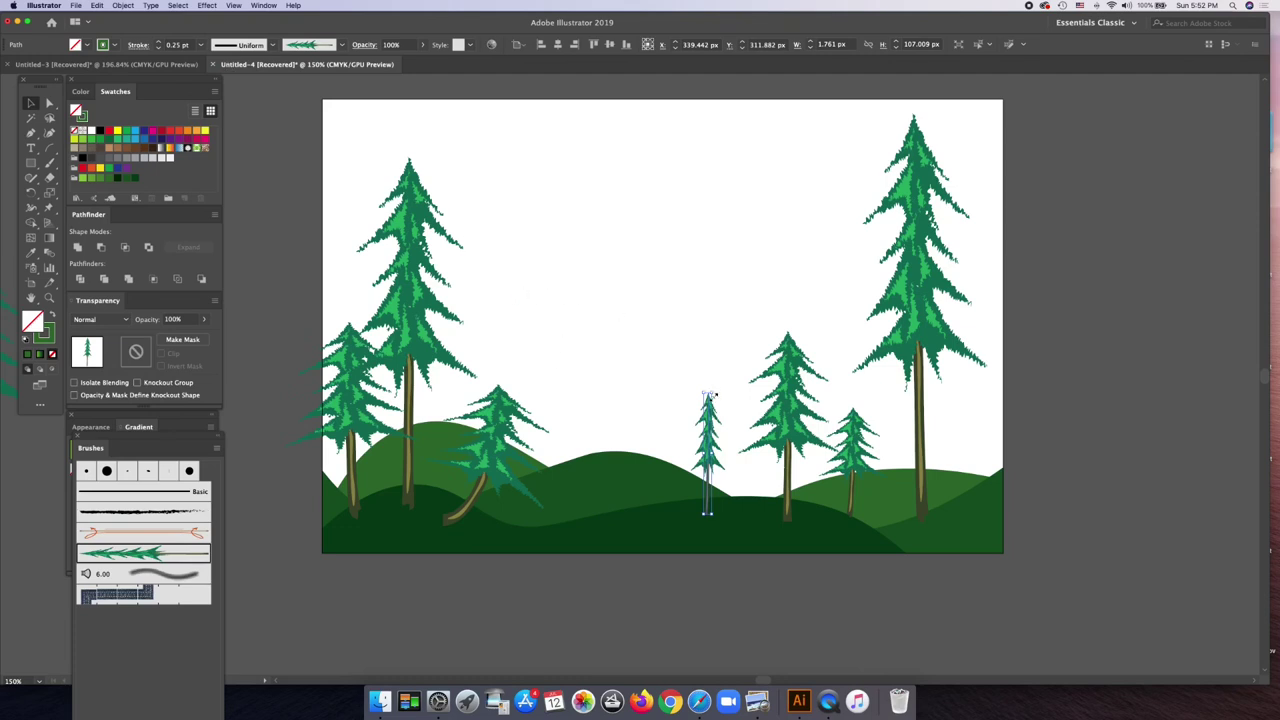
- Shorten the thin pine into a sapling and move it beside the tall right pine
{"action": "left_click_drag", "start_coordinate": [710, 393], "coordinate": [709, 473]}
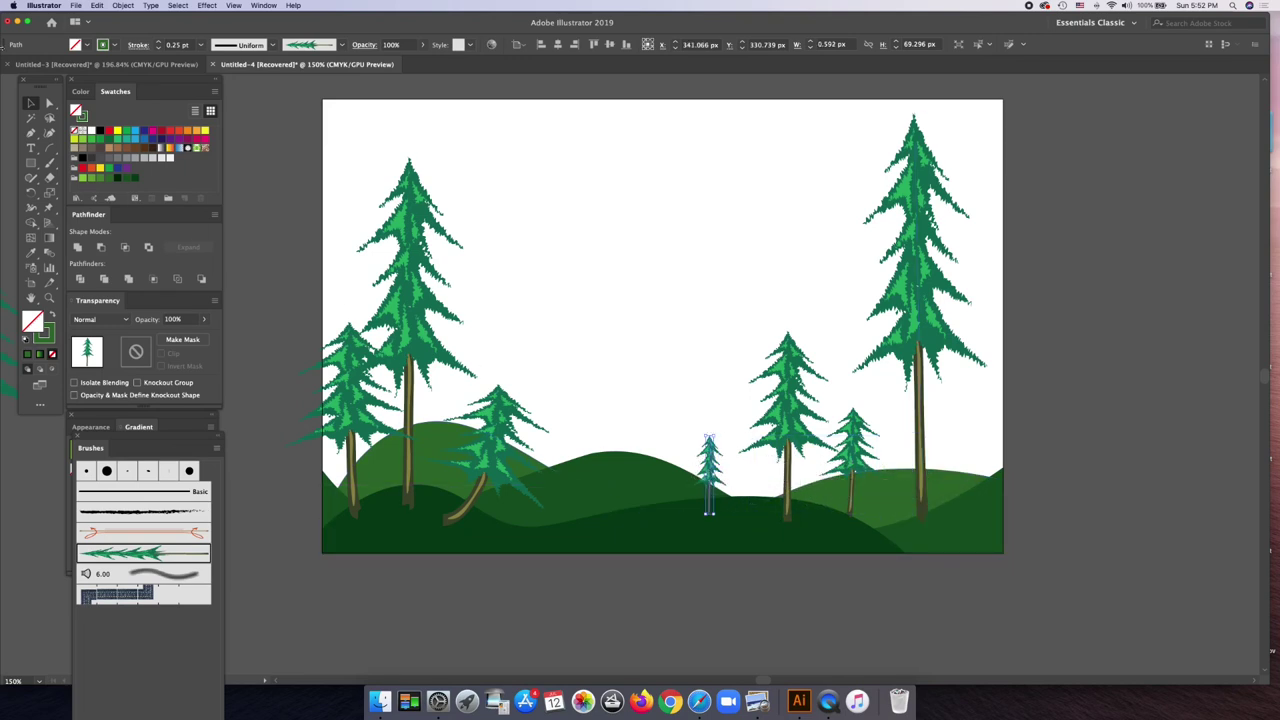
{"action": "left_click", "coordinate": [29, 101]}
{"action": "left_click_drag", "start_coordinate": [712, 478], "coordinate": [898, 489]}
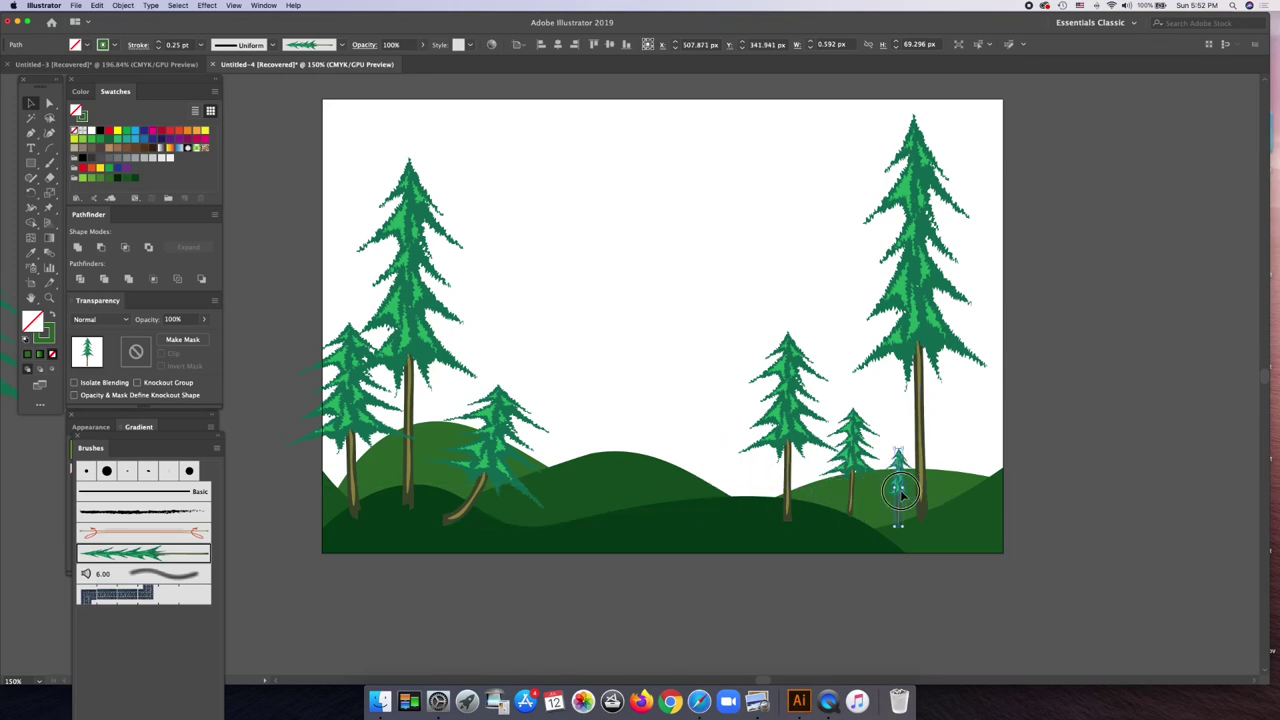
{"action": "mouse_move", "coordinate": [900, 491]}
{"action": "left_mouse_down"}
{"action": "mouse_move", "coordinate": [940, 460]}
{"action": "mouse_move", "coordinate": [937, 443]}
{"action": "left_mouse_up"}
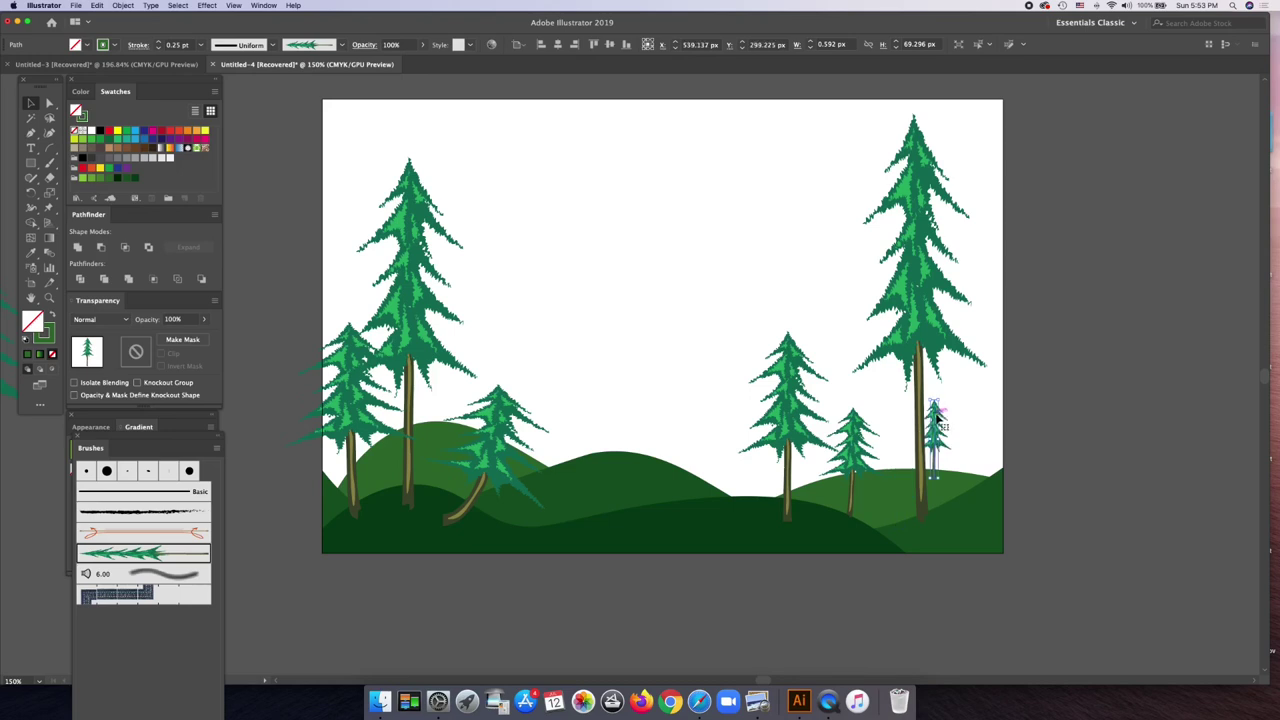
{"action": "left_click", "coordinate": [941, 399]}
{"action": "left_click_drag", "start_coordinate": [932, 452], "coordinate": [936, 446]}
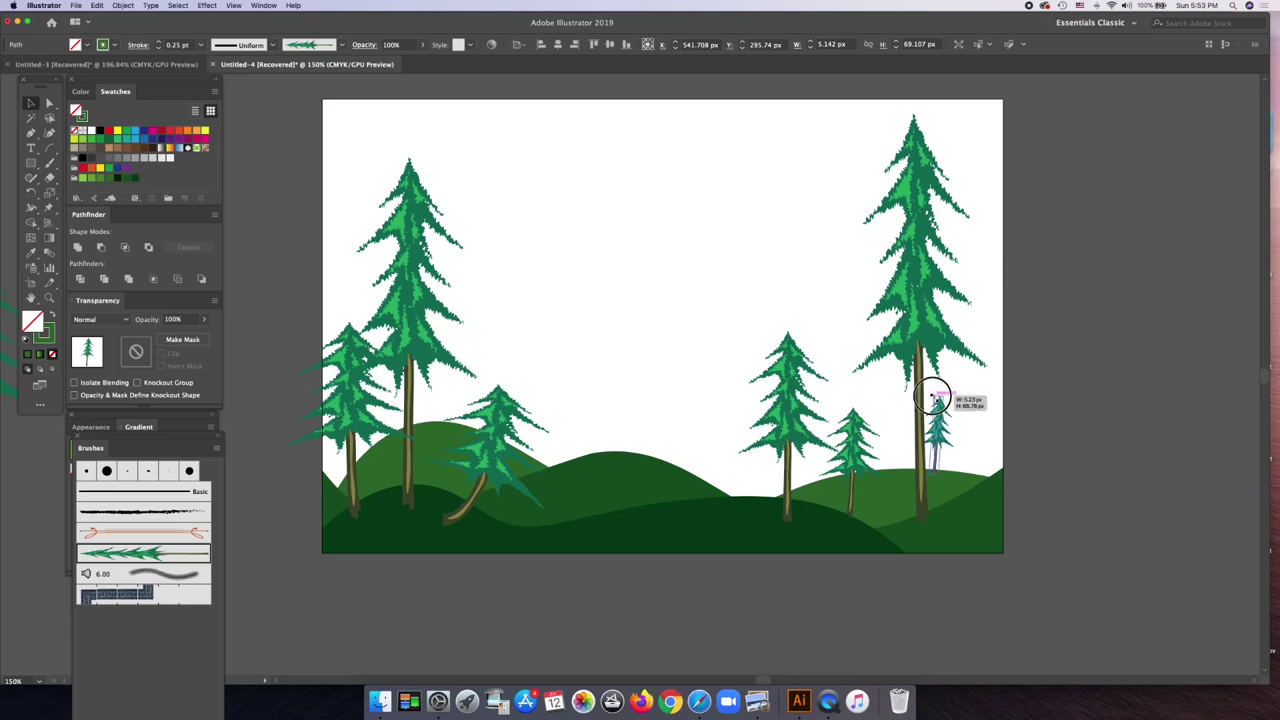
- Rotate the leaning left-hill pine upright and move it into place on the hill
{"action": "left_click", "coordinate": [495, 410]}
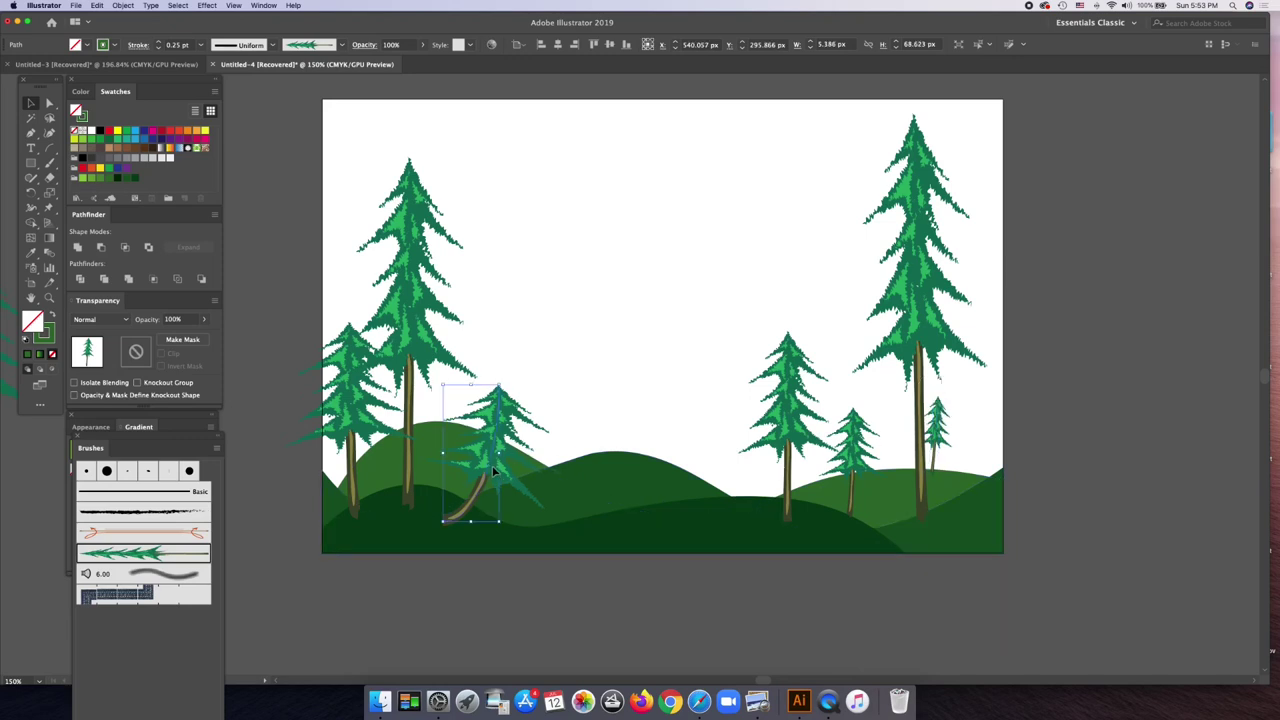
{"action": "left_click_drag", "start_coordinate": [505, 382], "coordinate": [470, 398]}
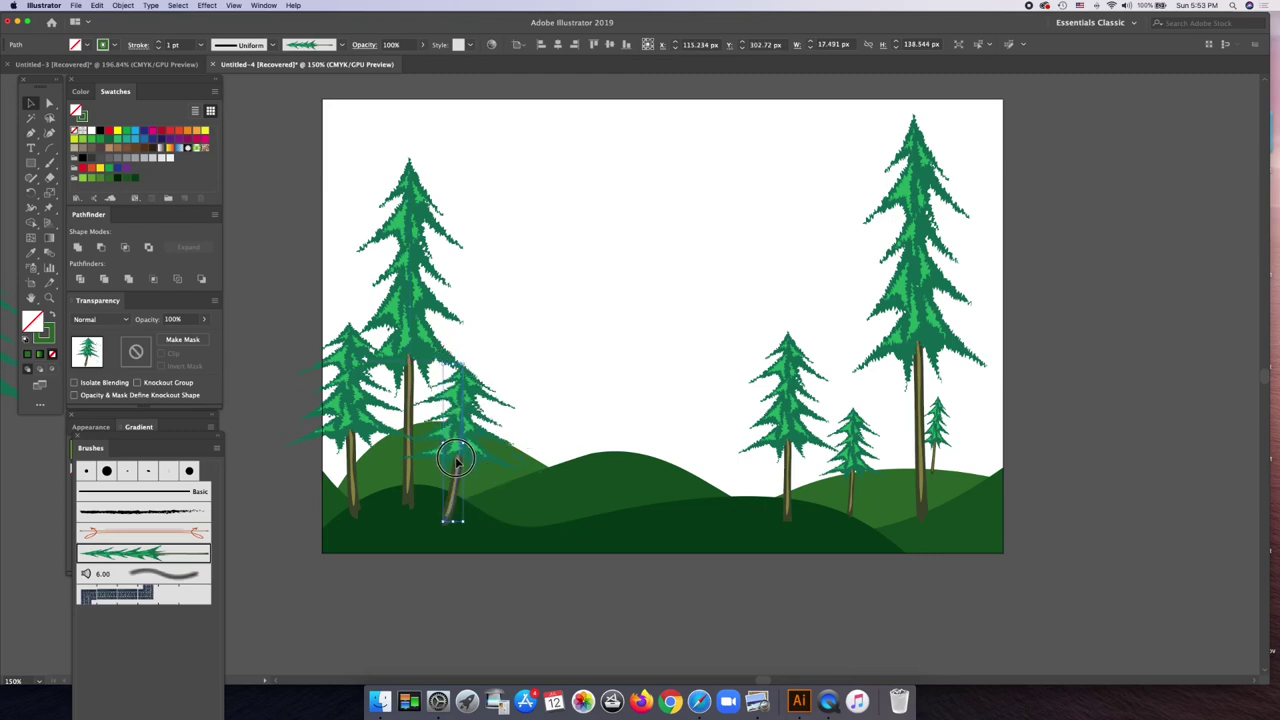
{"action": "left_click_drag", "start_coordinate": [453, 468], "coordinate": [475, 426]}
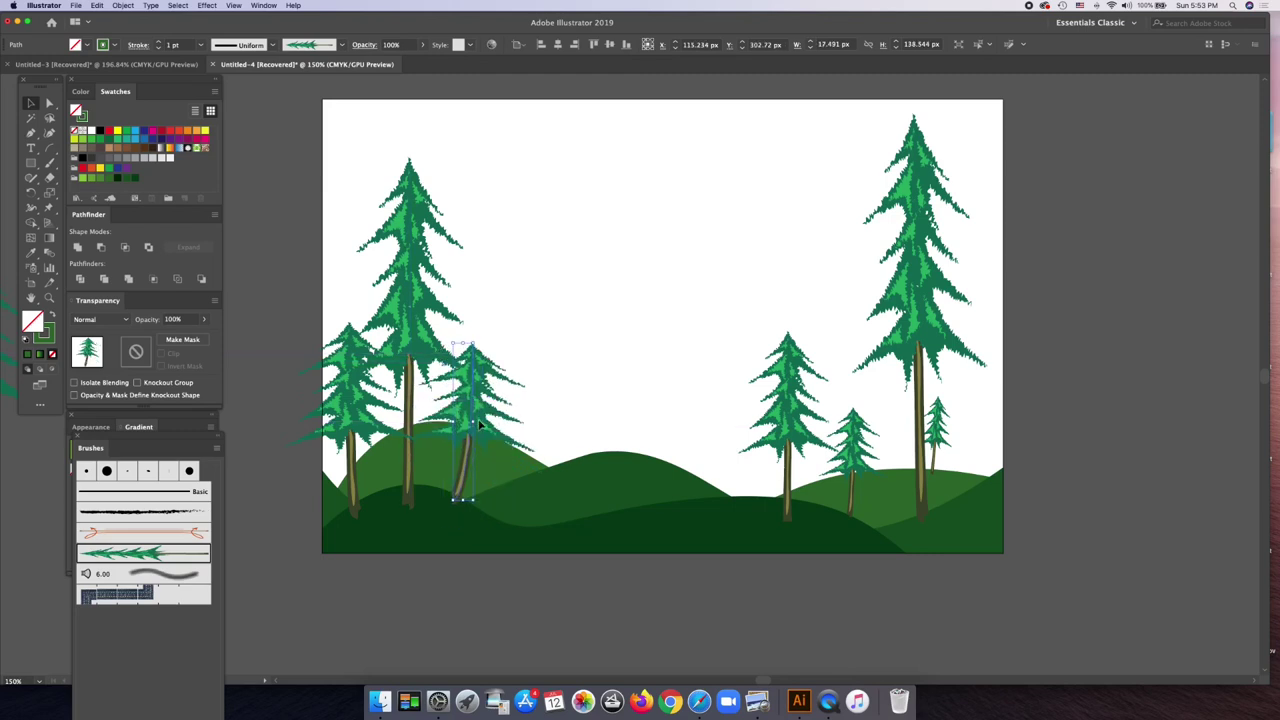
- Thin the small tree to 0.5 pt and tilt it to about 341°
{"action": "left_click", "coordinate": [130, 46]}
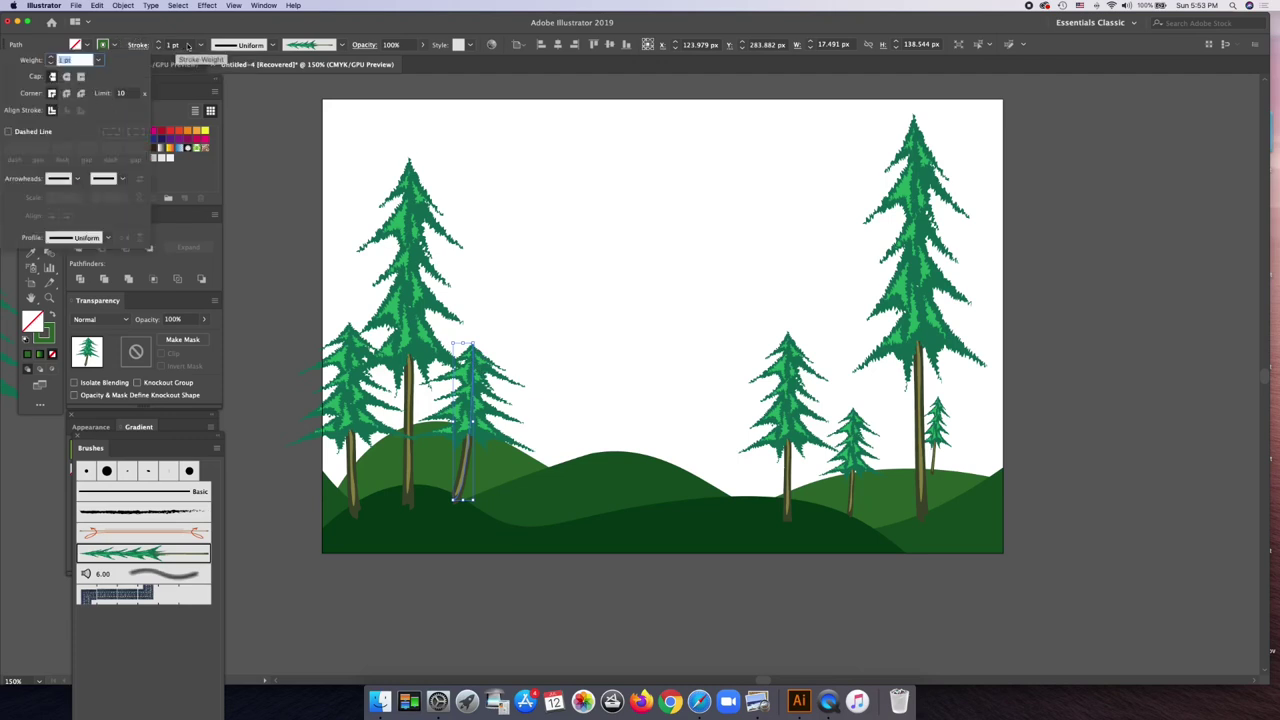
{"action": "left_click", "coordinate": [202, 46]}
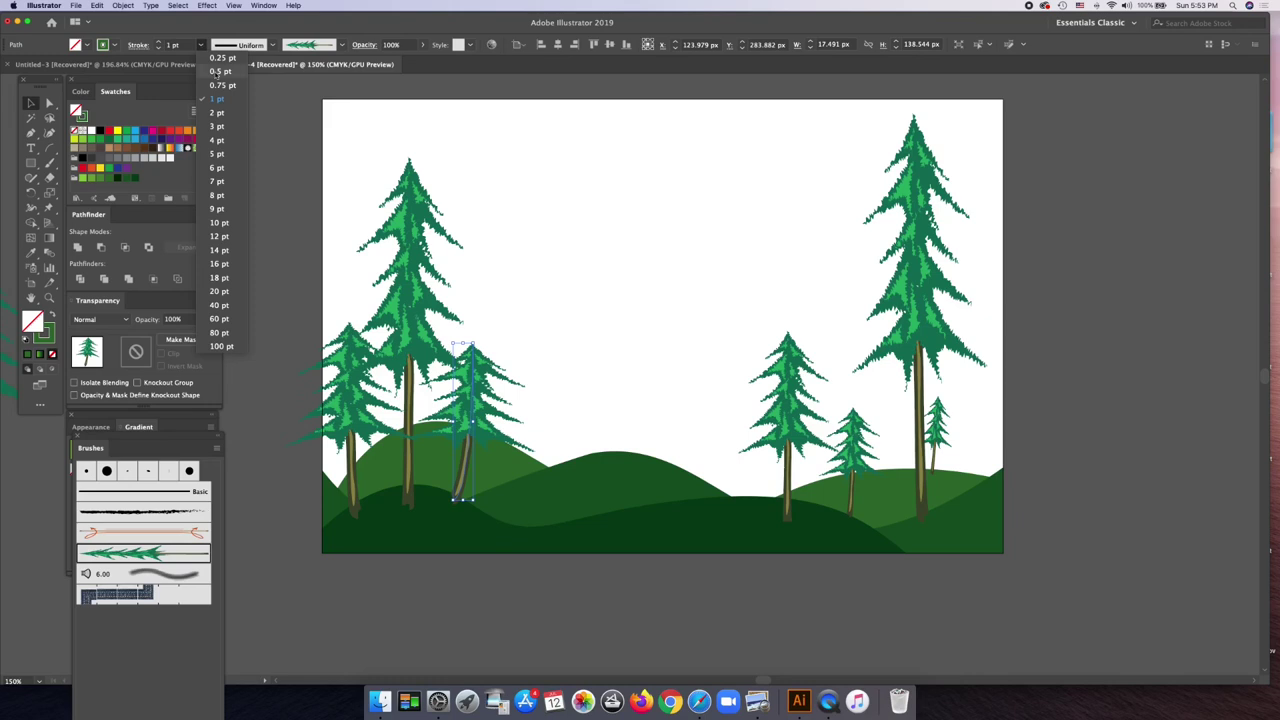
{"action": "left_click", "coordinate": [215, 71]}
{"action": "key", "text": "r"}
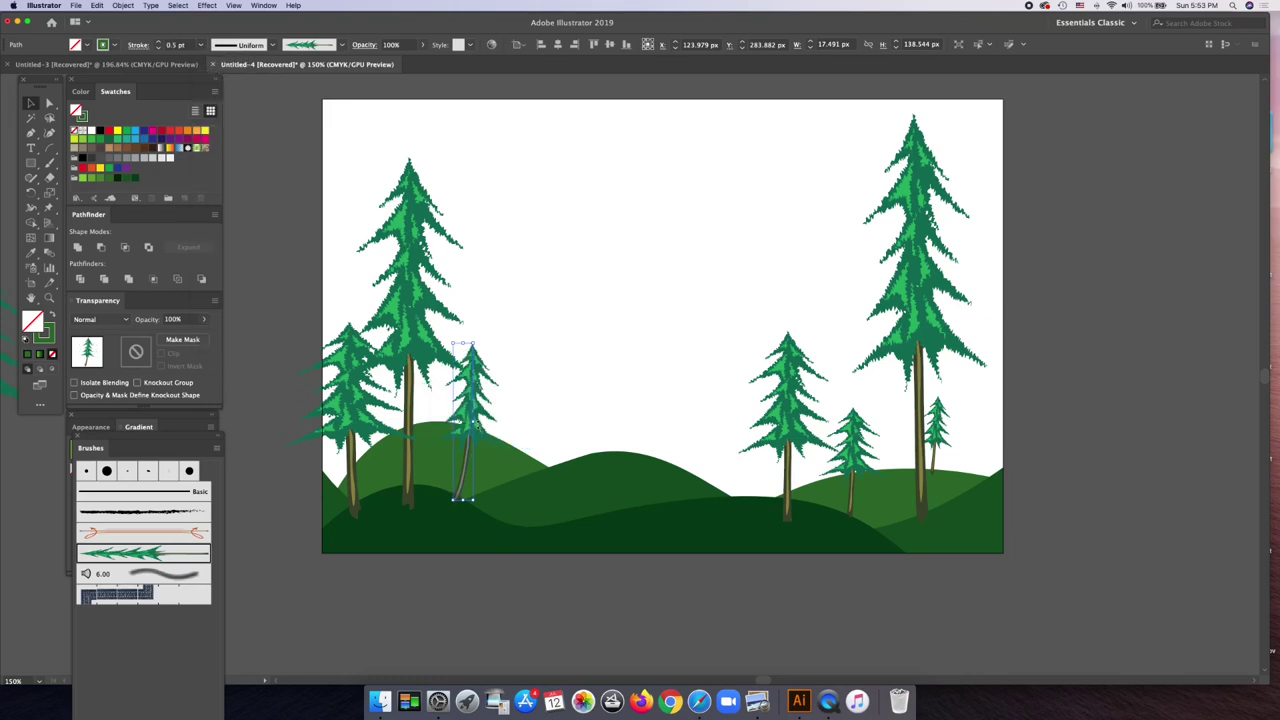
{"action": "left_click_drag", "start_coordinate": [490, 430], "coordinate": [437, 406]}
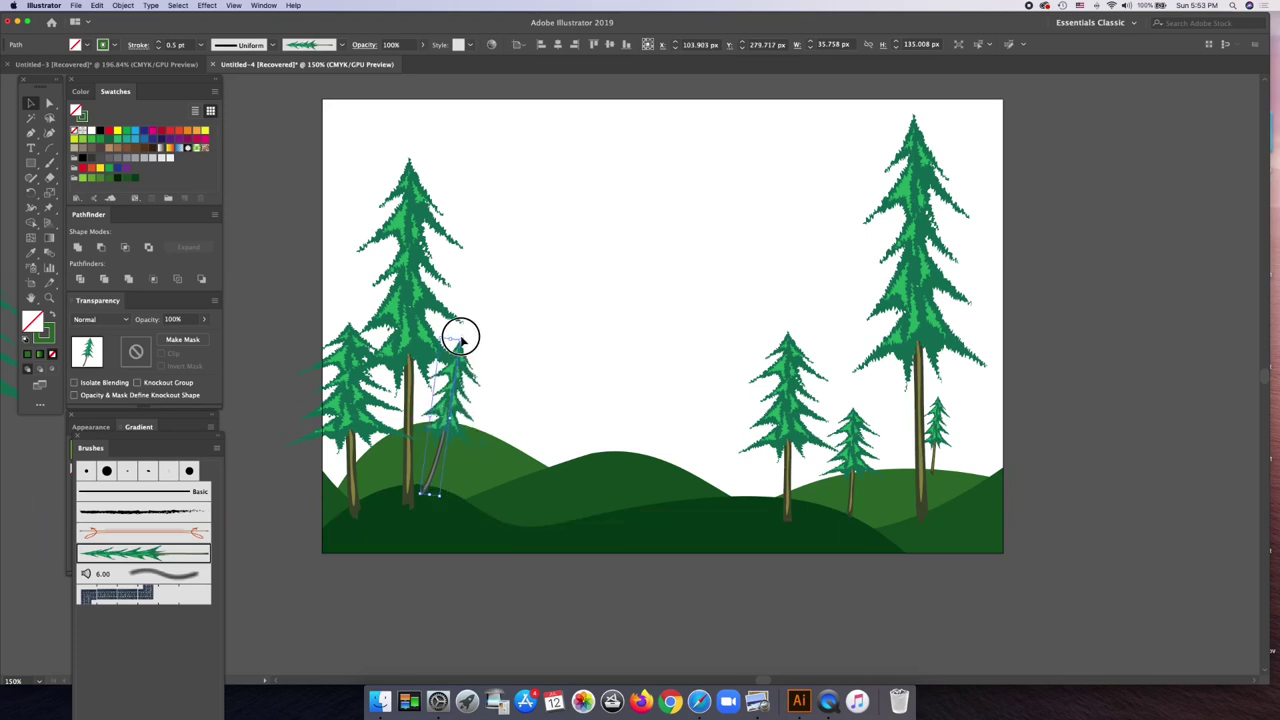
{"action": "left_click", "coordinate": [469, 343]}
{"action": "left_click", "coordinate": [428, 487]}
- Nudge the far-left tree slightly up and right and set its stroke to 0.75 pt
{"action": "left_click_drag", "start_coordinate": [344, 447], "coordinate": [346, 437]}
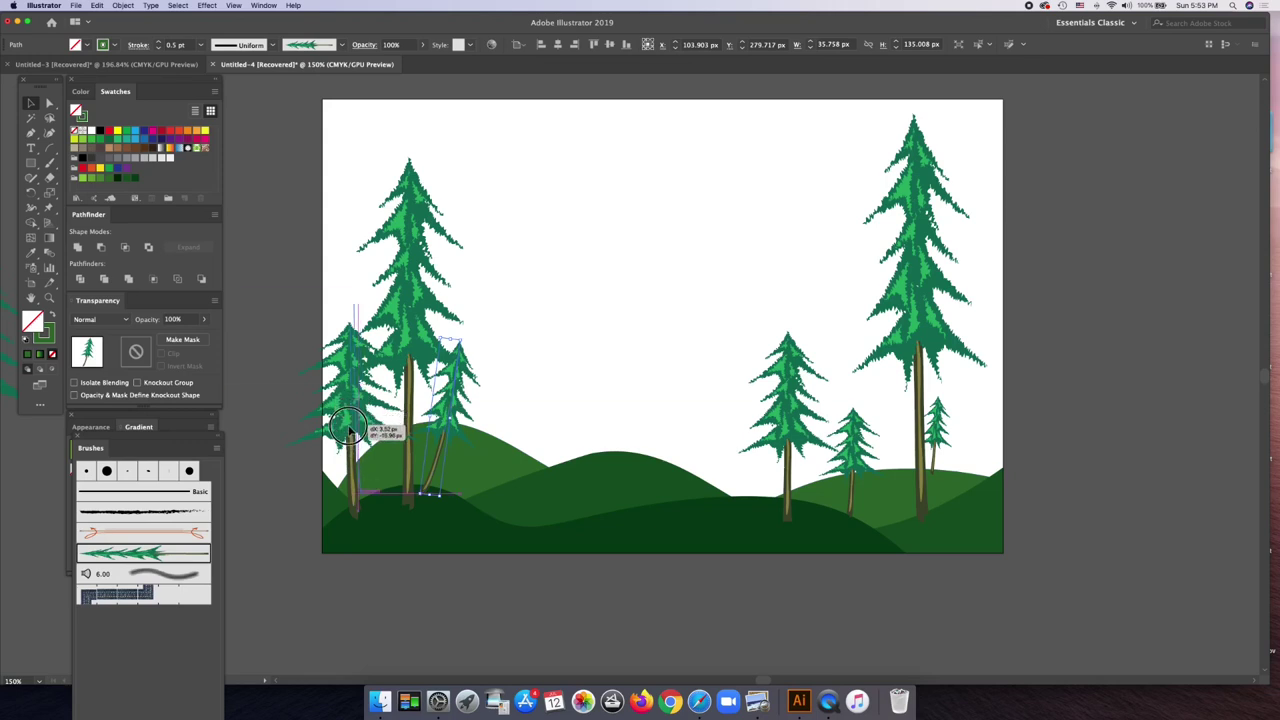
{"action": "left_click_drag", "start_coordinate": [346, 437], "coordinate": [348, 440]}
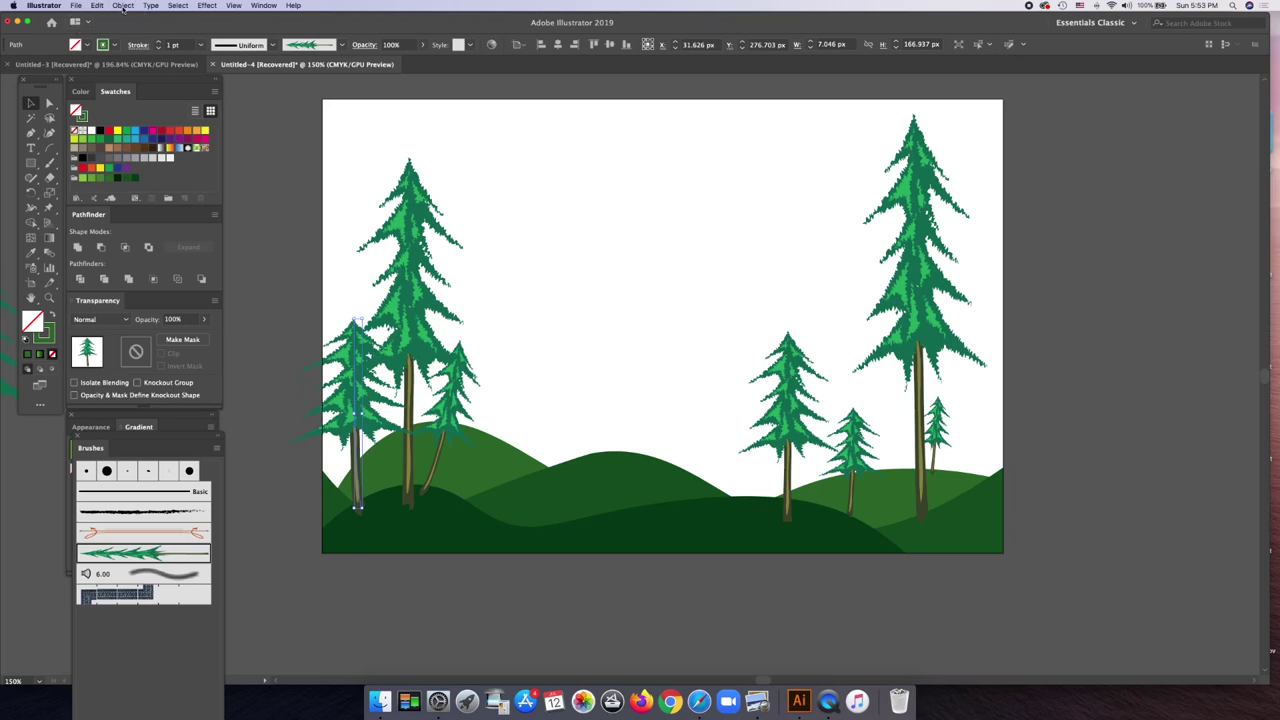
{"action": "left_click", "coordinate": [122, 6]}
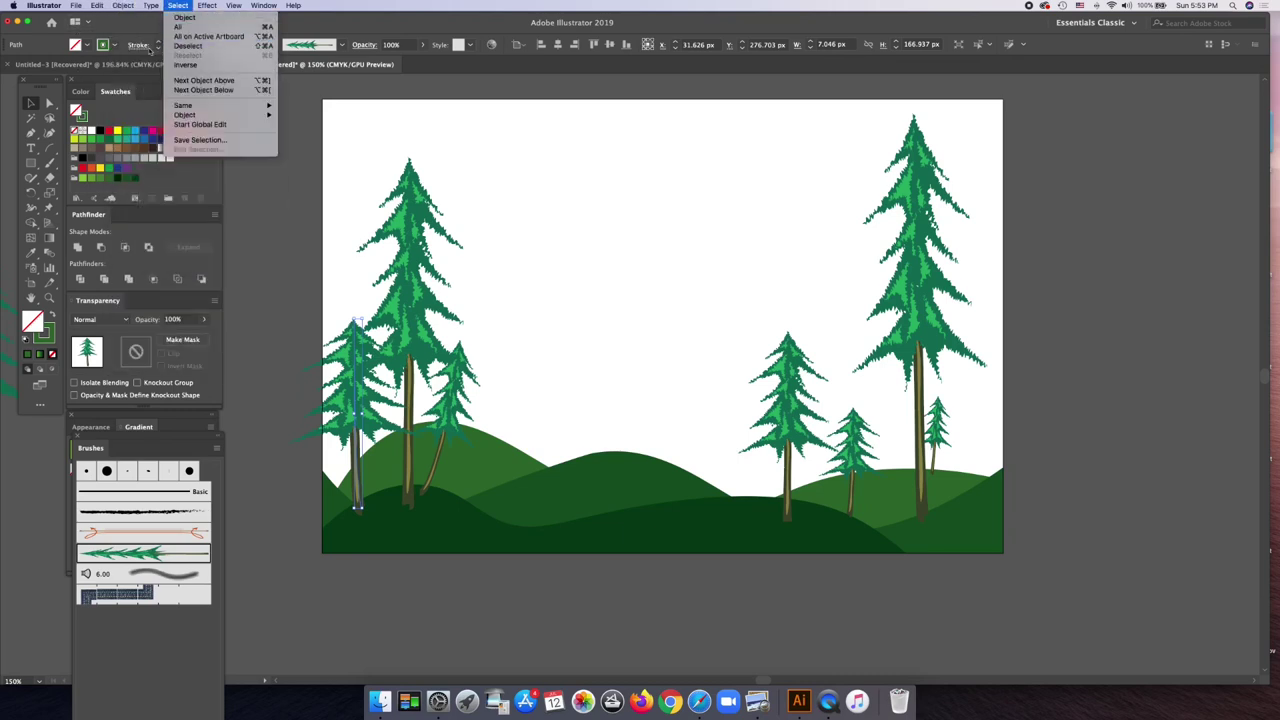
{"action": "left_click", "coordinate": [197, 47]}
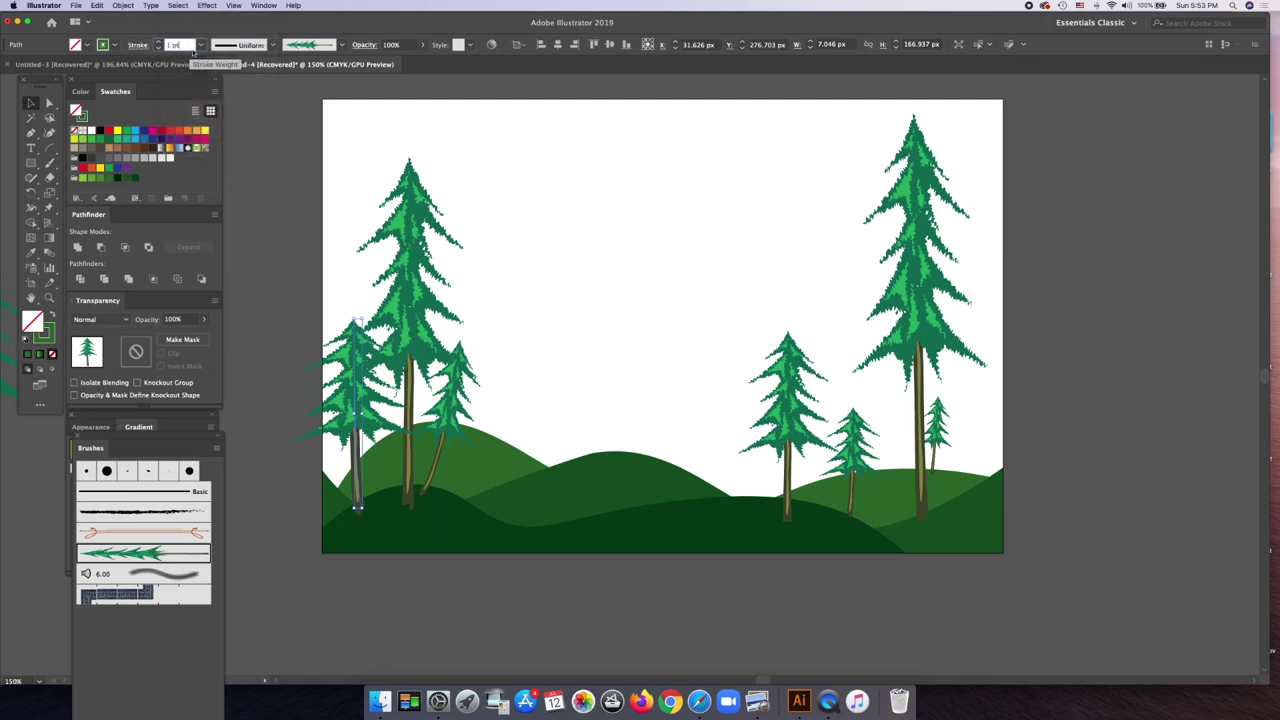
{"action": "left_click", "coordinate": [201, 45]}
{"action": "left_click", "coordinate": [222, 85]}
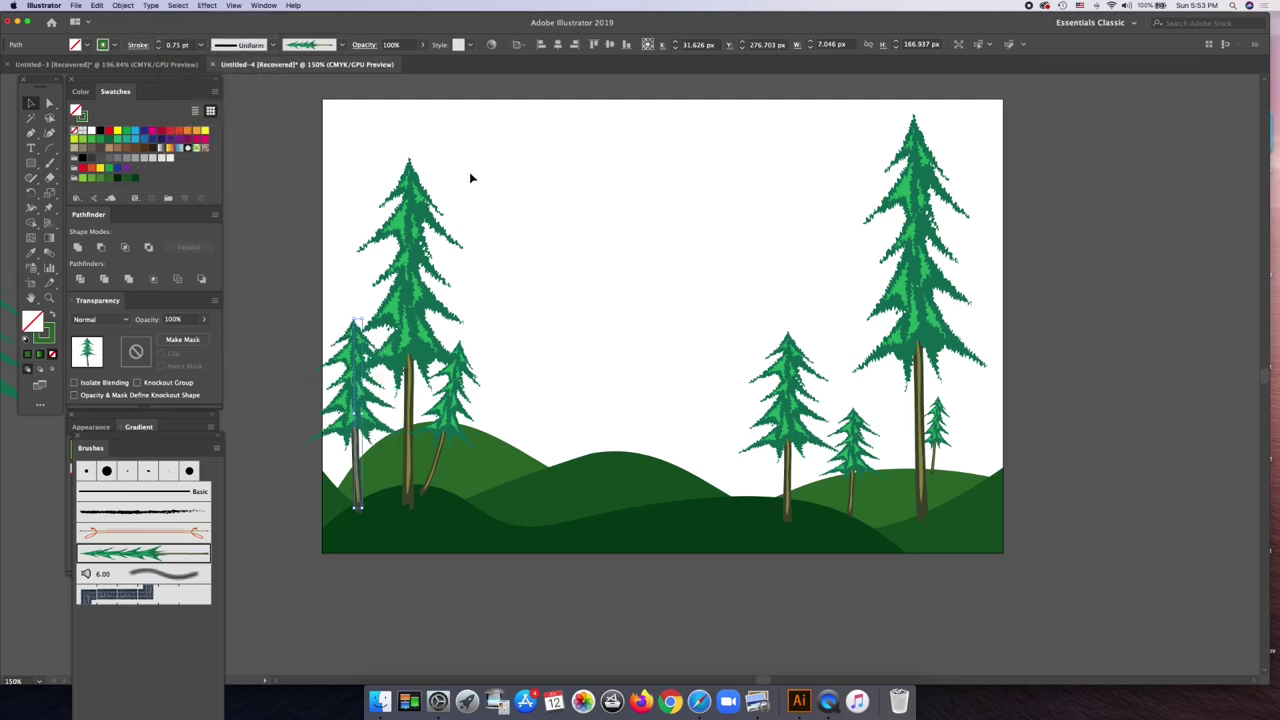
{"action": "left_click", "coordinate": [629, 289]}
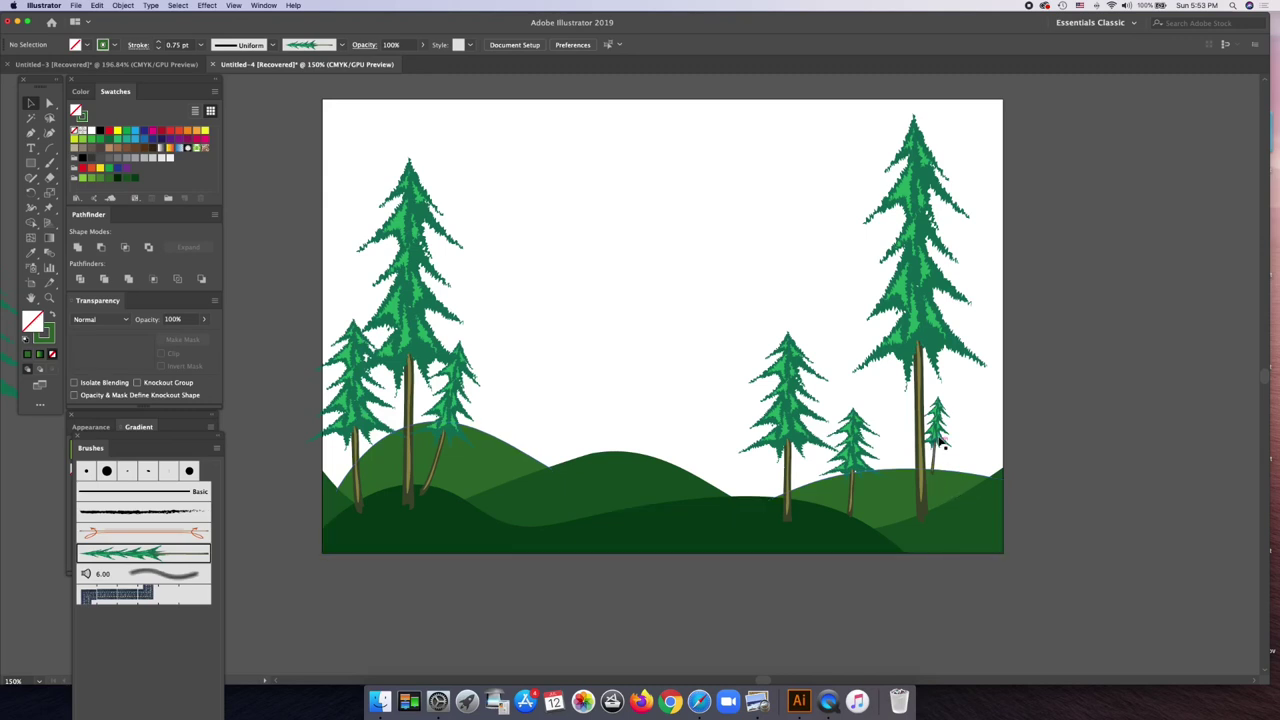
- Nudge the small far-right tree right and the small middle tree left
{"action": "left_click_drag", "start_coordinate": [936, 468], "coordinate": [936, 397]}
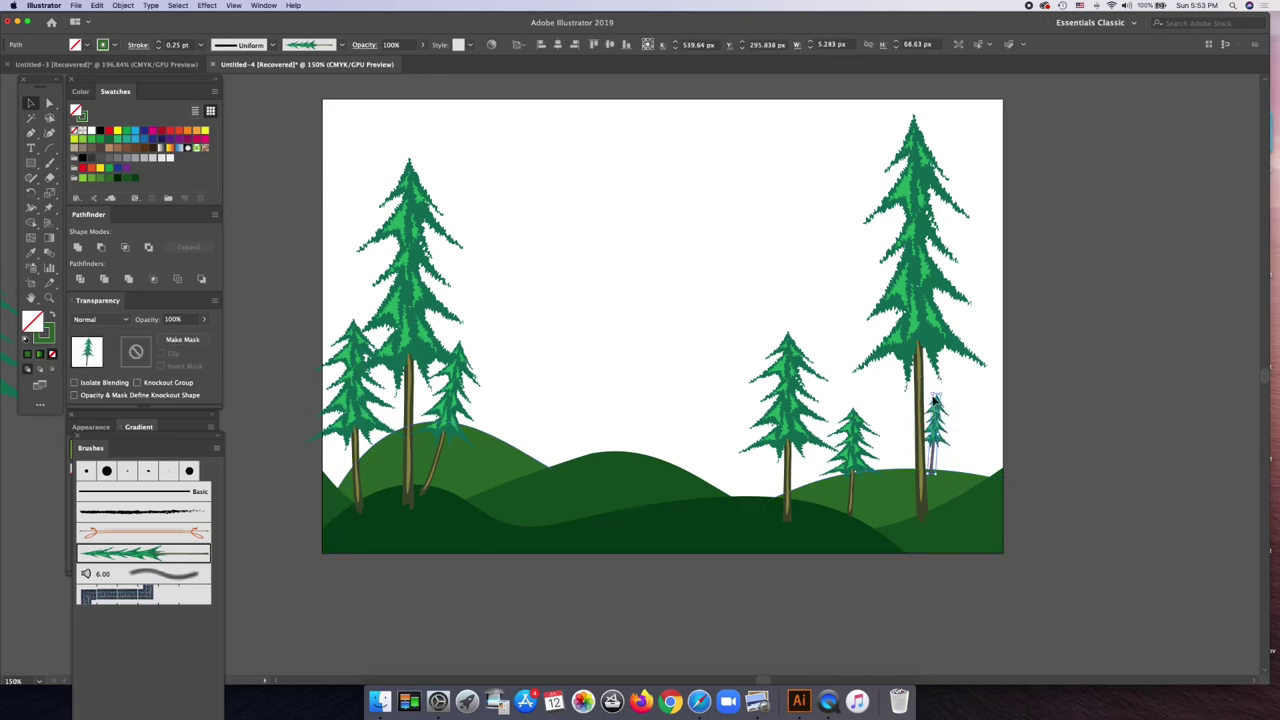
{"action": "left_click_drag", "start_coordinate": [934, 447], "coordinate": [941, 427]}
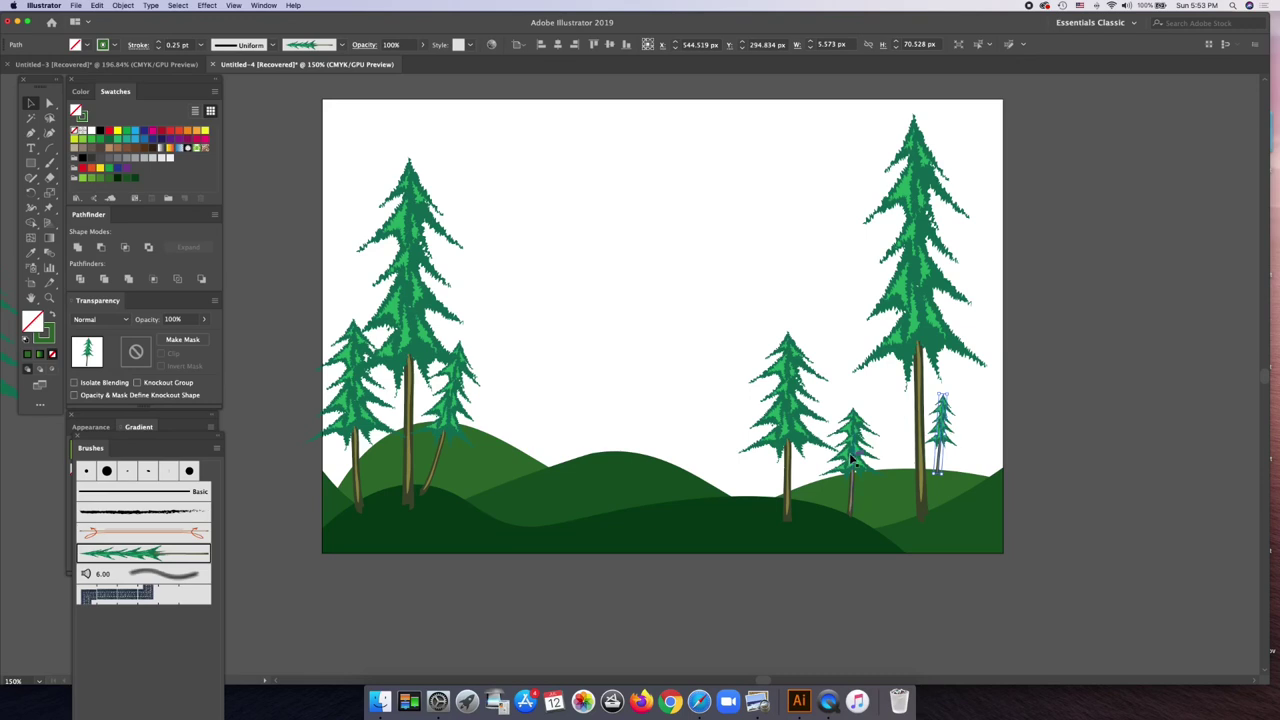
{"action": "left_click_drag", "start_coordinate": [852, 458], "coordinate": [847, 456]}
- Send the tall right tree backward twice, then to the very back
{"action": "left_click", "coordinate": [921, 481]}
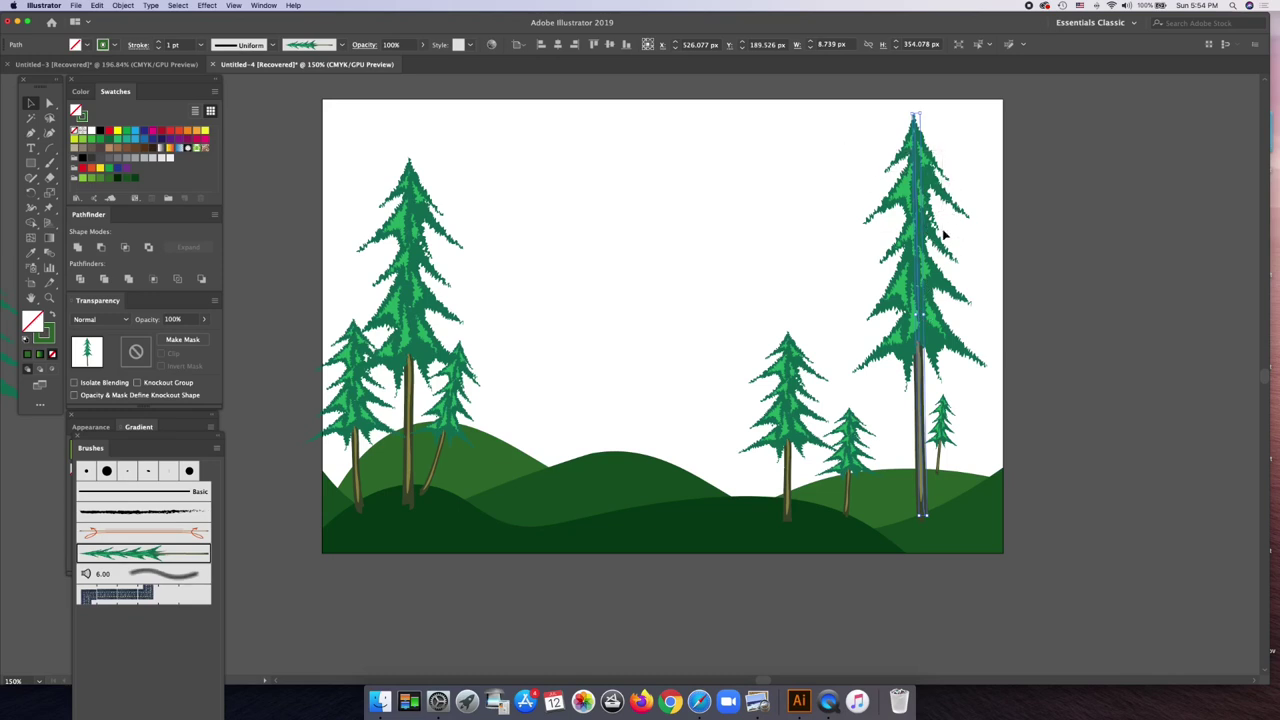
{"action": "left_click", "coordinate": [123, 6]}
{"action": "mouse_move", "coordinate": [131, 27]}
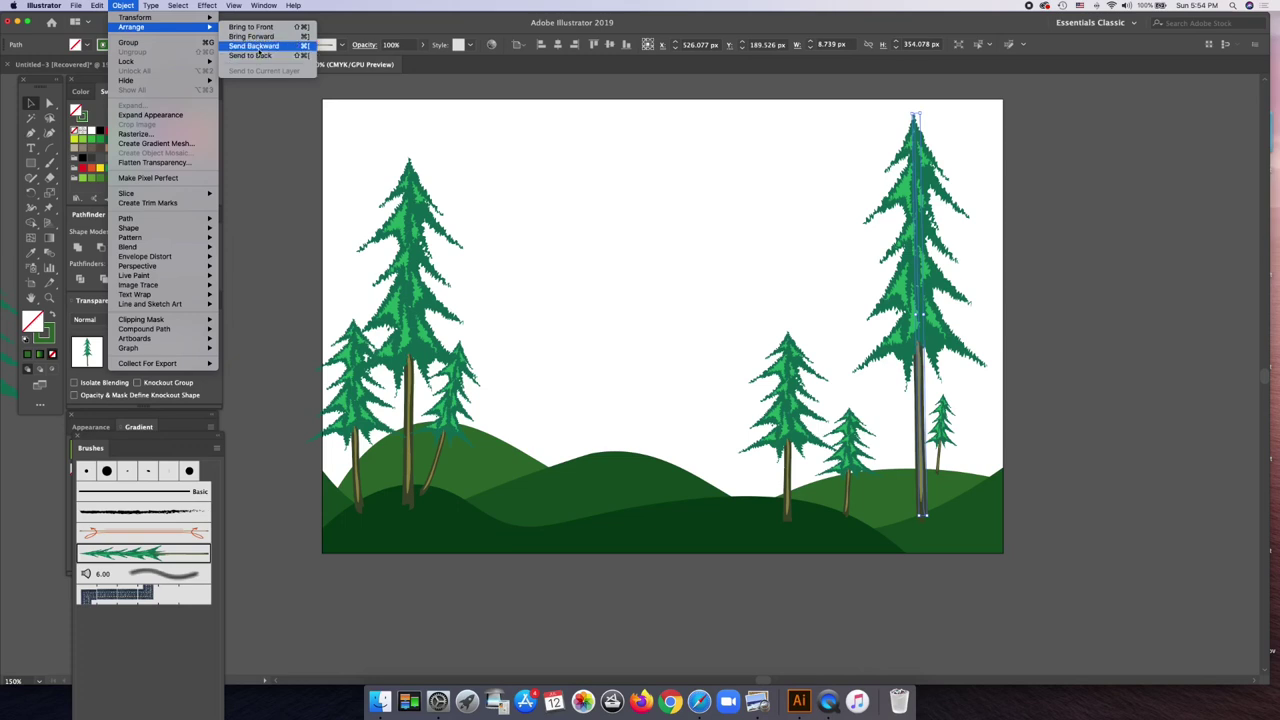
{"action": "left_click", "coordinate": [247, 45]}
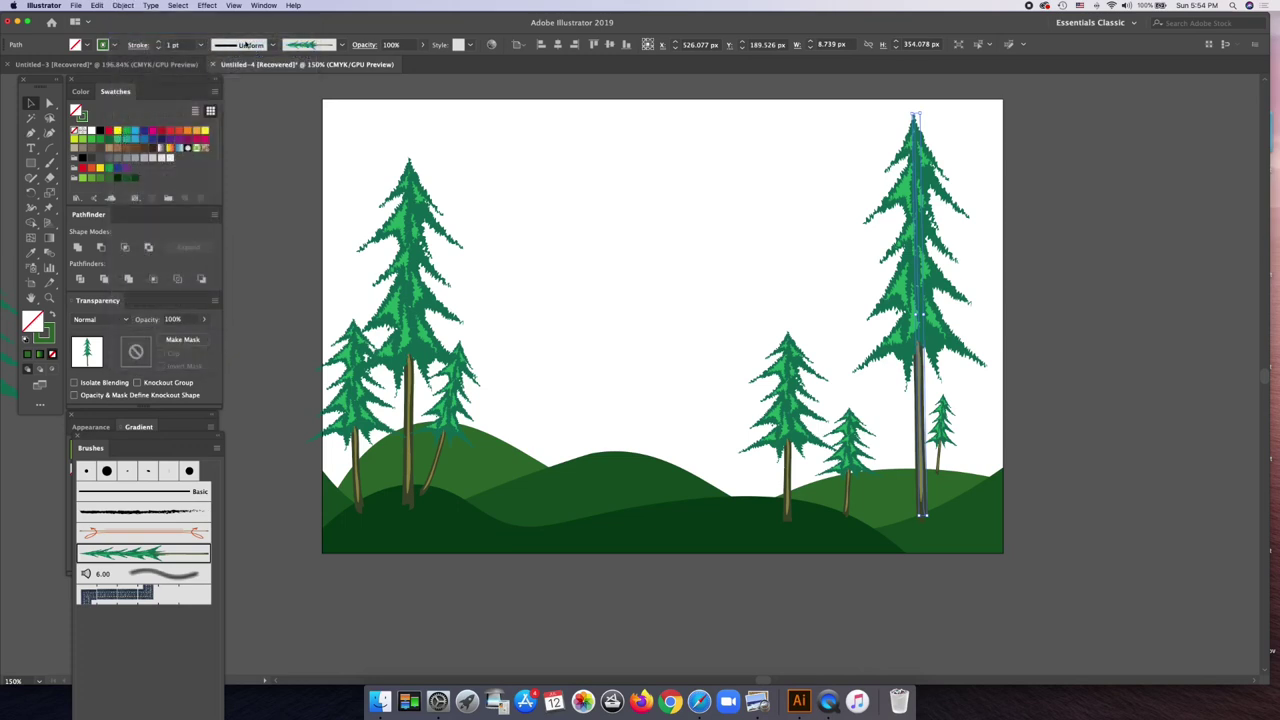
{"action": "left_click", "coordinate": [120, 6]}
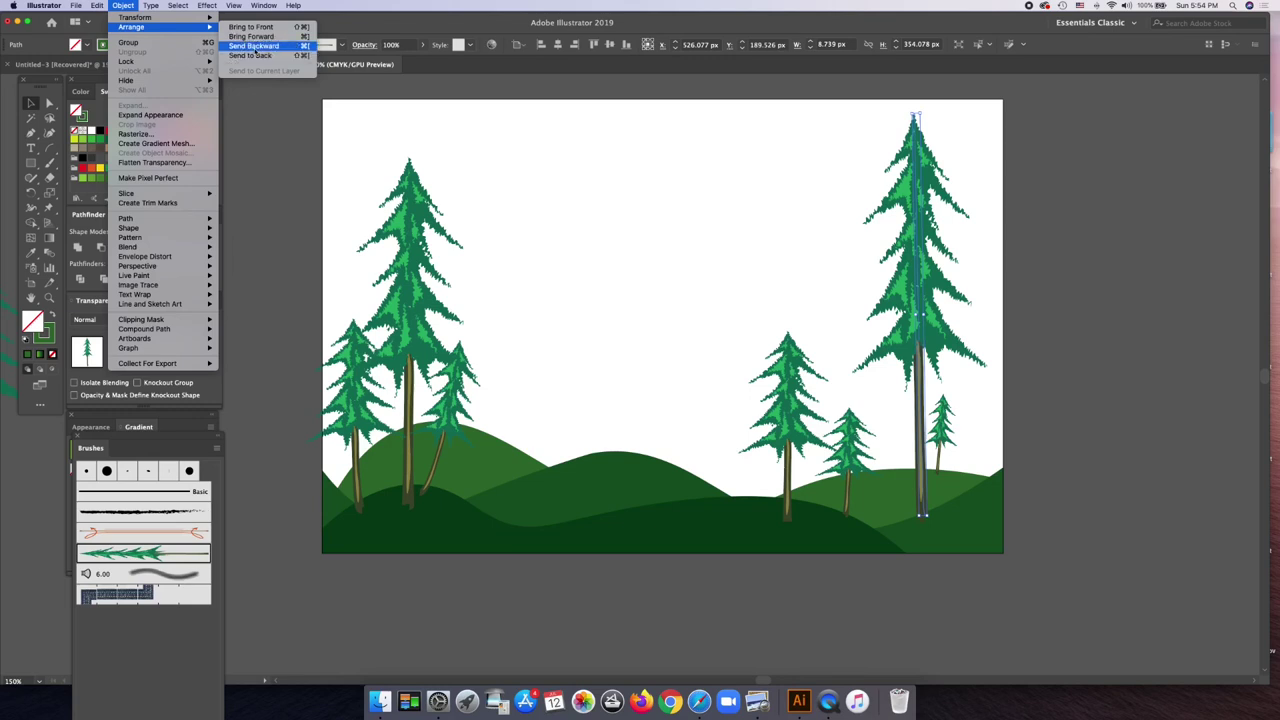
{"action": "left_click", "coordinate": [255, 48]}
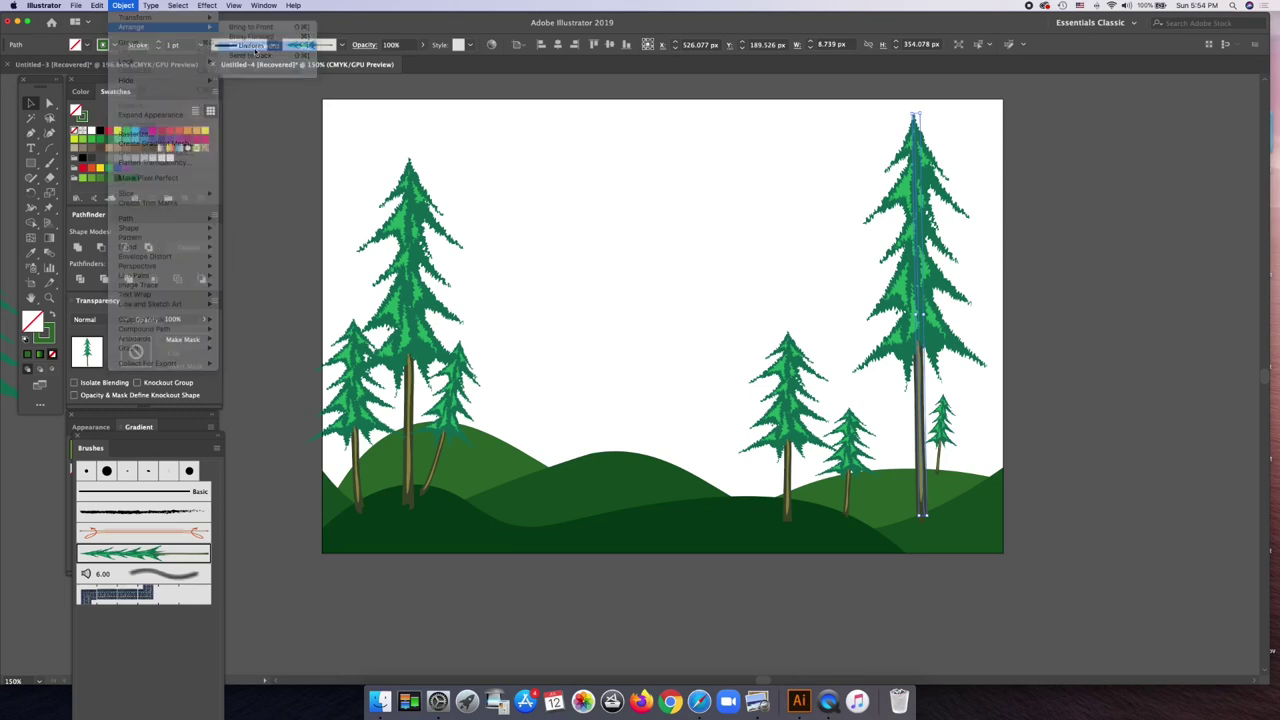
{"action": "left_click", "coordinate": [123, 6]}
{"action": "mouse_move", "coordinate": [131, 27]}
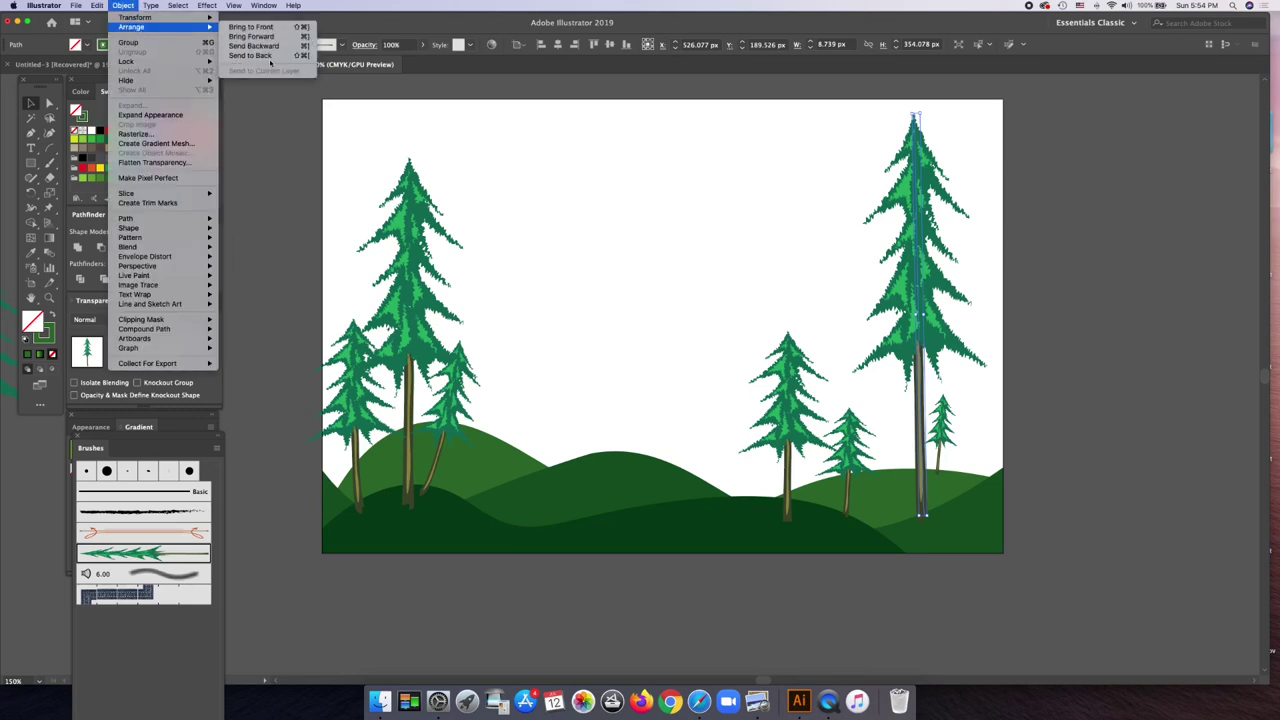
{"action": "left_click", "coordinate": [265, 55]}
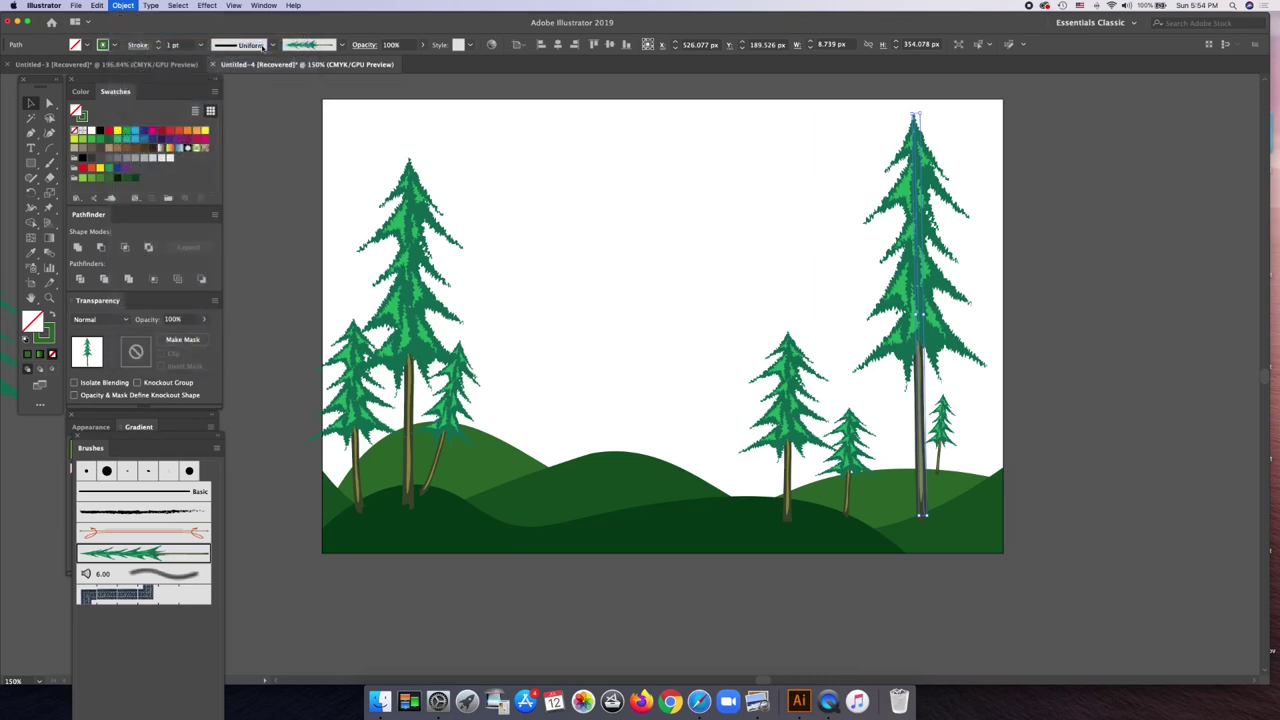
- Send the tall right tree to back again, then bring it forward one level
{"action": "left_click", "coordinate": [123, 6]}
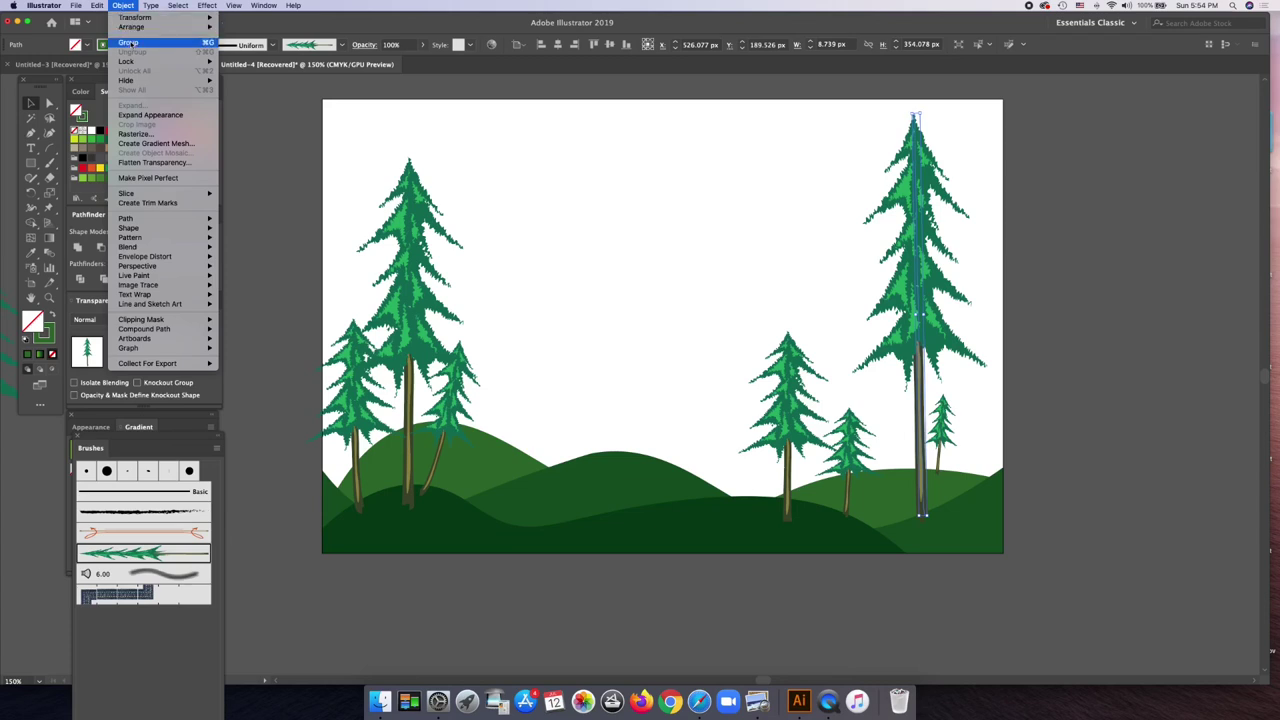
{"action": "mouse_move", "coordinate": [131, 27]}
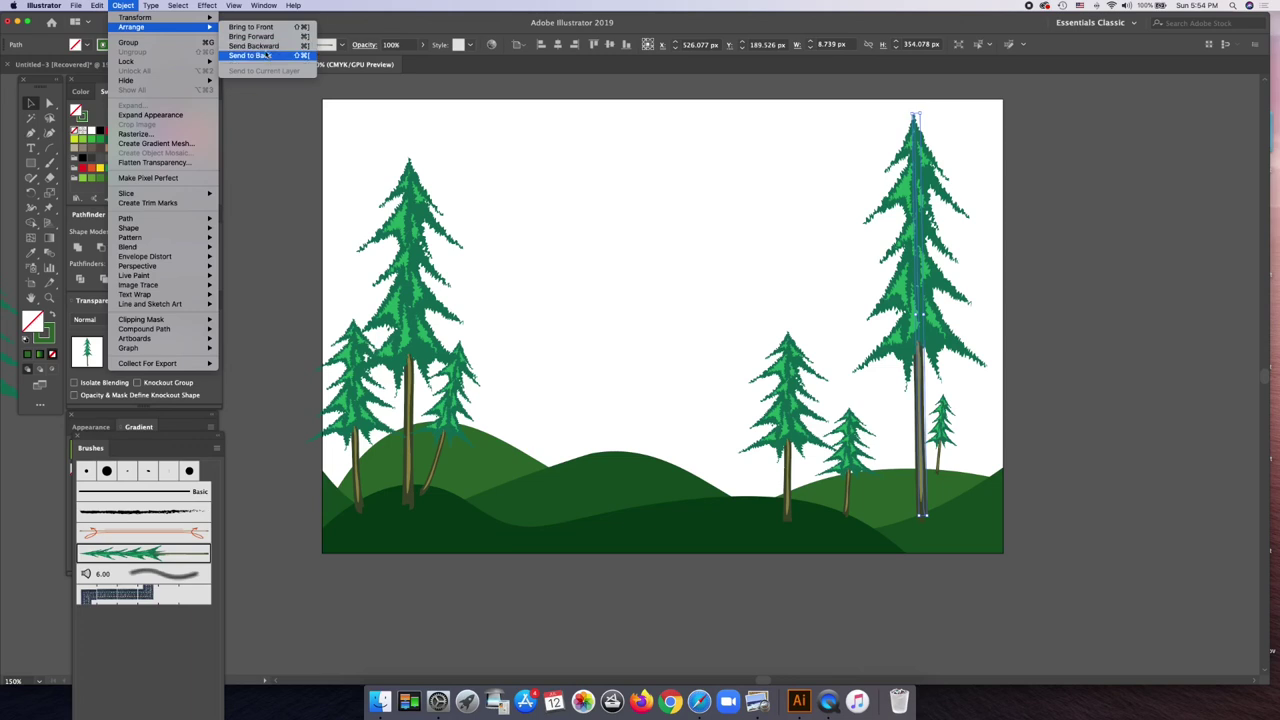
{"action": "left_click", "coordinate": [266, 55]}
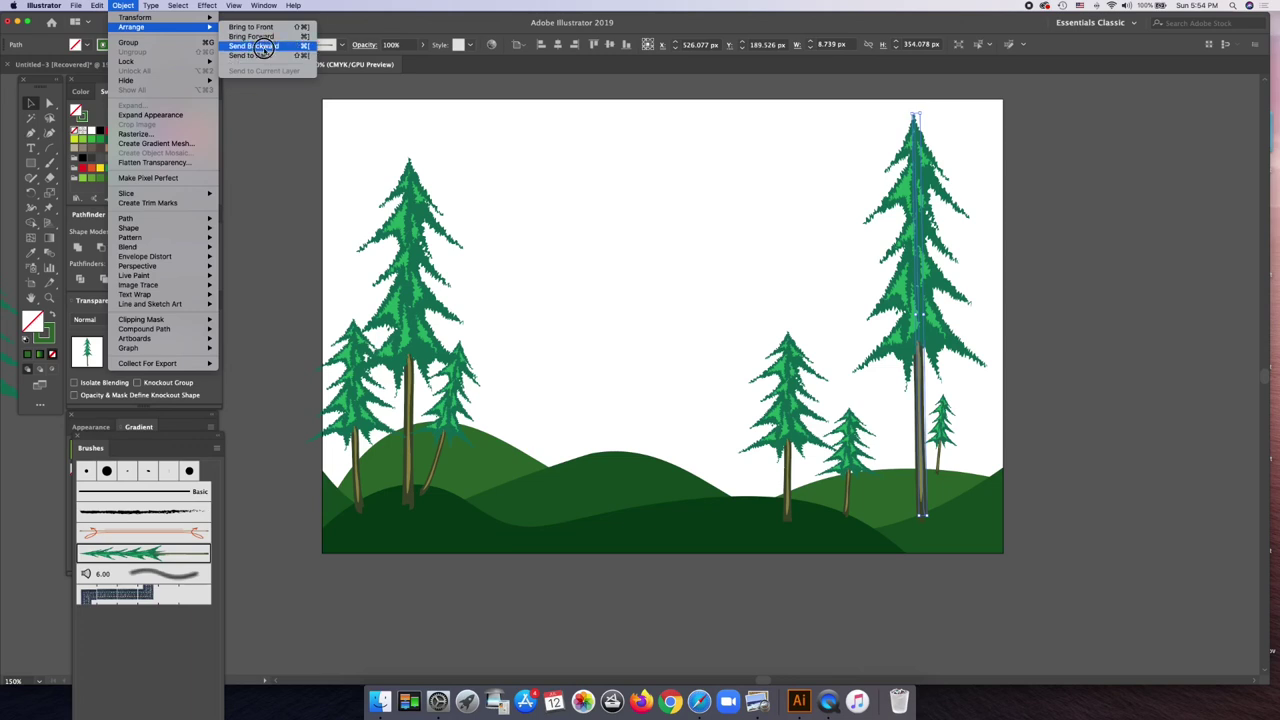
{"action": "left_click", "coordinate": [119, 6]}
{"action": "mouse_move", "coordinate": [131, 27]}
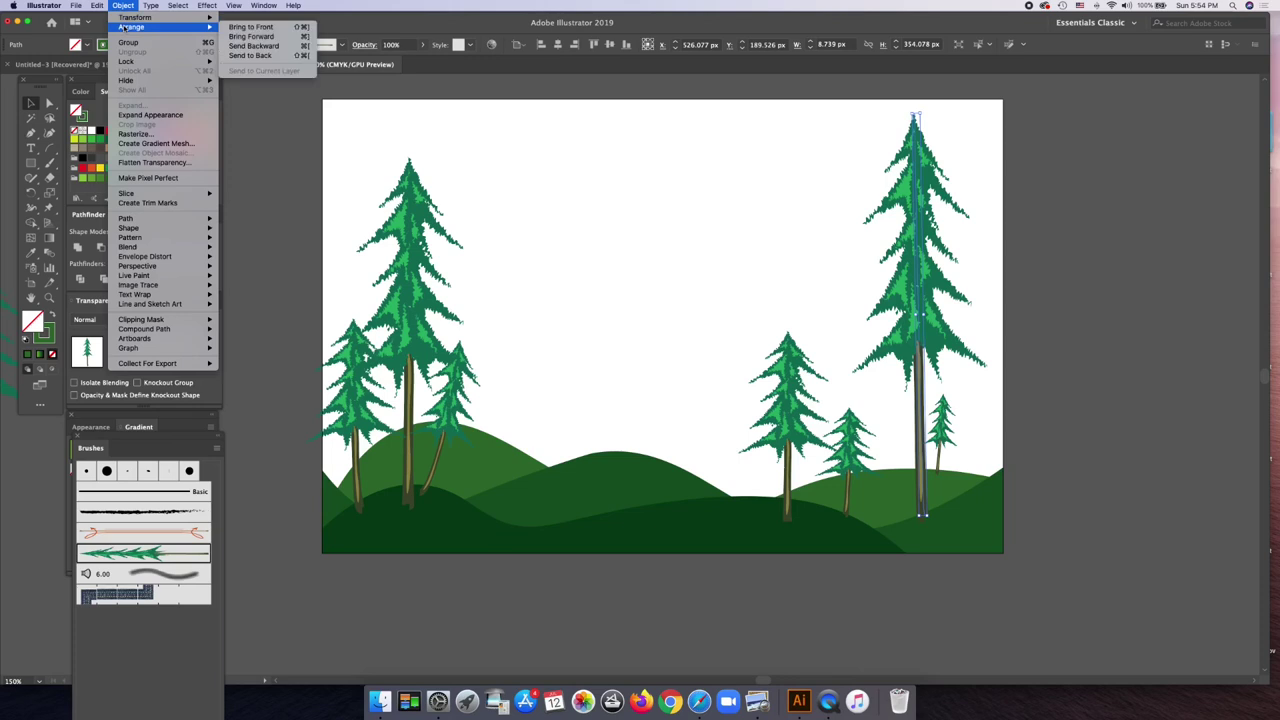
{"action": "left_click", "coordinate": [275, 56]}
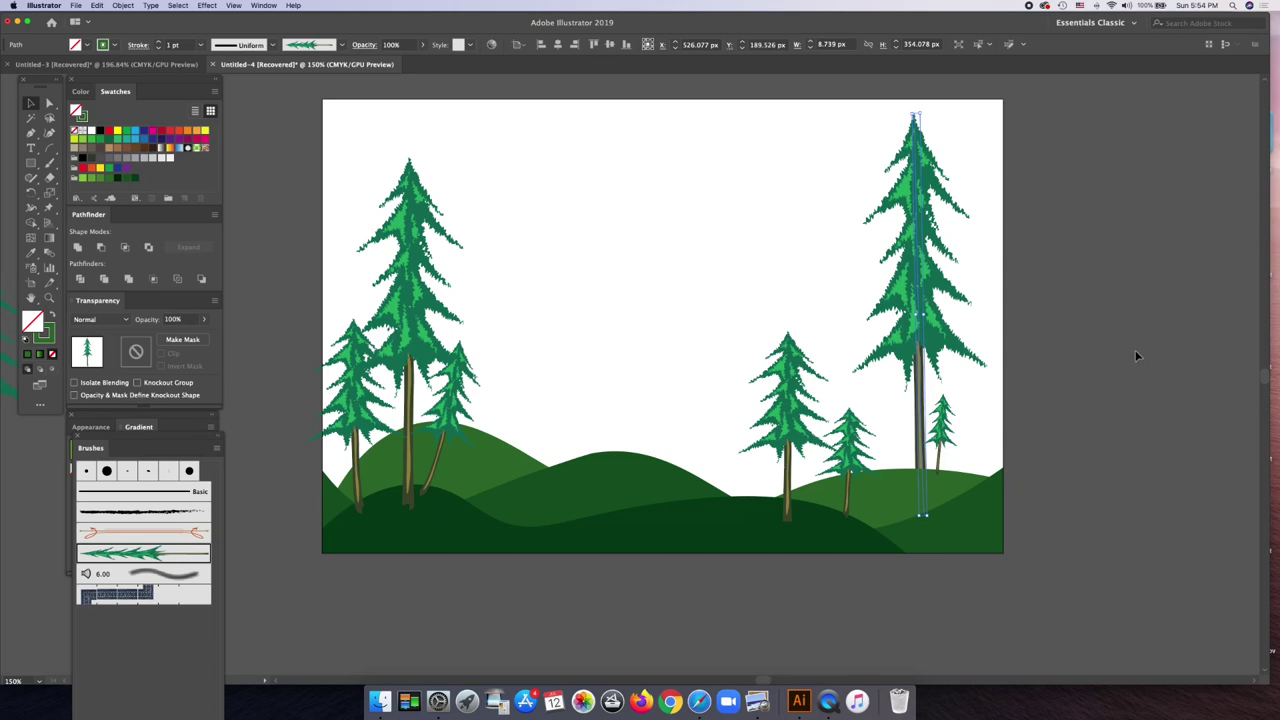
{"action": "left_click", "coordinate": [123, 6]}
{"action": "mouse_move", "coordinate": [131, 27]}
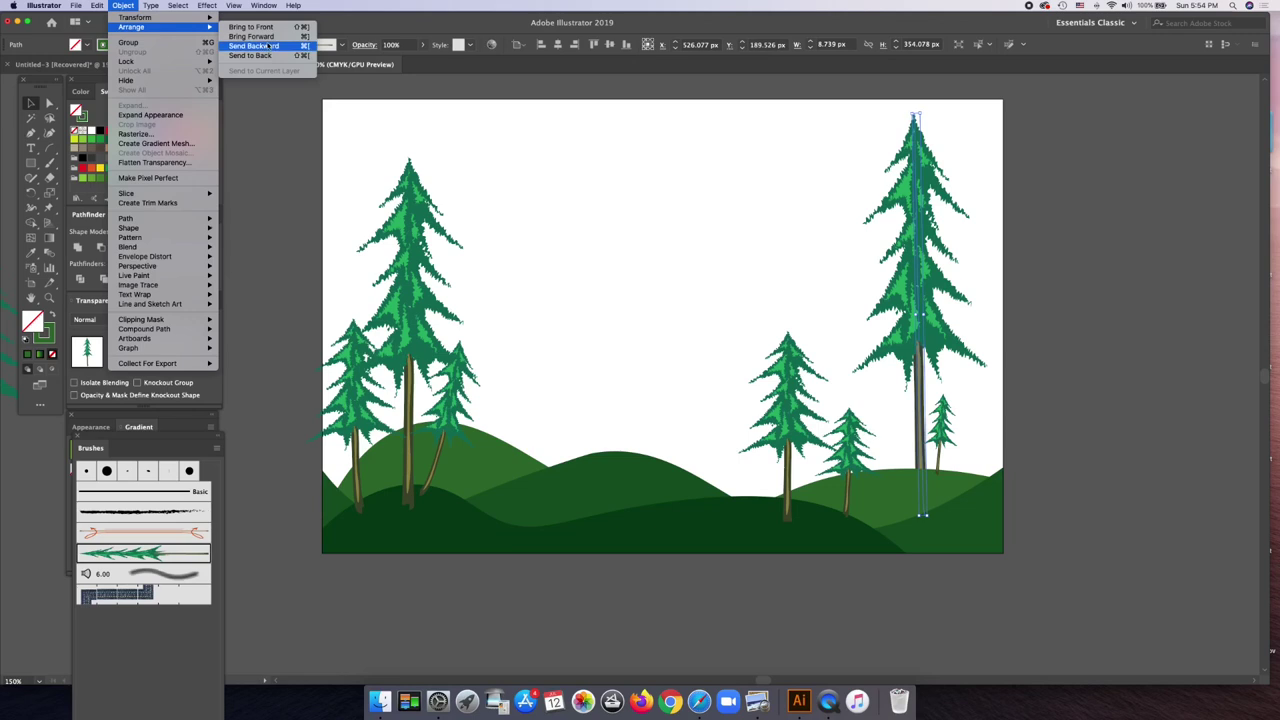
{"action": "left_click", "coordinate": [270, 37]}
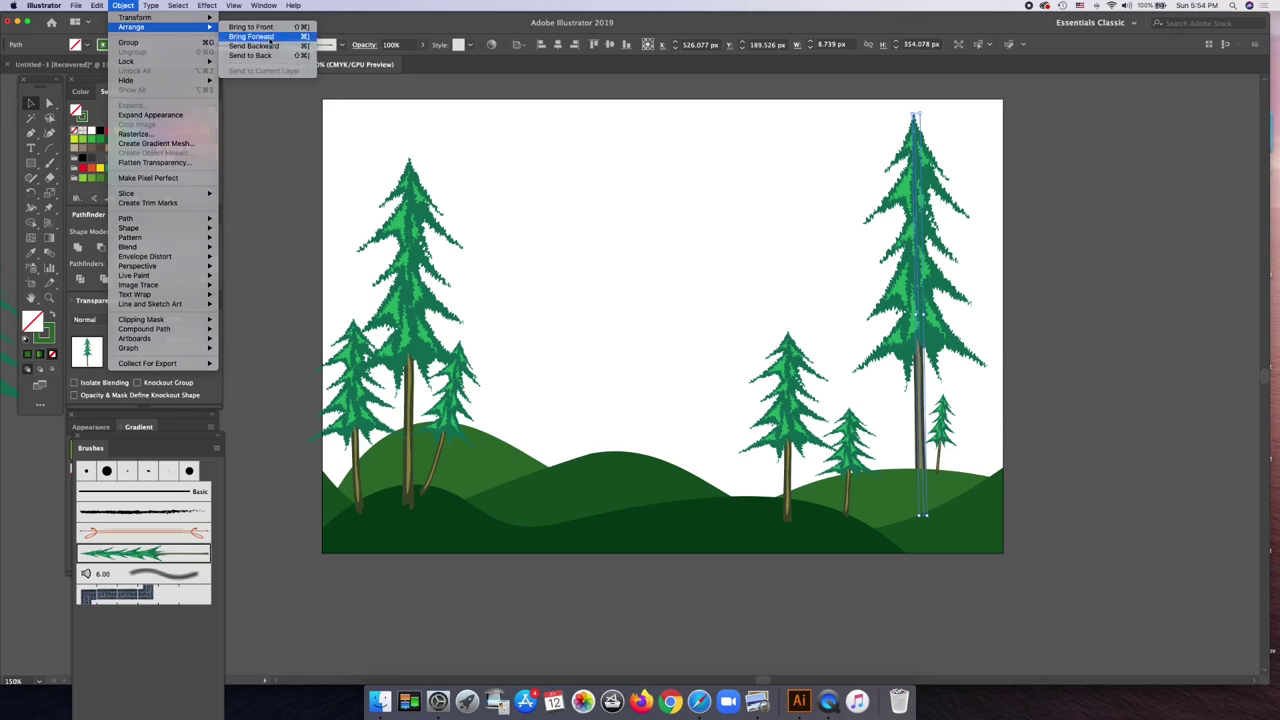
{"action": "left_click", "coordinate": [1105, 458]}
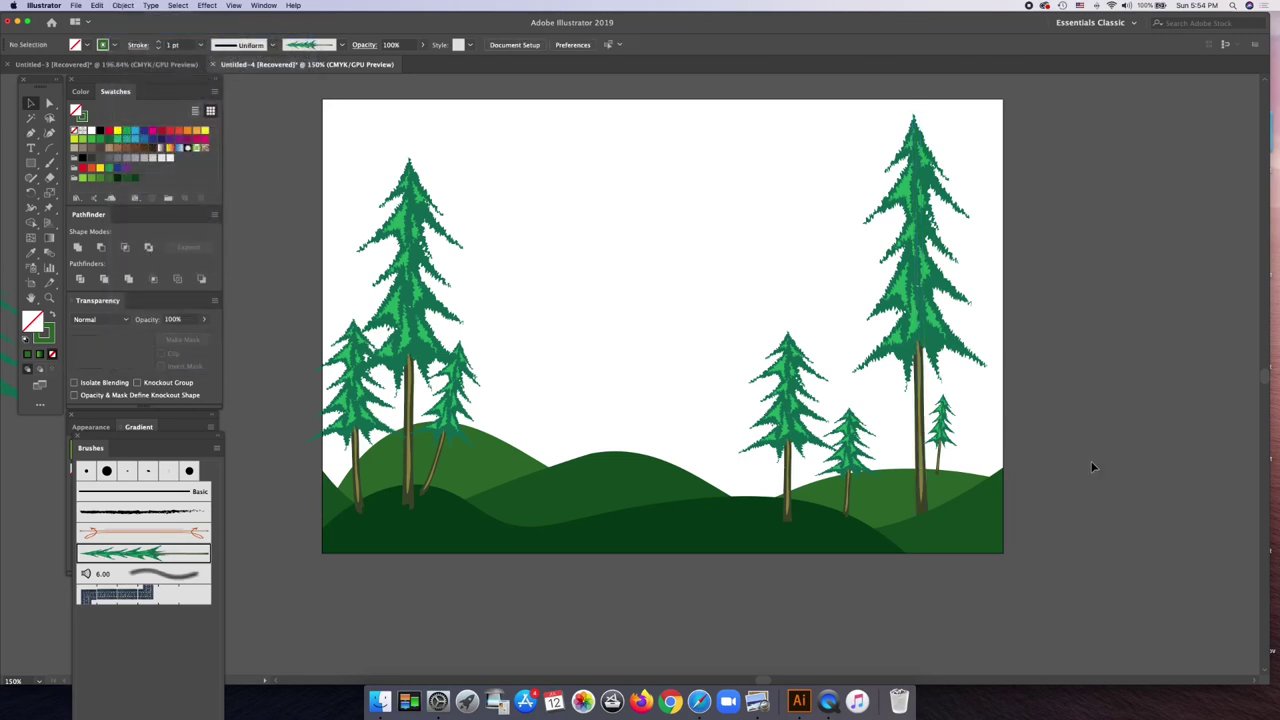
{"action": "left_click", "coordinate": [942, 430]}
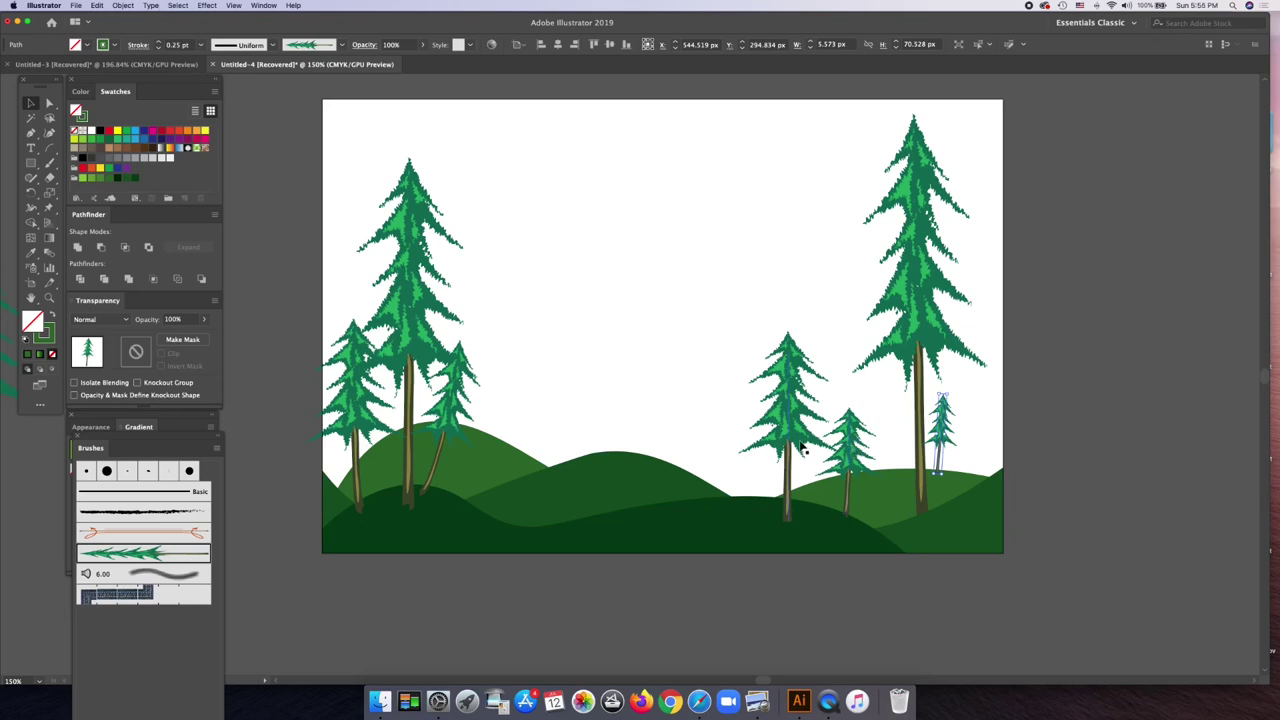
{"action": "left_click", "coordinate": [857, 455]}
{"action": "left_click", "coordinate": [787, 440], "text": "shift"}
{"action": "left_click", "coordinate": [457, 402], "text": "shift"}
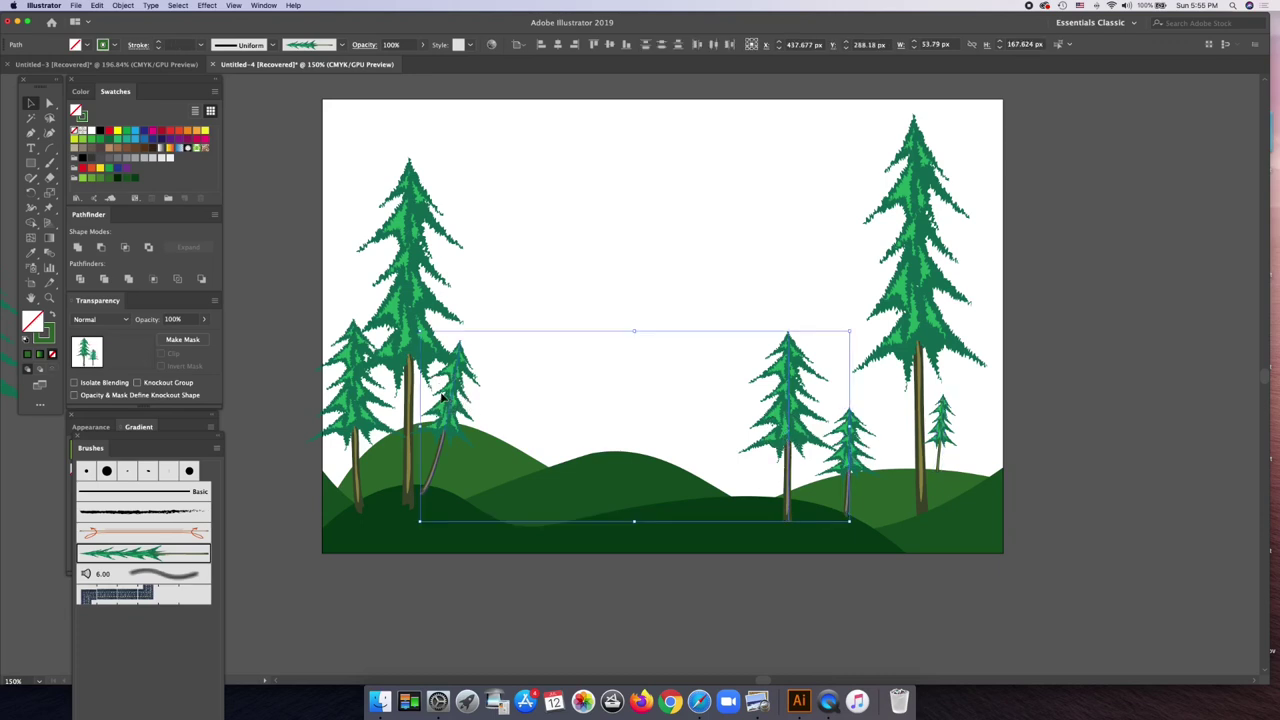
{"action": "left_click", "coordinate": [408, 345], "text": "shift"}
{"action": "left_click", "coordinate": [347, 372], "text": "shift"}
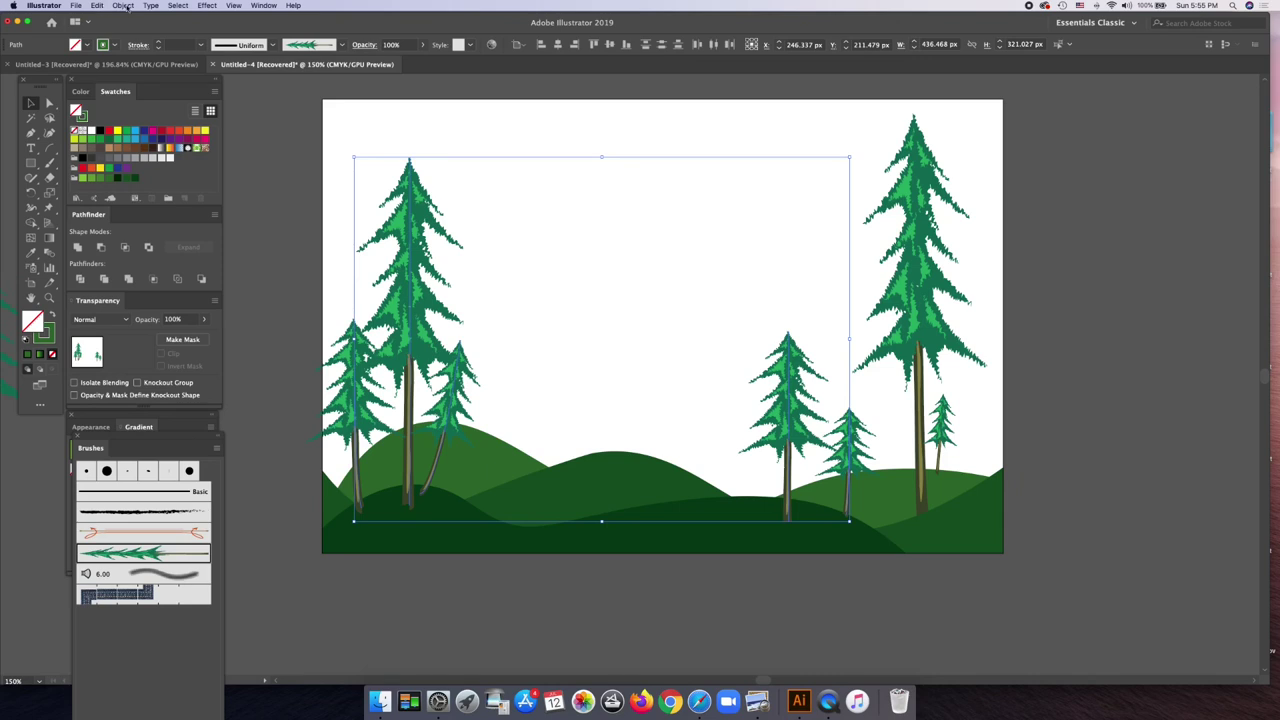
{"action": "left_click", "coordinate": [123, 6]}
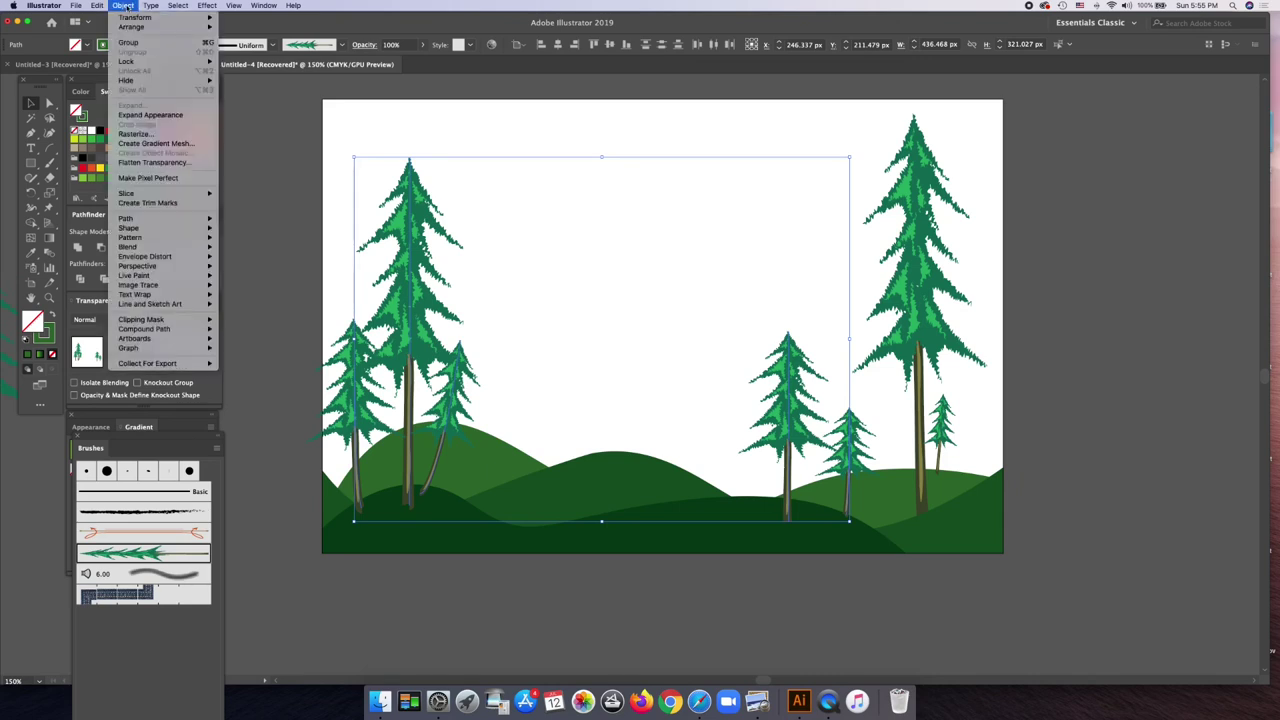
{"action": "mouse_move", "coordinate": [131, 27]}
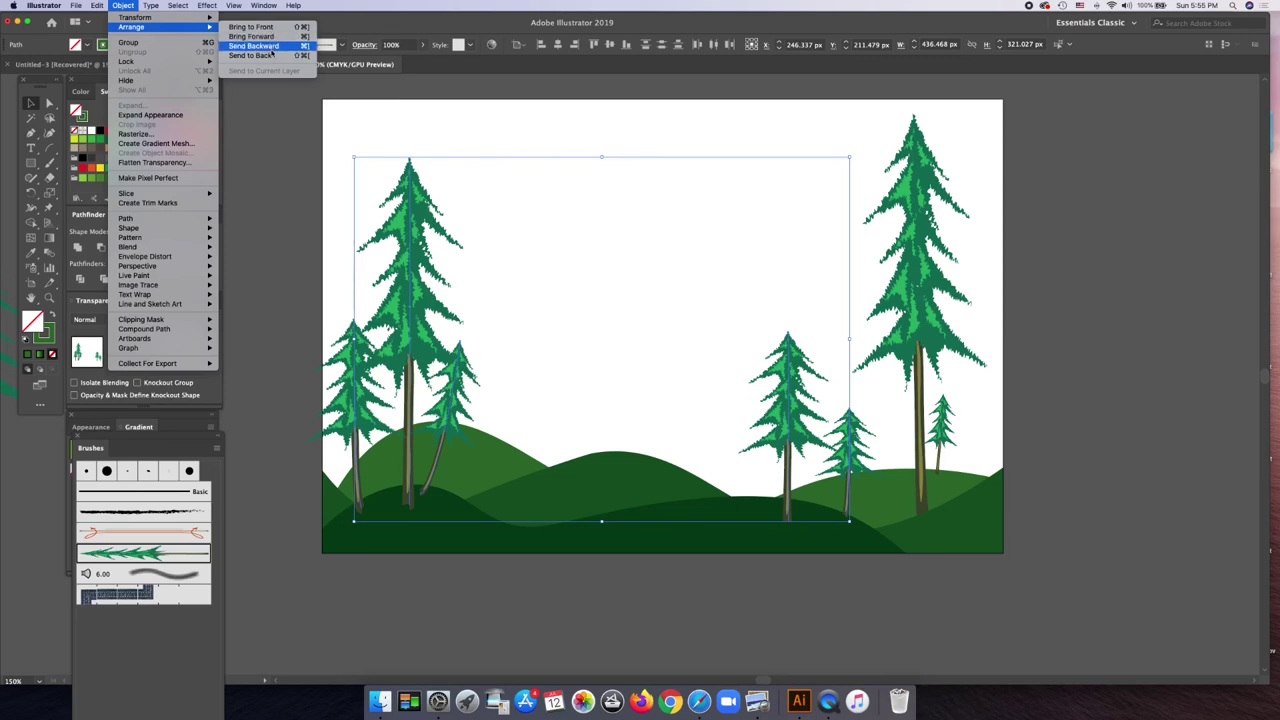
{"action": "left_click", "coordinate": [271, 47]}
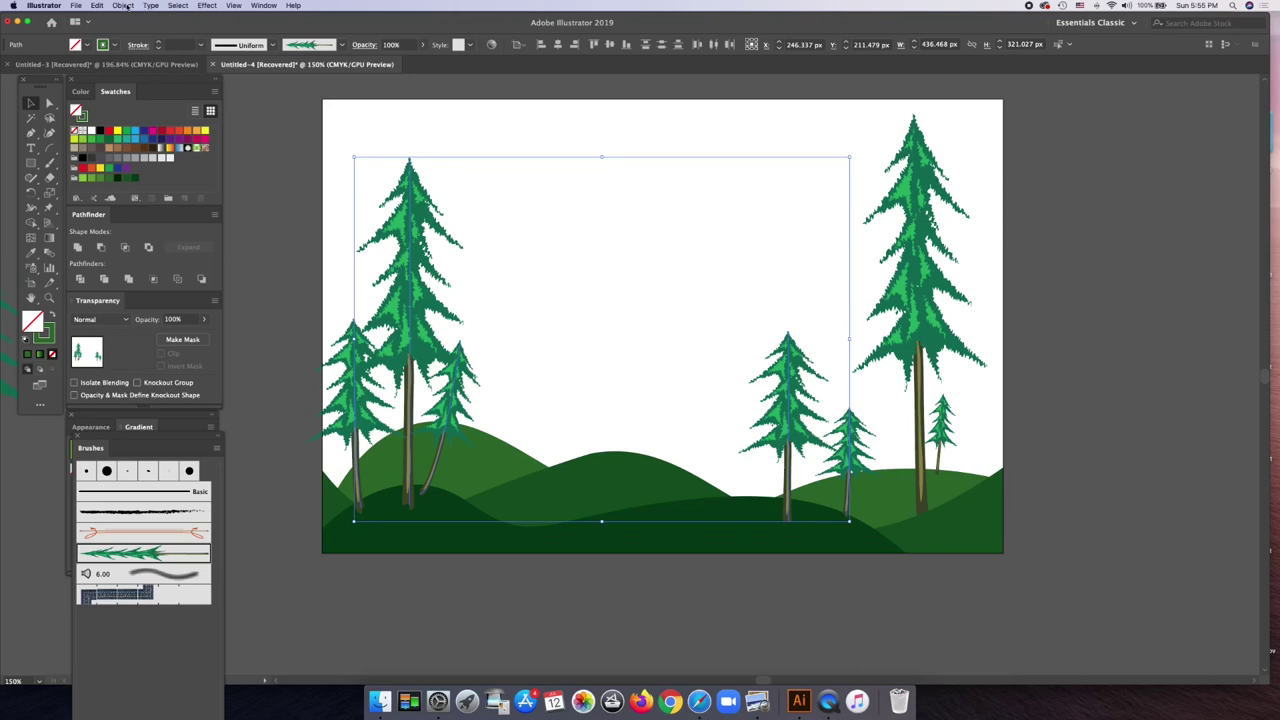
{"action": "left_click", "coordinate": [122, 6]}
{"action": "mouse_move", "coordinate": [131, 27]}
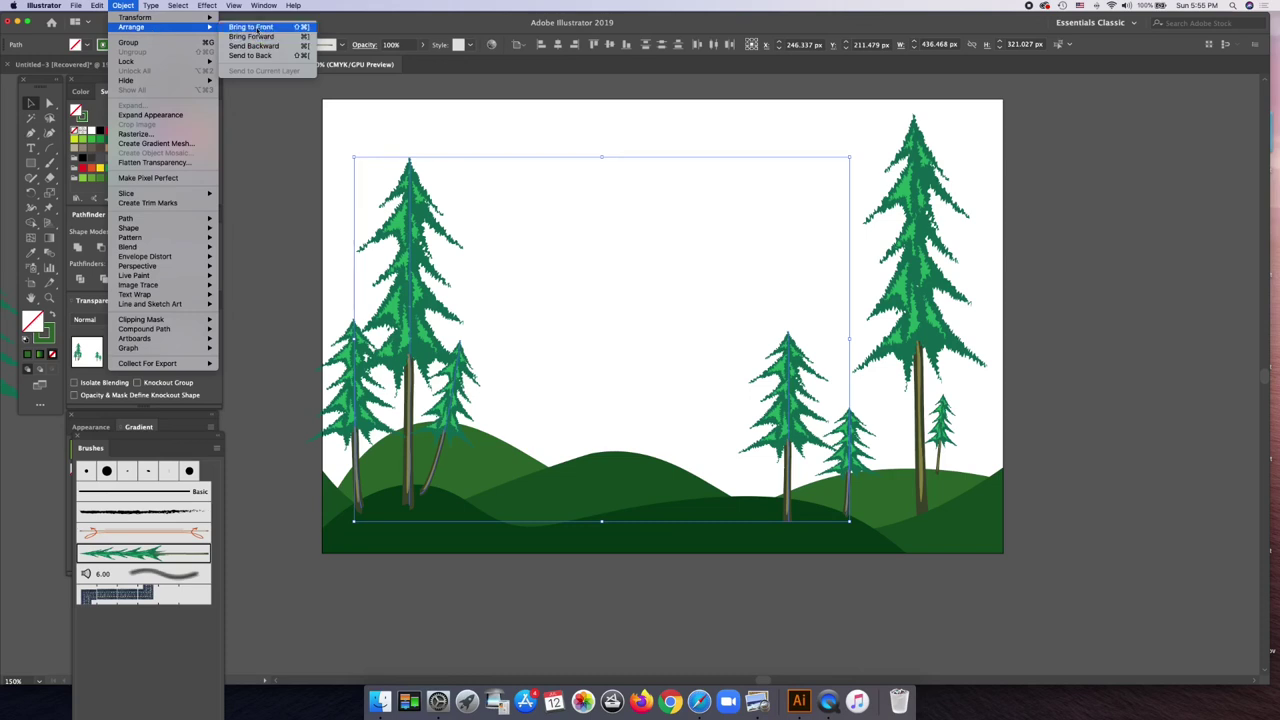
{"action": "left_click", "coordinate": [258, 28]}
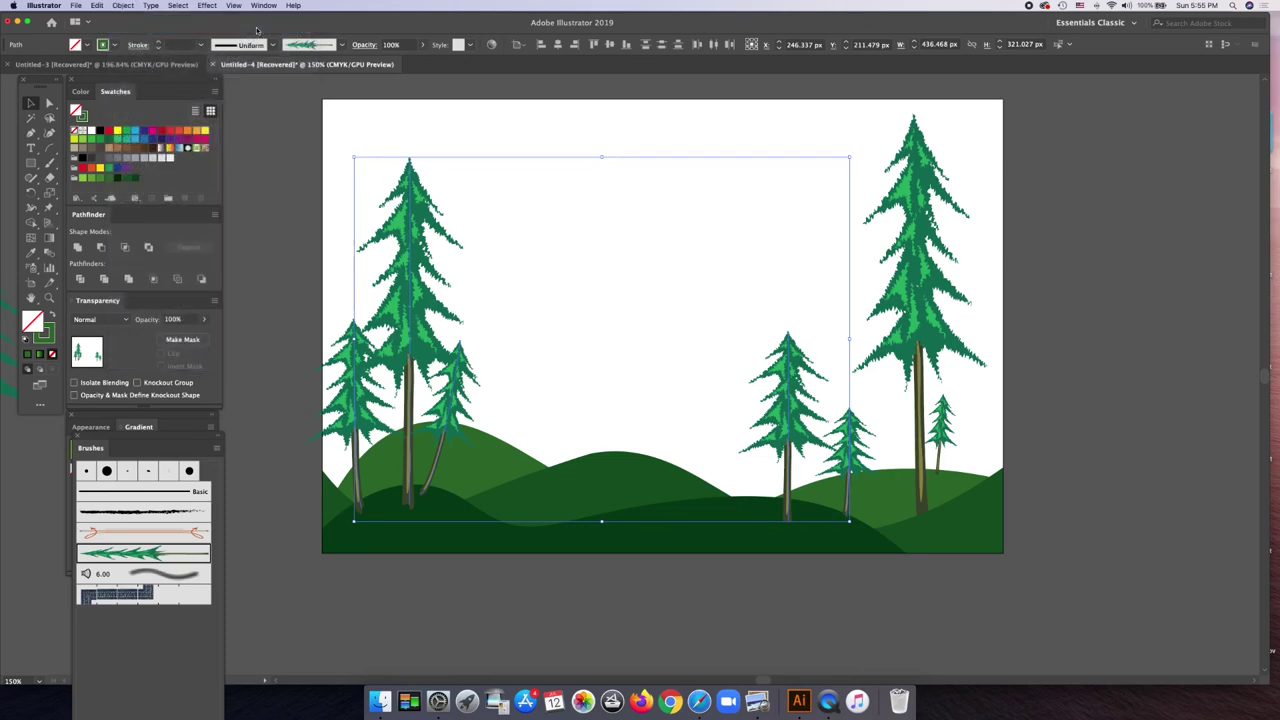
{"action": "left_click", "coordinate": [122, 6]}
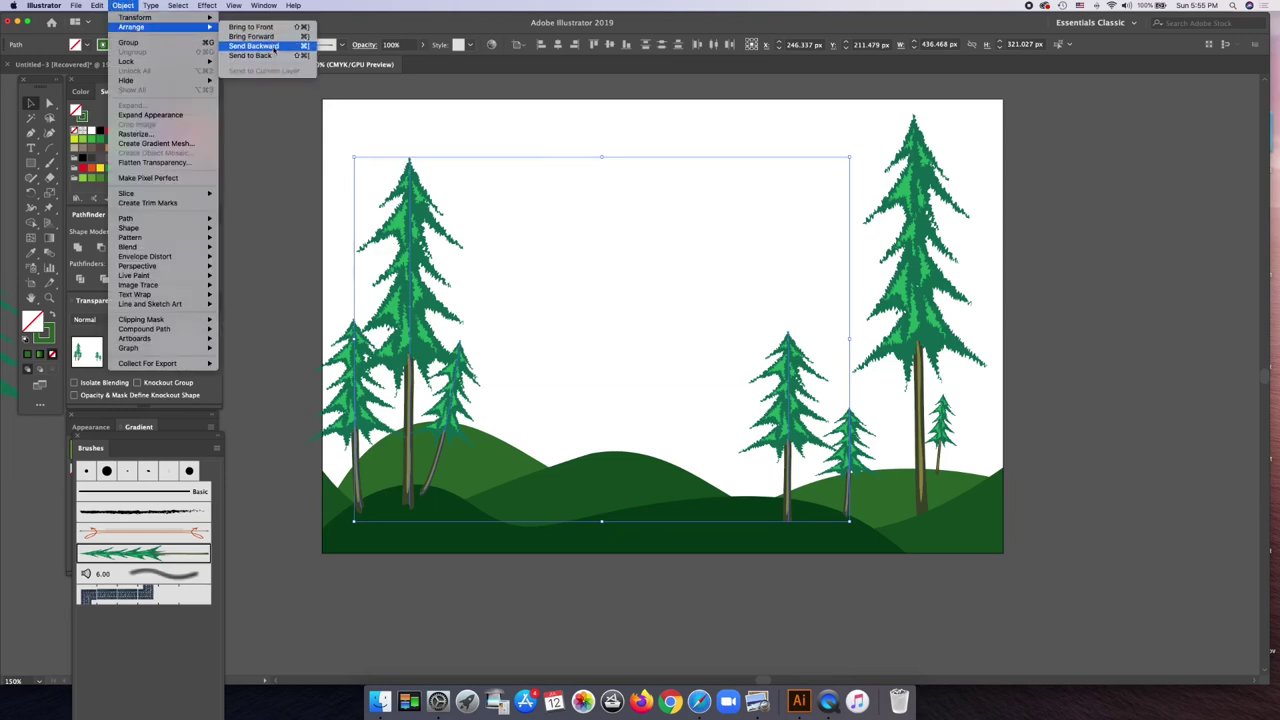
{"action": "left_click", "coordinate": [275, 47]}
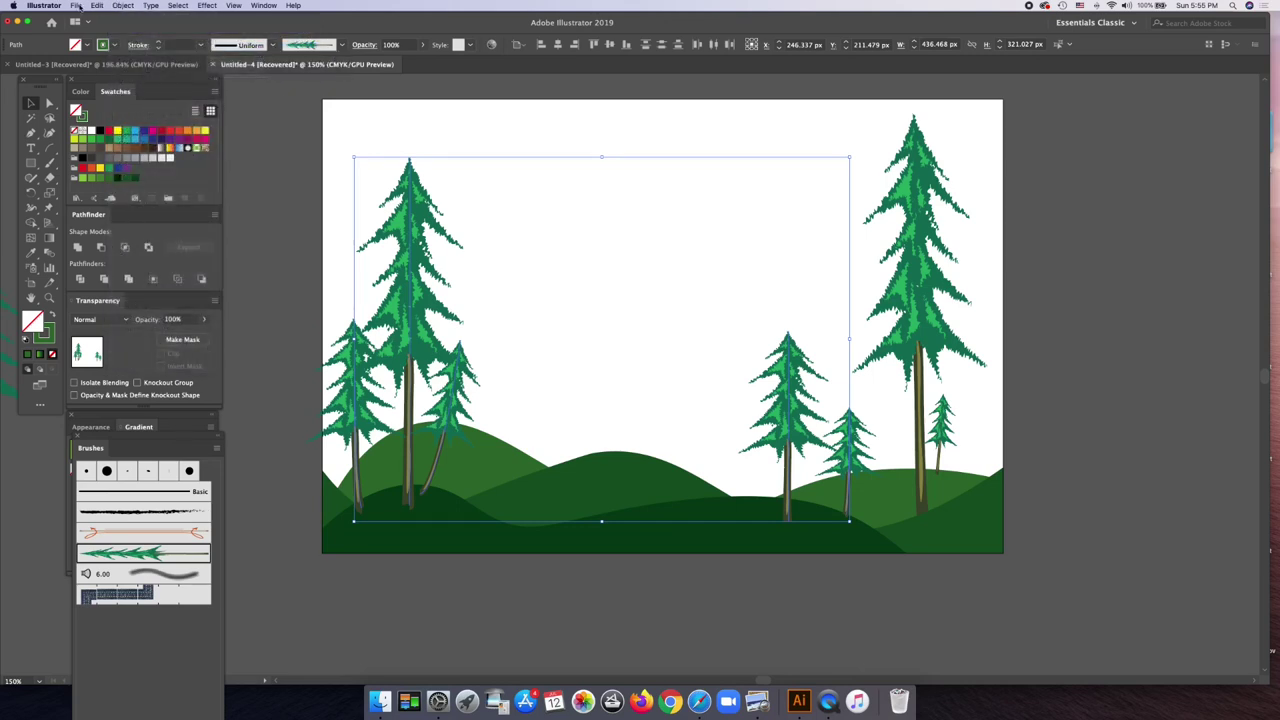
{"action": "left_click", "coordinate": [124, 6]}
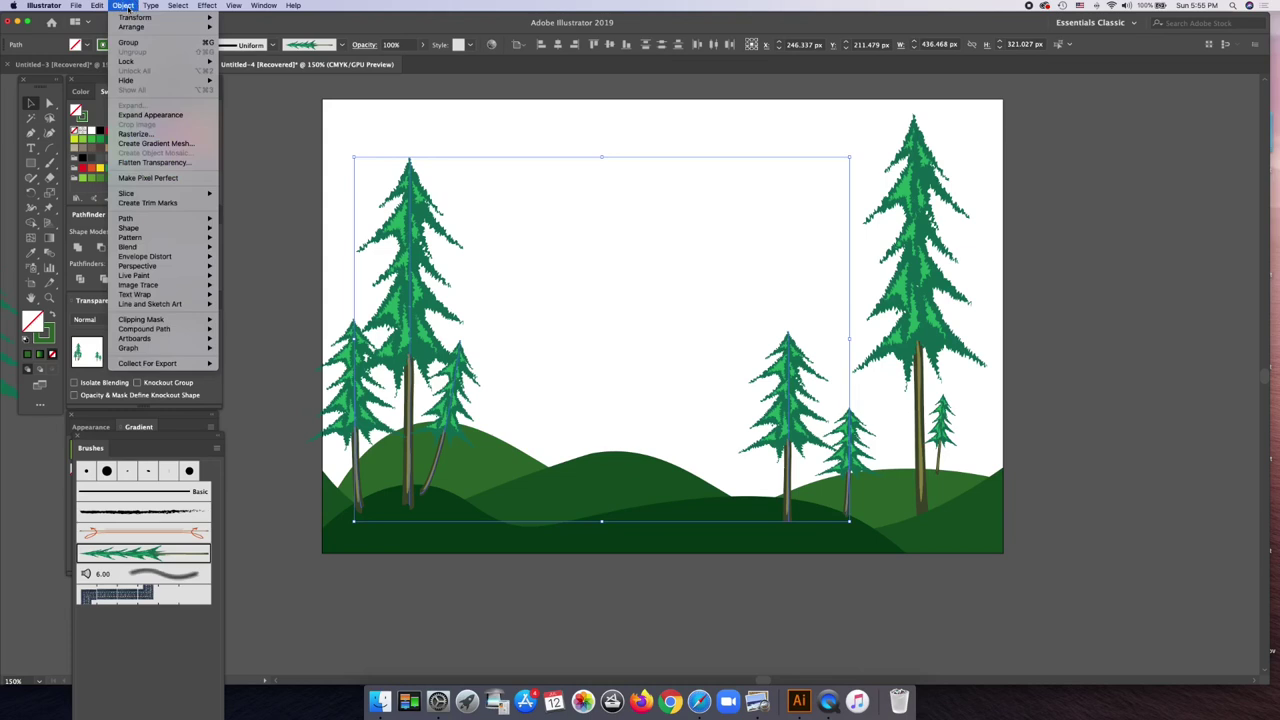
- Group the five selected pines, send them to back, then bring them forward one level
{"action": "left_click", "coordinate": [130, 43]}
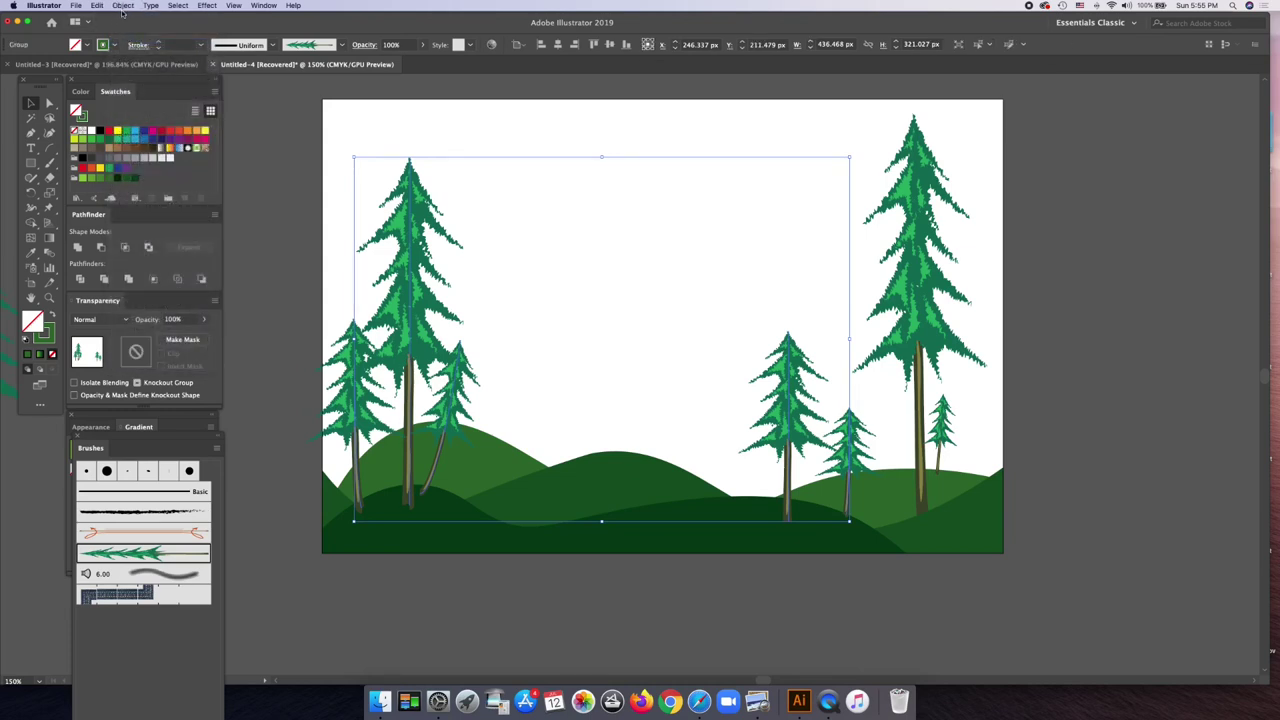
{"action": "left_click", "coordinate": [124, 8]}
{"action": "mouse_move", "coordinate": [131, 27]}
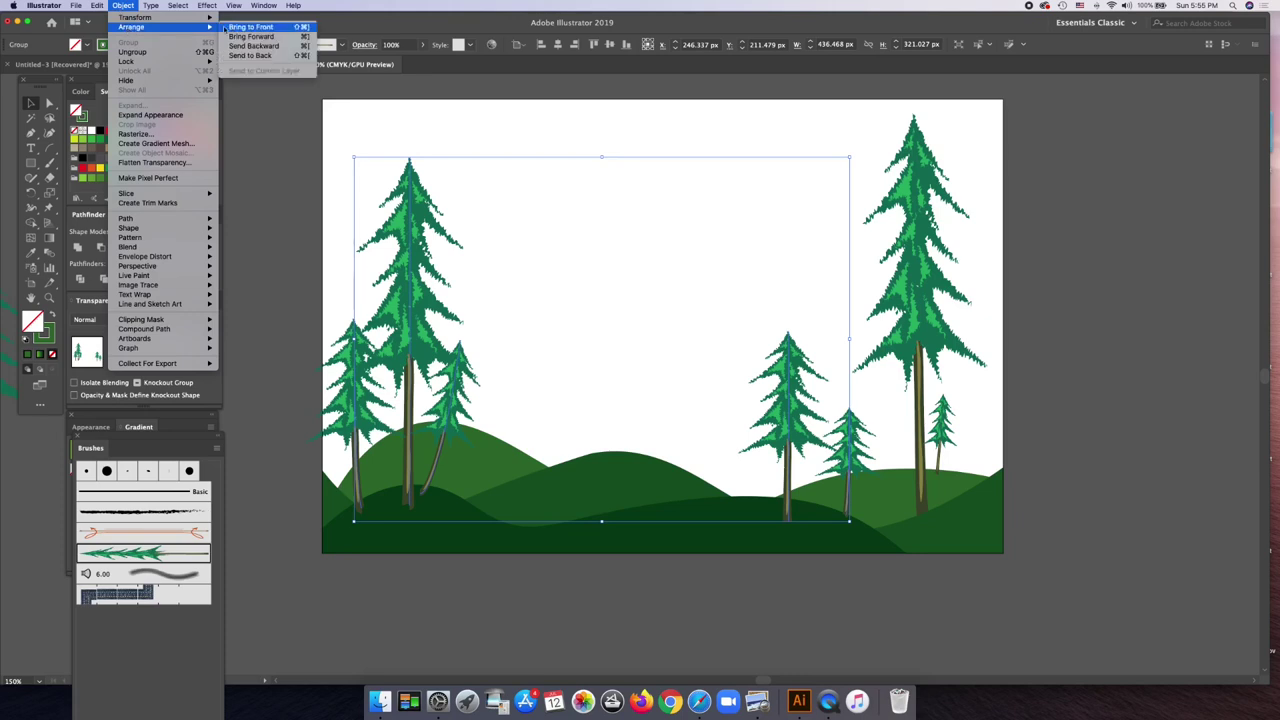
{"action": "left_click", "coordinate": [233, 27]}
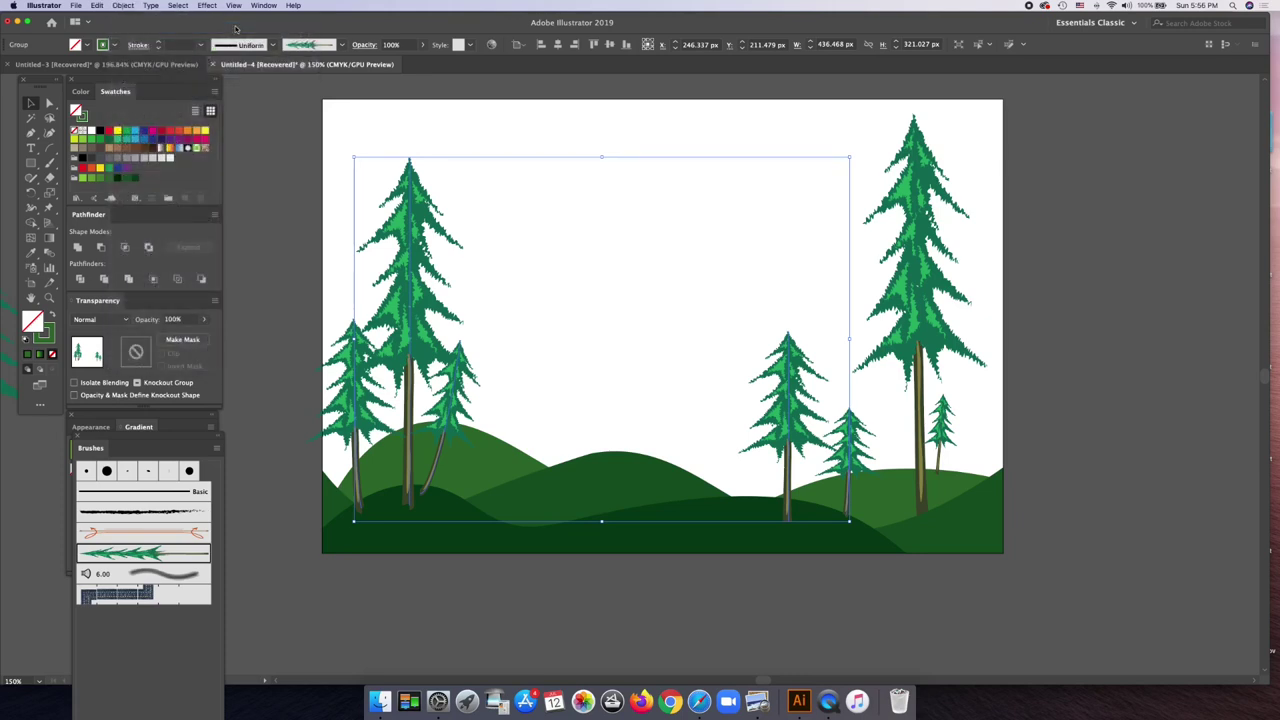
{"action": "left_click", "coordinate": [124, 6]}
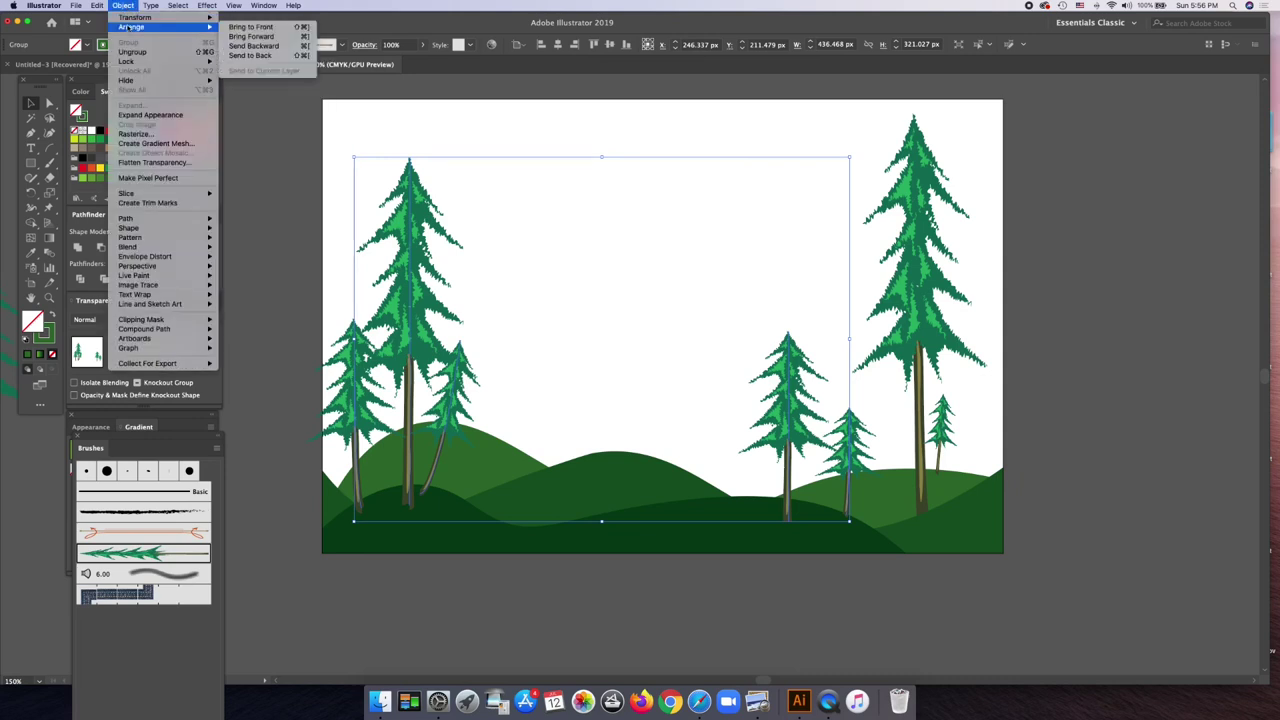
{"action": "mouse_move", "coordinate": [131, 27]}
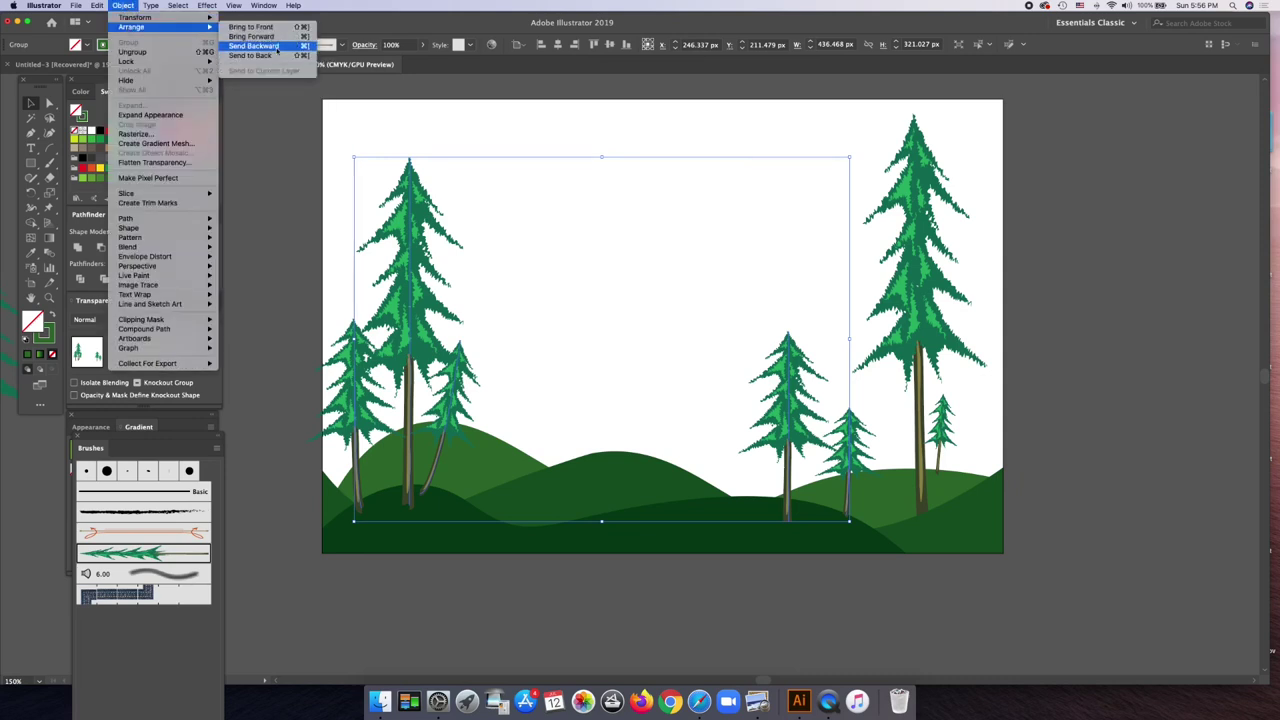
{"action": "left_click", "coordinate": [277, 55]}
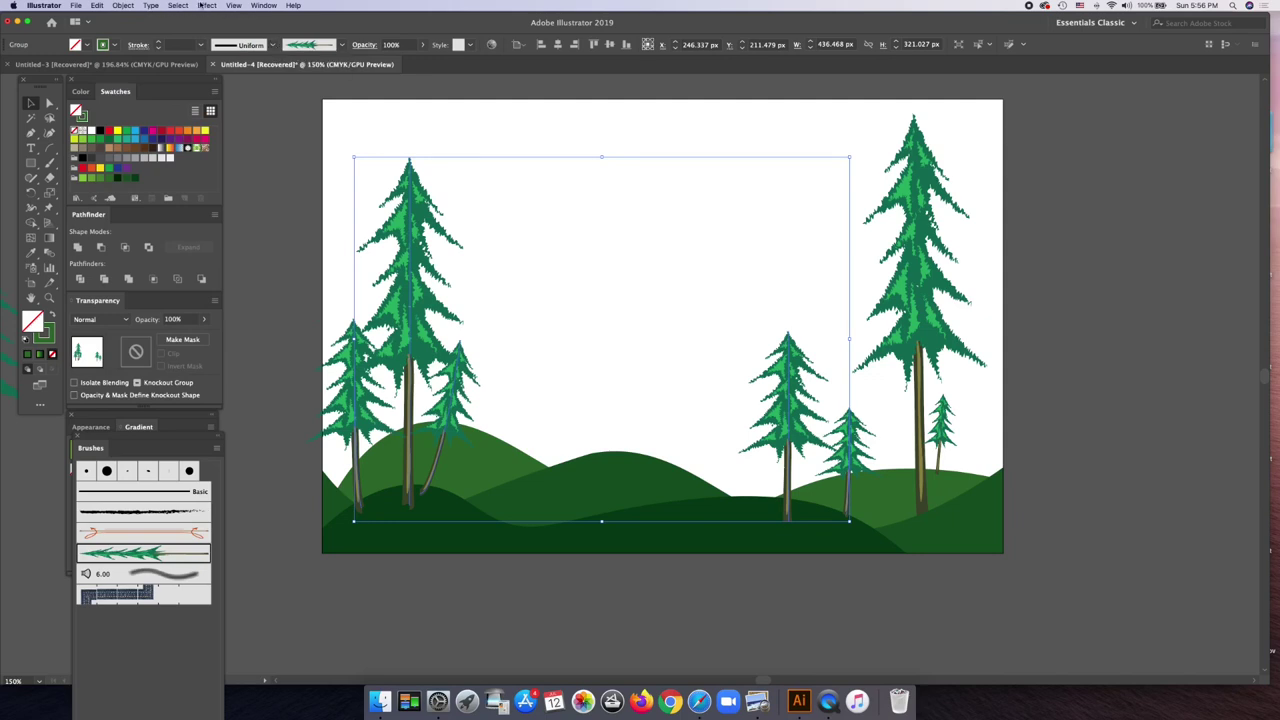
{"action": "left_click", "coordinate": [120, 5]}
{"action": "mouse_move", "coordinate": [132, 26]}
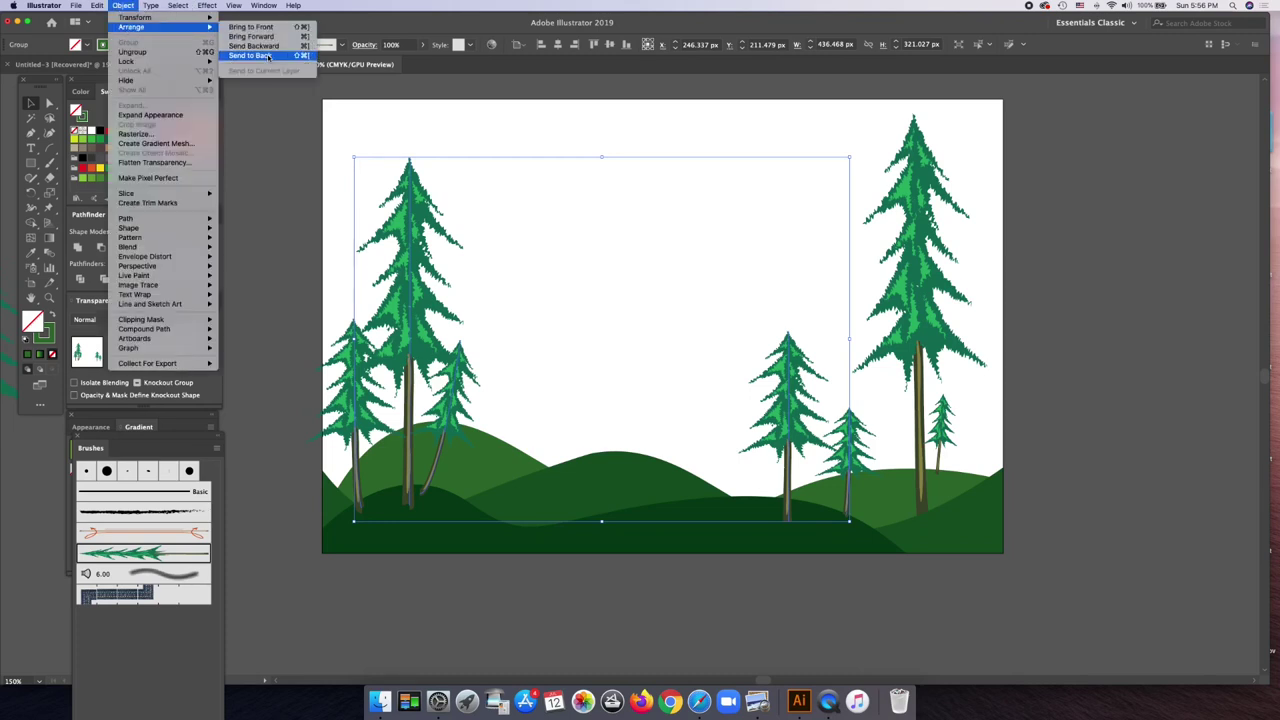
{"action": "left_click", "coordinate": [268, 56]}
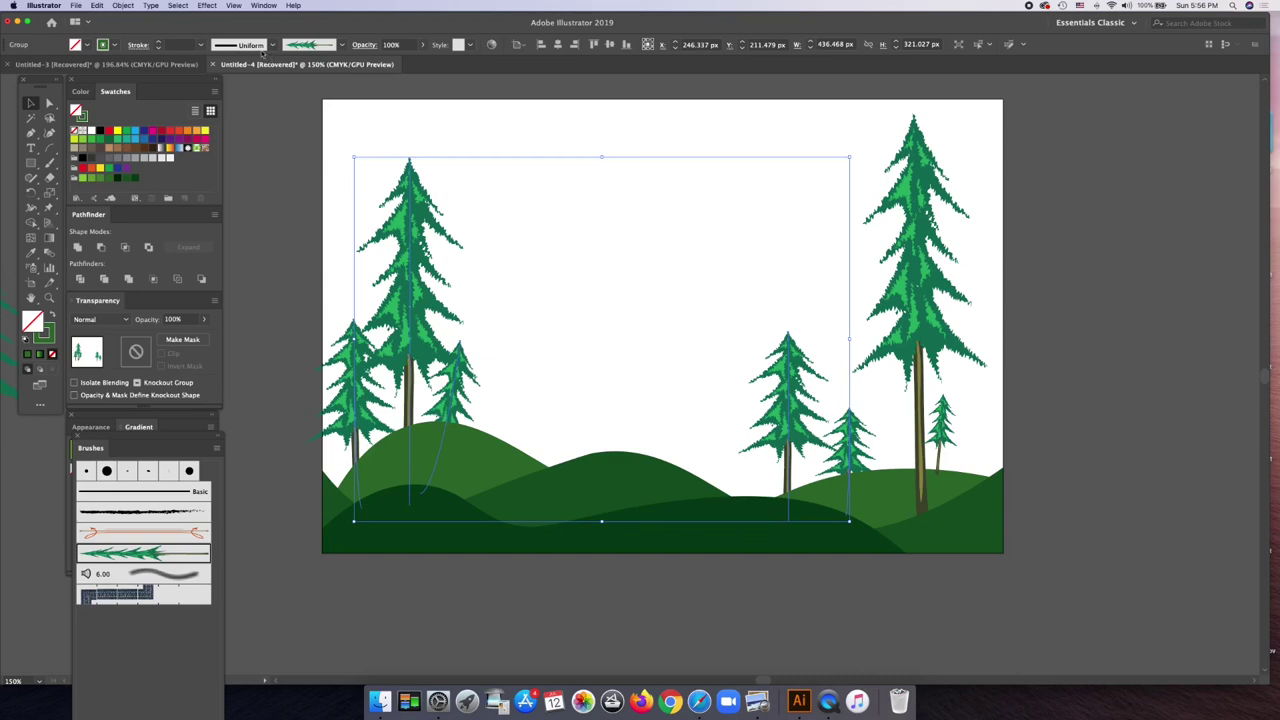
{"action": "left_click", "coordinate": [120, 5]}
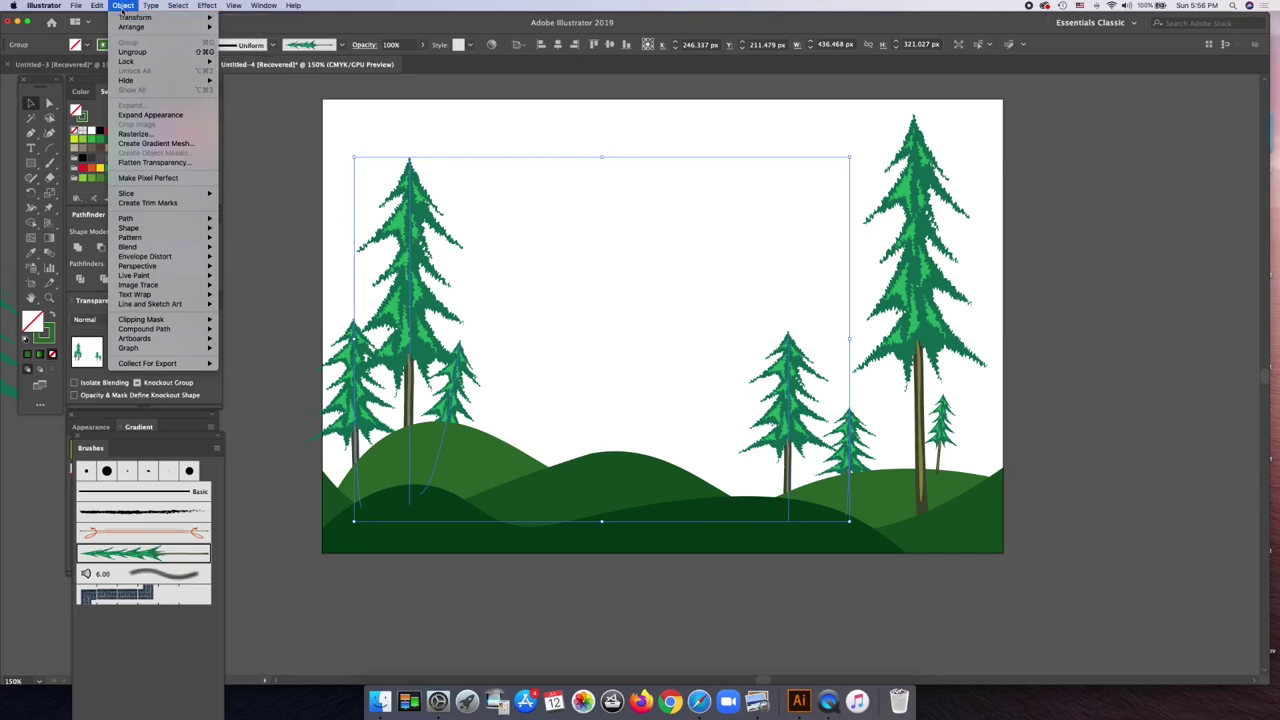
{"action": "mouse_move", "coordinate": [131, 27]}
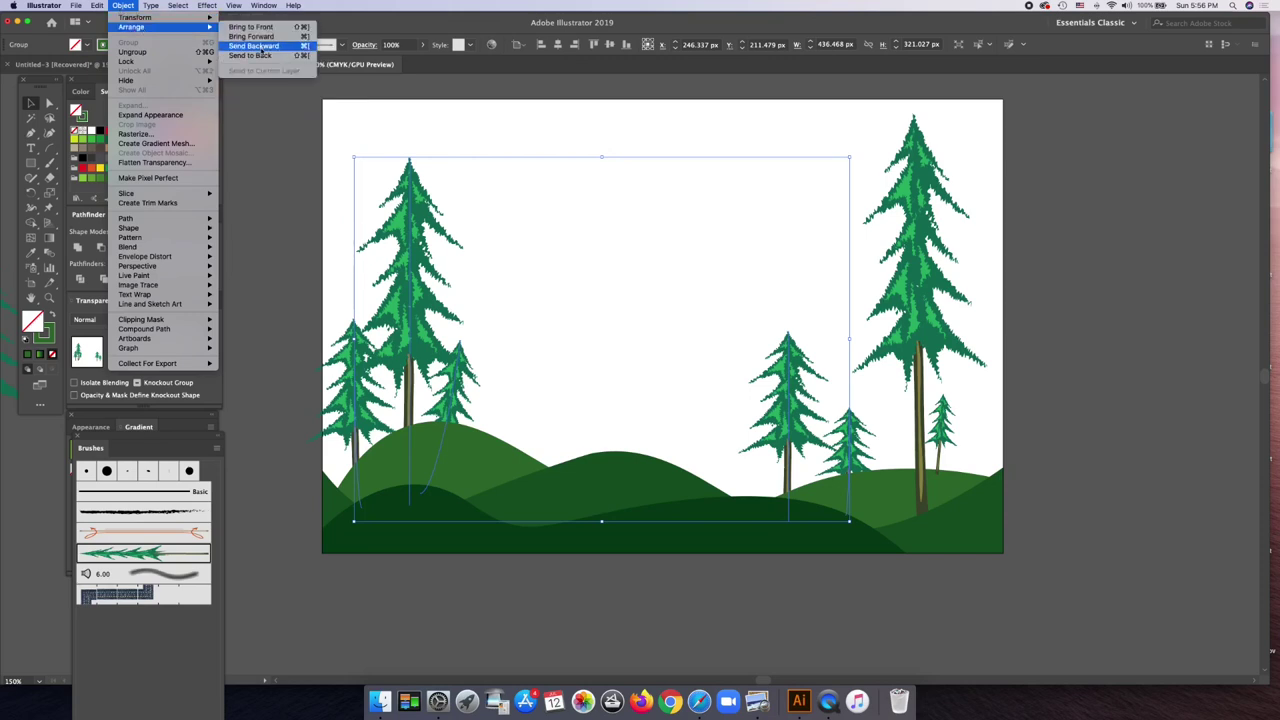
{"action": "left_click", "coordinate": [260, 37]}
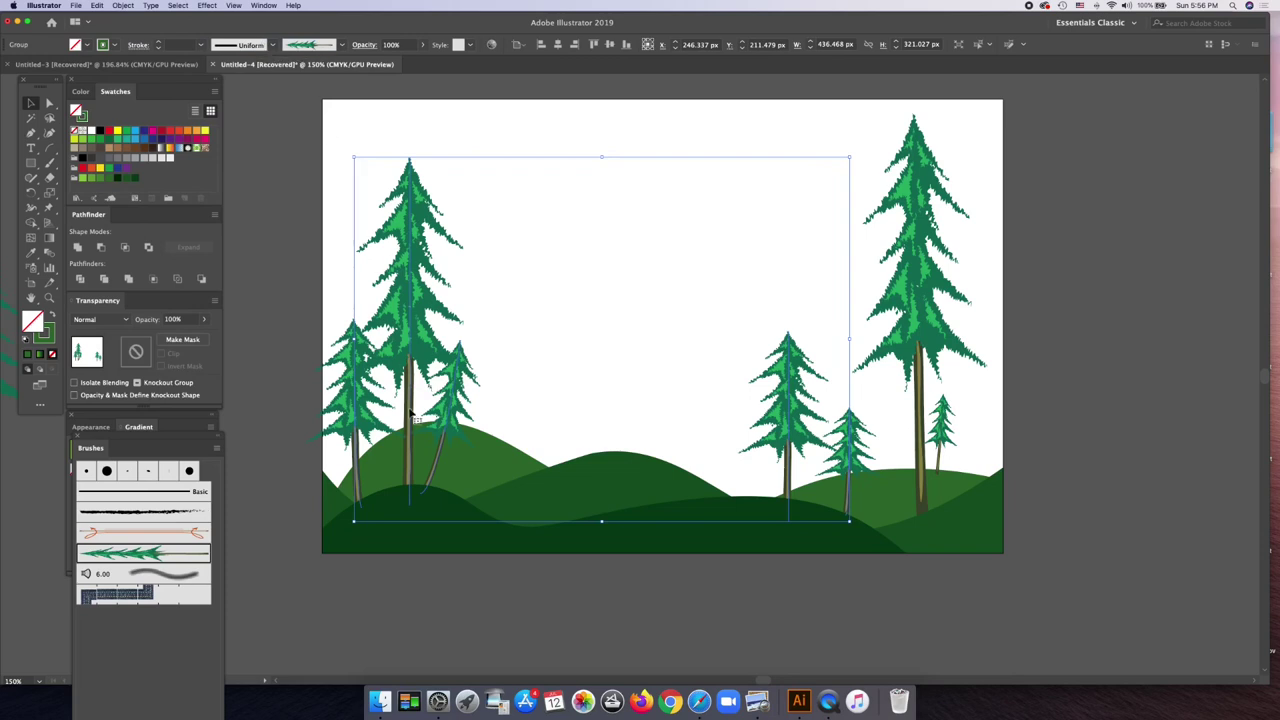
{"action": "left_click", "coordinate": [1140, 615]}
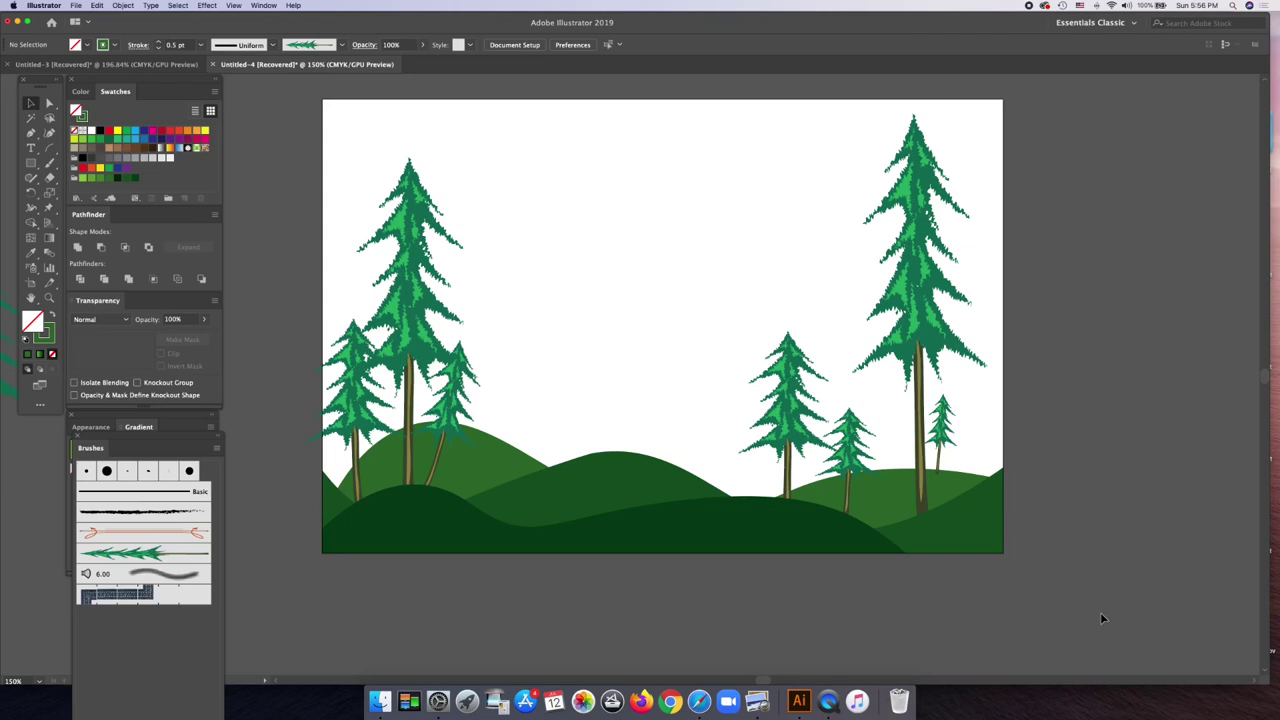
- Select the tall right-hand pine and drag its top anchor down to shorten it slightly
{"action": "scroll", "coordinate": [1101, 618], "scroll_direction": "right", "scroll_amount": 2}
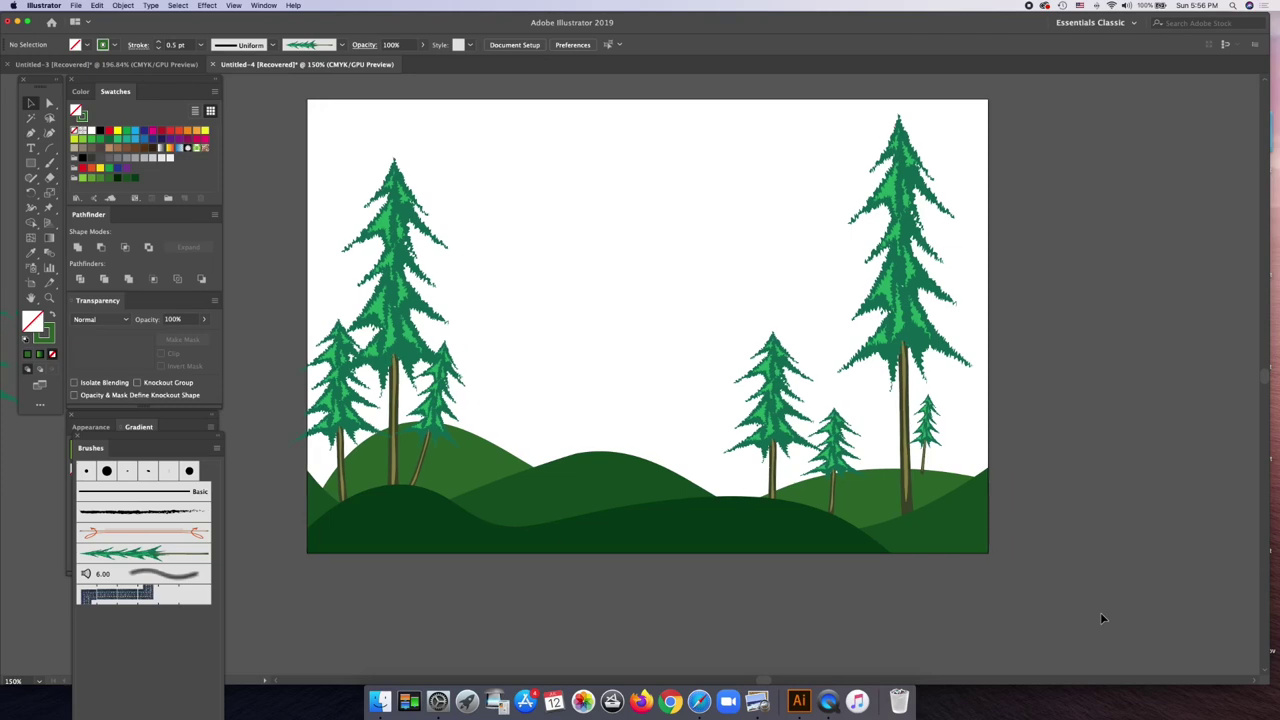
{"action": "left_click", "coordinate": [397, 203]}
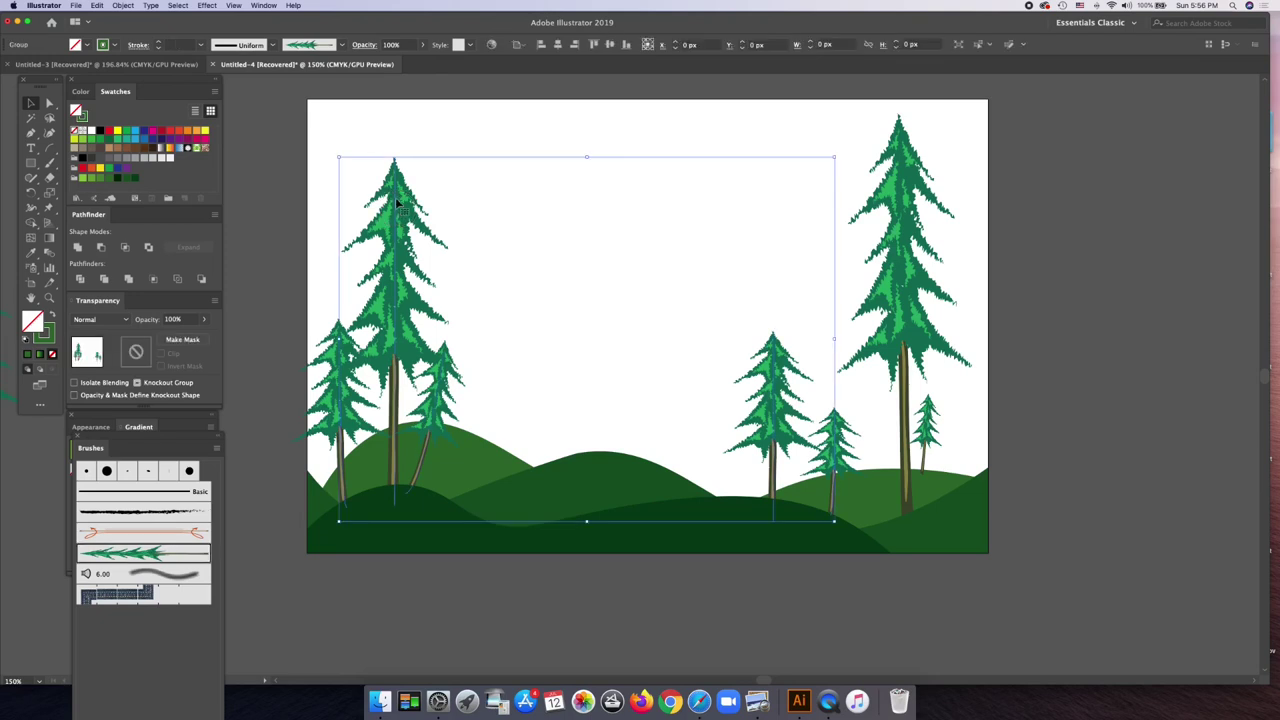
{"action": "left_click", "coordinate": [903, 130]}
{"action": "left_click_drag", "start_coordinate": [904, 115], "coordinate": [903, 114]}
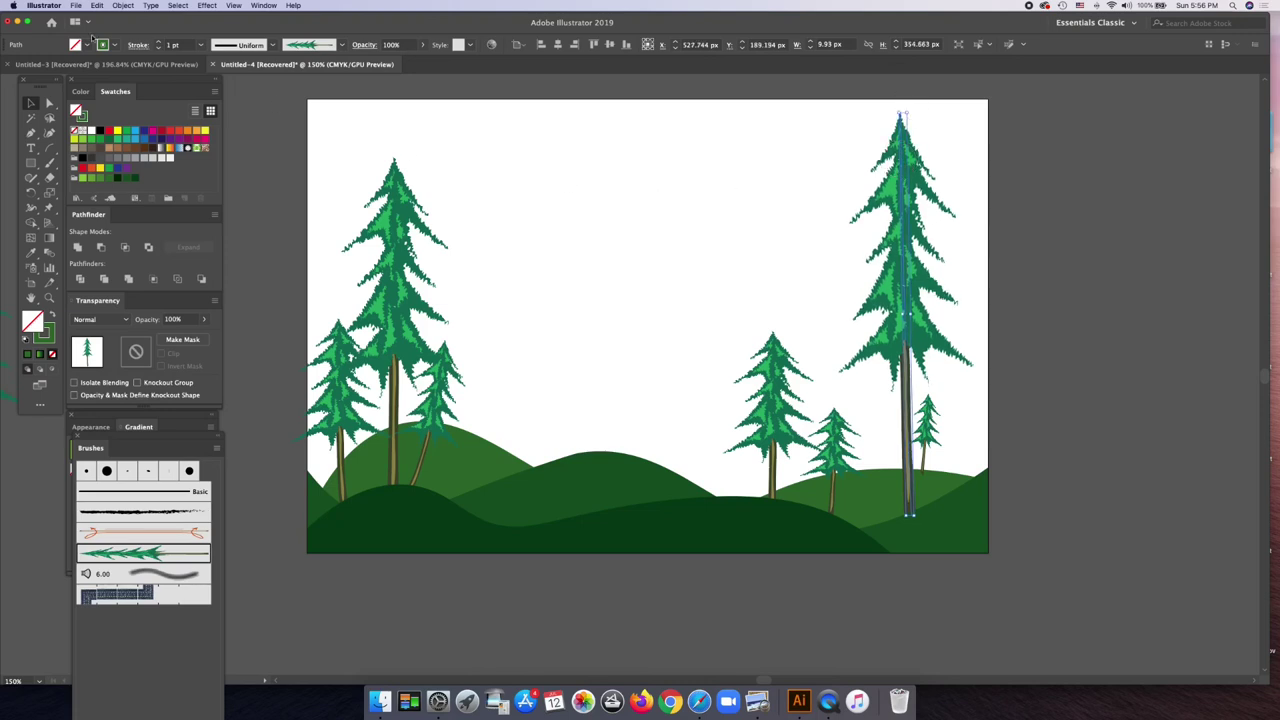
- Give the tall pine a 1.5 pt brush weight and shift it slightly left
{"action": "left_click", "coordinate": [115, 45]}
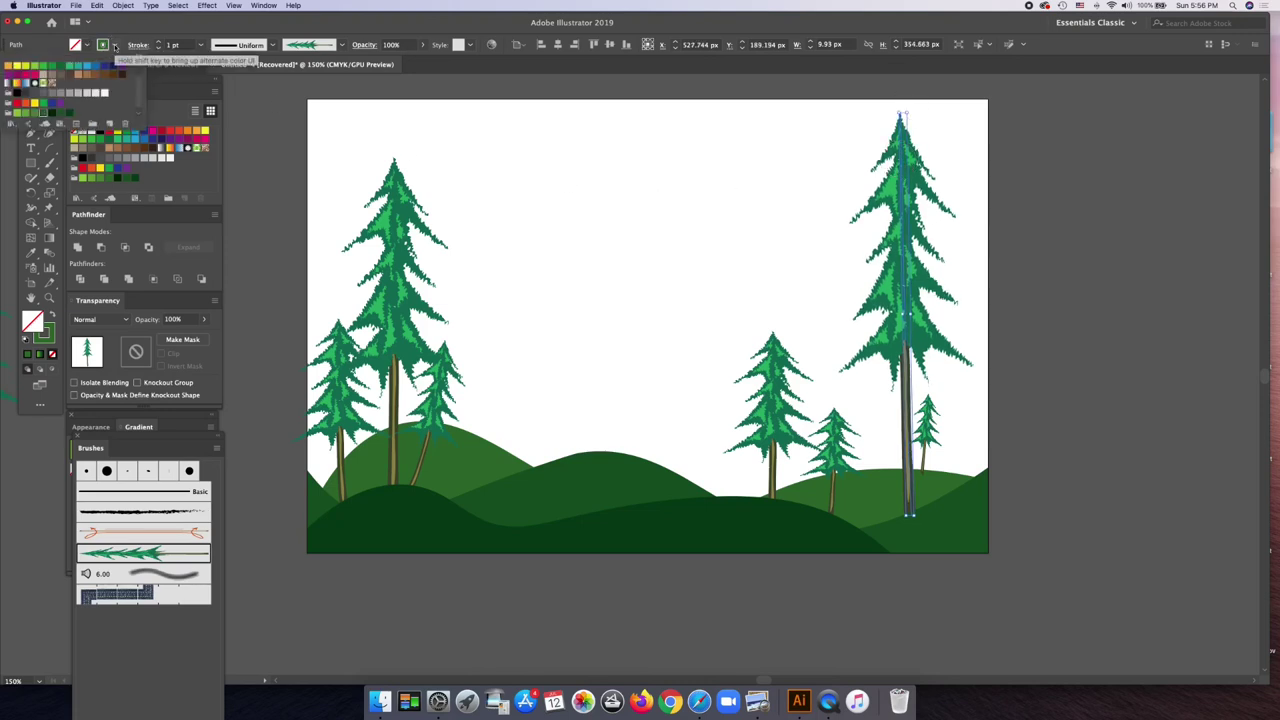
{"action": "left_click", "coordinate": [201, 45]}
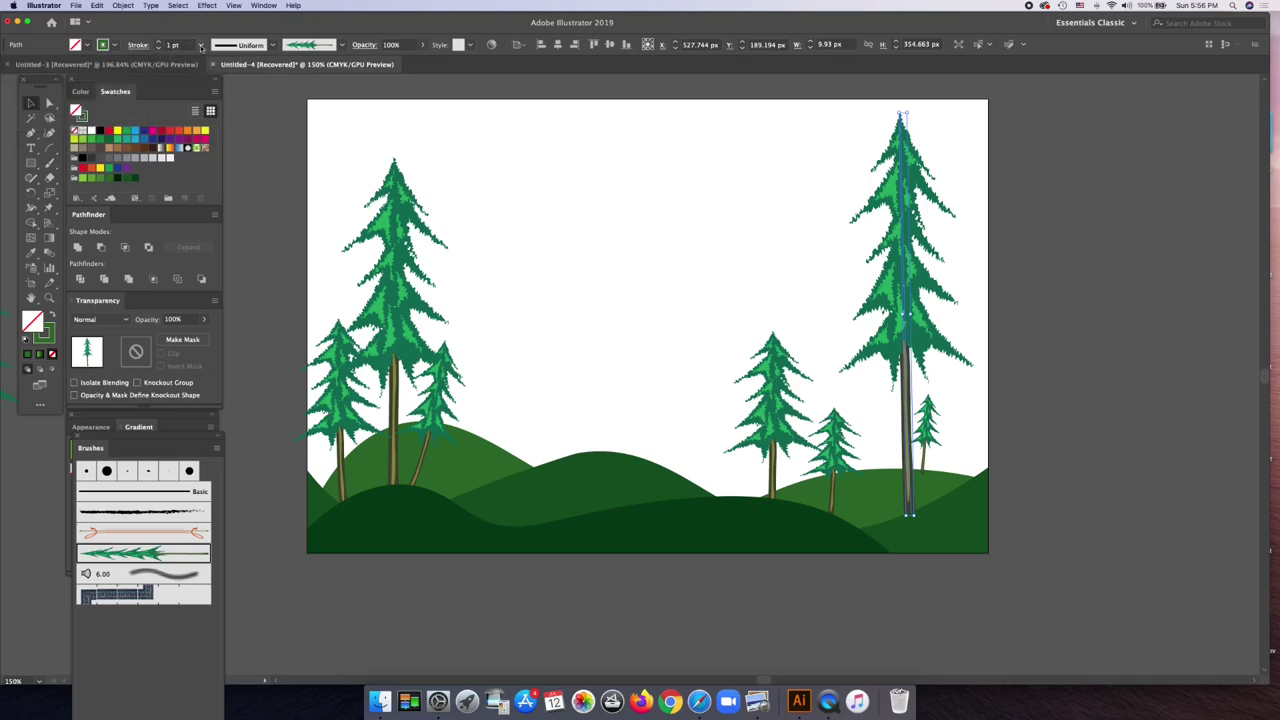
{"action": "left_click", "coordinate": [201, 46]}
{"action": "type", "text": "1"}
{"action": "key", "text": "BackSpace"}
{"action": "key", "text": "BackSpace"}
{"action": "key", "text": "Return"}
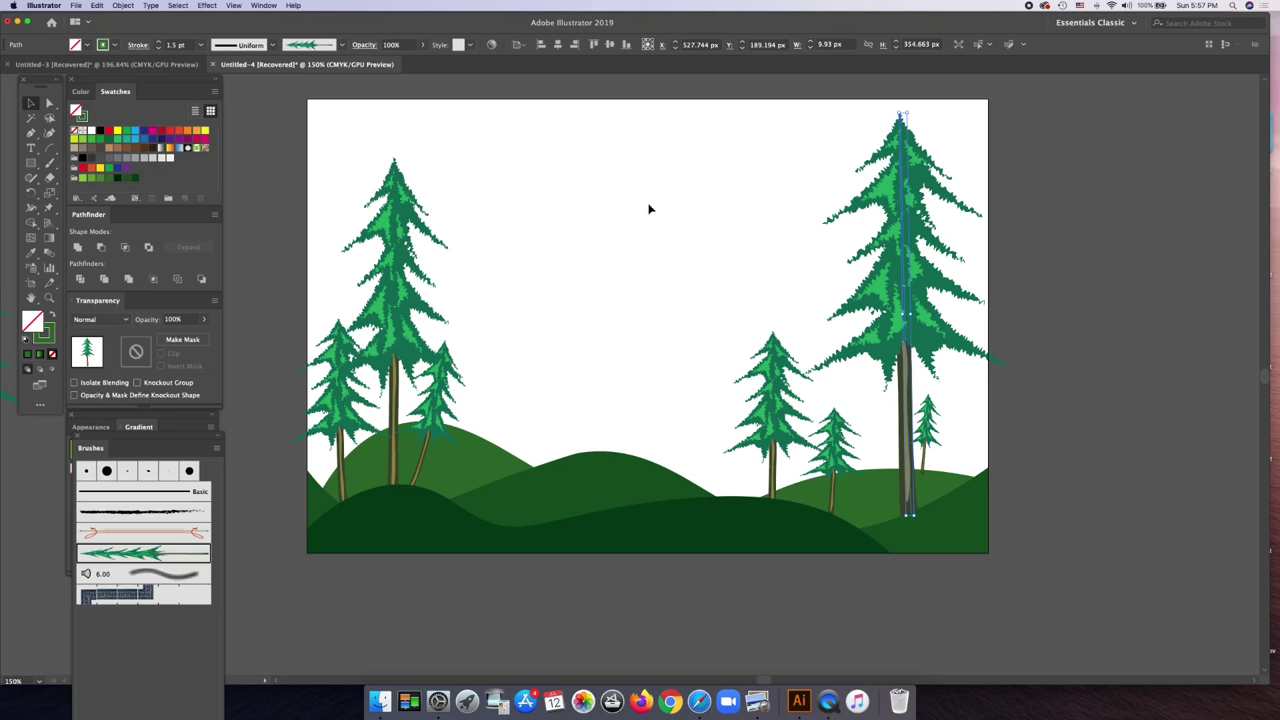
{"action": "left_click_drag", "start_coordinate": [908, 285], "coordinate": [878, 291]}
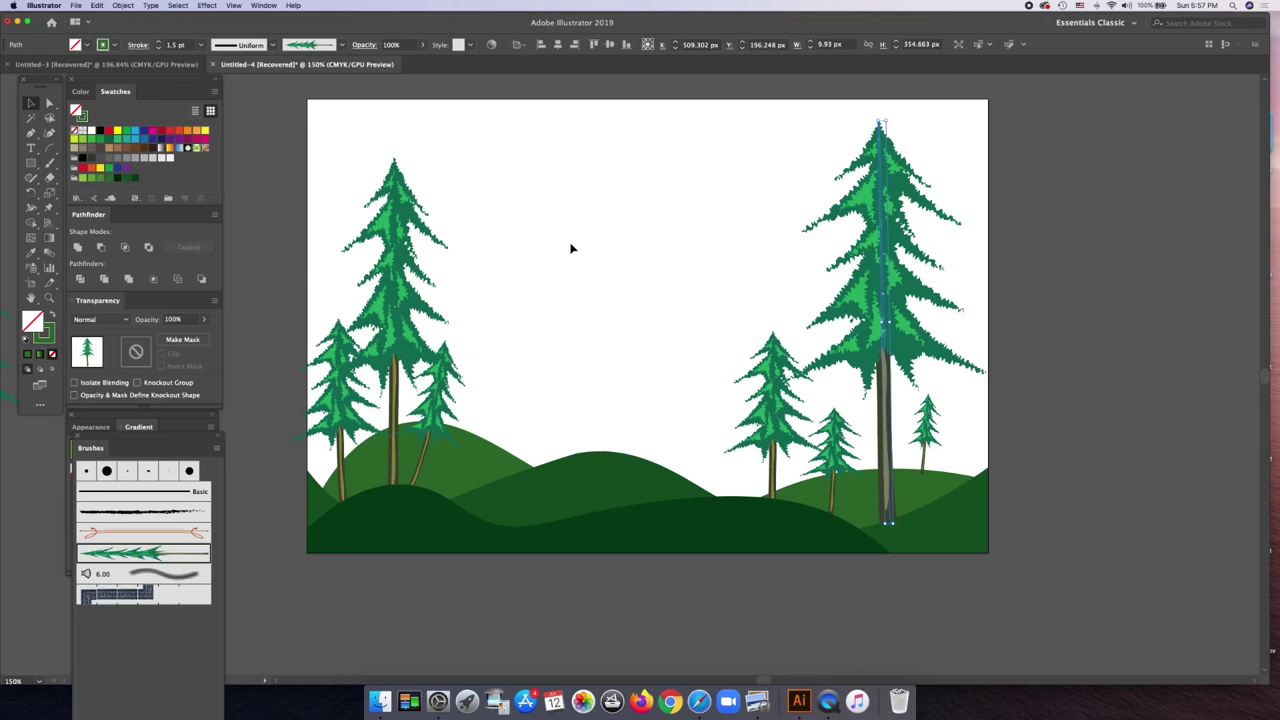
- Select the dark, middle and light green hills together
{"action": "left_click", "coordinate": [583, 541]}
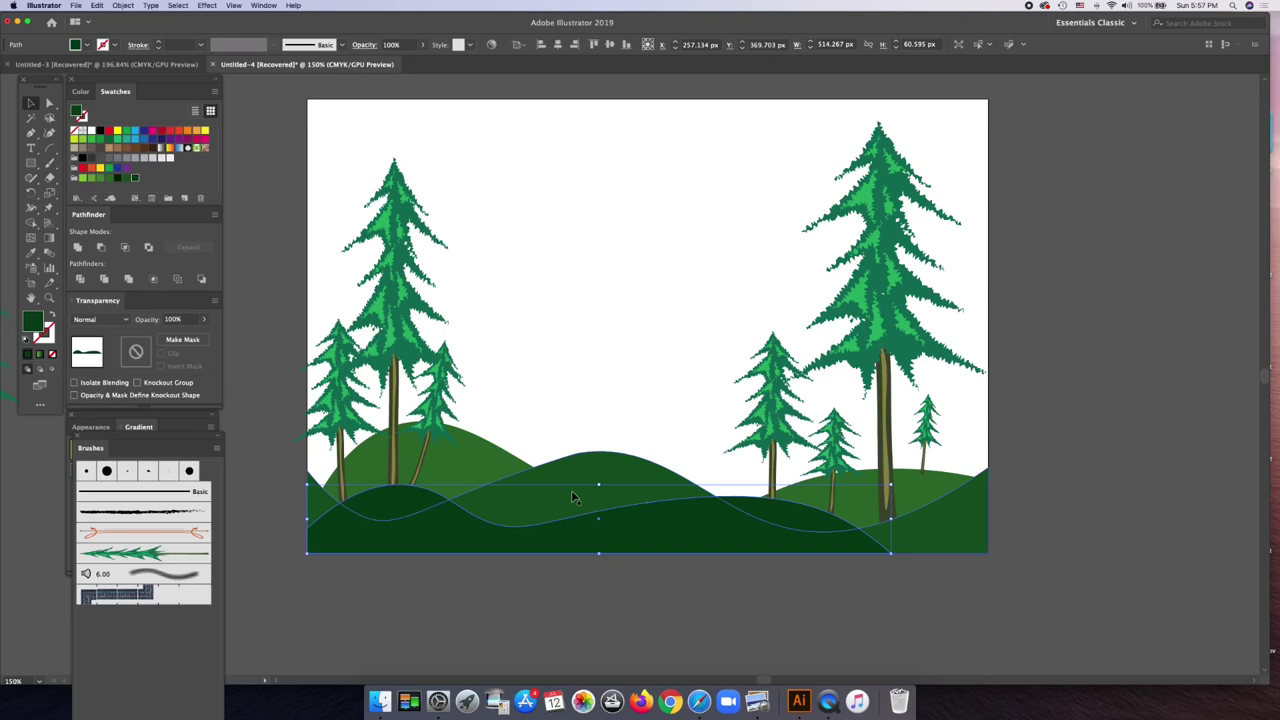
{"action": "left_click", "coordinate": [504, 481], "text": "shift"}
{"action": "left_click", "coordinate": [449, 457], "text": "shift"}
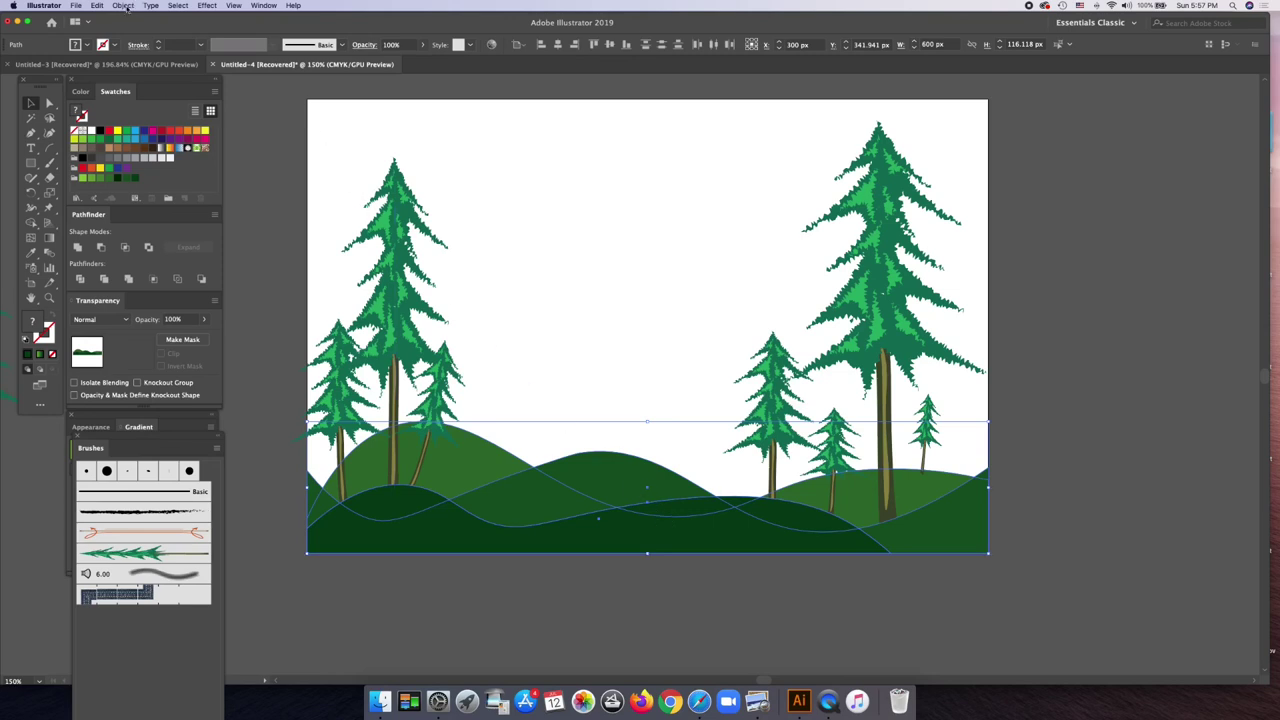
- Preview an Outer Glow on the hills, then cancel it without applying
{"action": "left_click", "coordinate": [206, 5]}
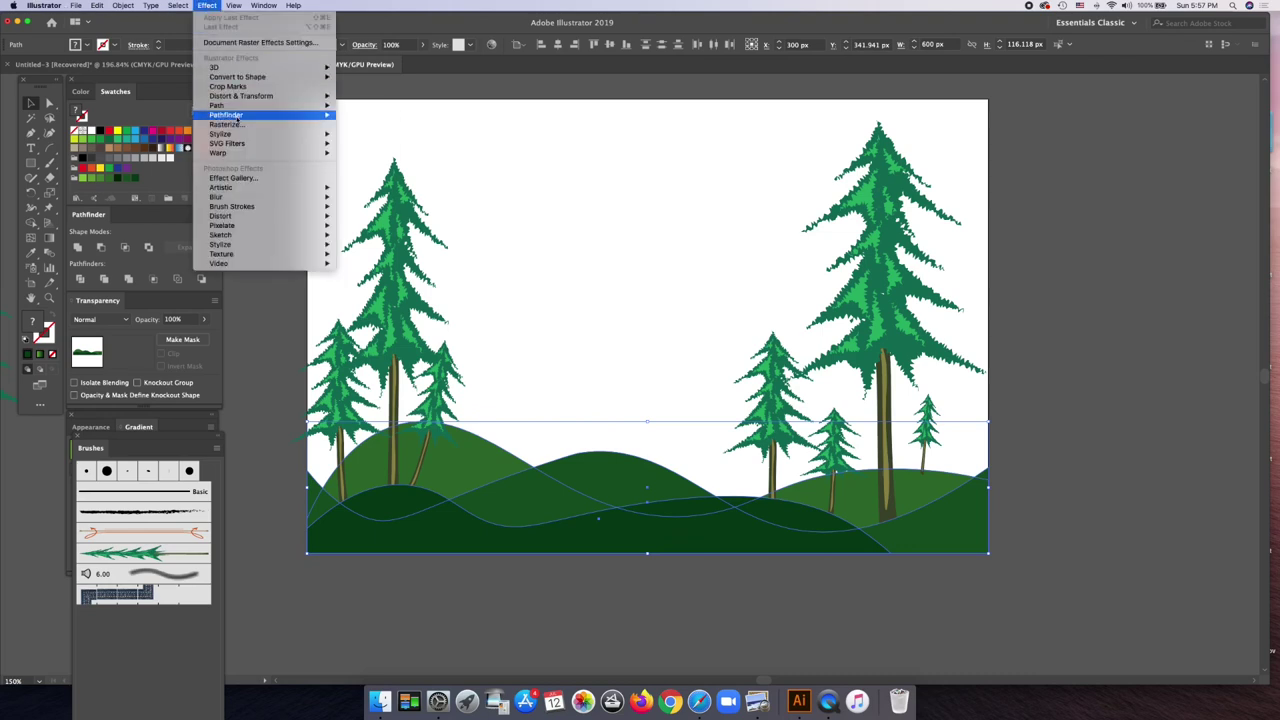
{"action": "mouse_move", "coordinate": [222, 134]}
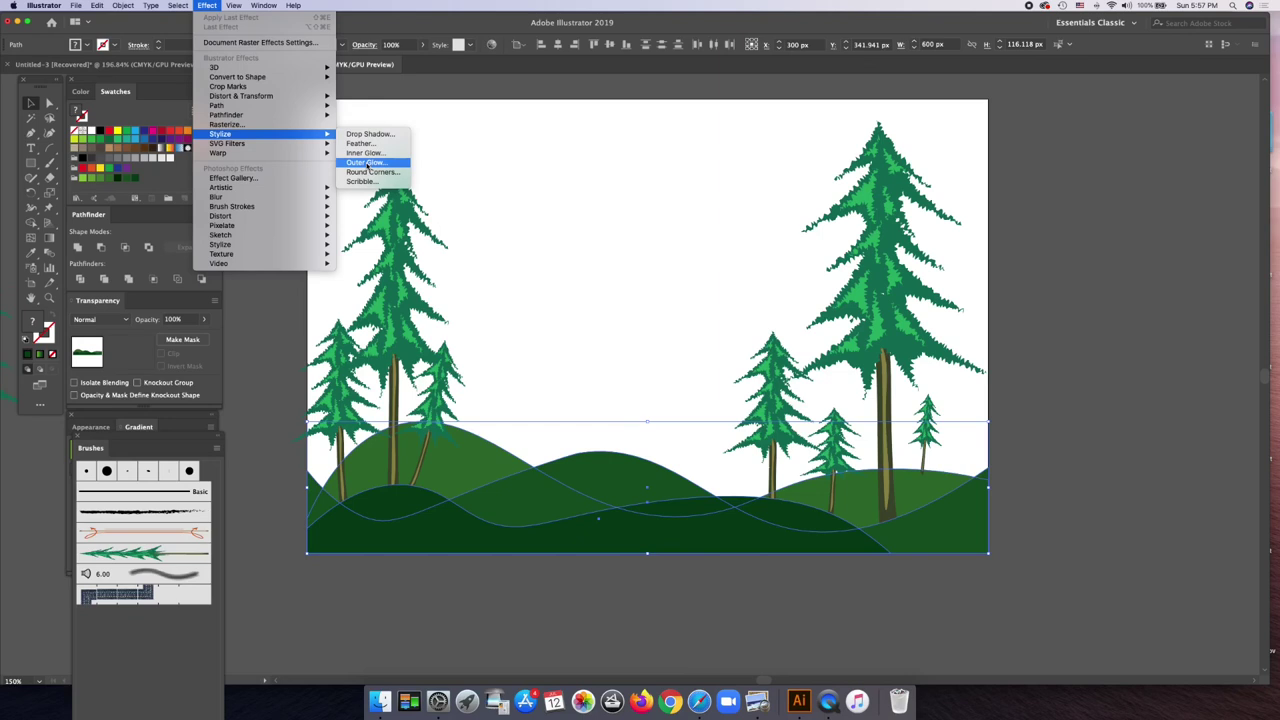
{"action": "left_click", "coordinate": [366, 163]}
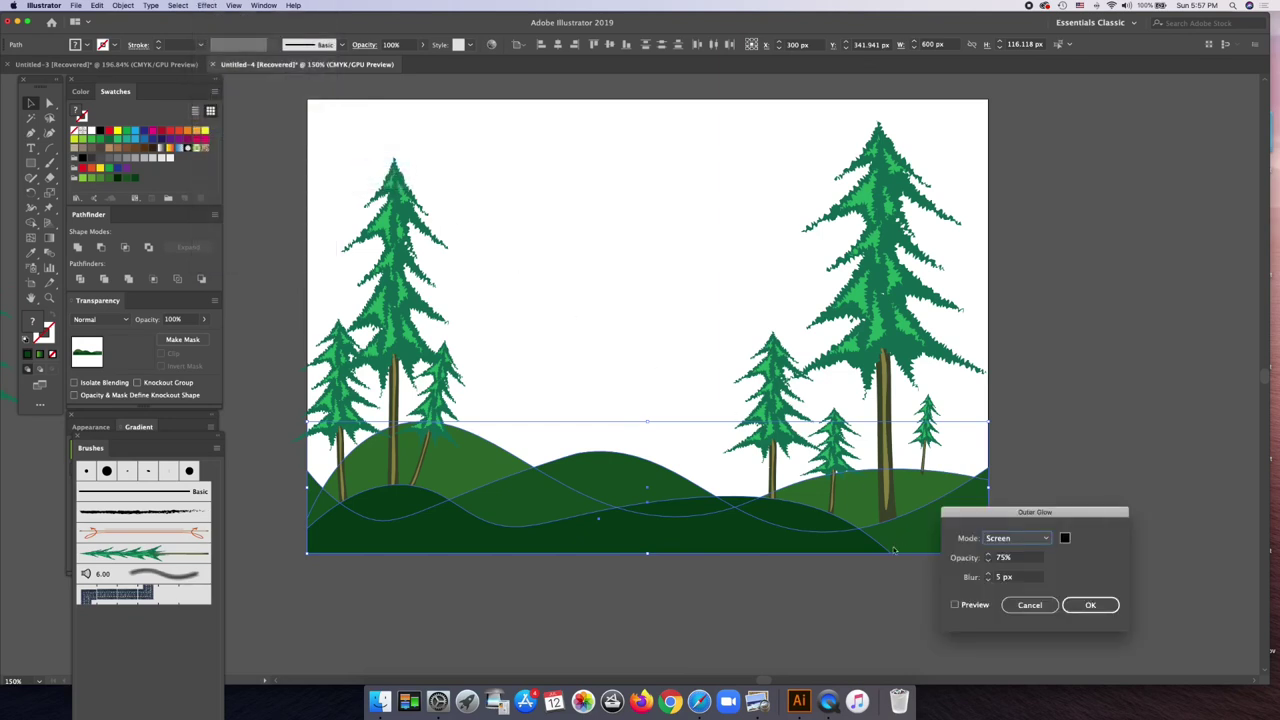
{"action": "left_click", "coordinate": [954, 605]}
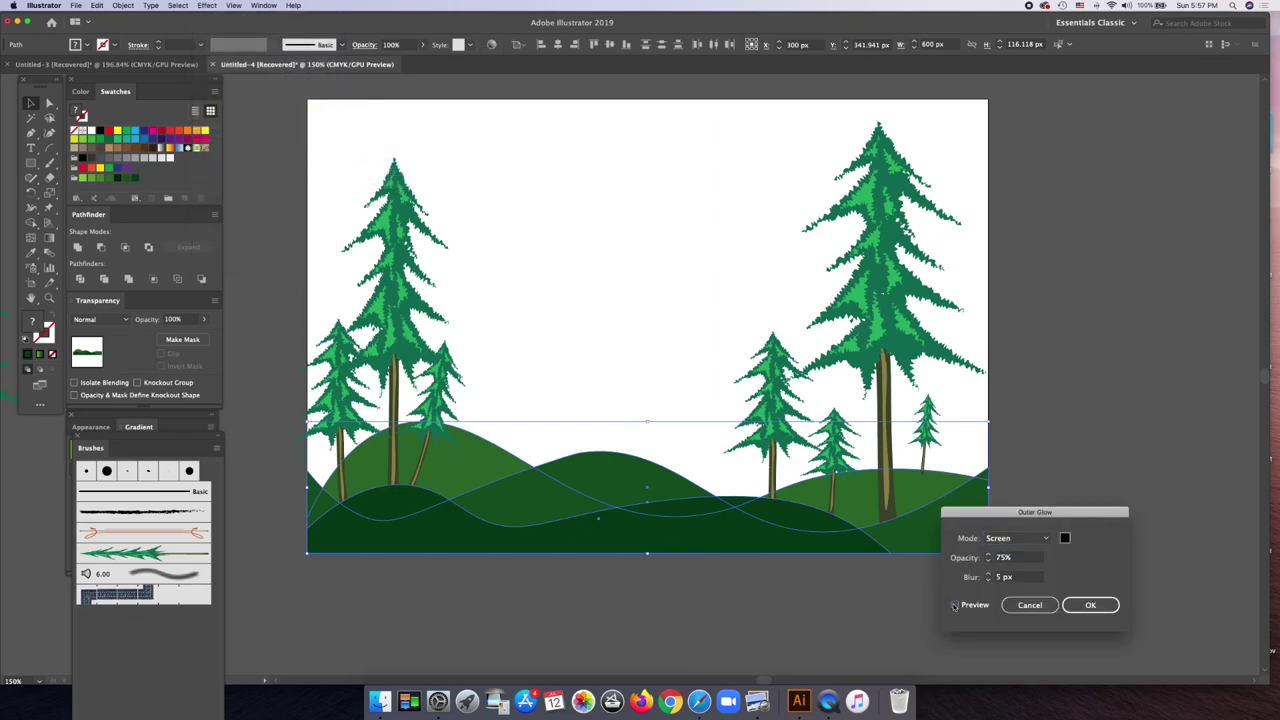
{"action": "left_click", "coordinate": [954, 605]}
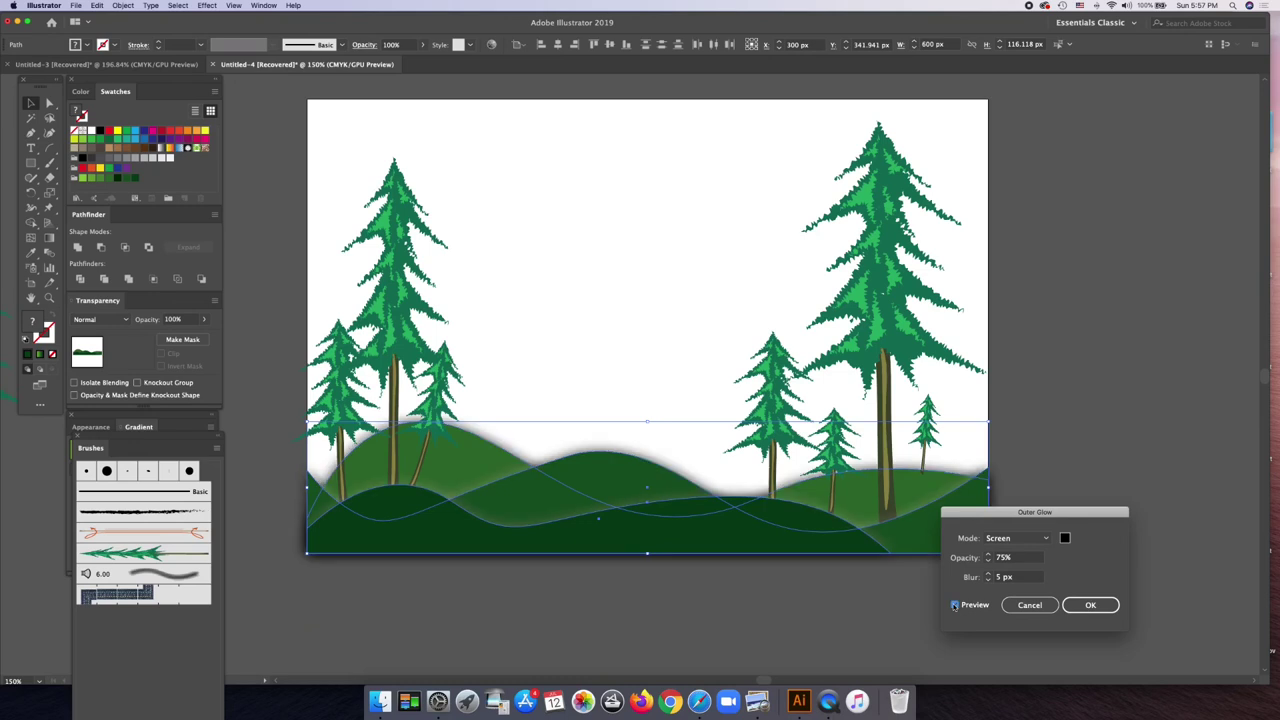
{"action": "left_click", "coordinate": [1028, 606]}
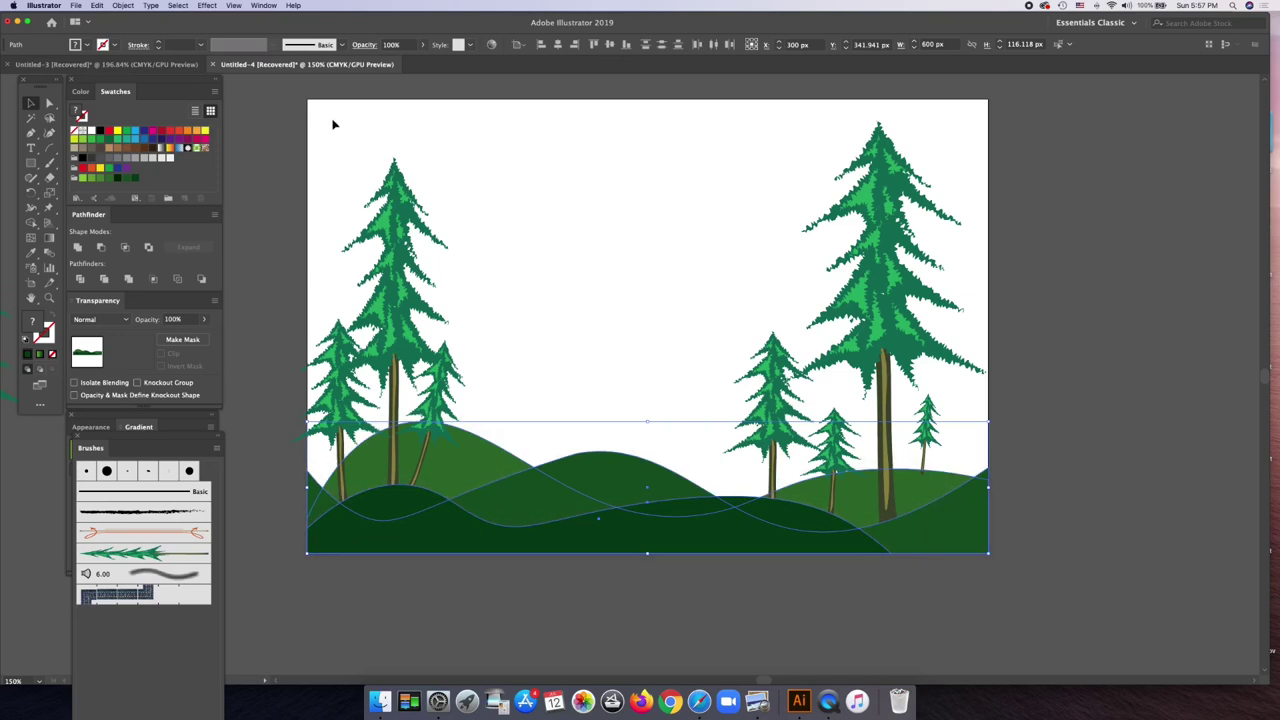
- Preview an Inner Glow on the hills at 25% opacity and 8 px blur
{"action": "left_click", "coordinate": [210, 5]}
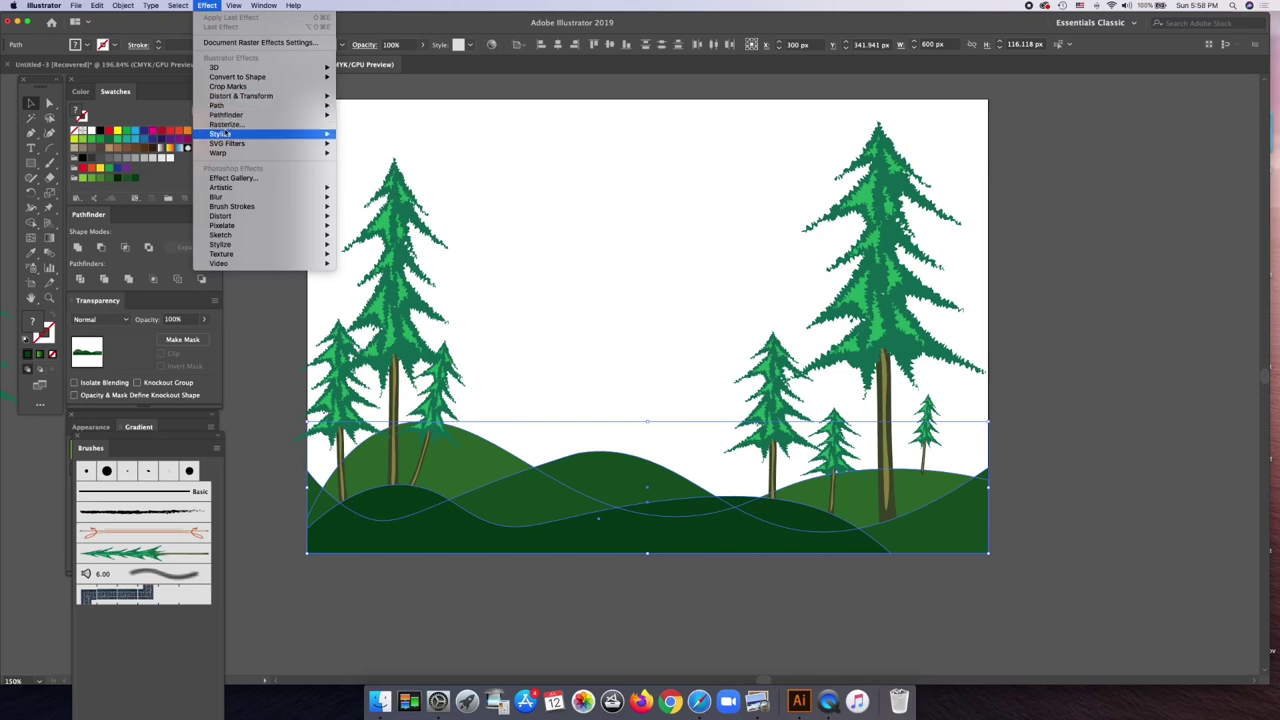
{"action": "mouse_move", "coordinate": [220, 133]}
{"action": "left_click", "coordinate": [362, 152]}
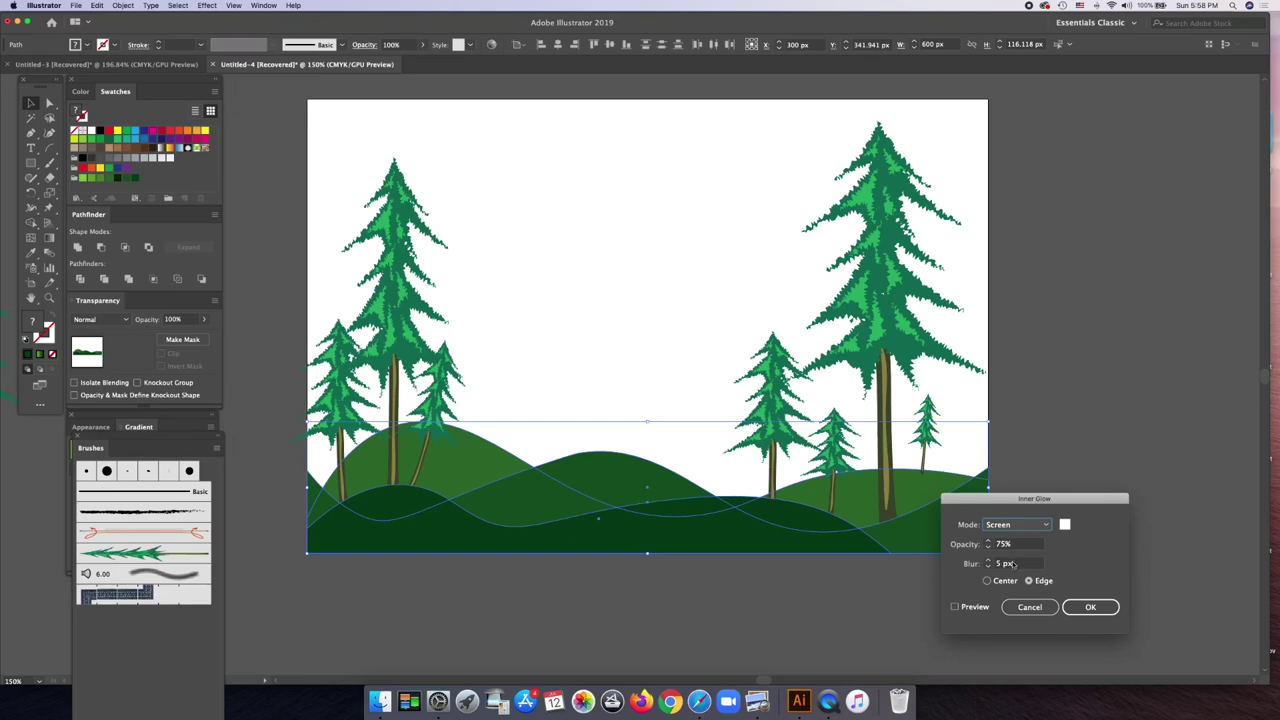
{"action": "left_click", "coordinate": [954, 607]}
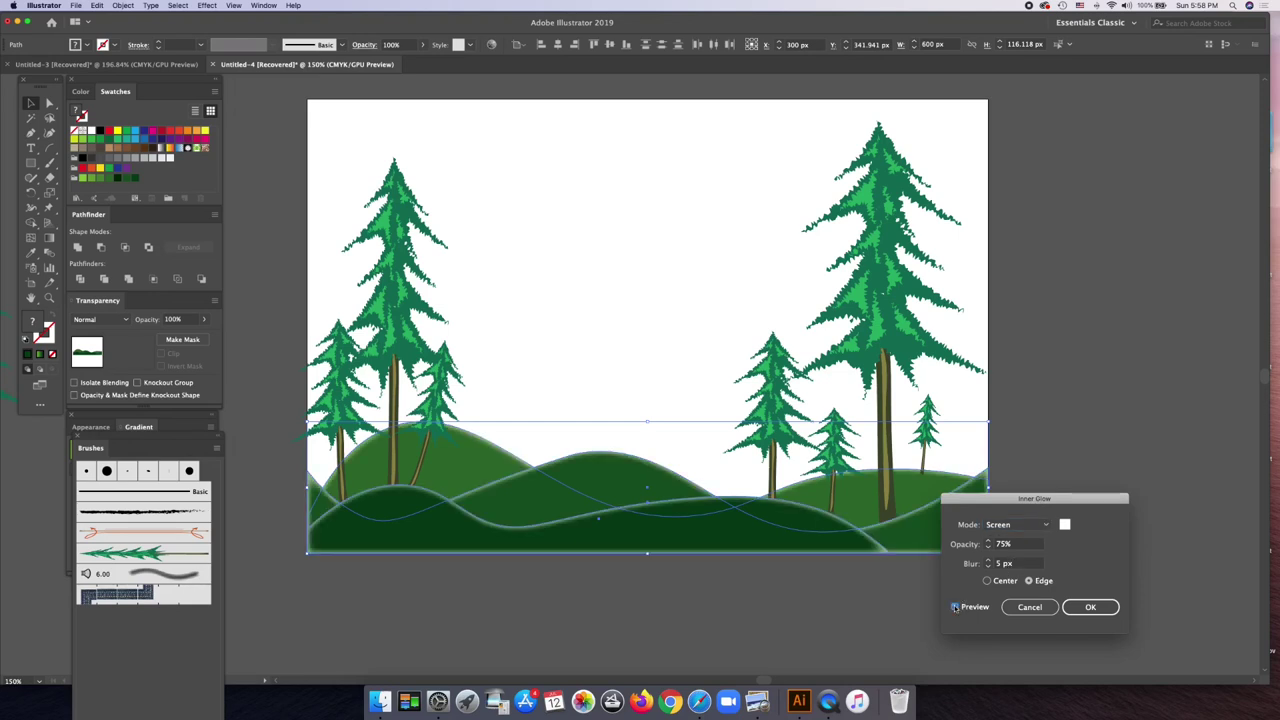
{"action": "left_click", "coordinate": [1030, 543]}
{"action": "type", "text": "25"}
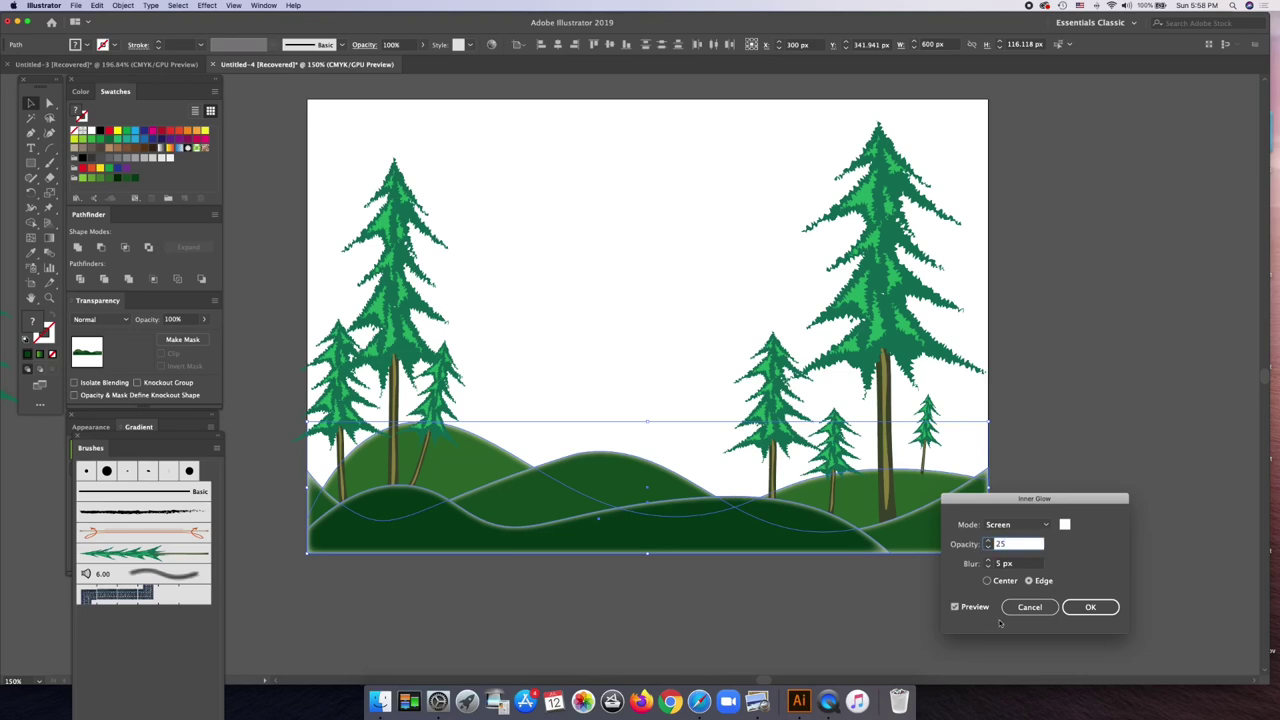
{"action": "left_click", "coordinate": [955, 607]}
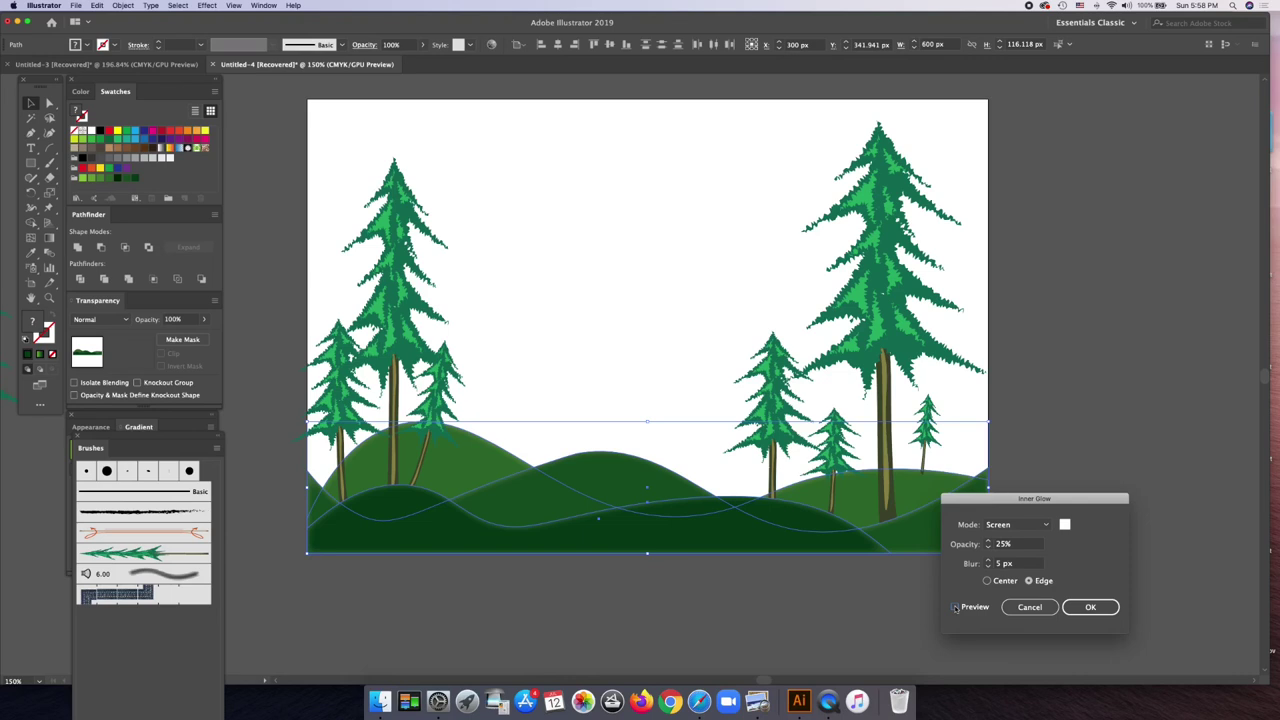
{"action": "left_click", "coordinate": [1022, 567]}
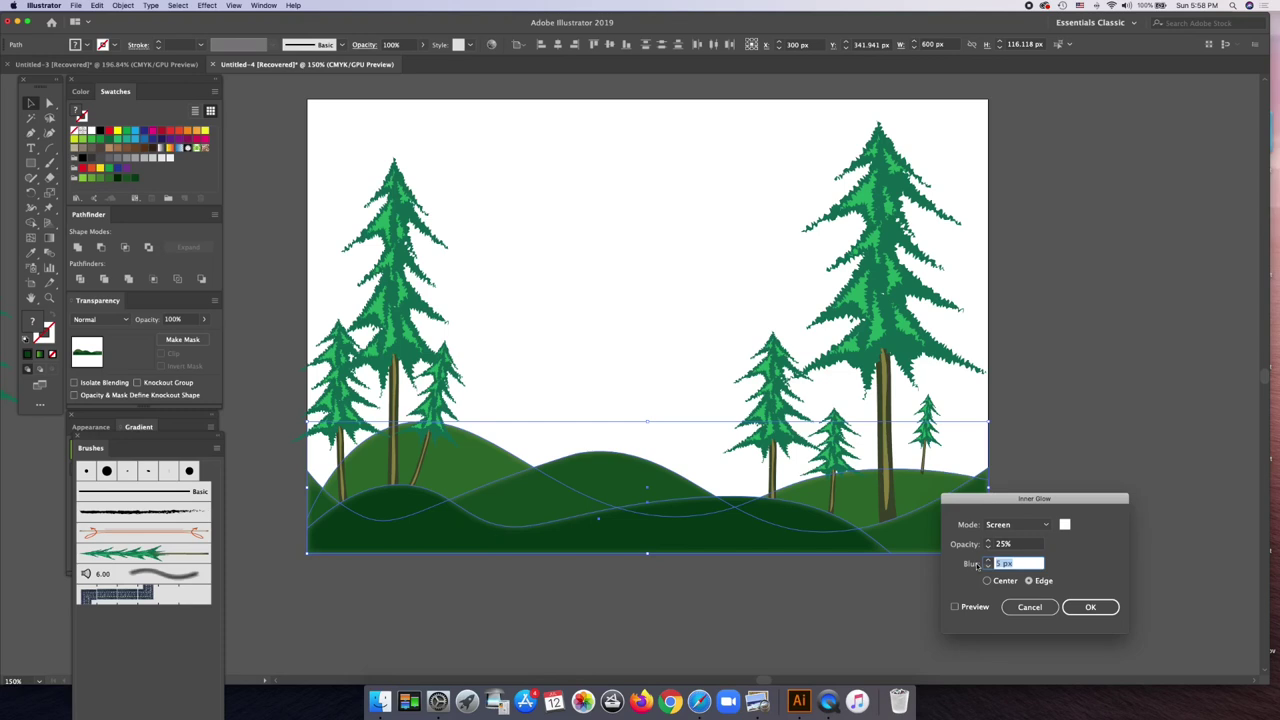
{"action": "type", "text": "8"}
{"action": "left_click", "coordinate": [955, 607]}
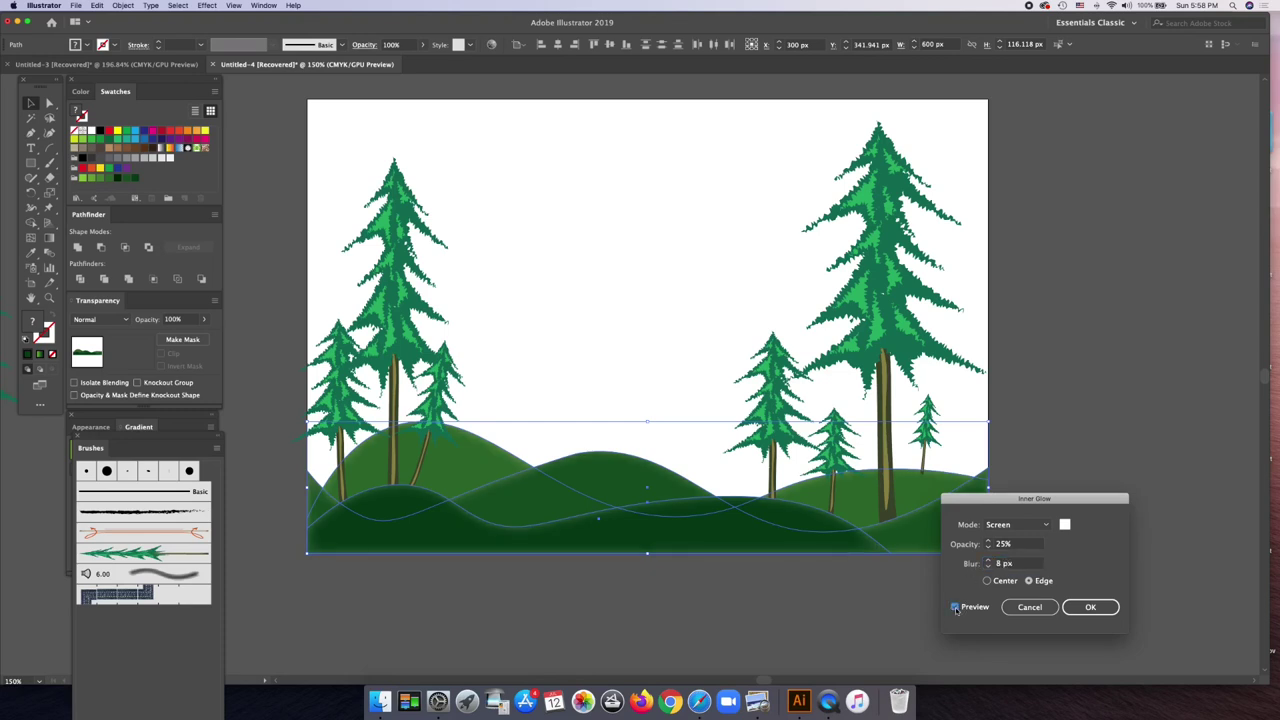
- Settle the inner glow at 15% opacity and 8 px blur after trying 15 px
{"action": "left_click_drag", "start_coordinate": [1036, 543], "coordinate": [962, 543]}
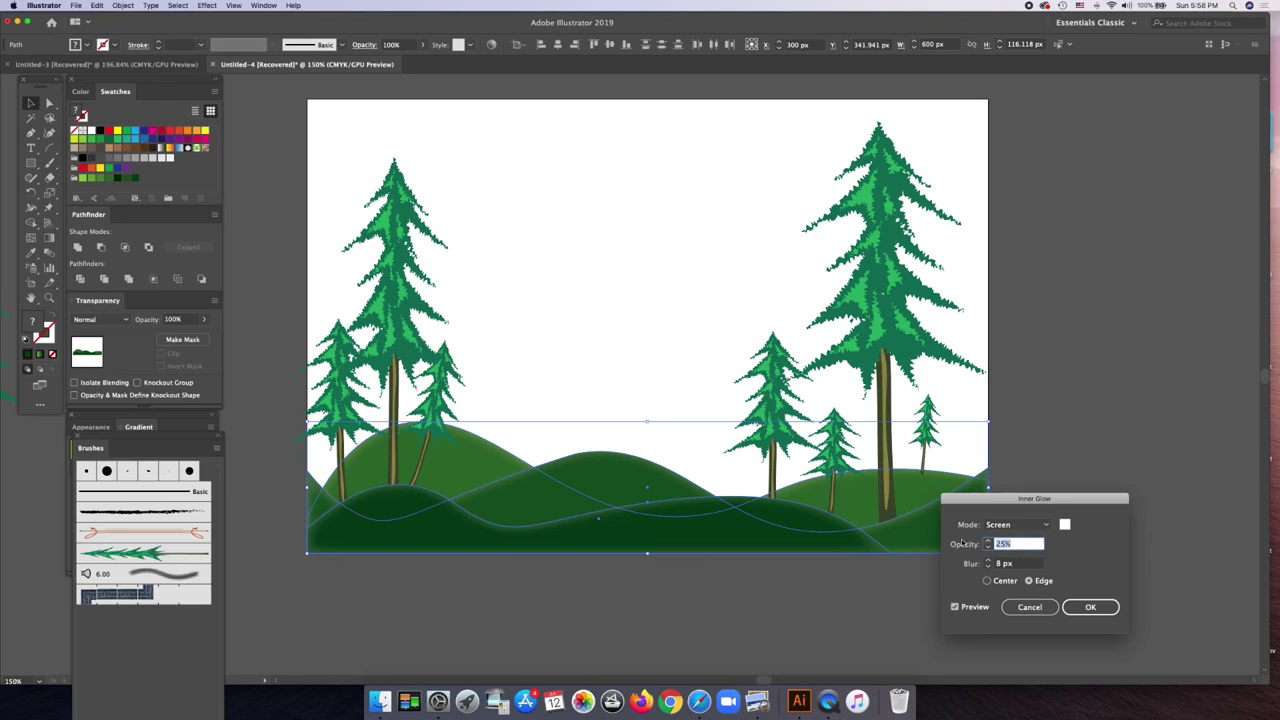
{"action": "type", "text": "15"}
{"action": "left_click", "coordinate": [955, 607]}
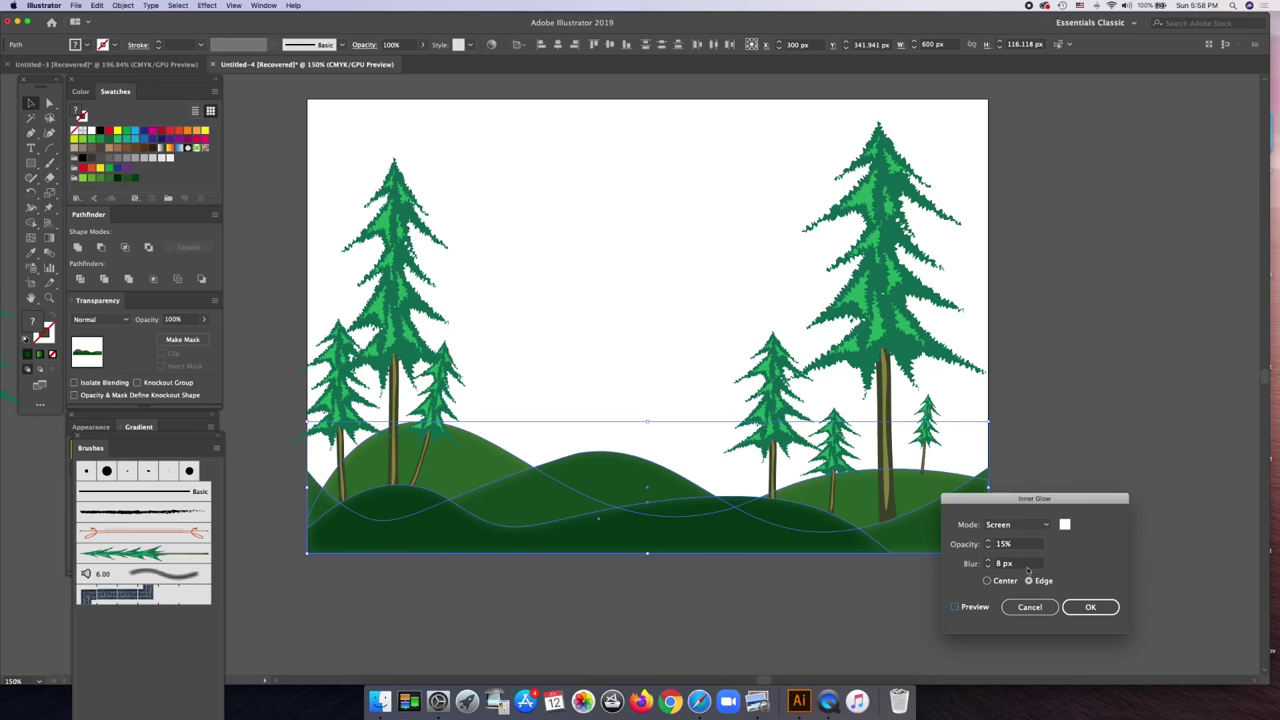
{"action": "left_click_drag", "start_coordinate": [1040, 564], "coordinate": [978, 567]}
{"action": "type", "text": "1"}
{"action": "type", "text": "5"}
{"action": "left_click", "coordinate": [955, 607]}
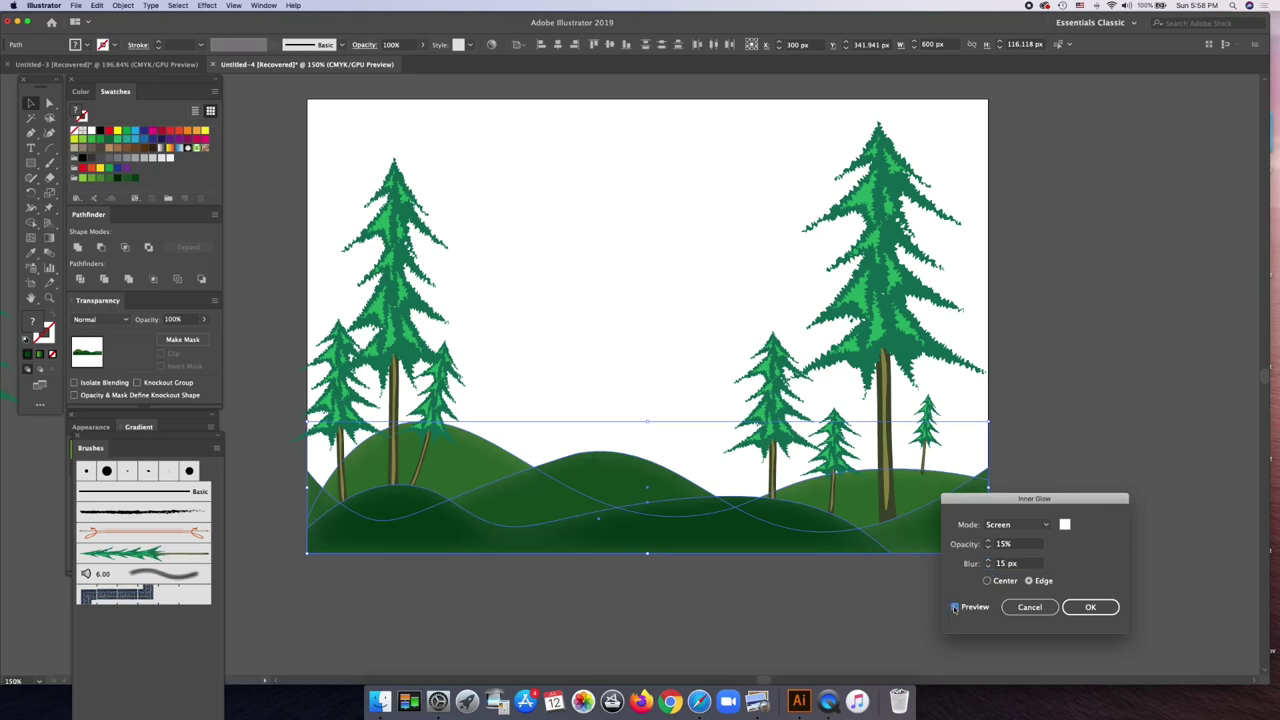
{"action": "key", "text": "Tab"}
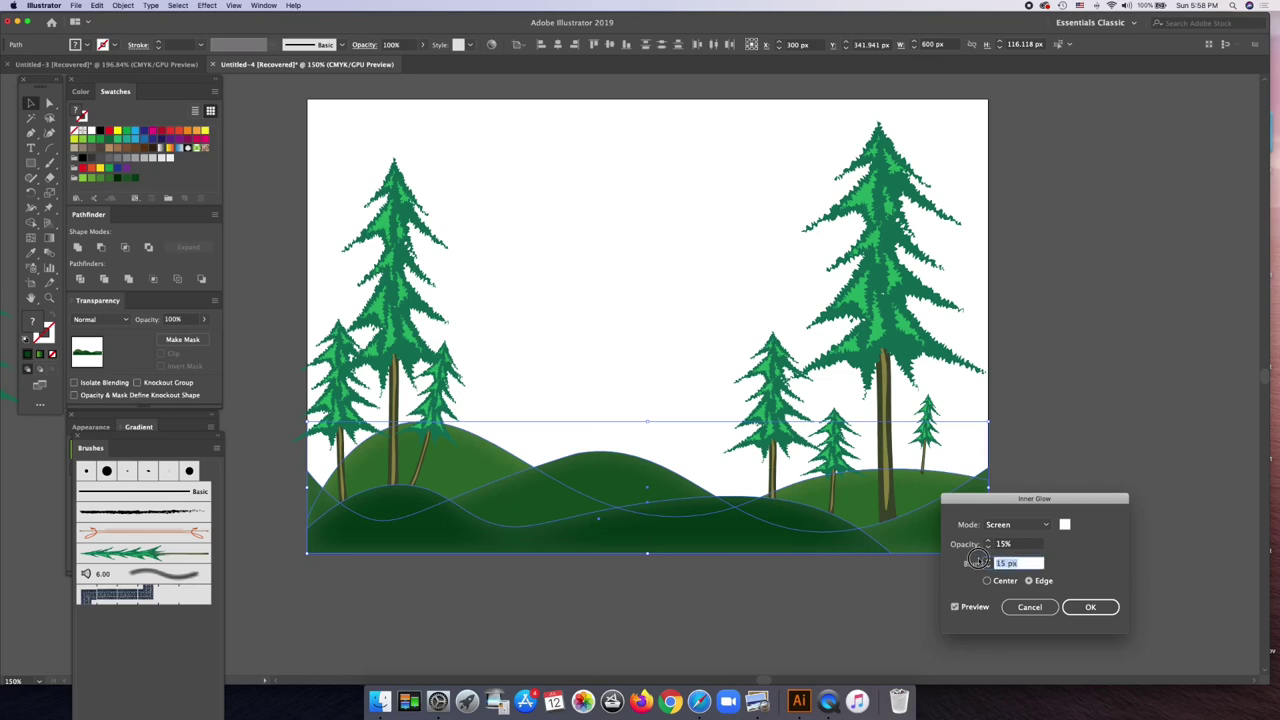
{"action": "type", "text": "8"}
{"action": "left_click", "coordinate": [955, 607]}
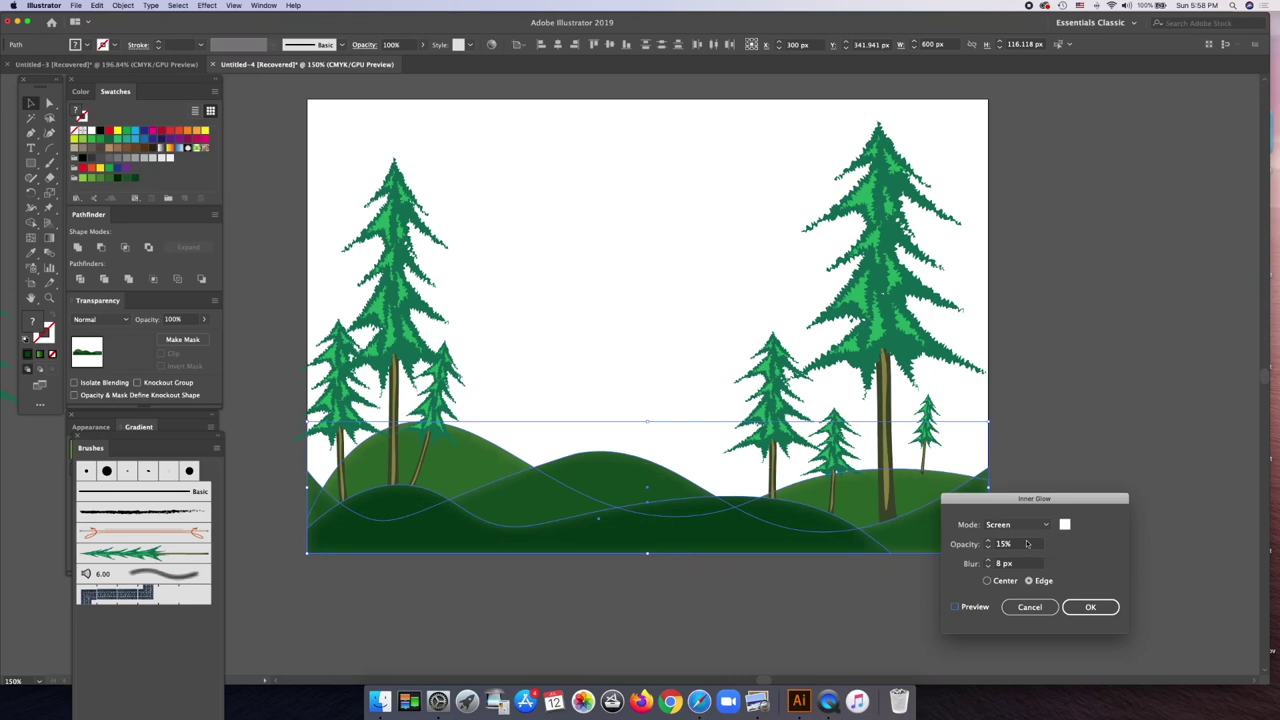
- Apply the inner glow to the hills and deselect them
{"action": "left_click", "coordinate": [207, 6]}
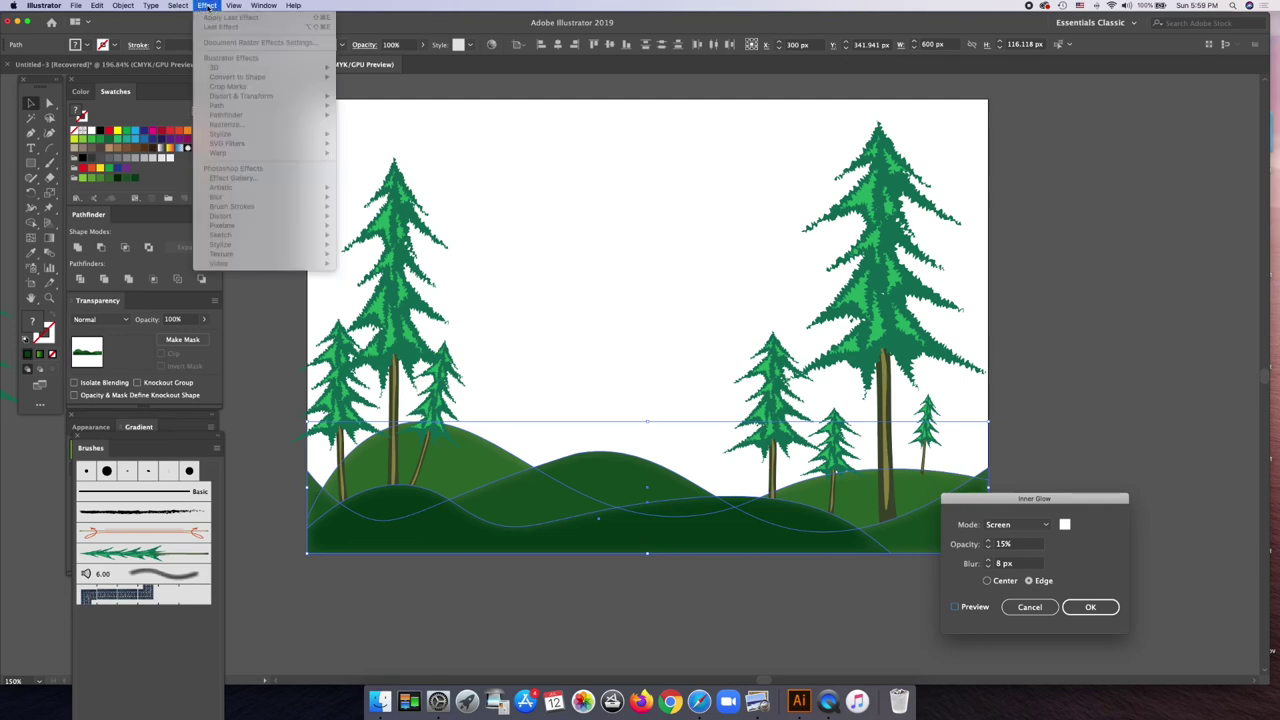
{"action": "left_click", "coordinate": [1099, 608]}
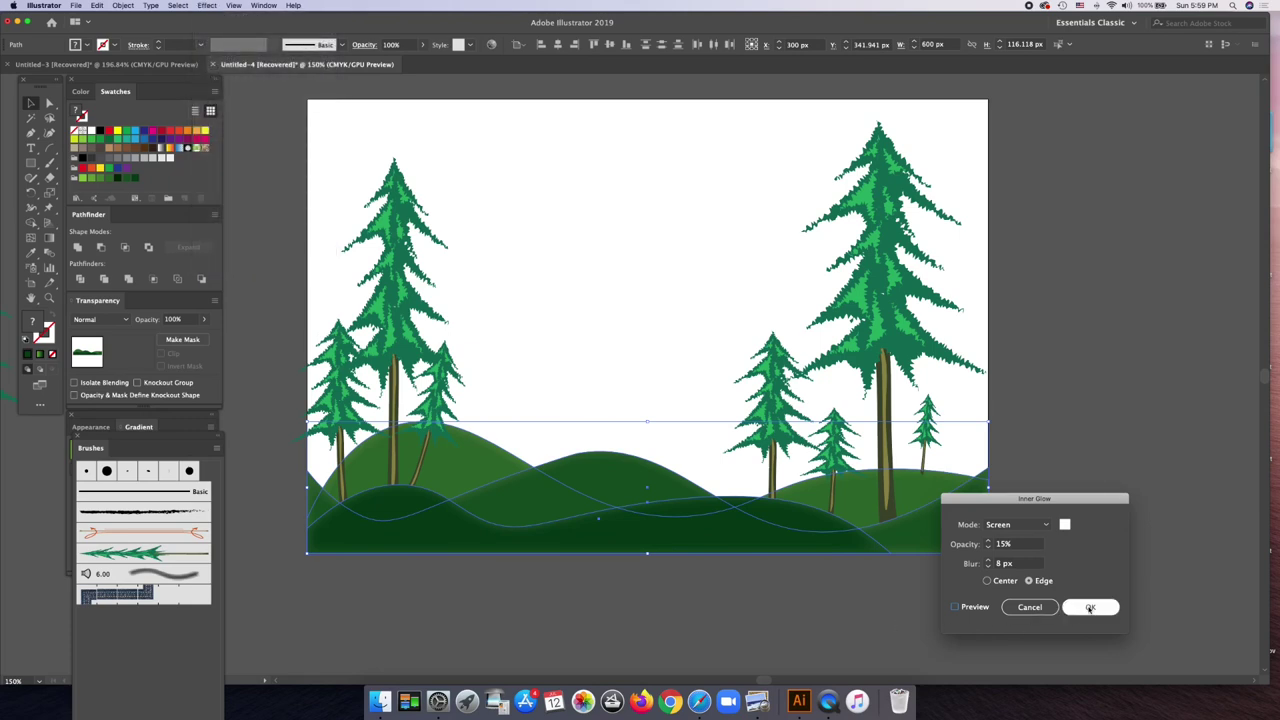
{"action": "left_click", "coordinate": [1089, 607]}
{"action": "left_click", "coordinate": [844, 619]}
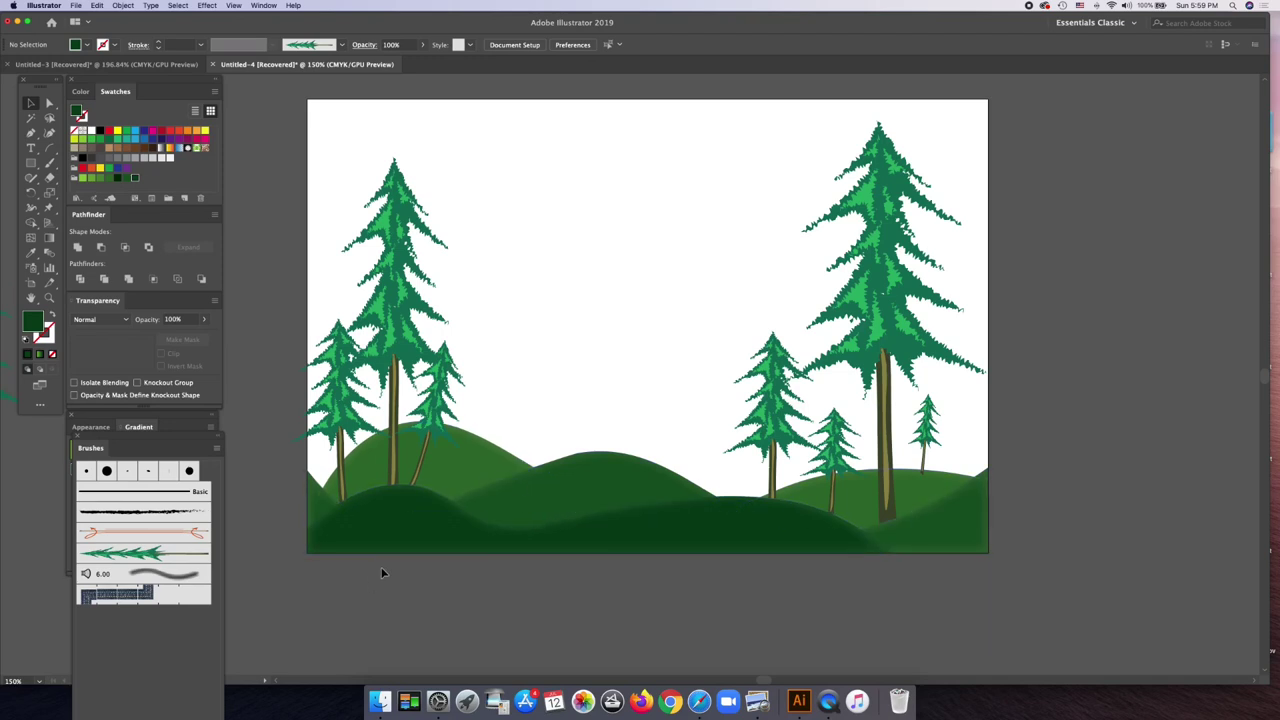
- Select the dark front, middle and light-green back hills together and open the Effect menu
{"action": "left_click", "coordinate": [407, 545]}
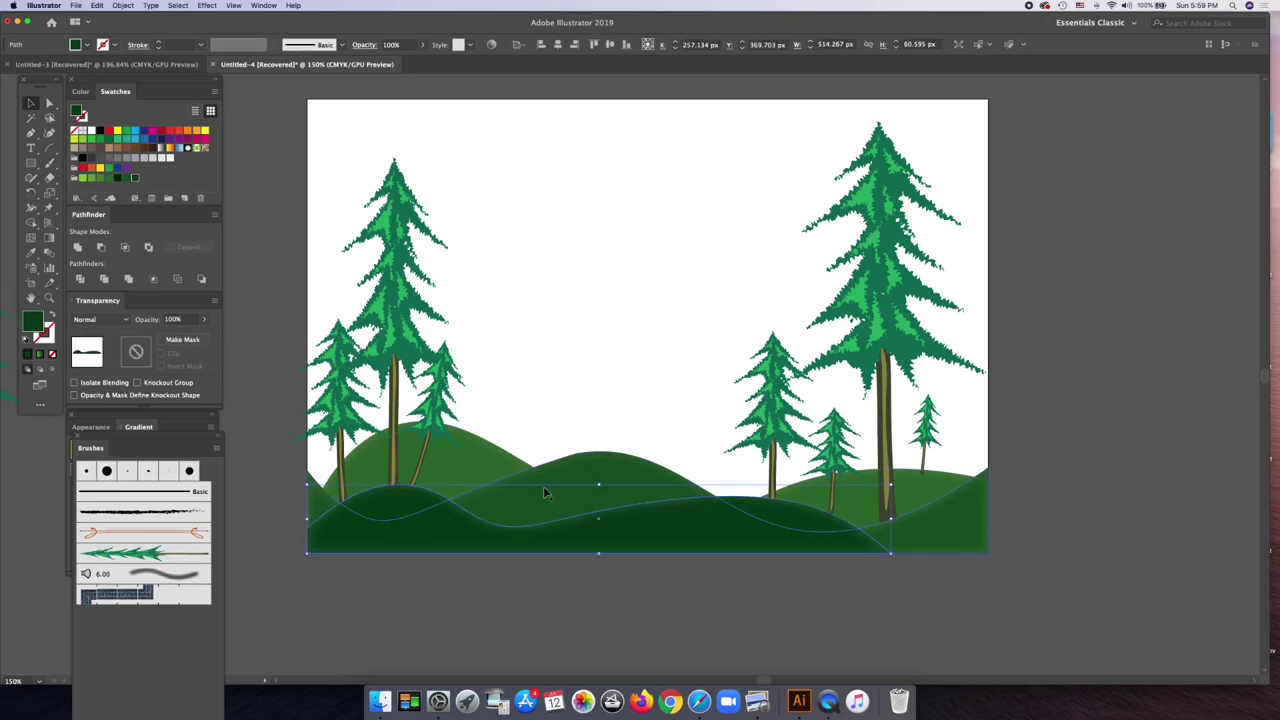
{"action": "left_click", "coordinate": [609, 466], "text": "shift"}
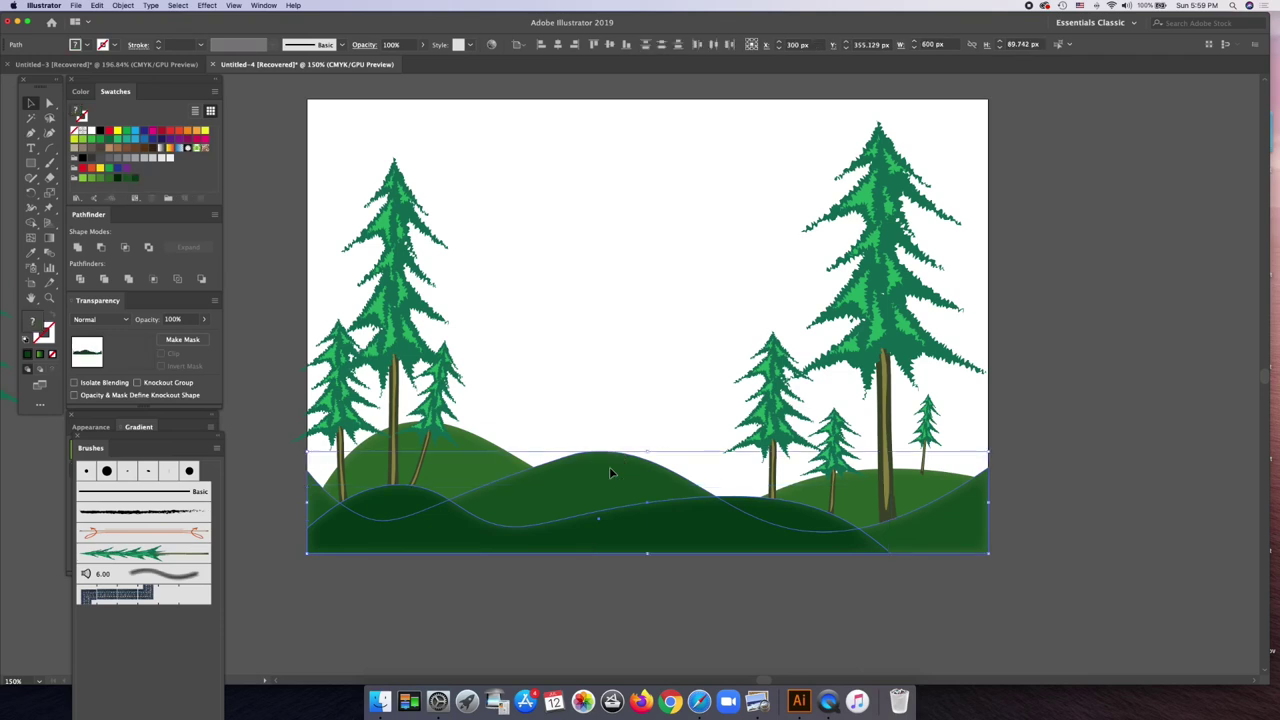
{"action": "left_click", "coordinate": [473, 438], "text": "shift"}
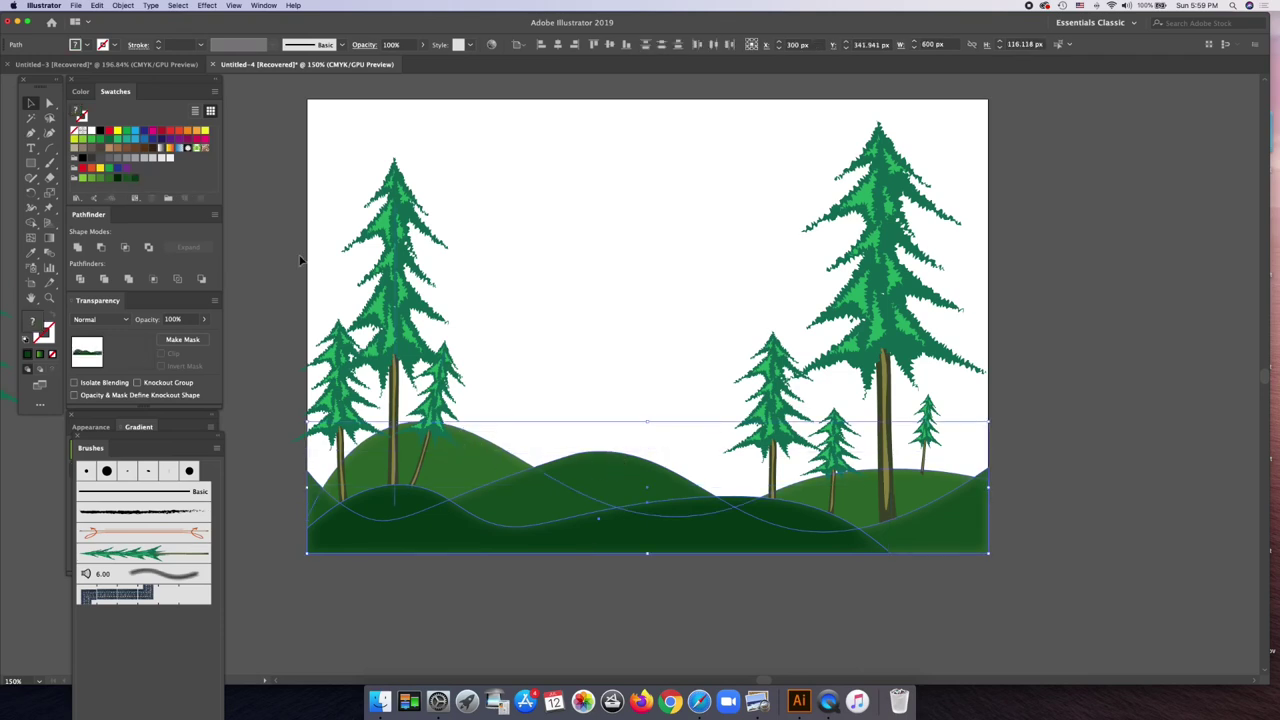
{"action": "left_click", "coordinate": [207, 6]}
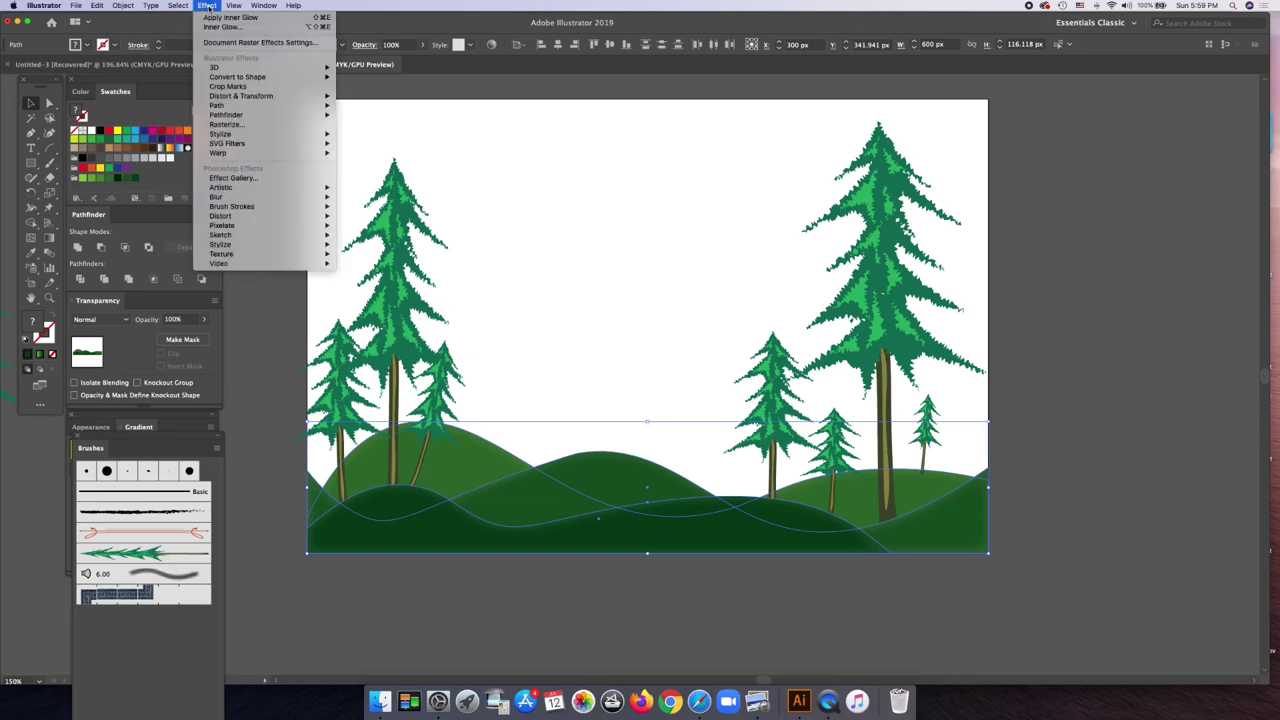
{"action": "mouse_move", "coordinate": [240, 96]}
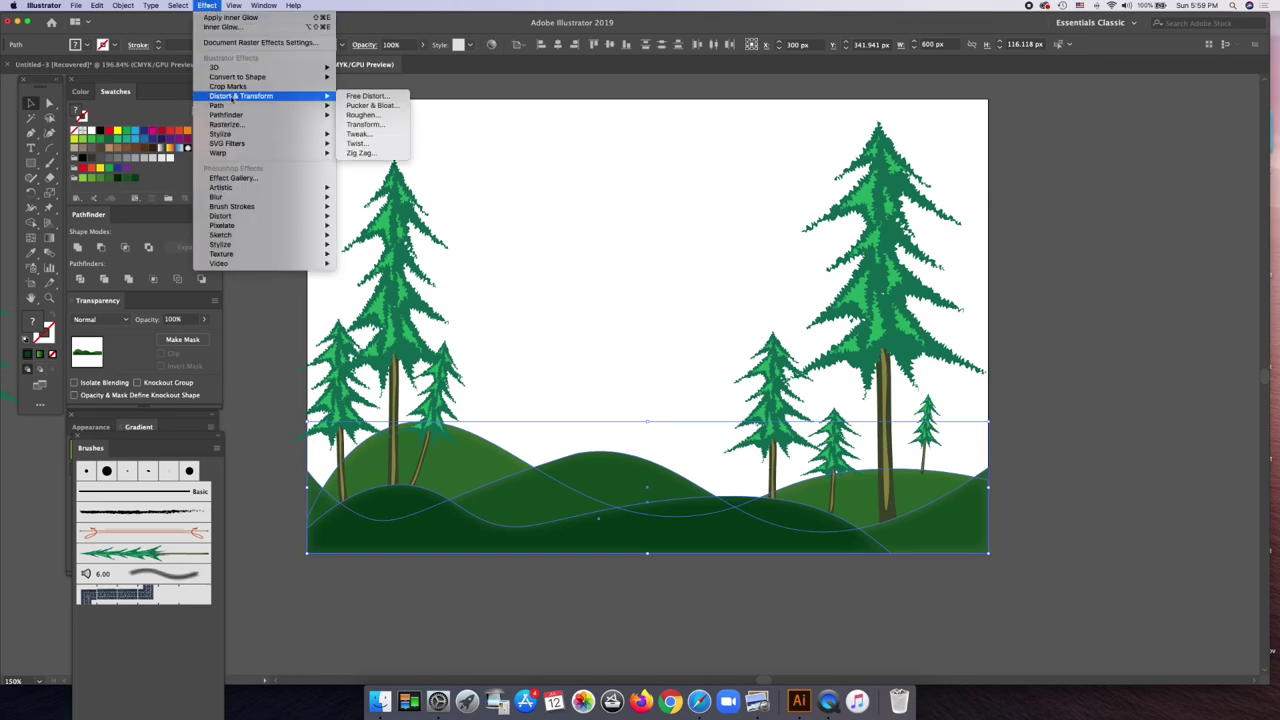
- Preview Roughen on the hills at an absolute size of 5 px
{"action": "left_click", "coordinate": [362, 114]}
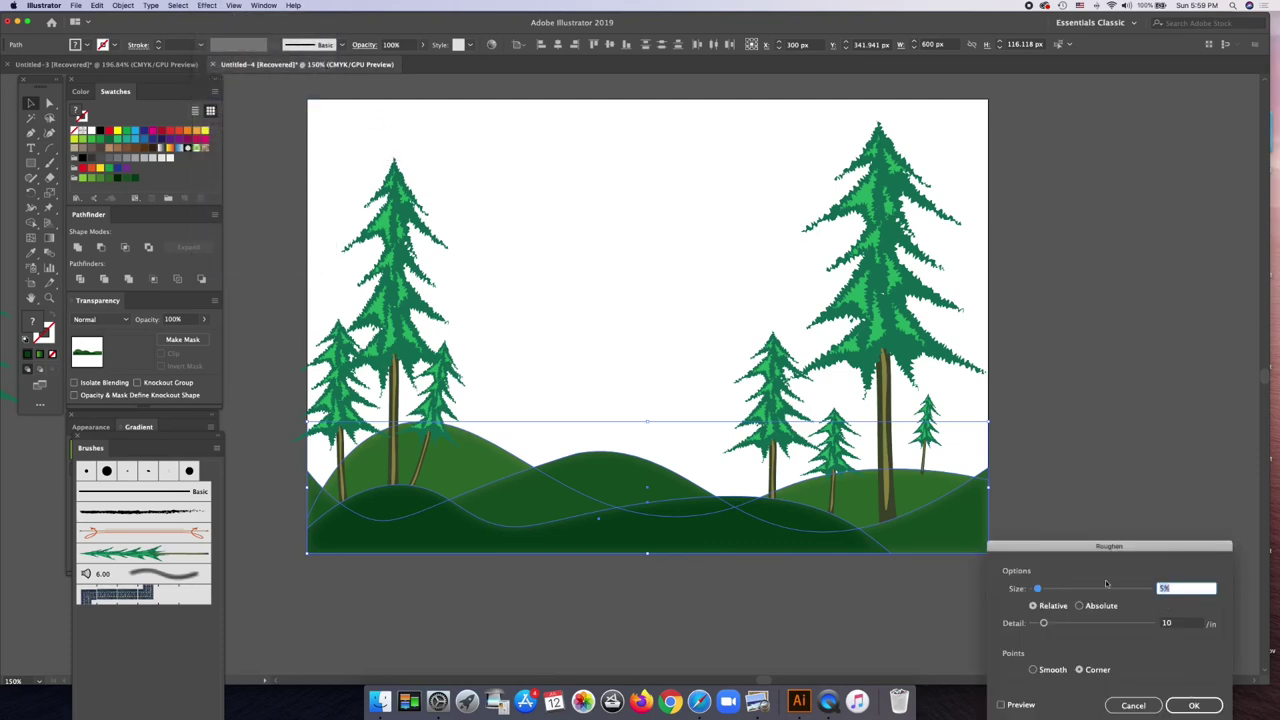
{"action": "left_click", "coordinate": [1079, 605]}
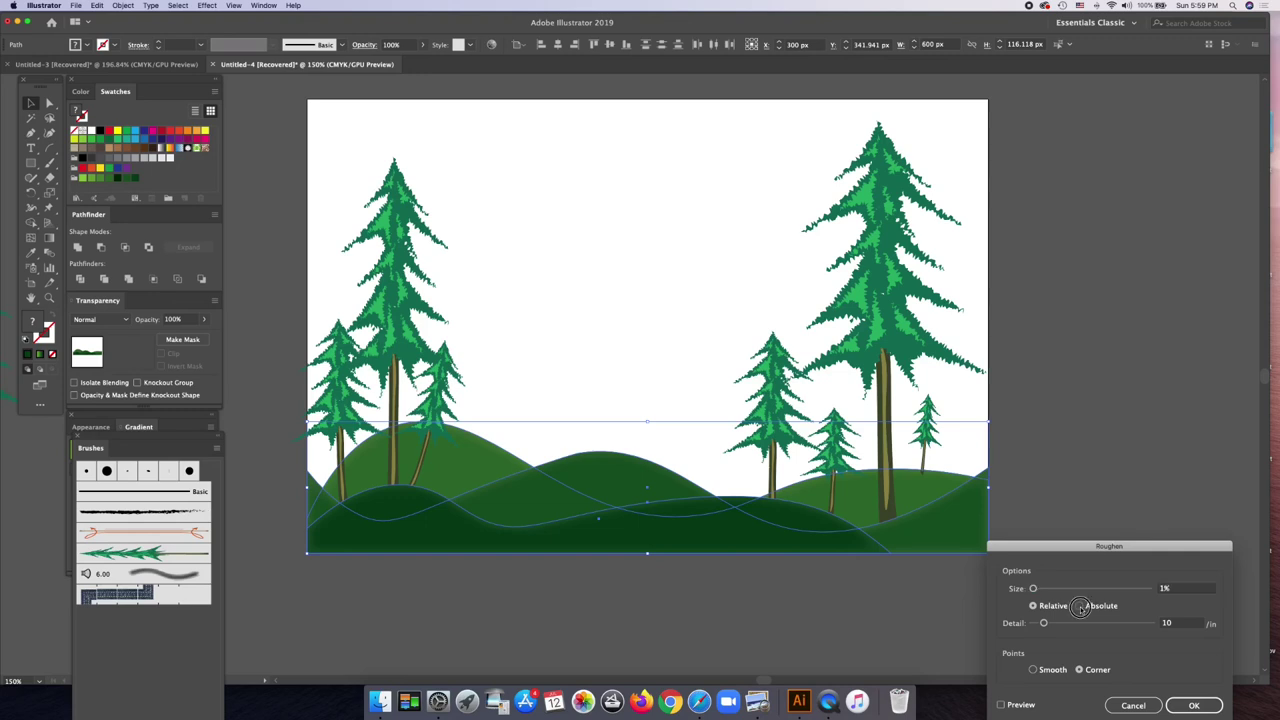
{"action": "left_click", "coordinate": [1000, 705]}
{"action": "left_click", "coordinate": [1000, 705]}
{"action": "left_click", "coordinate": [1169, 589]}
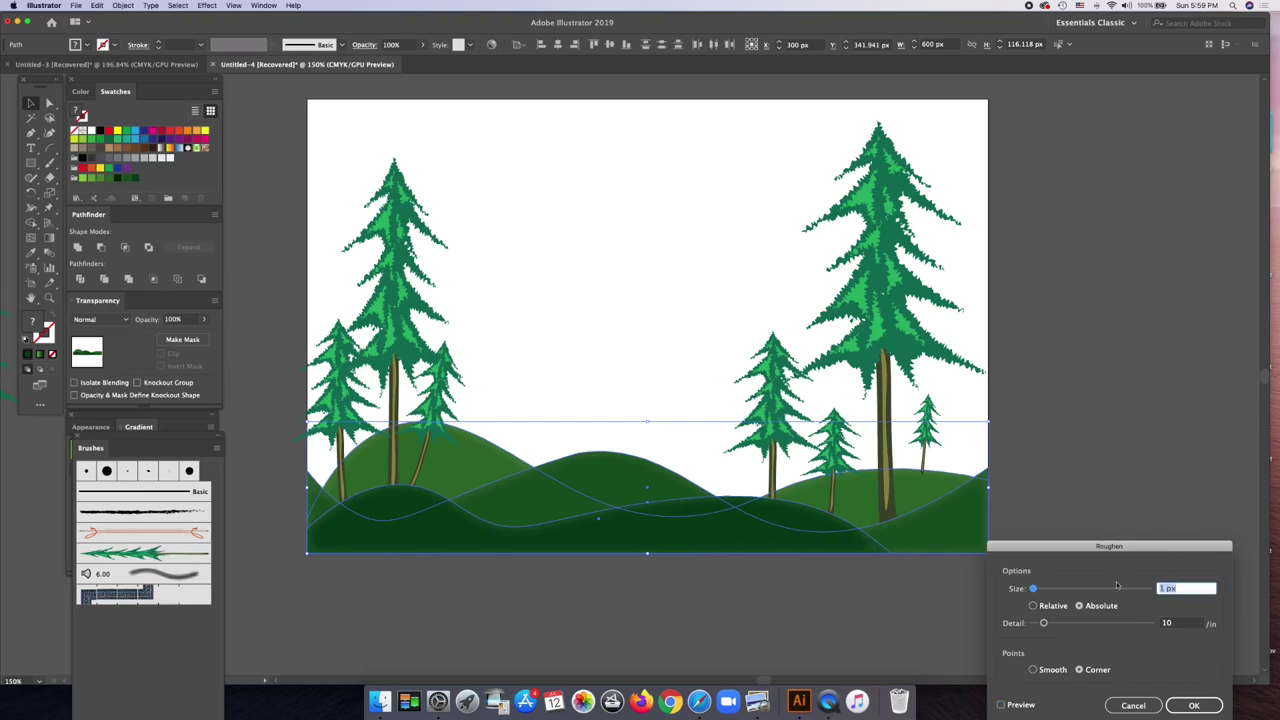
{"action": "type", "text": "5"}
{"action": "left_click", "coordinate": [1001, 705]}
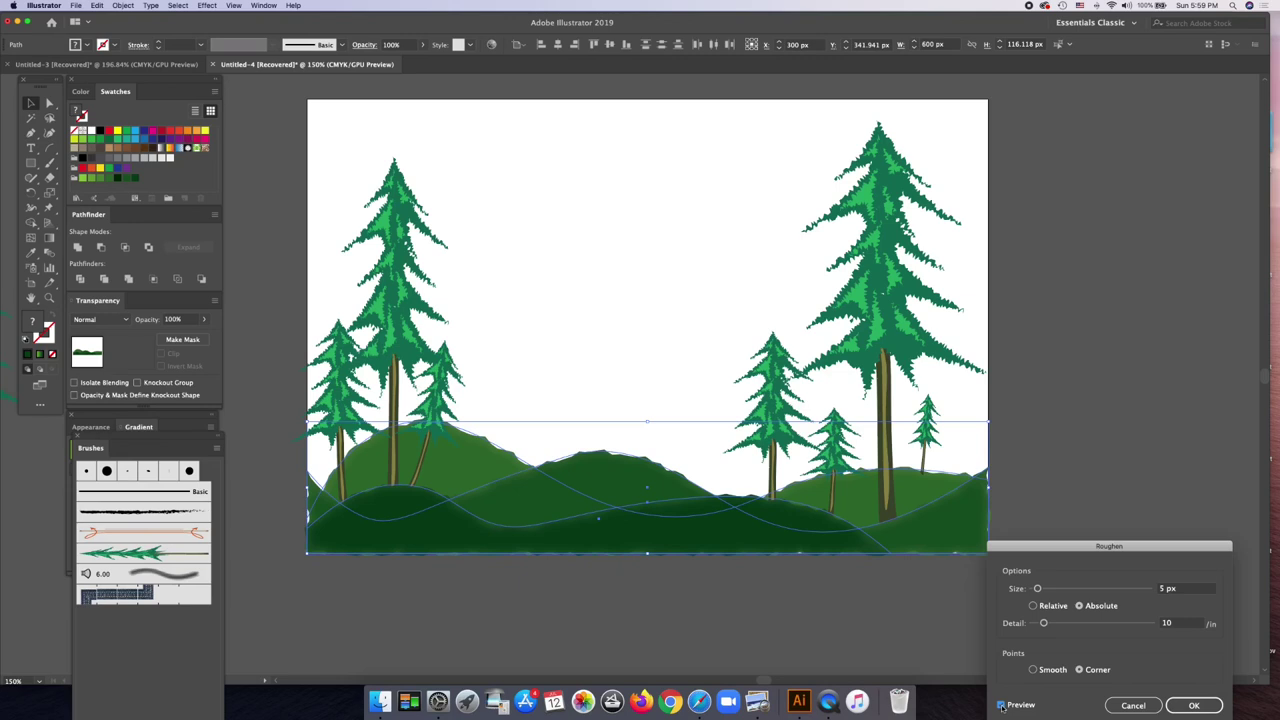
- Try Roughen detail values of 3 and 5, settling on 6 per inch
{"action": "left_click", "coordinate": [1180, 623]}
{"action": "type", "text": "1"}
{"action": "left_click_drag", "start_coordinate": [1200, 618], "coordinate": [1148, 622]}
{"action": "type", "text": "3"}
{"action": "left_click", "coordinate": [1000, 705]}
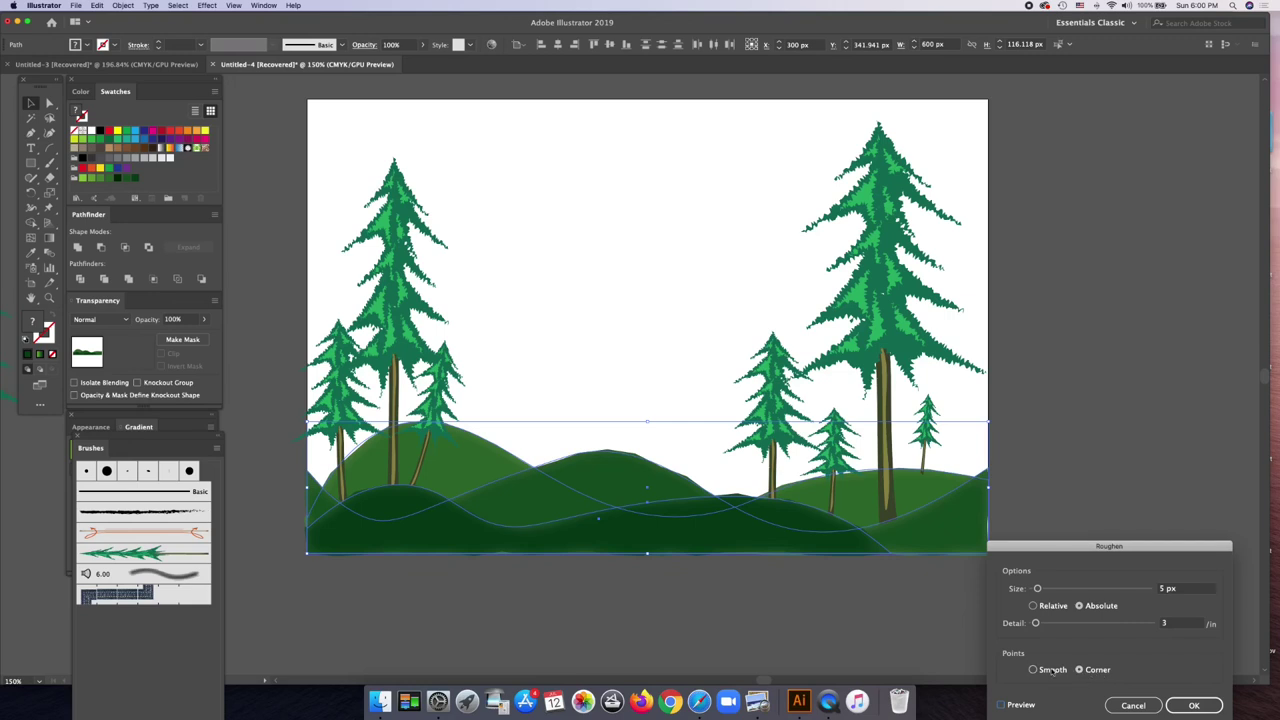
{"action": "double_click", "coordinate": [1165, 623]}
{"action": "type", "text": "5"}
{"action": "left_click", "coordinate": [1000, 705]}
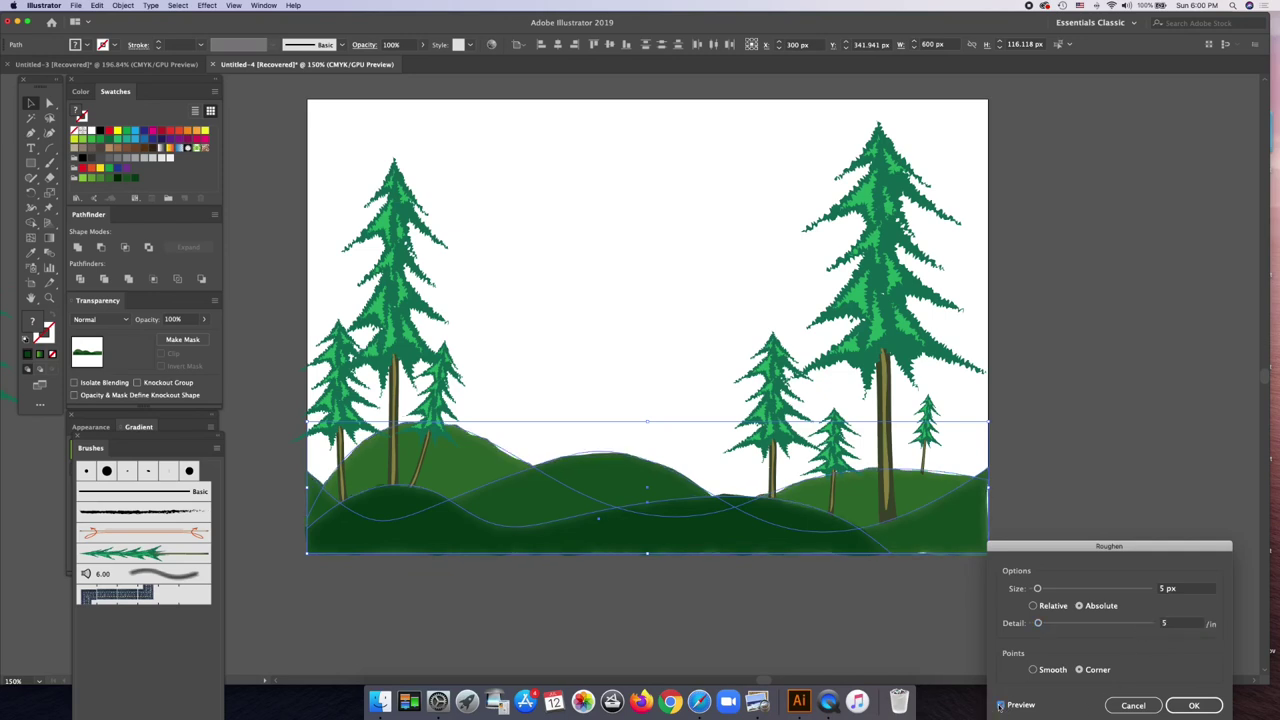
{"action": "double_click", "coordinate": [1180, 623]}
{"action": "type", "text": "6"}
{"action": "key", "text": "Tab"}
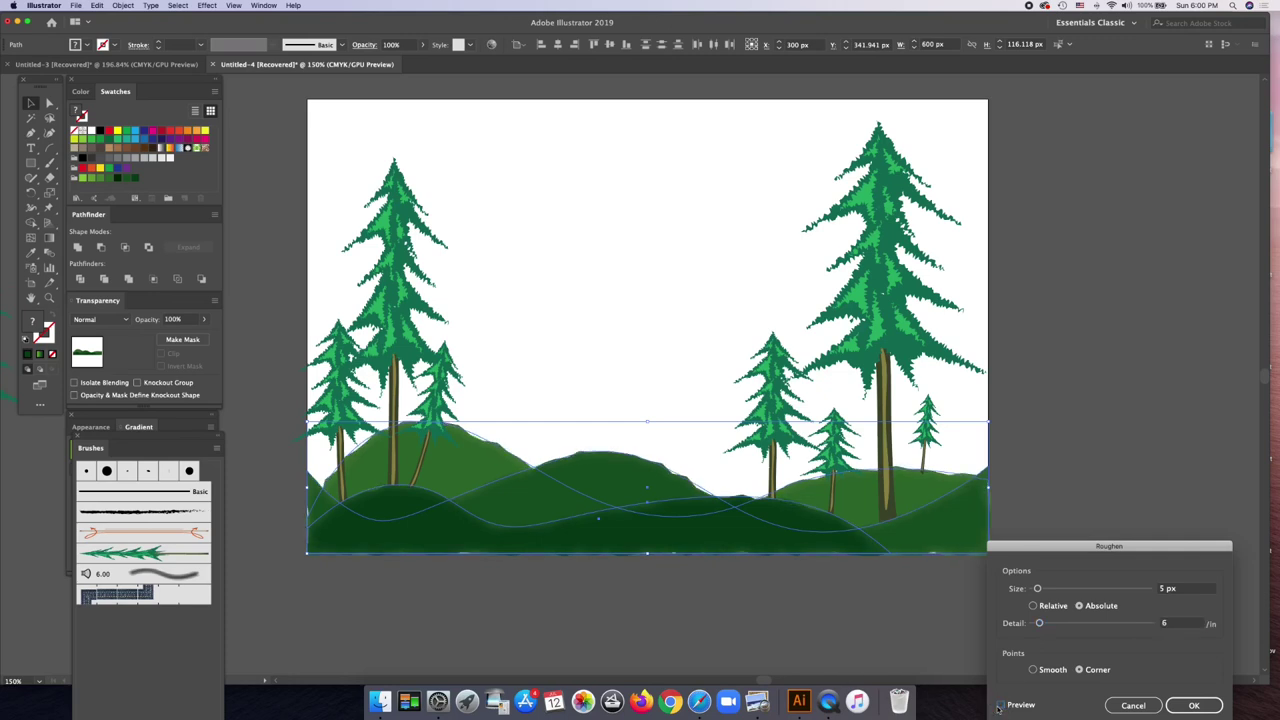
- Preview the roughen at 10 px and 6 px sizes and switch to smooth points
{"action": "left_click", "coordinate": [1000, 707]}
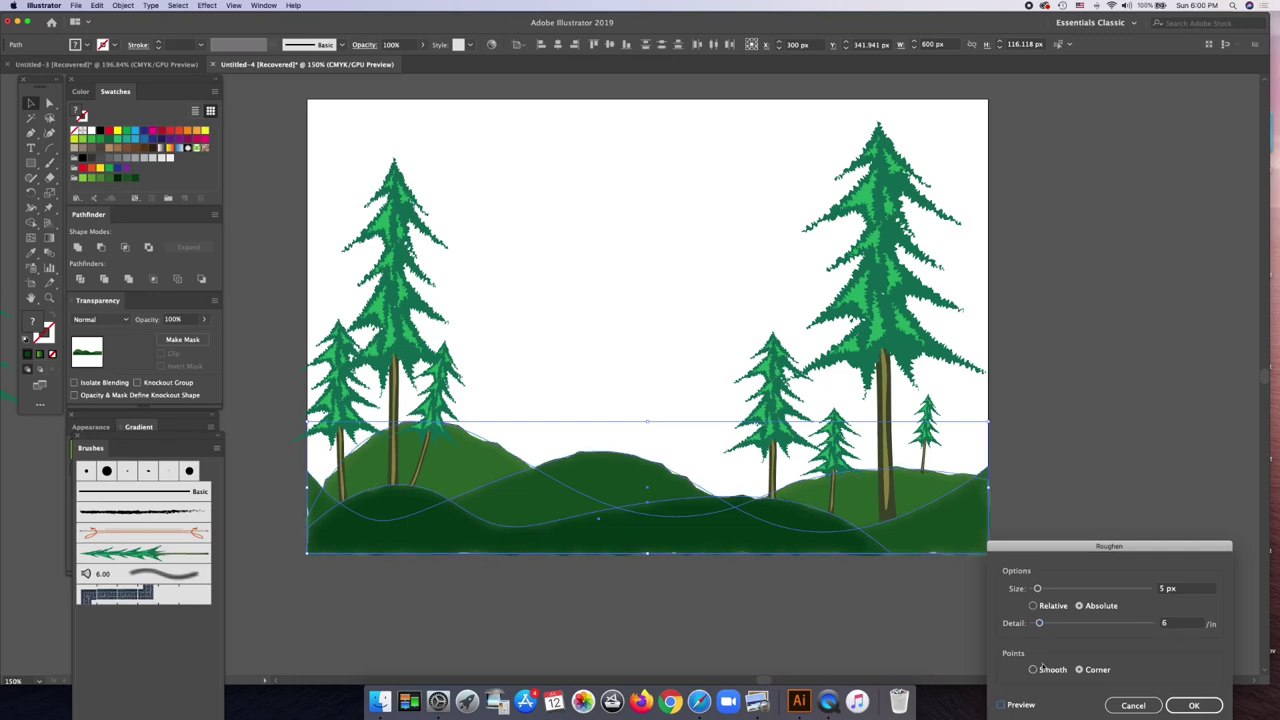
{"action": "double_click", "coordinate": [1188, 590]}
{"action": "type", "text": "10"}
{"action": "left_click", "coordinate": [1001, 705]}
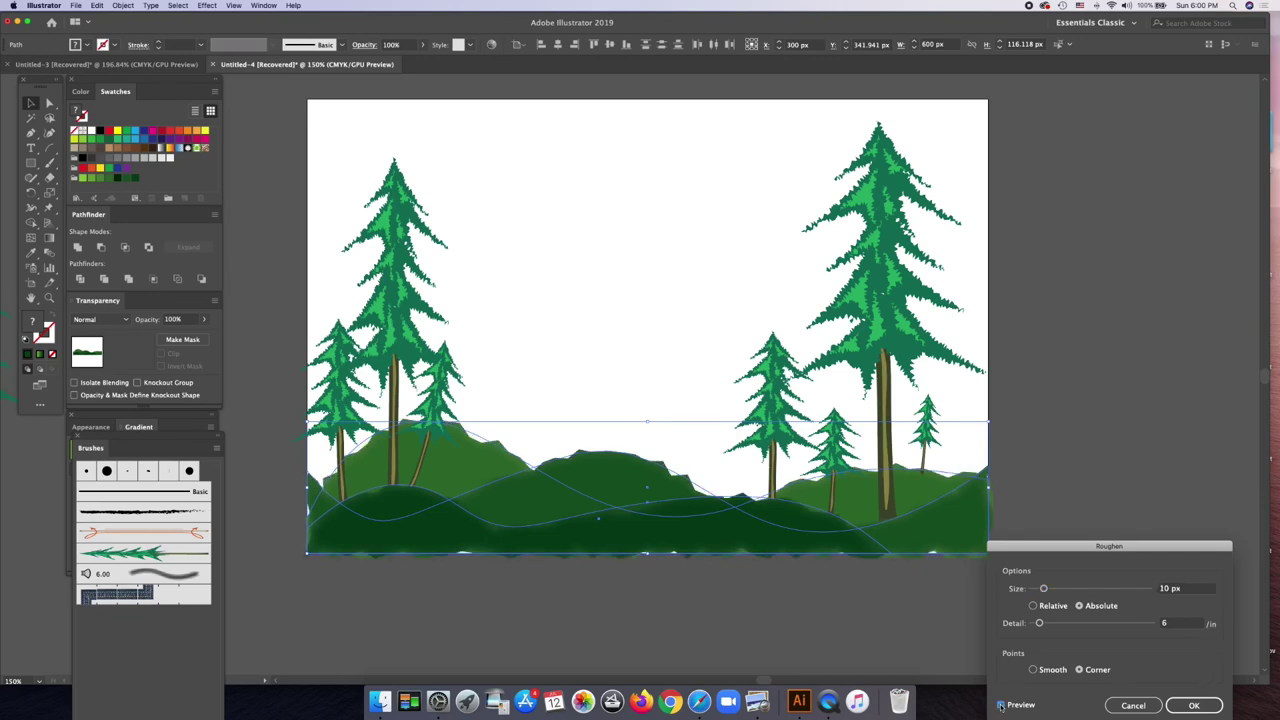
{"action": "left_click", "coordinate": [1190, 592]}
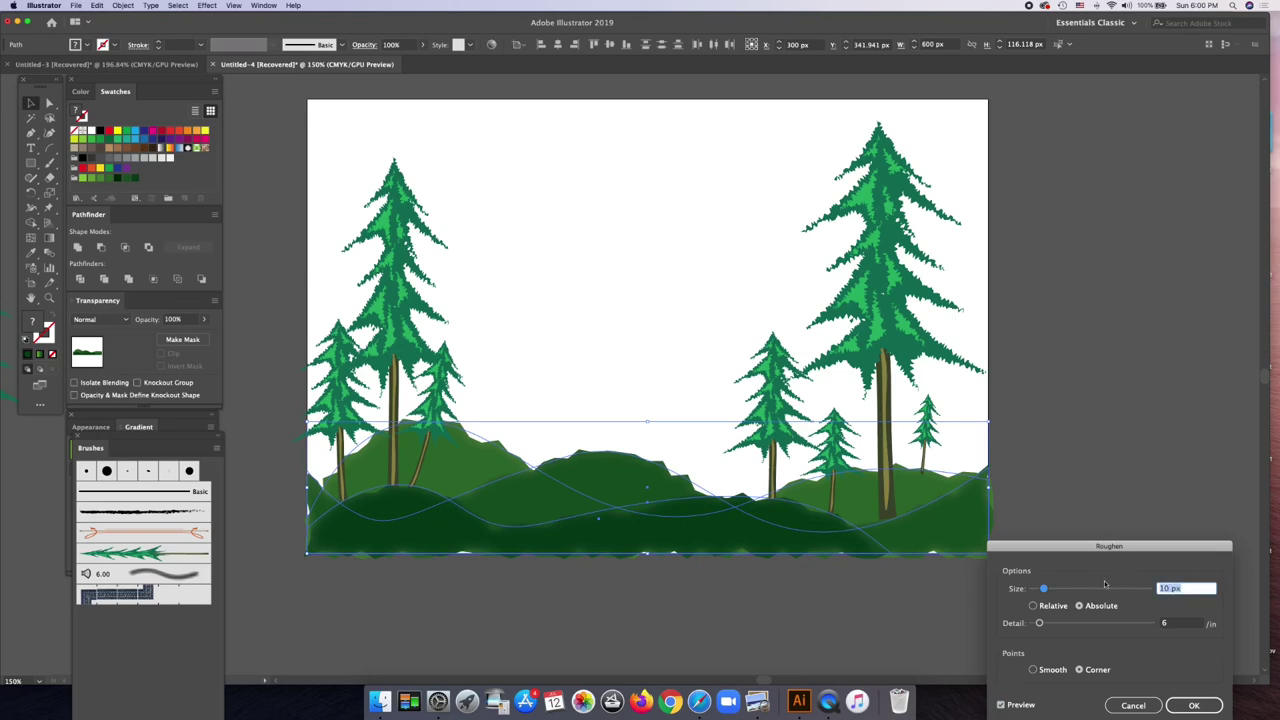
{"action": "type", "text": "6"}
{"action": "left_click", "coordinate": [1001, 705]}
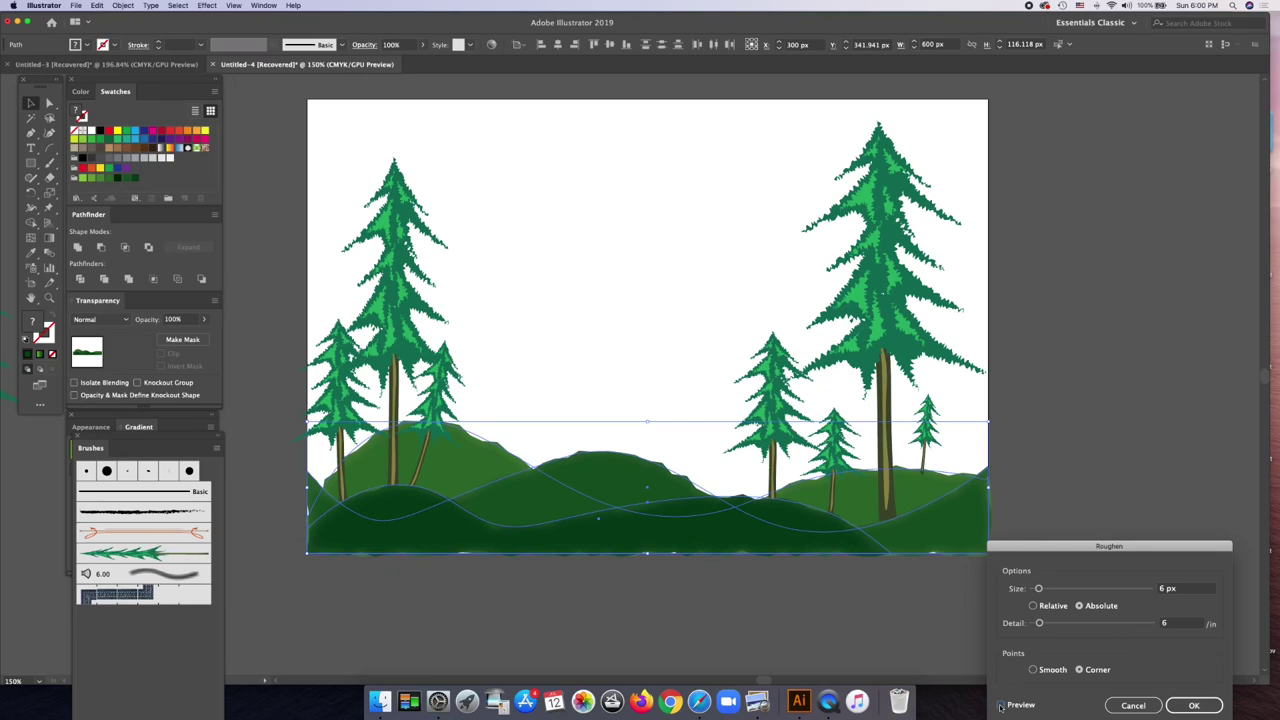
{"action": "left_click", "coordinate": [1034, 670]}
{"action": "left_click", "coordinate": [1000, 705]}
- Try 4 px and relative sizing, then settle on a 3 px absolute roughen size
{"action": "left_click", "coordinate": [1182, 590]}
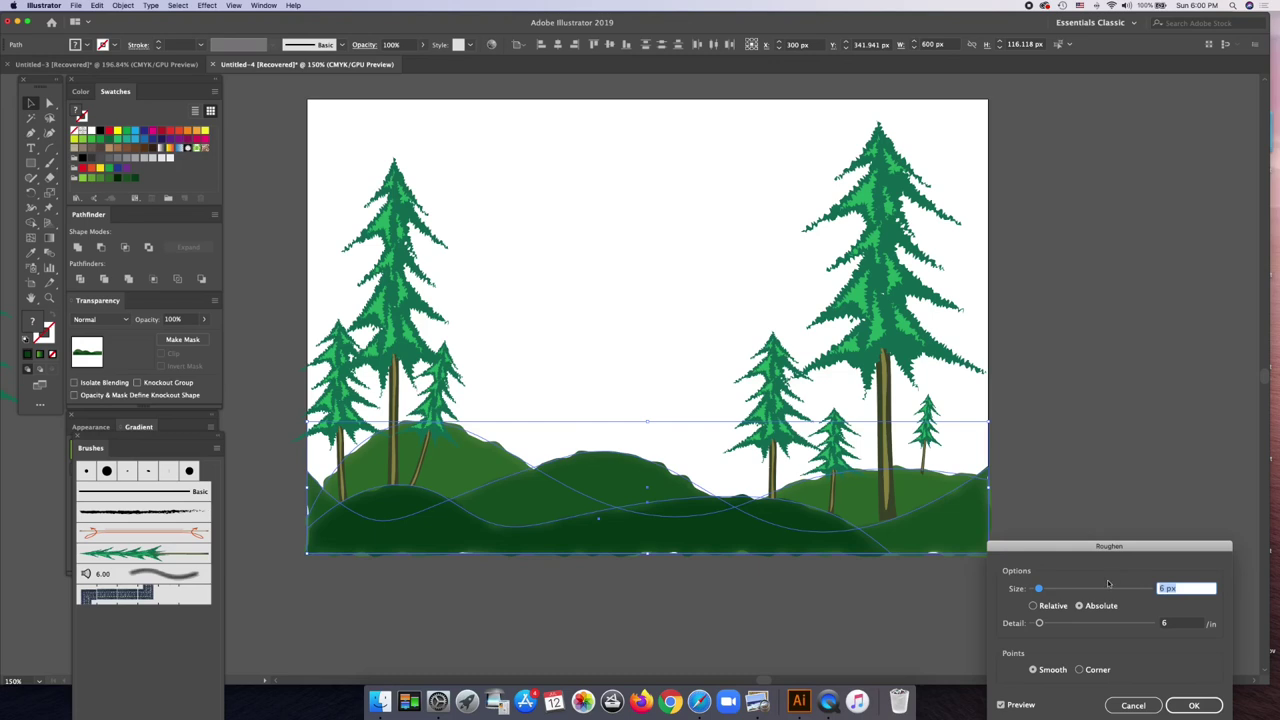
{"action": "type", "text": "4"}
{"action": "left_click", "coordinate": [1000, 705]}
{"action": "left_click", "coordinate": [1000, 705]}
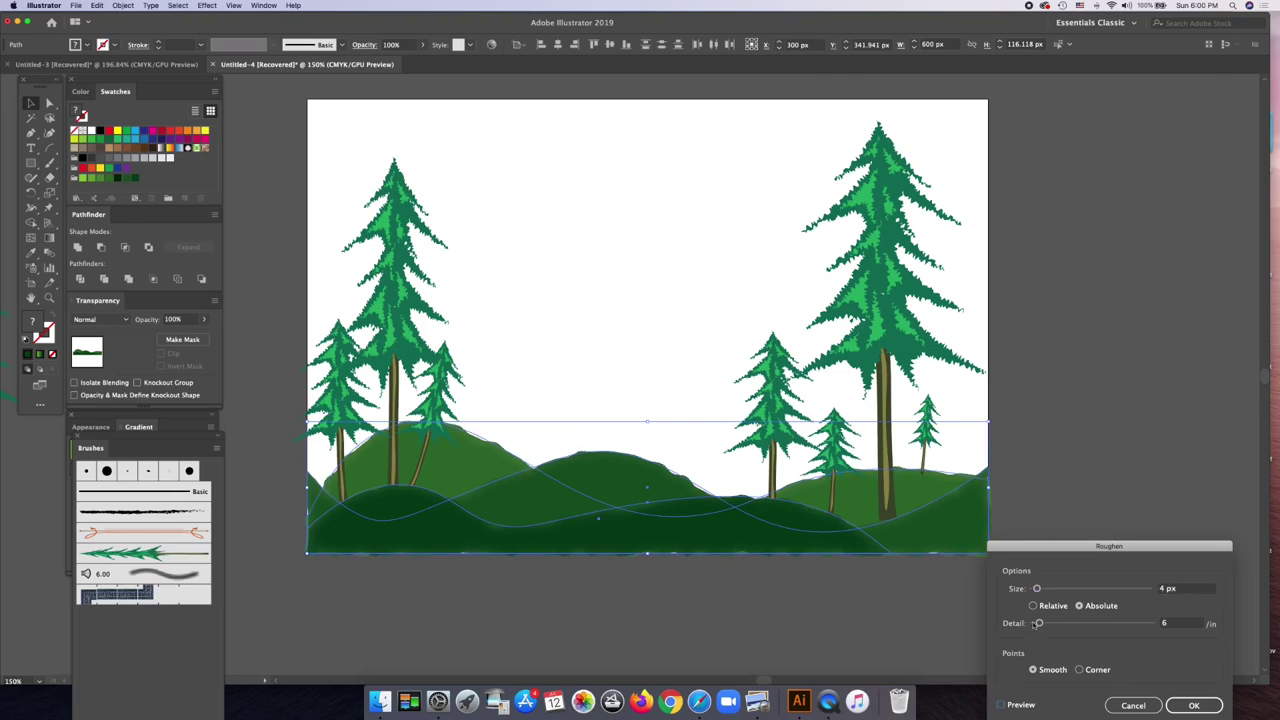
{"action": "left_click", "coordinate": [1033, 605]}
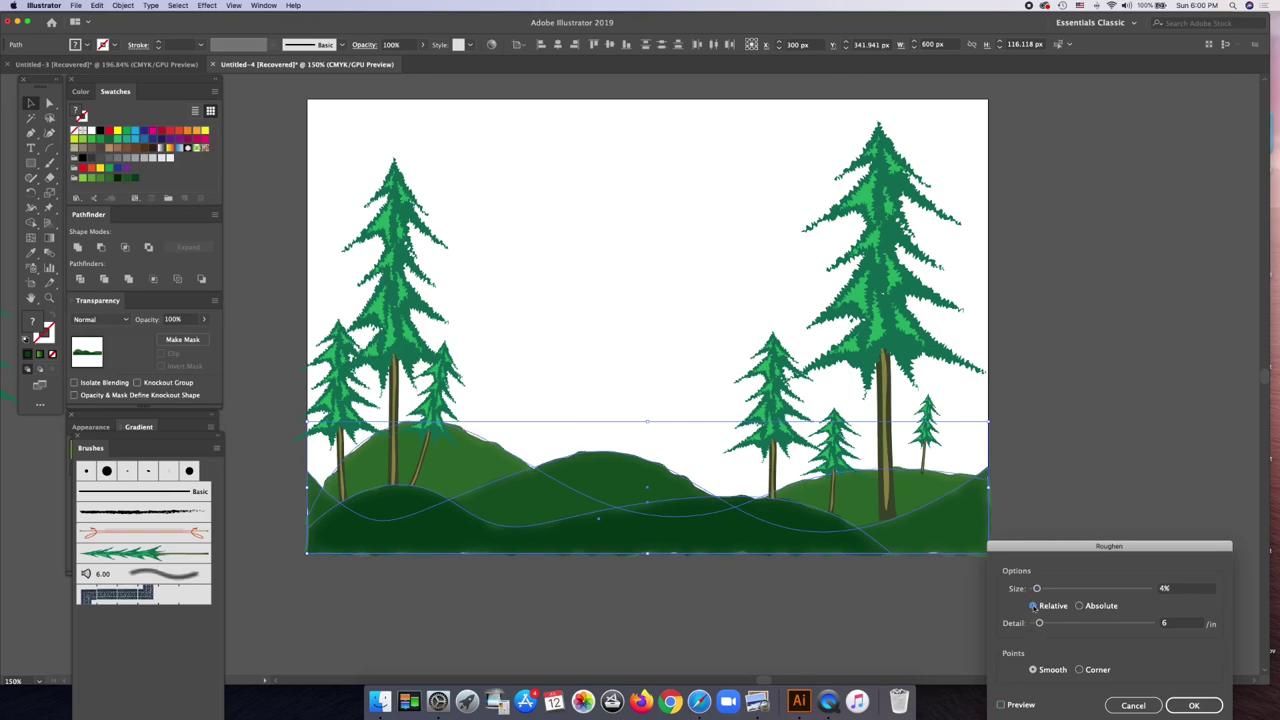
{"action": "left_click", "coordinate": [1001, 705]}
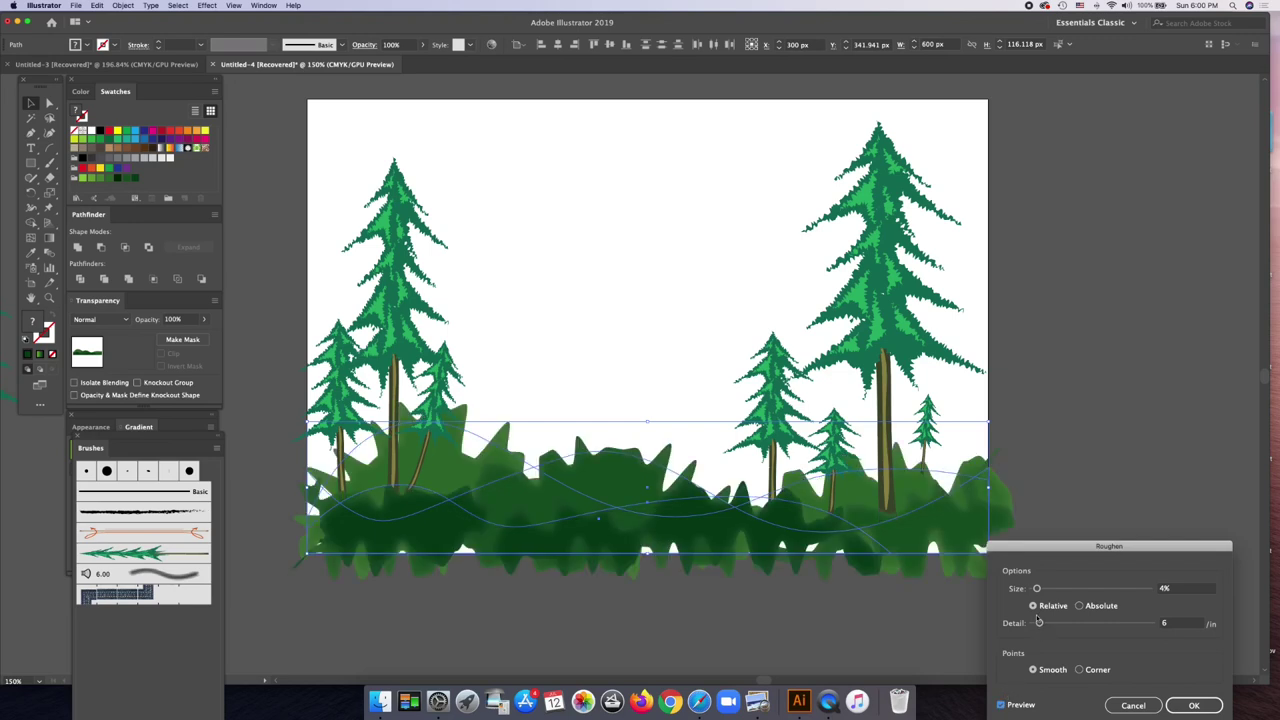
{"action": "left_click", "coordinate": [1080, 606]}
{"action": "left_click", "coordinate": [1185, 589]}
{"action": "type", "text": "3"}
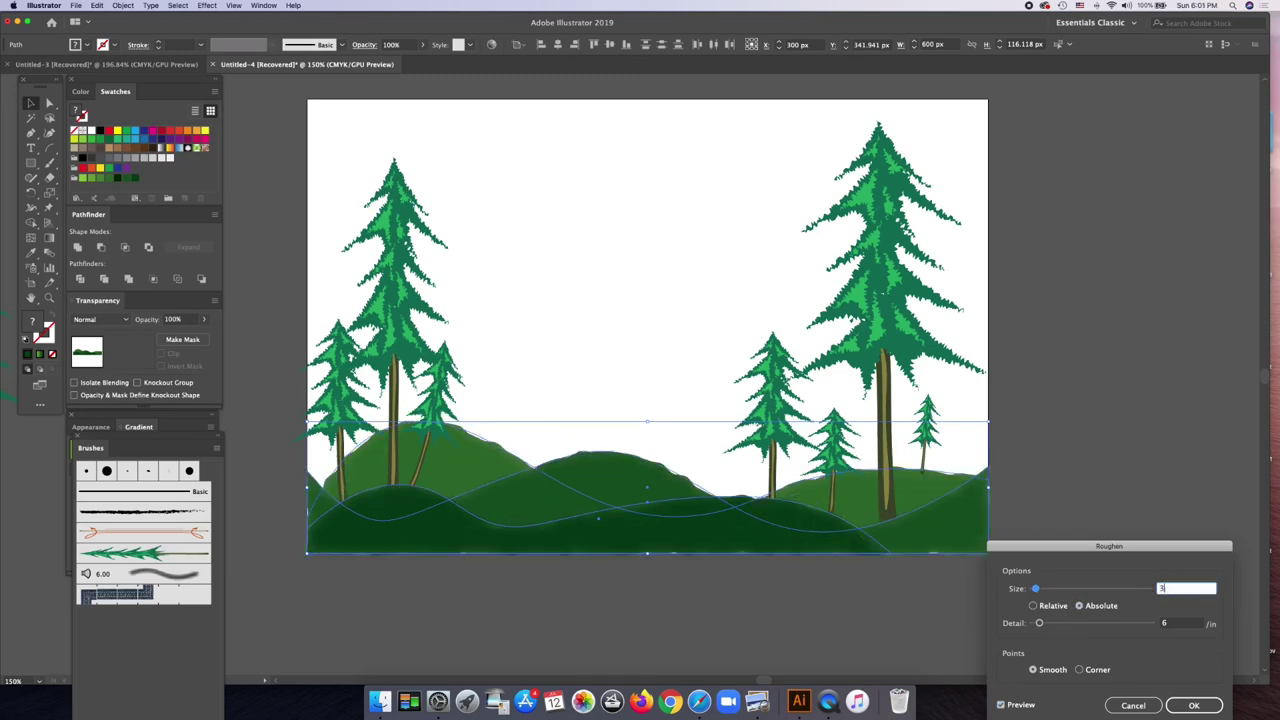
{"action": "left_click", "coordinate": [1001, 705]}
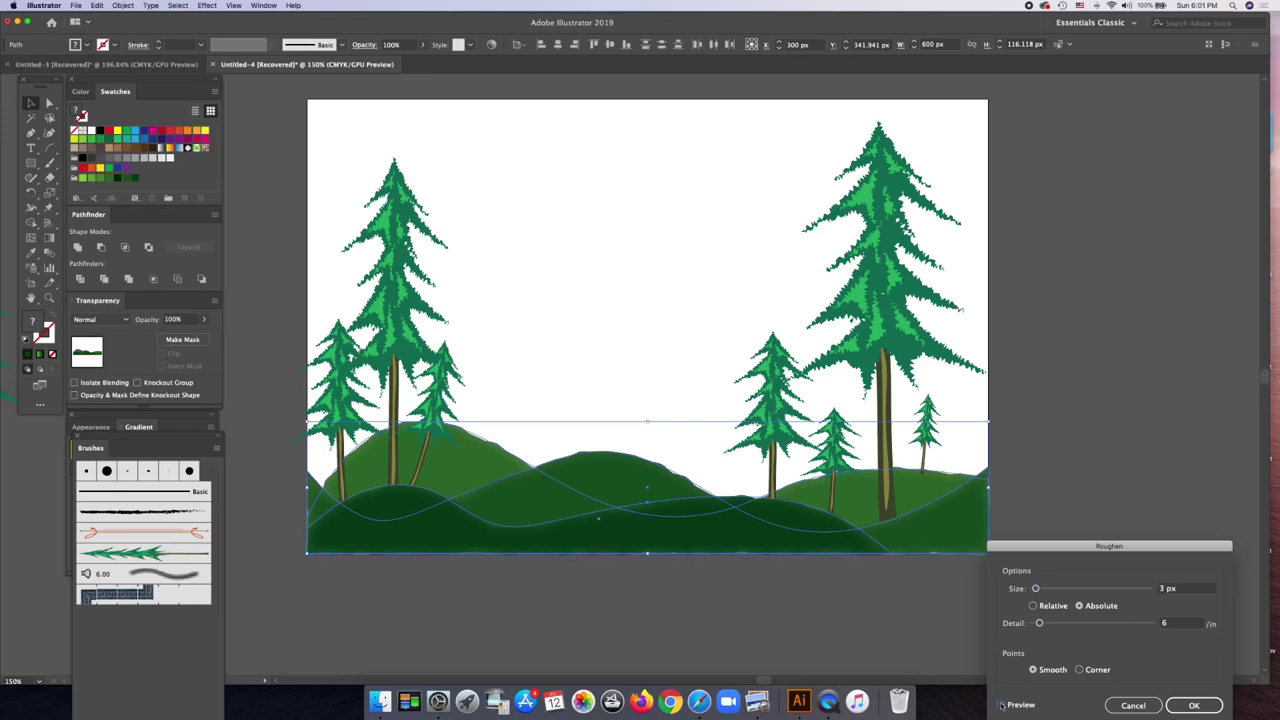
- Apply the Roughen effect to the hills and deselect them
{"action": "left_click", "coordinate": [1197, 707]}
{"action": "left_click", "coordinate": [1201, 706]}
{"action": "left_click", "coordinate": [1174, 576]}
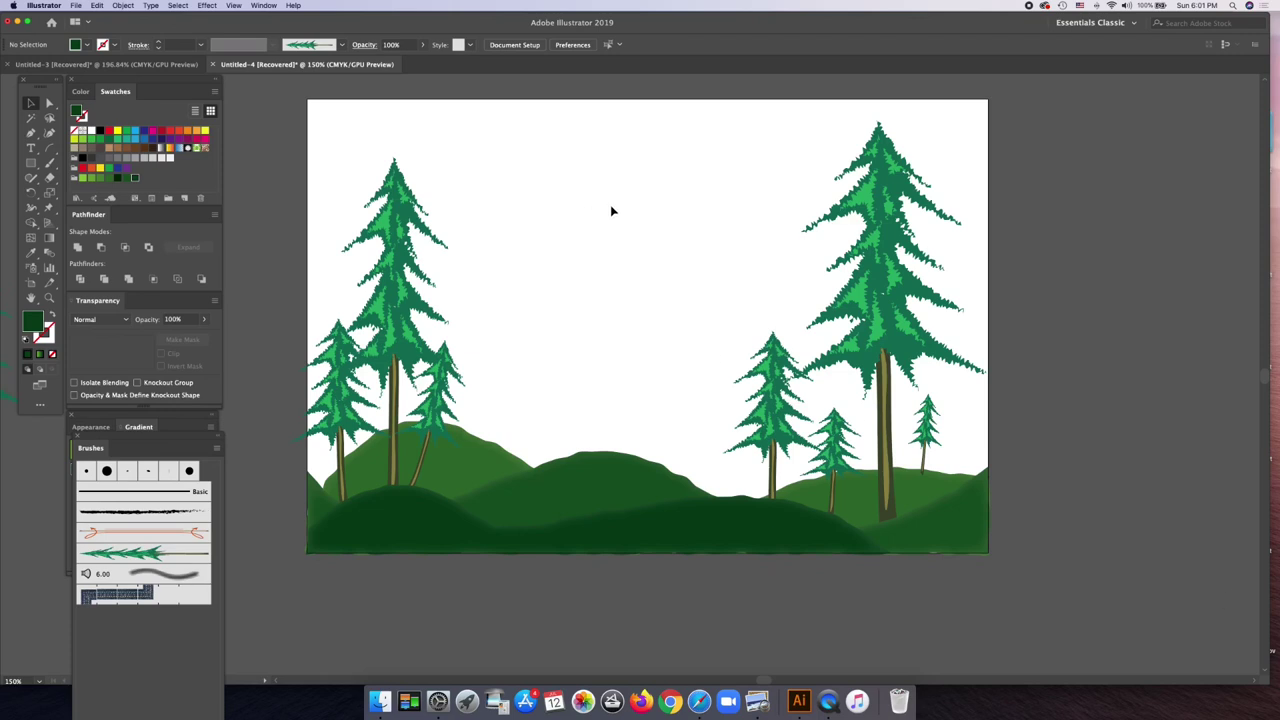
- Try a 1.2 pt stroke on the whole tree group, then undo it
{"action": "left_click", "coordinate": [392, 209]}
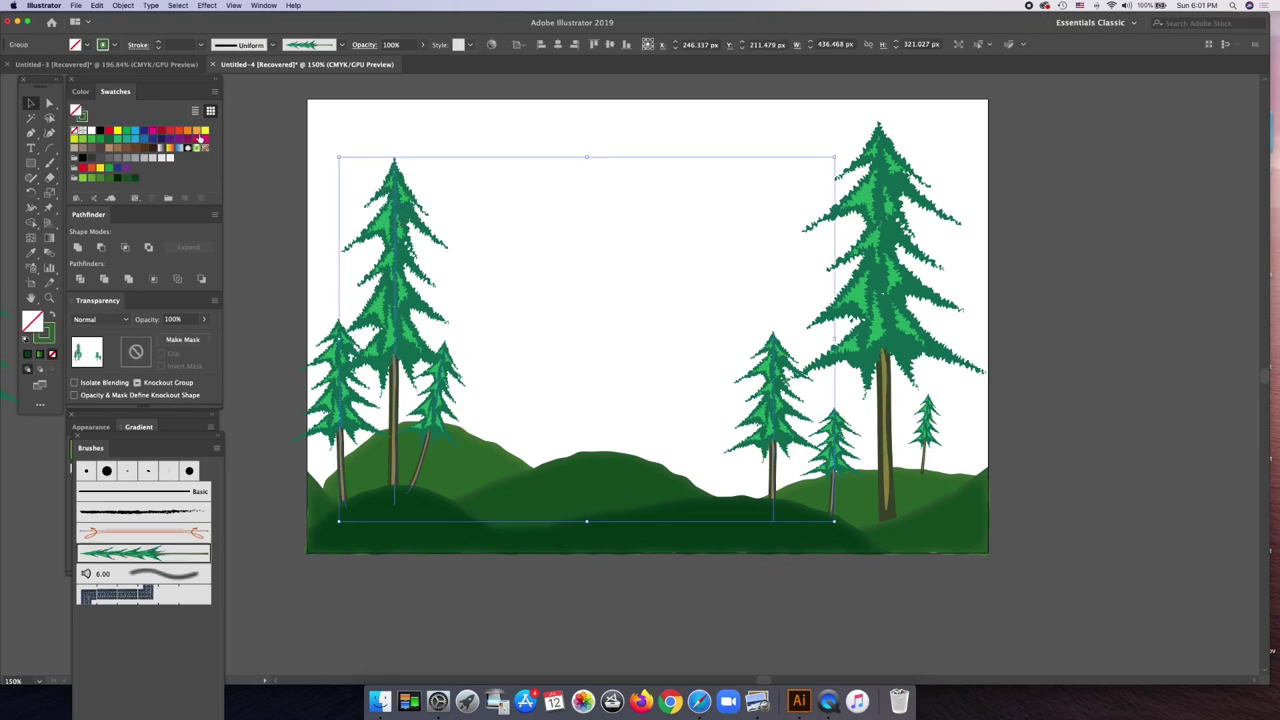
{"action": "left_click", "coordinate": [200, 46]}
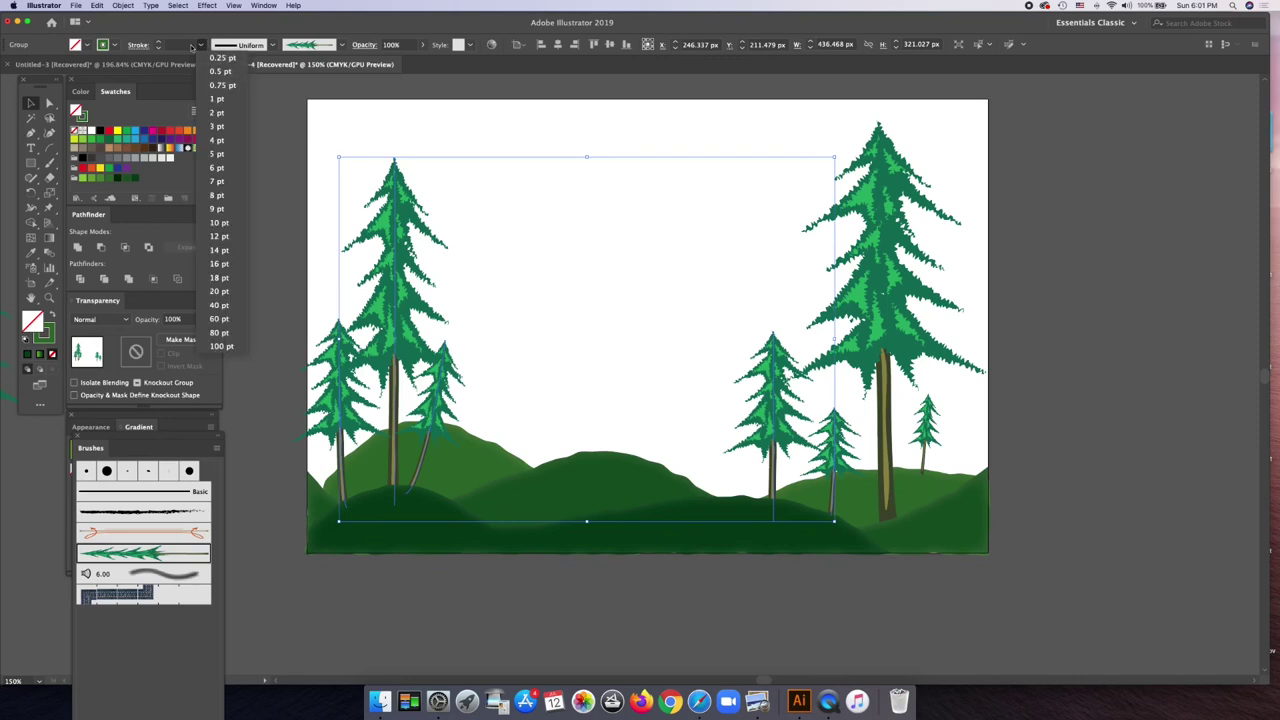
{"action": "left_click", "coordinate": [180, 45]}
{"action": "type", "text": "1.2"}
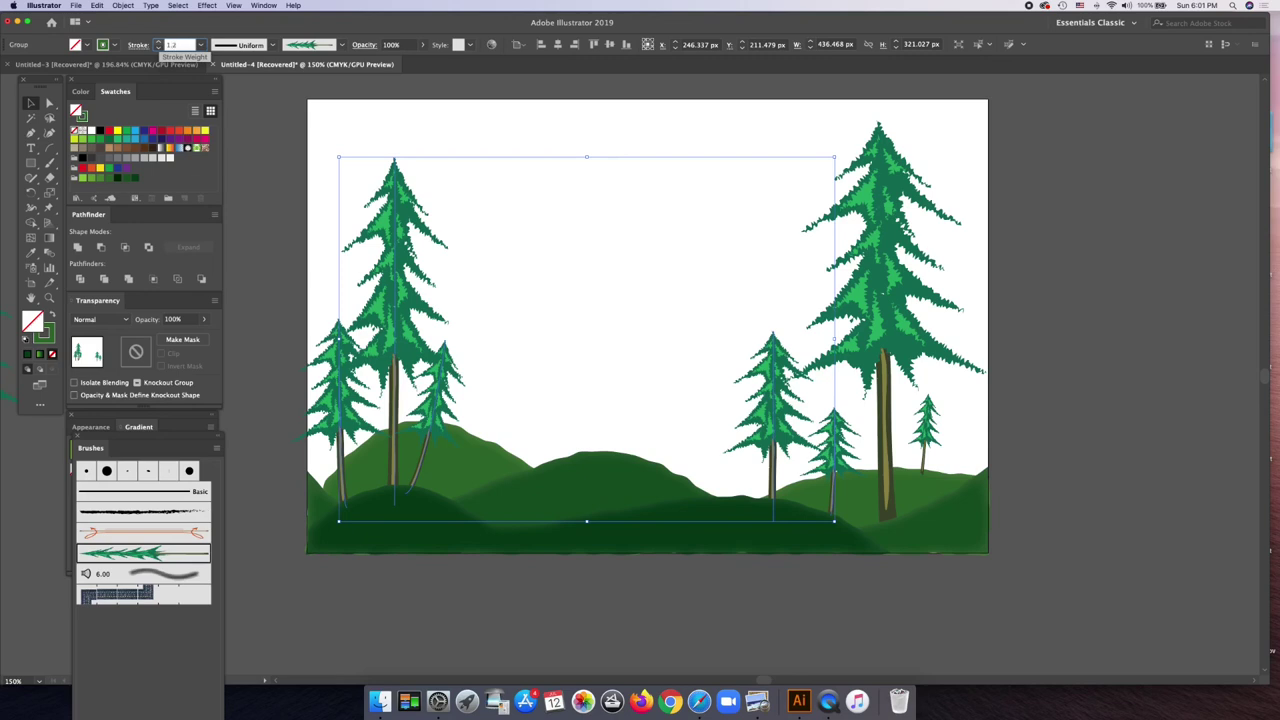
{"action": "key", "text": "Return"}
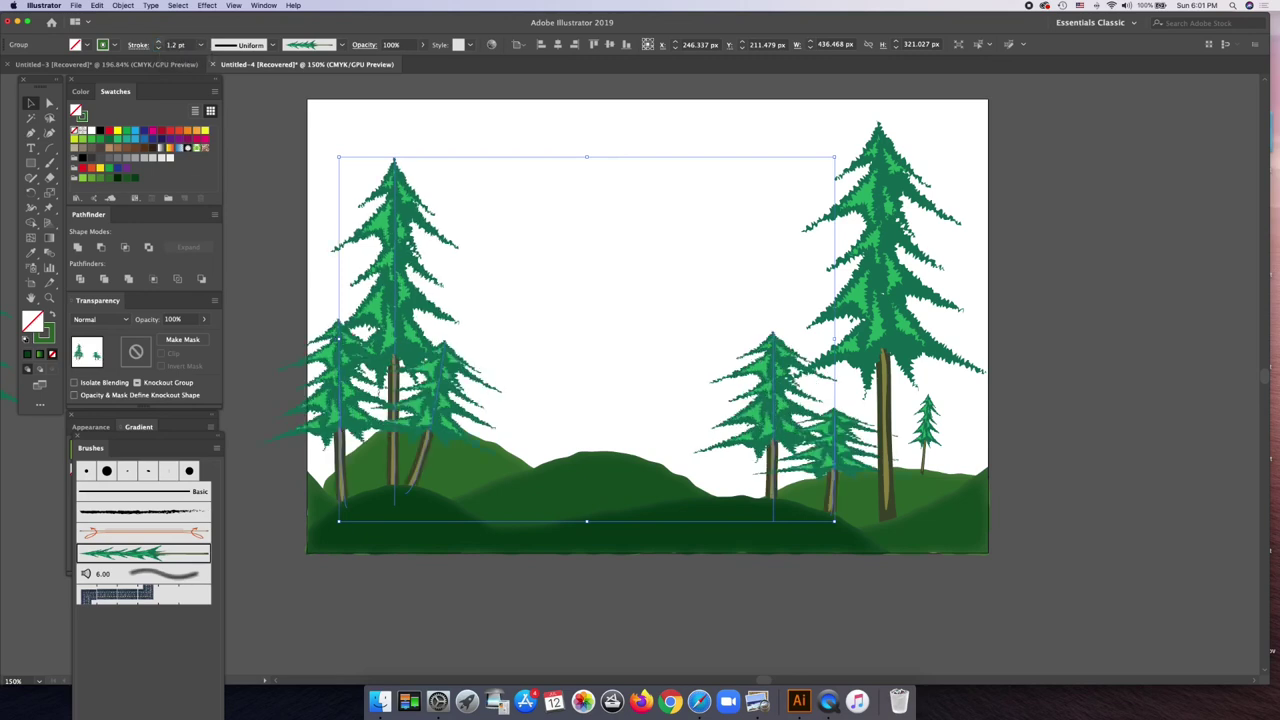
{"action": "key", "text": "super+z"}
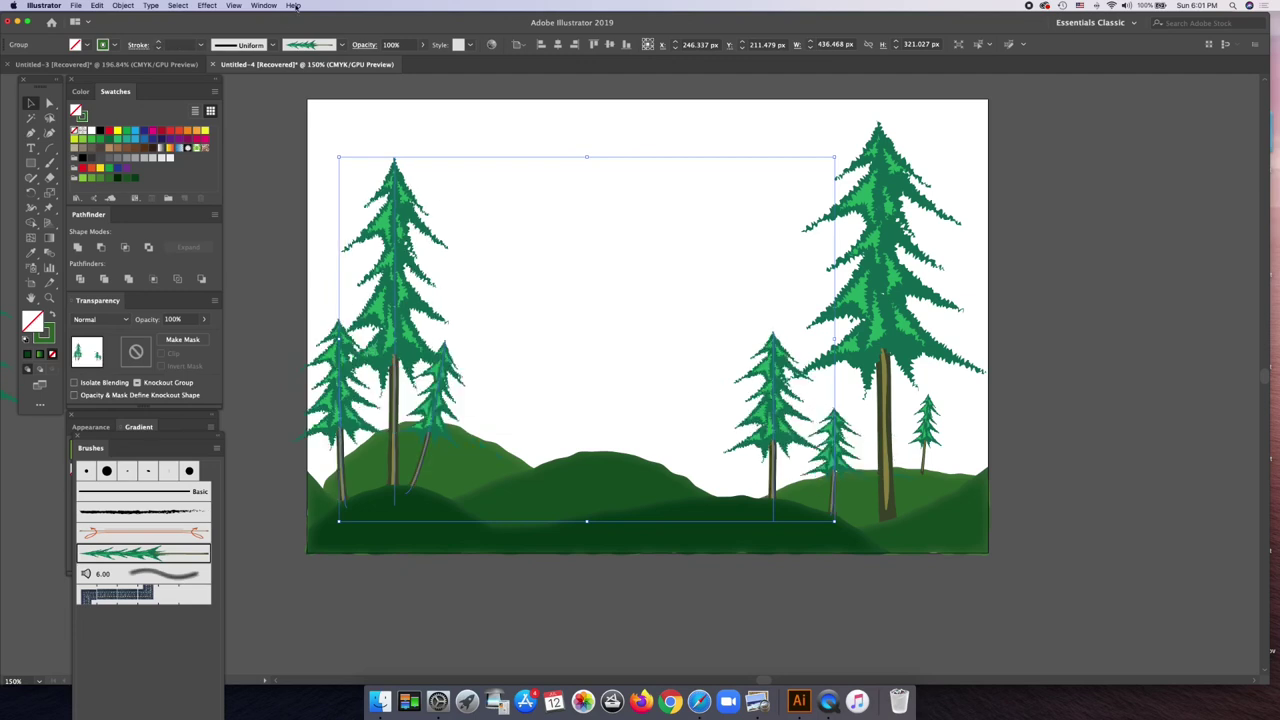
- Reselect the tree group and ungroup the trees
{"action": "left_click", "coordinate": [430, 170]}
{"action": "left_click", "coordinate": [397, 197]}
{"action": "left_click", "coordinate": [121, 6]}
{"action": "left_click", "coordinate": [128, 52]}
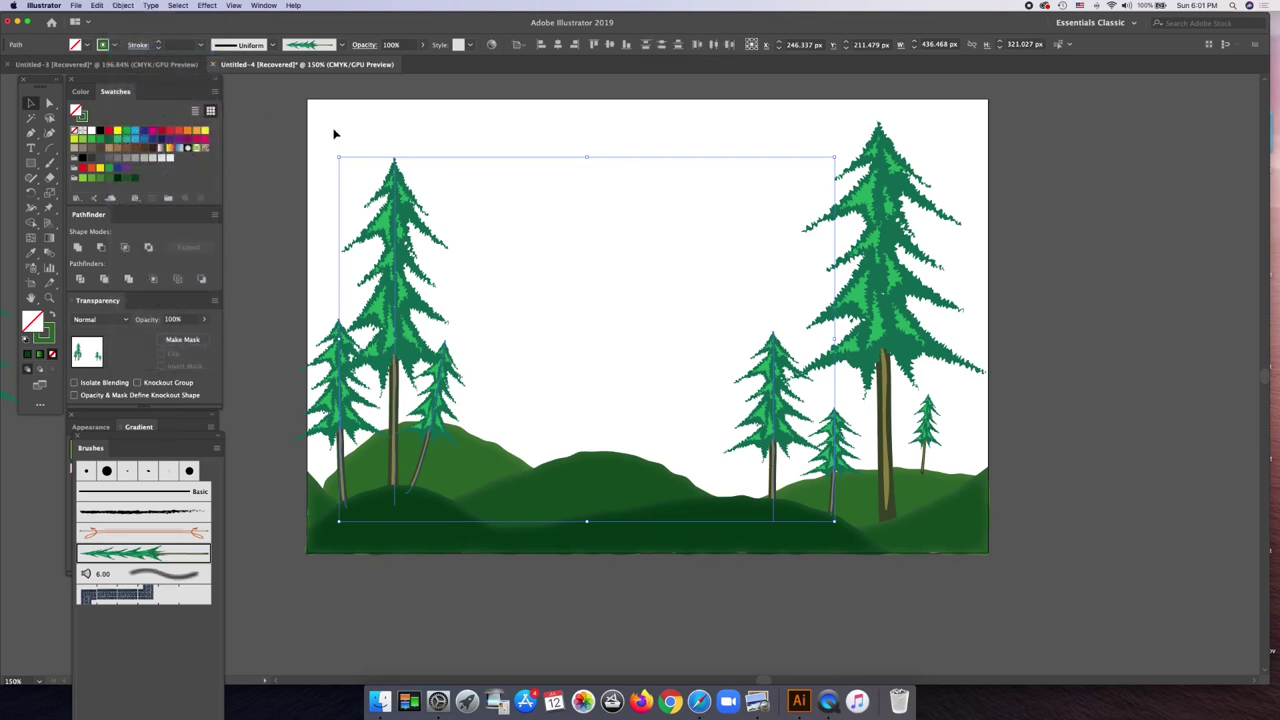
- Give the tall left pine a 1.2 pt stroke, then pick dark green as the fill
{"action": "left_click", "coordinate": [377, 128]}
{"action": "left_click", "coordinate": [400, 195]}
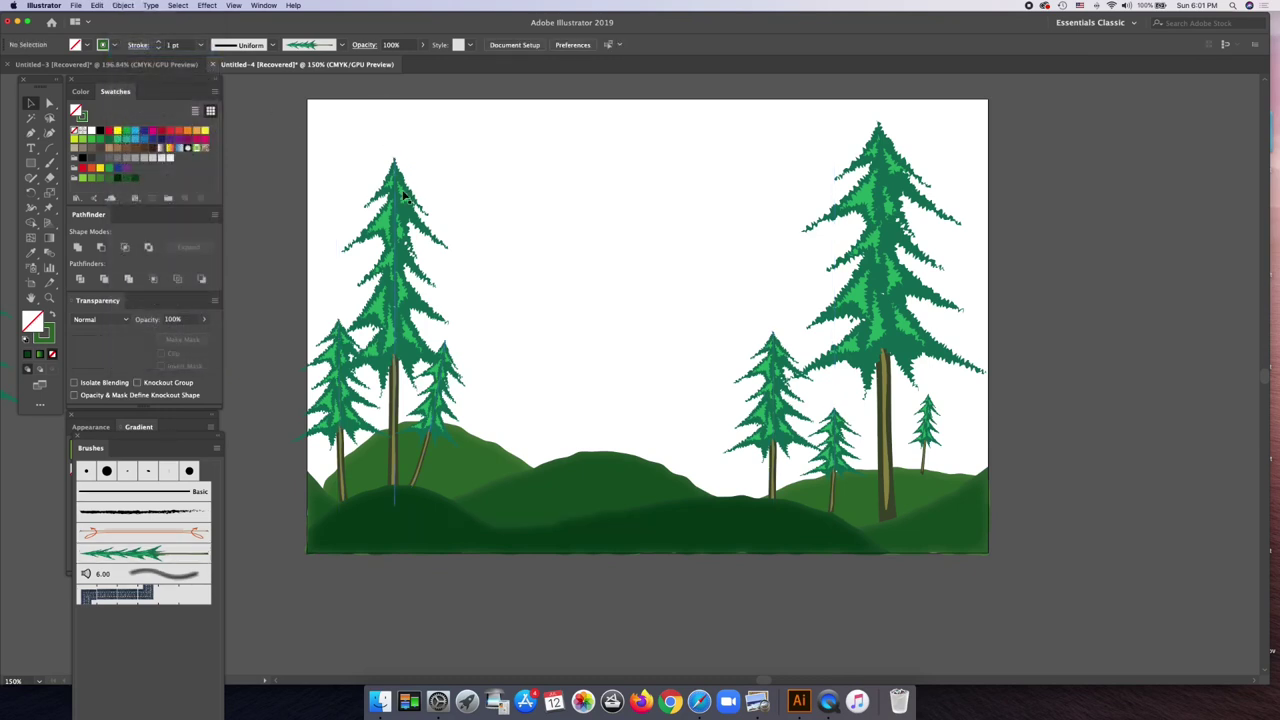
{"action": "left_click", "coordinate": [185, 45]}
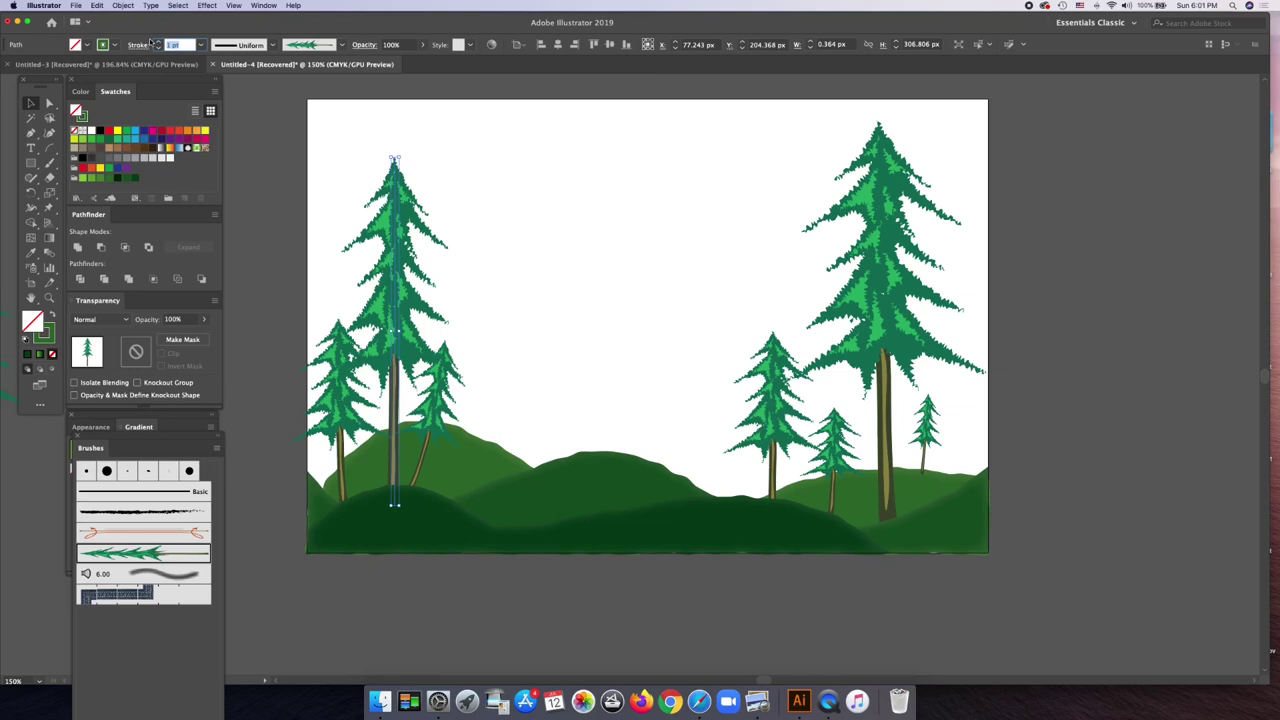
{"action": "type", "text": "1.2"}
{"action": "key", "text": "Return"}
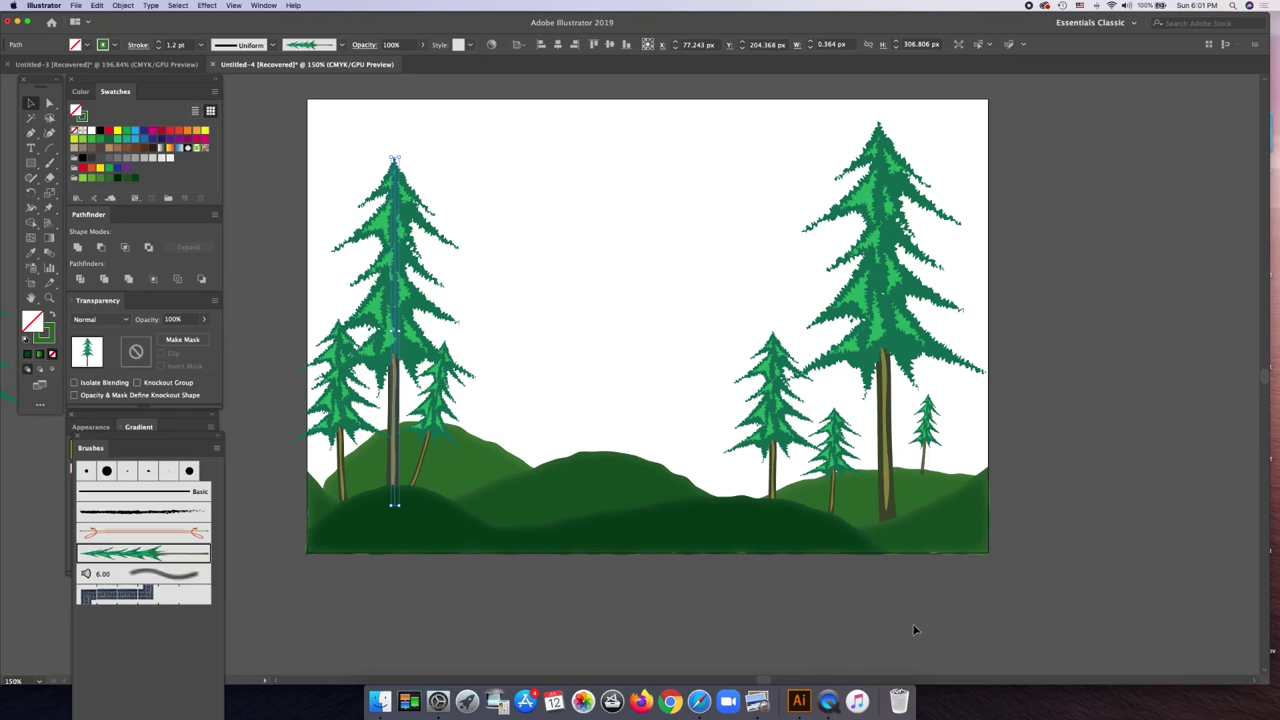
{"action": "left_click", "coordinate": [659, 331]}
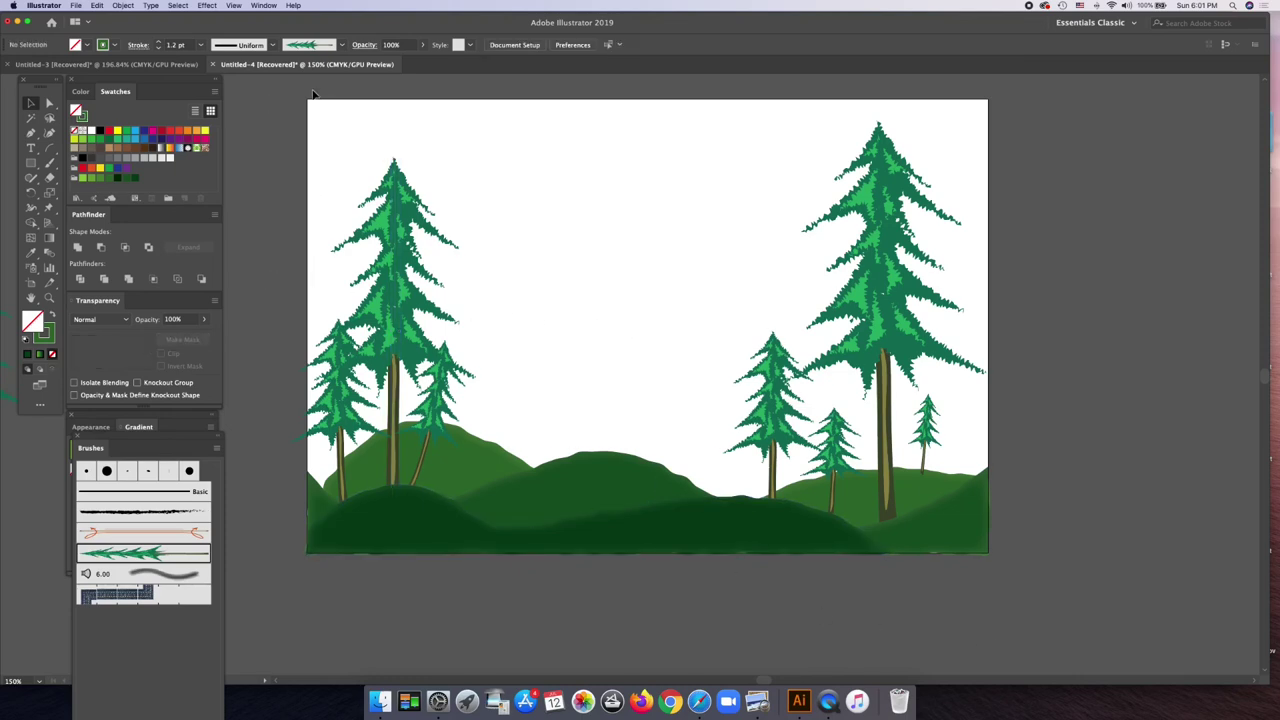
{"action": "left_click", "coordinate": [117, 177]}
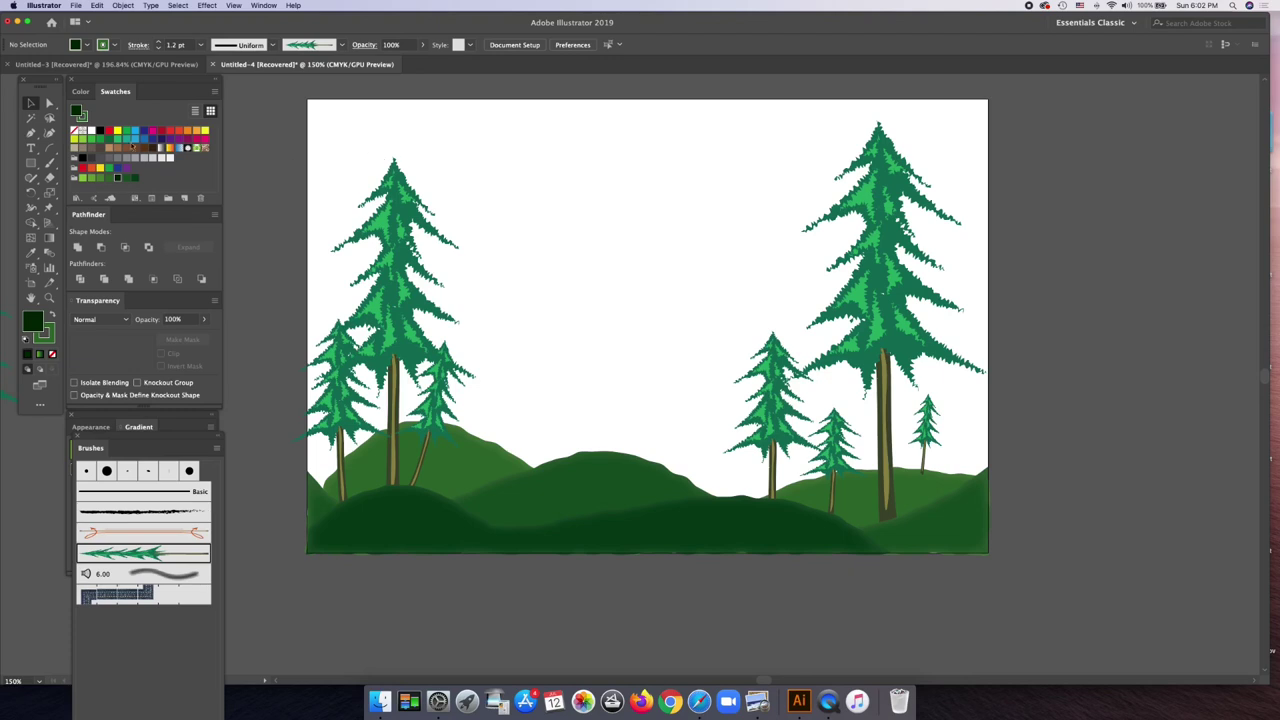
- Draw a 600 × 400 px rectangle
{"action": "left_click", "coordinate": [32, 165]}
{"action": "left_click", "coordinate": [476, 200]}
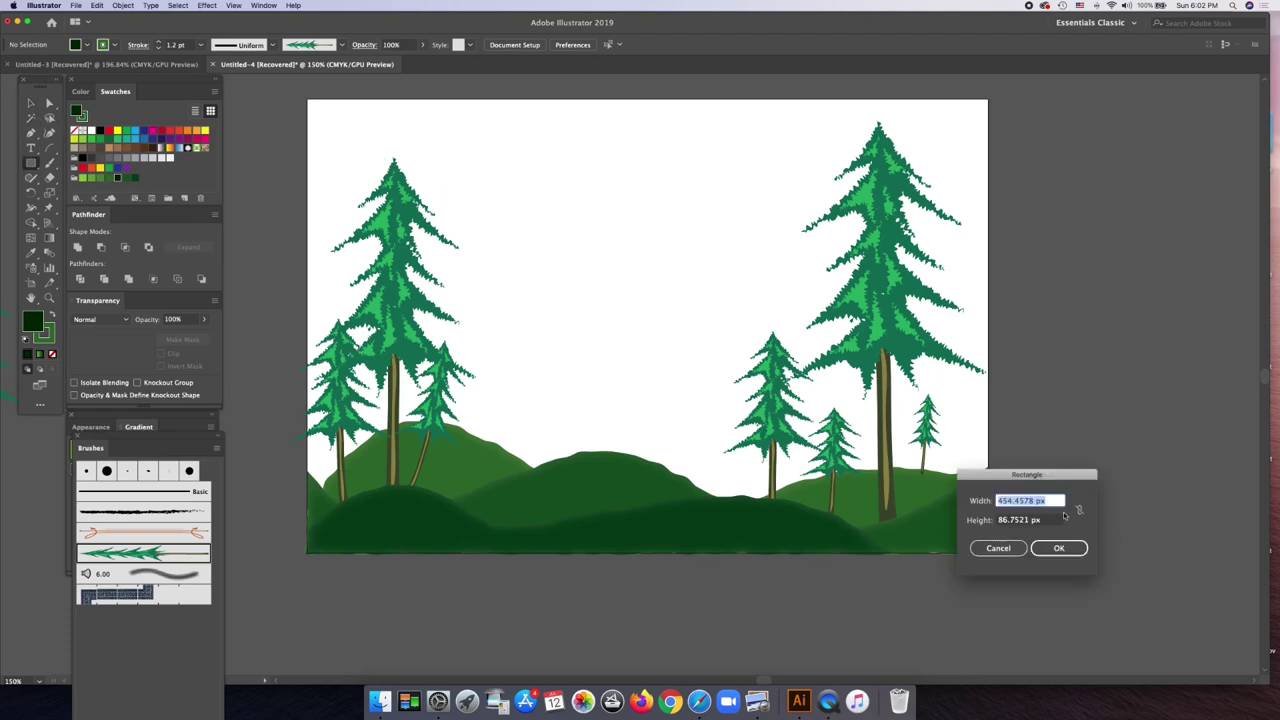
{"action": "type", "text": "00"}
{"action": "type", "text": "0"}
{"action": "key", "text": "Tab"}
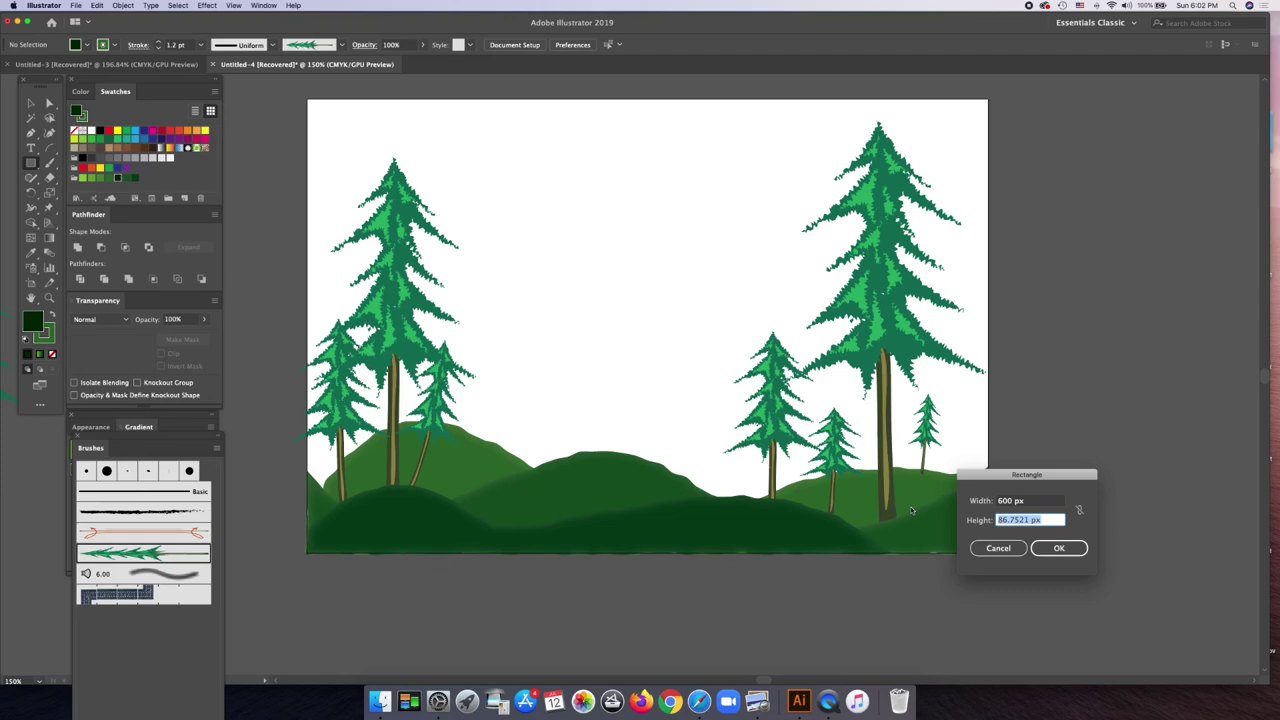
{"action": "type", "text": "400"}
{"action": "left_click", "coordinate": [1059, 549]}
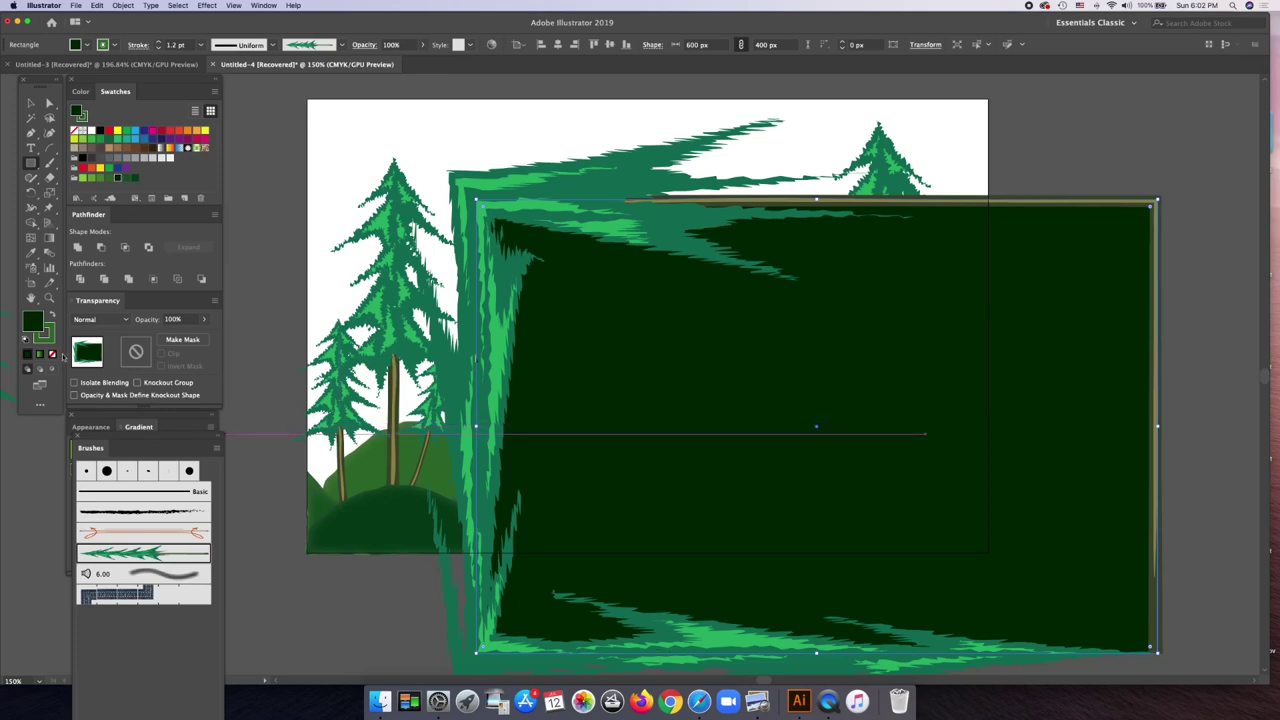
- Remove the rectangle's stroke, centre it on the artboard and send it to the back
{"action": "left_click", "coordinate": [45, 334]}
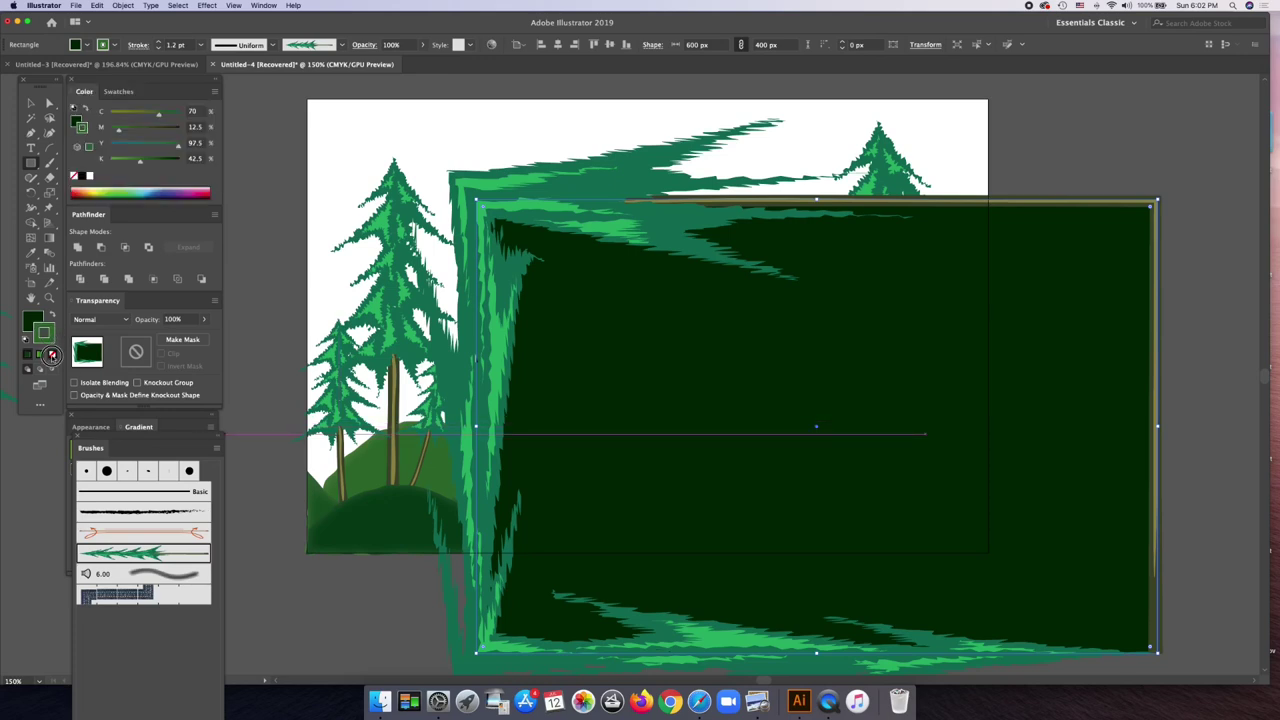
{"action": "left_click", "coordinate": [53, 354]}
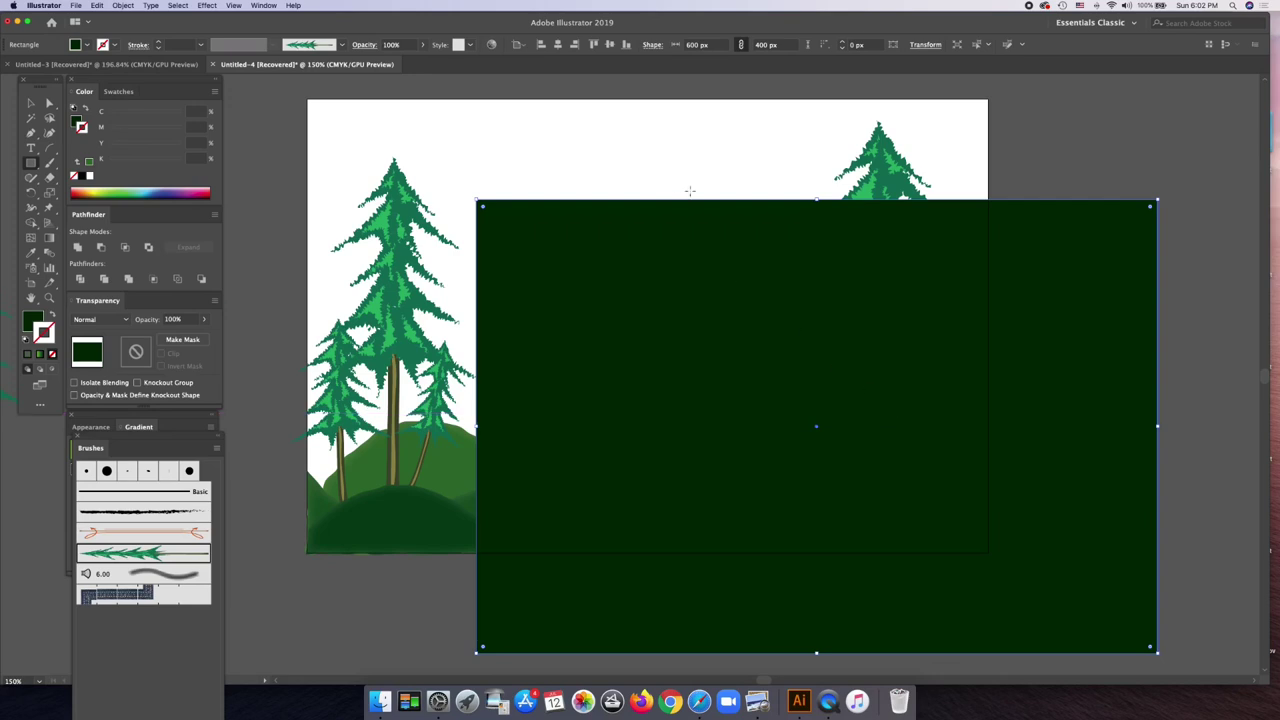
{"action": "left_click", "coordinate": [557, 44]}
{"action": "left_click", "coordinate": [610, 45]}
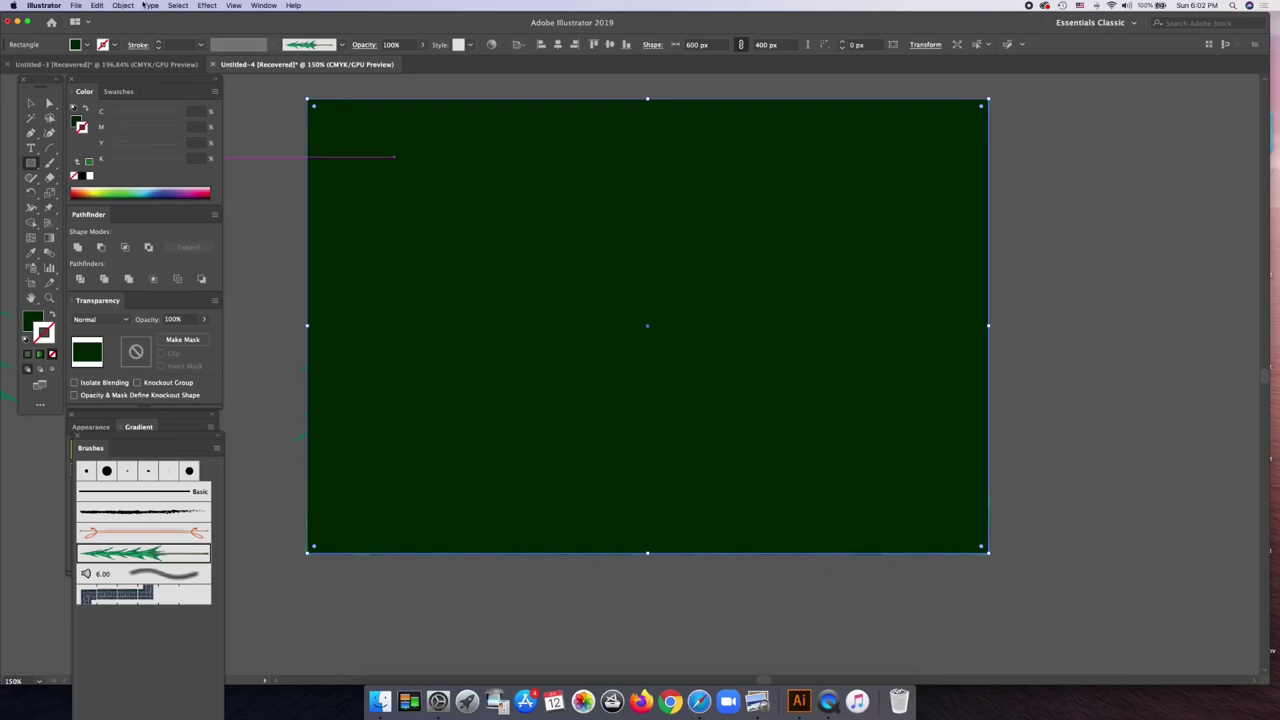
{"action": "left_click", "coordinate": [123, 5]}
{"action": "mouse_move", "coordinate": [131, 27]}
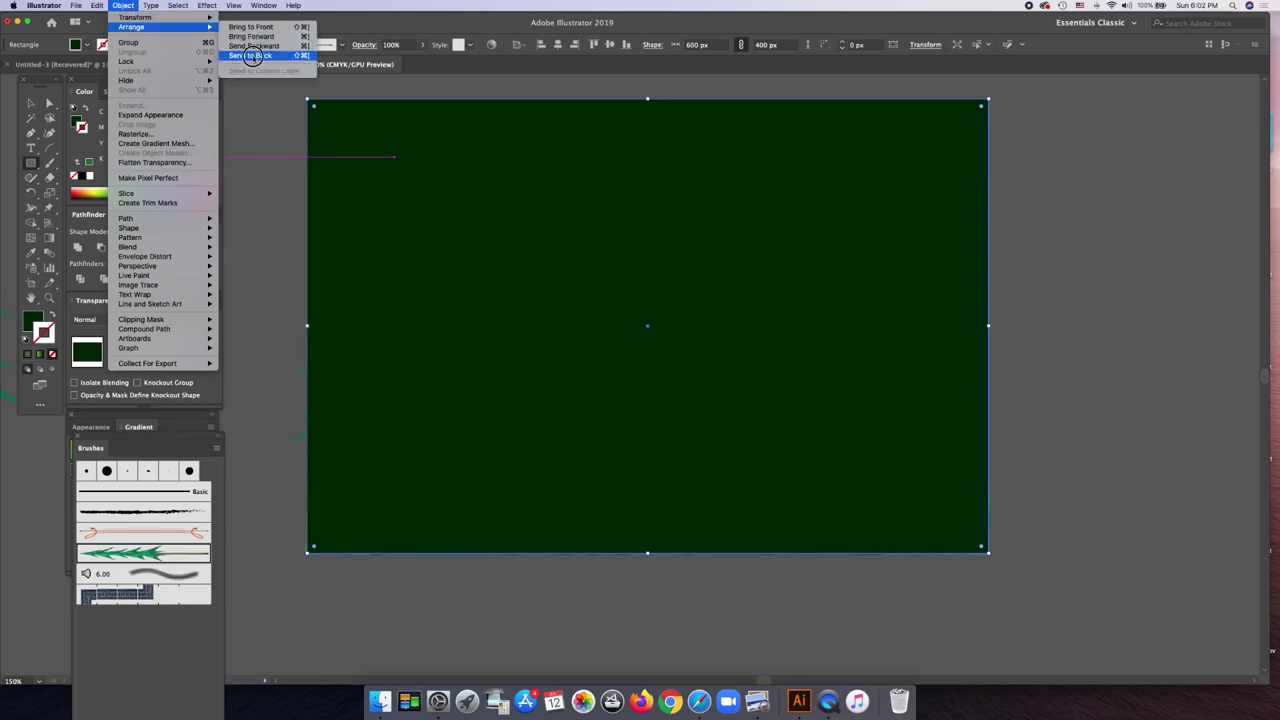
{"action": "left_click", "coordinate": [252, 55]}
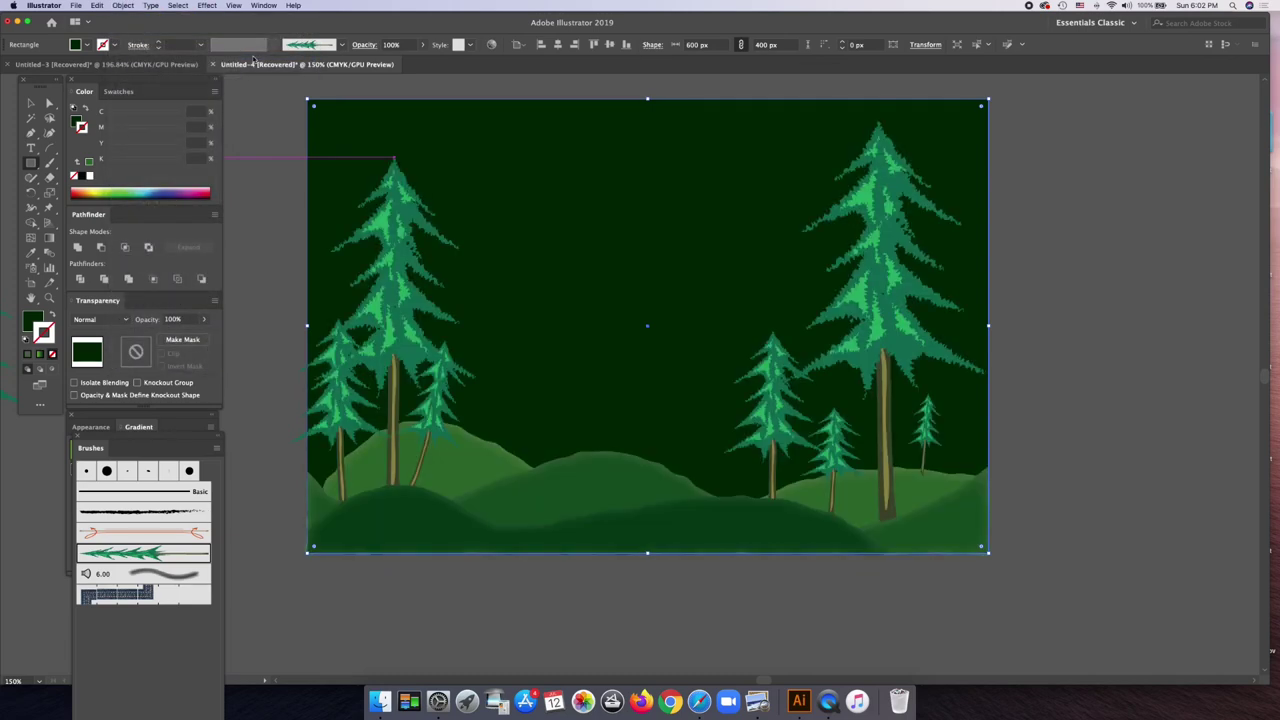
{"action": "left_click", "coordinate": [844, 643]}
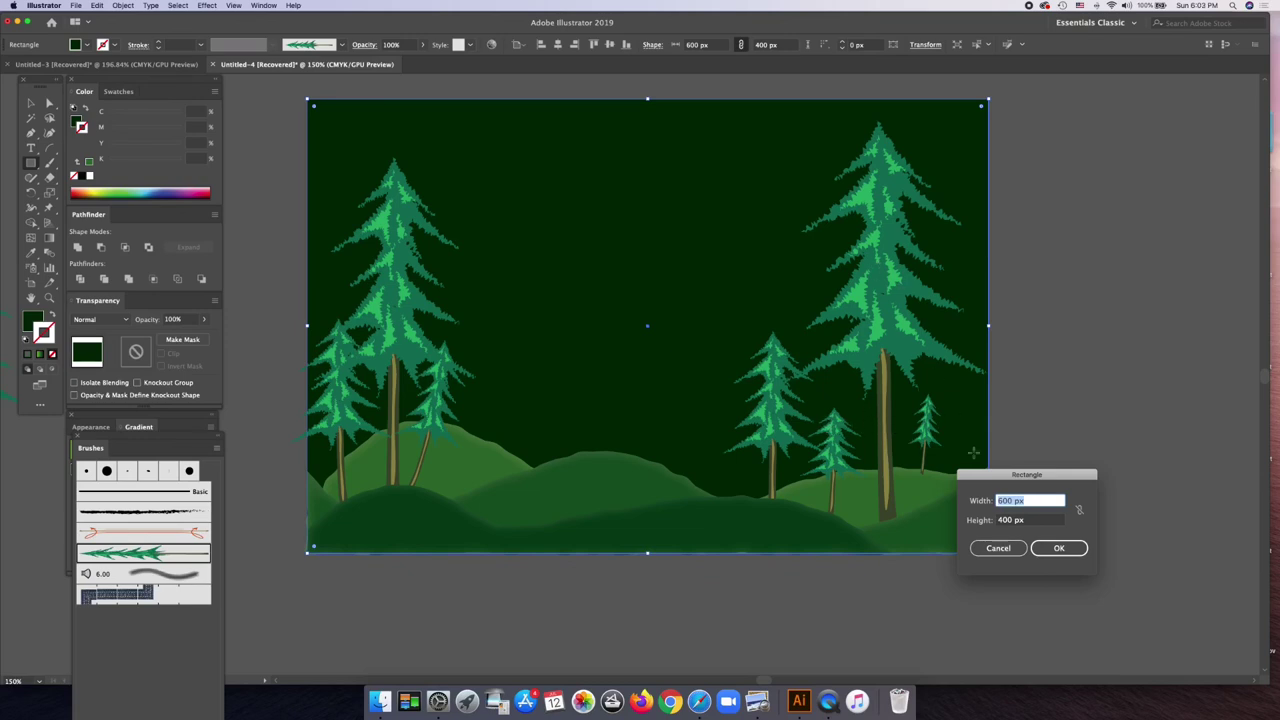
{"action": "left_click", "coordinate": [1000, 548]}
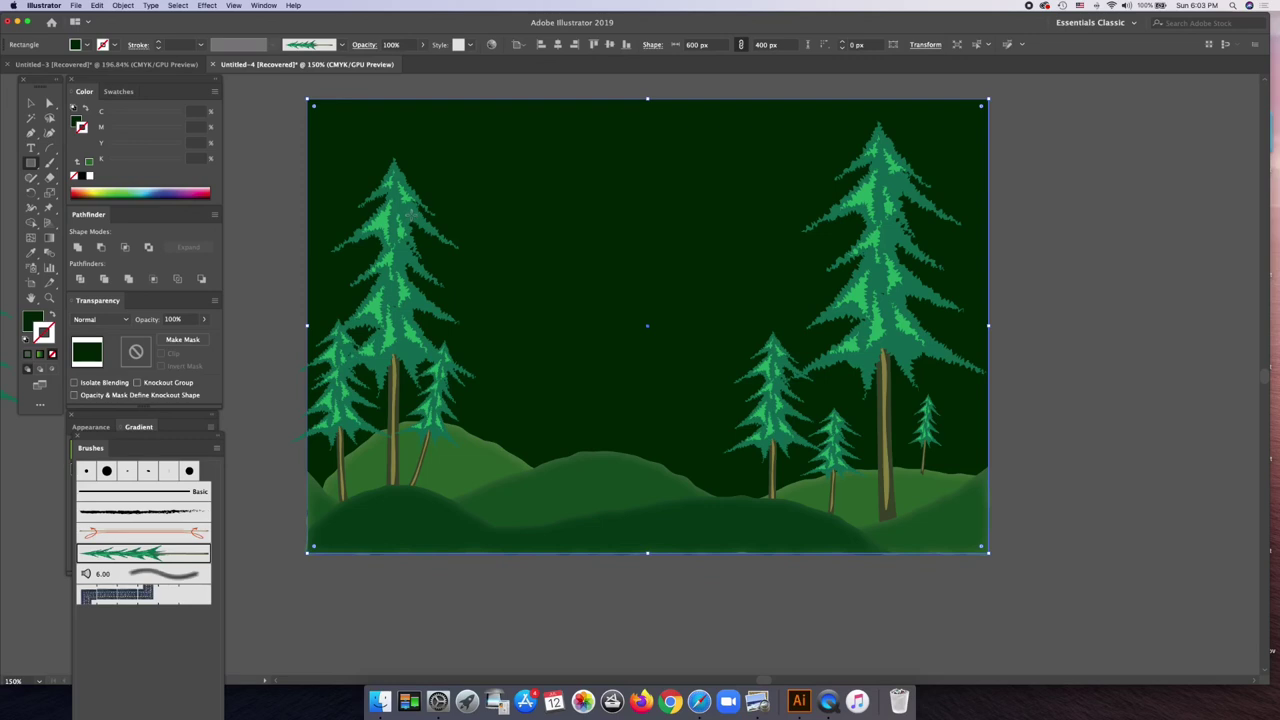
{"action": "left_click", "coordinate": [1034, 451]}
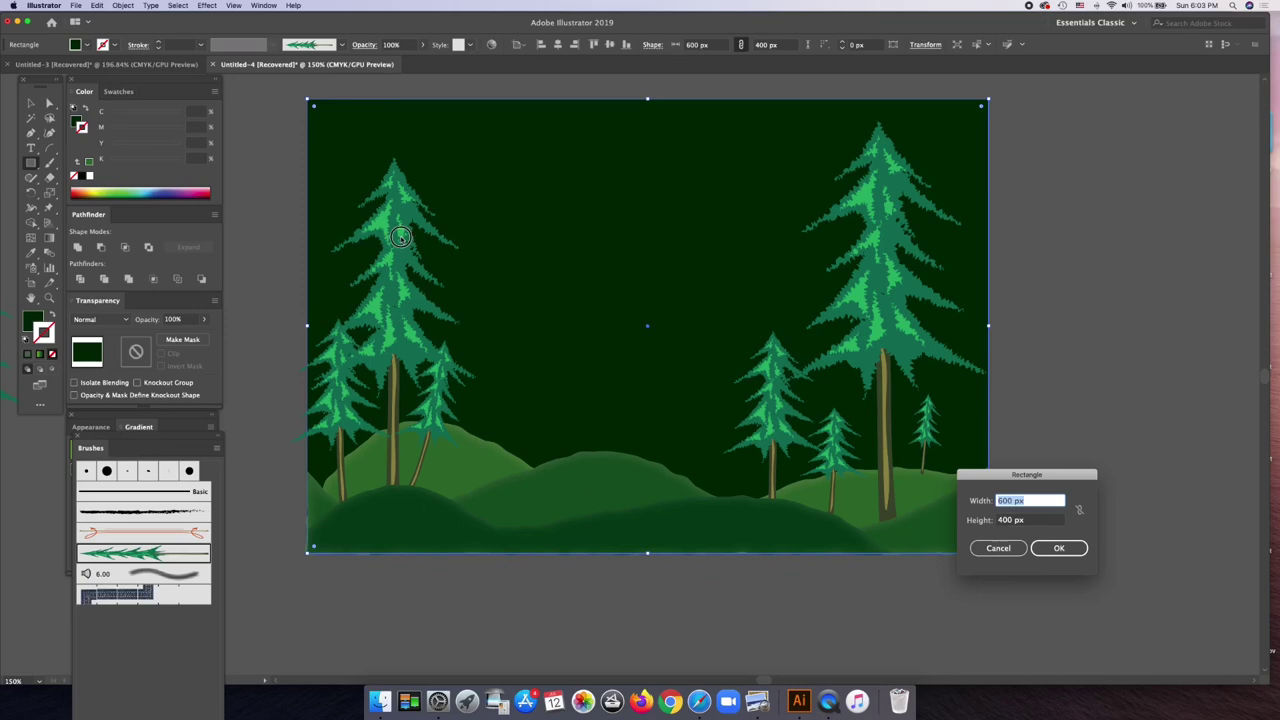
{"action": "left_click", "coordinate": [998, 548]}
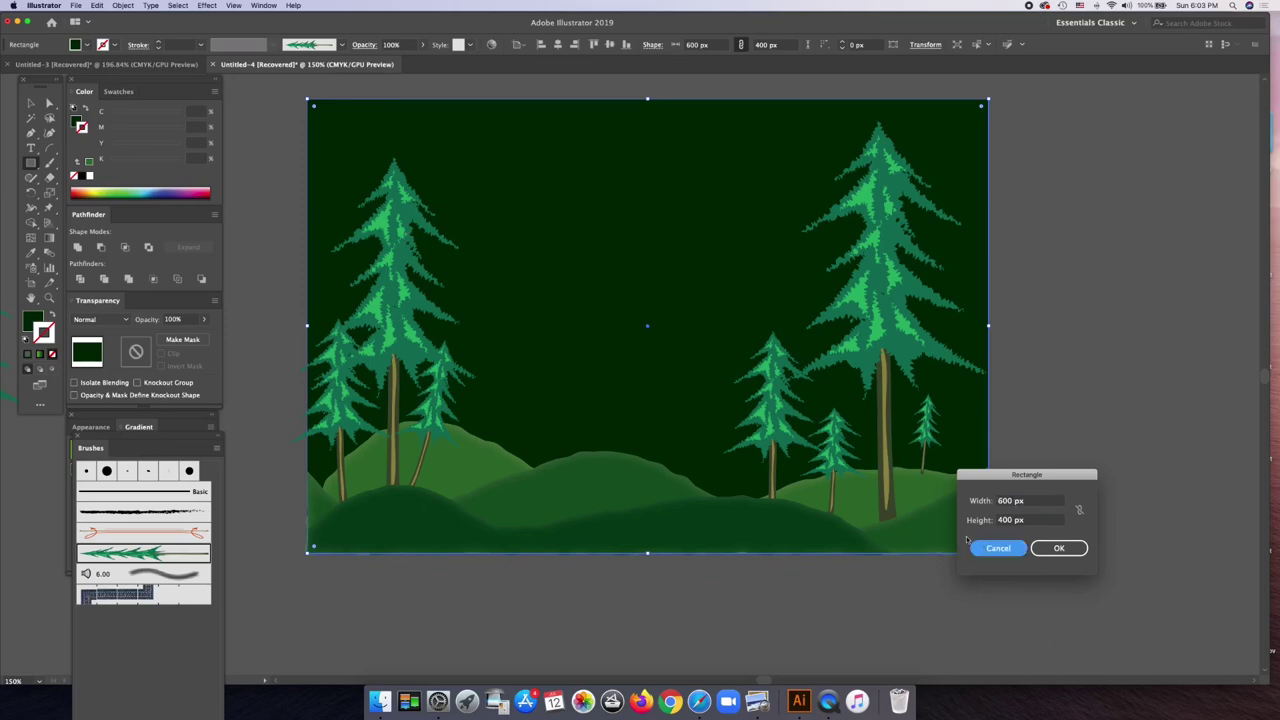
{"action": "left_click", "coordinate": [32, 104]}
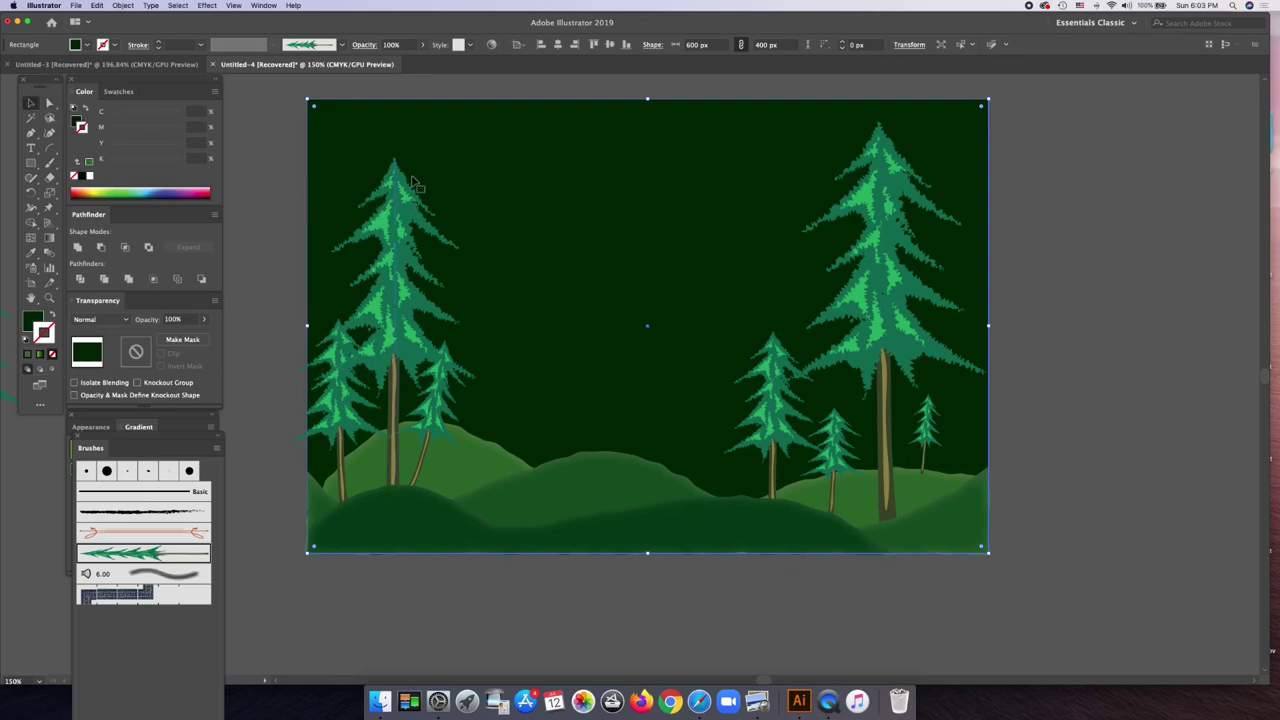
- Shorten the left pine and the small pine beside it from their tops
{"action": "left_click_drag", "start_coordinate": [398, 163], "coordinate": [395, 181]}
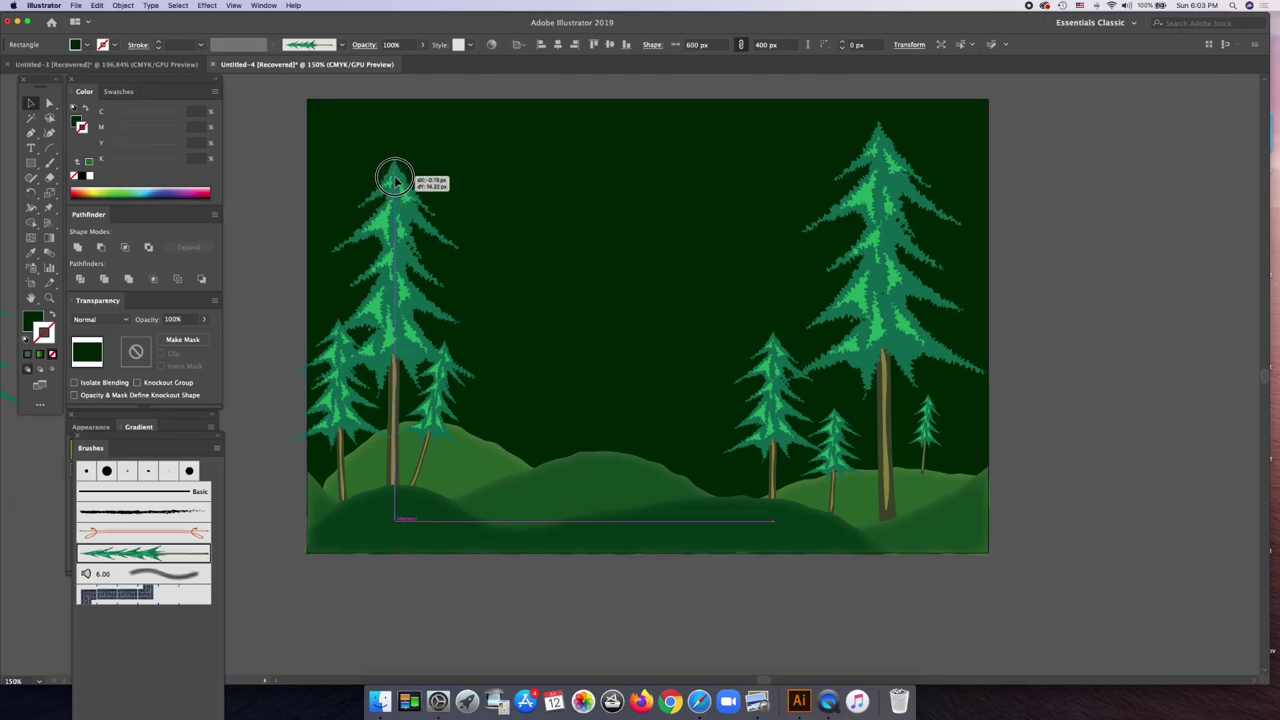
{"action": "left_click_drag", "start_coordinate": [395, 181], "coordinate": [392, 220]}
{"action": "left_click", "coordinate": [27, 103]}
{"action": "left_click", "coordinate": [446, 358]}
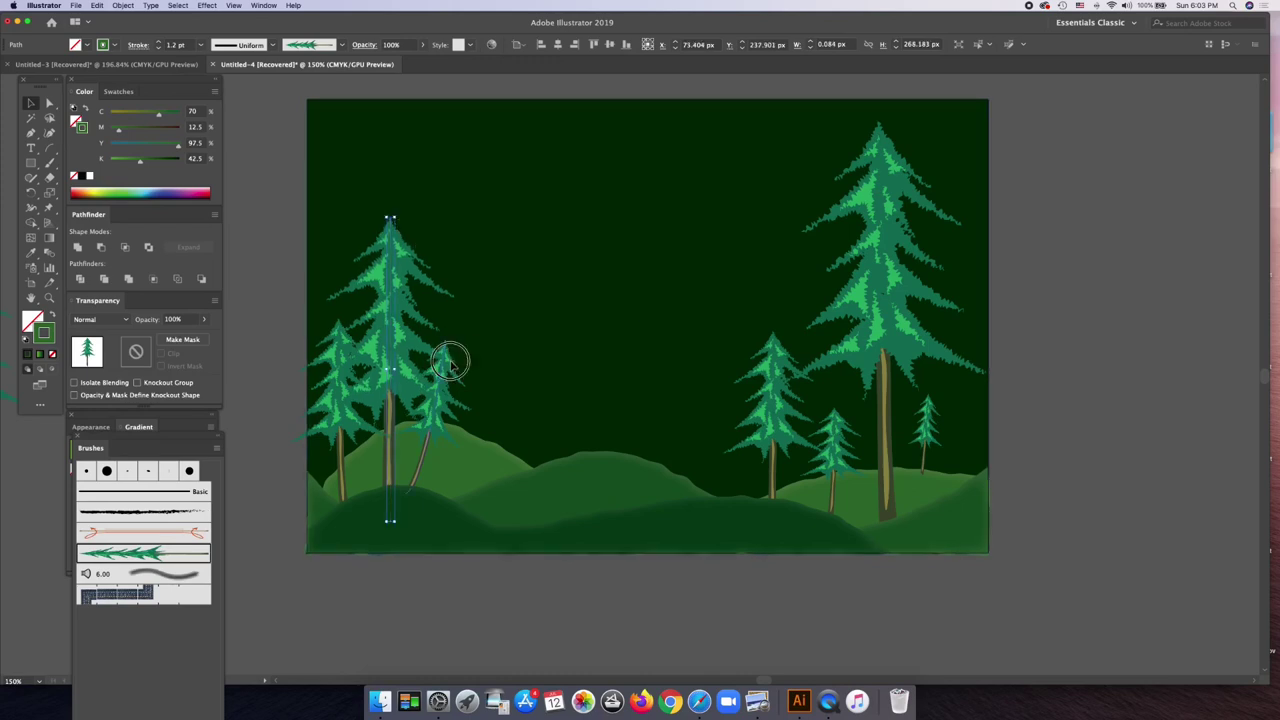
{"action": "left_click_drag", "start_coordinate": [445, 341], "coordinate": [429, 346]}
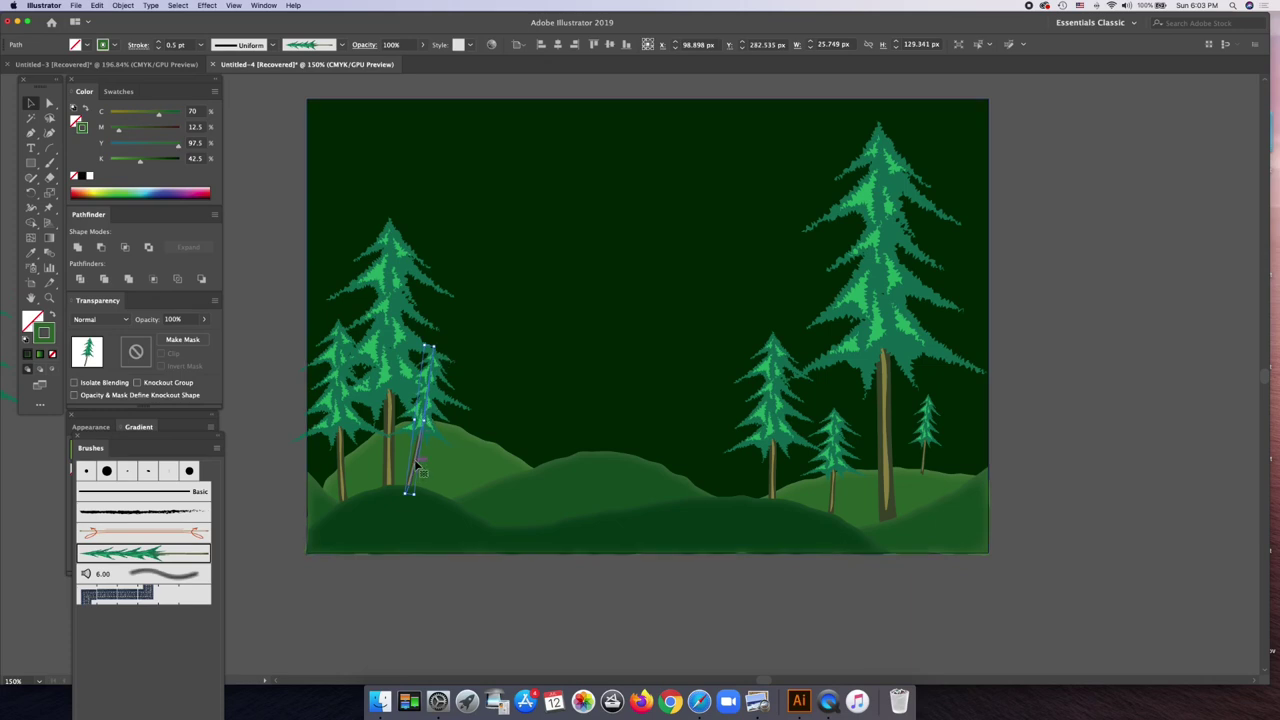
{"action": "left_click", "coordinate": [341, 355]}
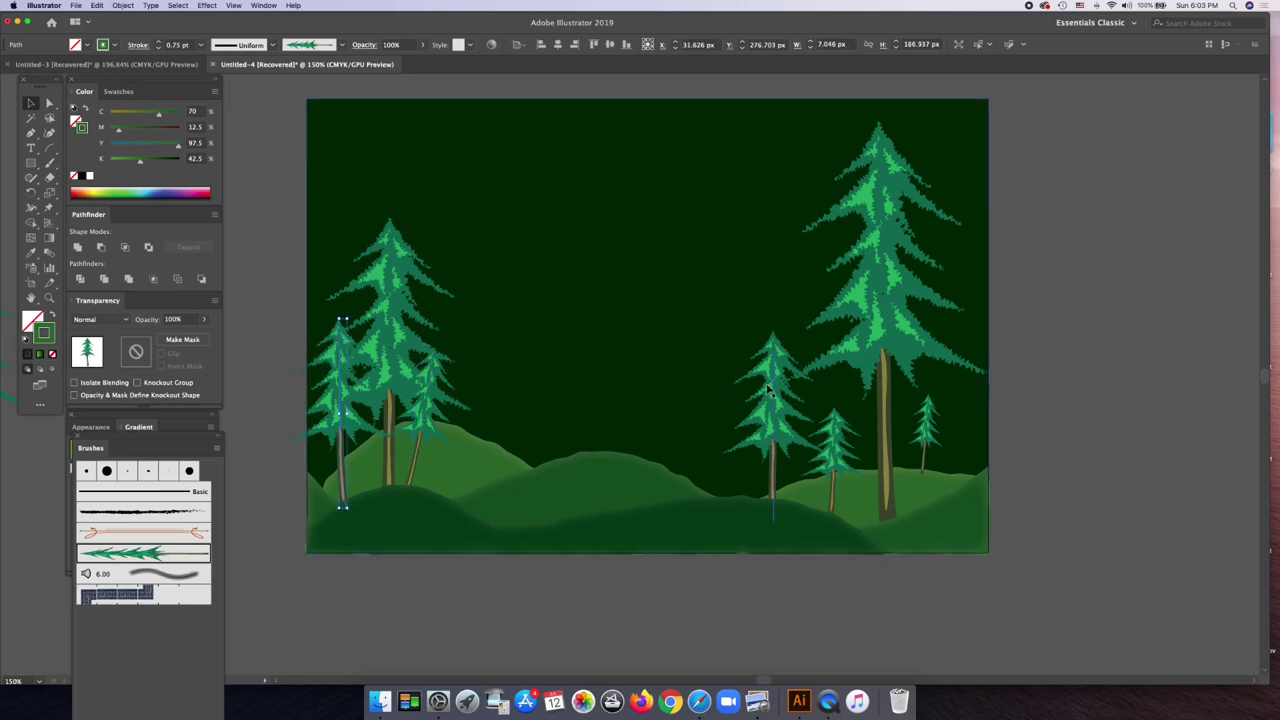
- Adjust the tall right pine's height and nudge it slightly to the right
{"action": "left_click", "coordinate": [884, 125]}
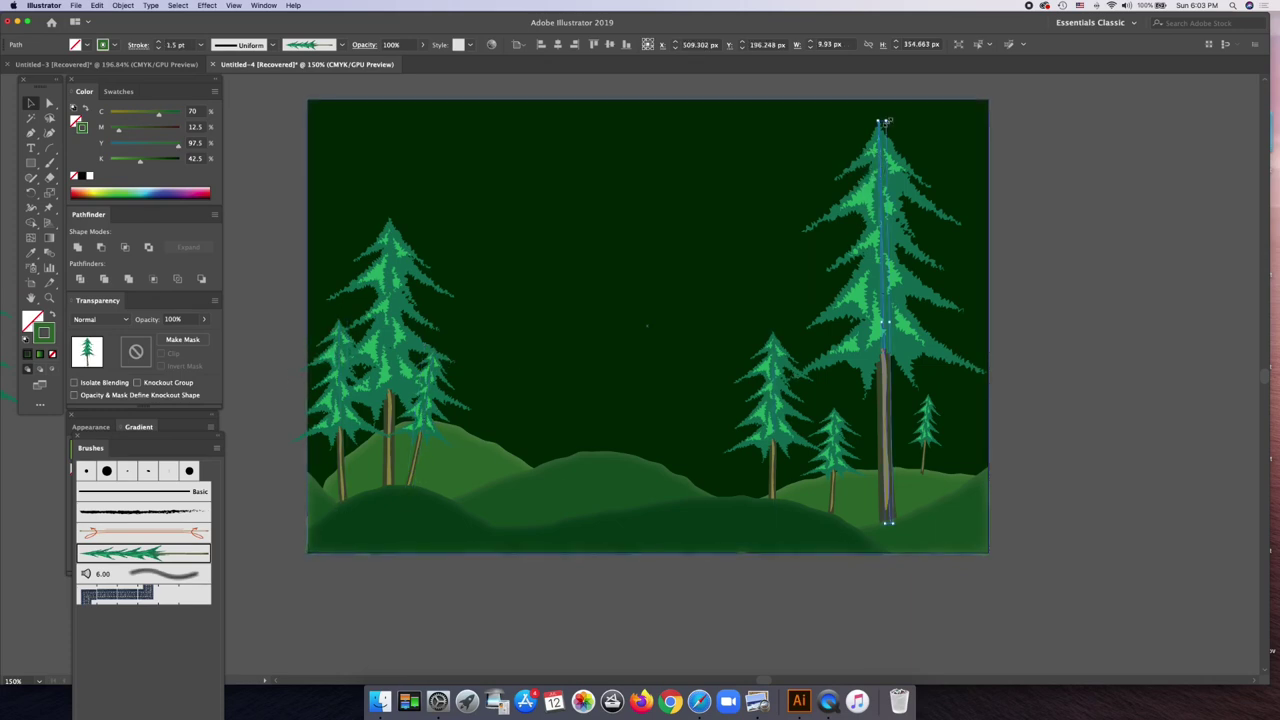
{"action": "left_click_drag", "start_coordinate": [885, 122], "coordinate": [877, 123]}
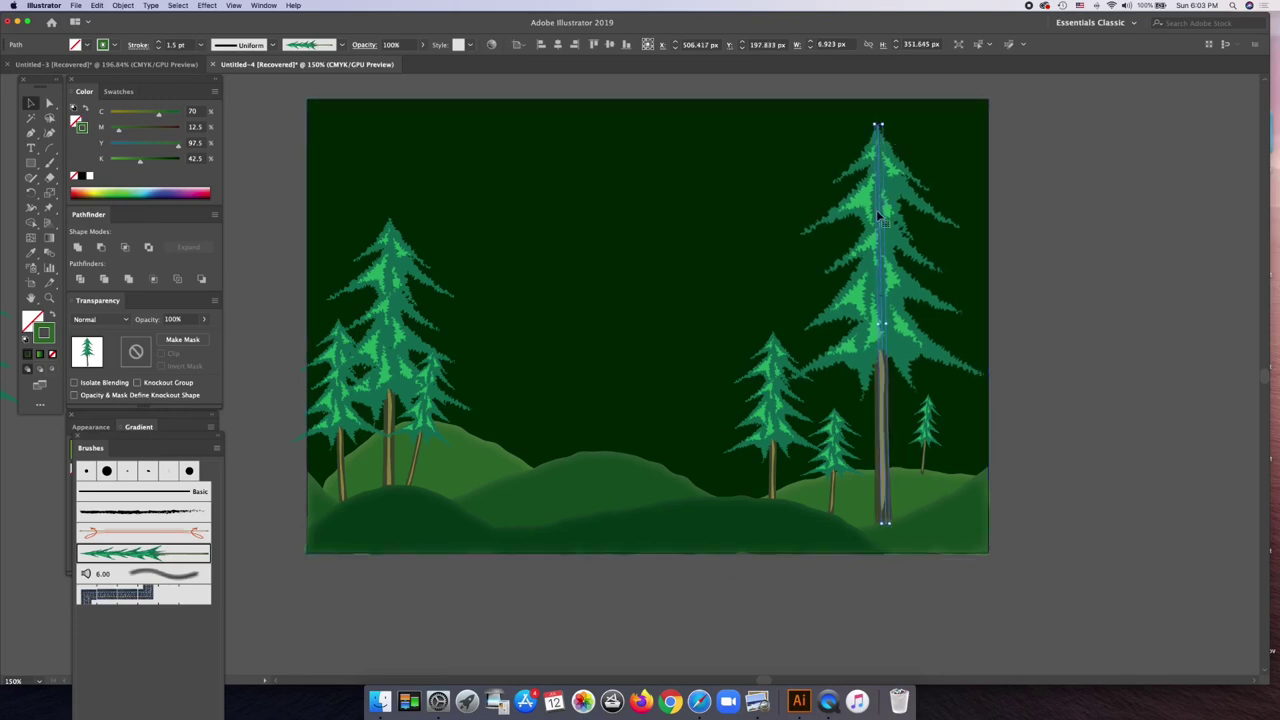
{"action": "left_click_drag", "start_coordinate": [879, 212], "coordinate": [892, 214]}
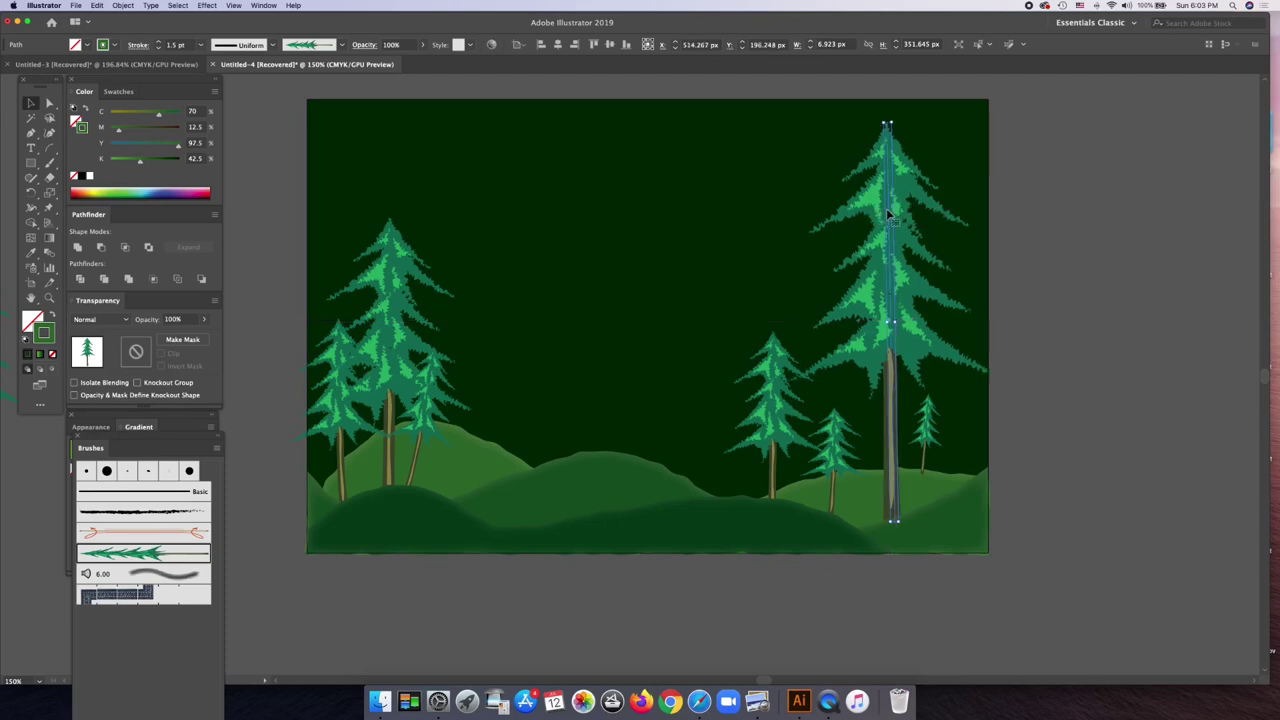
{"action": "left_click", "coordinate": [1134, 248]}
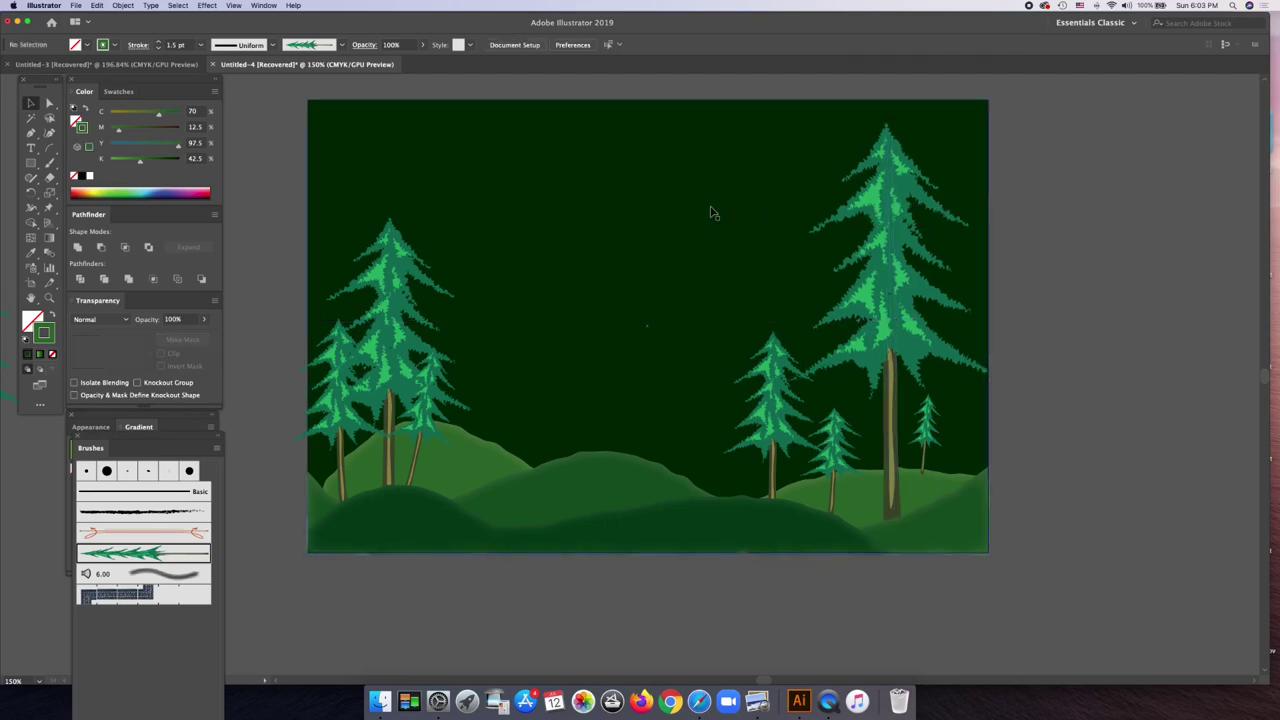
{"action": "left_click", "coordinate": [703, 203]}
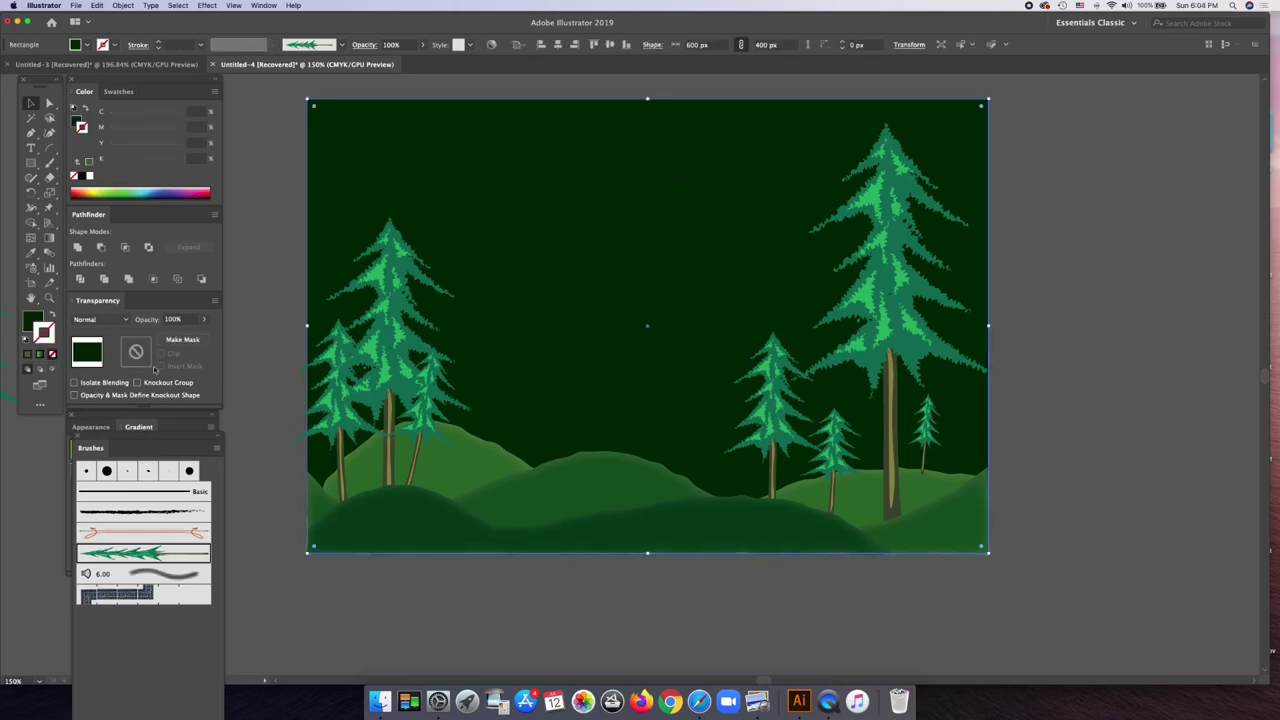
- Remove the background's outline and fill it with near-black green (C 88.24, M 54.12, Y 72.55, K 83)
{"action": "left_click", "coordinate": [149, 192]}
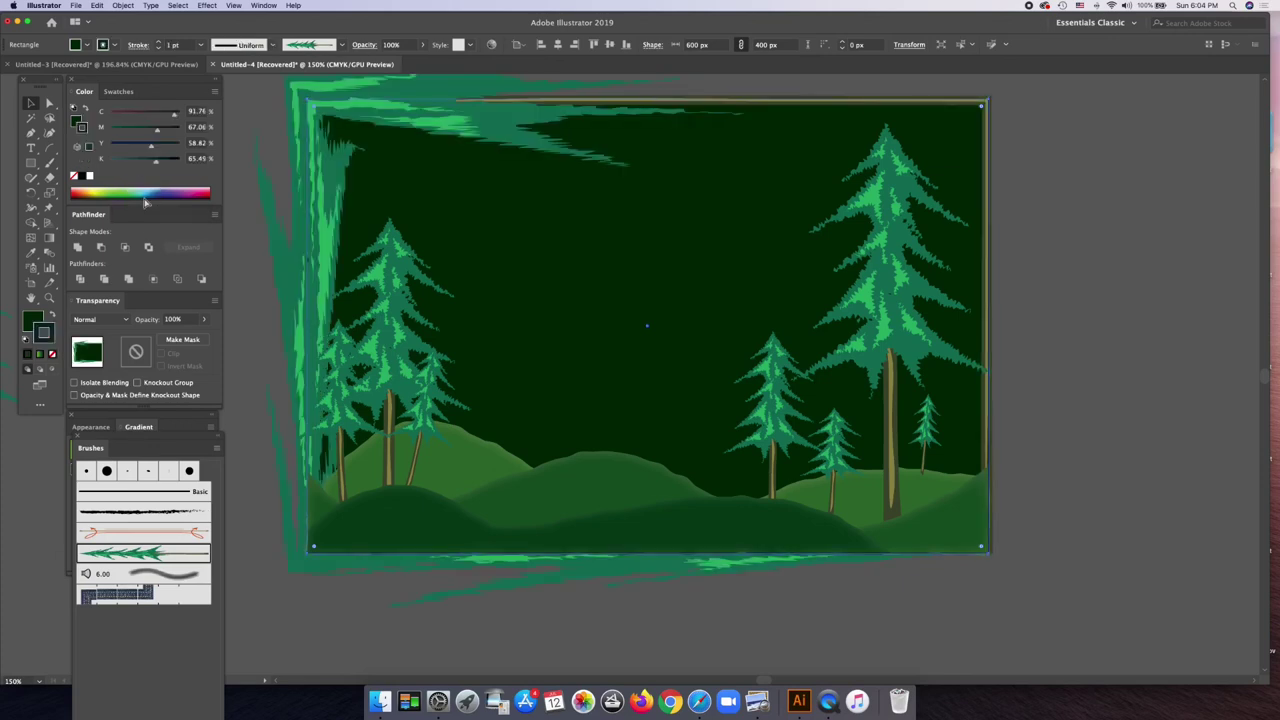
{"action": "key", "text": "slash"}
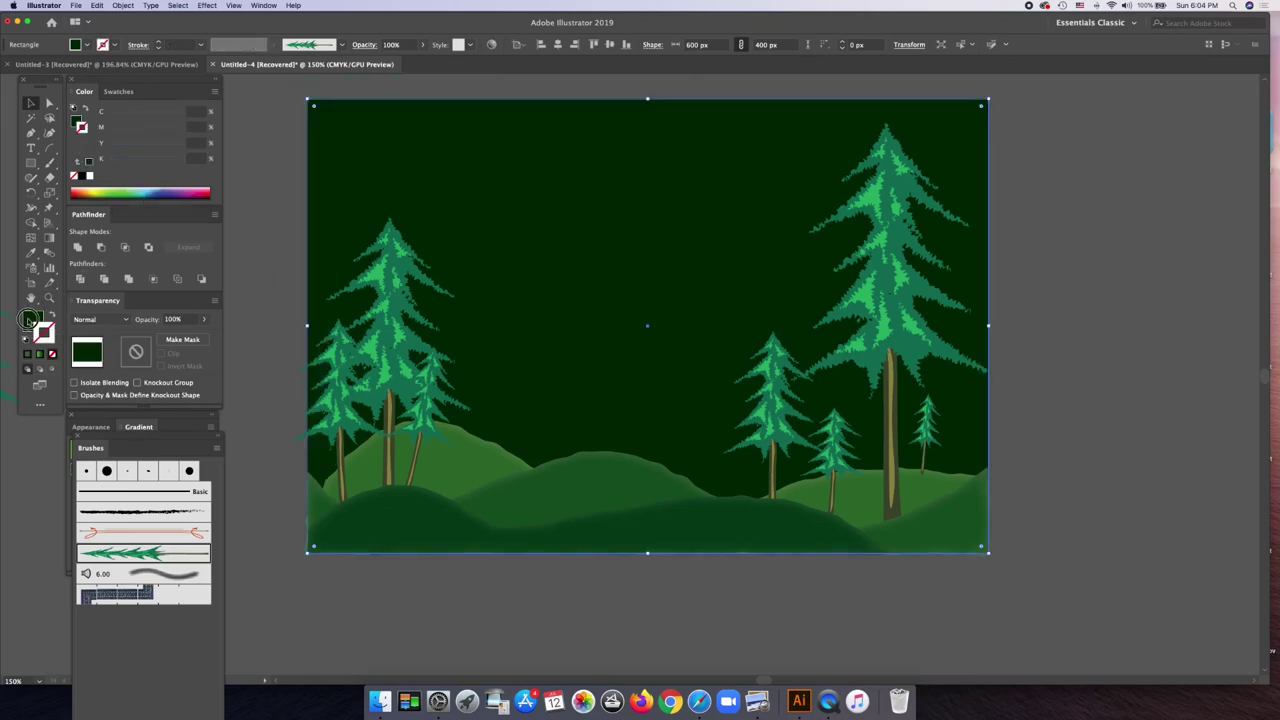
{"action": "left_click", "coordinate": [27, 318]}
{"action": "left_click", "coordinate": [154, 191]}
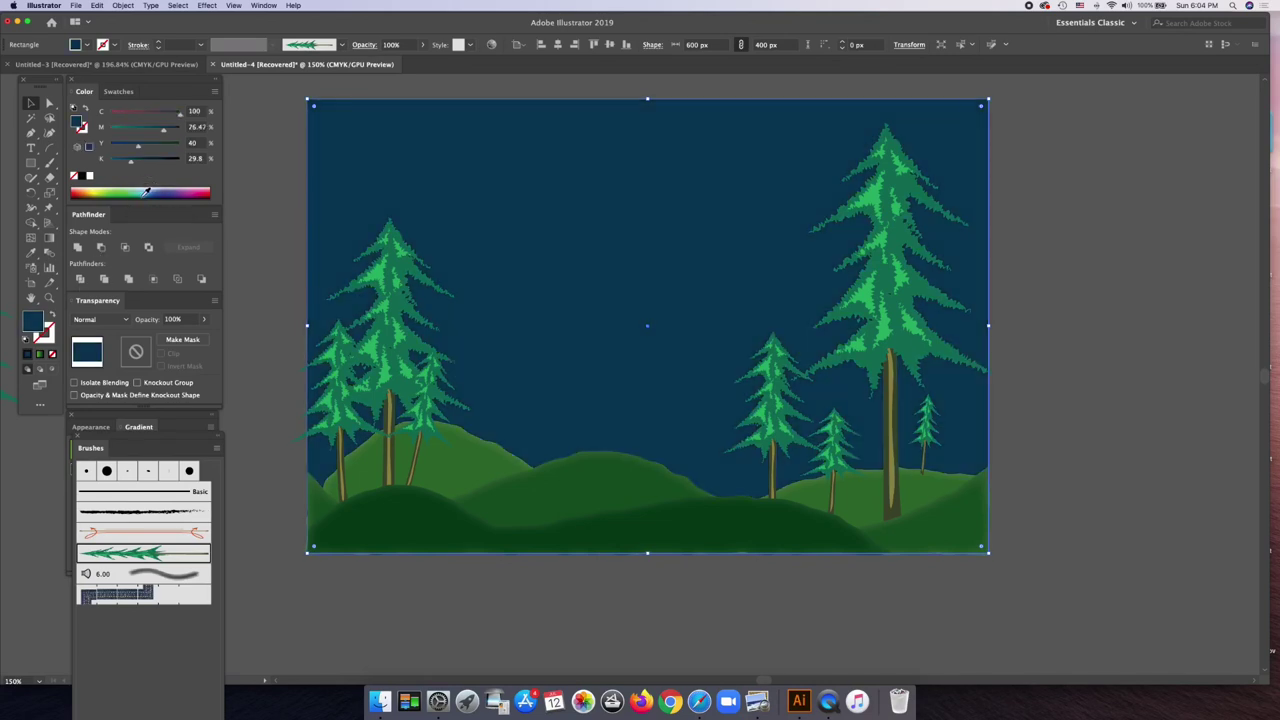
{"action": "left_click", "coordinate": [145, 192]}
{"action": "left_click", "coordinate": [141, 193]}
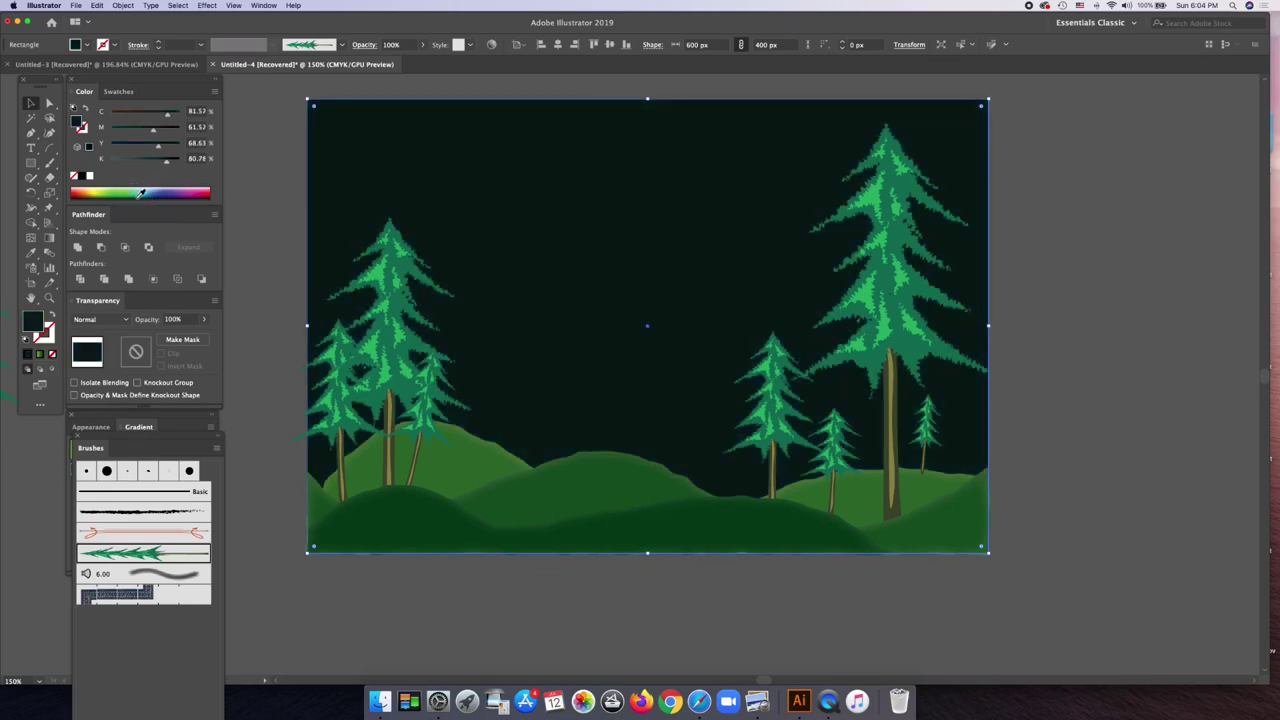
{"action": "left_click", "coordinate": [141, 193]}
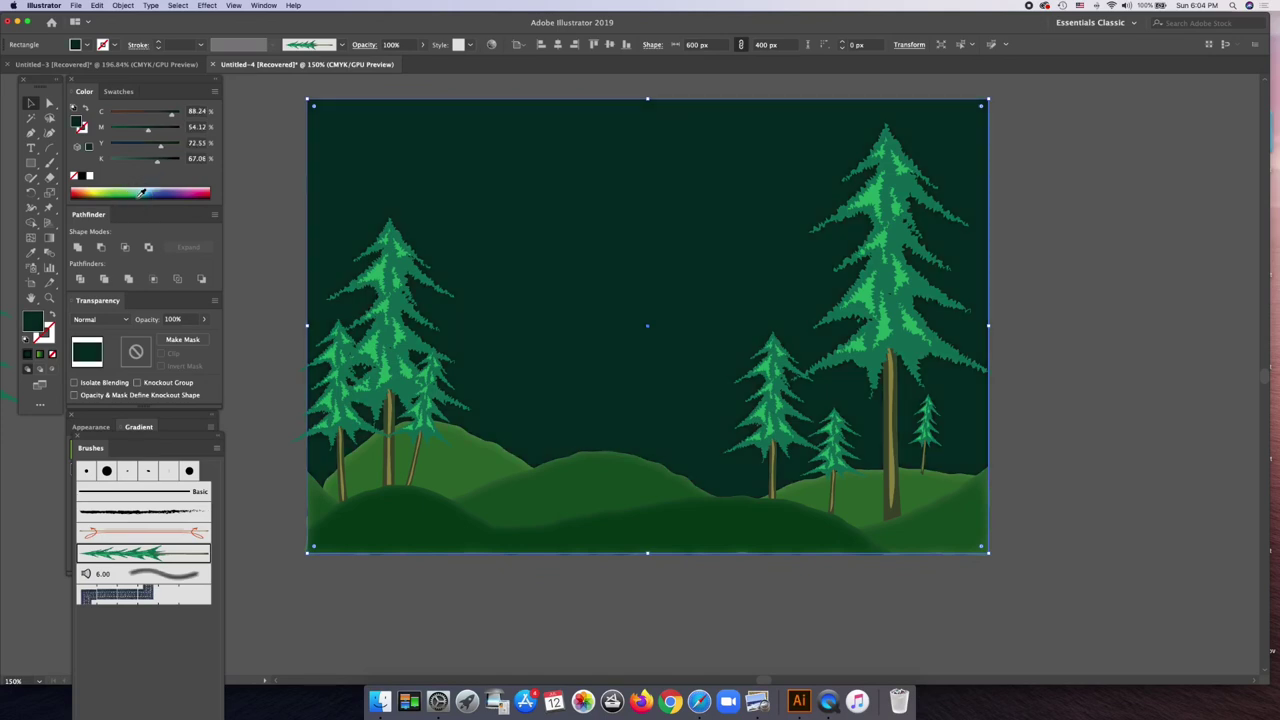
{"action": "left_click", "coordinate": [162, 162]}
{"action": "left_click_drag", "start_coordinate": [162, 162], "coordinate": [168, 164]}
{"action": "left_click", "coordinate": [167, 162]}
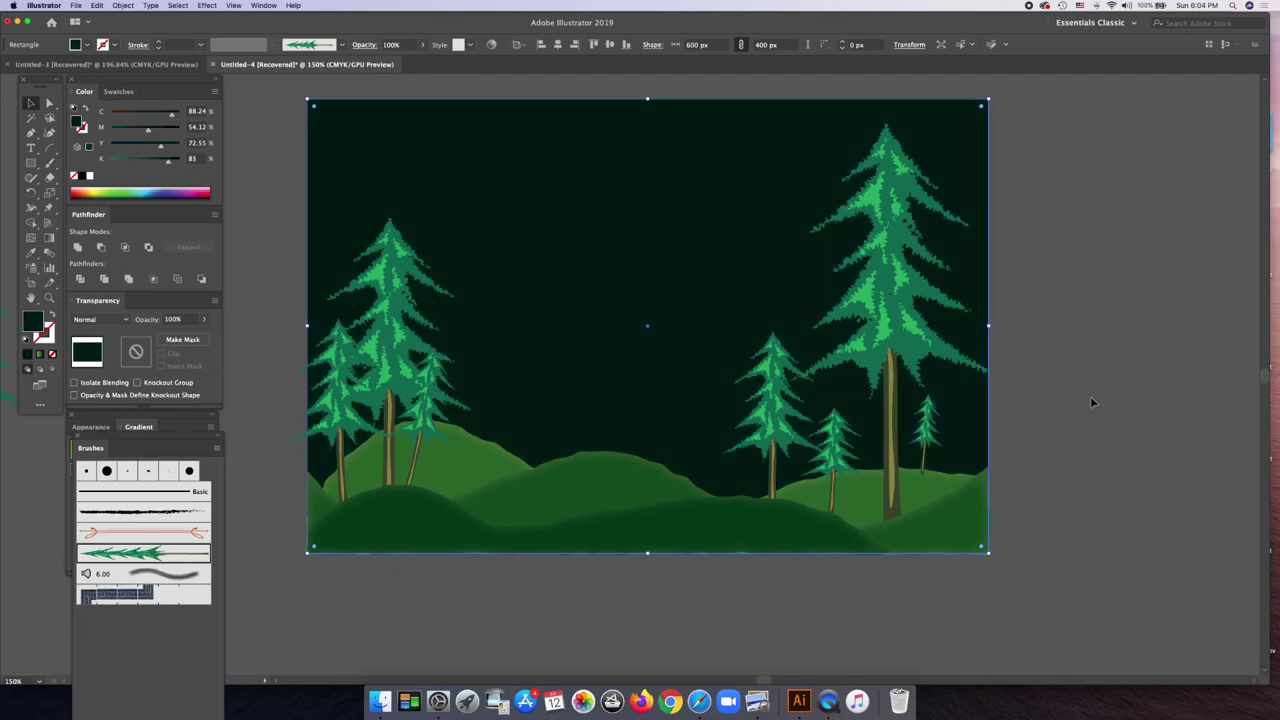
{"action": "key", "text": "a"}
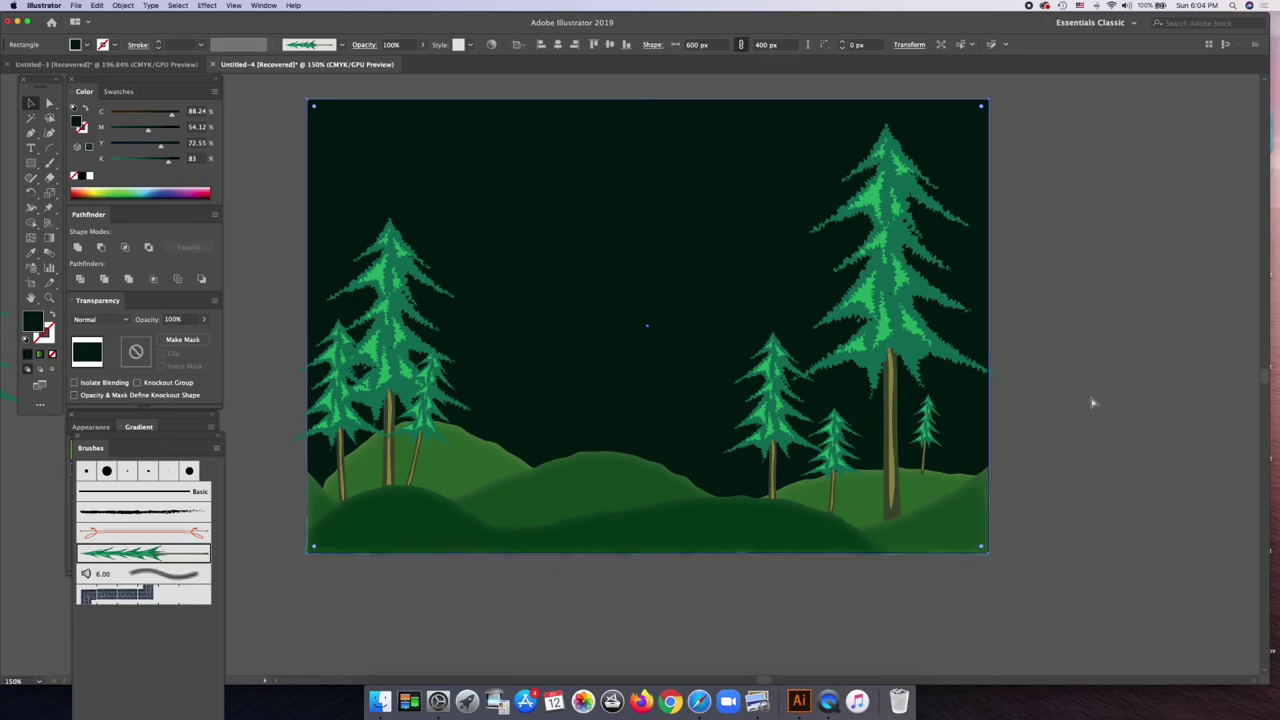
{"action": "key", "text": "super+minus"}
{"action": "key", "text": "super+minus"}
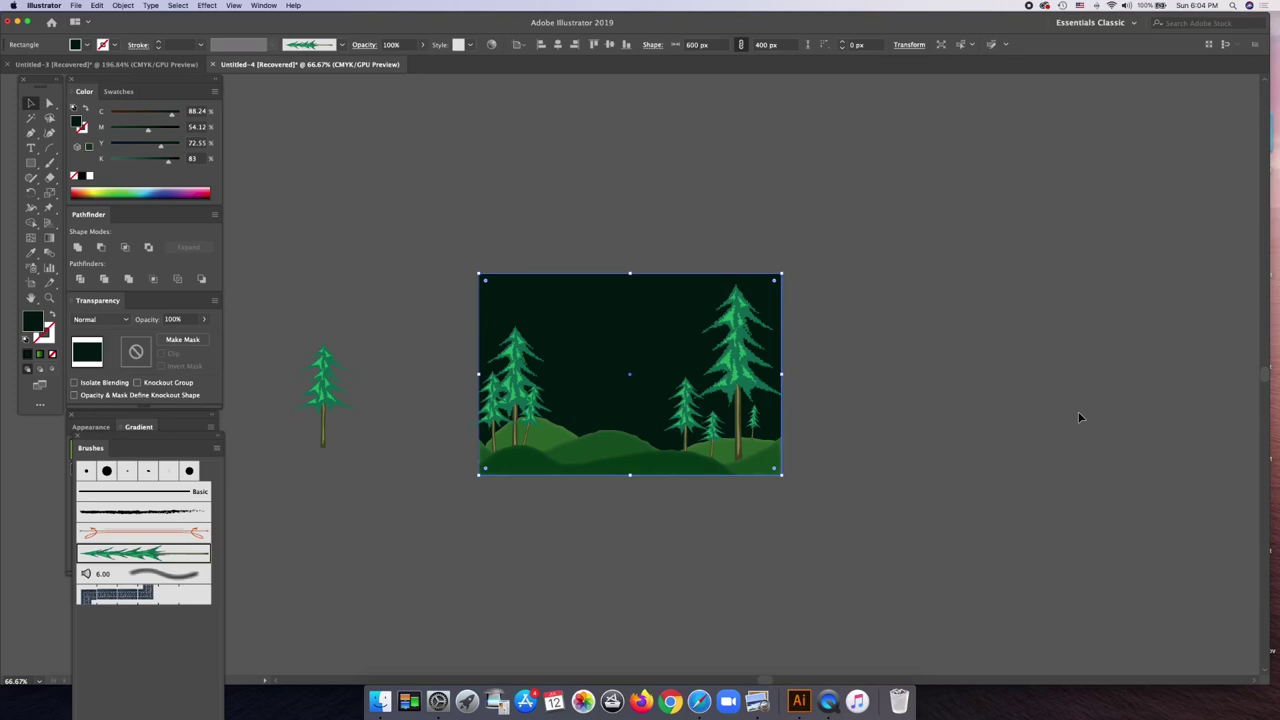
- Make the front hill darker, slightly more magenta and less yellow
{"action": "scroll", "coordinate": [1079, 415], "scroll_direction": "down", "scroll_amount": 1}
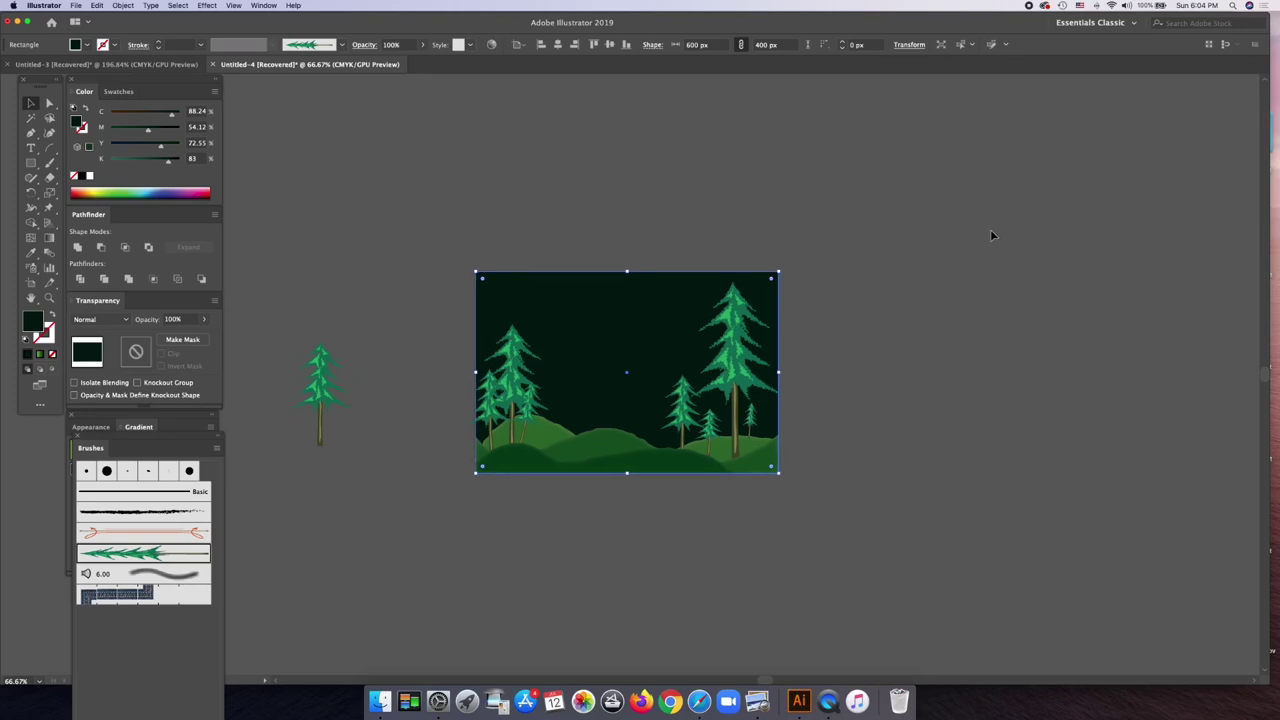
{"action": "key", "text": "super+plus"}
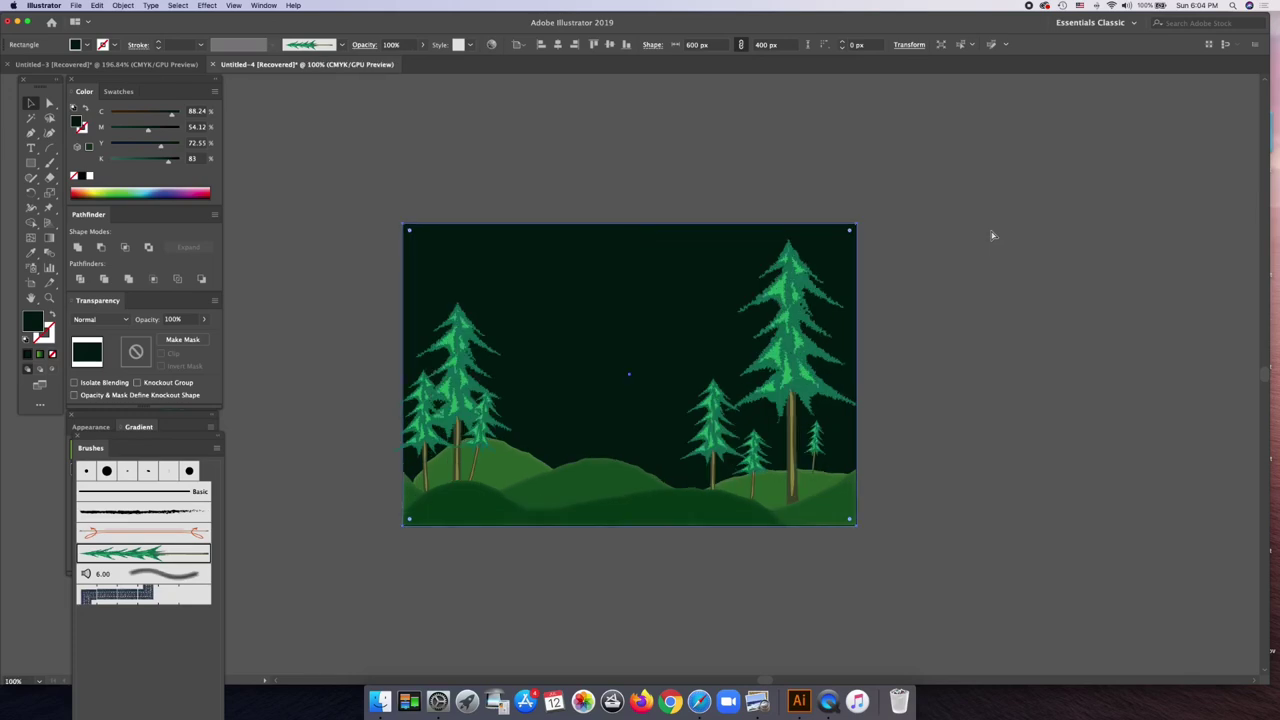
{"action": "key", "text": "super+plus"}
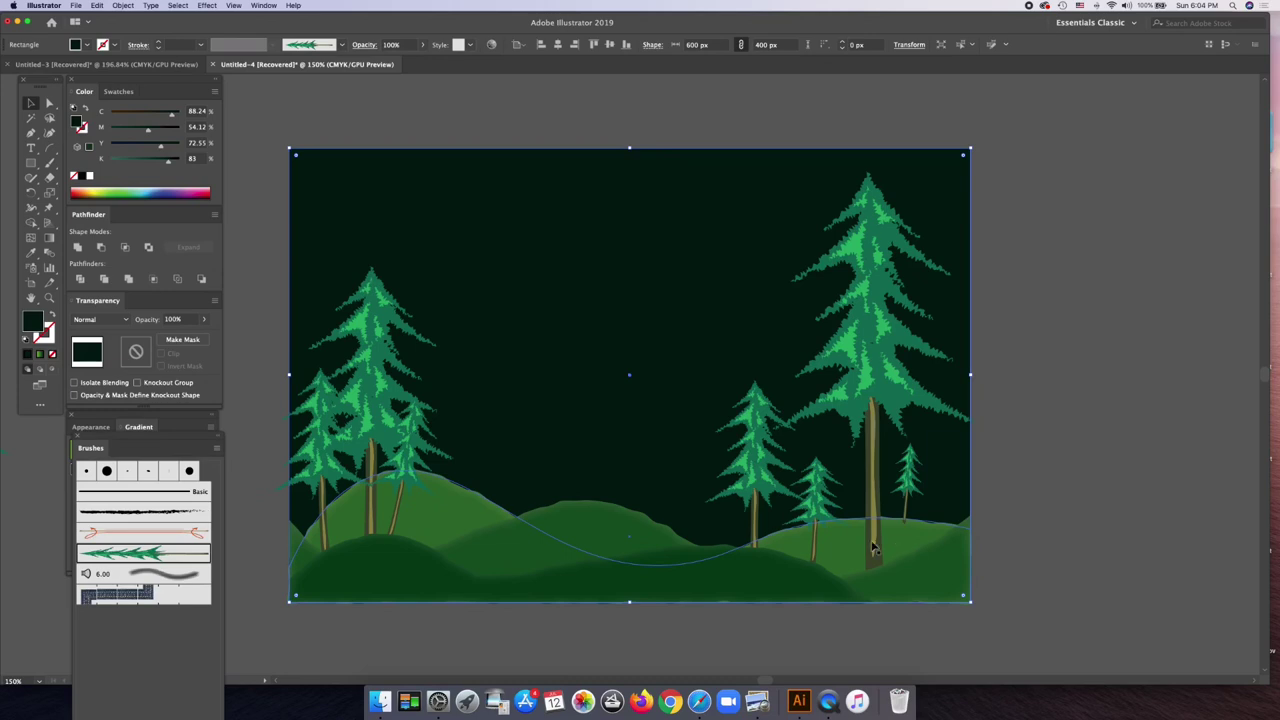
{"action": "left_click", "coordinate": [450, 507]}
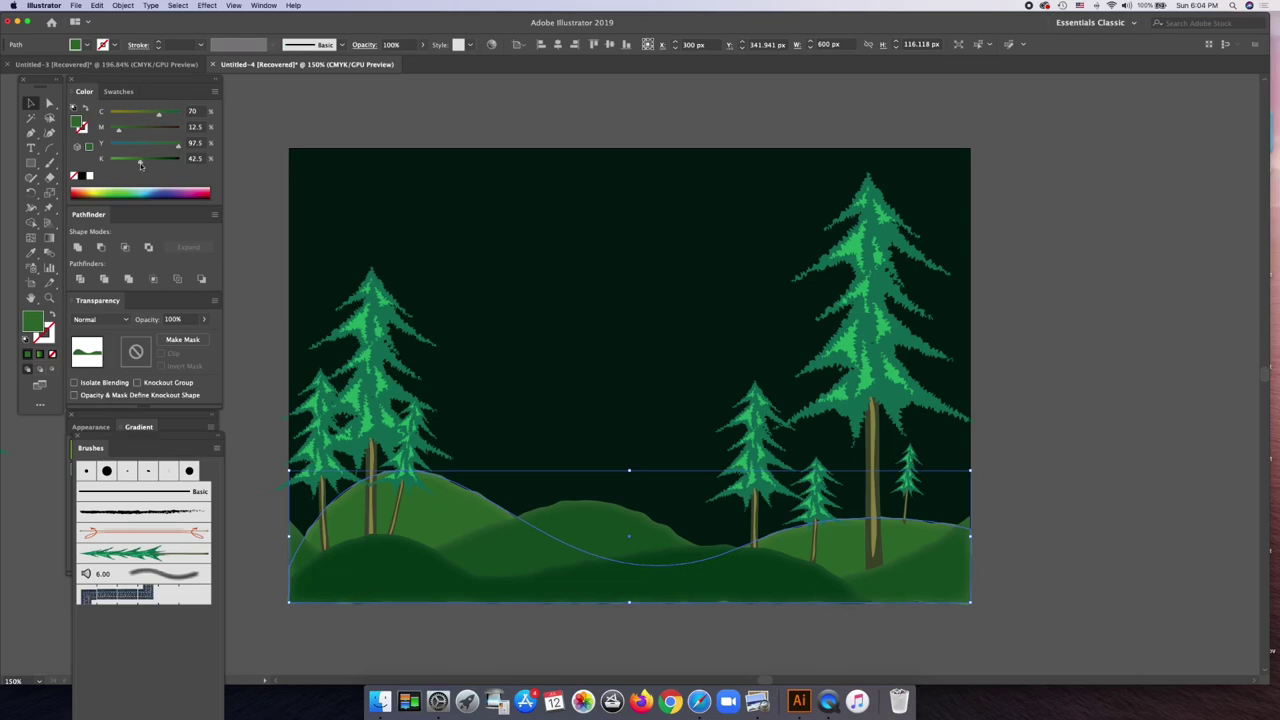
{"action": "left_click_drag", "start_coordinate": [140, 163], "coordinate": [145, 164]}
{"action": "left_click_drag", "start_coordinate": [118, 130], "coordinate": [128, 132]}
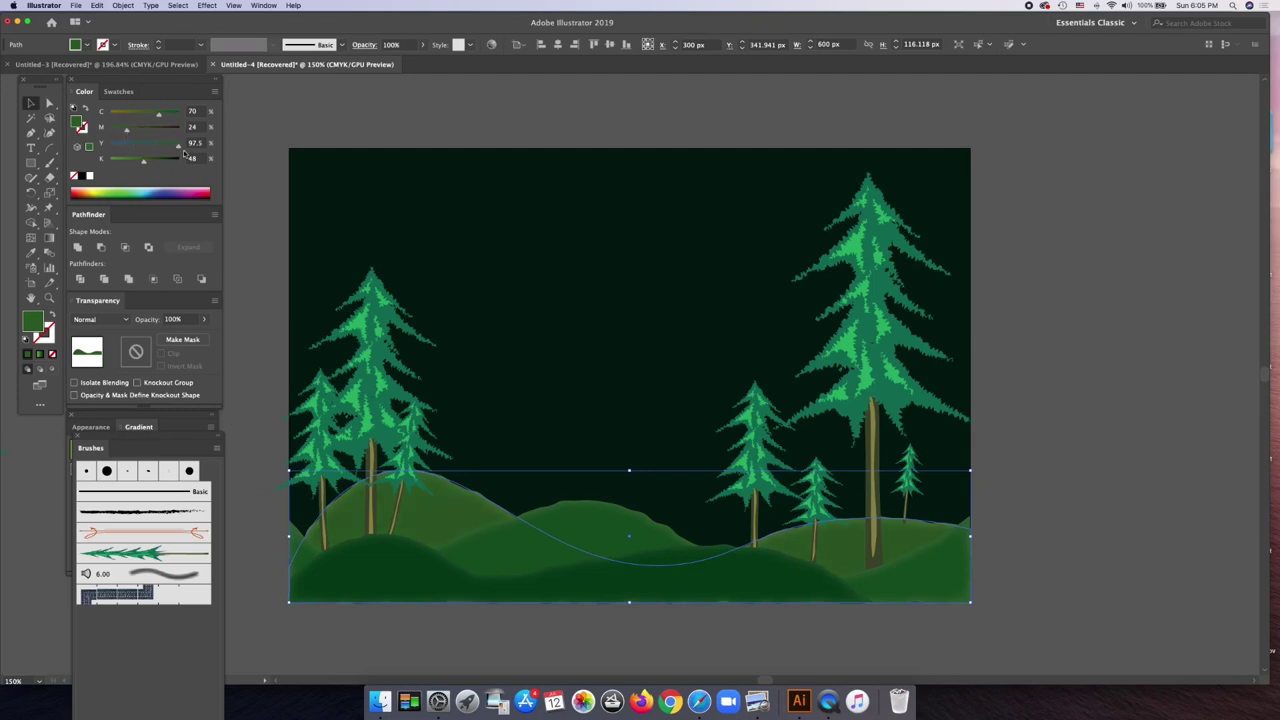
{"action": "left_click_drag", "start_coordinate": [178, 146], "coordinate": [168, 148]}
{"action": "left_click", "coordinate": [168, 148]}
- Darken the middle hill slightly and reduce its yellow
{"action": "left_click", "coordinate": [583, 522]}
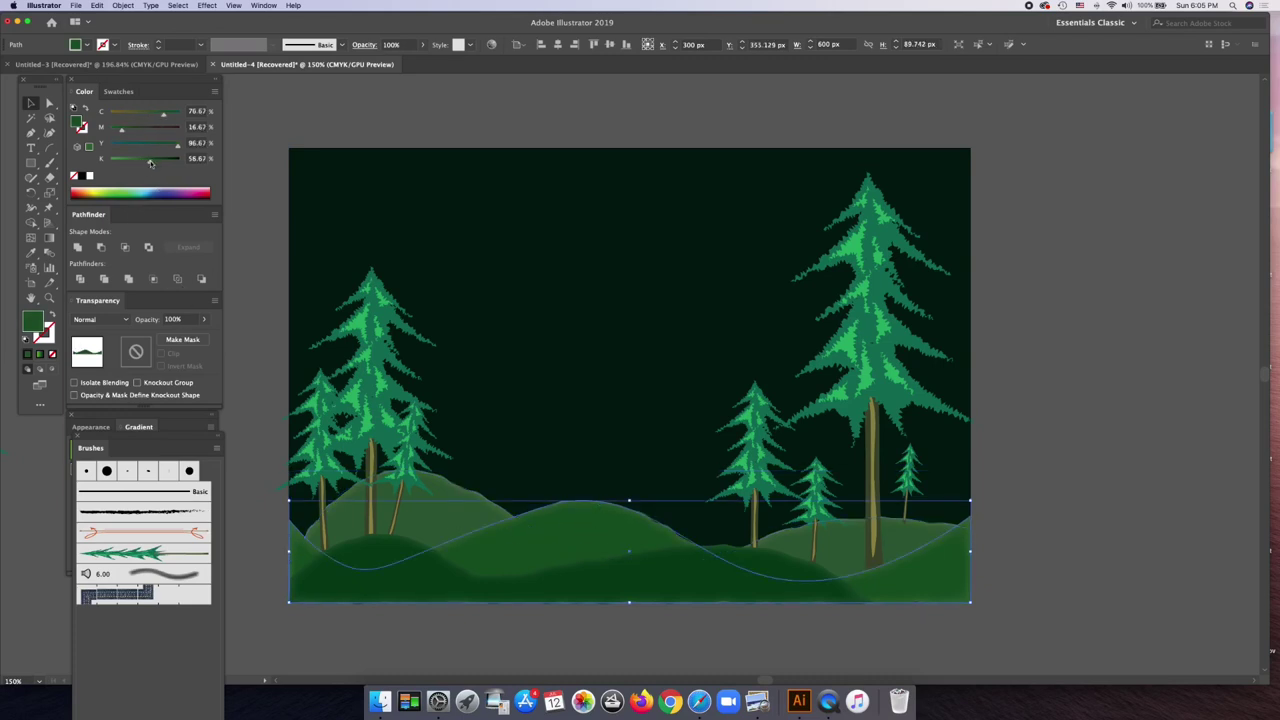
{"action": "left_click_drag", "start_coordinate": [152, 160], "coordinate": [154, 163]}
{"action": "left_click_drag", "start_coordinate": [178, 146], "coordinate": [172, 148]}
{"action": "left_click_drag", "start_coordinate": [172, 148], "coordinate": [168, 148]}
- Darken the front hill to a near-black green (C 83.33, M 20.83, Y 67, K 83)
{"action": "left_click", "coordinate": [371, 586]}
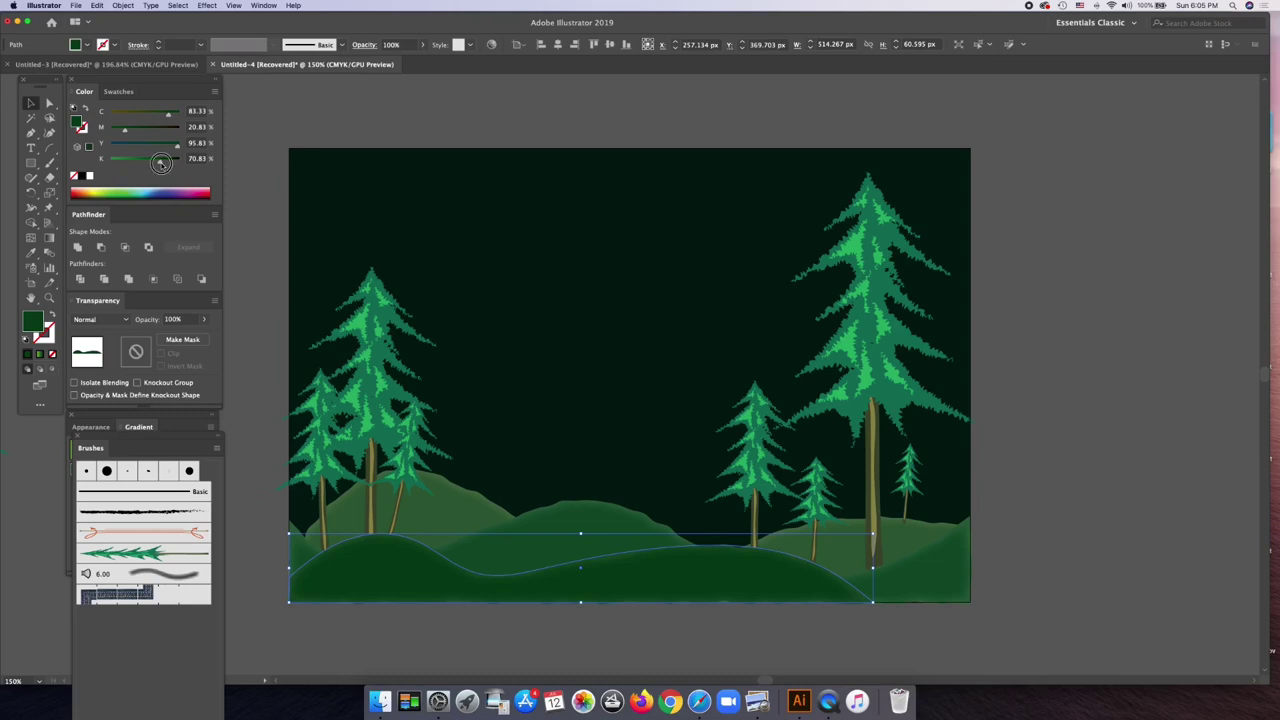
{"action": "left_click_drag", "start_coordinate": [160, 161], "coordinate": [165, 161]}
{"action": "mouse_move", "coordinate": [179, 147]}
{"action": "left_mouse_down"}
{"action": "mouse_move", "coordinate": [157, 146]}
{"action": "mouse_move", "coordinate": [167, 165]}
{"action": "left_mouse_up"}
{"action": "left_click", "coordinate": [166, 163]}
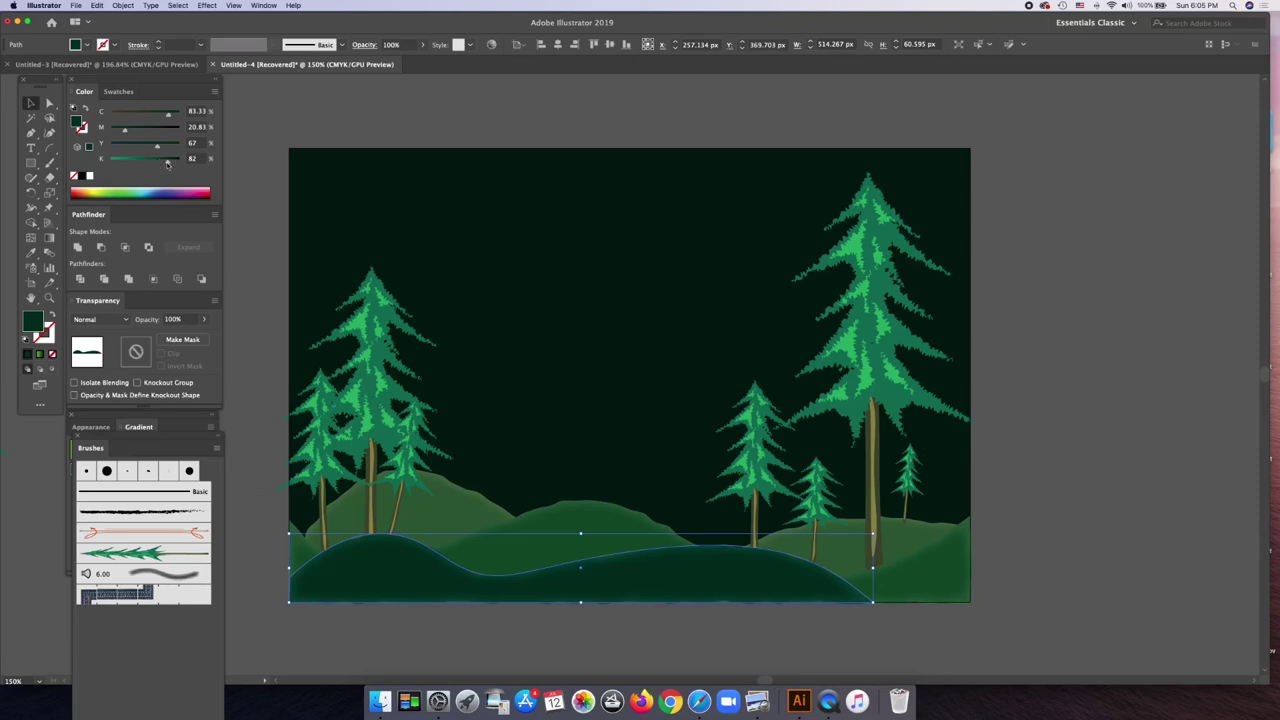
{"action": "left_click", "coordinate": [167, 163]}
{"action": "left_click", "coordinate": [1076, 482]}
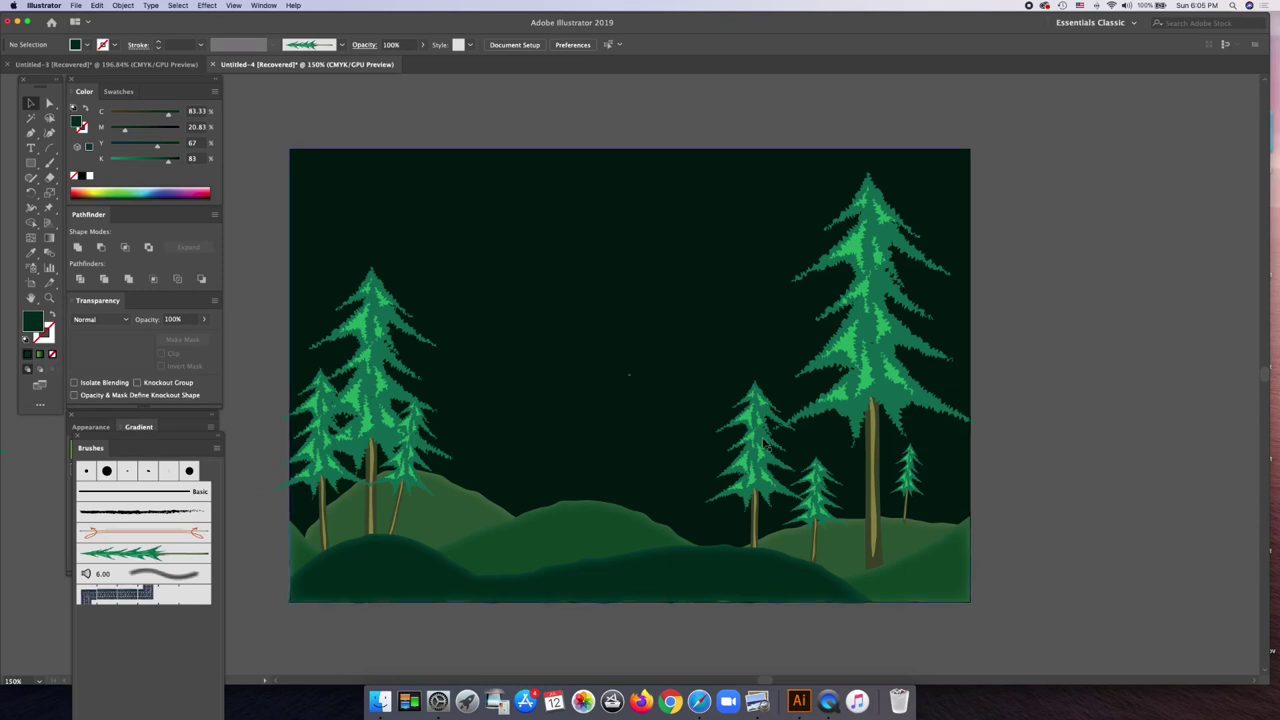
- Give the tall left pine's stroke a near-black green (C 70, M 12.5, Y 64, K 96)
{"action": "left_click", "coordinate": [393, 342]}
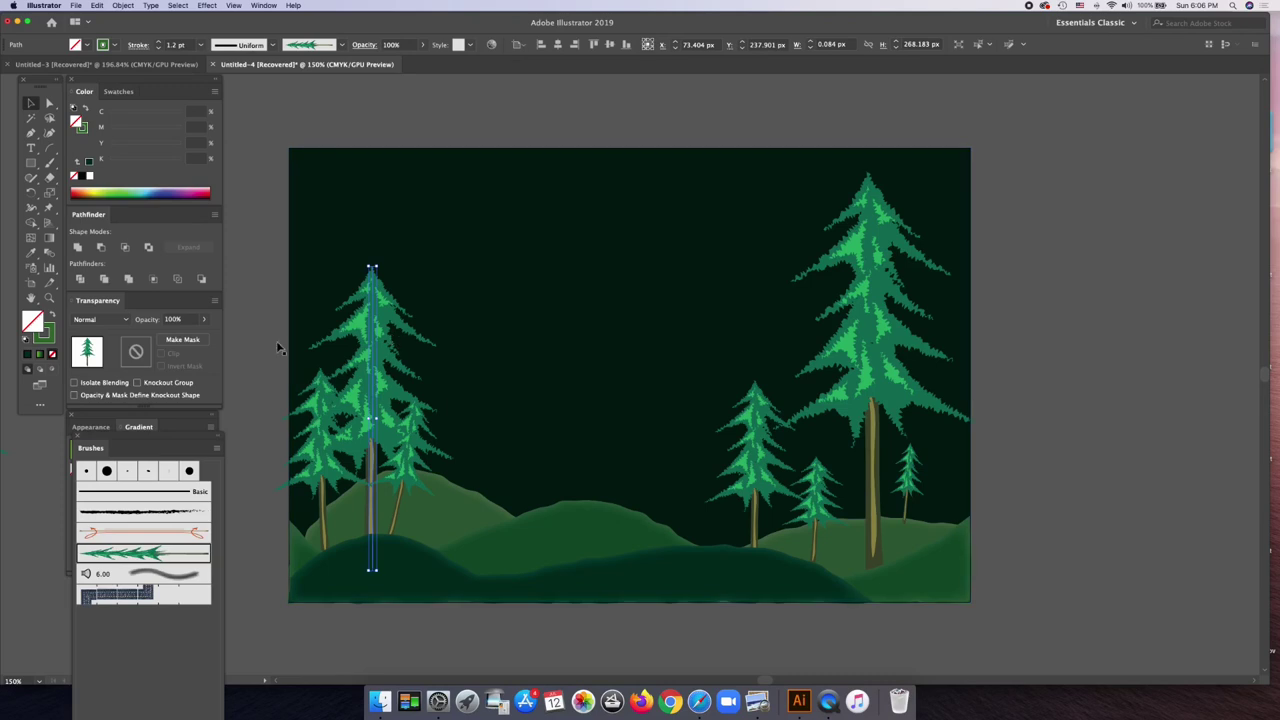
{"action": "left_click", "coordinate": [50, 338]}
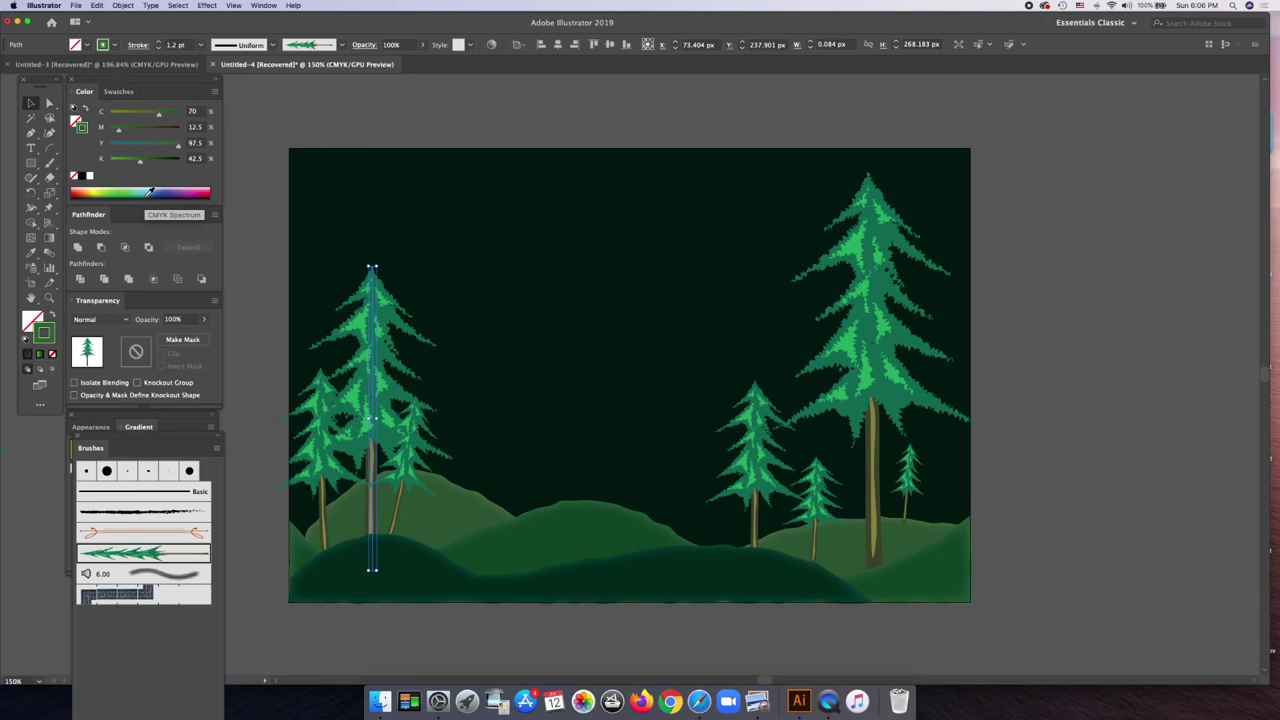
{"action": "mouse_move", "coordinate": [143, 160]}
{"action": "left_mouse_down"}
{"action": "mouse_move", "coordinate": [176, 166]}
{"action": "mouse_move", "coordinate": [179, 152]}
{"action": "left_mouse_up"}
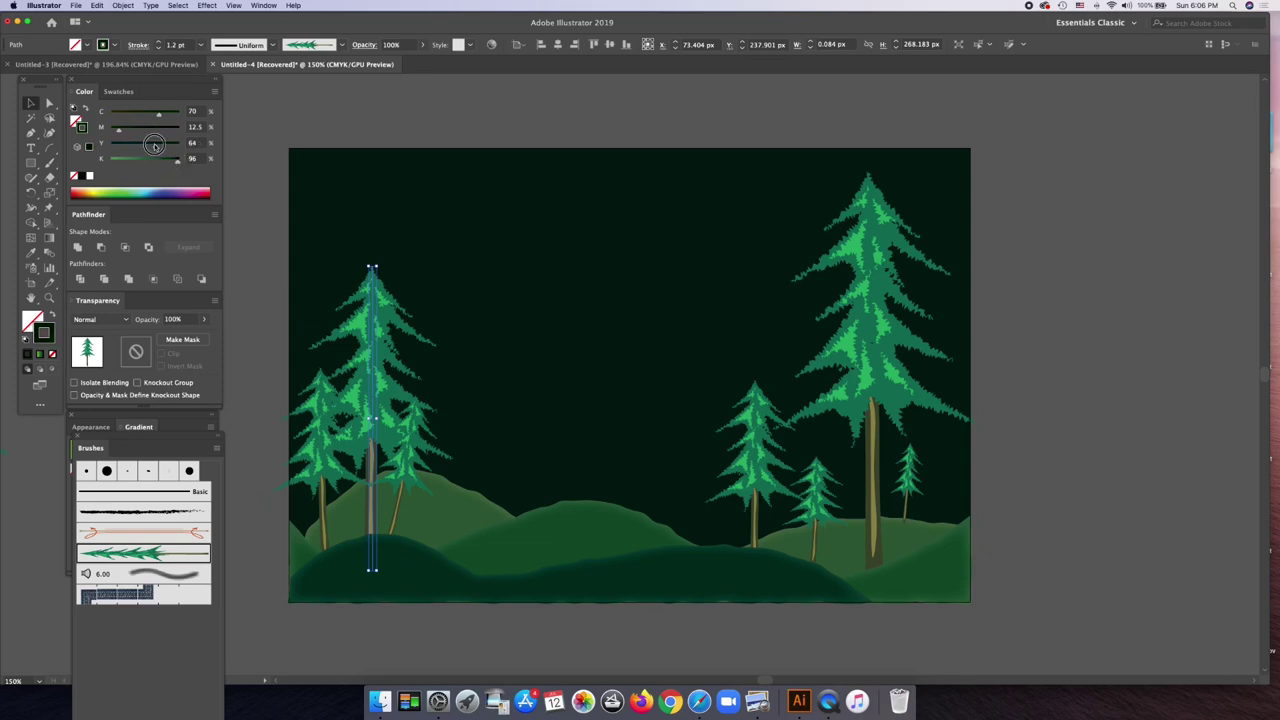
{"action": "left_click_drag", "start_coordinate": [178, 144], "coordinate": [175, 146]}
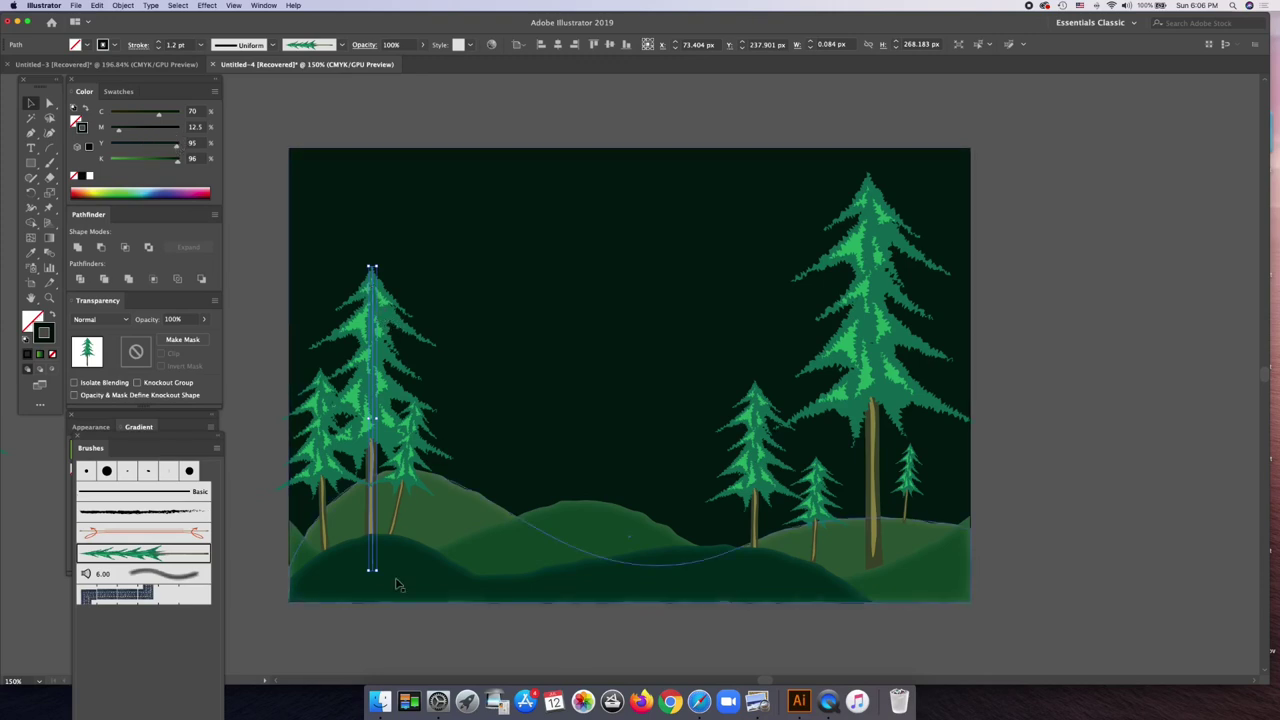
{"action": "scroll", "coordinate": [650, 657], "scroll_direction": "left", "scroll_amount": 10}
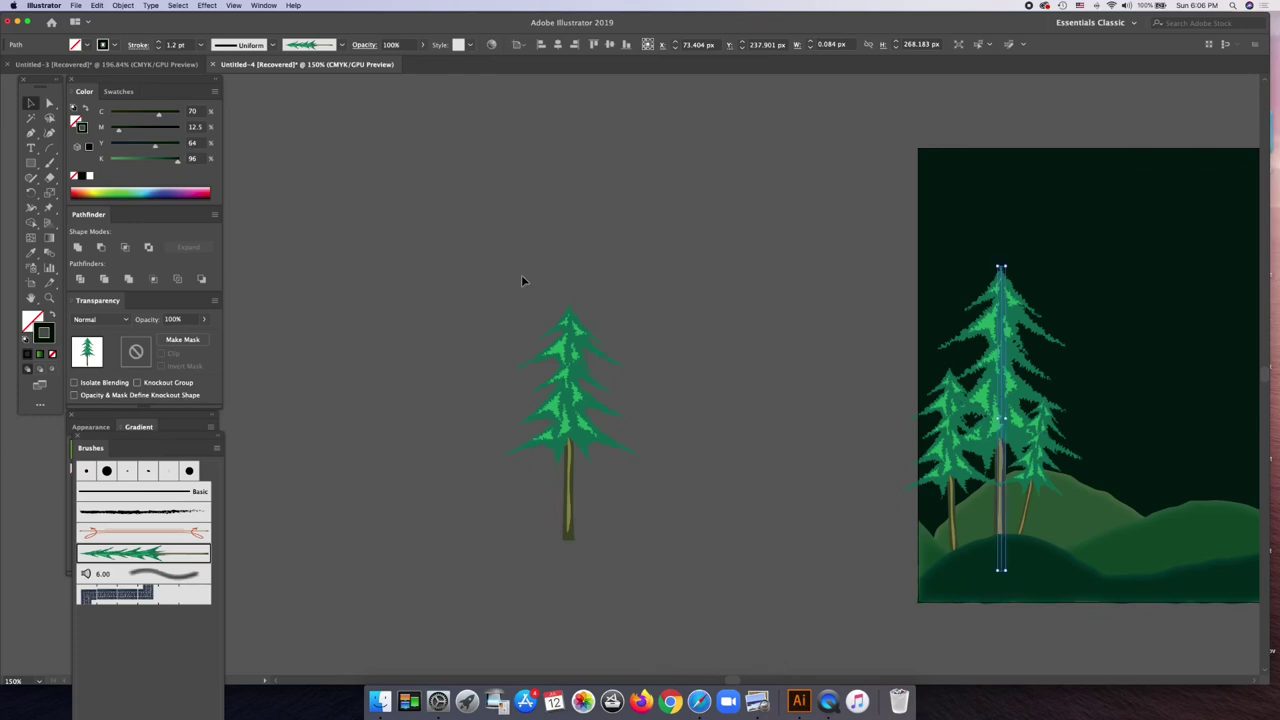
{"action": "scroll", "coordinate": [711, 333], "scroll_direction": "right", "scroll_amount": 4}
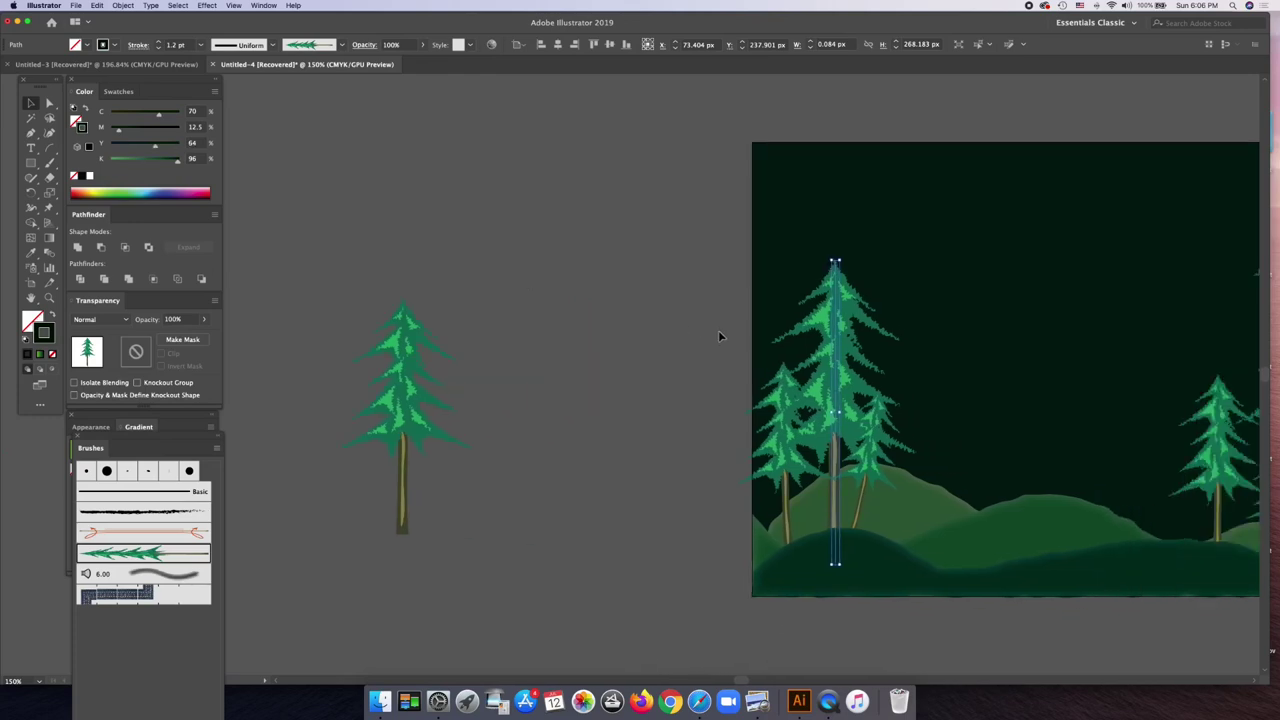
{"action": "scroll", "coordinate": [778, 352], "scroll_direction": "right", "scroll_amount": 3}
{"action": "scroll", "coordinate": [880, 360], "scroll_direction": "right", "scroll_amount": 2}
{"action": "scroll", "coordinate": [880, 354], "scroll_direction": "right", "scroll_amount": 1}
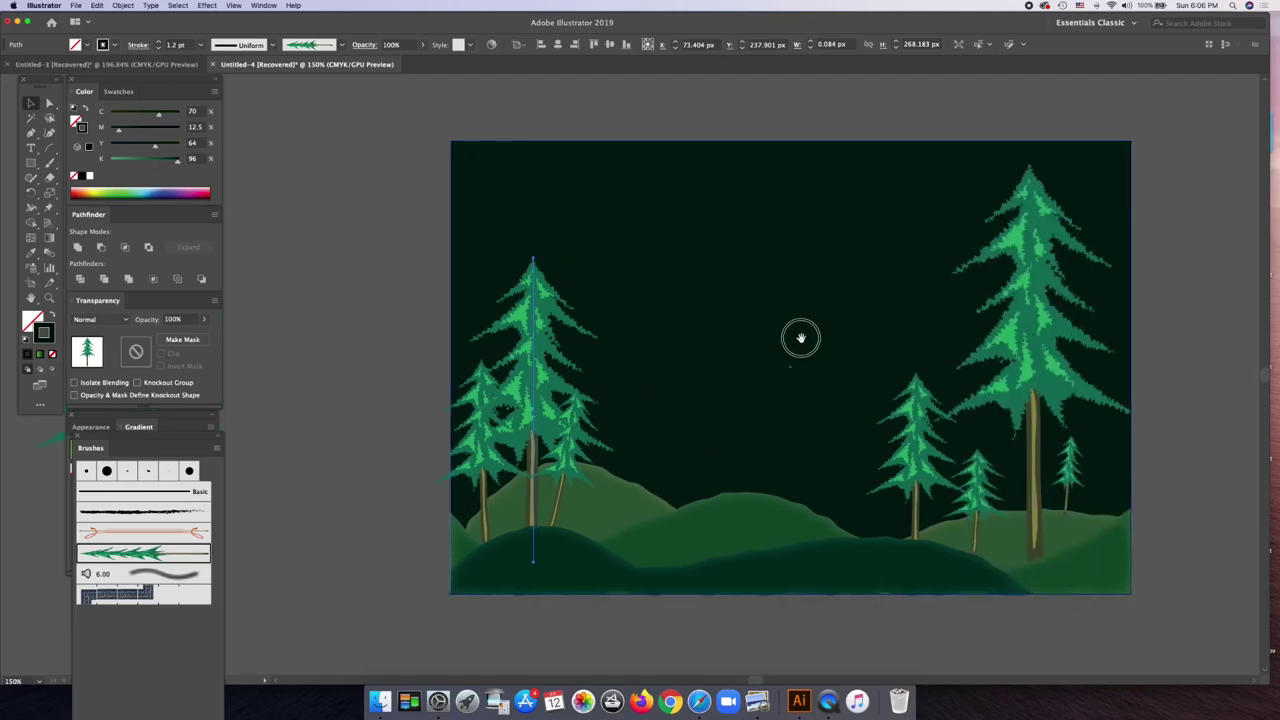
{"action": "scroll", "coordinate": [800, 340], "scroll_direction": "right", "scroll_amount": 2}
{"action": "scroll", "coordinate": [769, 318], "scroll_direction": "right", "scroll_amount": 1}
{"action": "scroll", "coordinate": [634, 306], "scroll_direction": "up", "scroll_amount": 2}
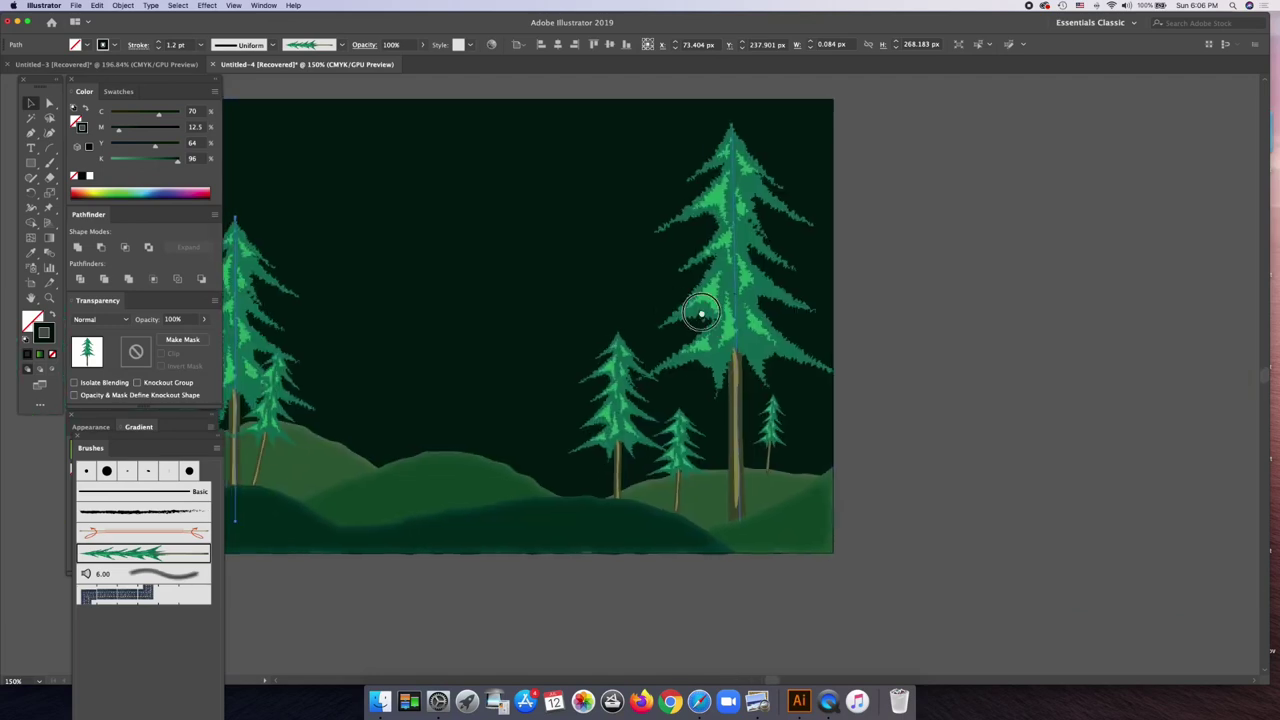
{"action": "scroll", "coordinate": [703, 314], "scroll_direction": "down", "scroll_amount": 2}
- Set the tall right pine's stroke to a dark teal green (C 100, M 66, Y 97.5, K 42.5)
{"action": "left_click", "coordinate": [1121, 366]}
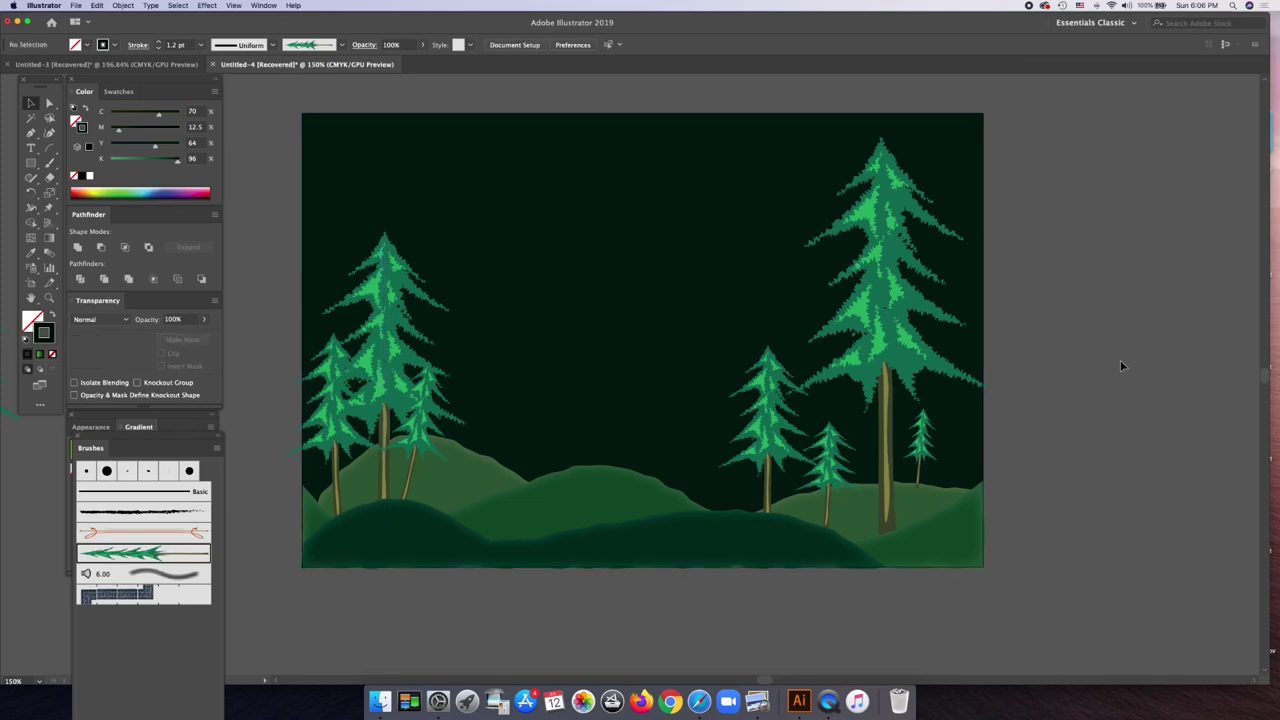
{"action": "left_click", "coordinate": [886, 335]}
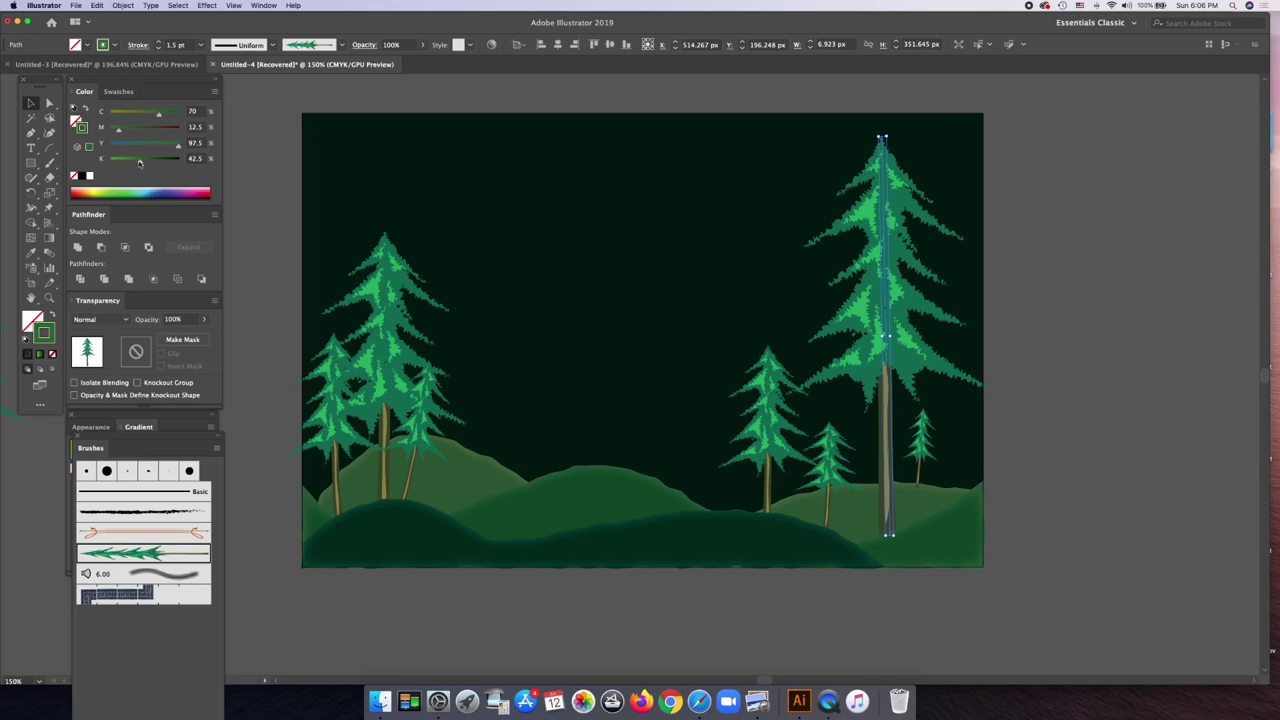
{"action": "mouse_move", "coordinate": [157, 117]}
{"action": "left_mouse_down"}
{"action": "mouse_move", "coordinate": [182, 117]}
{"action": "mouse_move", "coordinate": [157, 134]}
{"action": "left_mouse_up"}
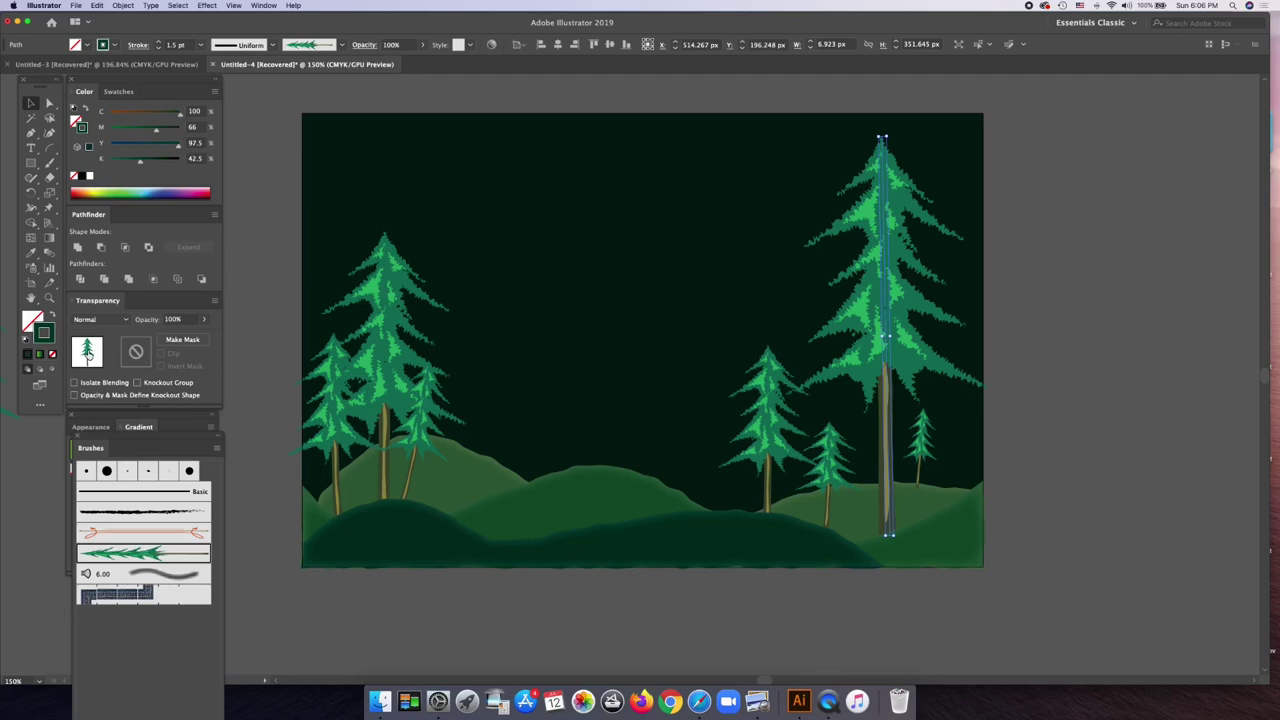
- Switch Art Brush 1 to Tints colorization and apply it to existing brush strokes
{"action": "double_click", "coordinate": [108, 551]}
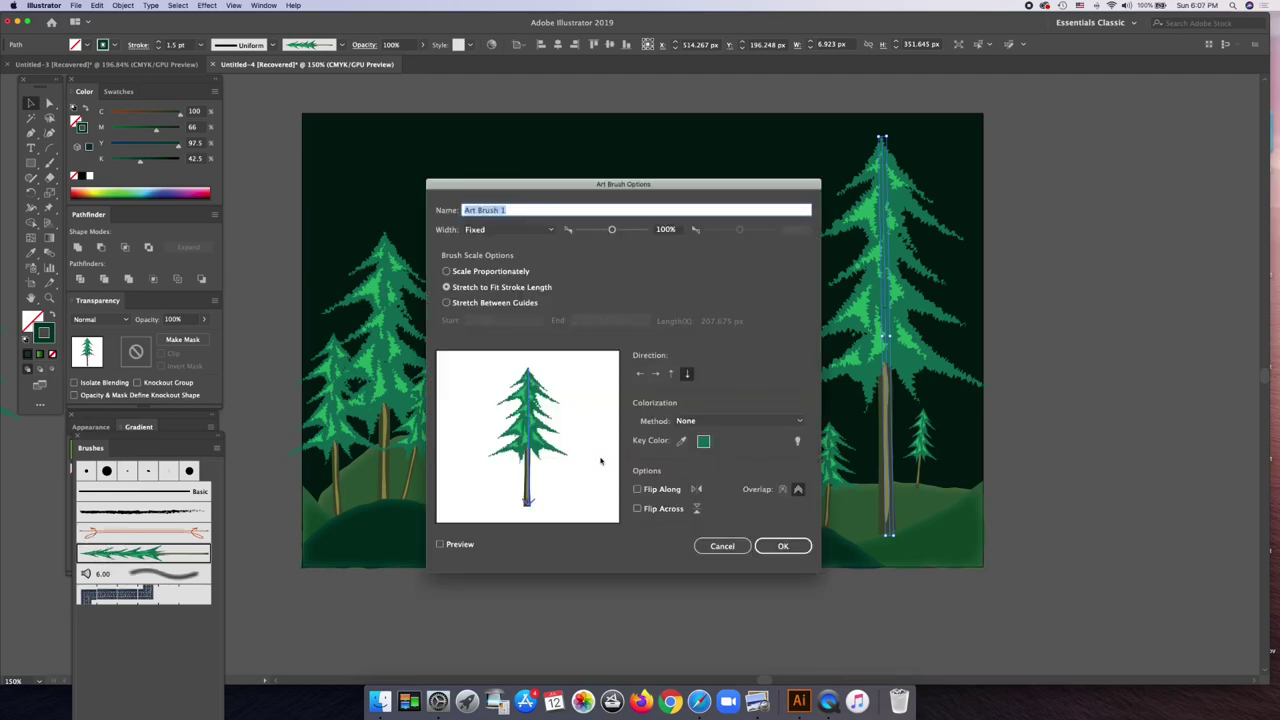
{"action": "left_click", "coordinate": [712, 421]}
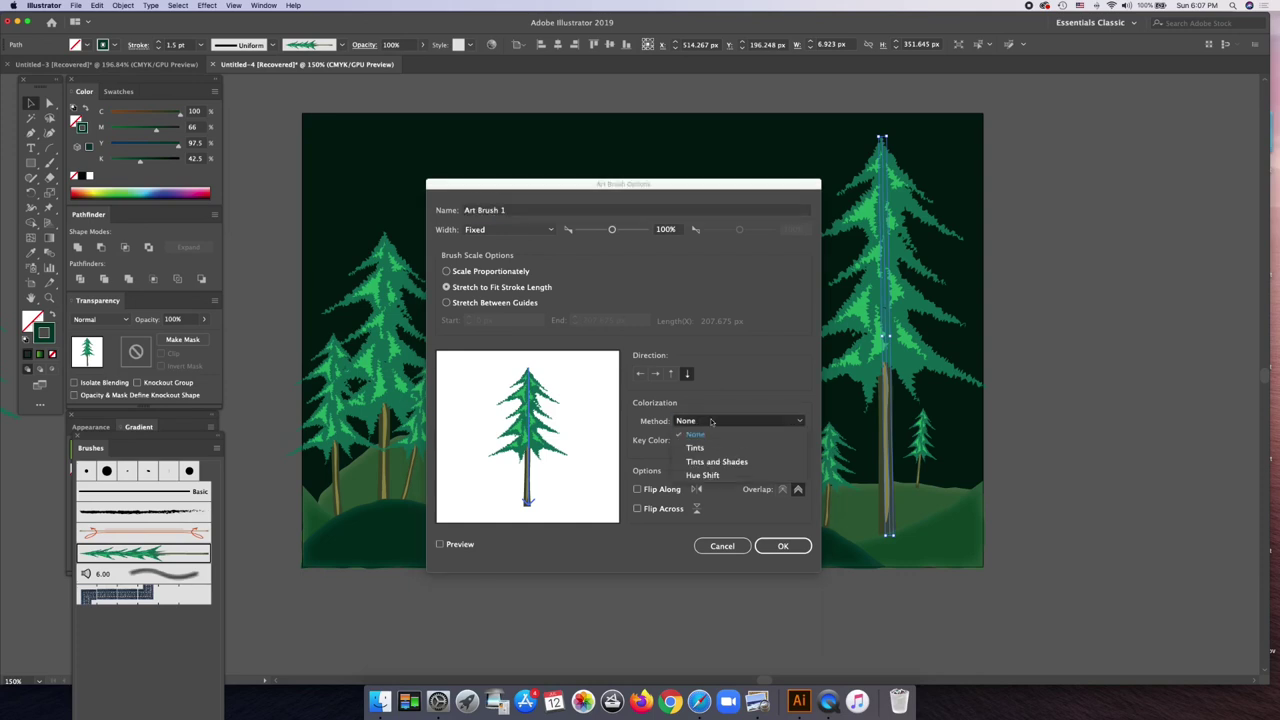
{"action": "left_click", "coordinate": [697, 448]}
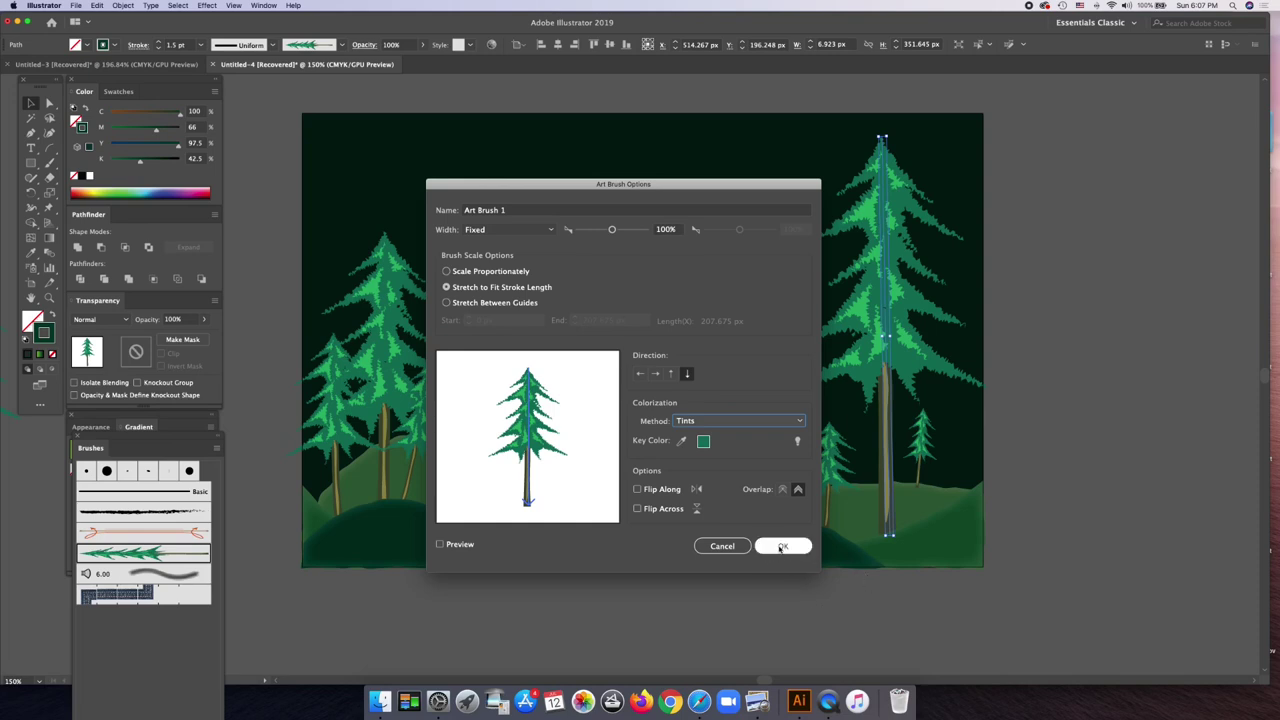
{"action": "left_click", "coordinate": [781, 547]}
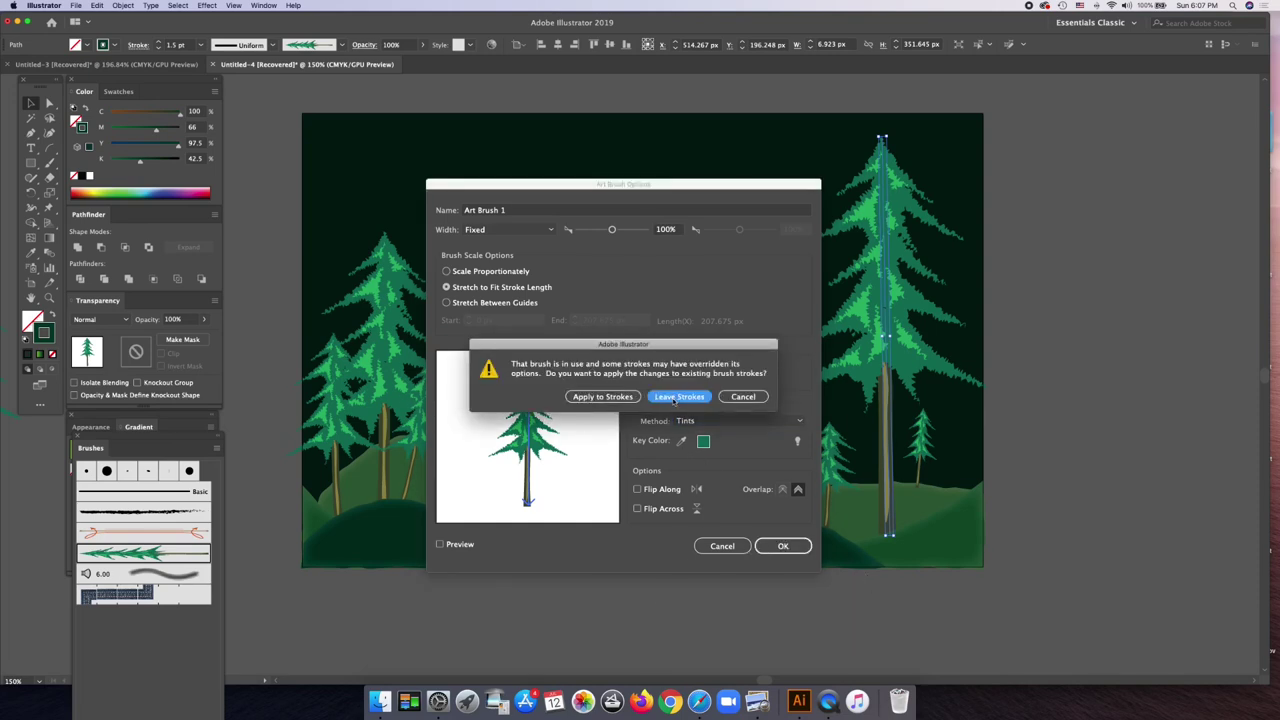
{"action": "left_click", "coordinate": [596, 397]}
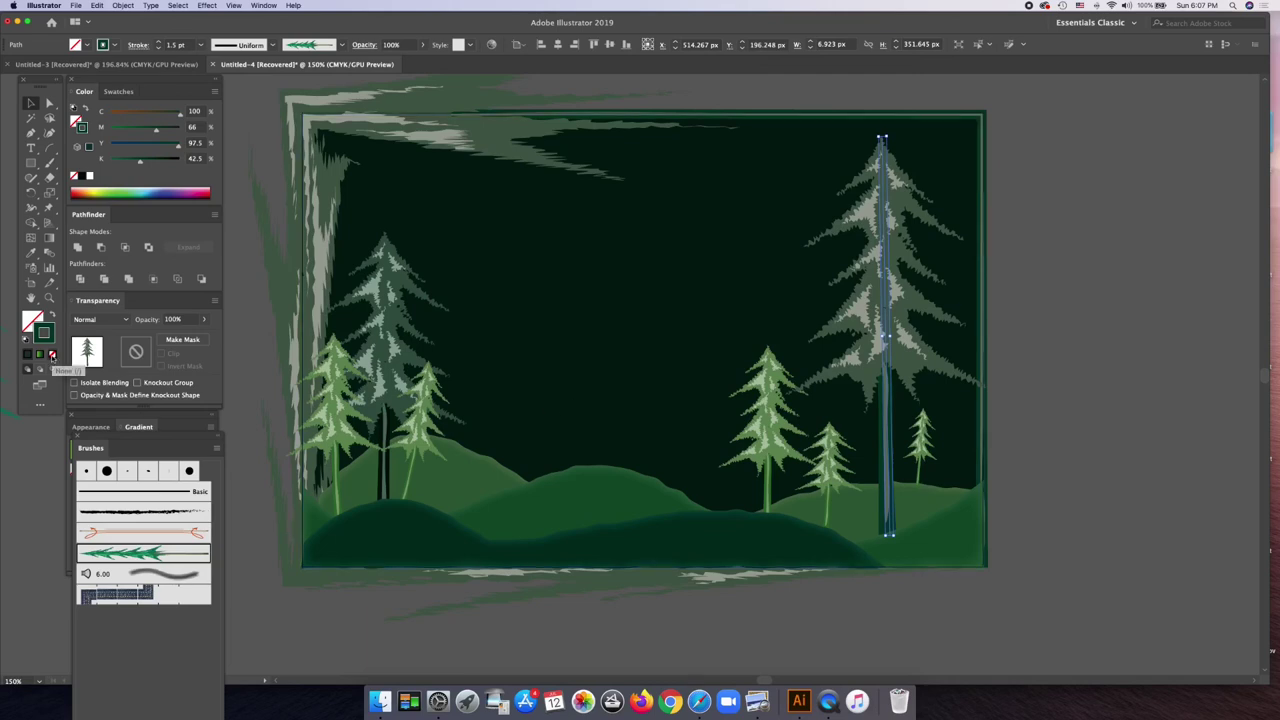
- Set the background rectangle's stroke to None, keeping the tall tree's stroke intact
{"action": "left_click", "coordinate": [53, 355]}
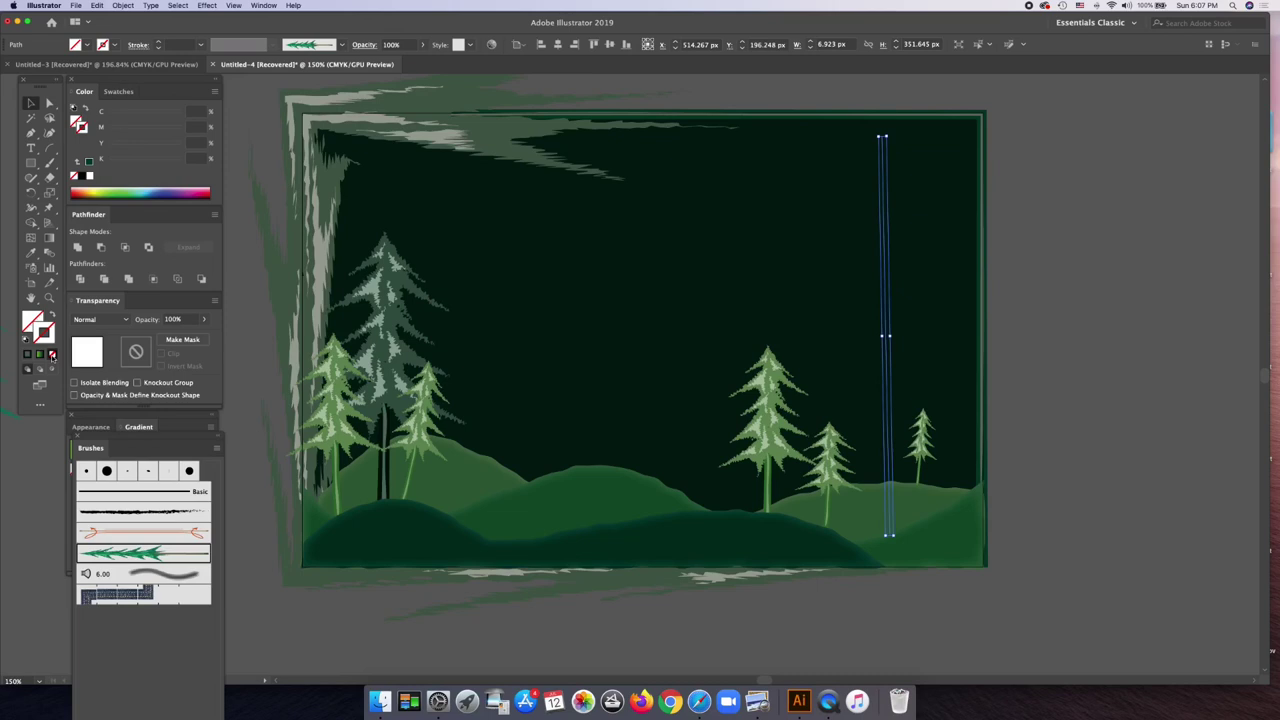
{"action": "key", "text": "super+z"}
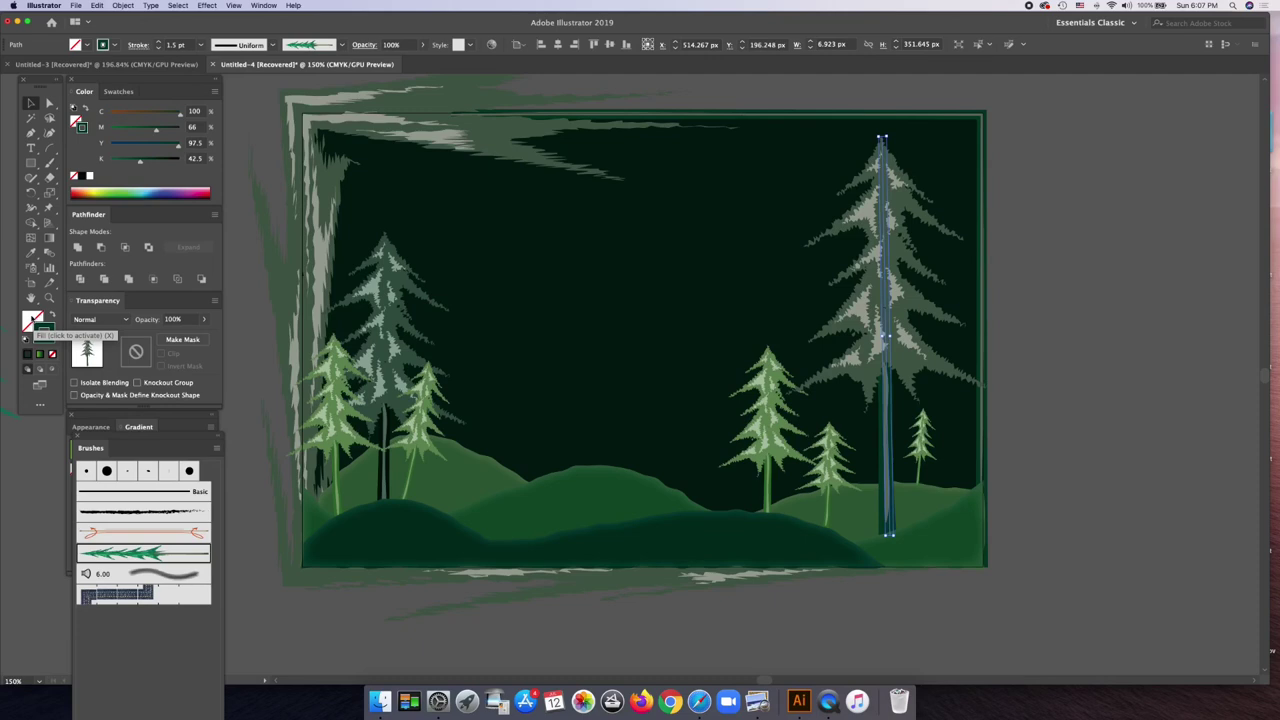
{"action": "left_click", "coordinate": [340, 117]}
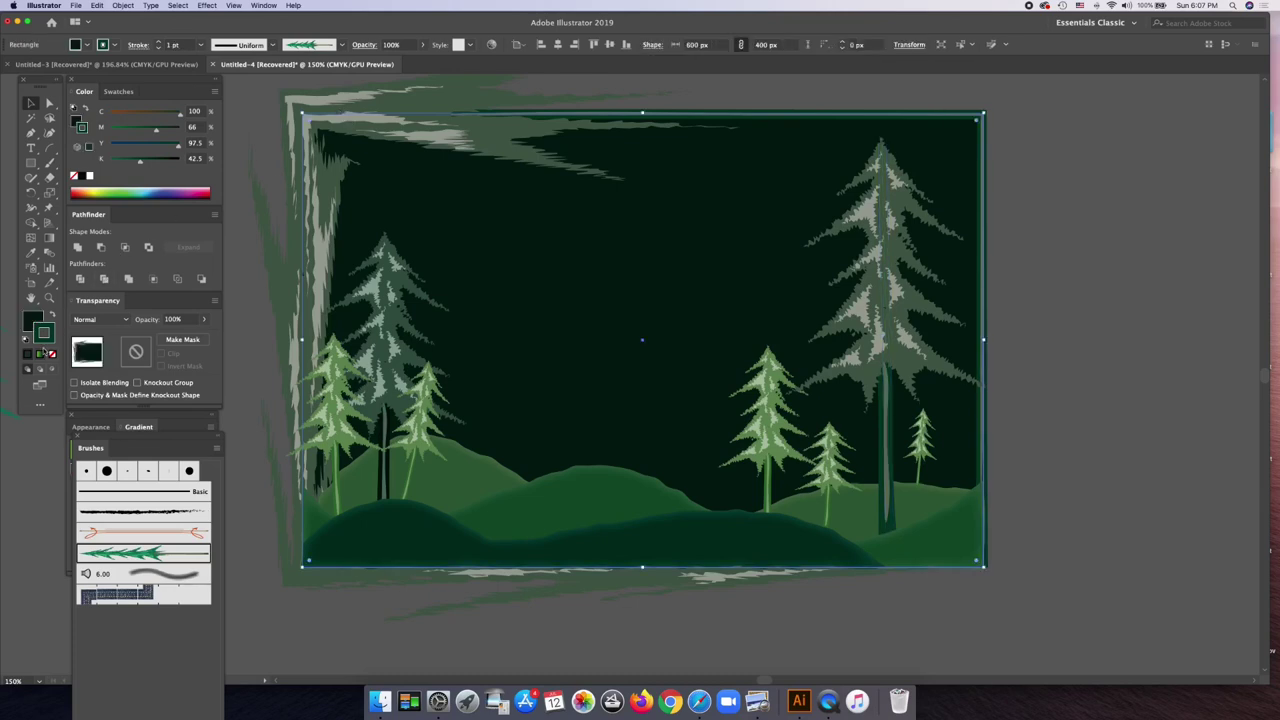
{"action": "left_click", "coordinate": [52, 354]}
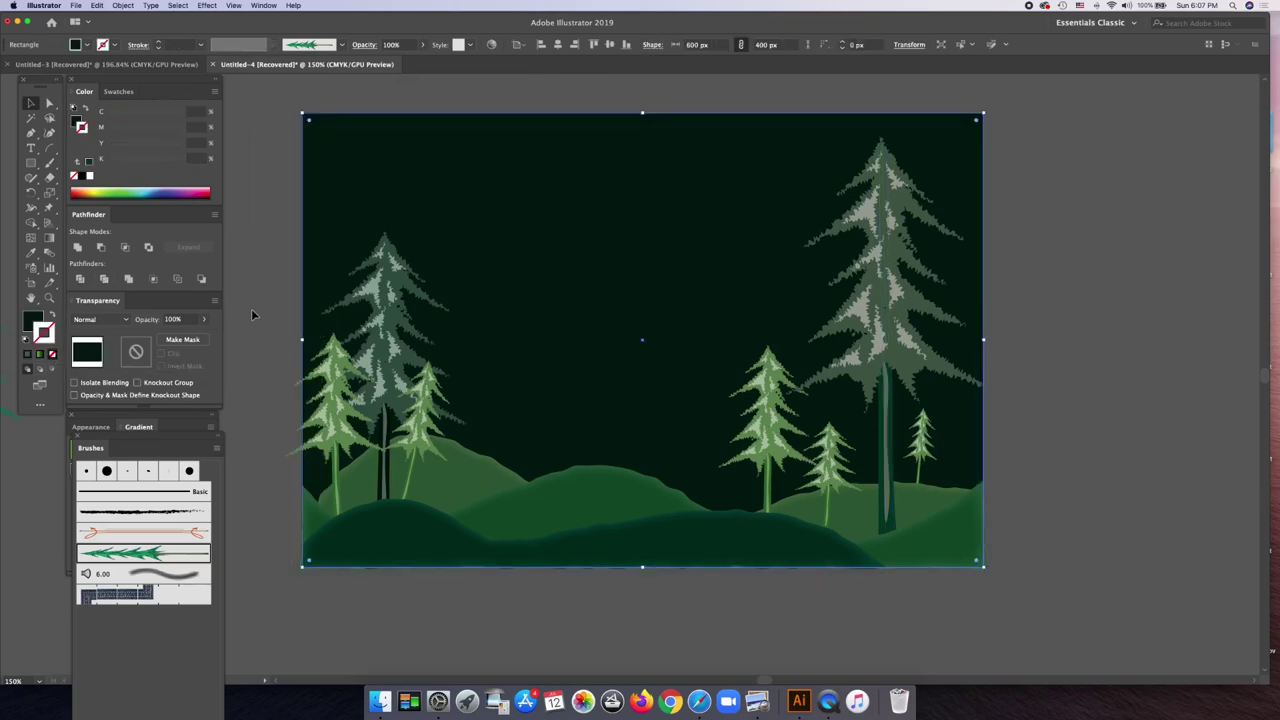
{"action": "left_click", "coordinate": [1114, 409]}
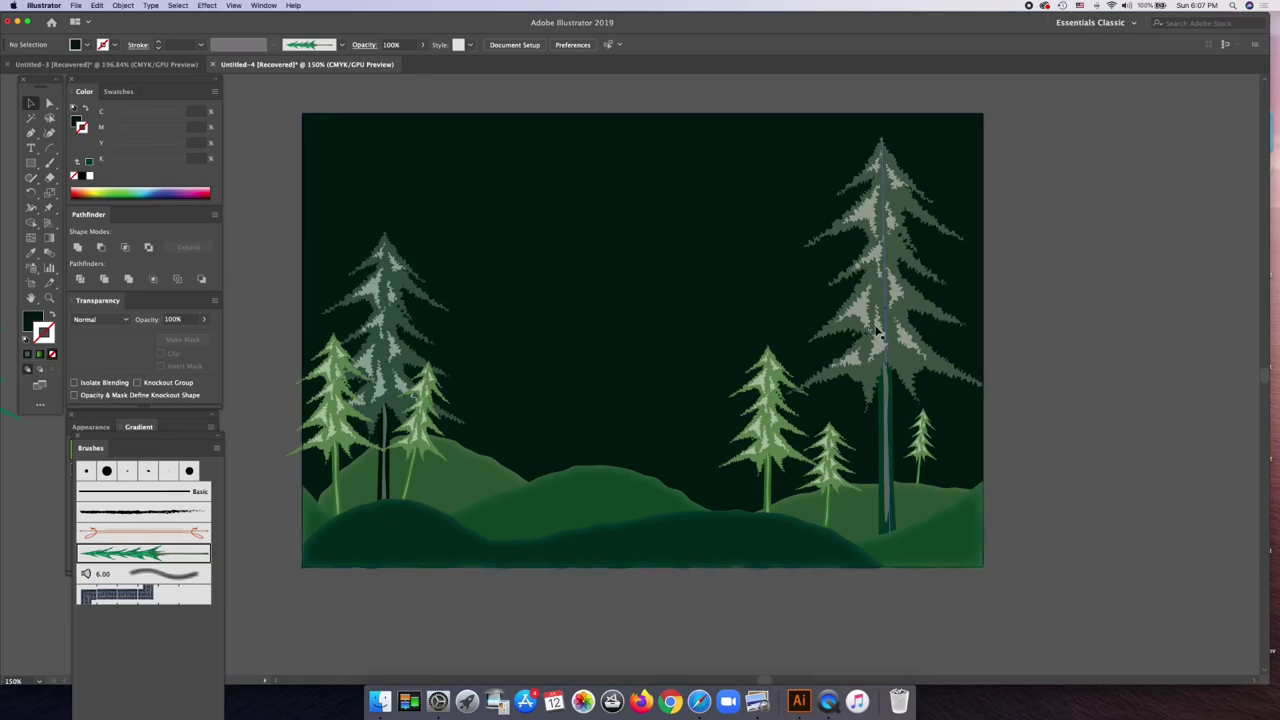
- Remove the brushed outline from the background rectangle after briefly isolating a tree
{"action": "left_click", "coordinate": [770, 412]}
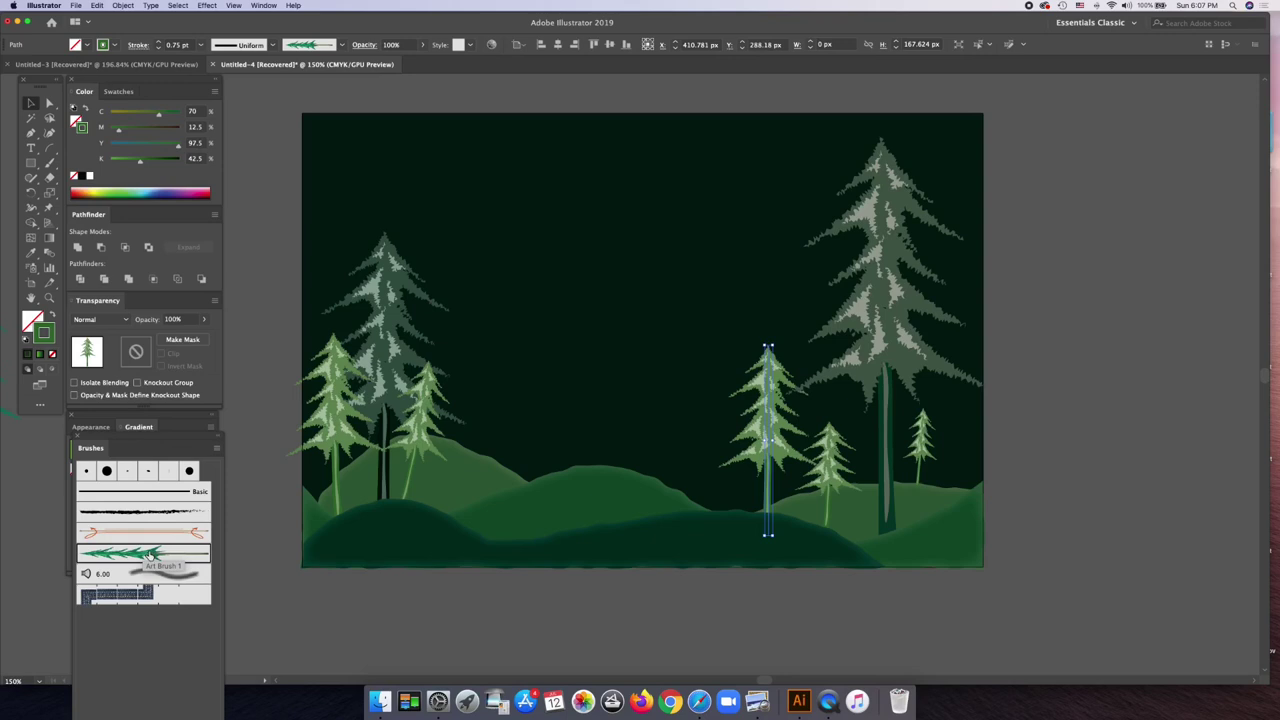
{"action": "left_click", "coordinate": [768, 398]}
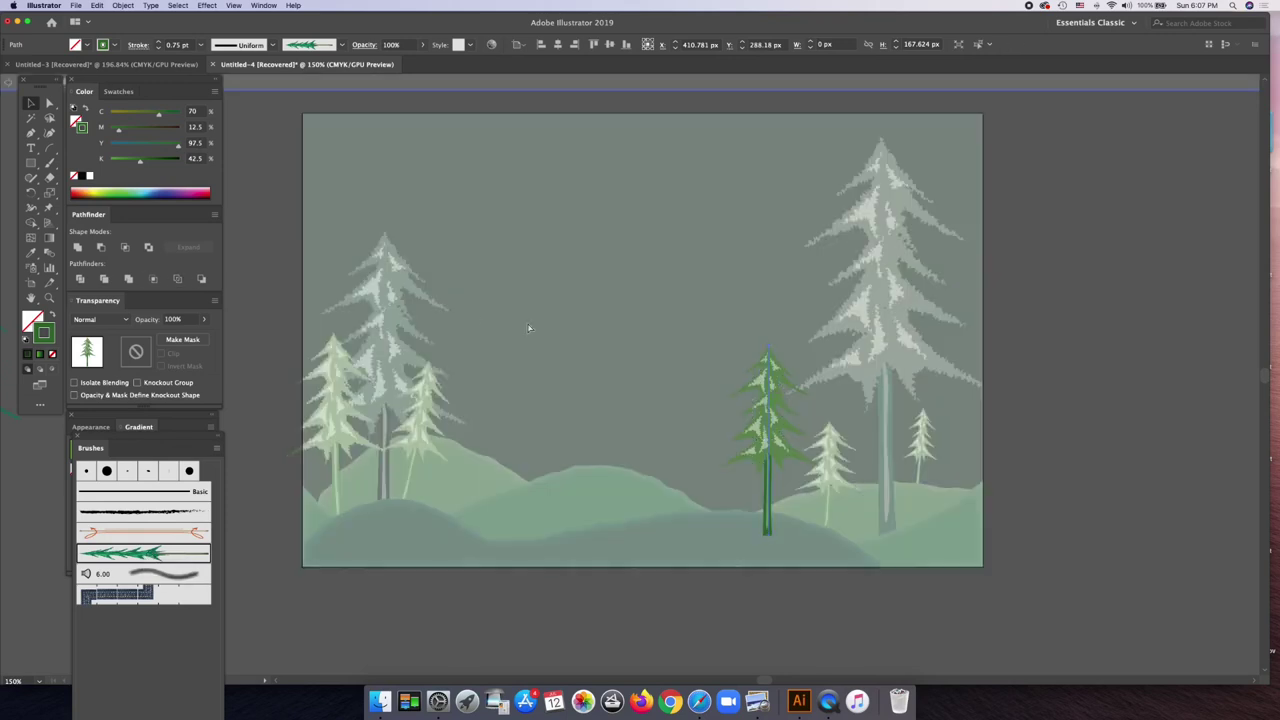
{"action": "double_click", "coordinate": [529, 328]}
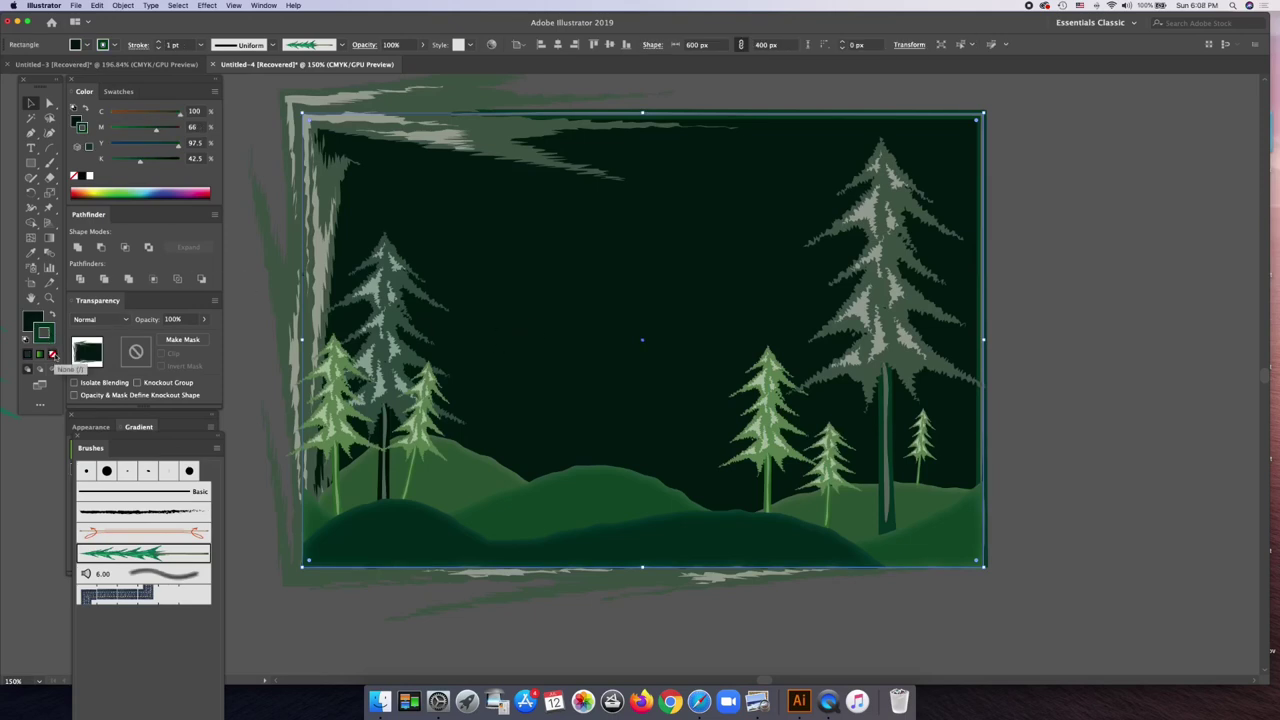
{"action": "left_click", "coordinate": [54, 355]}
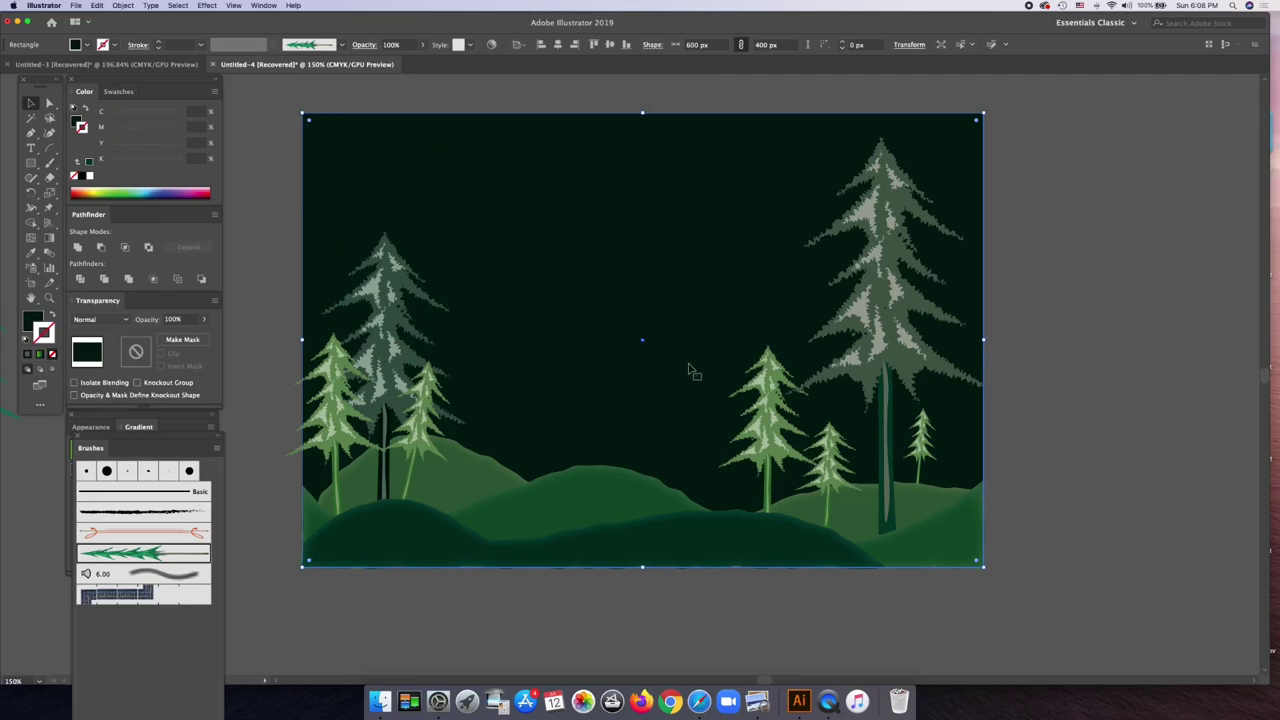
- Try a darker trunk colour, then undo back to the bright green trees
{"action": "left_click", "coordinate": [772, 385]}
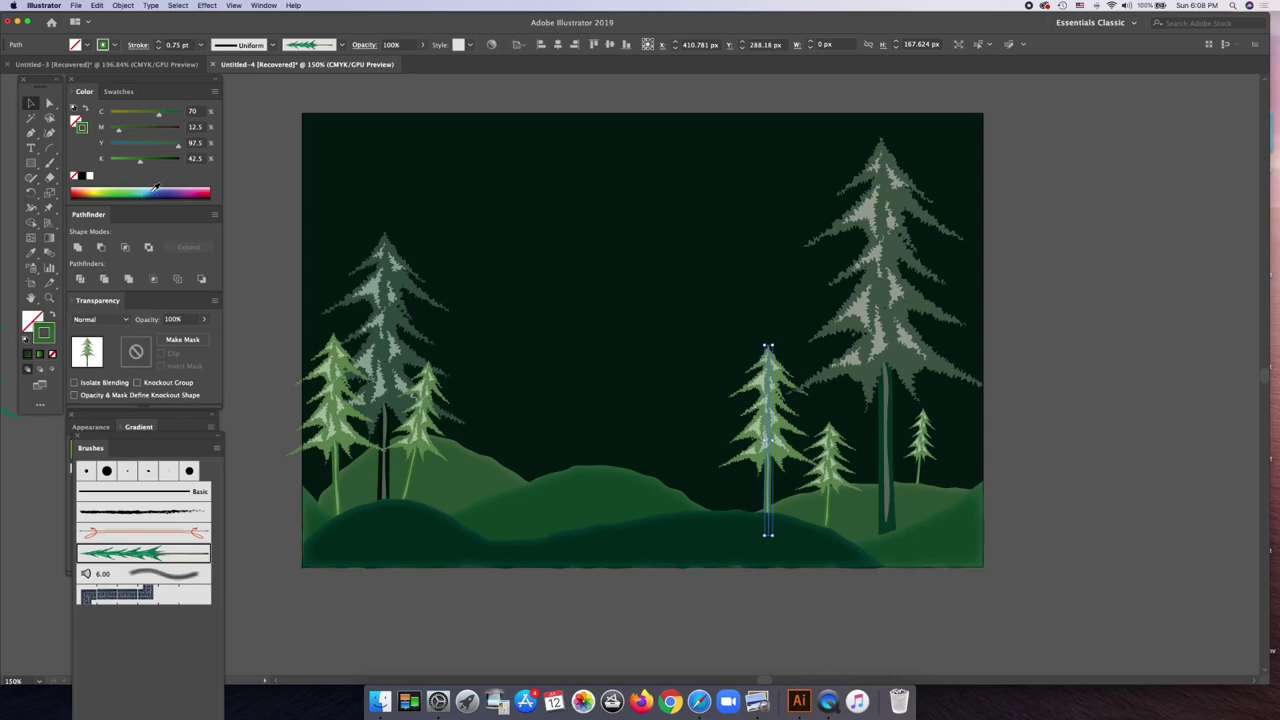
{"action": "left_click_drag", "start_coordinate": [141, 160], "coordinate": [180, 146]}
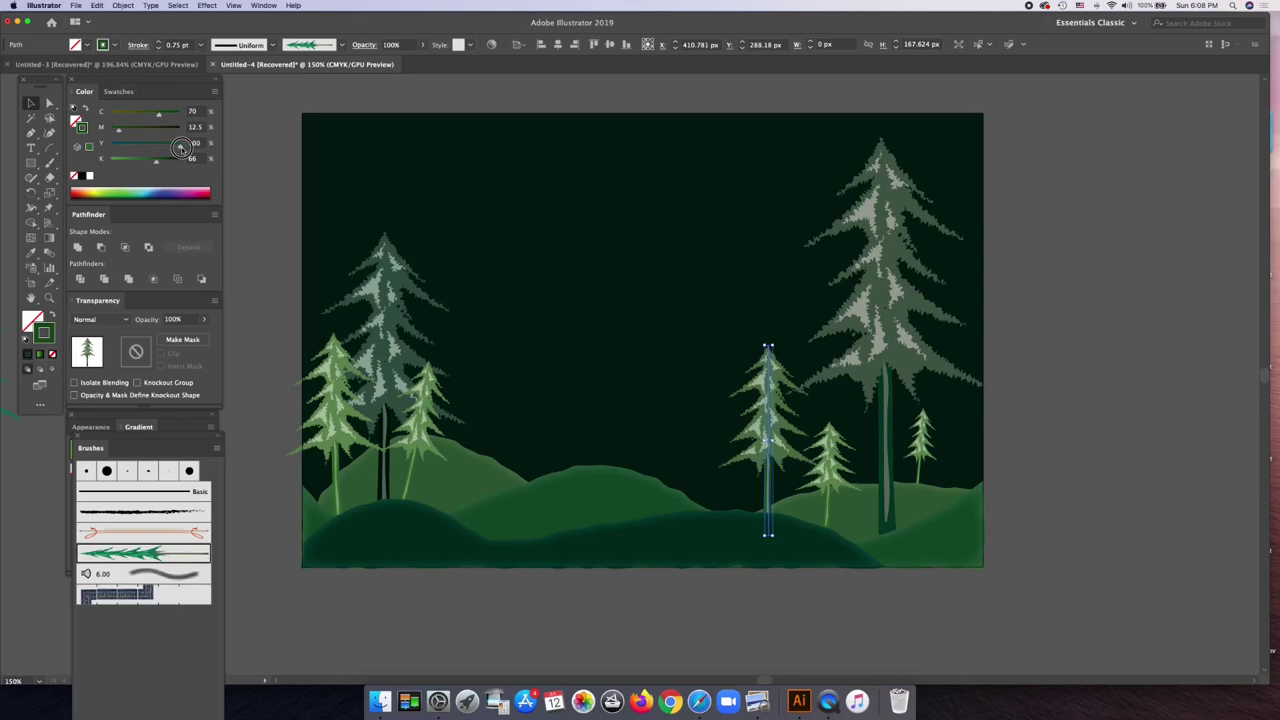
{"action": "left_click", "coordinate": [832, 462]}
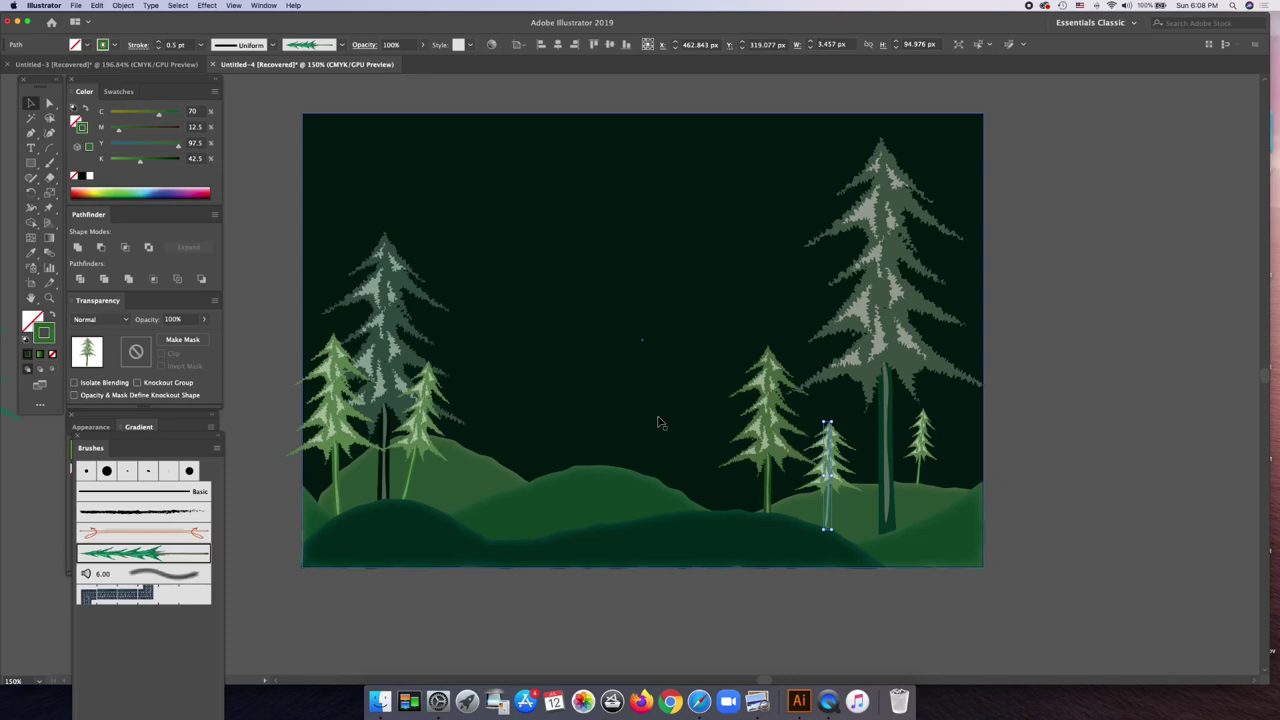
{"action": "left_click", "coordinate": [658, 423]}
{"action": "key", "text": "super+z"}
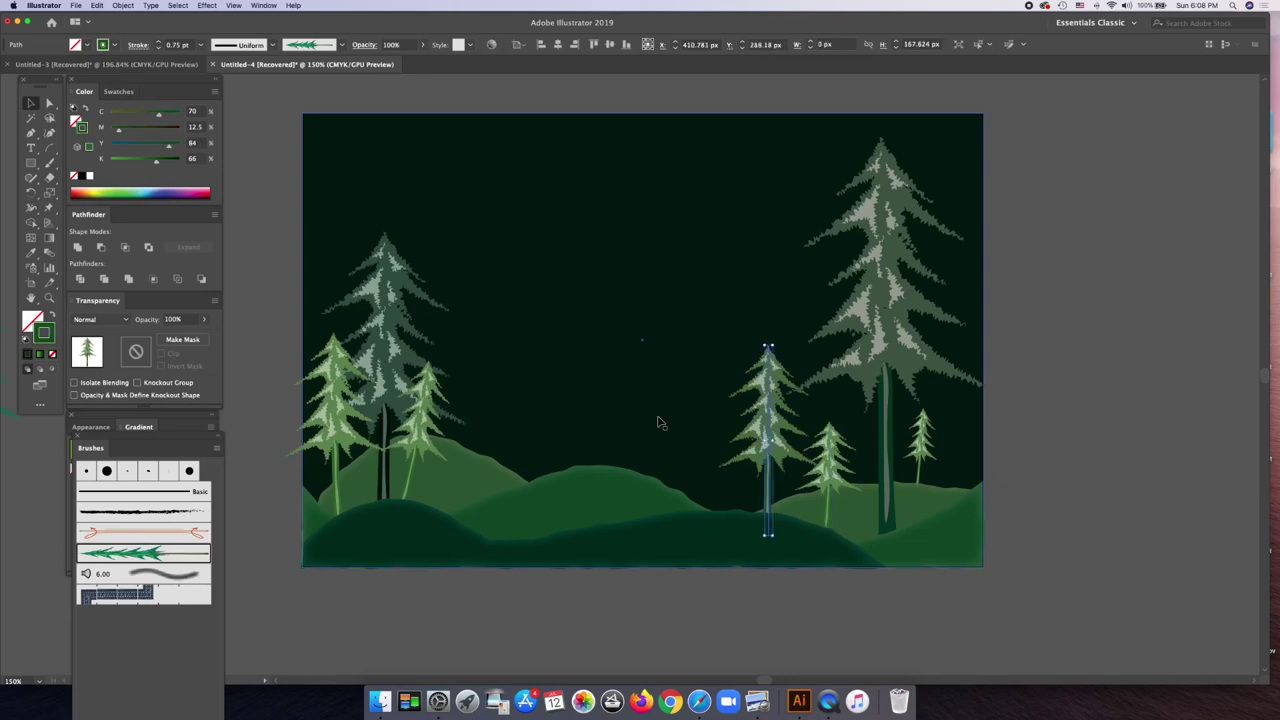
{"action": "key", "text": "super+z"}
{"action": "key", "text": "super+z"}
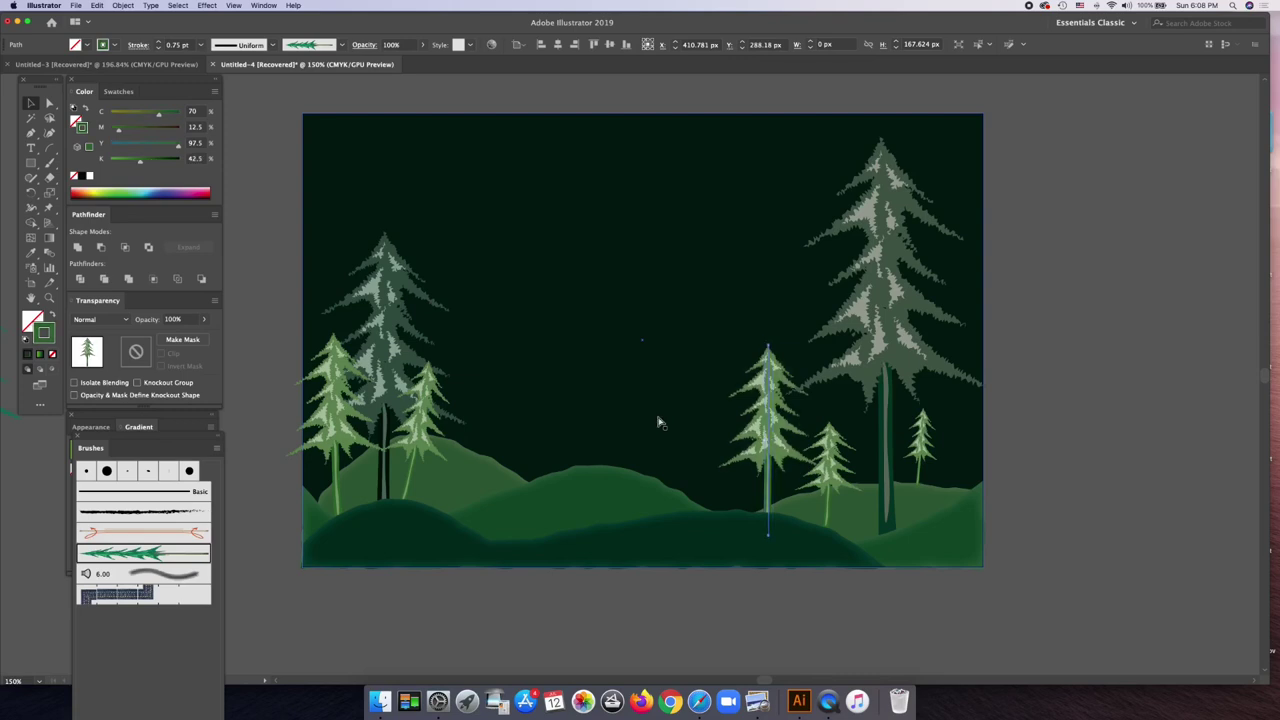
{"action": "key", "text": "super+z"}
{"action": "key", "text": "super+z"}
{"action": "key", "text": "super+z"}
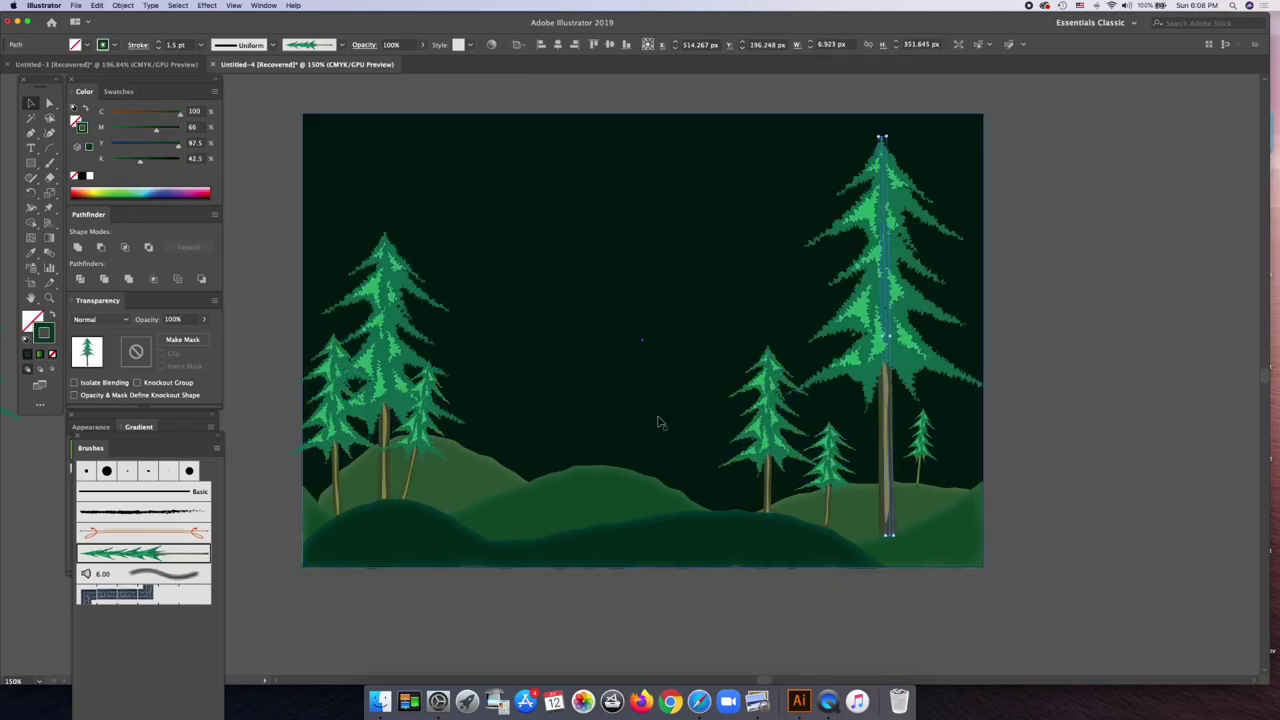
{"action": "left_click", "coordinate": [1088, 428]}
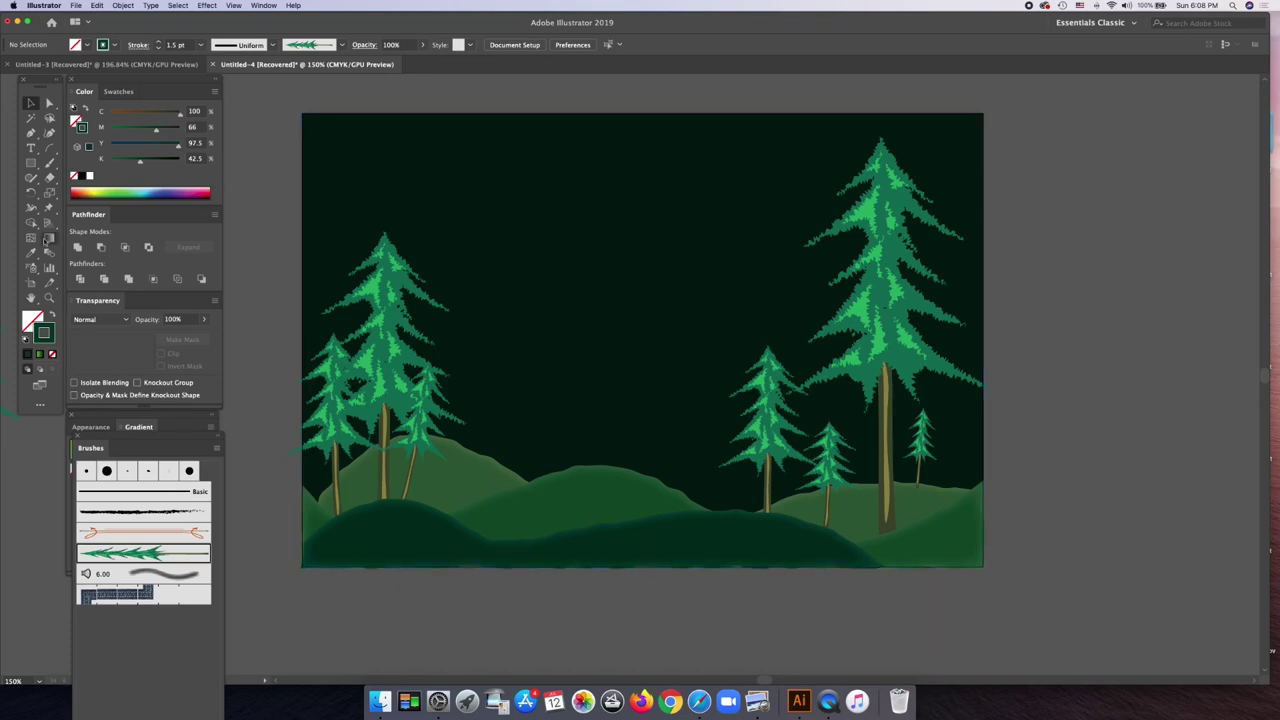
- Delete a stray test square and swap fill and stroke so dark green fills without stroke
{"action": "left_click", "coordinate": [30, 163]}
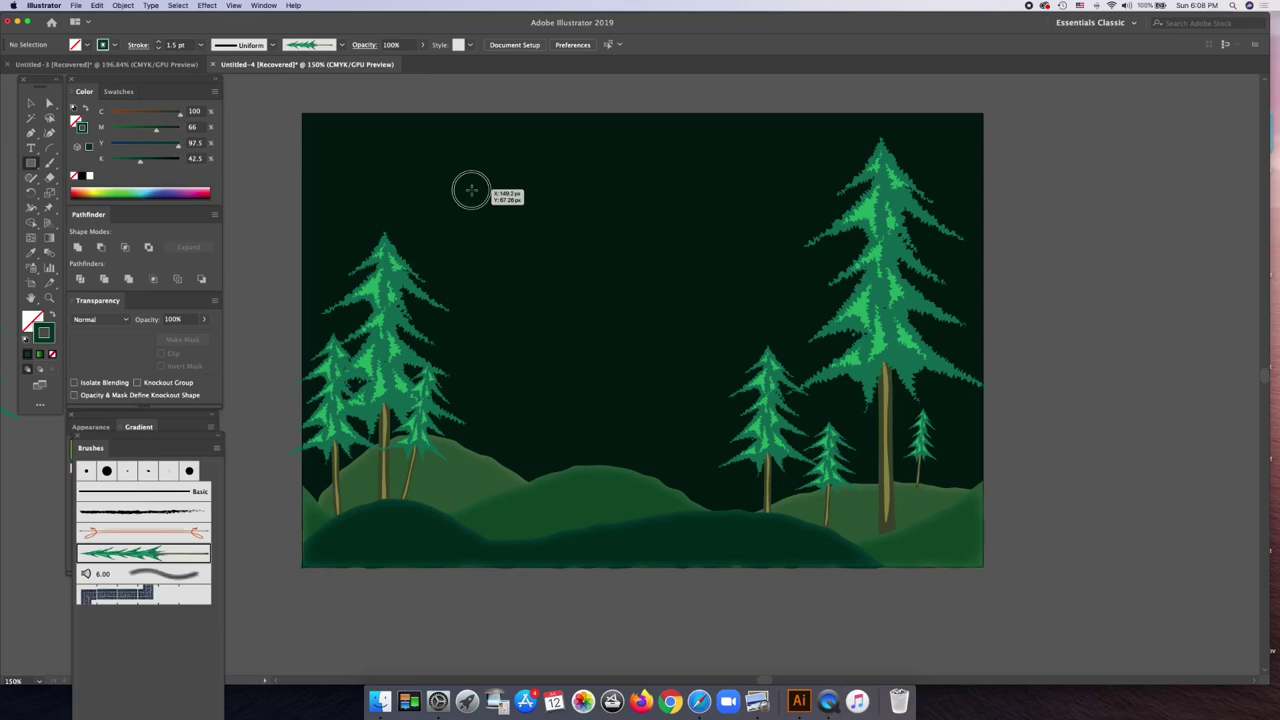
{"action": "left_click_drag", "start_coordinate": [471, 189], "coordinate": [548, 265]}
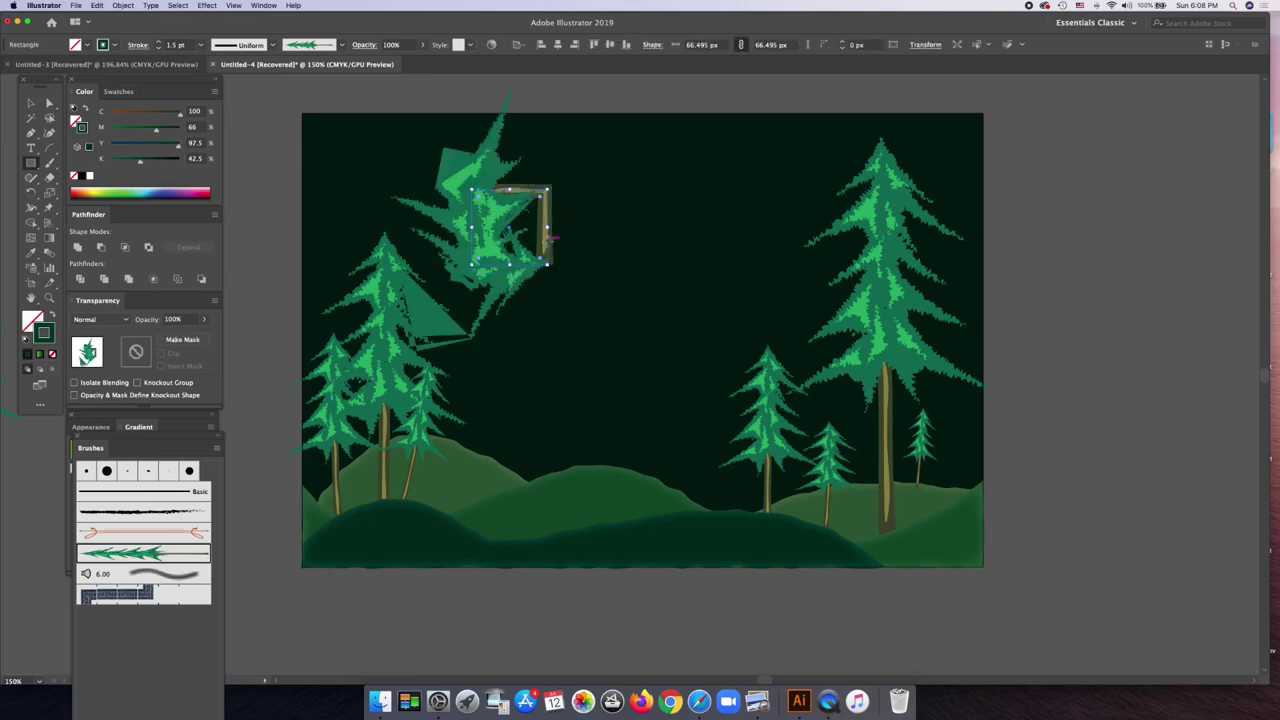
{"action": "key", "text": "Delete"}
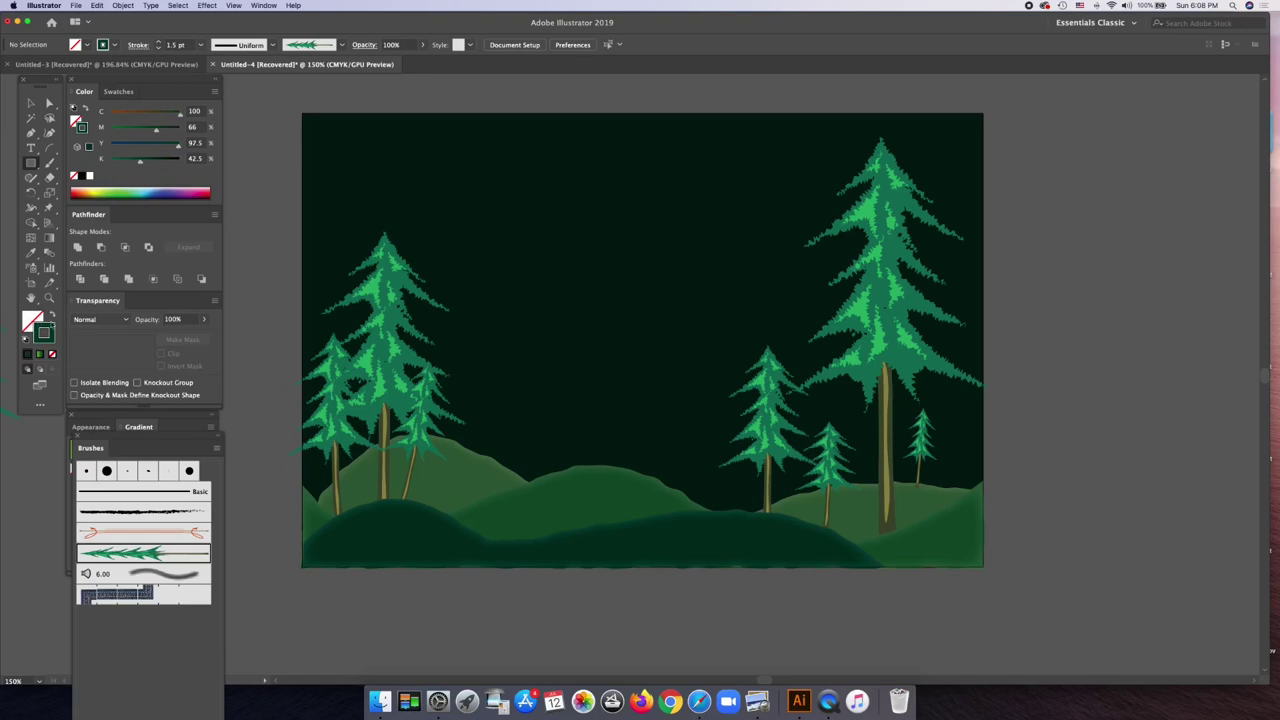
{"action": "left_click", "coordinate": [51, 315]}
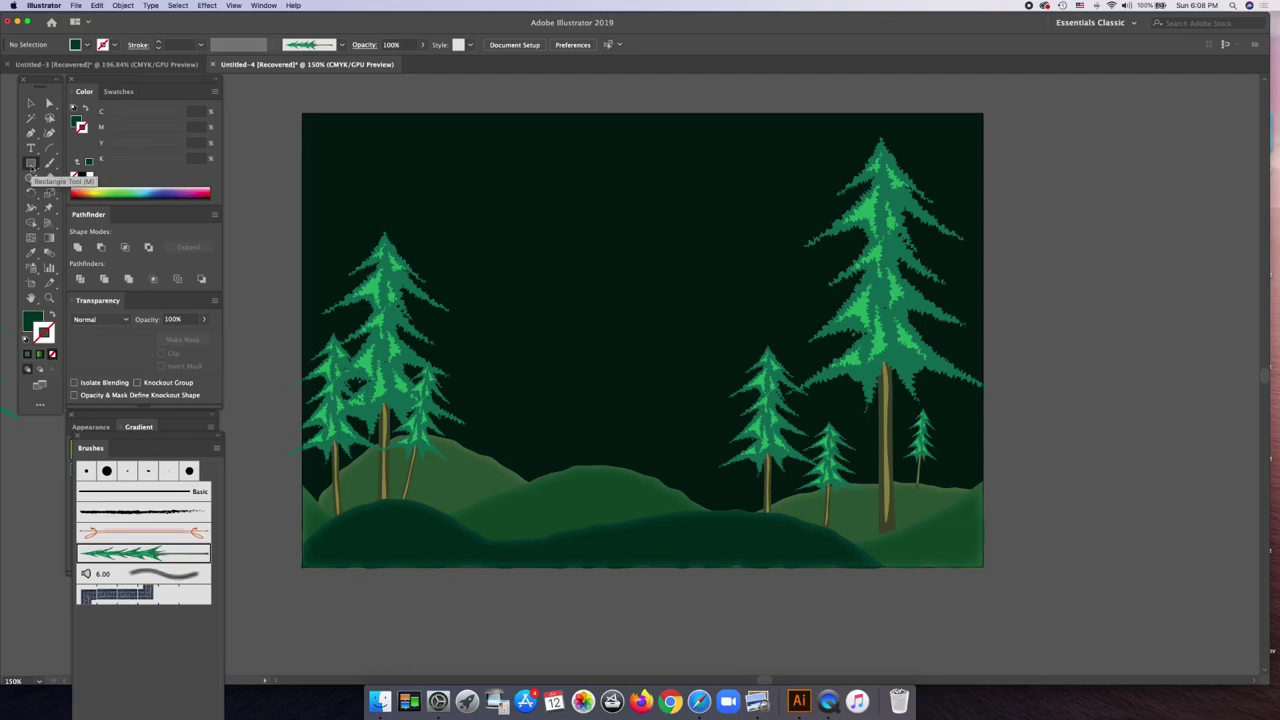
- Draw a moon-sized circle in the upper-left sky with no outline
{"action": "key", "text": "l"}
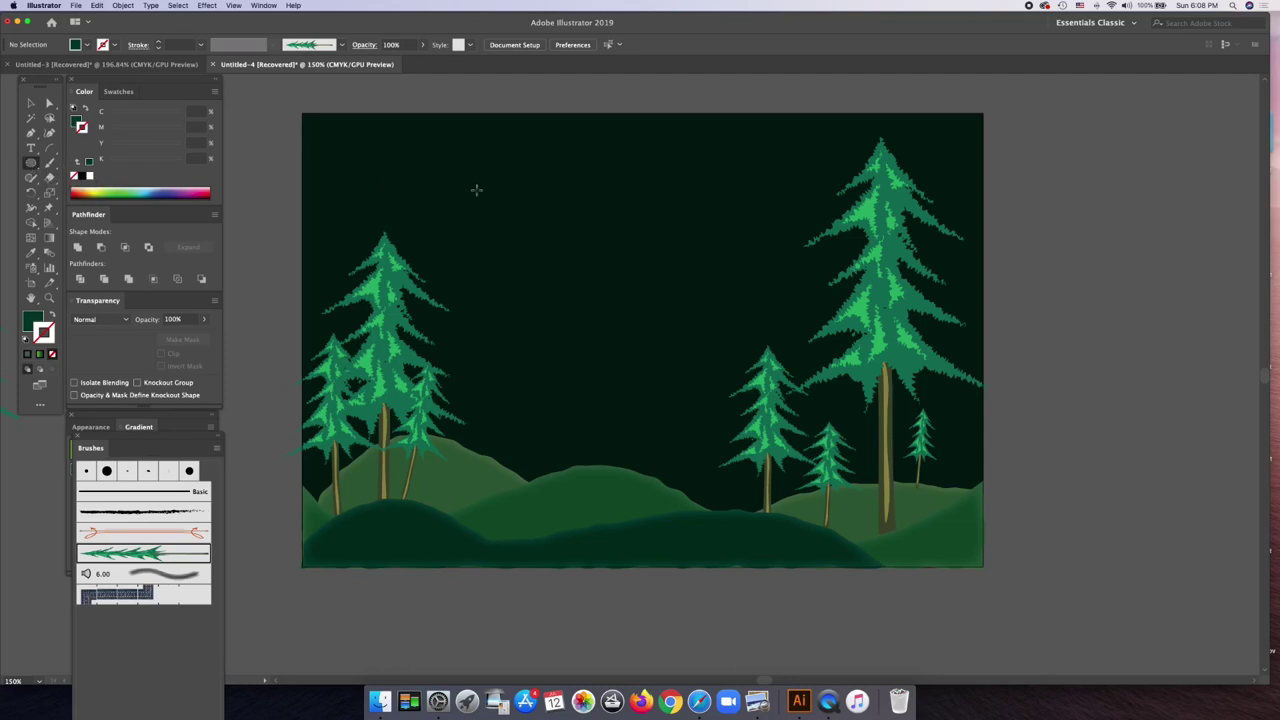
{"action": "mouse_move", "coordinate": [477, 190]}
{"action": "left_mouse_down"}
{"action": "mouse_move", "coordinate": [553, 224]}
{"action": "mouse_move", "coordinate": [573, 289]}
{"action": "left_mouse_up"}
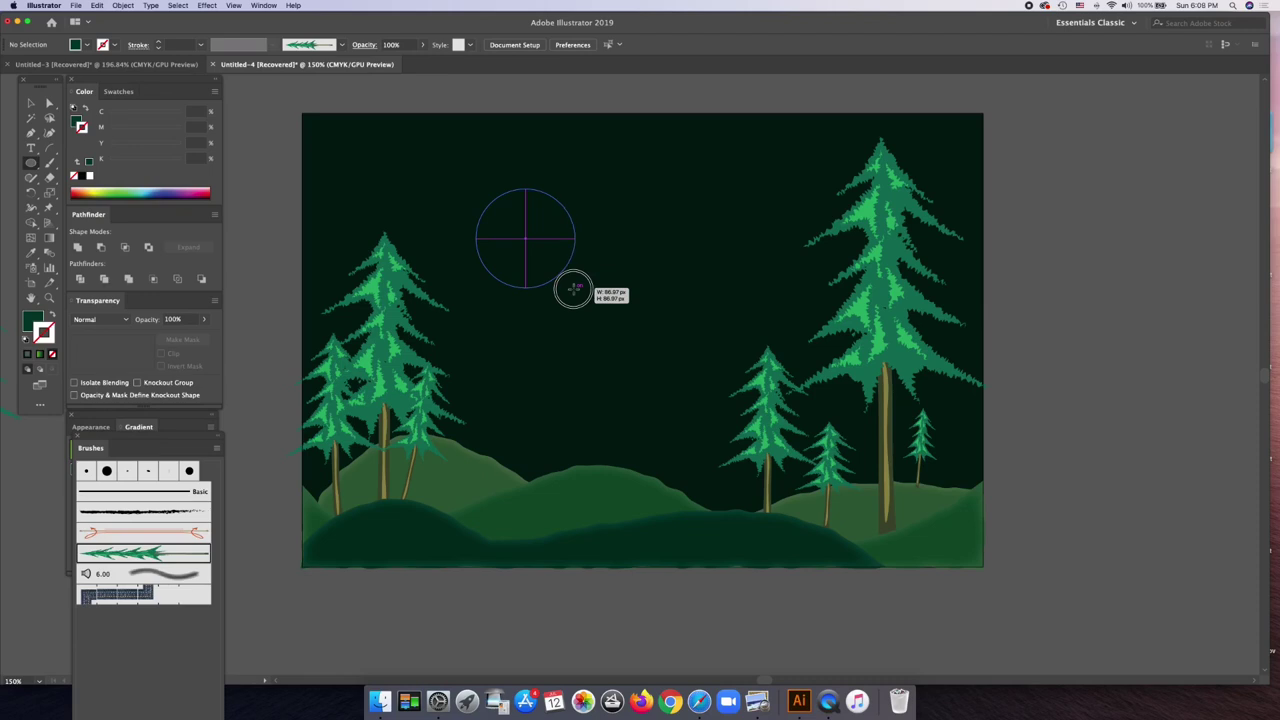
{"action": "left_click_drag", "start_coordinate": [573, 289], "coordinate": [569, 281]}
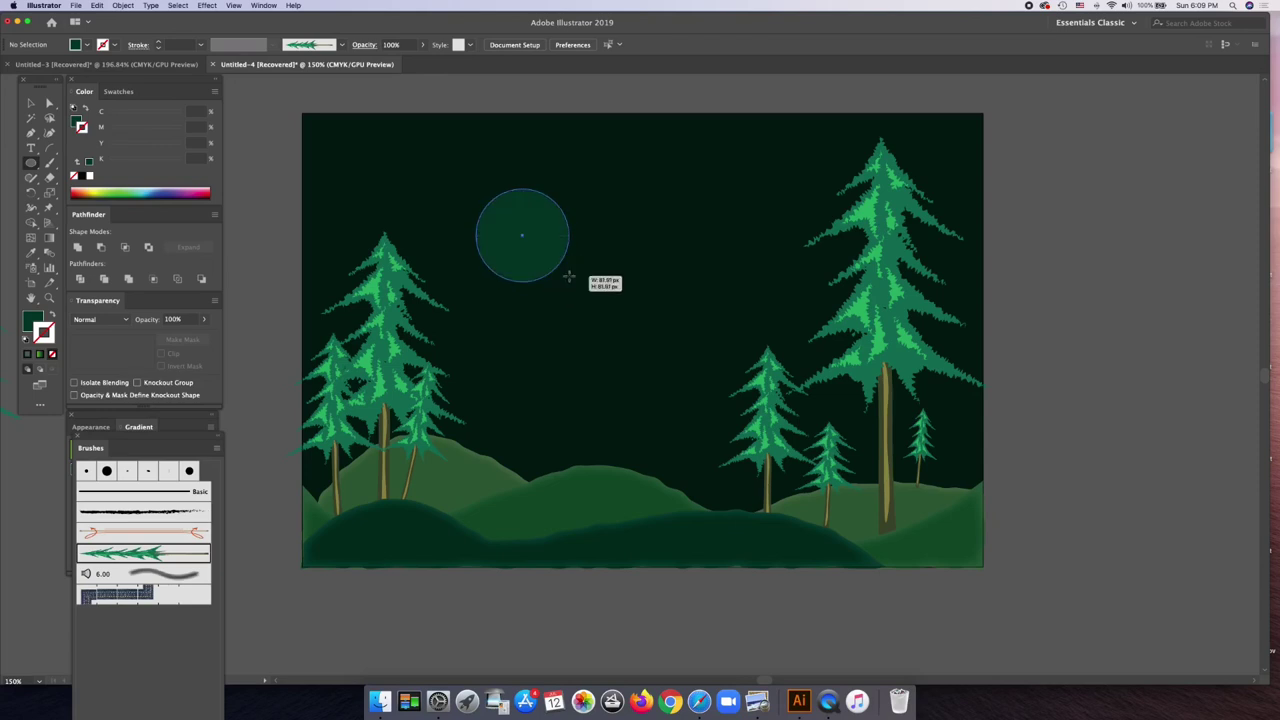
{"action": "left_click", "coordinate": [100, 187]}
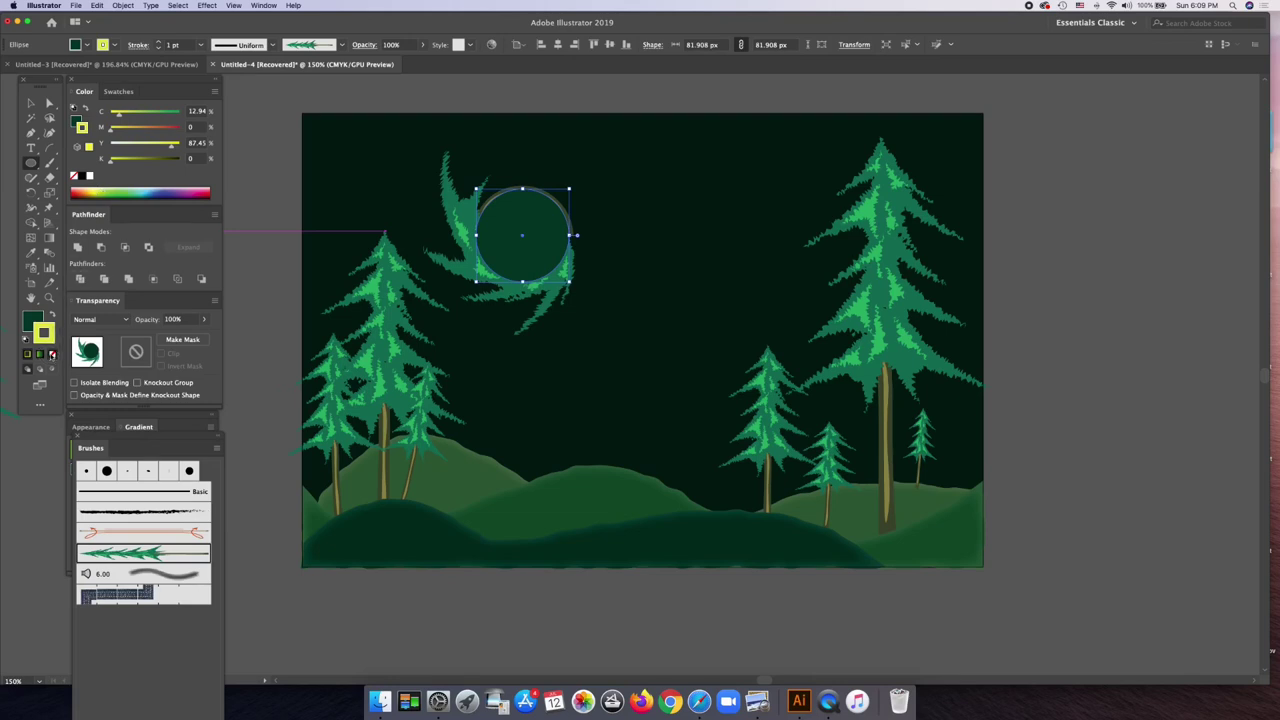
{"action": "left_click", "coordinate": [52, 355]}
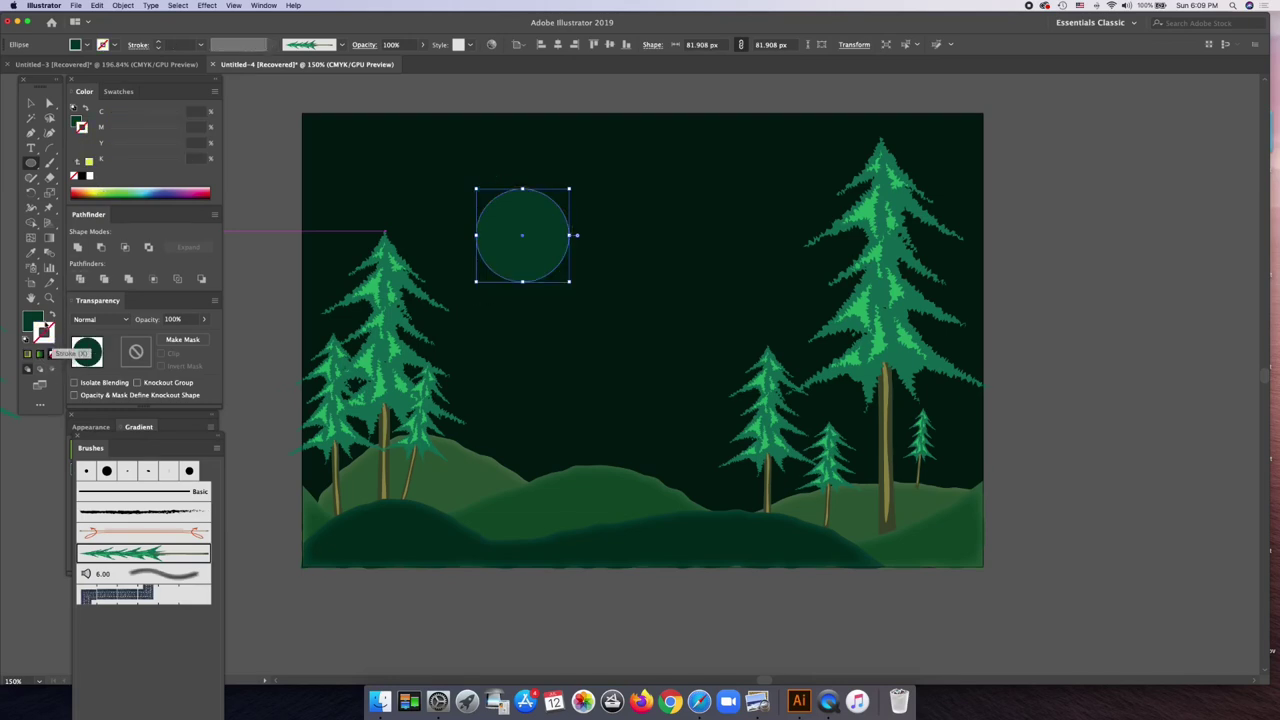
- Fill the moon circle with a pale yellow-green from the Color spectrum
{"action": "left_click", "coordinate": [100, 187]}
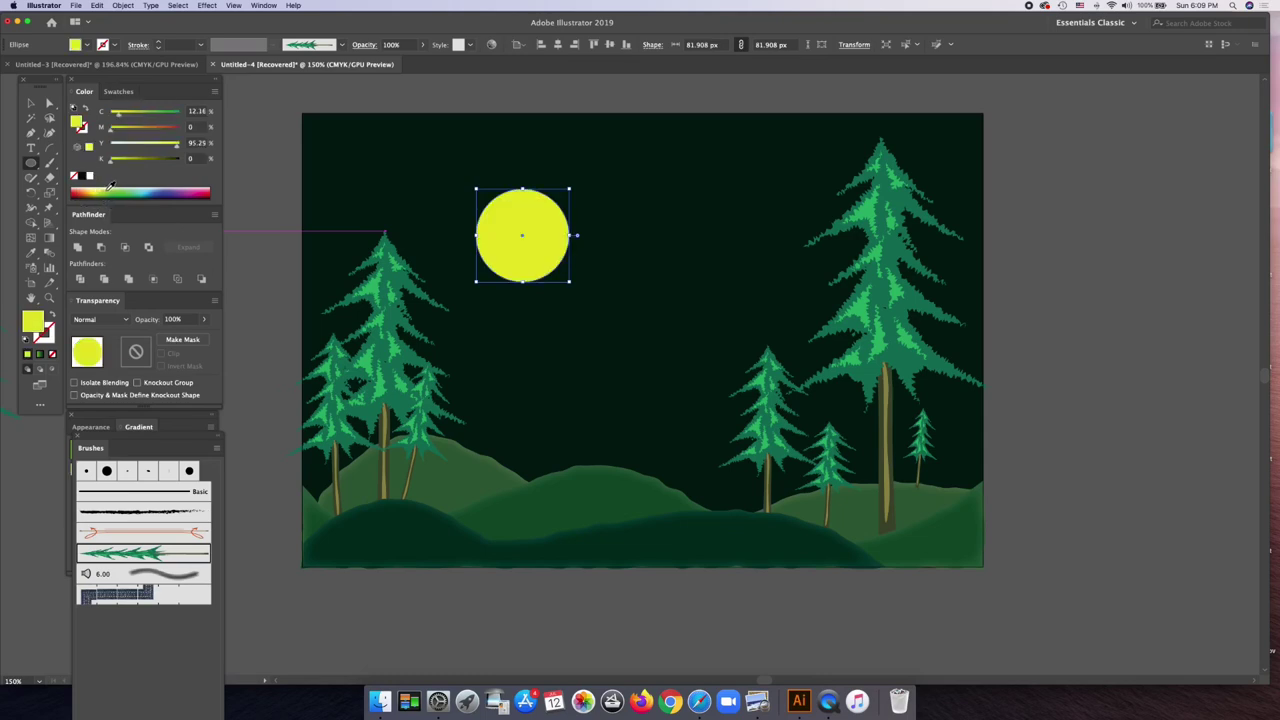
{"action": "left_click", "coordinate": [111, 187]}
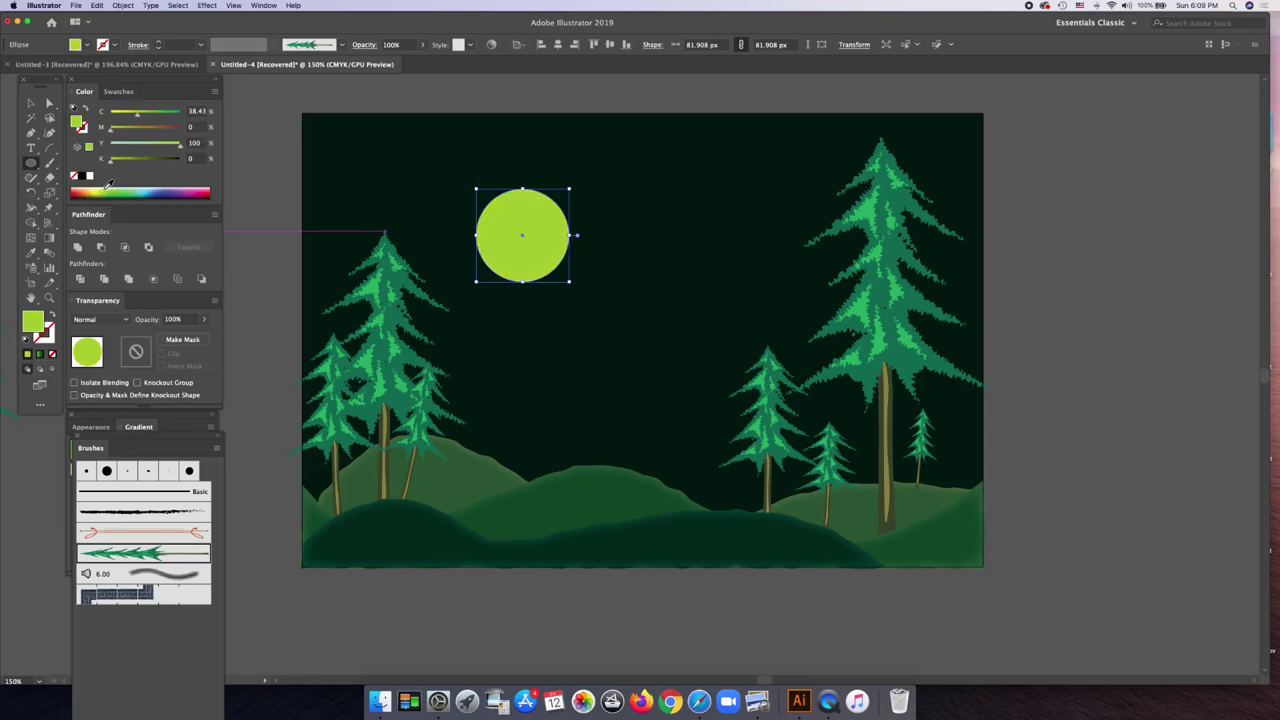
{"action": "left_click", "coordinate": [110, 186]}
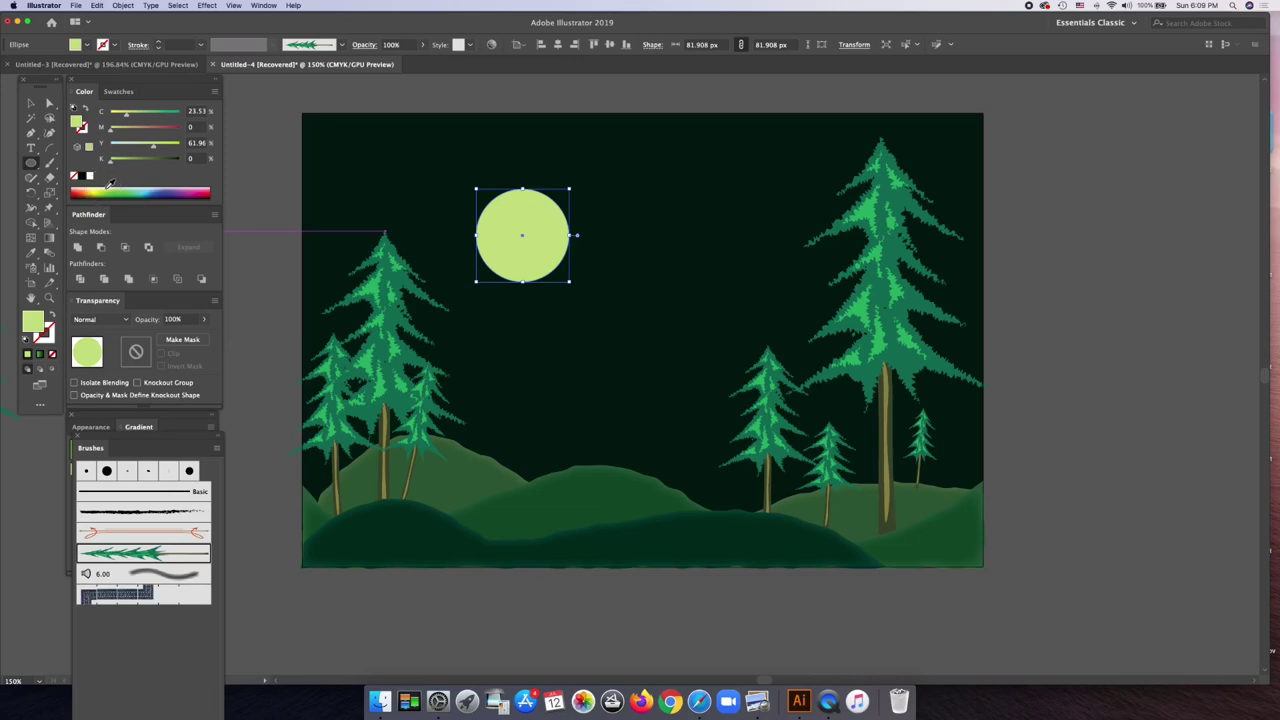
{"action": "left_click", "coordinate": [111, 184]}
{"action": "left_click", "coordinate": [112, 184]}
{"action": "left_click", "coordinate": [112, 184]}
- Duplicate the moon circle, overlap the copy, and subtract it to form a crescent
{"action": "key", "text": "super+c"}
{"action": "key", "text": "super+v"}
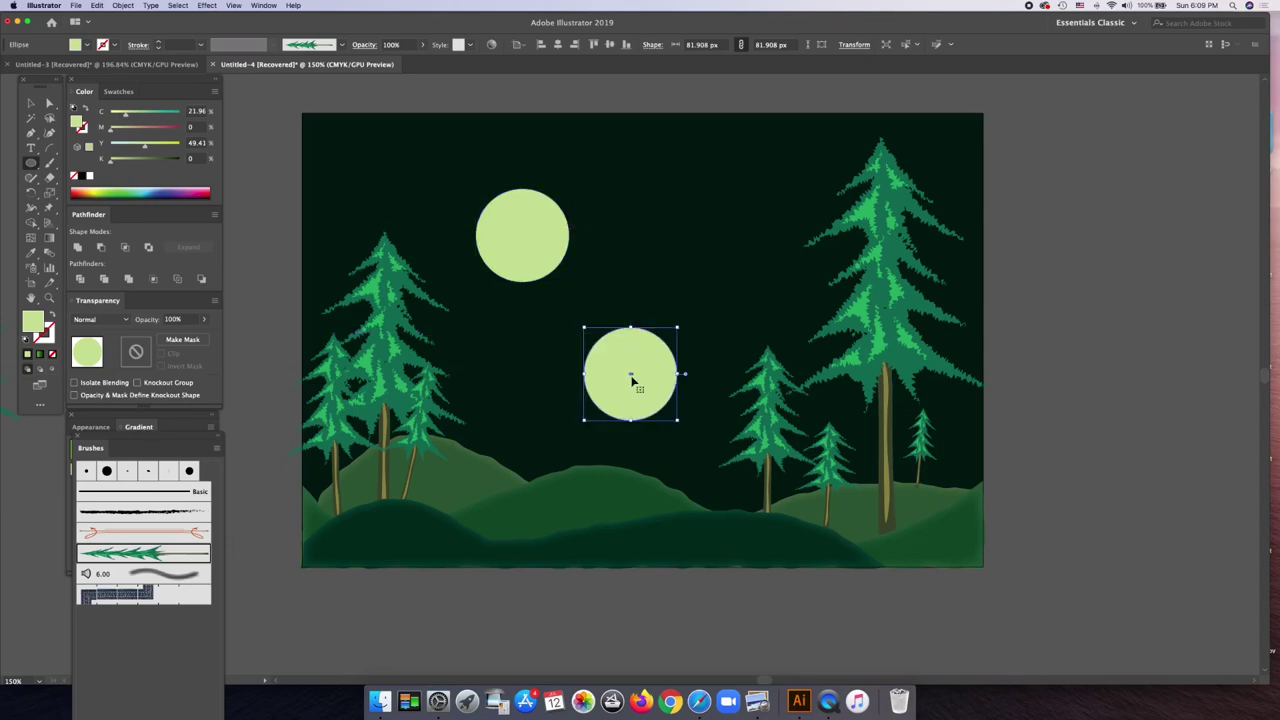
{"action": "mouse_move", "coordinate": [632, 378]}
{"action": "left_mouse_down"}
{"action": "mouse_move", "coordinate": [558, 238]}
{"action": "mouse_move", "coordinate": [547, 240]}
{"action": "left_mouse_up"}
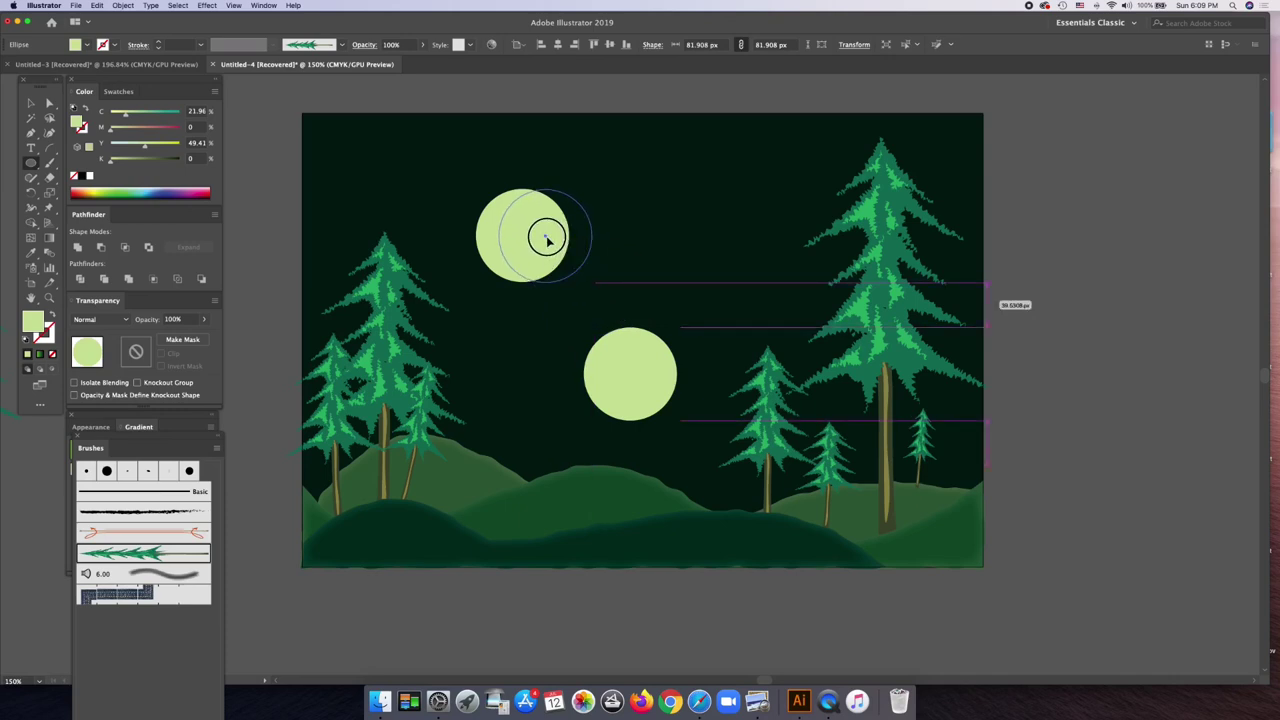
{"action": "left_click_drag", "start_coordinate": [547, 240], "coordinate": [547, 240]}
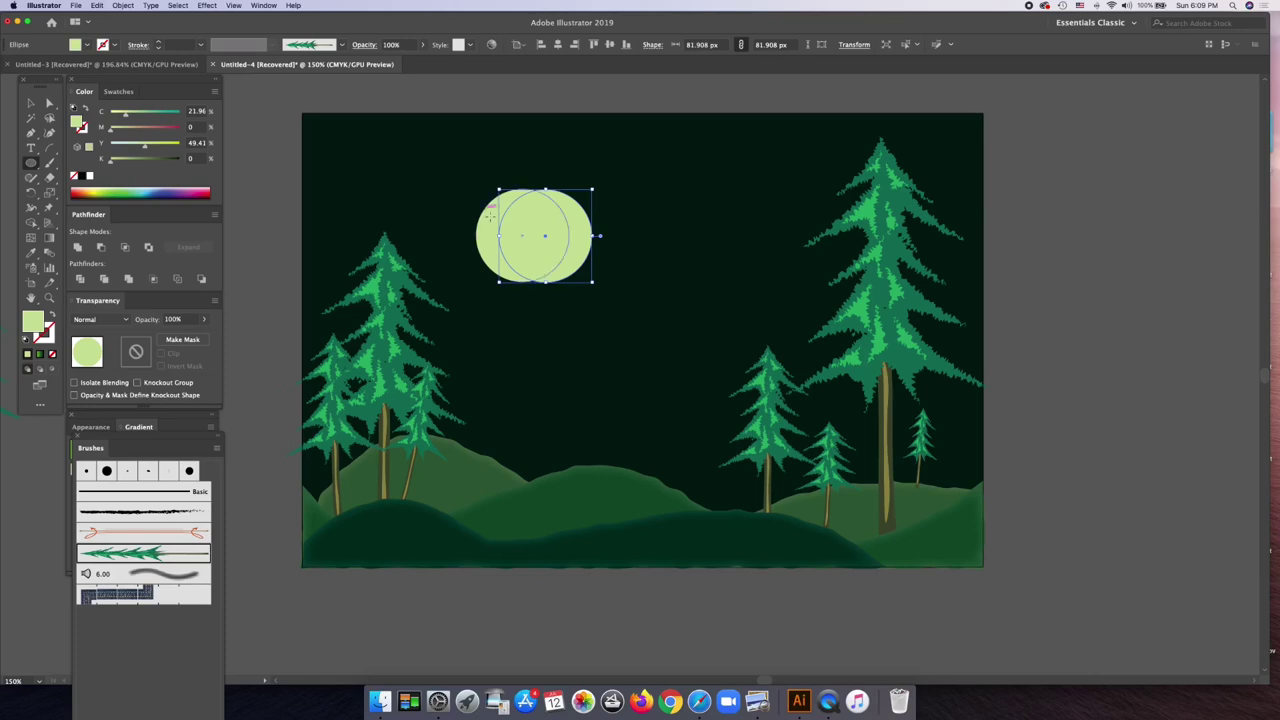
{"action": "left_click", "coordinate": [488, 222]}
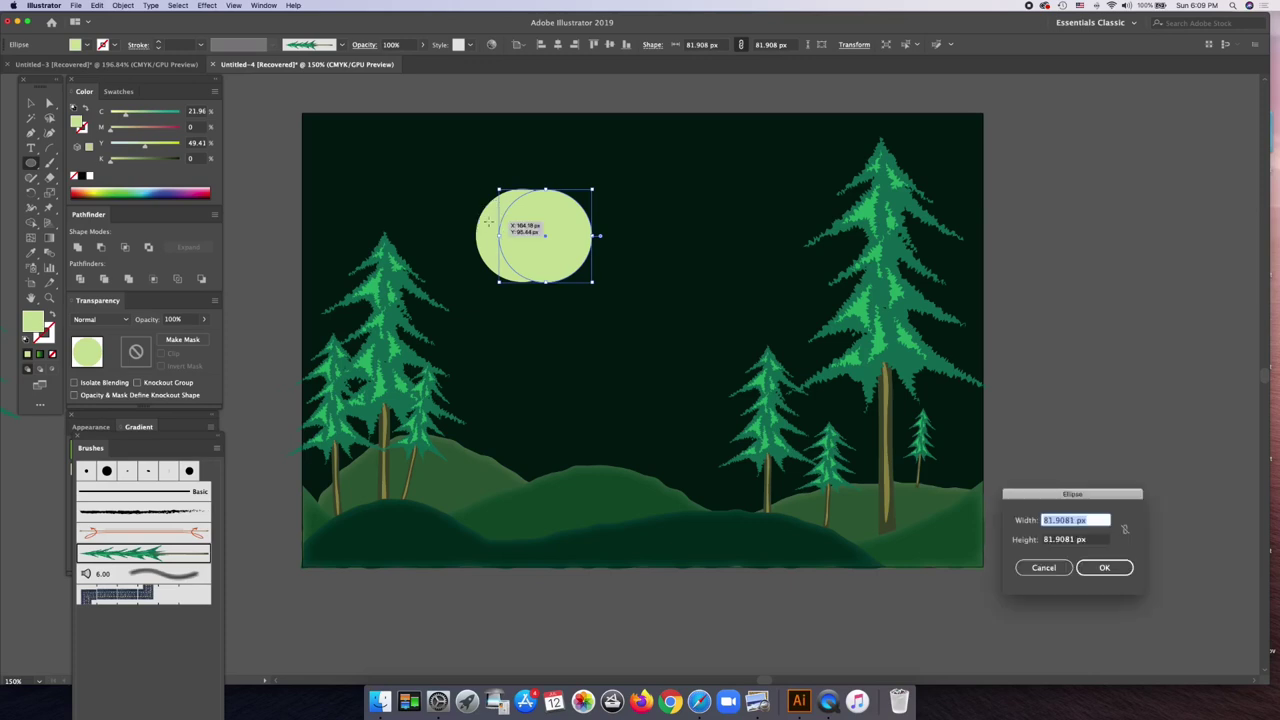
{"action": "left_click", "coordinate": [1043, 567]}
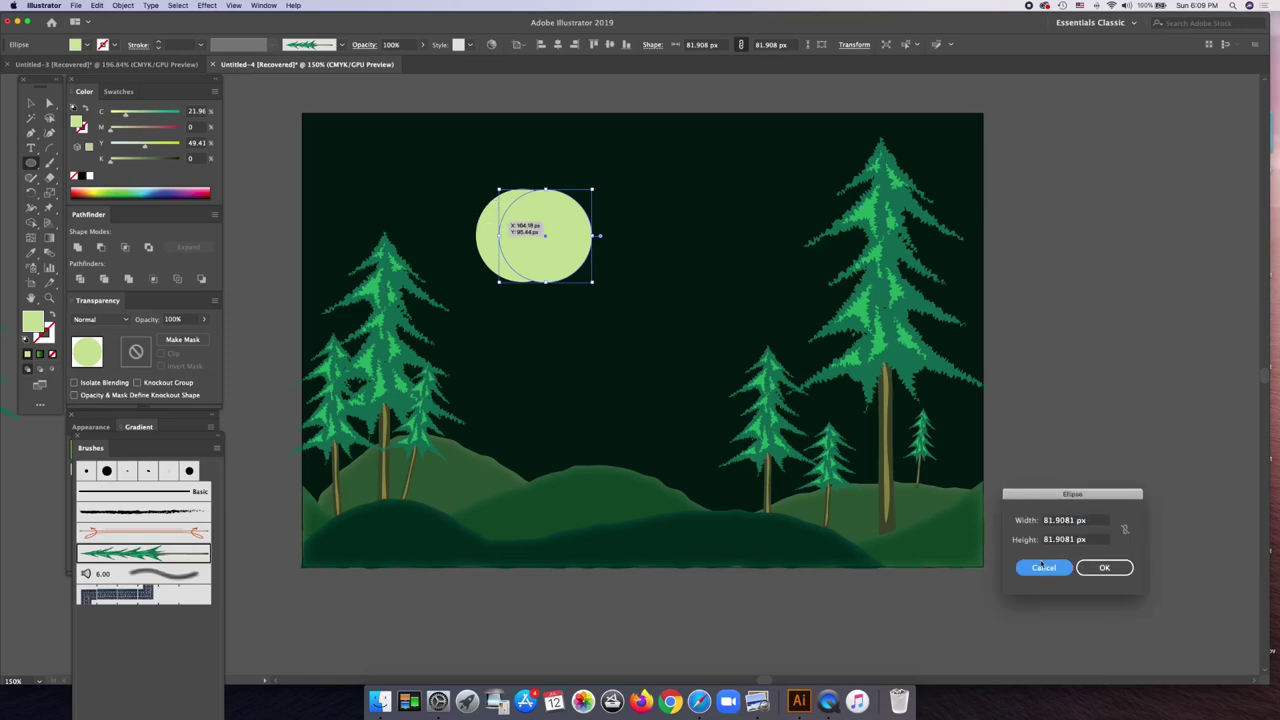
{"action": "left_click", "coordinate": [30, 103]}
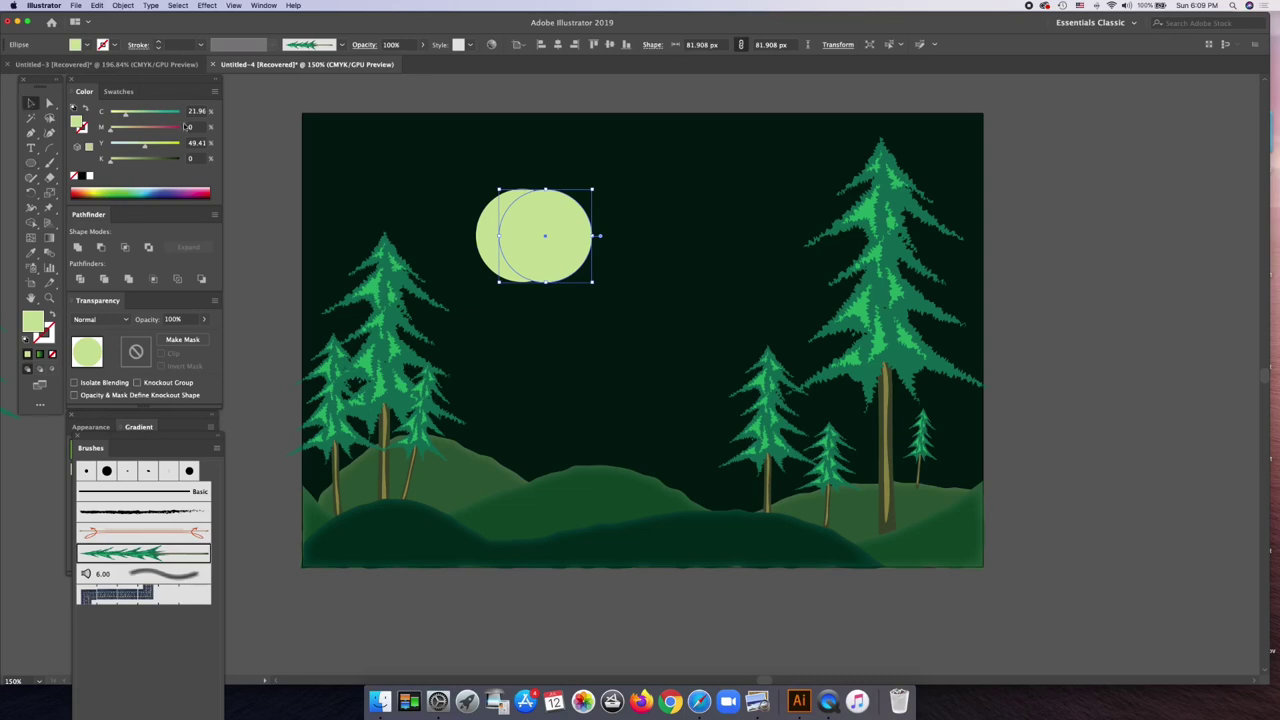
{"action": "left_click", "coordinate": [484, 238], "text": "shift"}
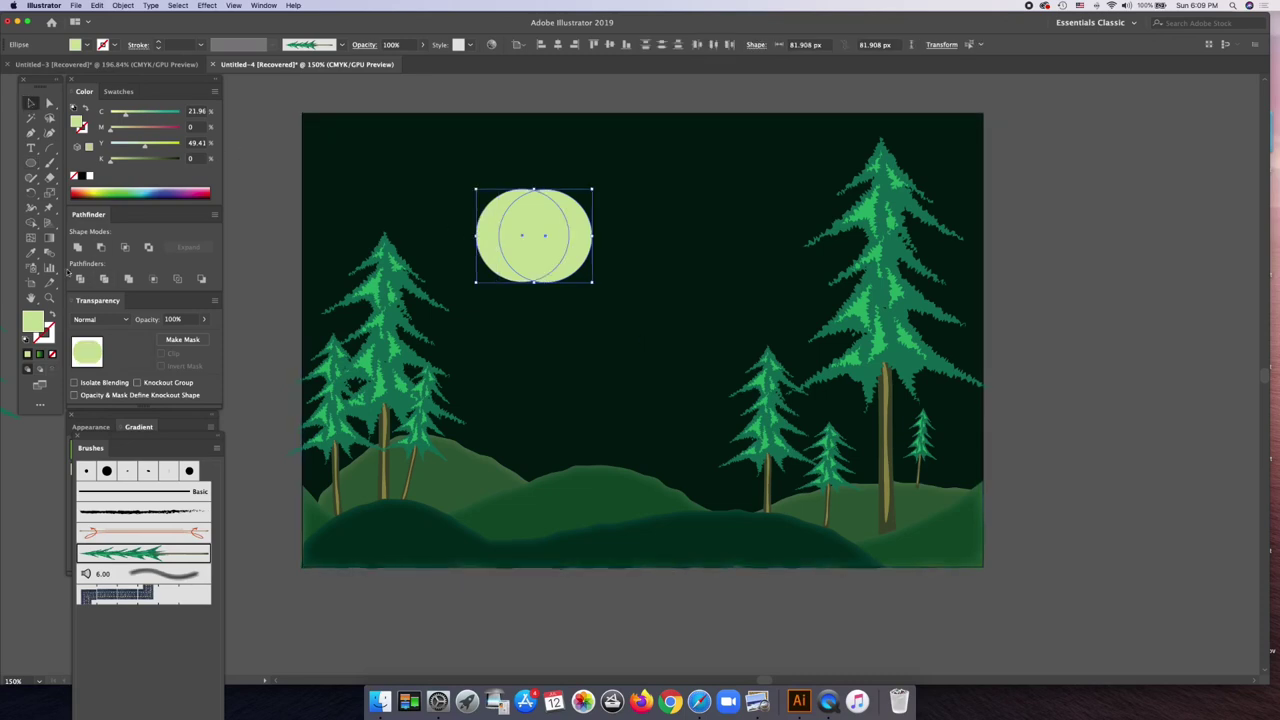
{"action": "left_click", "coordinate": [130, 279]}
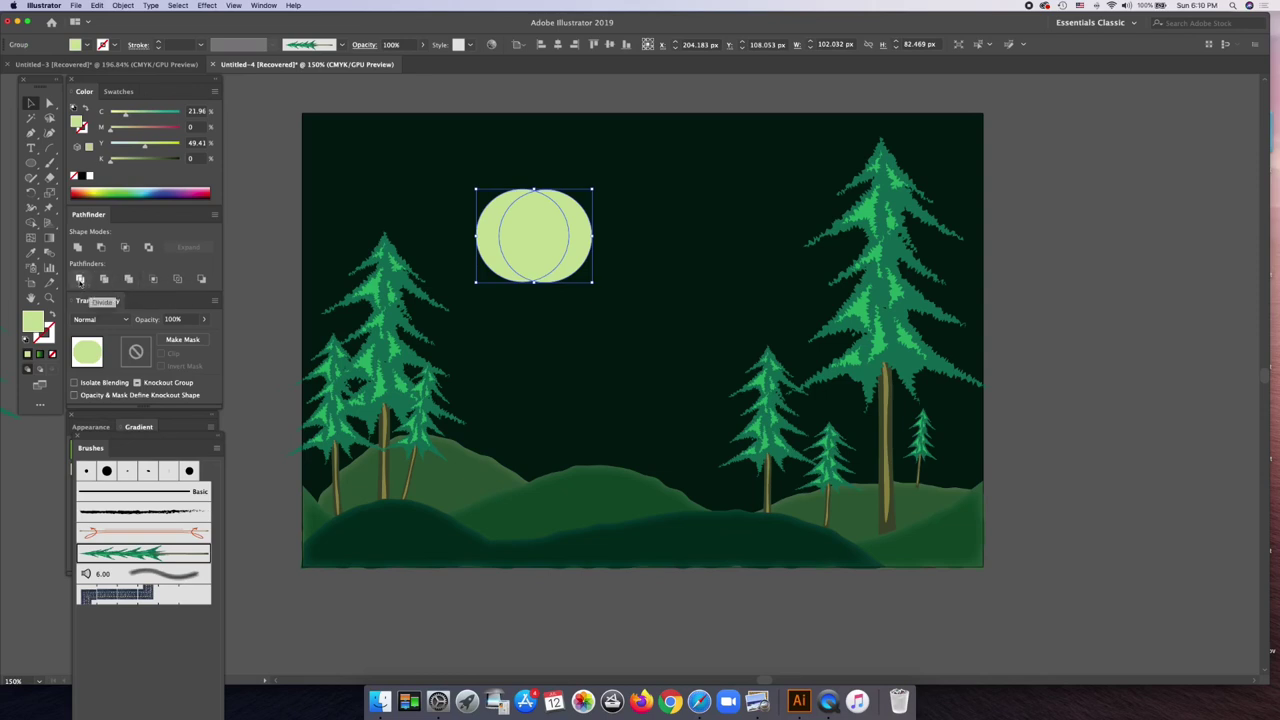
{"action": "left_click", "coordinate": [100, 247]}
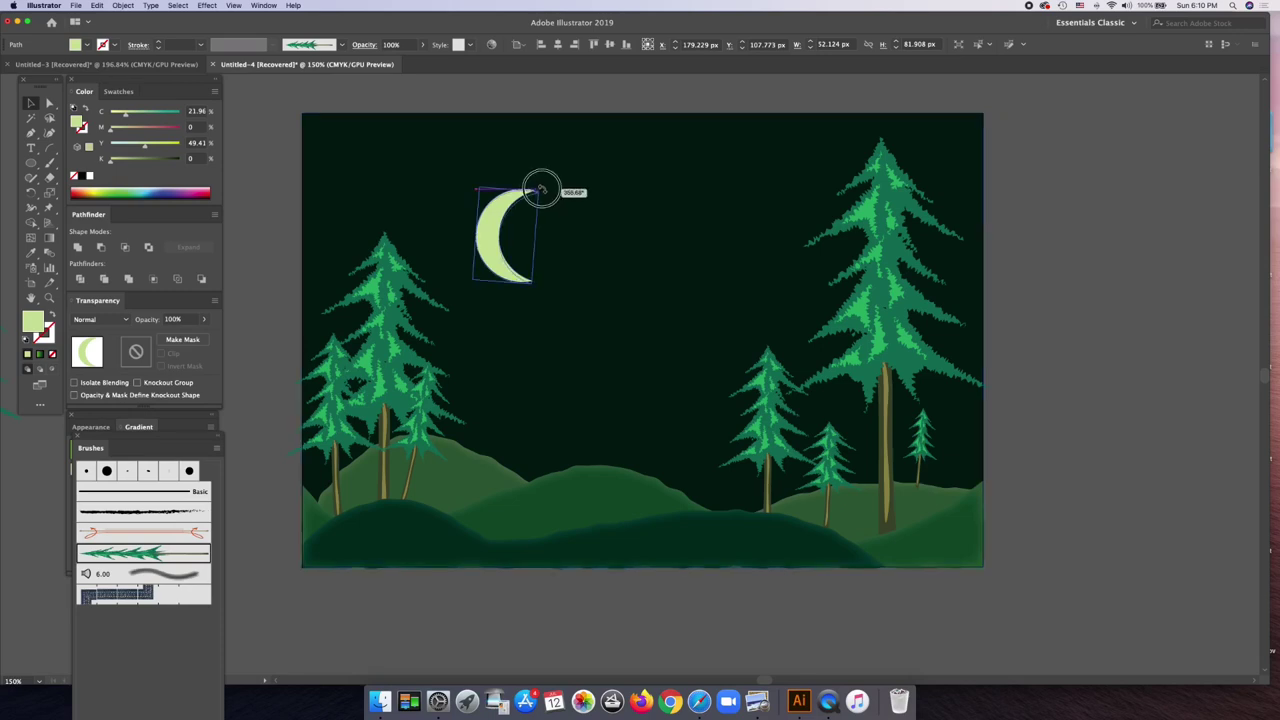
- Tilt and shrink the crescent slightly, then move it higher and left above the pines
{"action": "left_click_drag", "start_coordinate": [538, 186], "coordinate": [547, 191]}
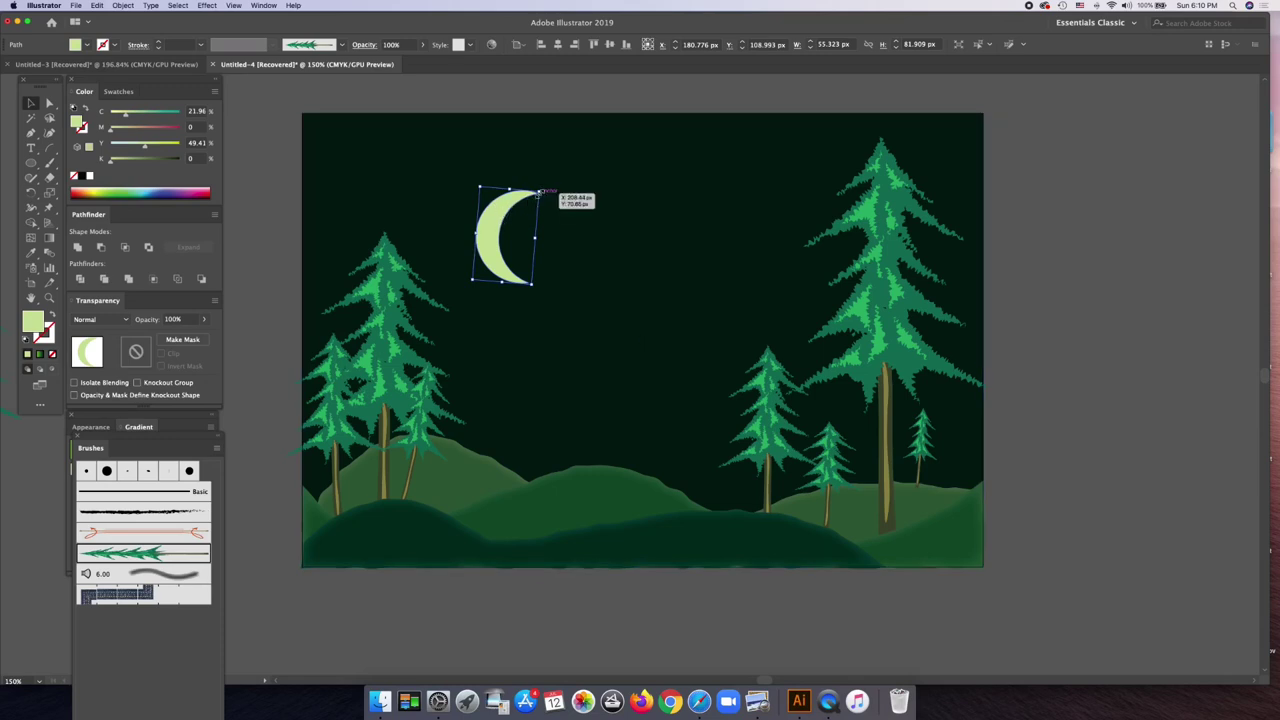
{"action": "left_click_drag", "start_coordinate": [540, 190], "coordinate": [528, 205]}
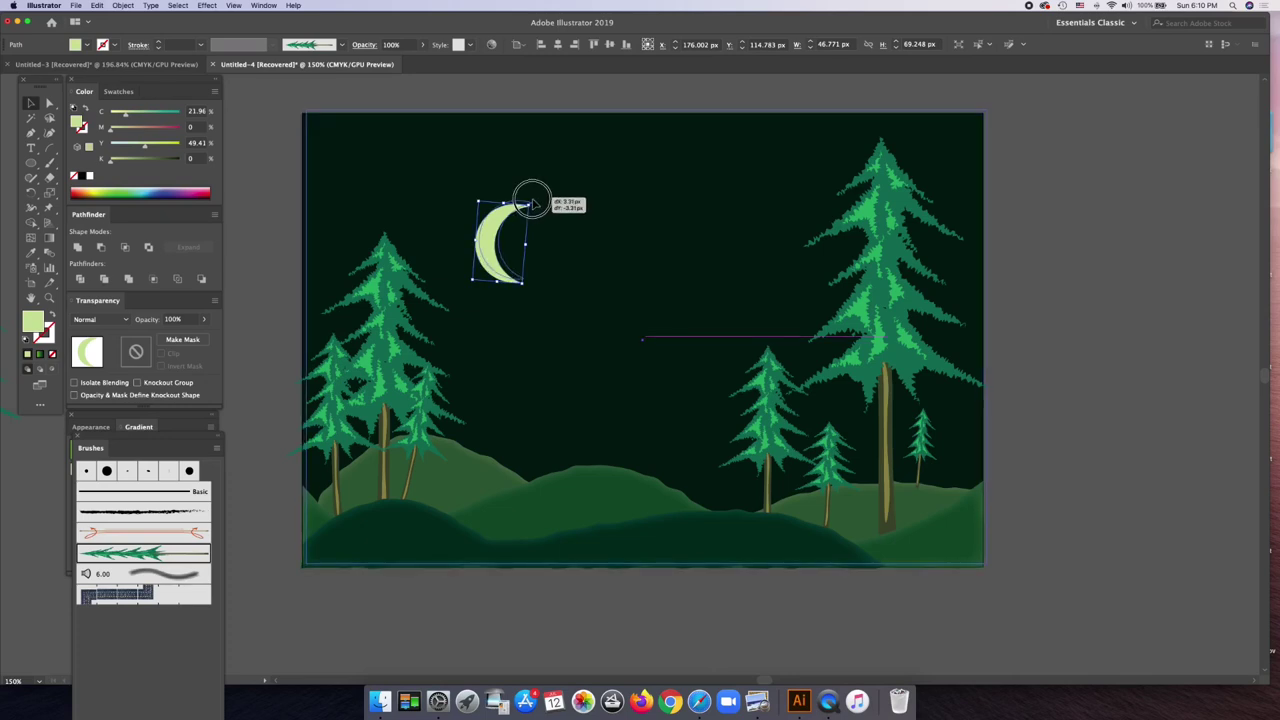
{"action": "left_click", "coordinate": [500, 228]}
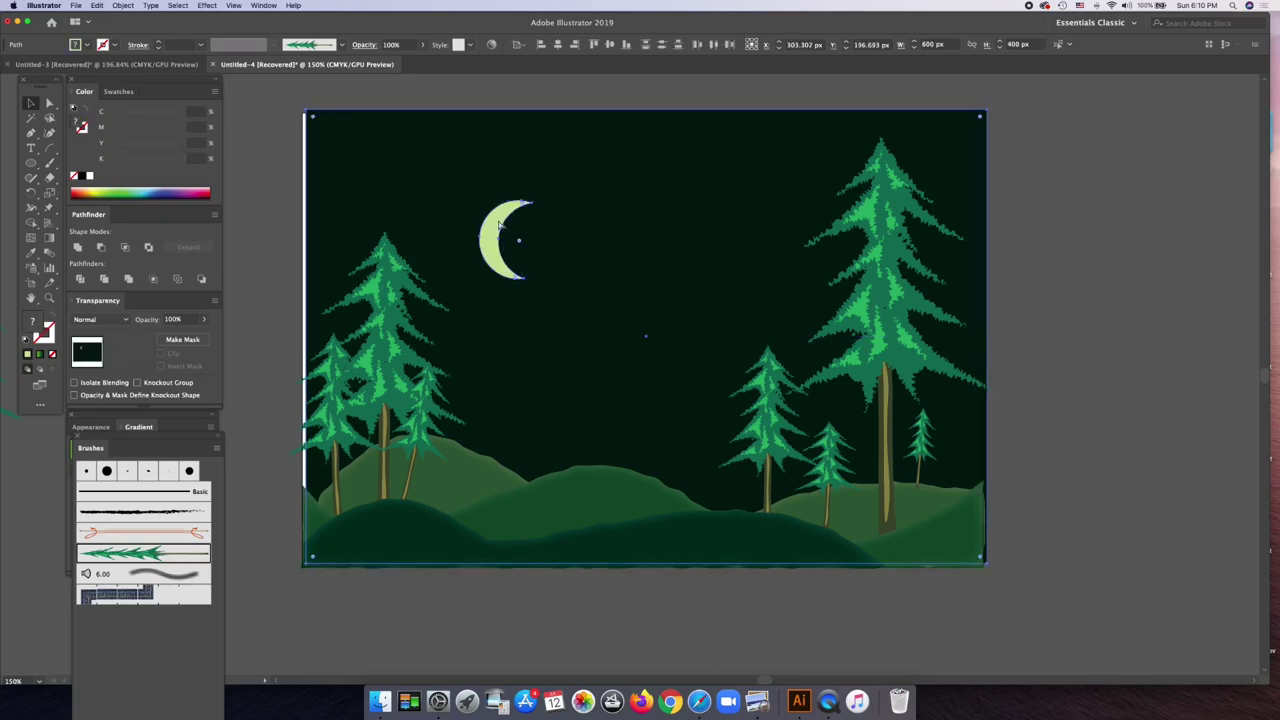
{"action": "left_click_drag", "start_coordinate": [478, 229], "coordinate": [448, 204]}
{"action": "key", "text": "super+z"}
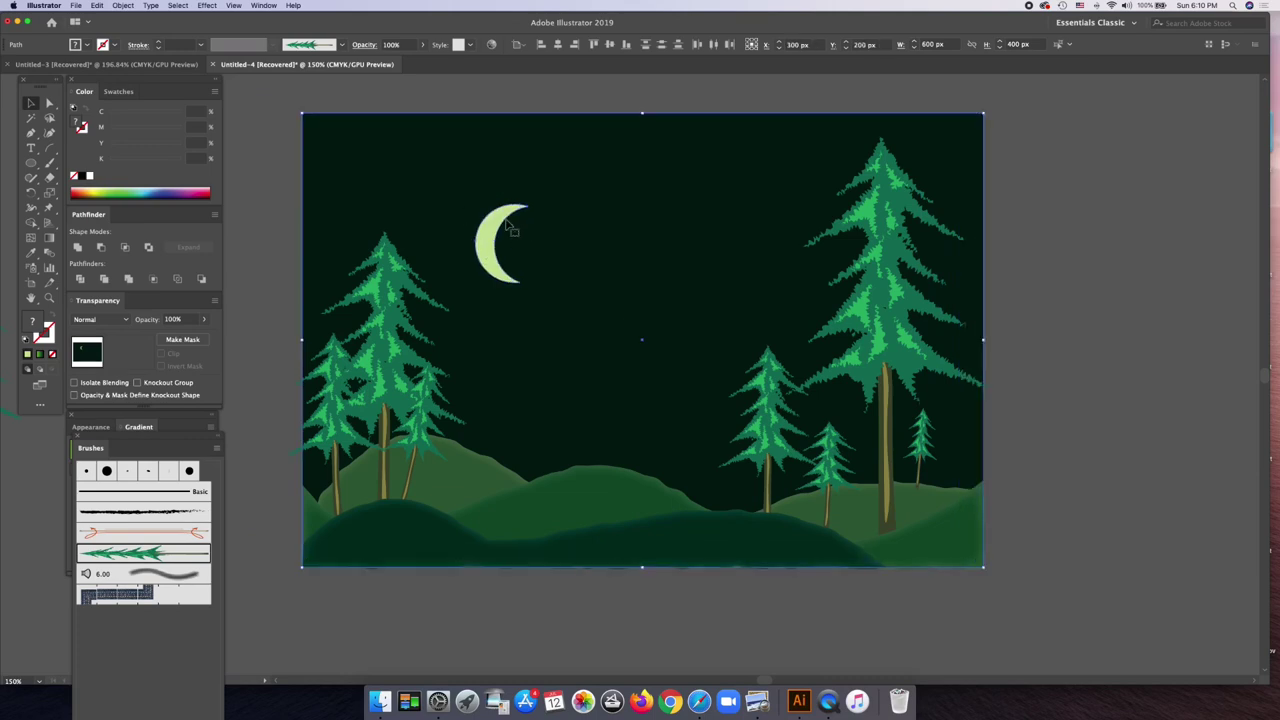
{"action": "left_click", "coordinate": [484, 100]}
{"action": "left_click_drag", "start_coordinate": [493, 216], "coordinate": [455, 168]}
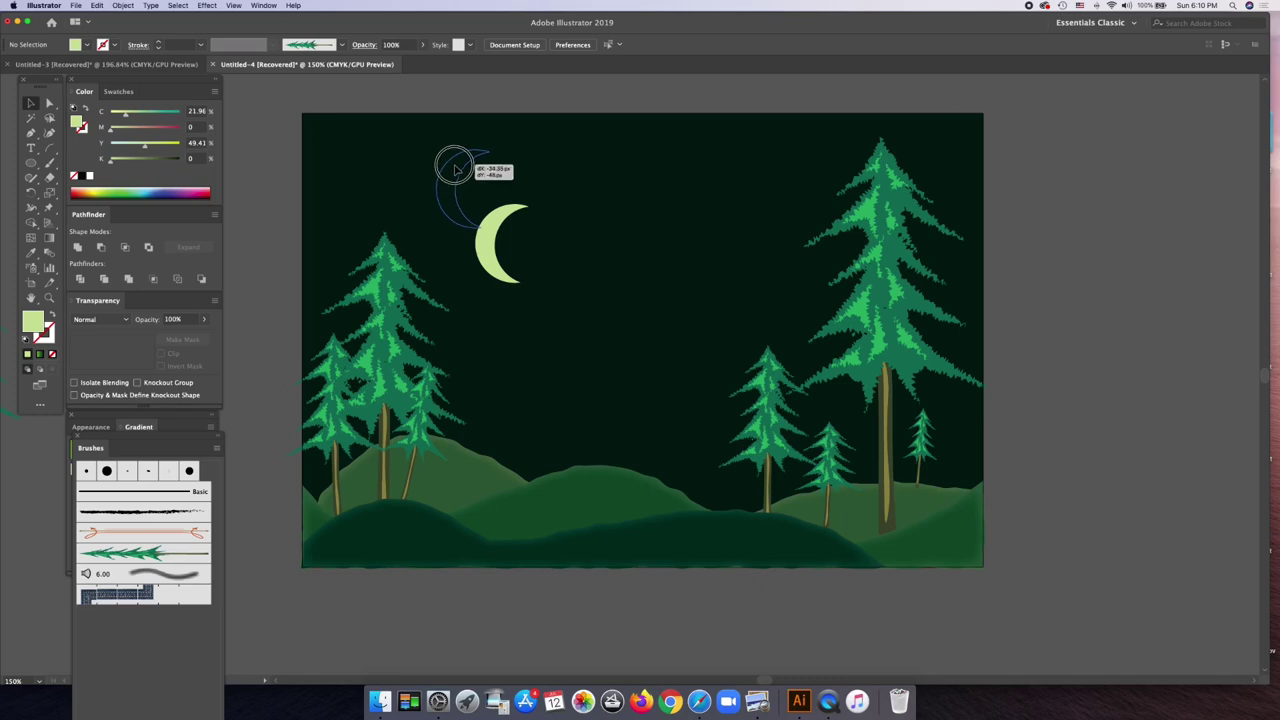
{"action": "left_click_drag", "start_coordinate": [455, 168], "coordinate": [425, 177]}
- Set the ellipse size to 1 by 1 px and sample the moon's pale green as fill
{"action": "left_click", "coordinate": [522, 187]}
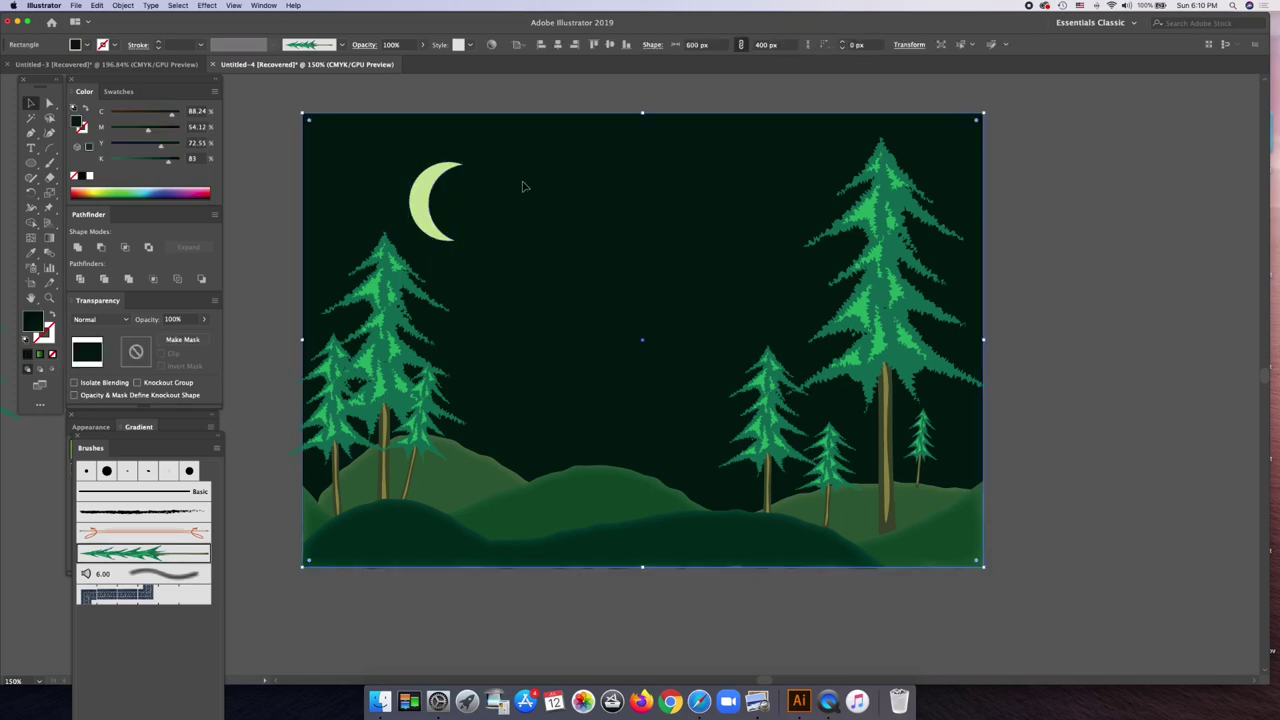
{"action": "key", "text": "l"}
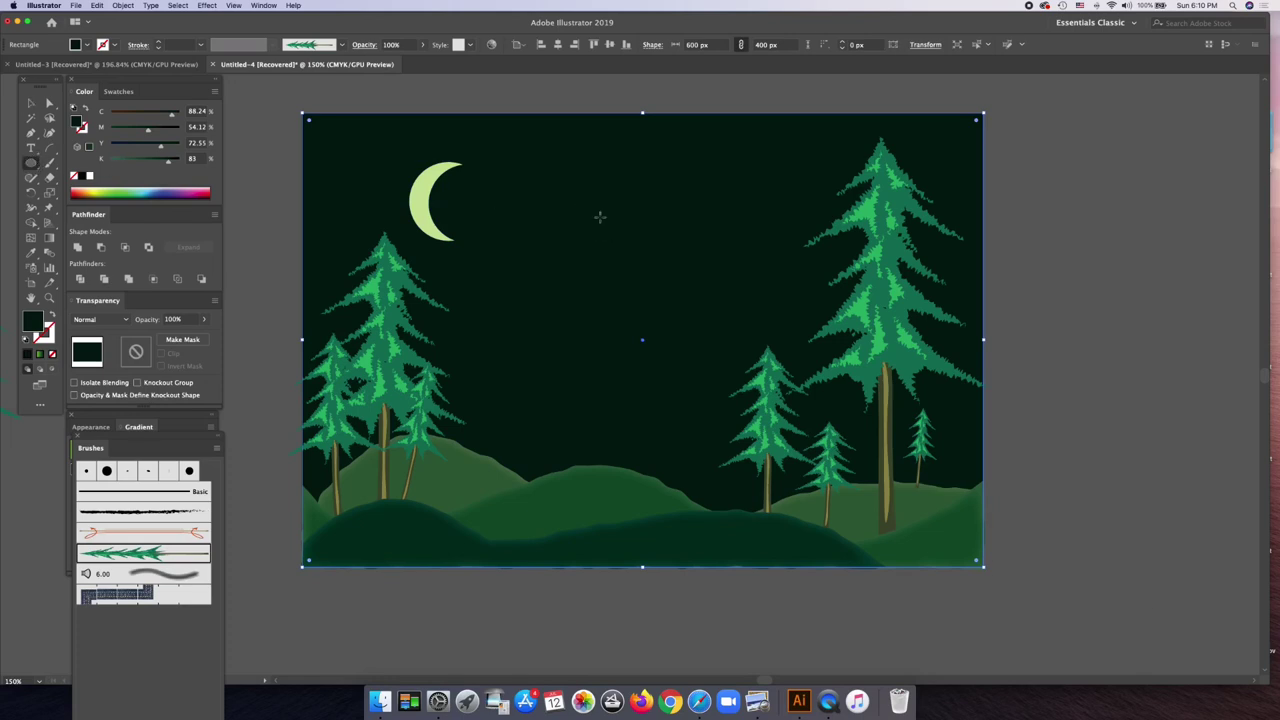
{"action": "left_click", "coordinate": [599, 216]}
{"action": "type", "text": "1"}
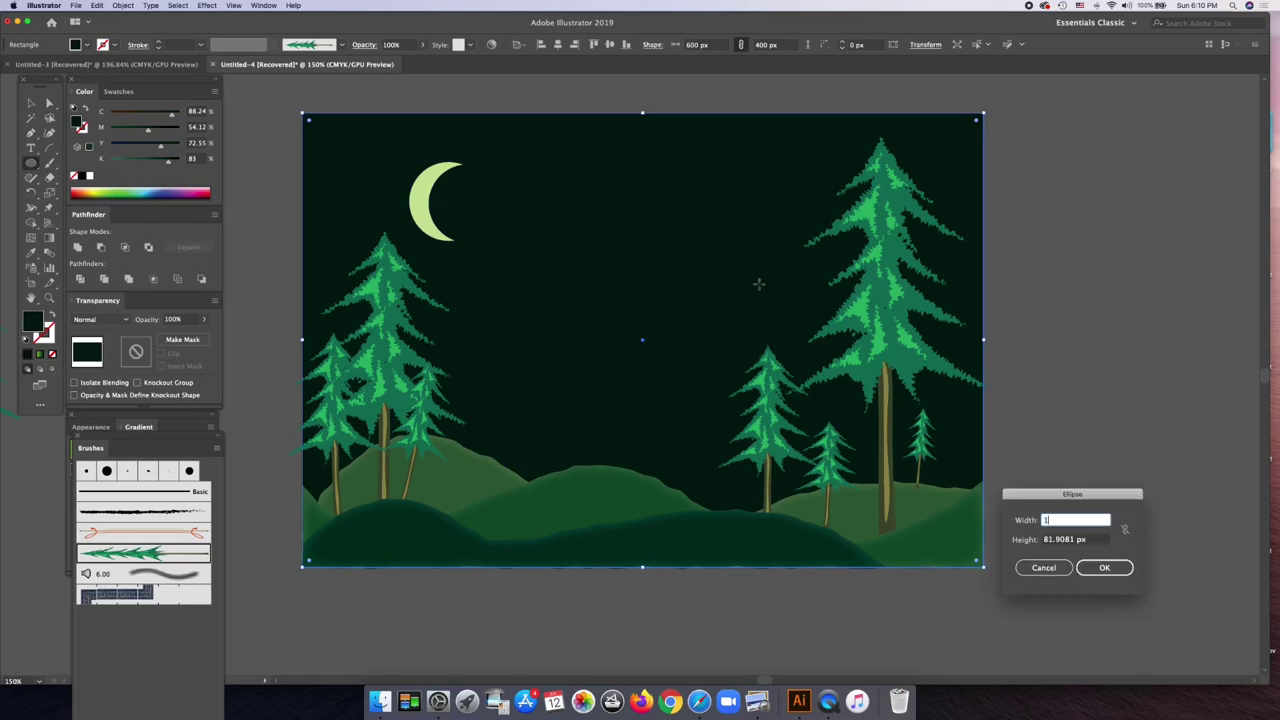
{"action": "key", "text": "Tab"}
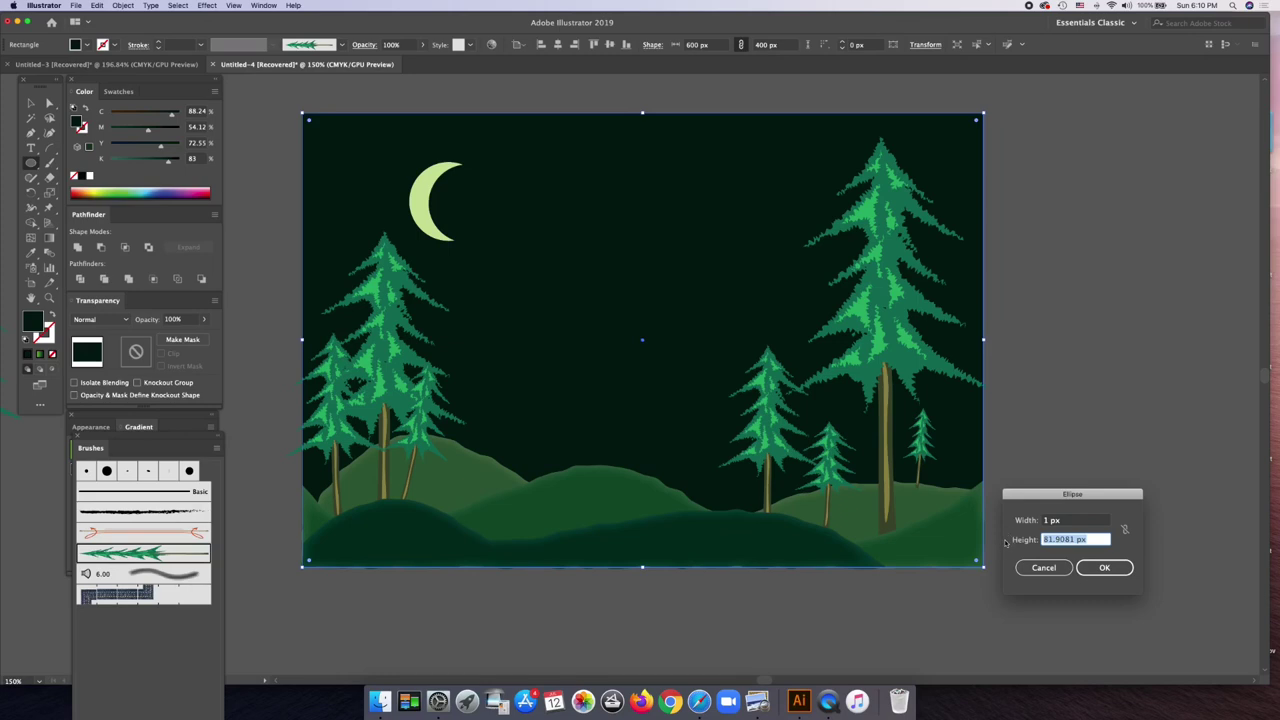
{"action": "type", "text": "1"}
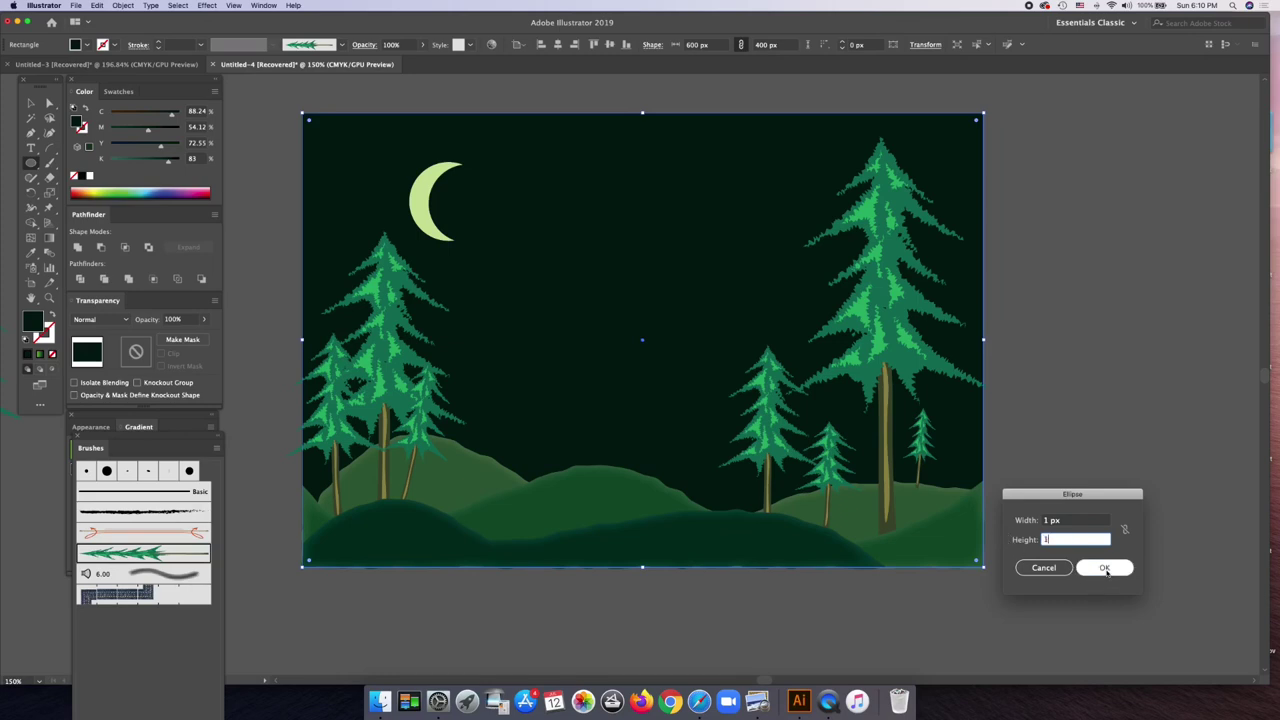
{"action": "left_click", "coordinate": [1105, 569]}
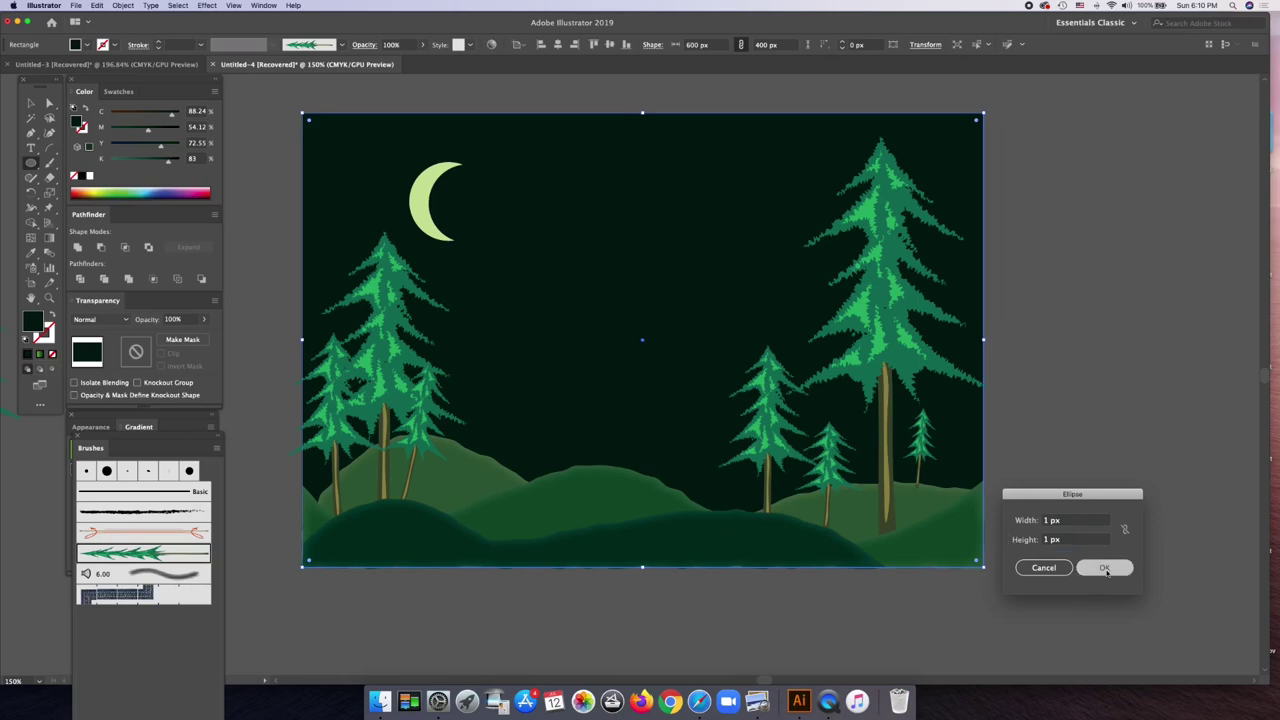
{"action": "left_click", "coordinate": [754, 170]}
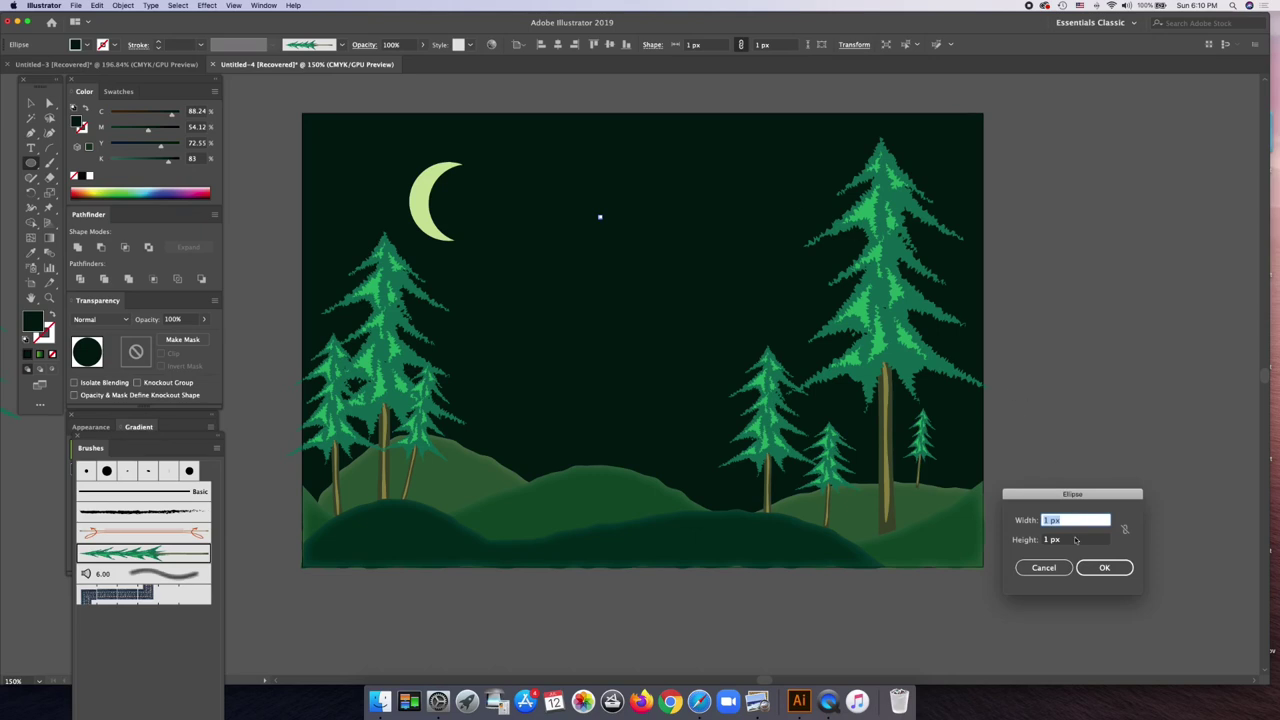
{"action": "key", "text": "Return"}
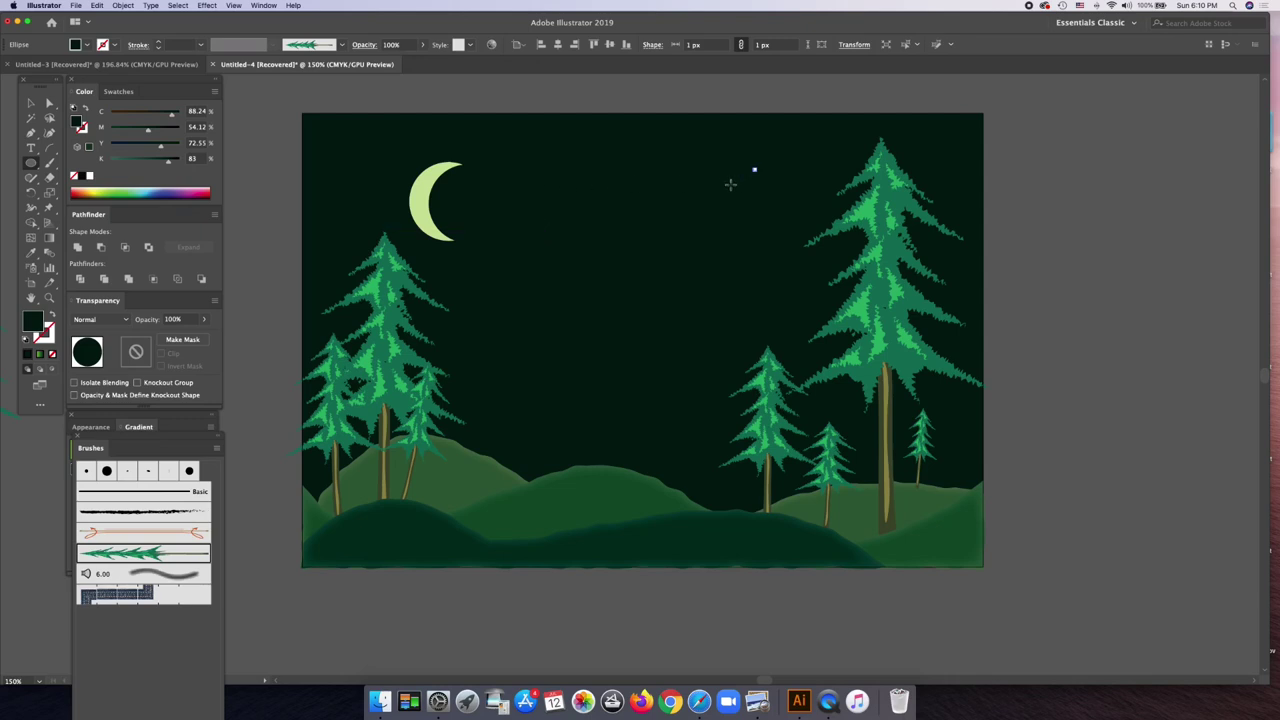
{"action": "key", "text": "cmd+z"}
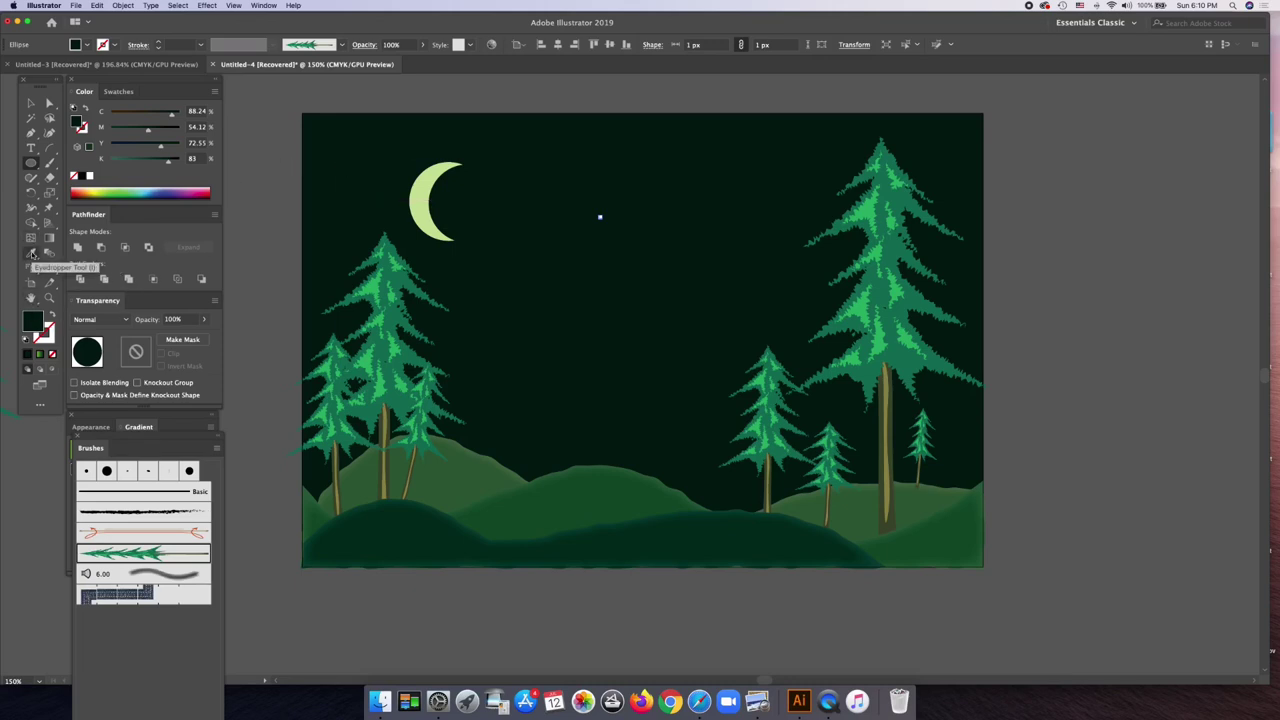
{"action": "left_click", "coordinate": [31, 254]}
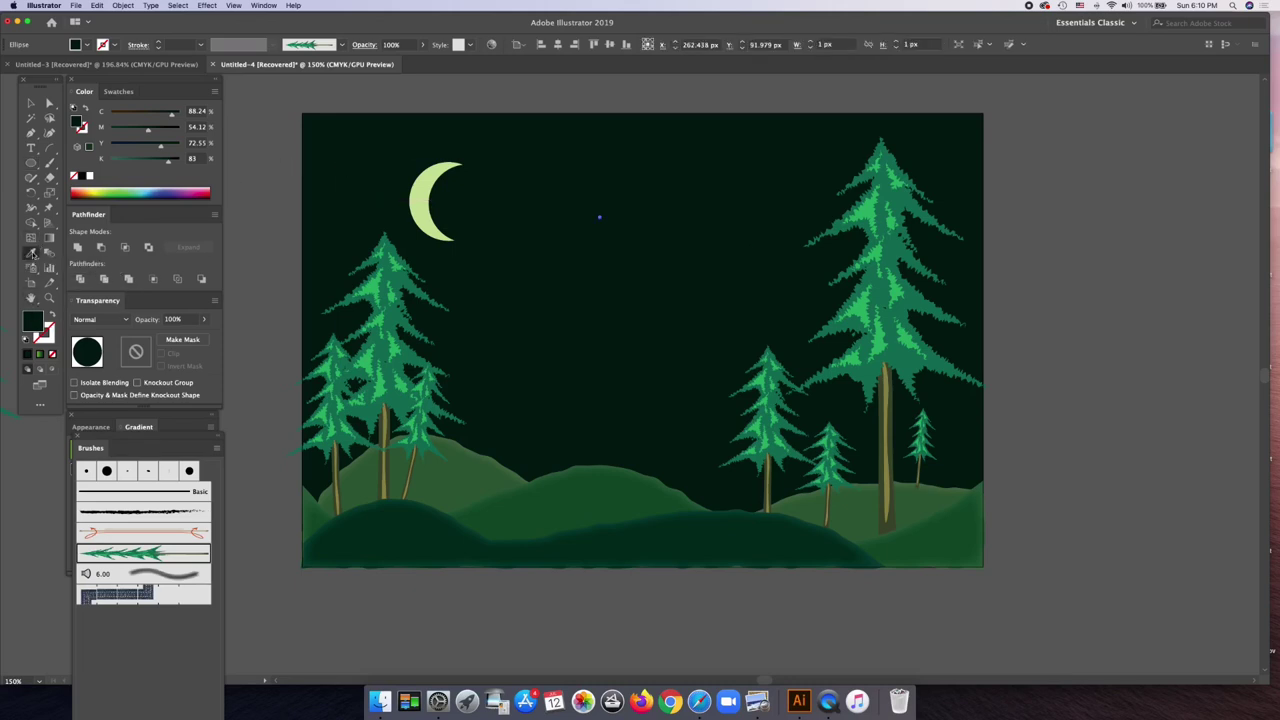
{"action": "left_click", "coordinate": [421, 201]}
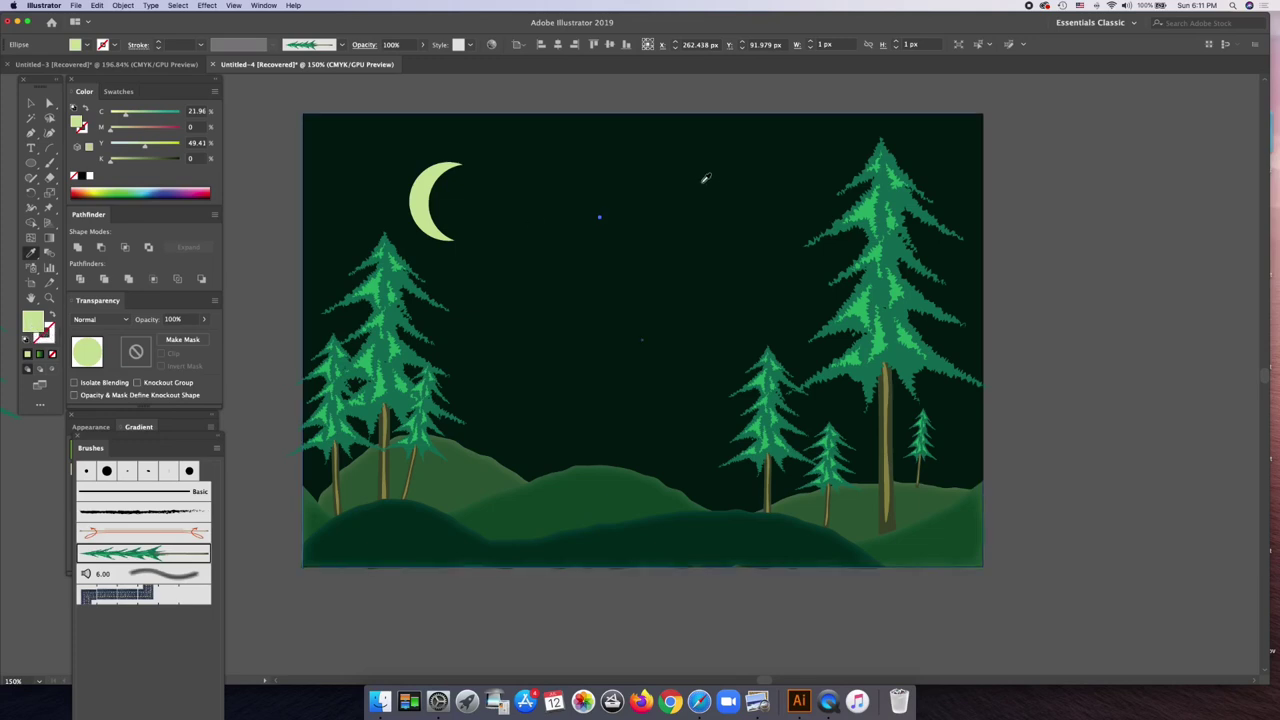
- Place eight 1 px star dots around the moon and left pines
{"action": "left_click", "coordinate": [31, 163]}
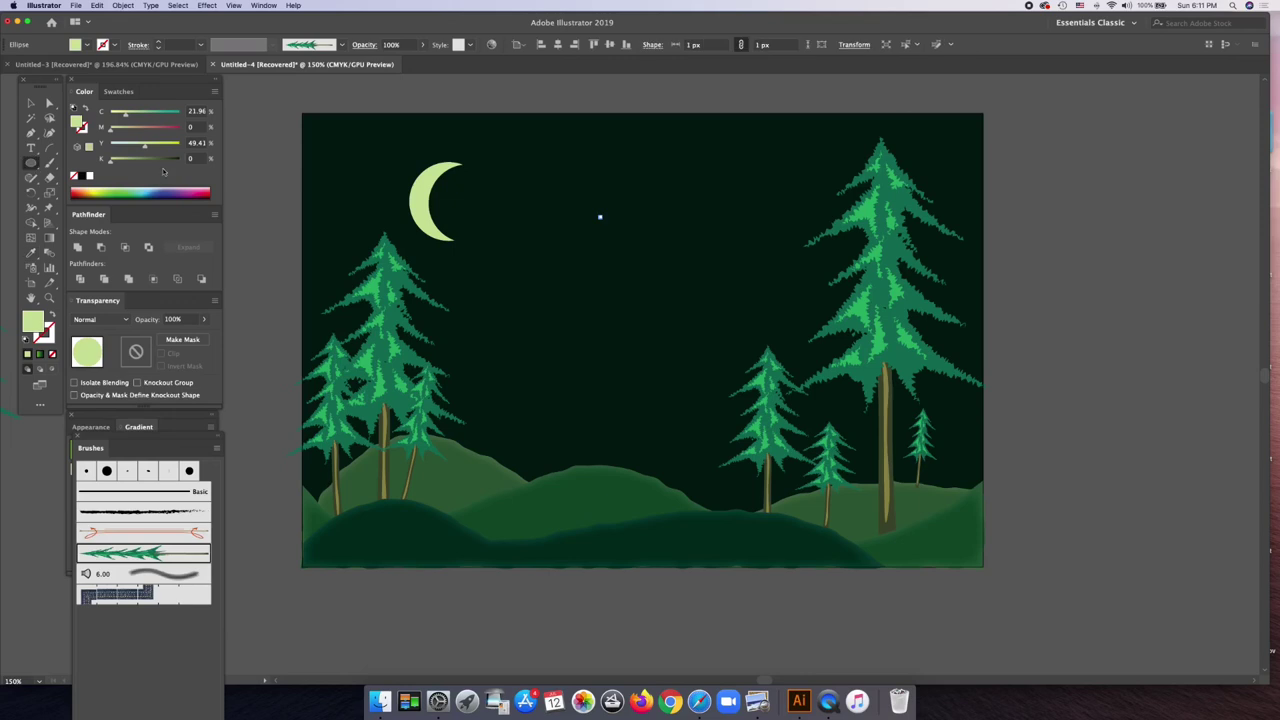
{"action": "left_click", "coordinate": [722, 194]}
{"action": "key", "text": "Return"}
{"action": "left_click", "coordinate": [494, 263]}
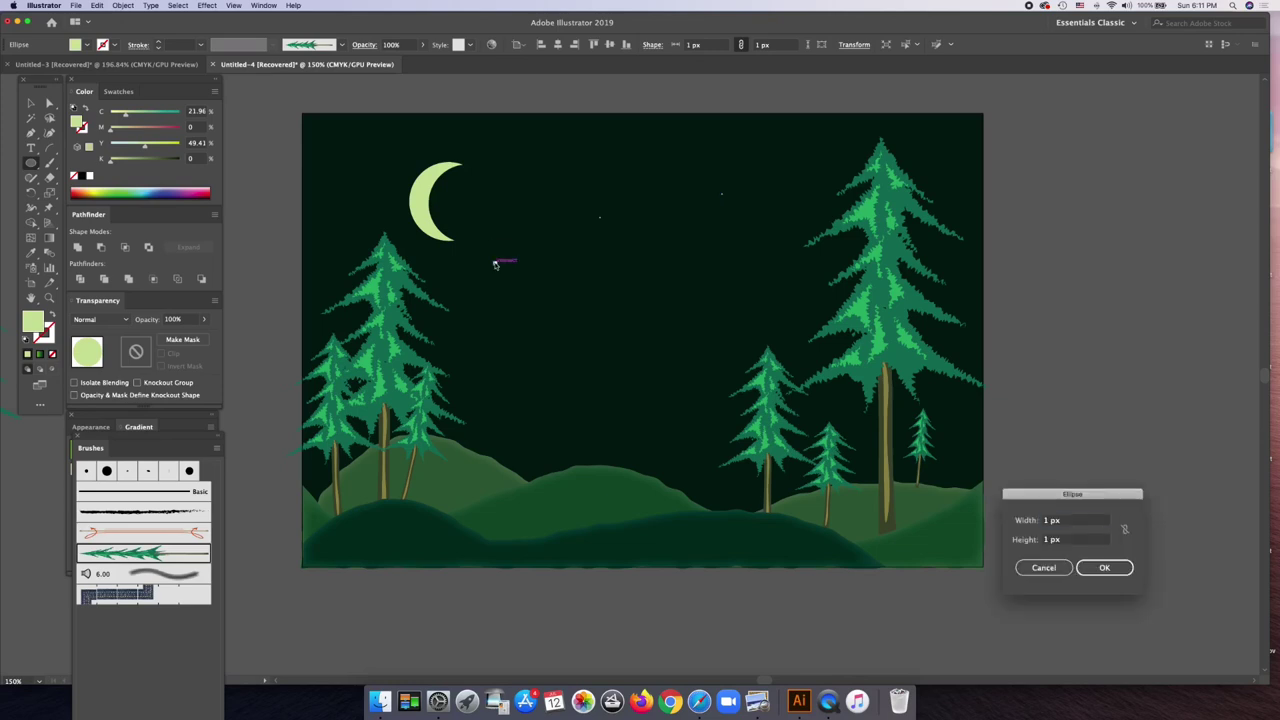
{"action": "key", "text": "Return"}
{"action": "left_click", "coordinate": [480, 158]}
{"action": "key", "text": "Return"}
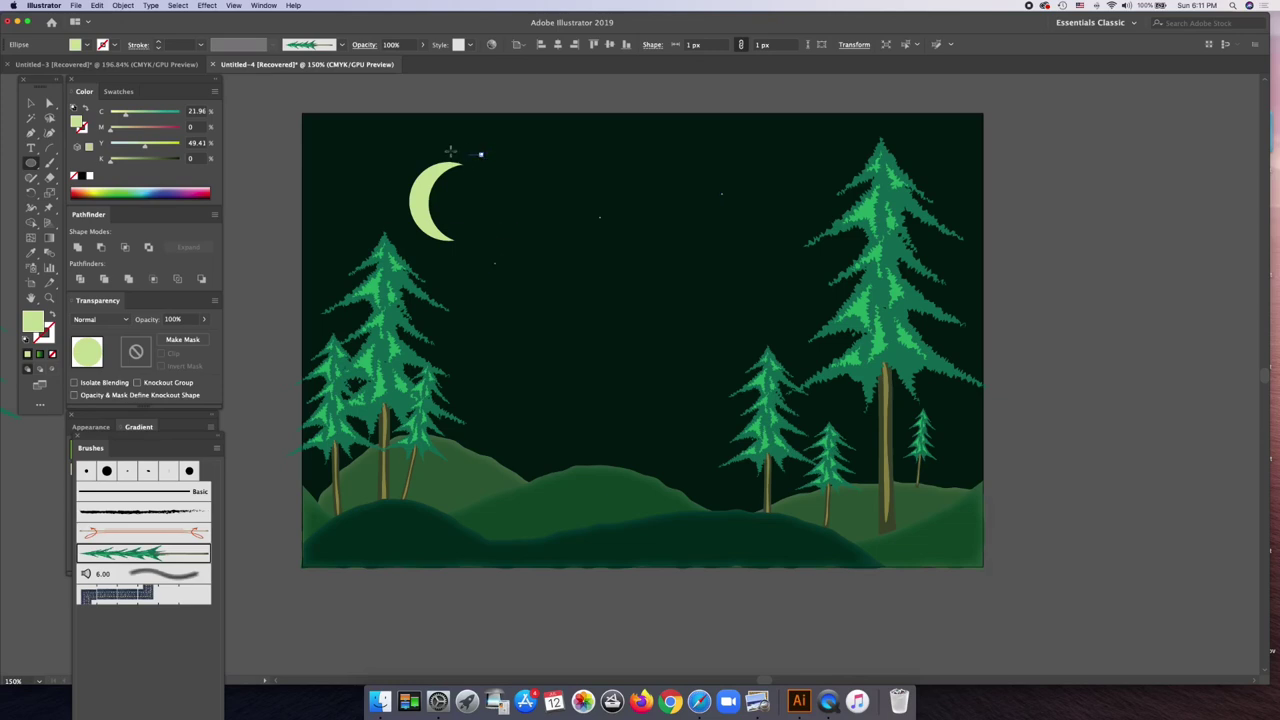
{"action": "left_click", "coordinate": [359, 159]}
{"action": "key", "text": "Return"}
{"action": "left_click", "coordinate": [385, 226]}
{"action": "key", "text": "Return"}
{"action": "left_click", "coordinate": [423, 325]}
{"action": "key", "text": "Return"}
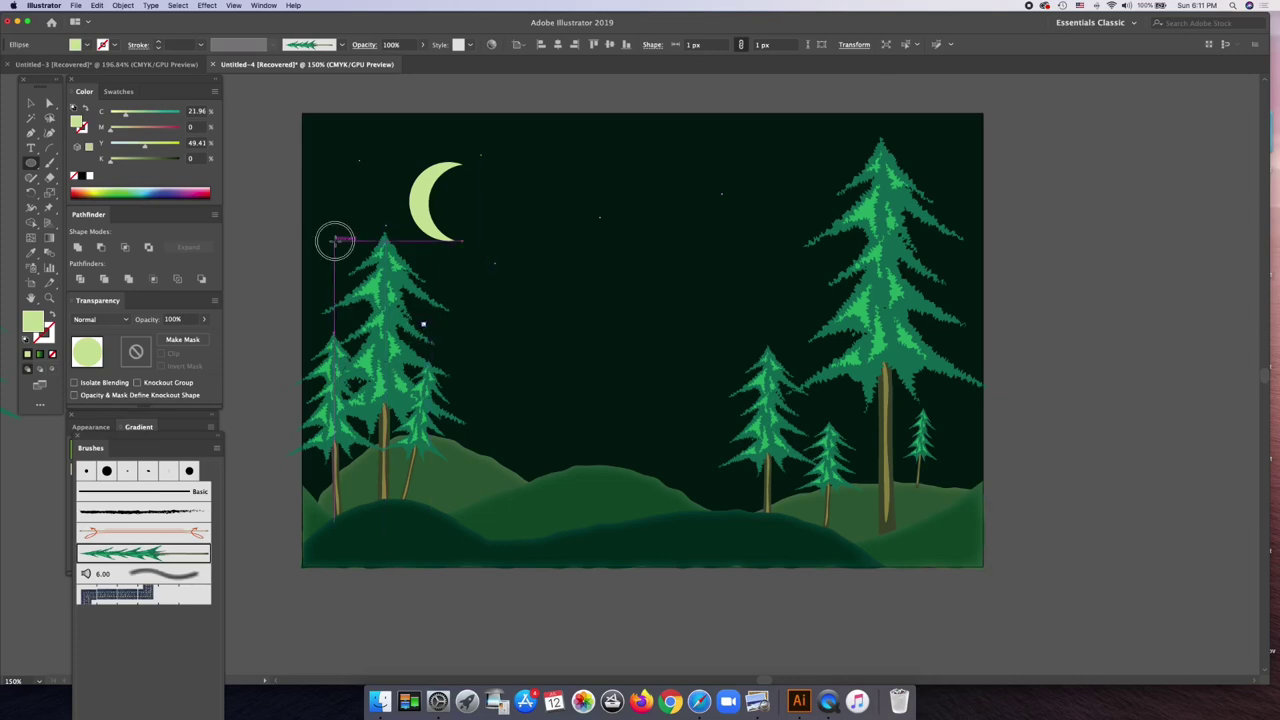
{"action": "left_click", "coordinate": [335, 242]}
{"action": "key", "text": "Return"}
{"action": "left_click", "coordinate": [676, 355]}
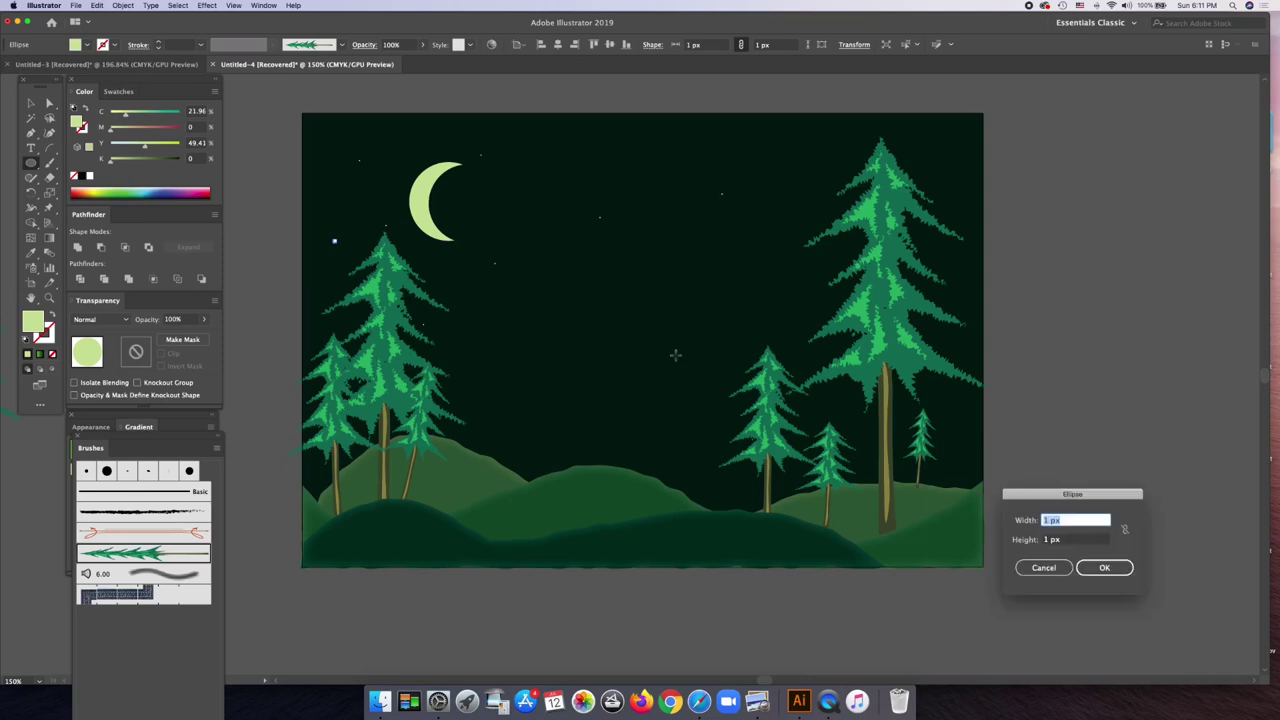
{"action": "key", "text": "Return"}
- Scatter nine slightly larger stars (width 2, height 3) across the upper sky
{"action": "left_click", "coordinate": [722, 263]}
{"action": "type", "text": "2"}
{"action": "key", "text": "Tab"}
{"action": "type", "text": "3"}
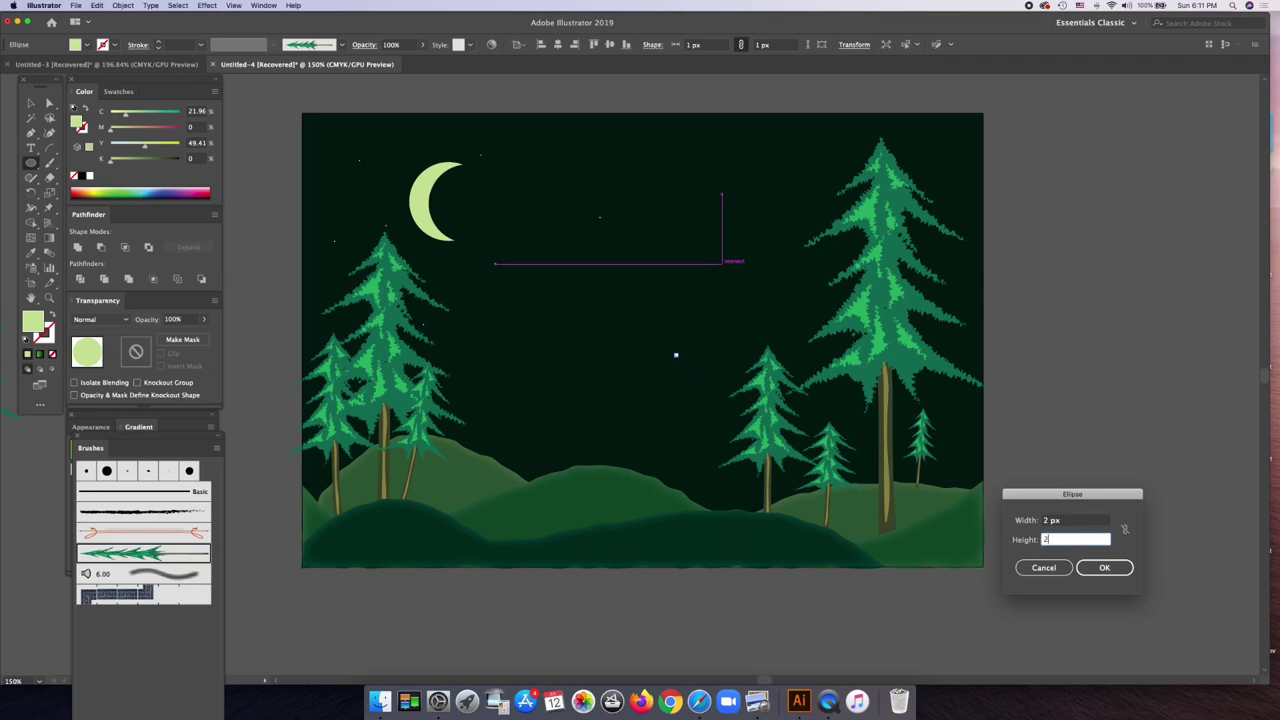
{"action": "left_click", "coordinate": [1102, 567]}
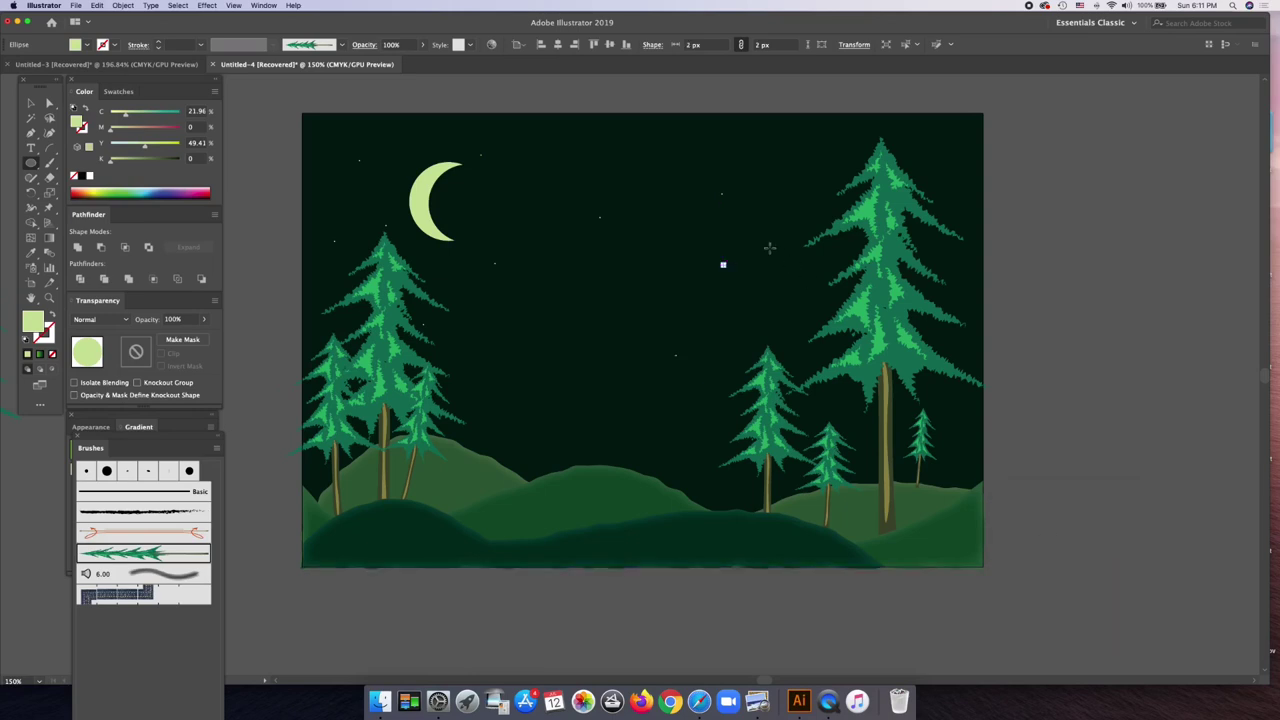
{"action": "left_click", "coordinate": [806, 167]}
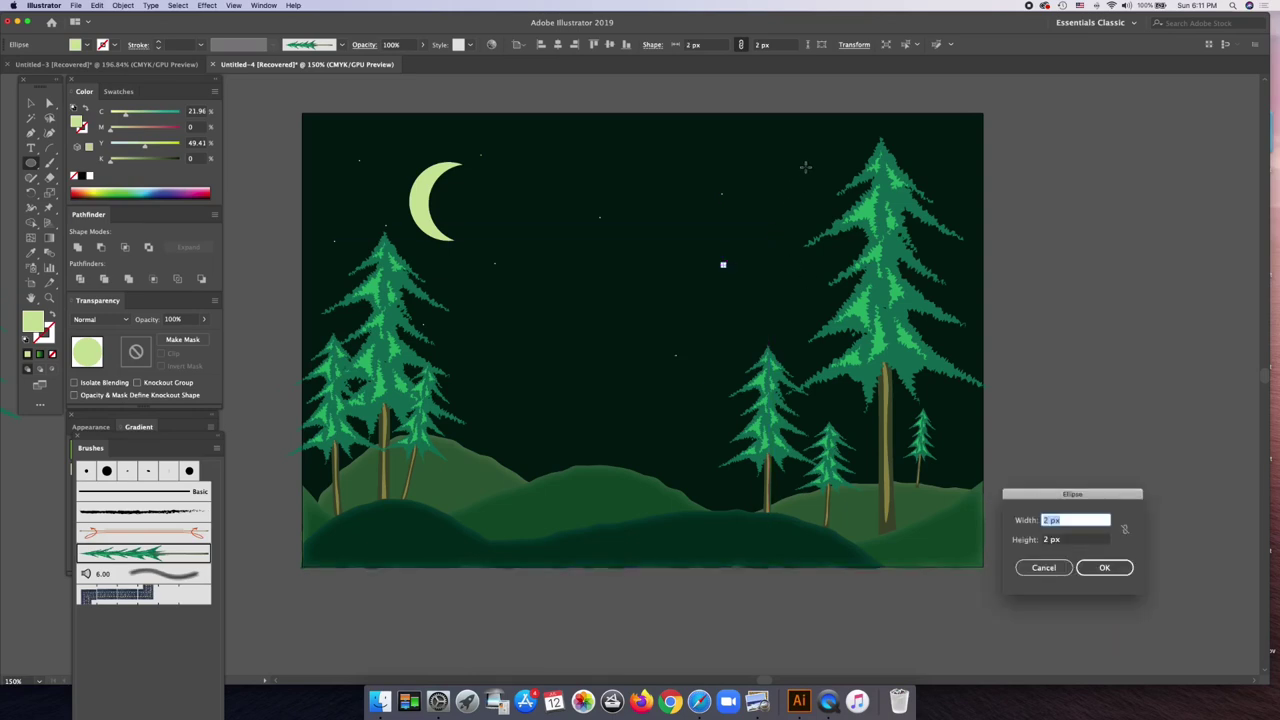
{"action": "key", "text": "Return"}
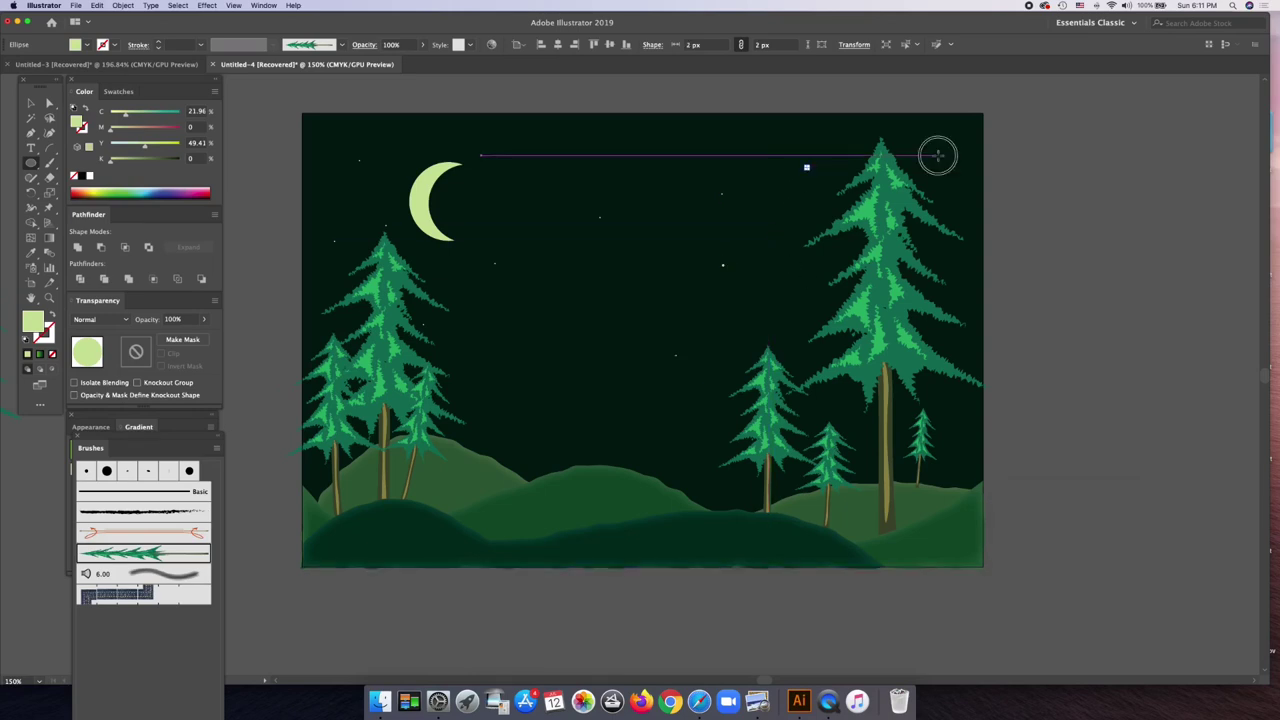
{"action": "left_click", "coordinate": [938, 156]}
{"action": "key", "text": "Return"}
{"action": "left_click", "coordinate": [950, 264]}
{"action": "key", "text": "Return"}
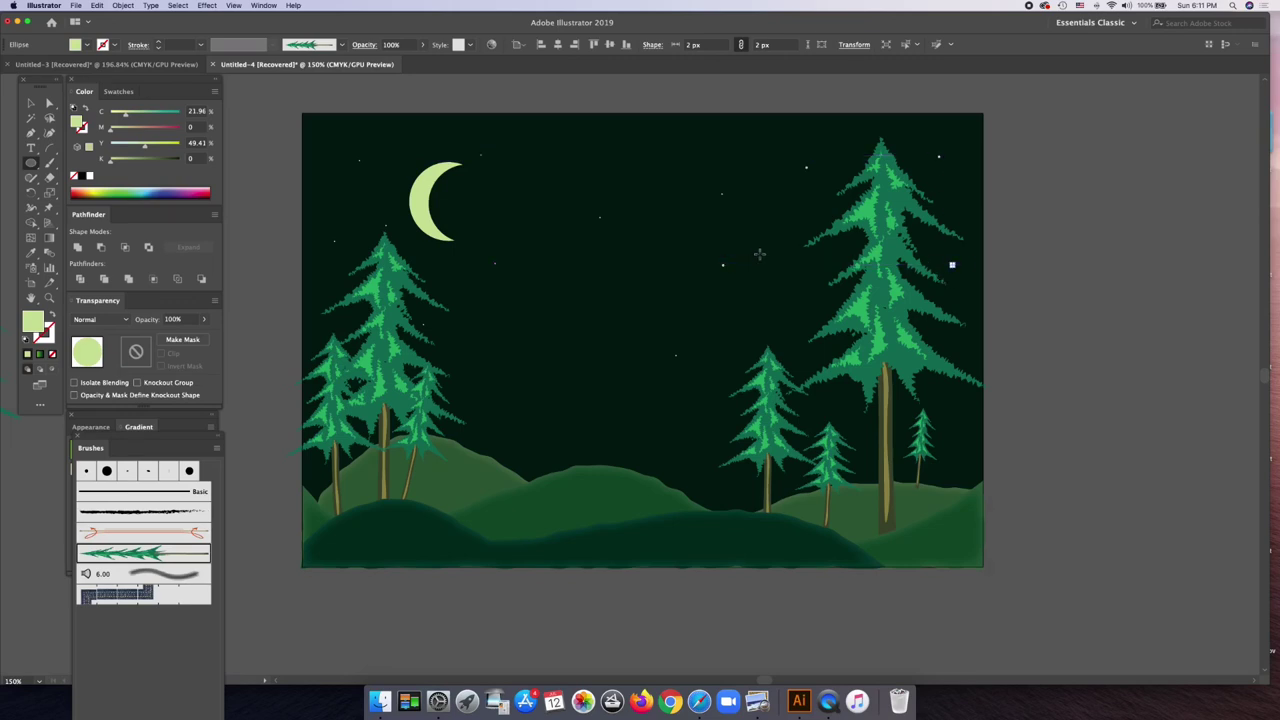
{"action": "left_click", "coordinate": [760, 254]}
{"action": "key", "text": "Return"}
{"action": "left_click", "coordinate": [777, 316]}
{"action": "key", "text": "Return"}
{"action": "left_click", "coordinate": [491, 386]}
{"action": "key", "text": "Return"}
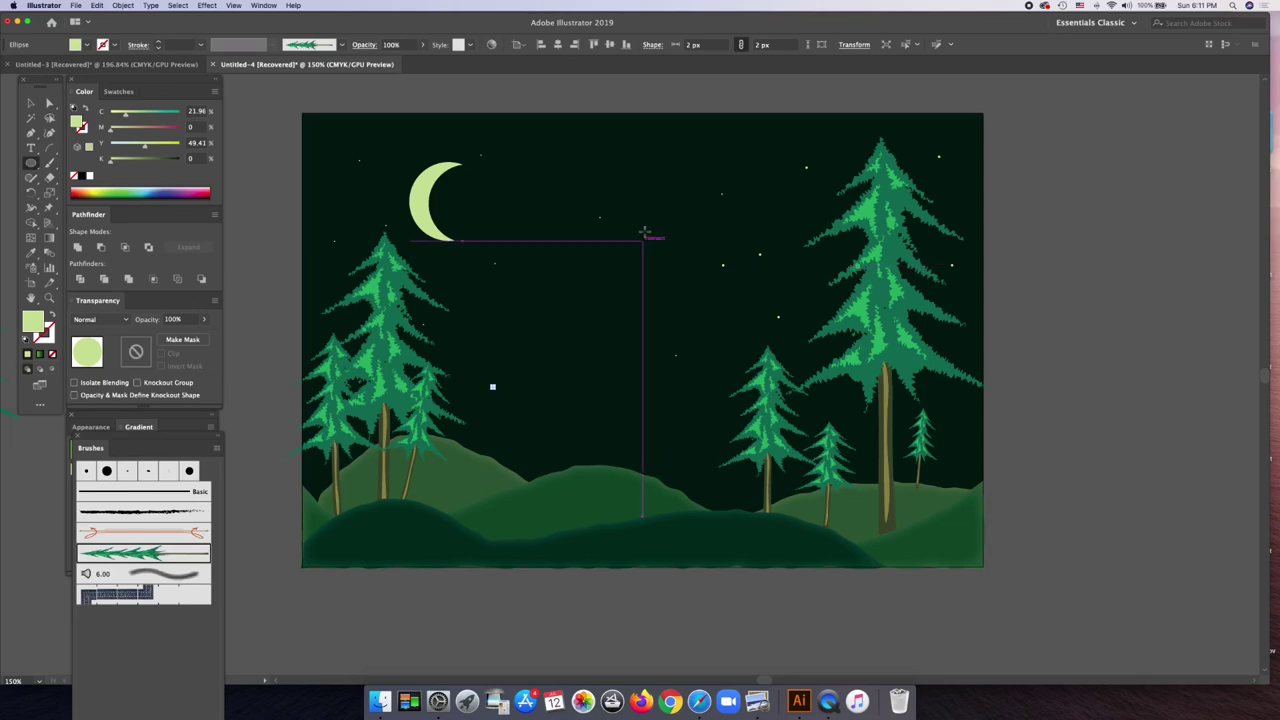
{"action": "left_click", "coordinate": [643, 195]}
{"action": "key", "text": "Return"}
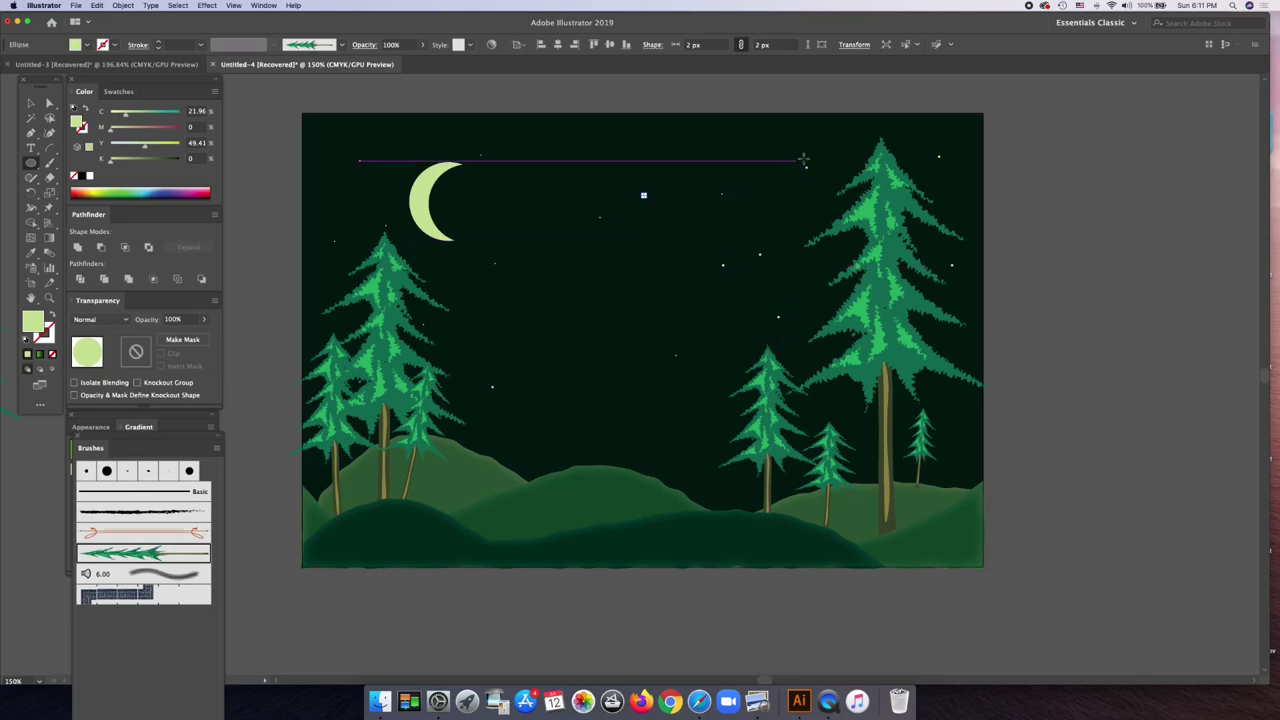
{"action": "left_click", "coordinate": [323, 136]}
{"action": "key", "text": "Return"}
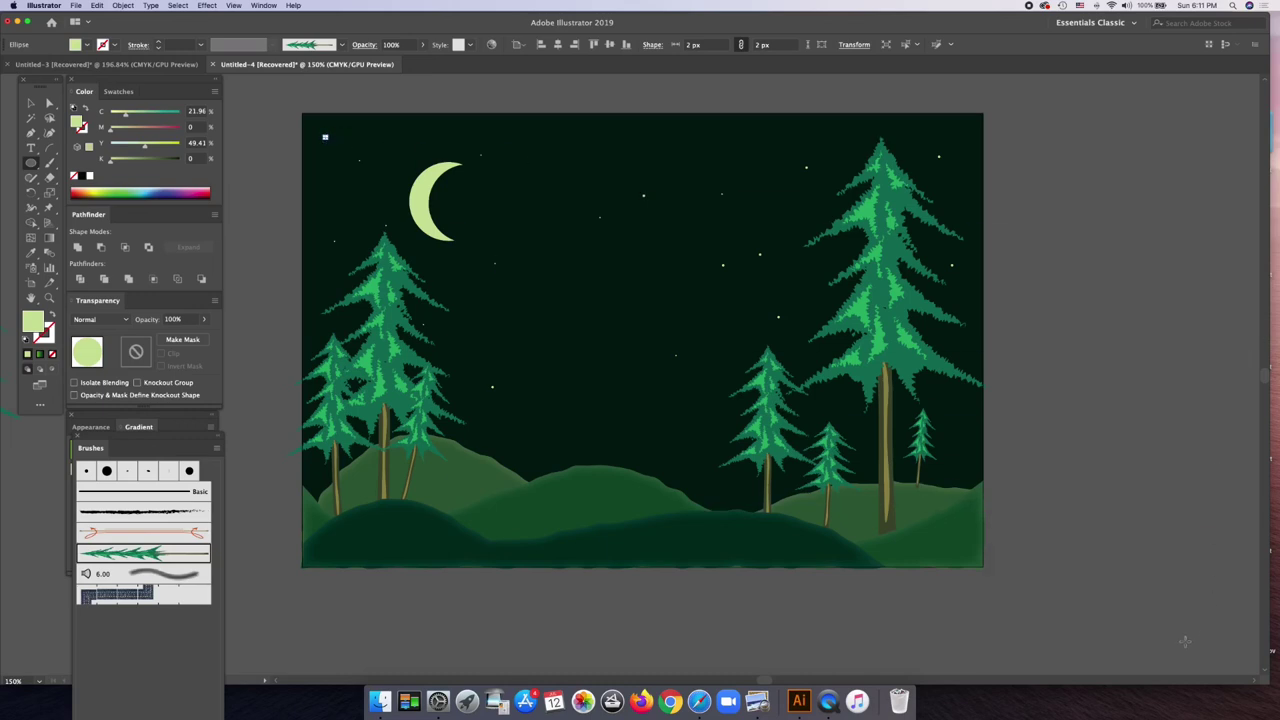
- Zoom out and fit the whole night forest artboard in the window
{"action": "scroll", "coordinate": [1184, 641], "scroll_direction": "down", "scroll_amount": 1}
{"action": "scroll", "coordinate": [1184, 641], "scroll_direction": "down", "scroll_amount": 2}
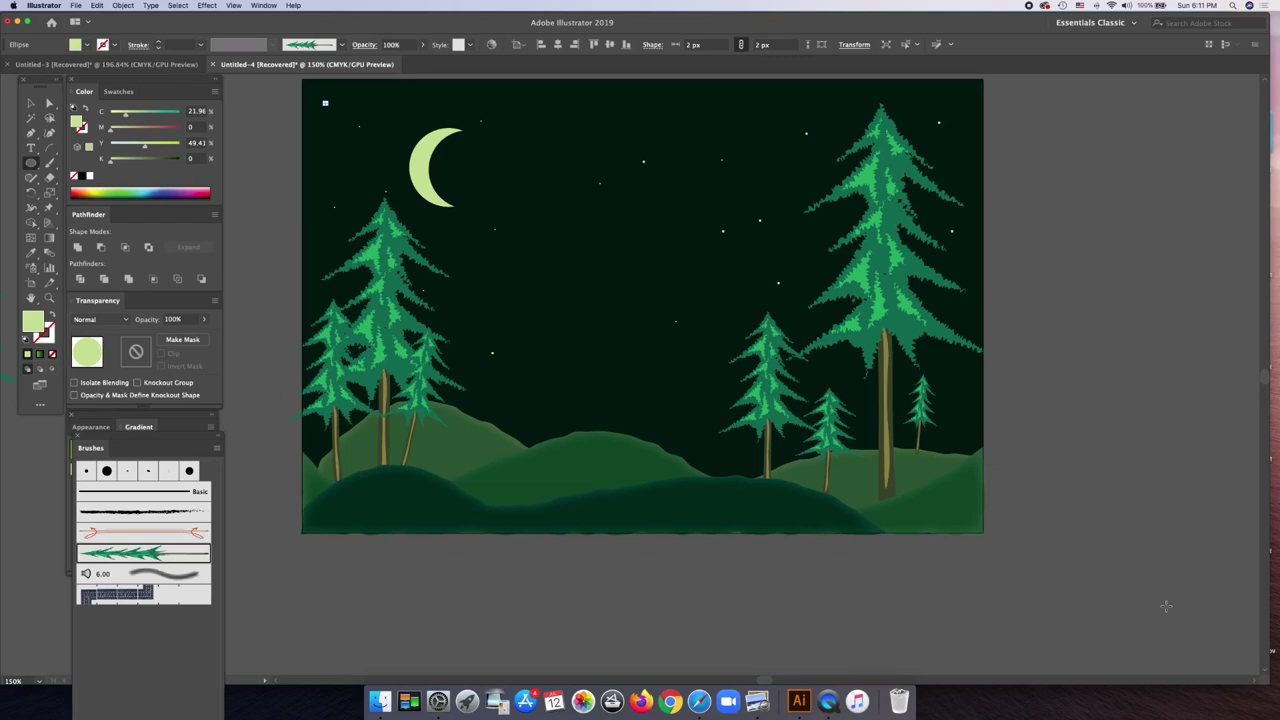
{"action": "key", "text": "super+minus"}
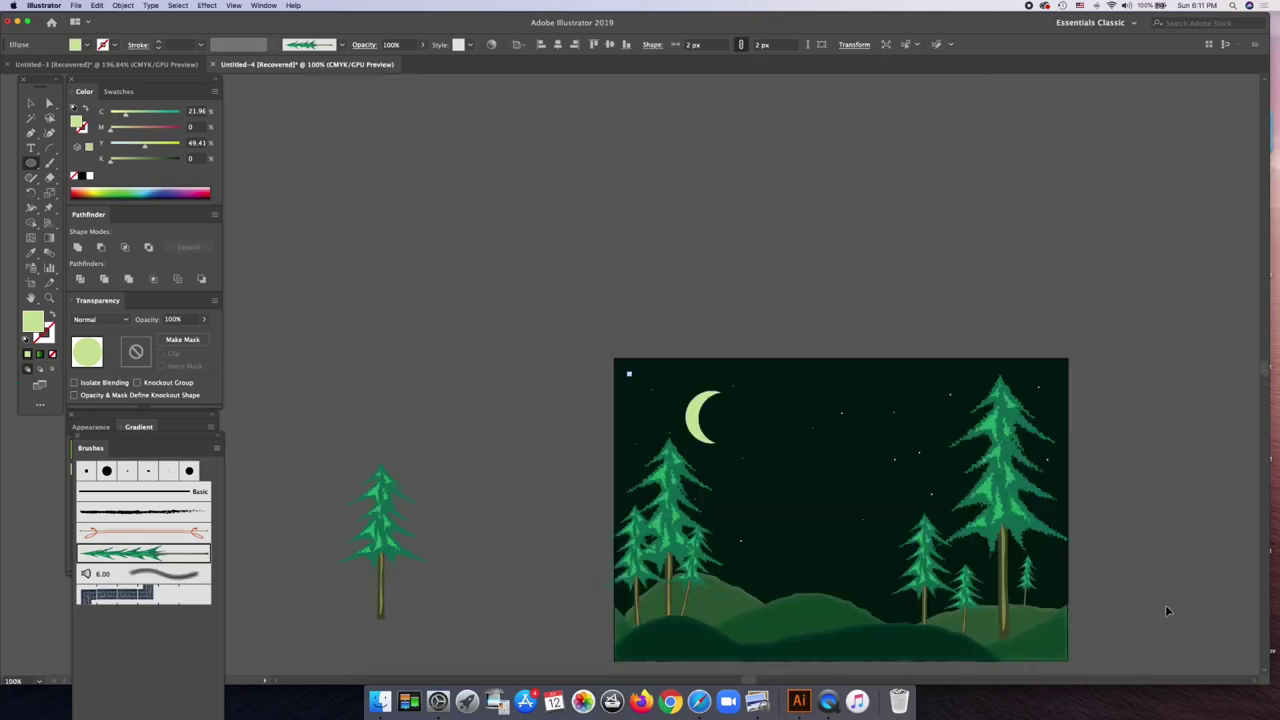
{"action": "double_click", "coordinate": [30, 299]}
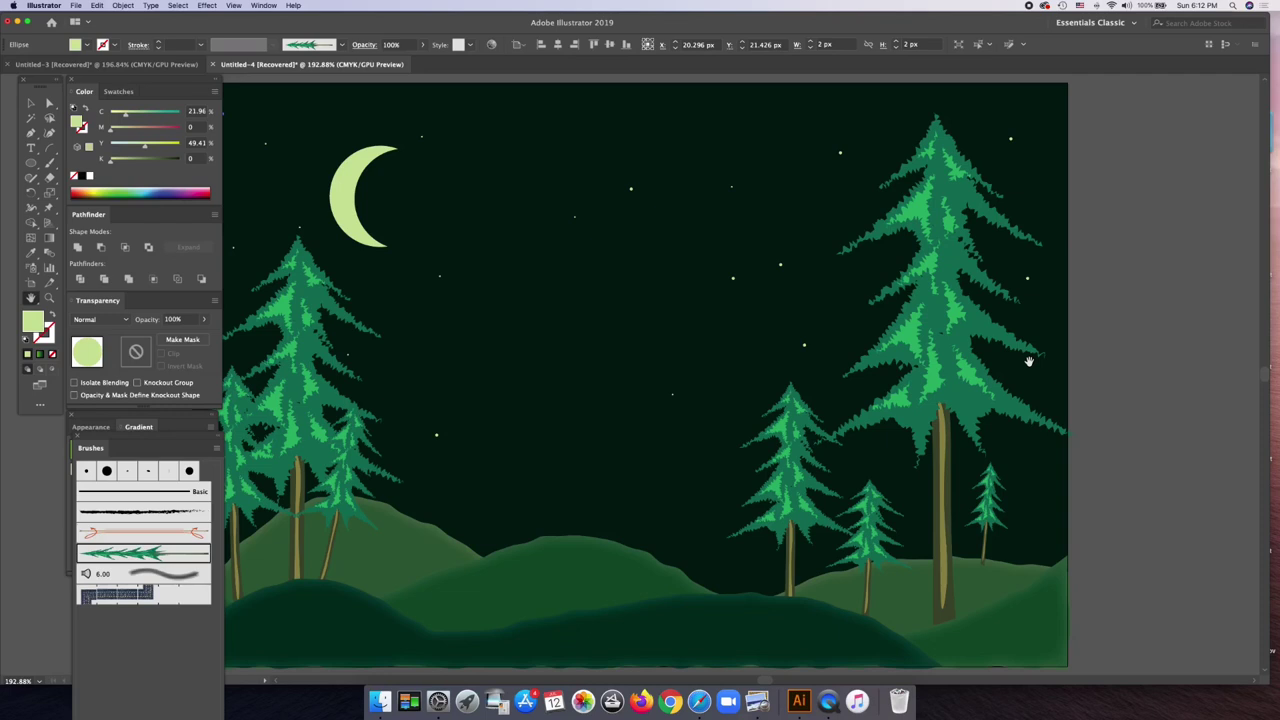
{"action": "scroll", "coordinate": [1026, 355], "scroll_direction": "up", "scroll_amount": 2}
{"action": "scroll", "coordinate": [1000, 300], "scroll_direction": "left", "scroll_amount": 3}
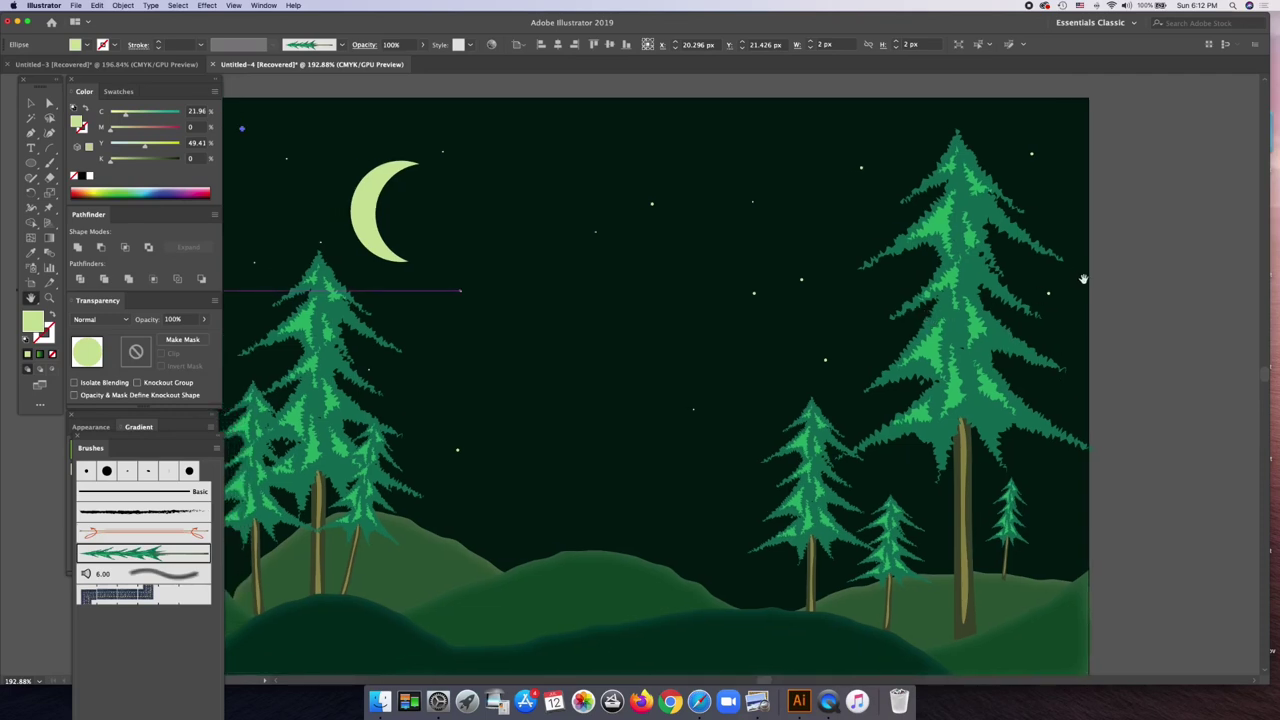
{"action": "scroll", "coordinate": [1083, 279], "scroll_direction": "left", "scroll_amount": 3}
{"action": "scroll", "coordinate": [1090, 290], "scroll_direction": "left", "scroll_amount": 2}
{"action": "scroll", "coordinate": [1093, 300], "scroll_direction": "left", "scroll_amount": 3}
{"action": "scroll", "coordinate": [1096, 310], "scroll_direction": "left", "scroll_amount": 3}
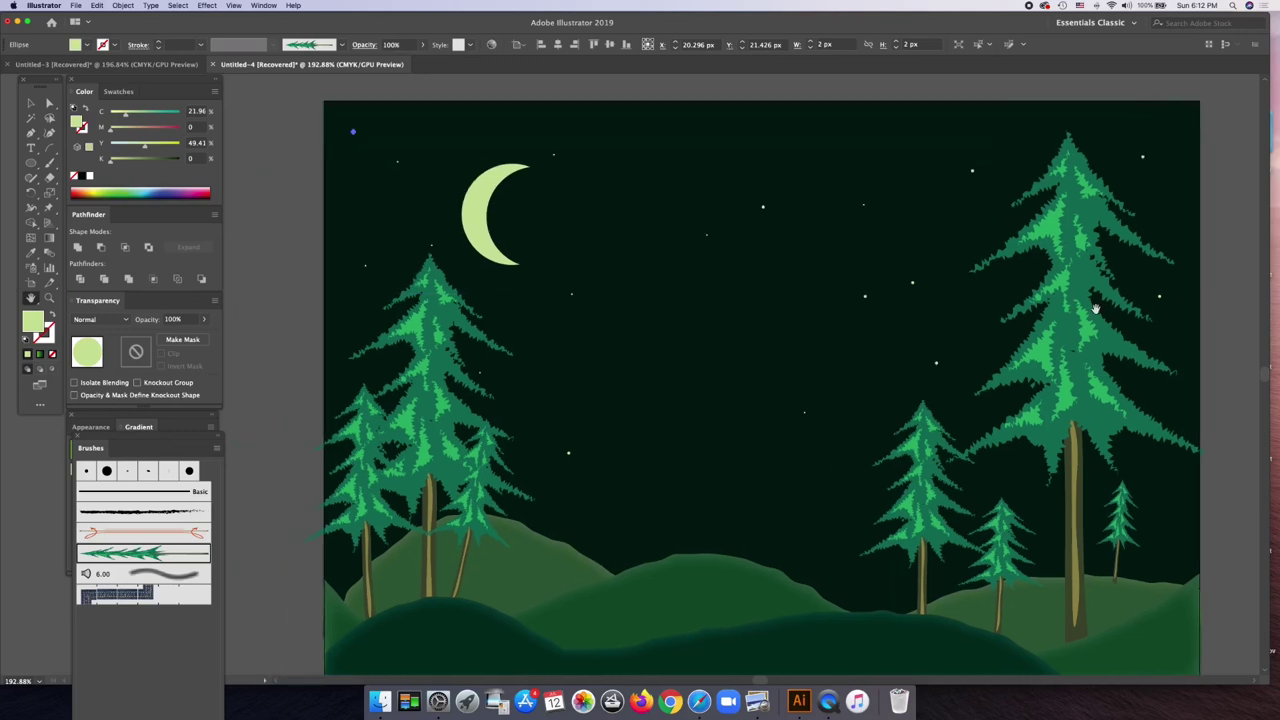
{"action": "scroll", "coordinate": [1096, 310], "scroll_direction": "left", "scroll_amount": 1}
{"action": "scroll", "coordinate": [1212, 266], "scroll_direction": "right", "scroll_amount": 3}
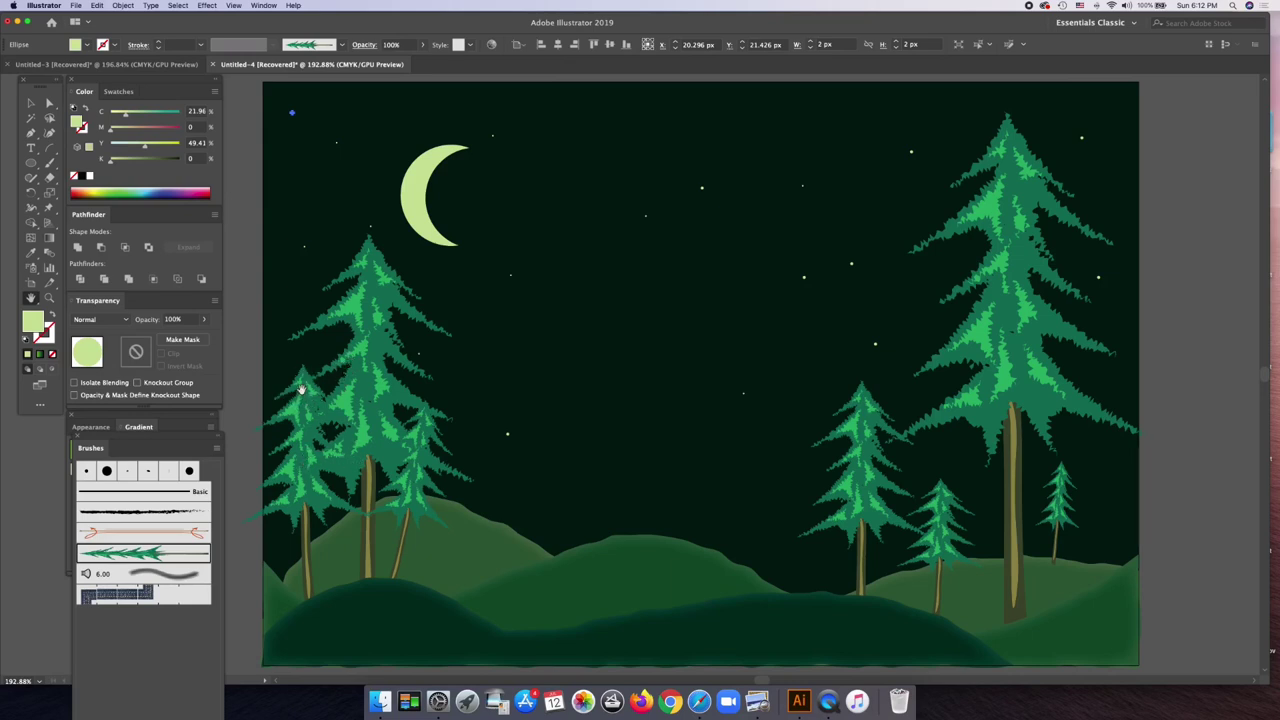
- Select the three left pines, the crescent moon and the nearby stars together
{"action": "key", "text": "v"}
{"action": "left_click", "coordinate": [310, 405]}
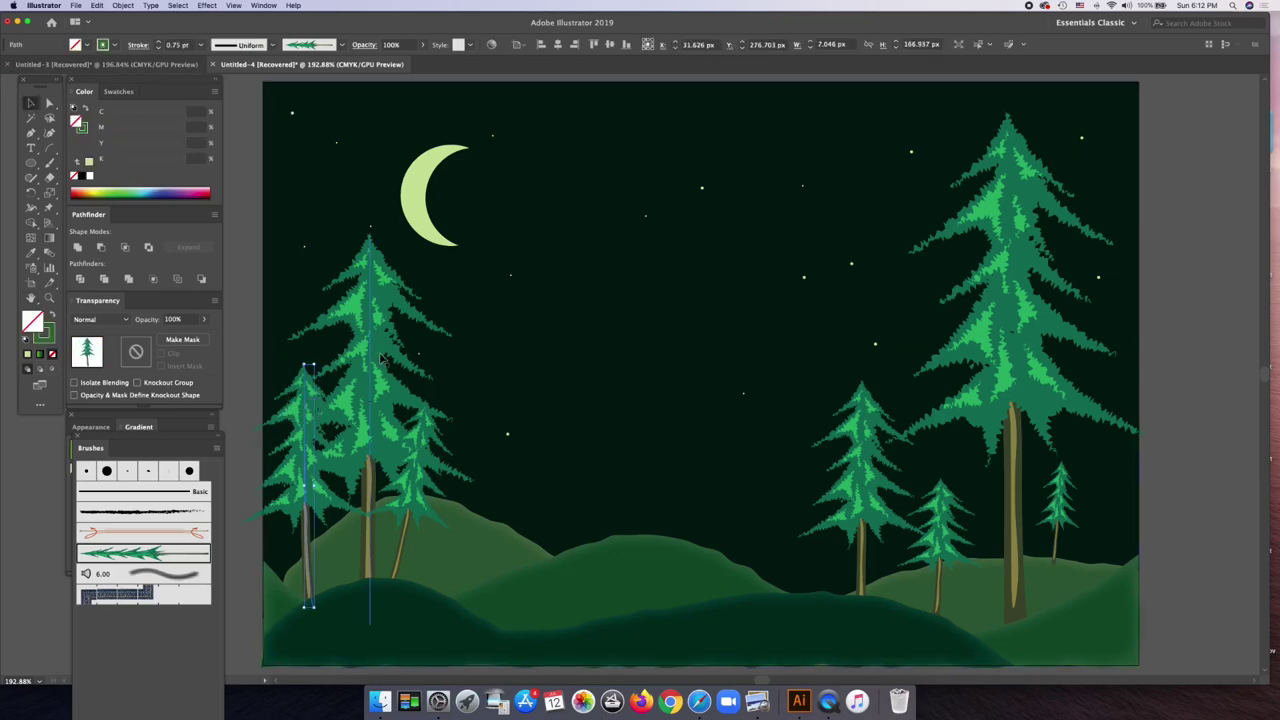
{"action": "left_click", "coordinate": [372, 268], "text": "shift"}
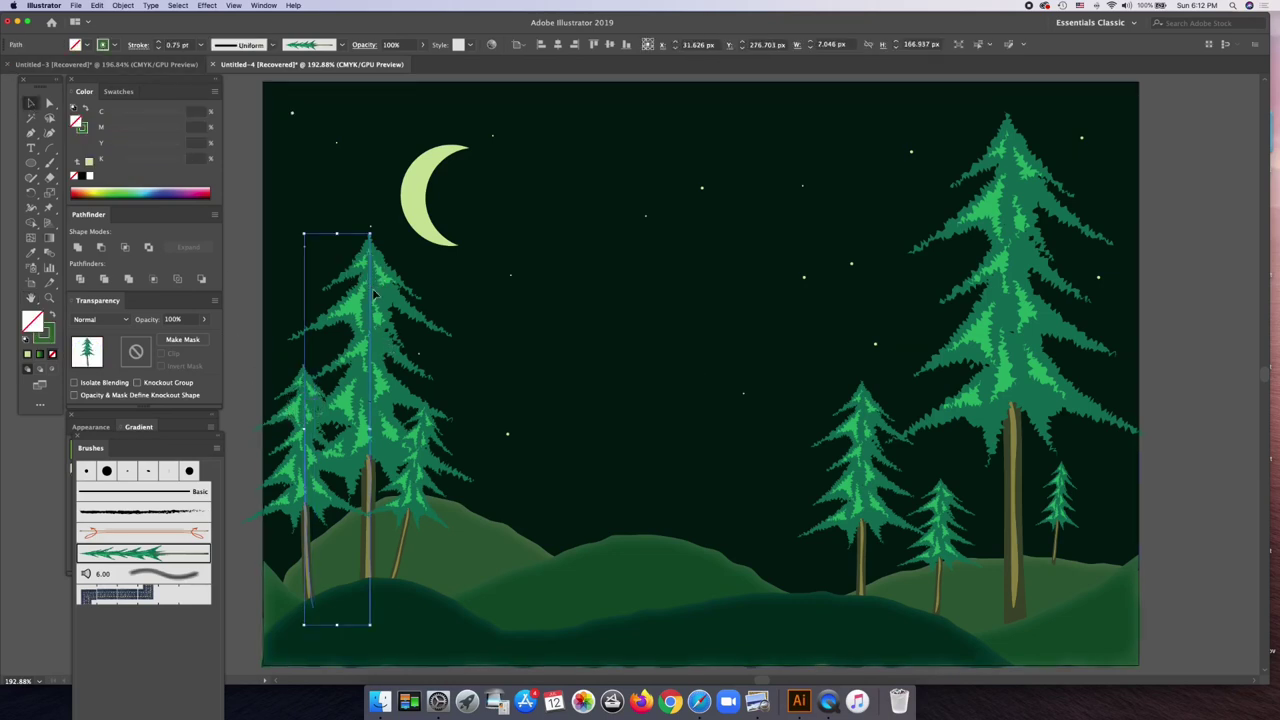
{"action": "left_click", "coordinate": [418, 487], "text": "shift"}
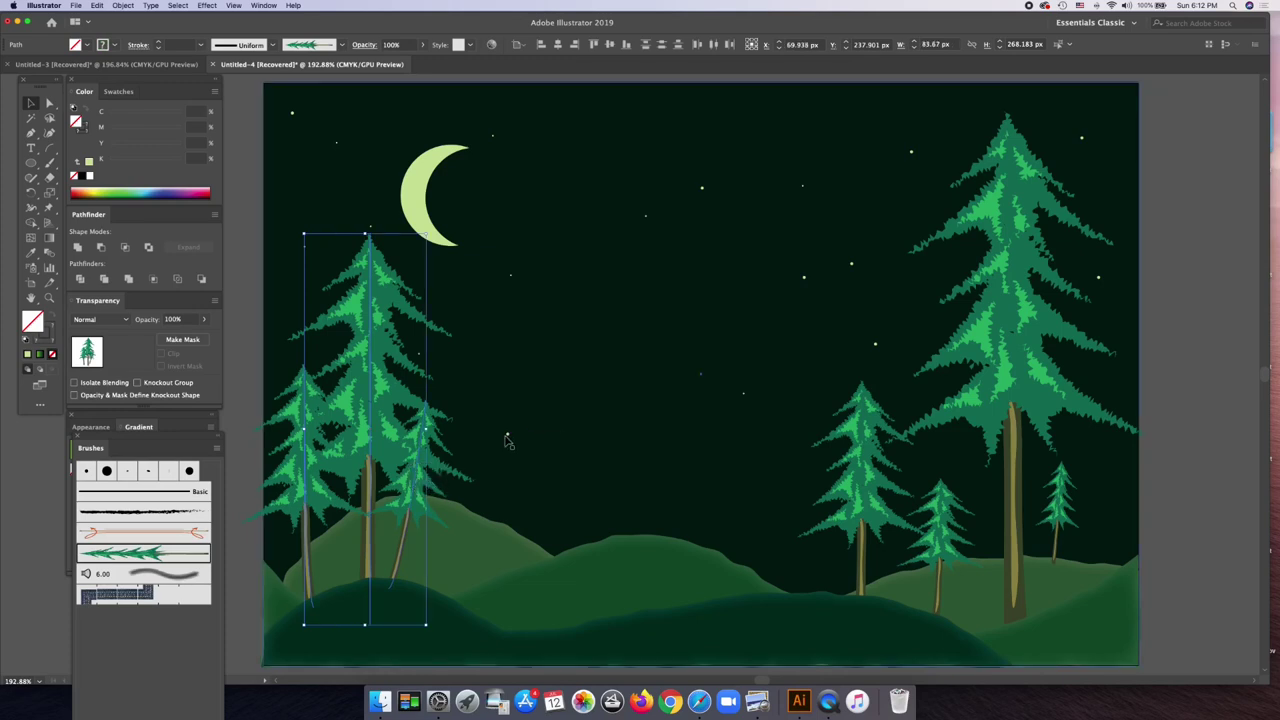
{"action": "left_click", "coordinate": [512, 292], "text": "shift"}
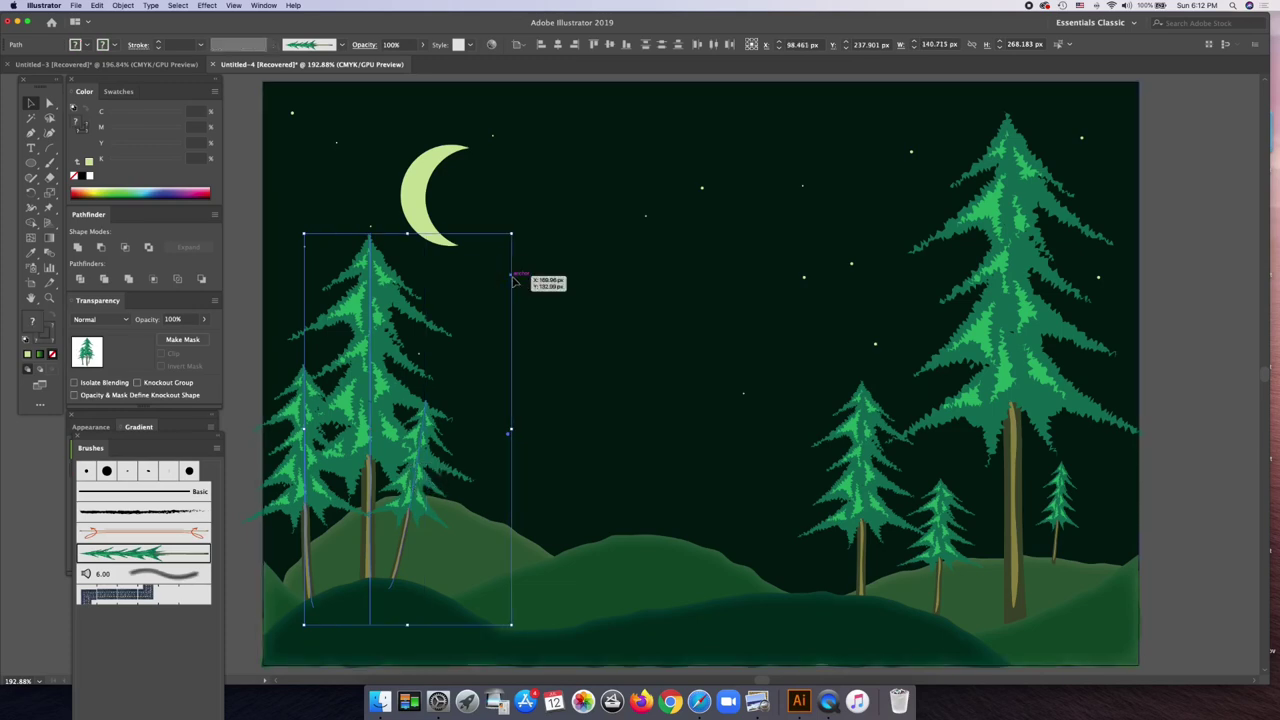
{"action": "left_click", "coordinate": [432, 183], "text": "shift"}
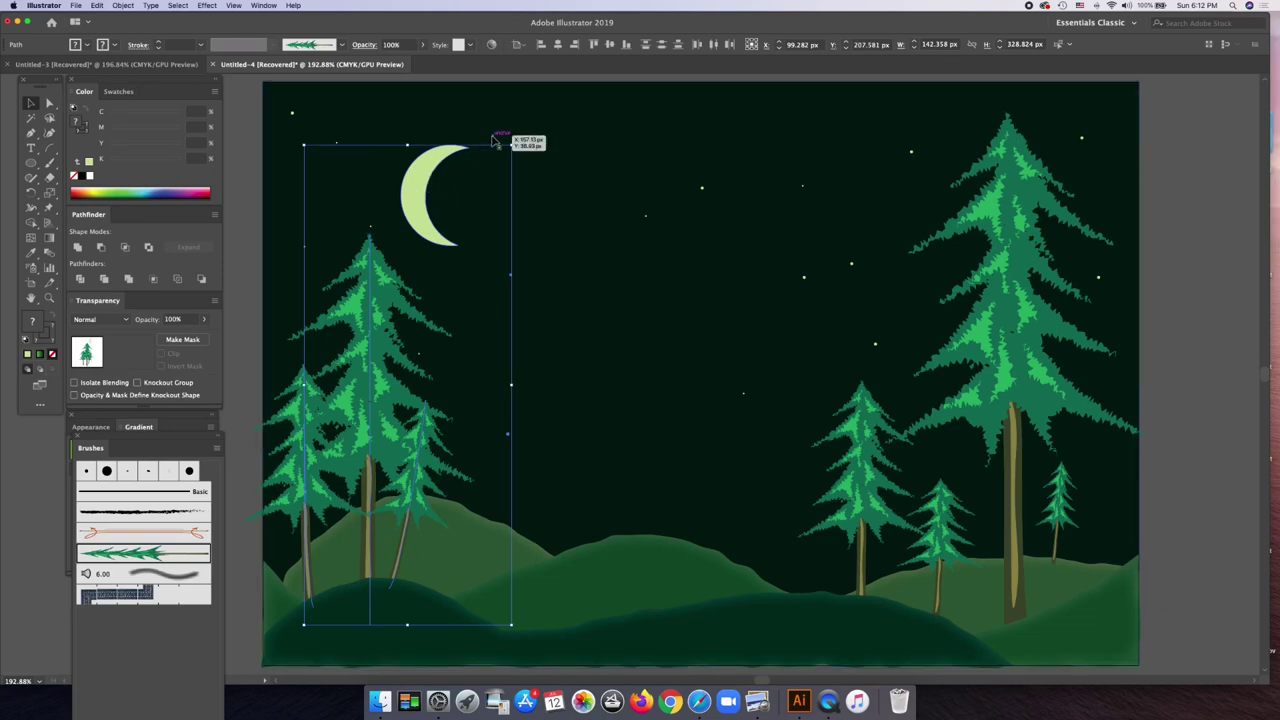
{"action": "left_click", "coordinate": [372, 232], "text": "shift"}
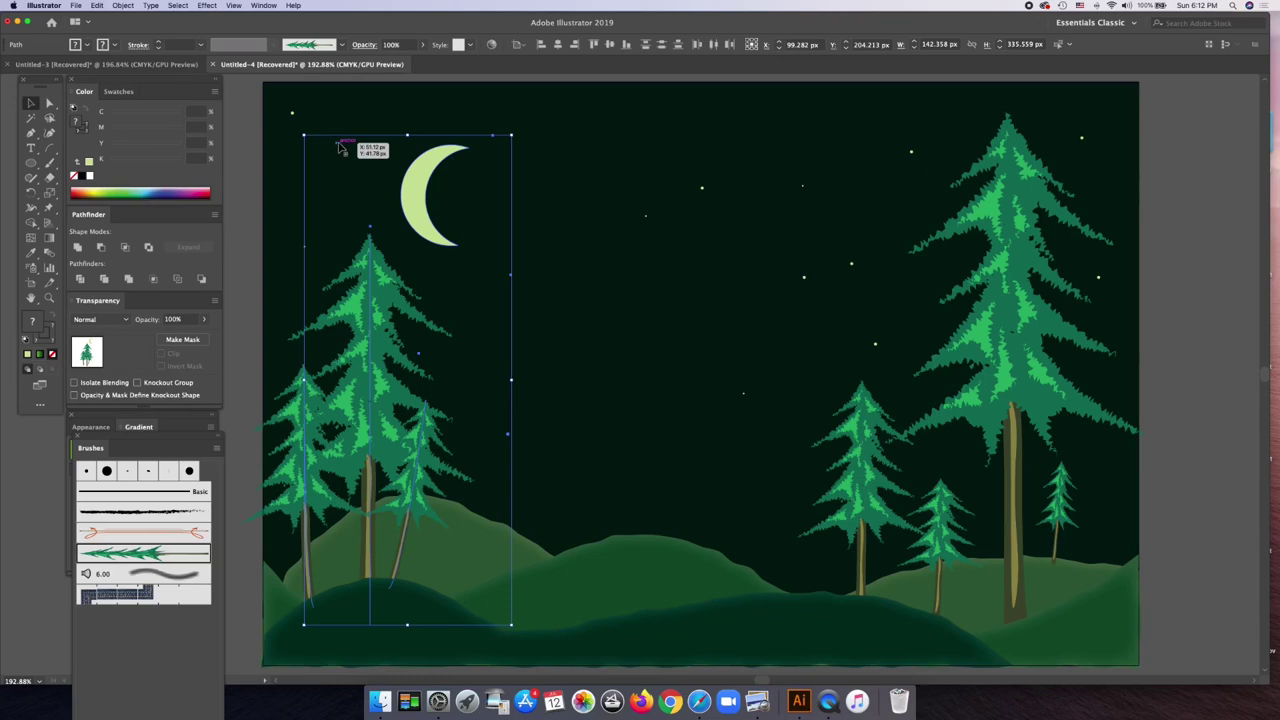
{"action": "left_click", "coordinate": [291, 113], "text": "shift"}
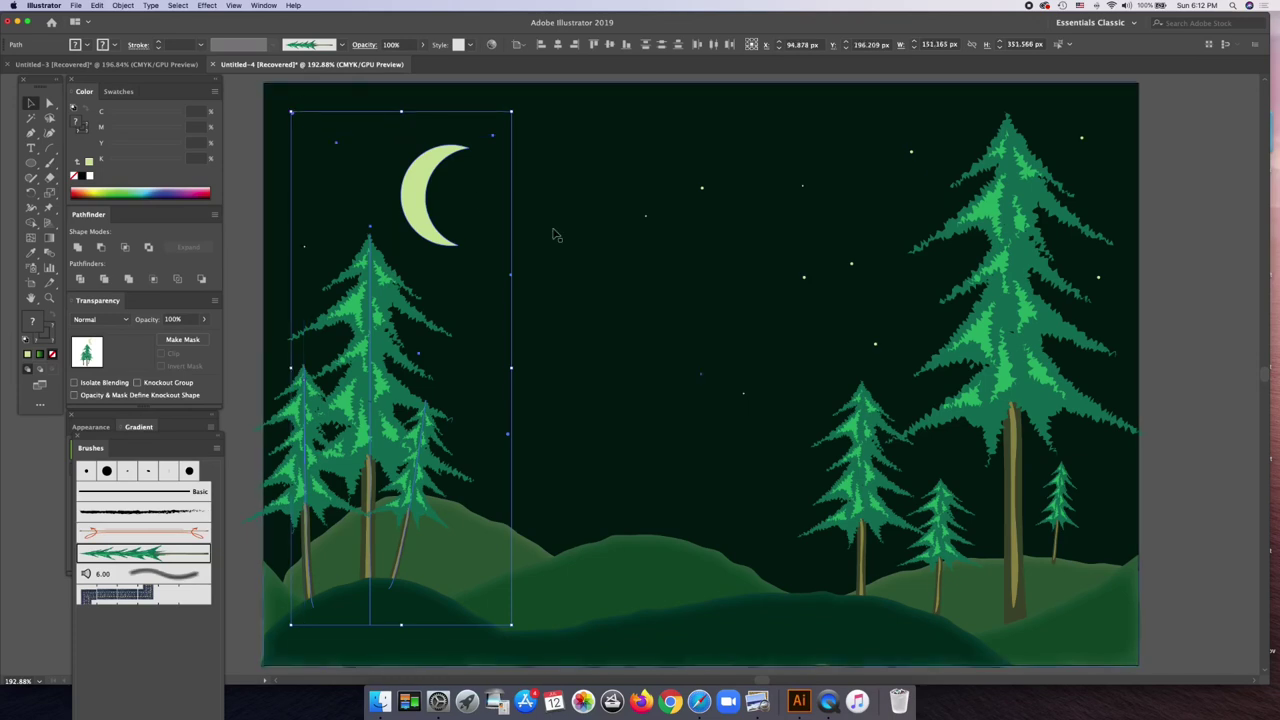
- Add the stars across the middle and right sky to the selection
{"action": "left_click", "coordinate": [645, 215], "text": "shift"}
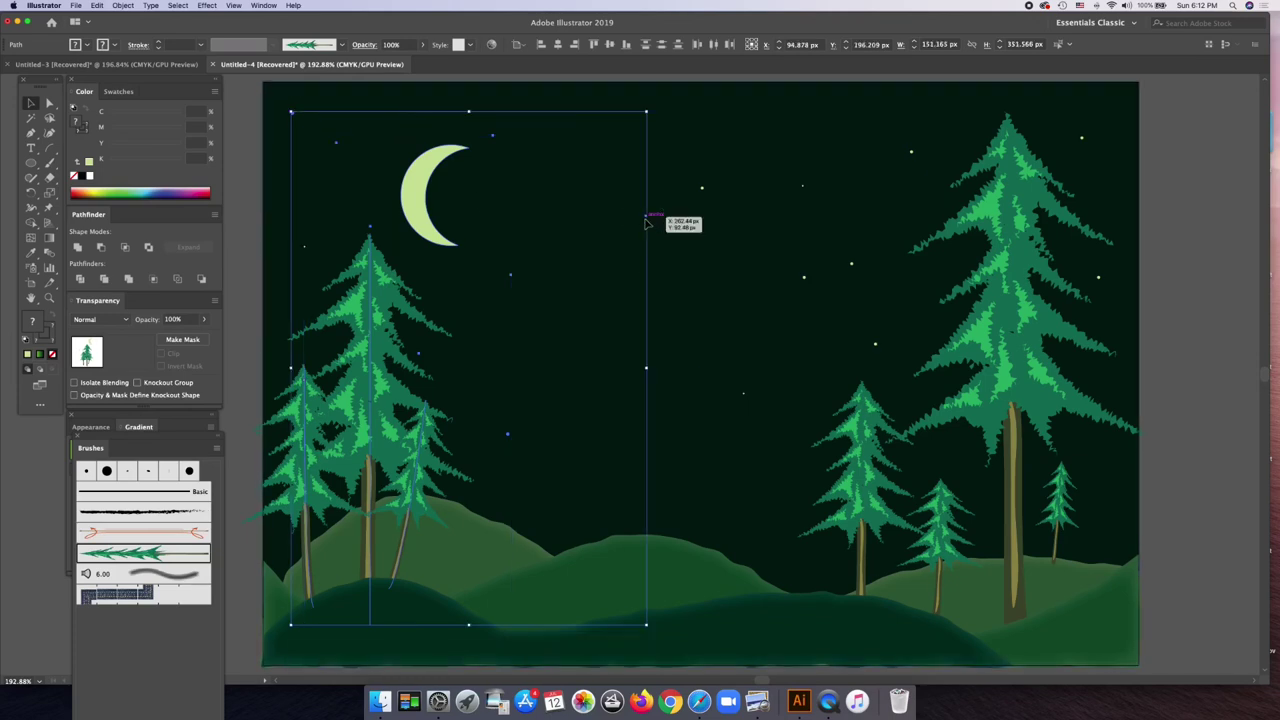
{"action": "left_click", "coordinate": [702, 188], "text": "shift"}
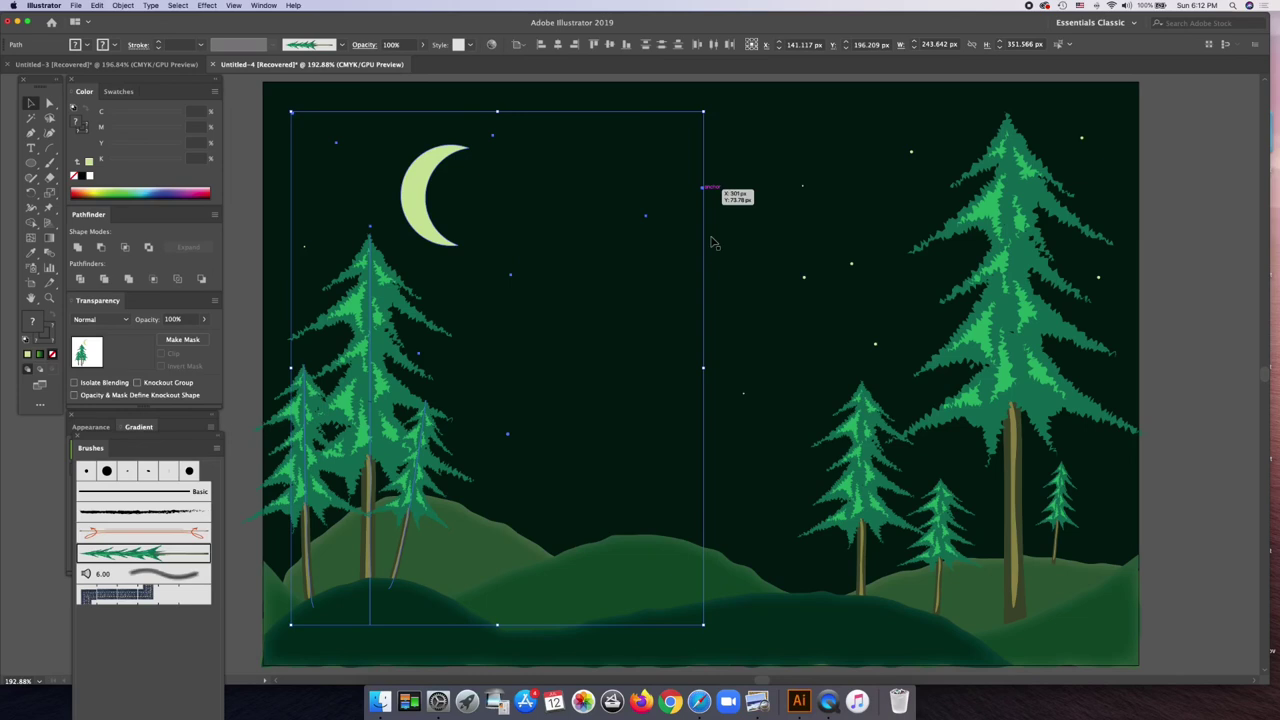
{"action": "left_click", "coordinate": [745, 393], "text": "shift"}
{"action": "left_click", "coordinate": [804, 277], "text": "shift"}
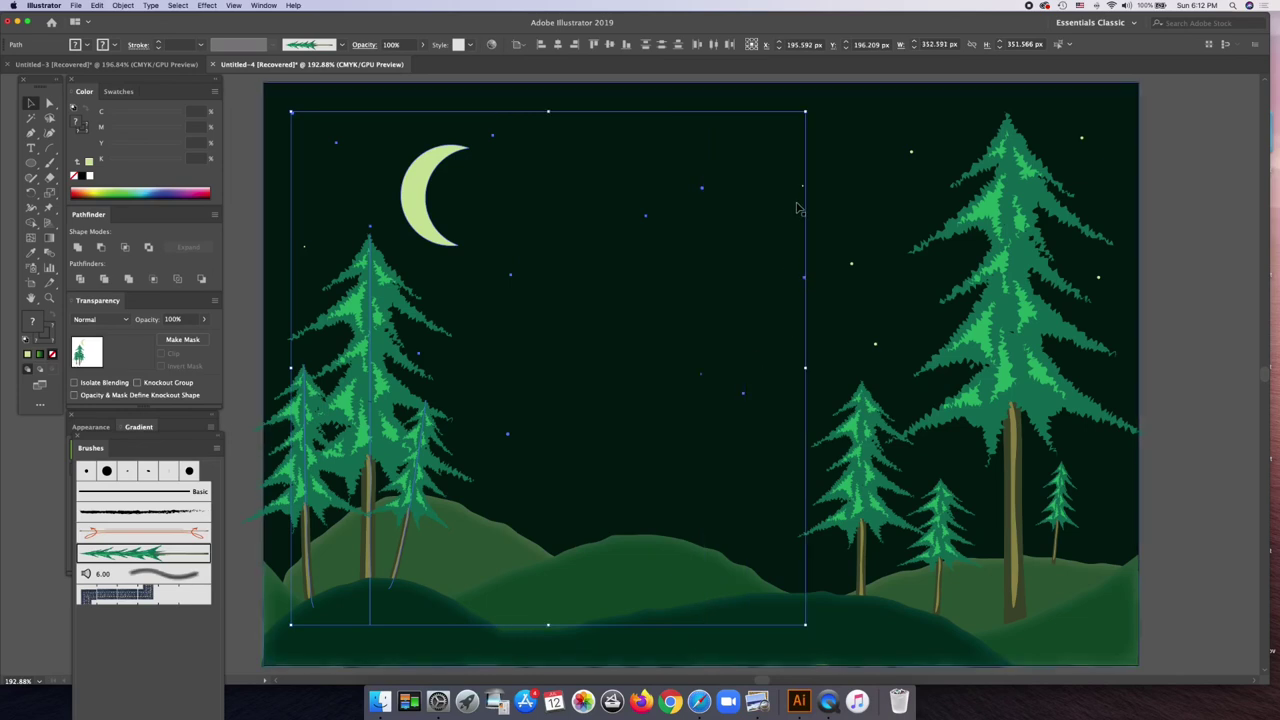
{"action": "left_click", "coordinate": [803, 187], "text": "shift"}
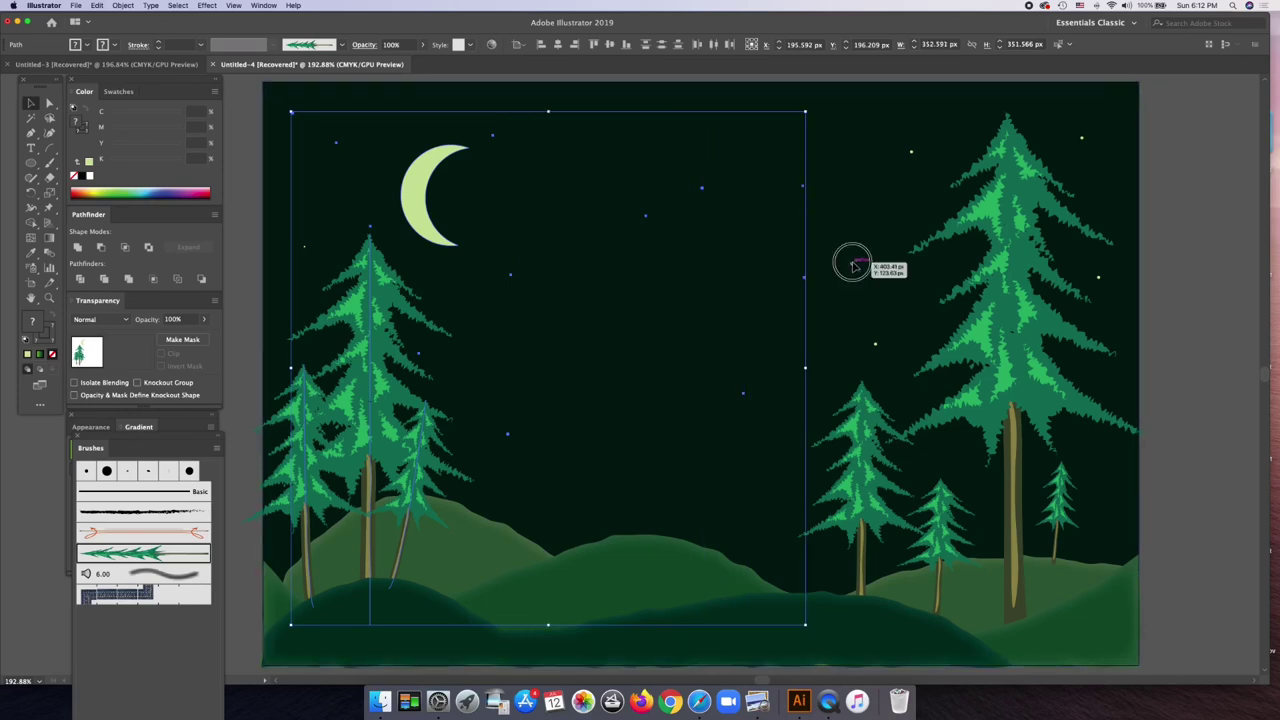
{"action": "left_click", "coordinate": [851, 263], "text": "shift"}
{"action": "left_click", "coordinate": [876, 346], "text": "shift"}
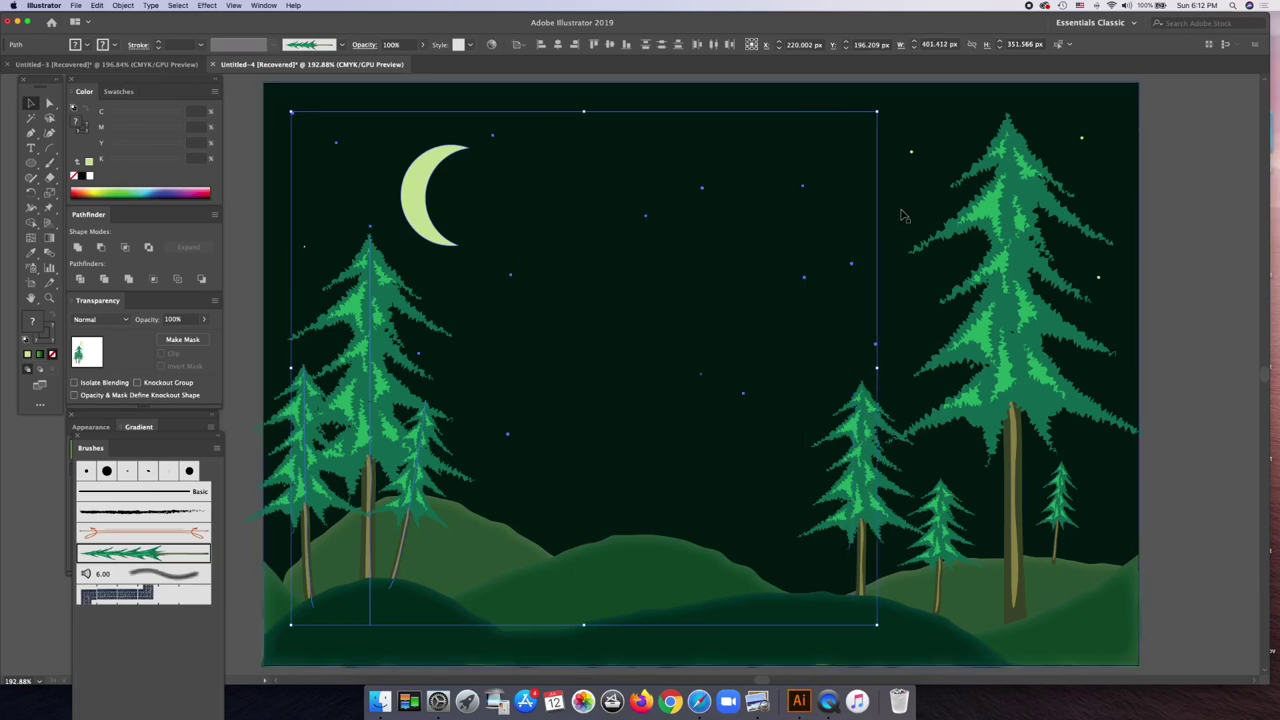
{"action": "left_click", "coordinate": [911, 153], "text": "shift"}
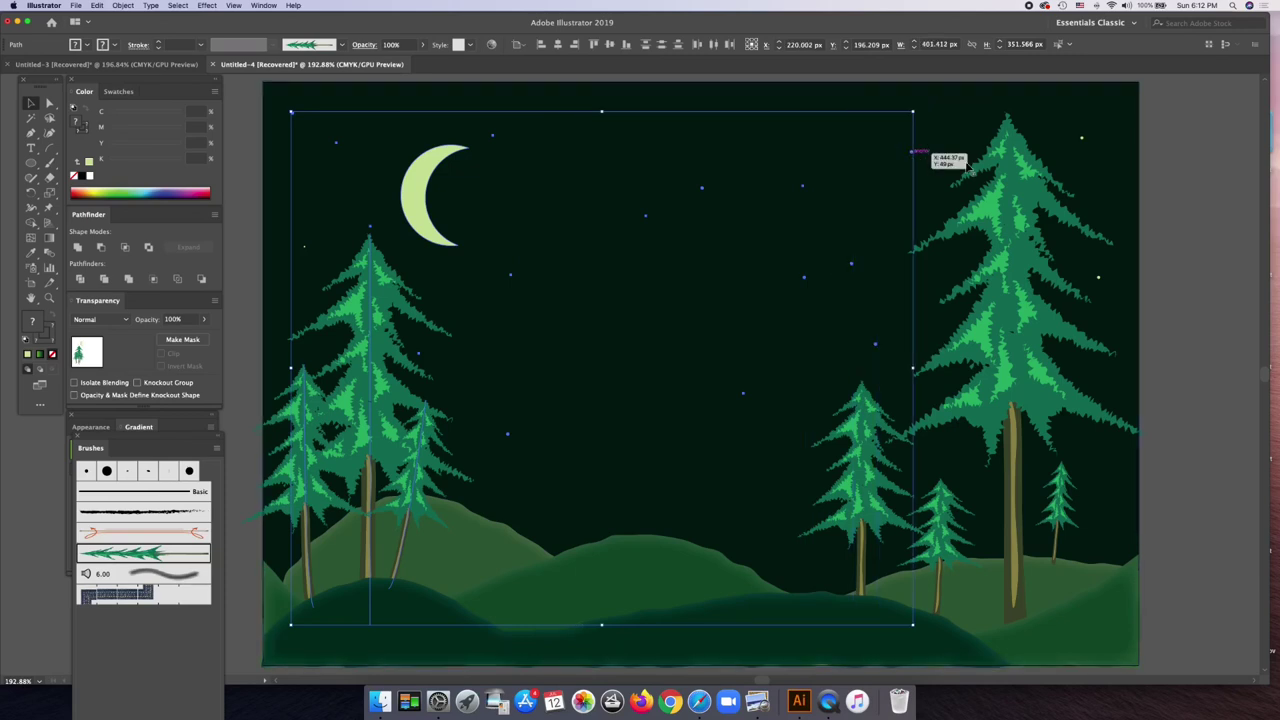
{"action": "left_click", "coordinate": [1082, 138], "text": "shift"}
{"action": "left_click", "coordinate": [1098, 278], "text": "shift"}
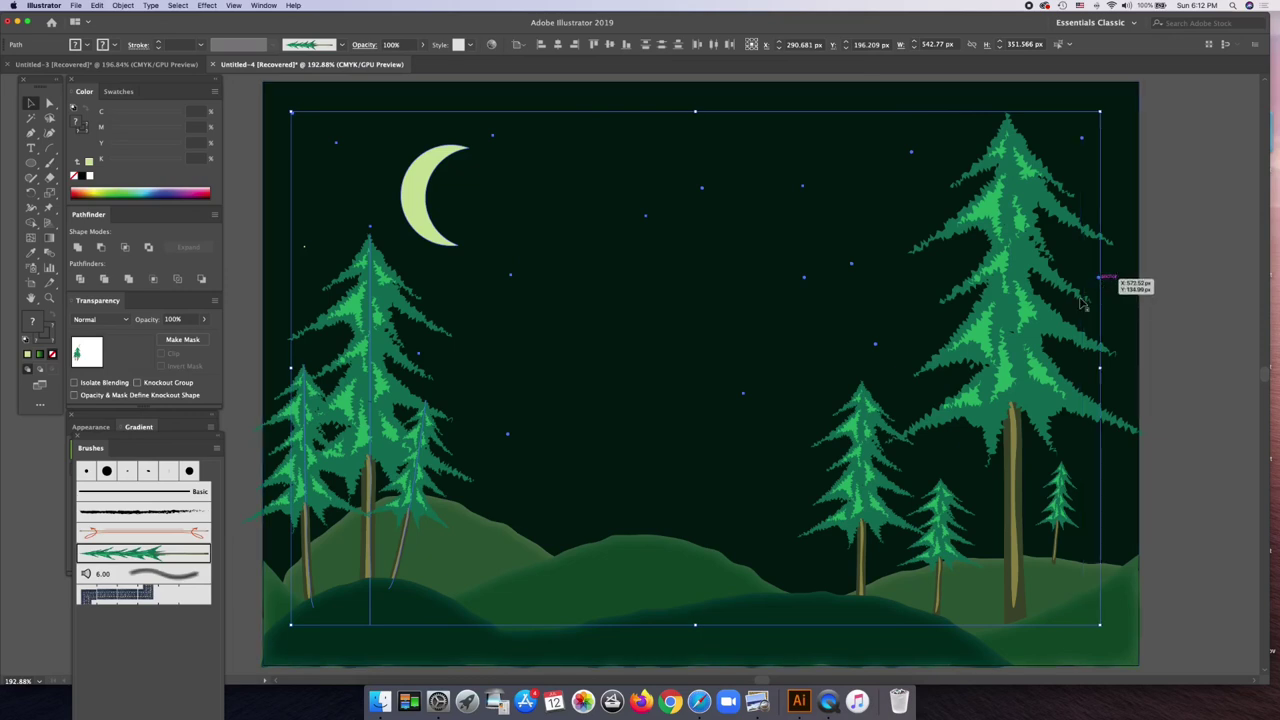
- Add the small right-hand pines and the big right pine to the selection
{"action": "left_click", "coordinate": [868, 458], "text": "shift"}
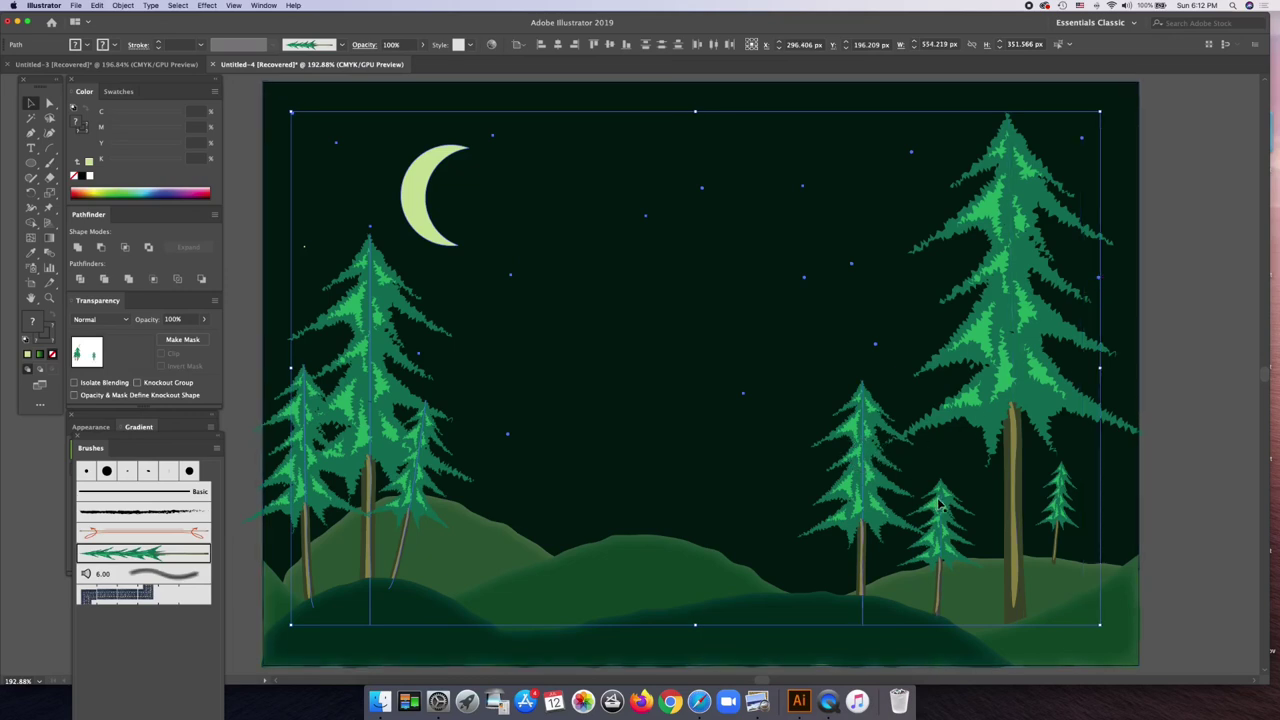
{"action": "left_click", "coordinate": [941, 502], "text": "shift"}
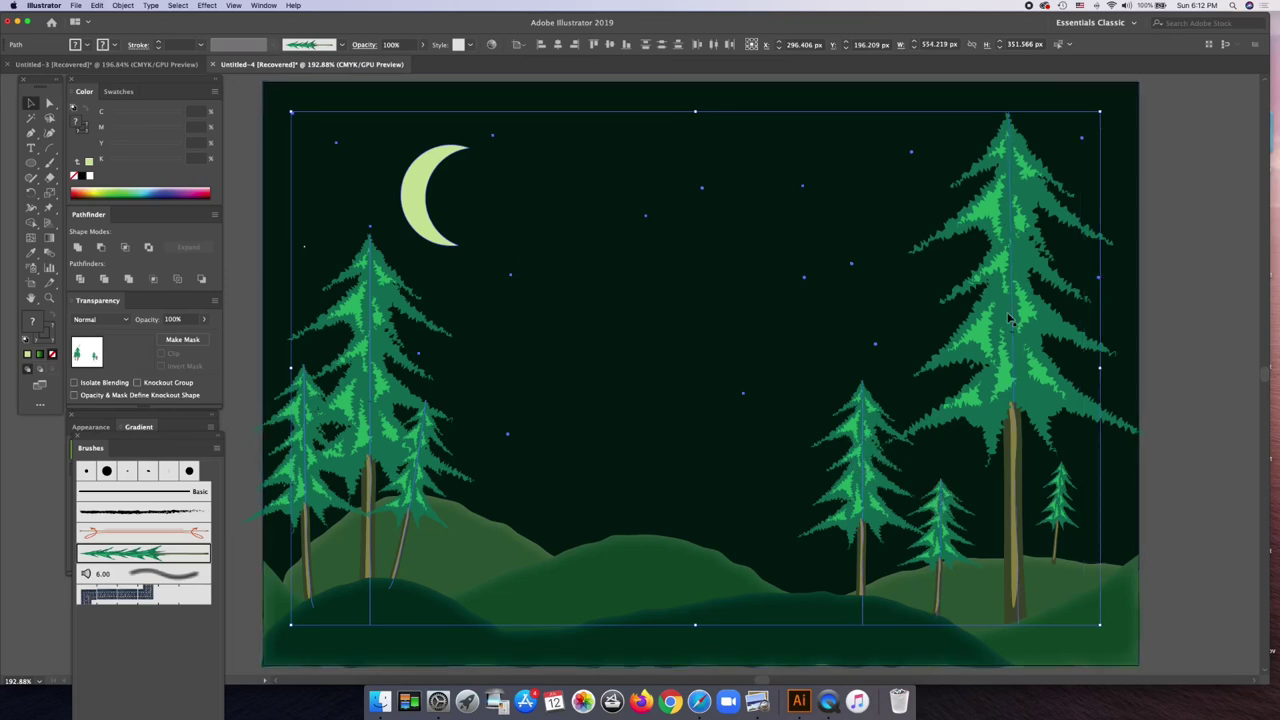
{"action": "left_click", "coordinate": [1060, 478], "text": "shift"}
{"action": "left_click", "coordinate": [207, 5]}
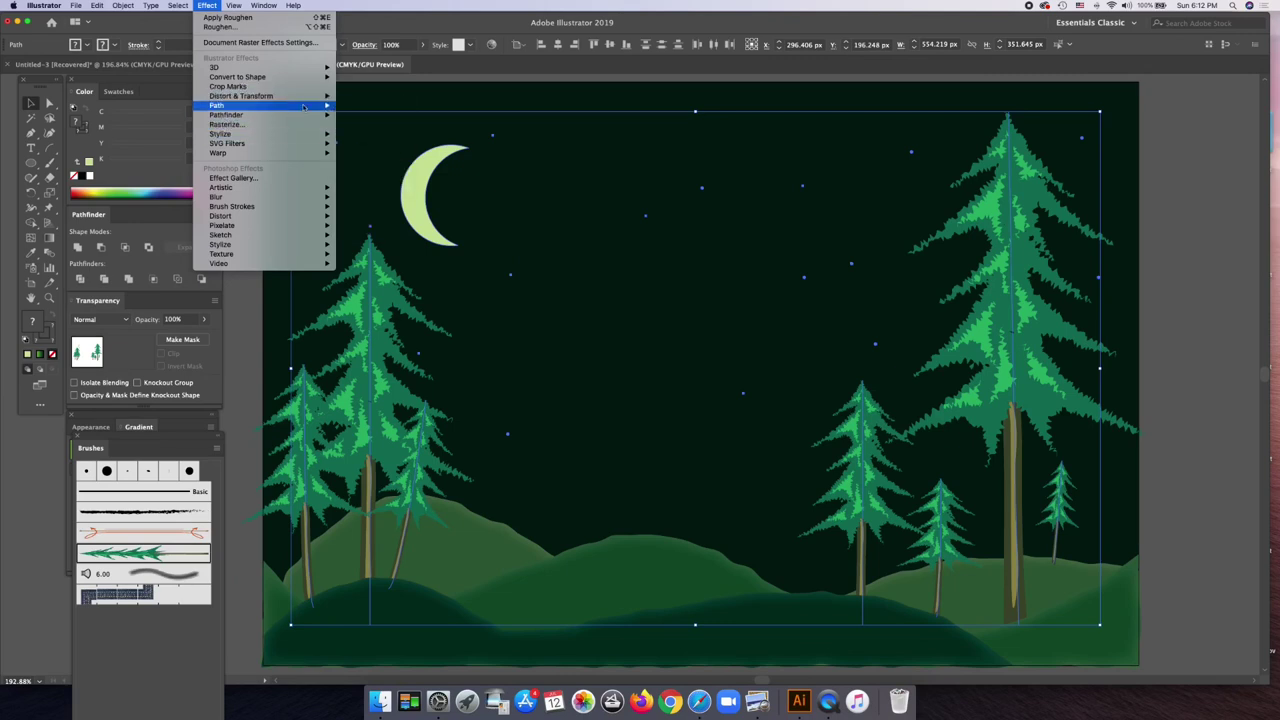
- Apply a Stylize Drop Shadow (Multiply, 75%, 7 px offsets, 5 px blur), then deselect
{"action": "mouse_move", "coordinate": [220, 134]}
{"action": "left_click", "coordinate": [368, 133]}
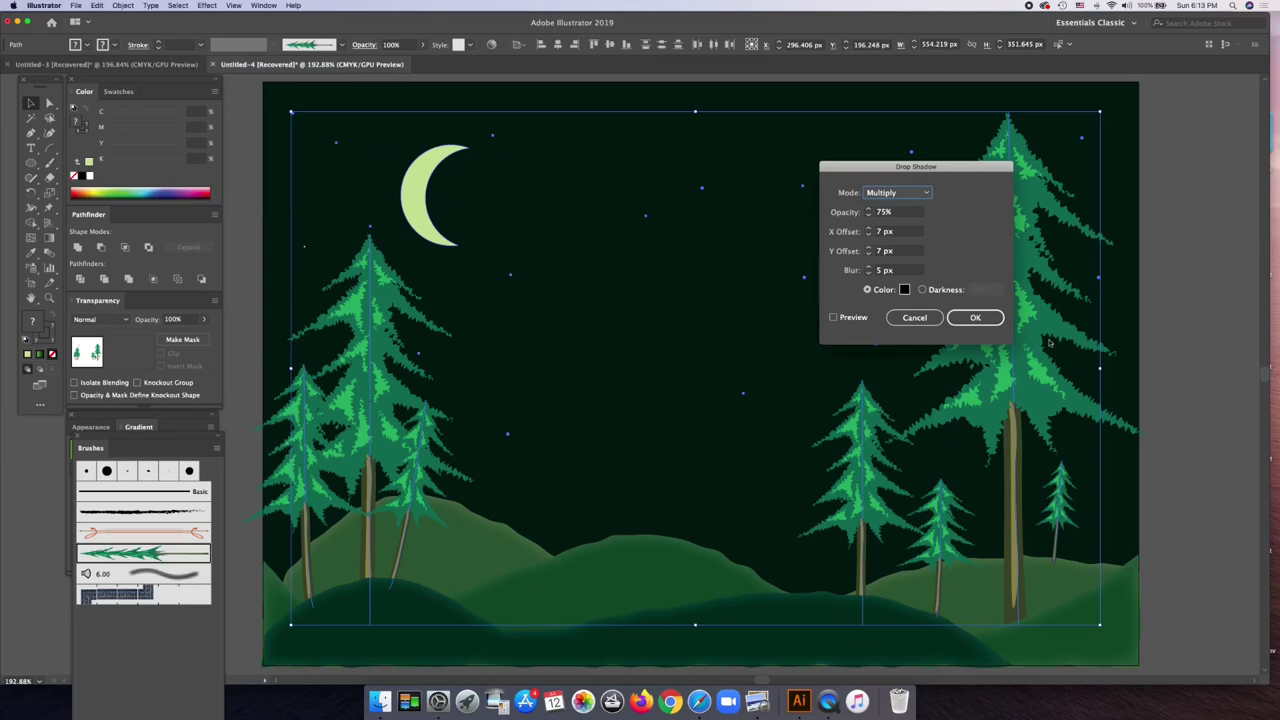
{"action": "left_click", "coordinate": [975, 318]}
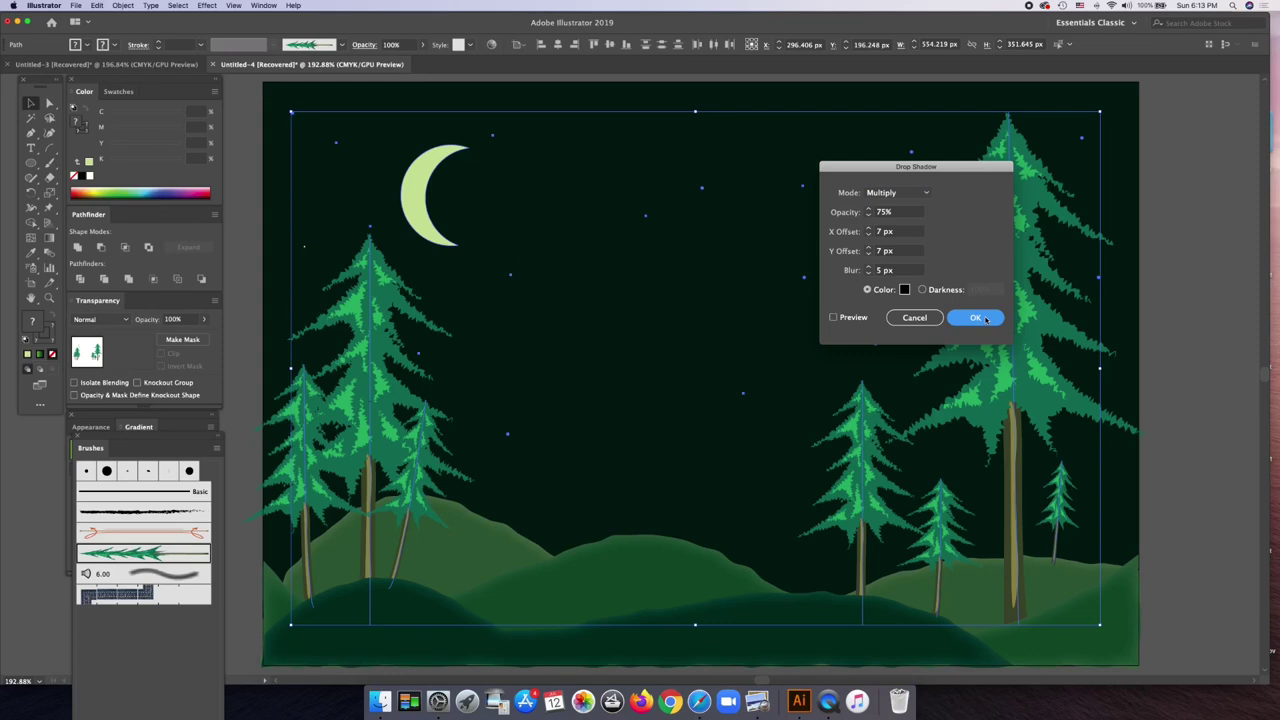
{"action": "left_click", "coordinate": [986, 318]}
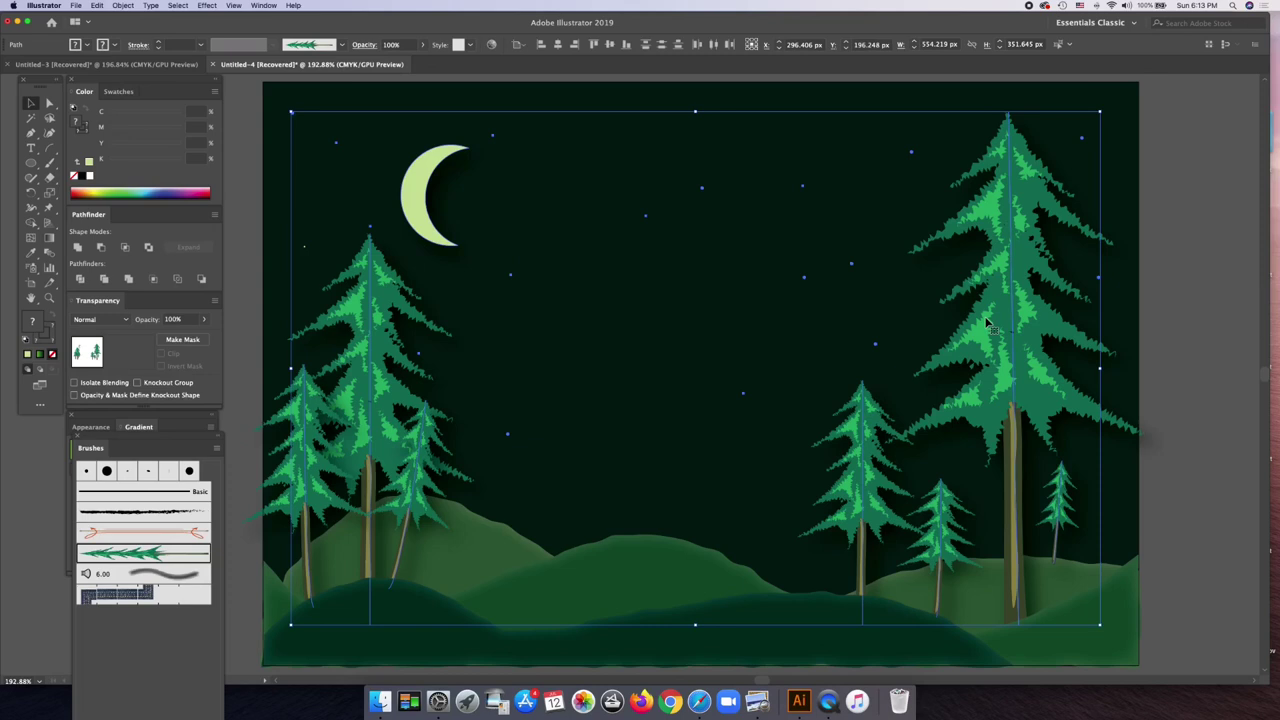
{"action": "left_click", "coordinate": [1220, 357]}
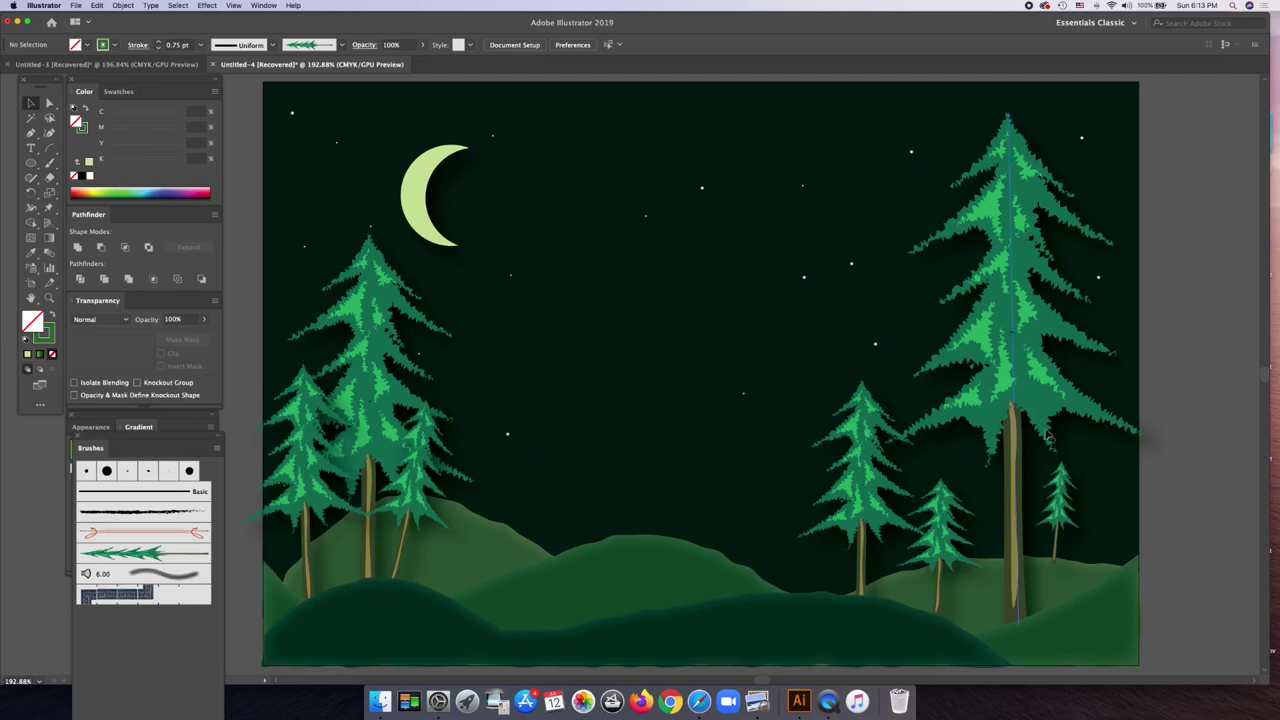
{"action": "scroll", "coordinate": [1215, 378], "scroll_direction": "down", "scroll_amount": 1}
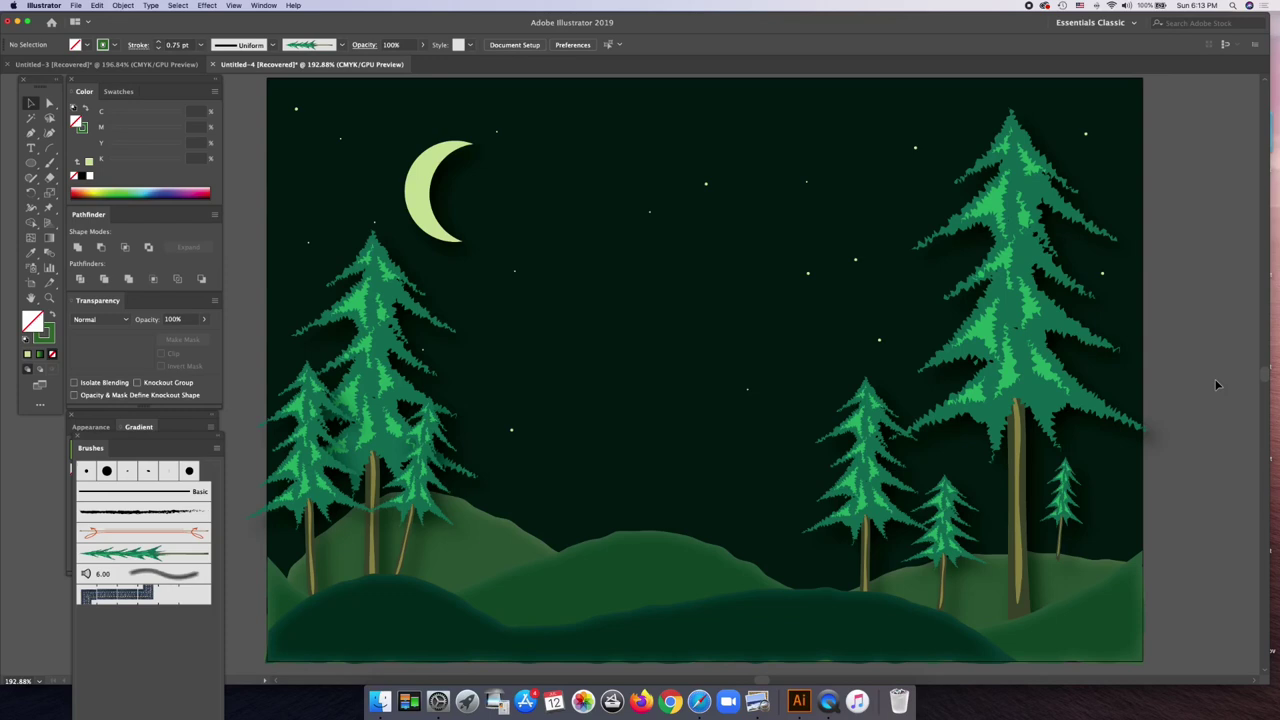
{"action": "scroll", "coordinate": [1217, 385], "scroll_direction": "up", "scroll_amount": 3}
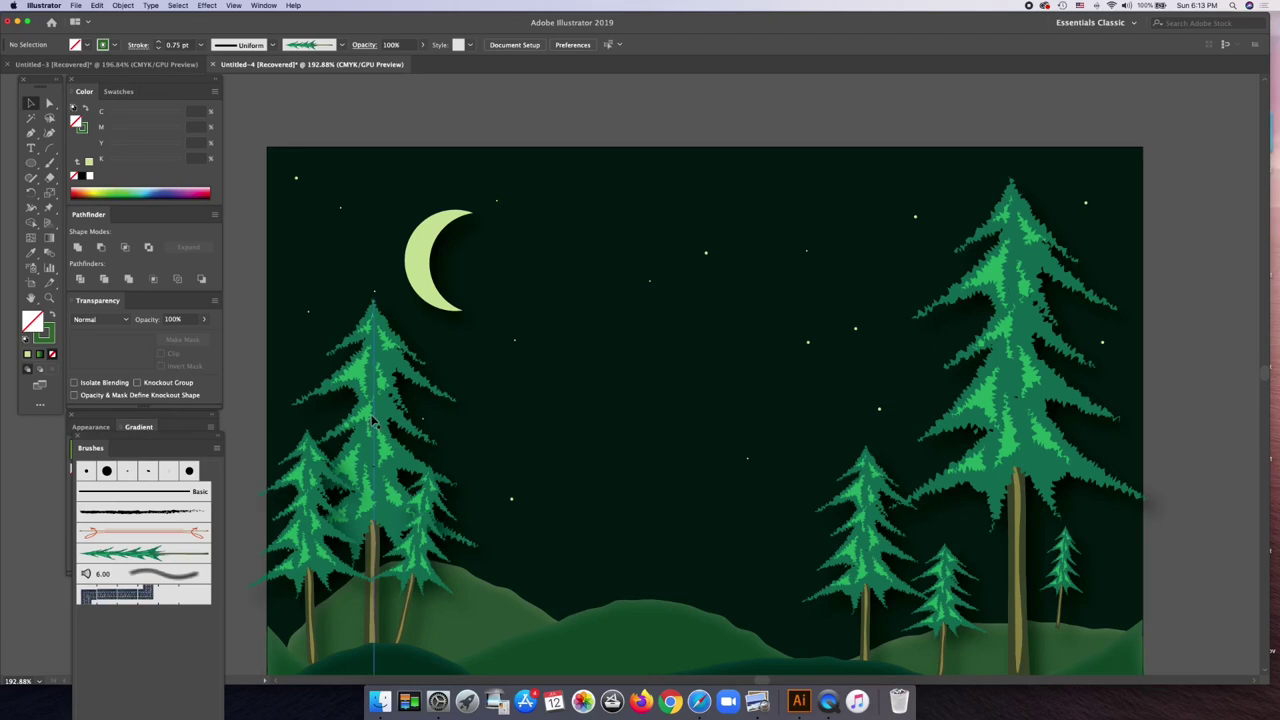
{"action": "scroll", "coordinate": [375, 422], "scroll_direction": "down", "scroll_amount": 2}
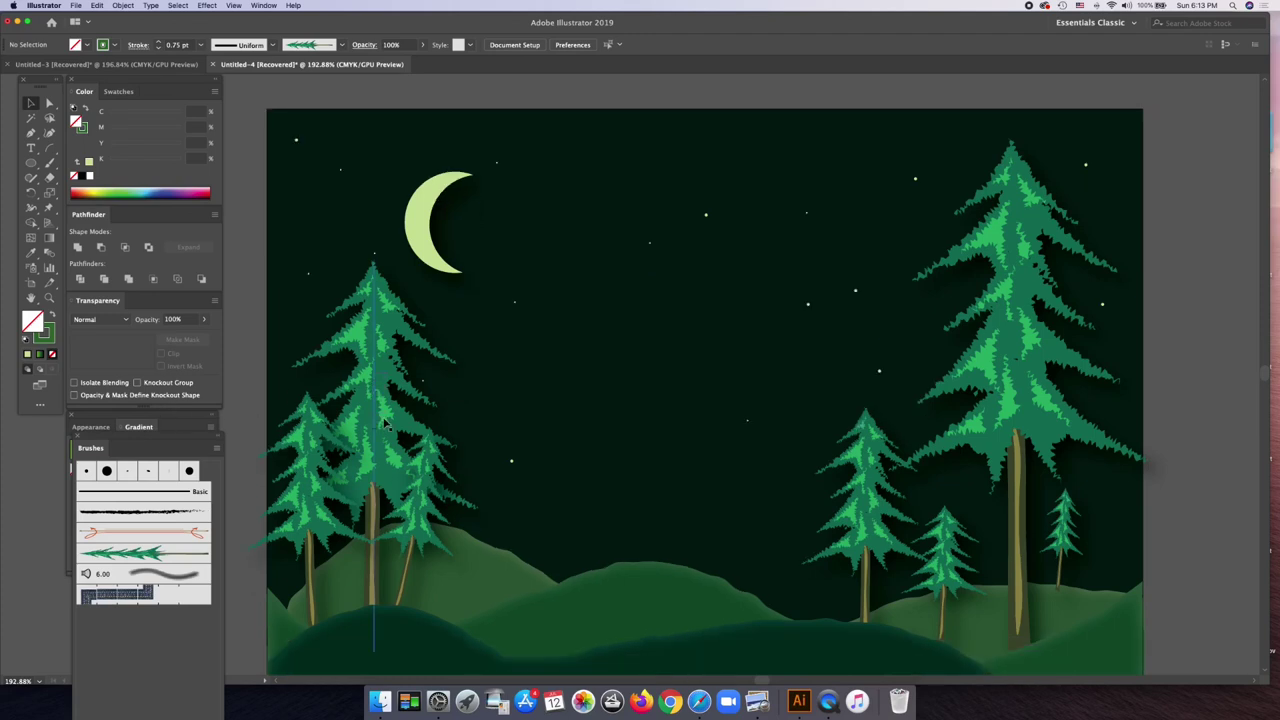